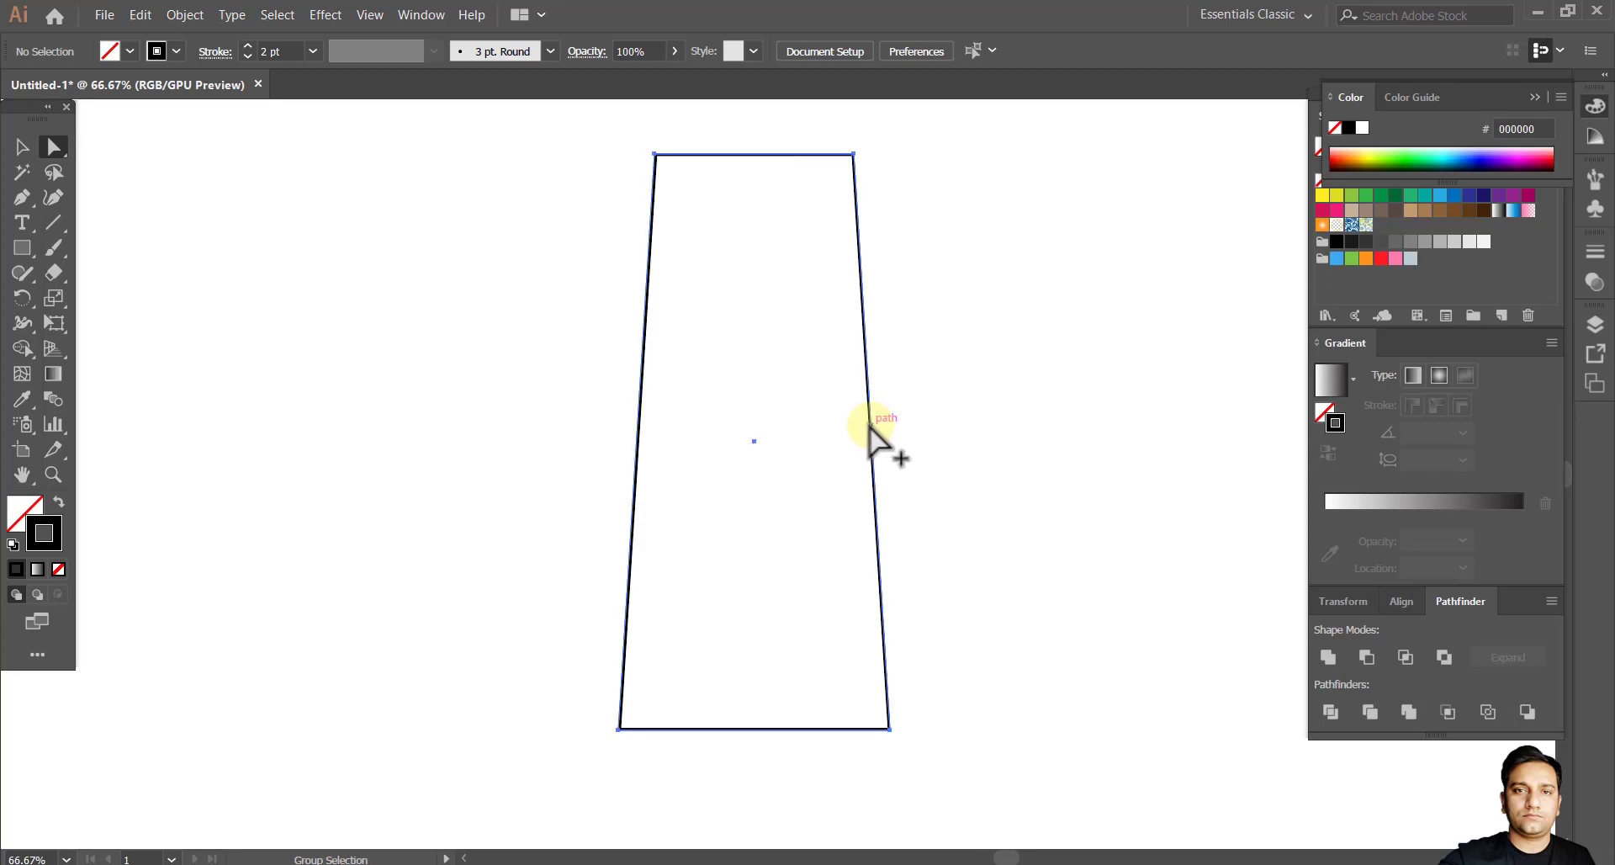
# Duplicate the tapered tower outline and place the copy to its right at the same height.
pyautogui.moveTo(871, 431); pyautogui.dragTo(1142, 464)
pyautogui.moveTo(778, 450); pyautogui.dragTo(673, 551)
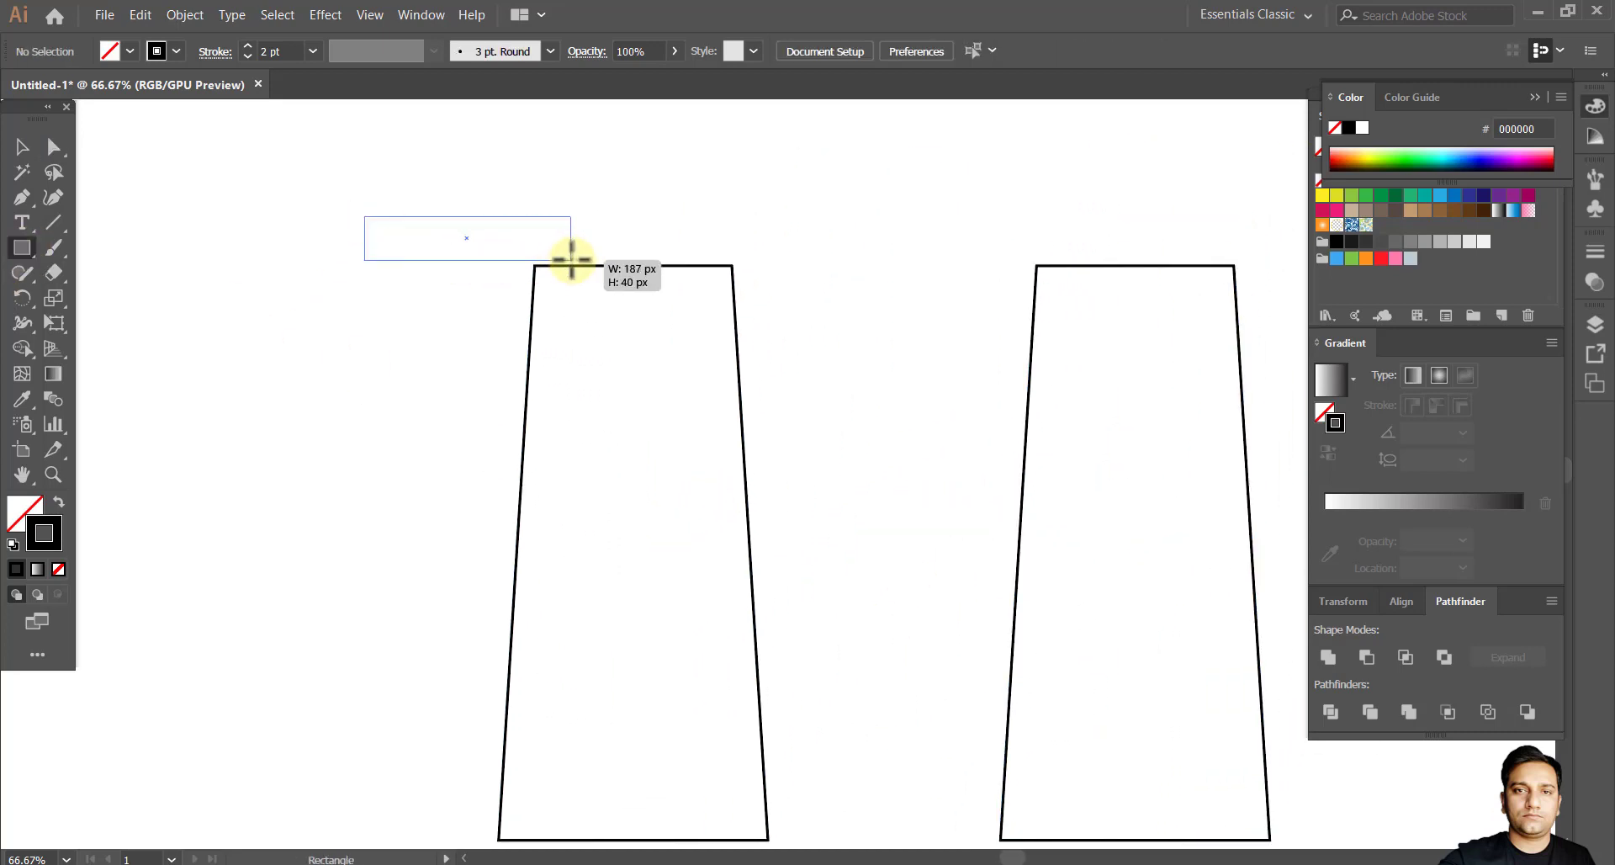
# Draw a rectangle about 187 by 40 px above the original tower outline.
pyautogui.moveTo(571, 259); pyautogui.dragTo(567, 258)
pyautogui.click(22, 147)
pyautogui.click(167, 262)
pyautogui.moveTo(458, 250); pyautogui.dragTo(571, 294)
pyautogui.hscroll(-1, 570, 288)
pyautogui.scroll(2, 569, 286)
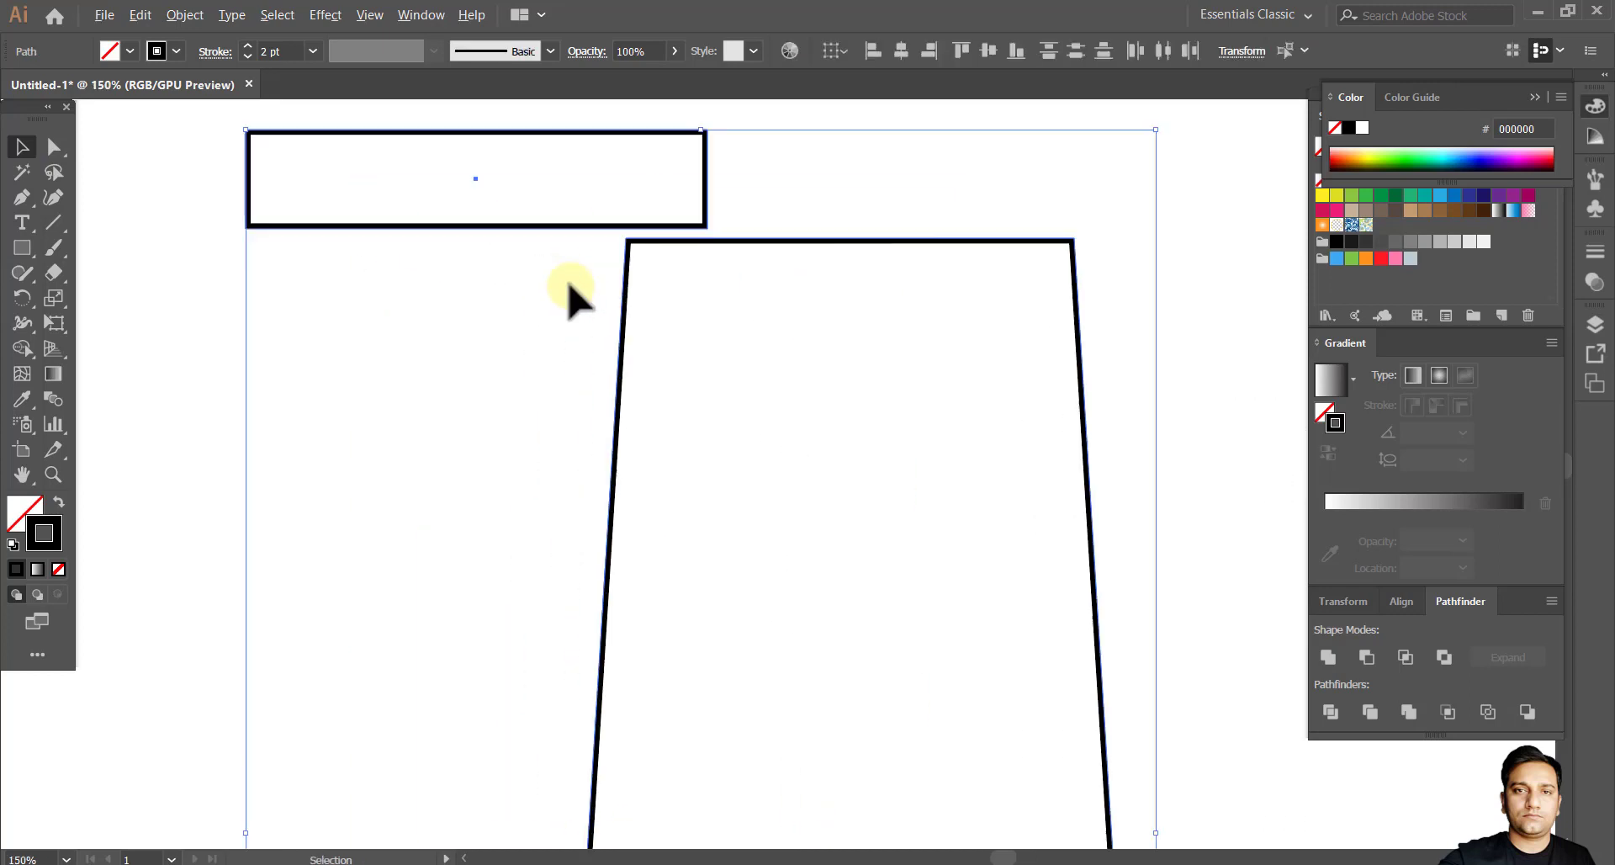
# Seat the rectangle on the tower's upper edge, widen it to 226 px and center it horizontally with the tower.
pyautogui.click(718, 285)
pyautogui.moveTo(718, 284); pyautogui.dragTo(671, 454)
pyautogui.moveTo(660, 354); pyautogui.dragTo(1091, 362)
pyautogui.moveTo(1045, 406); pyautogui.dragTo(1043, 412)
pyautogui.click(418, 325)
pyautogui.moveTo(418, 325); pyautogui.dragTo(1067, 438)
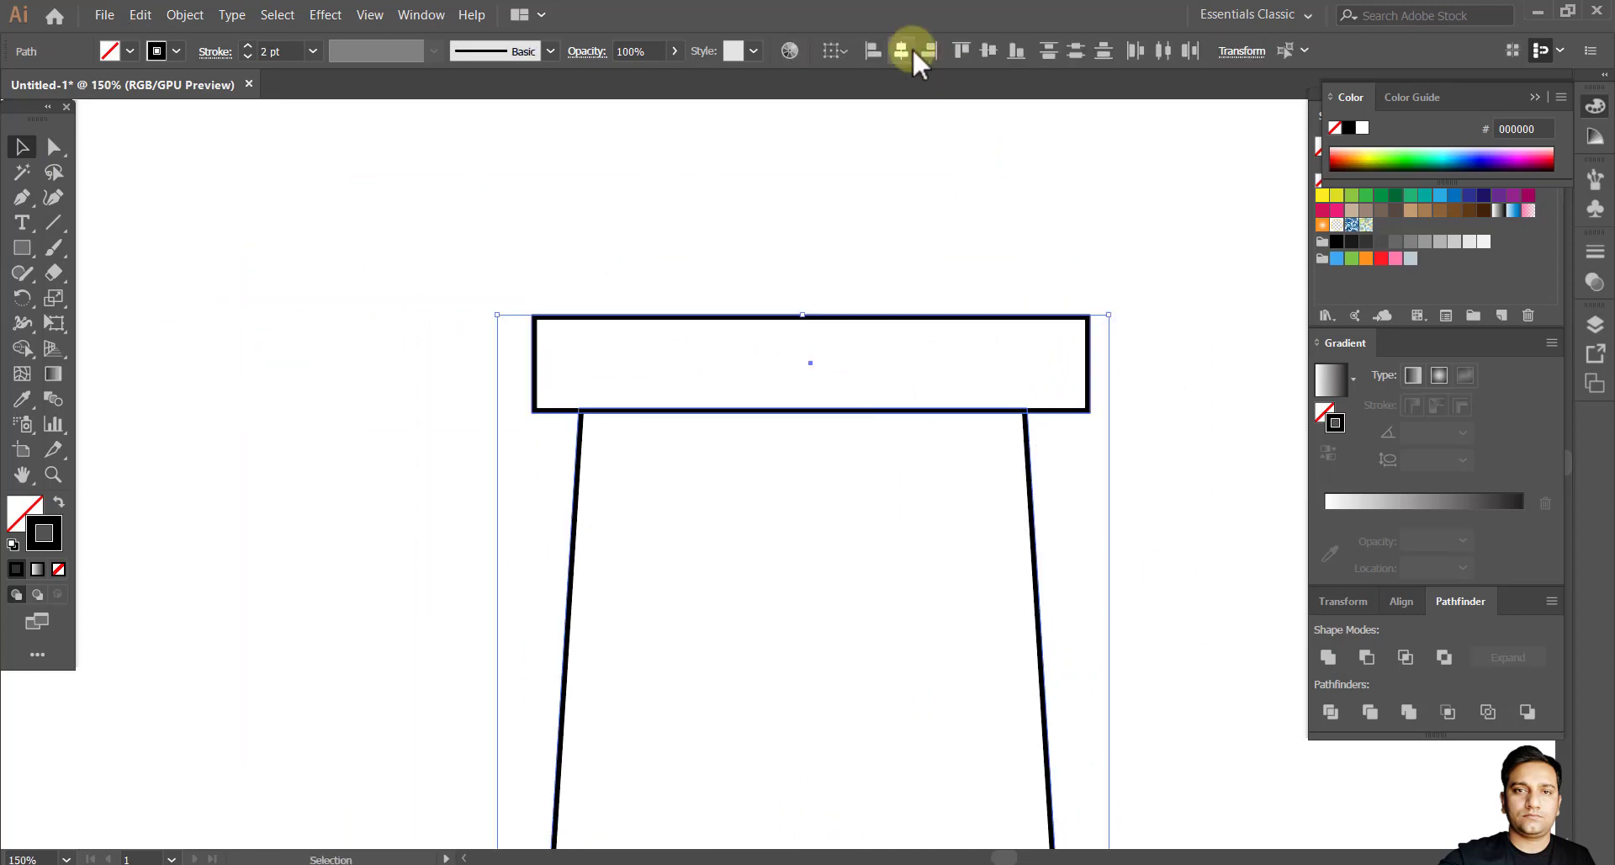
pyautogui.click(906, 50)
pyautogui.click(969, 221)
# Draw a narrower, taller rectangle standing on the wide block and raise its upper edge slightly.
pyautogui.moveTo(968, 220); pyautogui.dragTo(942, 289)
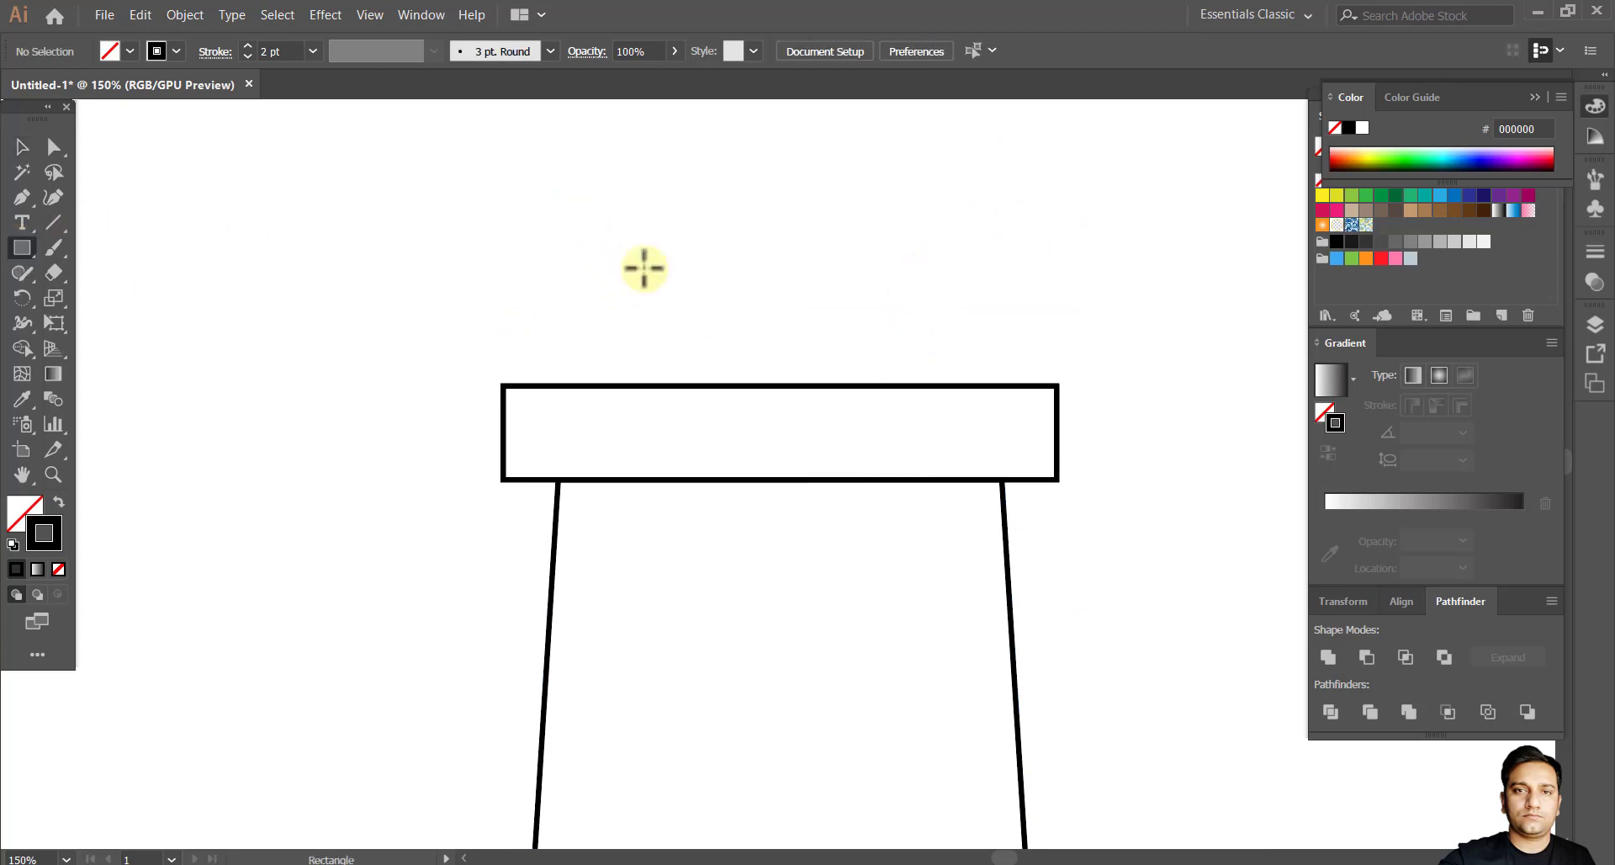
pyautogui.moveTo(989, 385); pyautogui.dragTo(990, 380)
pyautogui.click(22, 146)
pyautogui.scroll(5, 796, 418)
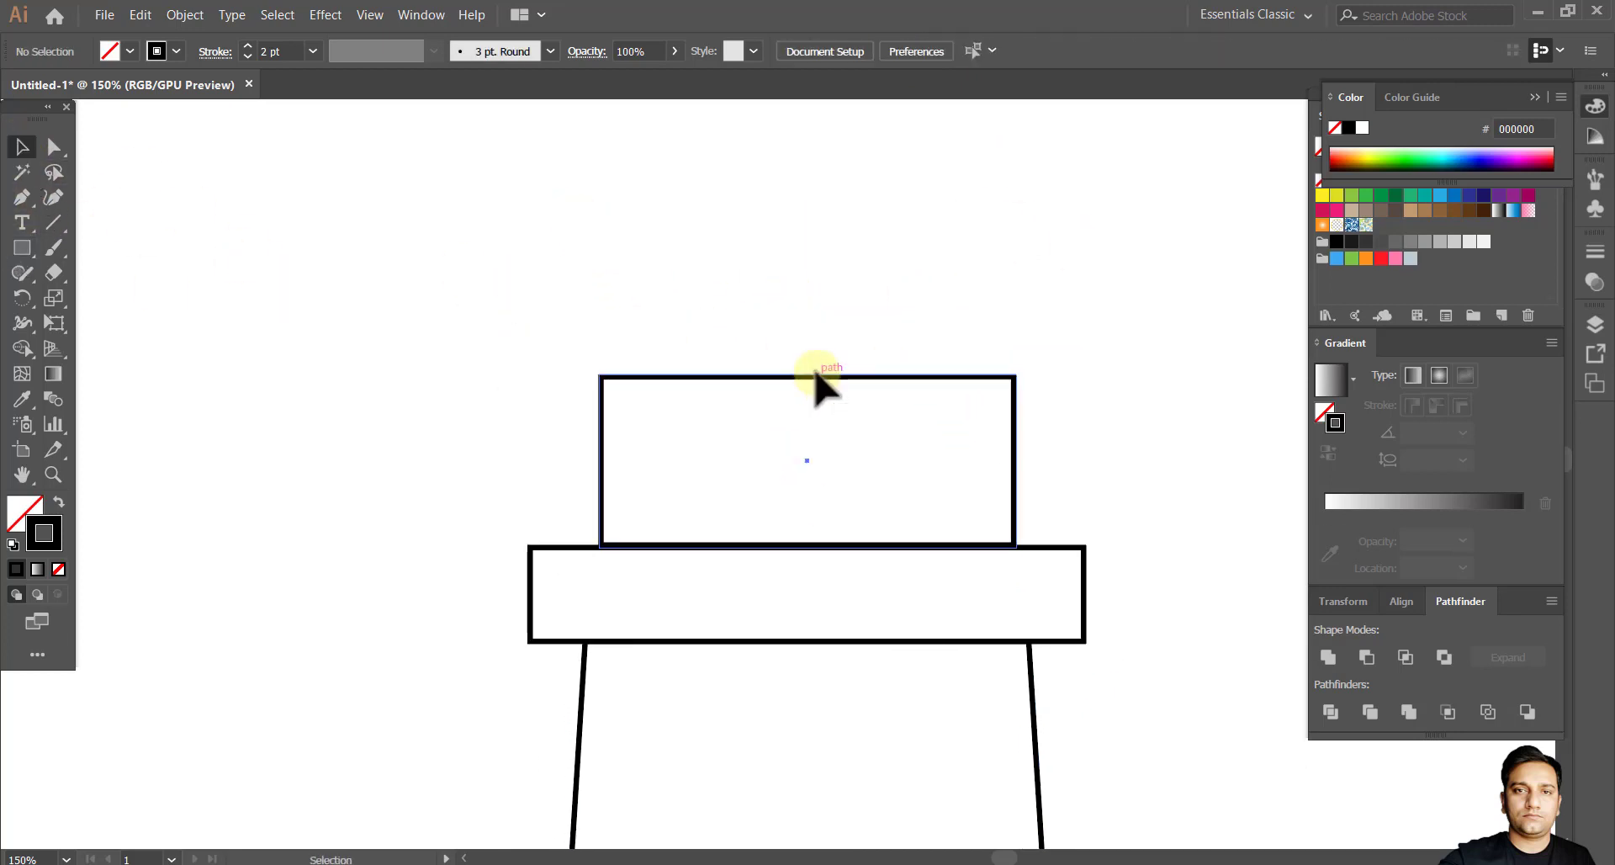
pyautogui.moveTo(817, 375); pyautogui.dragTo(817, 360)
pyautogui.scroll(3, 1009, 606)
# Copy the wide block onto the lantern room rectangle and shrink the copy to a thin, narrower slab.
pyautogui.click(1023, 598)
pyautogui.moveTo(1024, 599); pyautogui.dragTo(1020, 325)
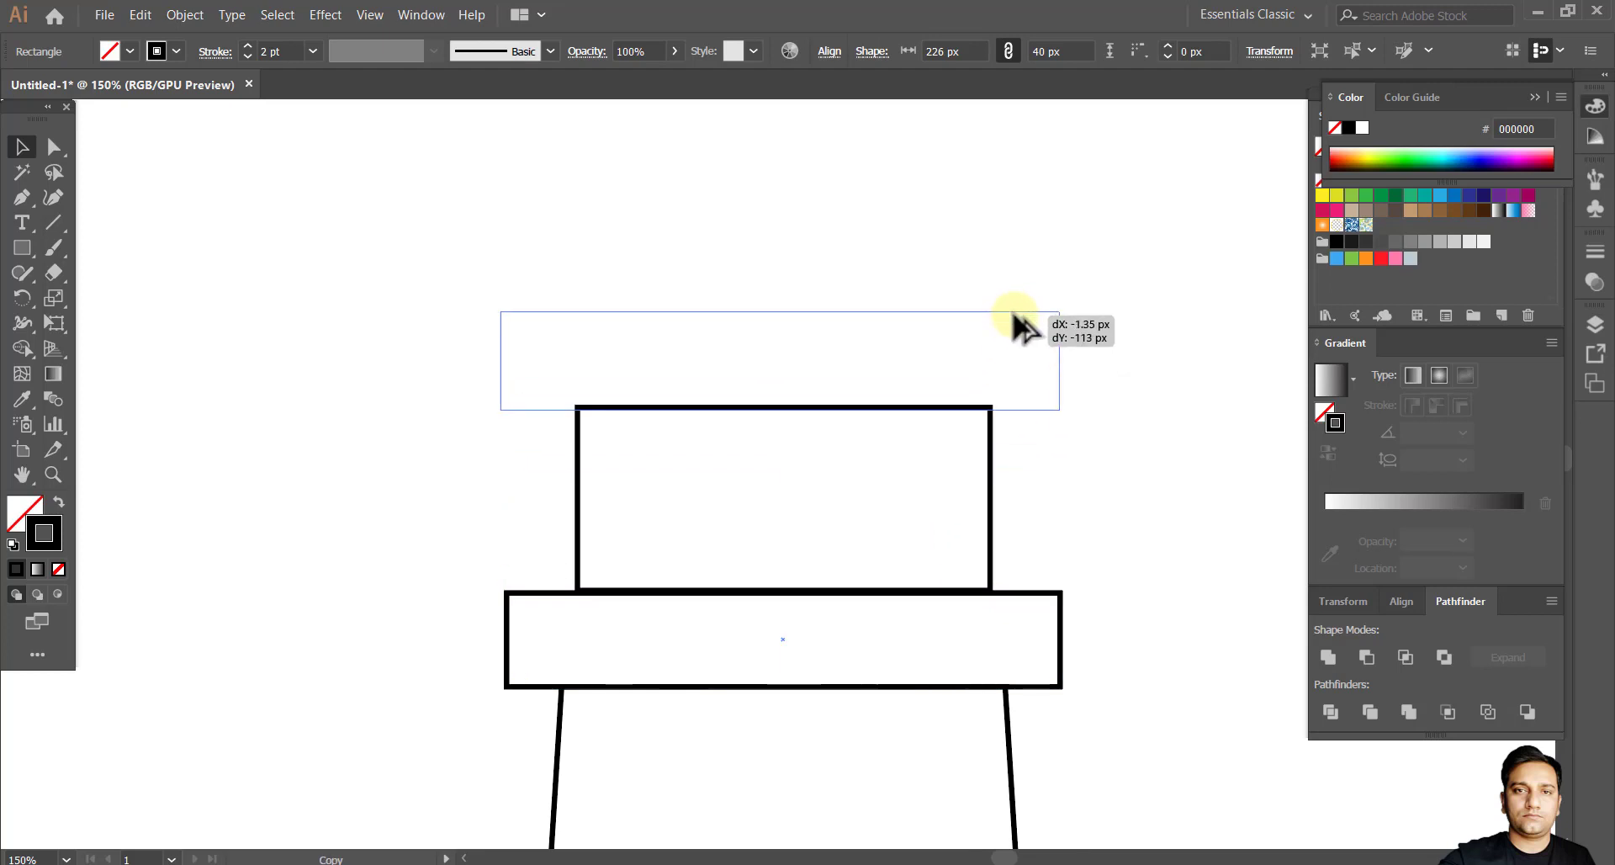
pyautogui.click(1009, 389)
pyautogui.moveTo(1009, 395); pyautogui.dragTo(1009, 400)
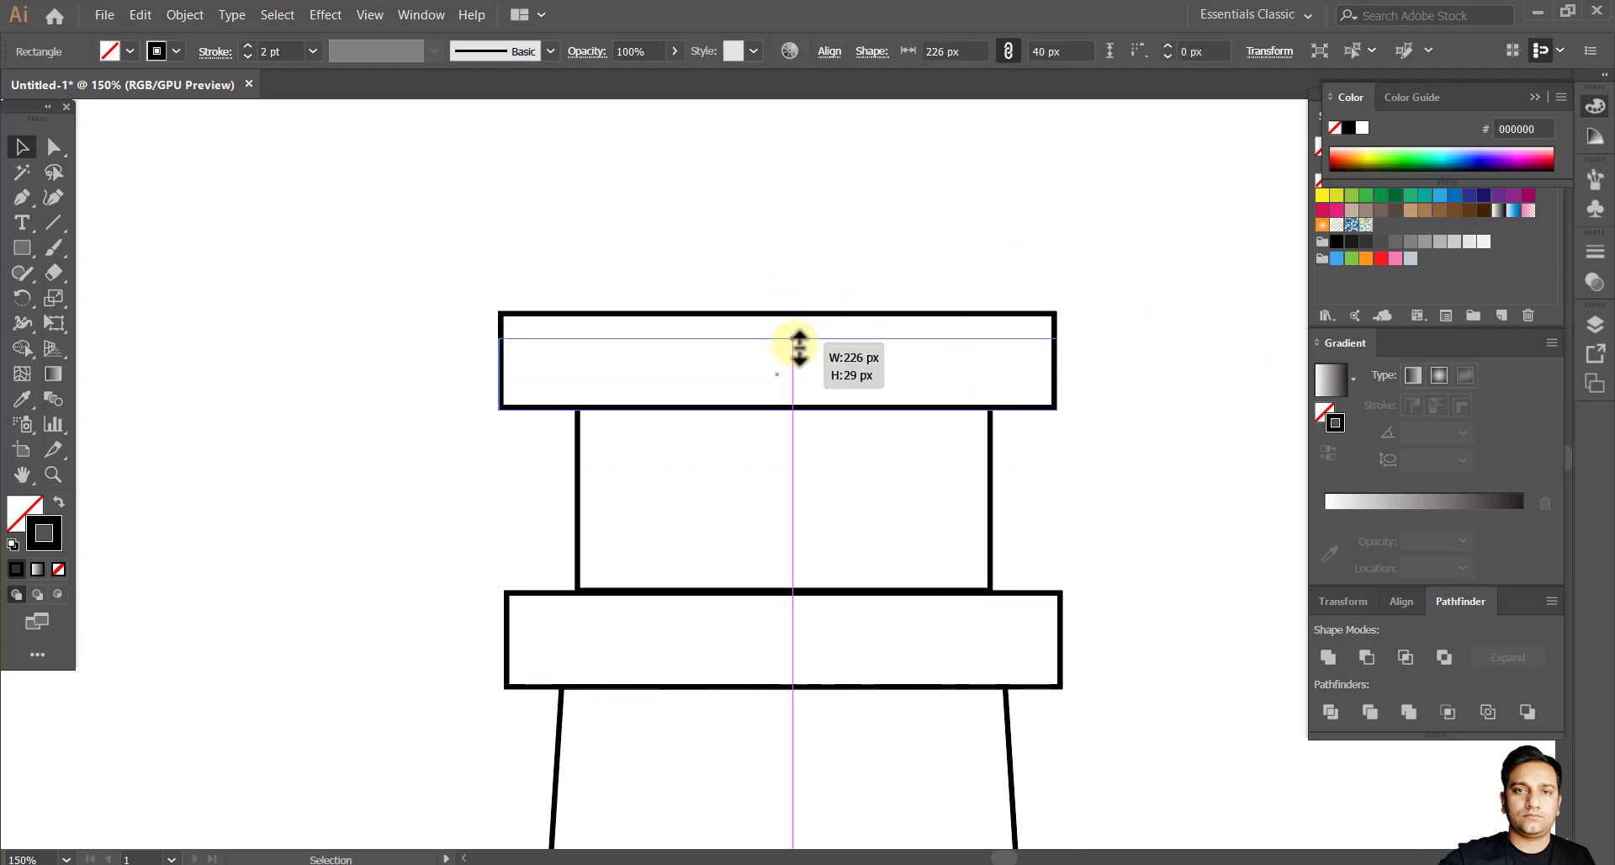
pyautogui.moveTo(799, 346); pyautogui.dragTo(799, 383)
# Center the thin slab horizontally on the lantern room, and center all stacked parts with the tower.
pyautogui.keyDown('shift'); pyautogui.click(992, 455); pyautogui.keyUp('shift')
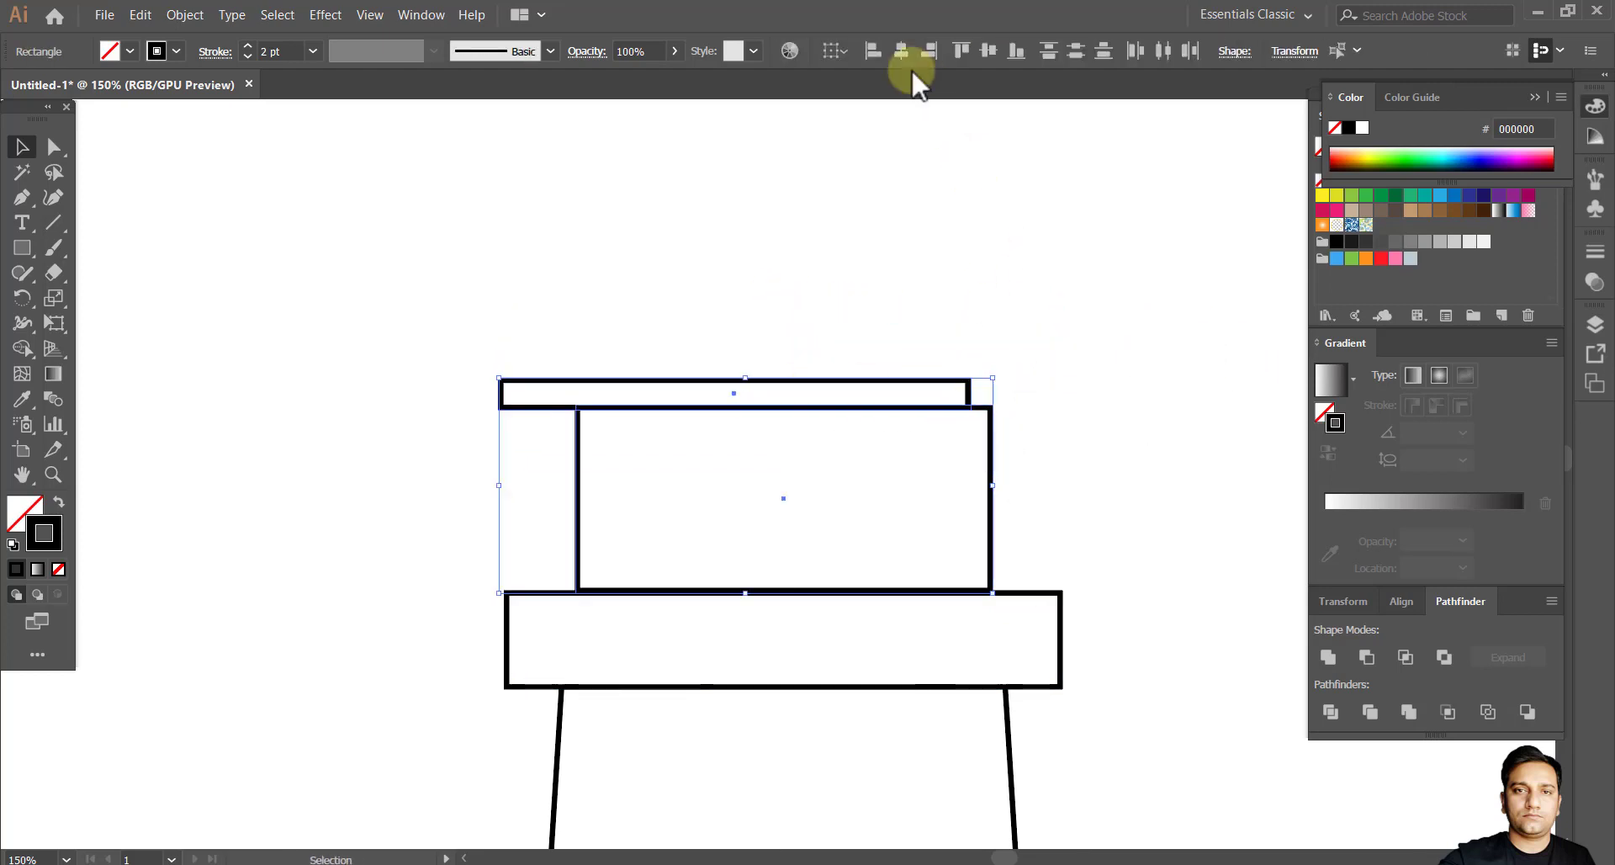
pyautogui.click(901, 51)
pyautogui.click(839, 329)
pyautogui.moveTo(839, 329); pyautogui.dragTo(1021, 713)
pyautogui.click(901, 51)
pyautogui.click(1052, 286)
# Make the slab above the lantern room slightly thicker by raising its upper edge.
pyautogui.scroll(2, 865, 440)
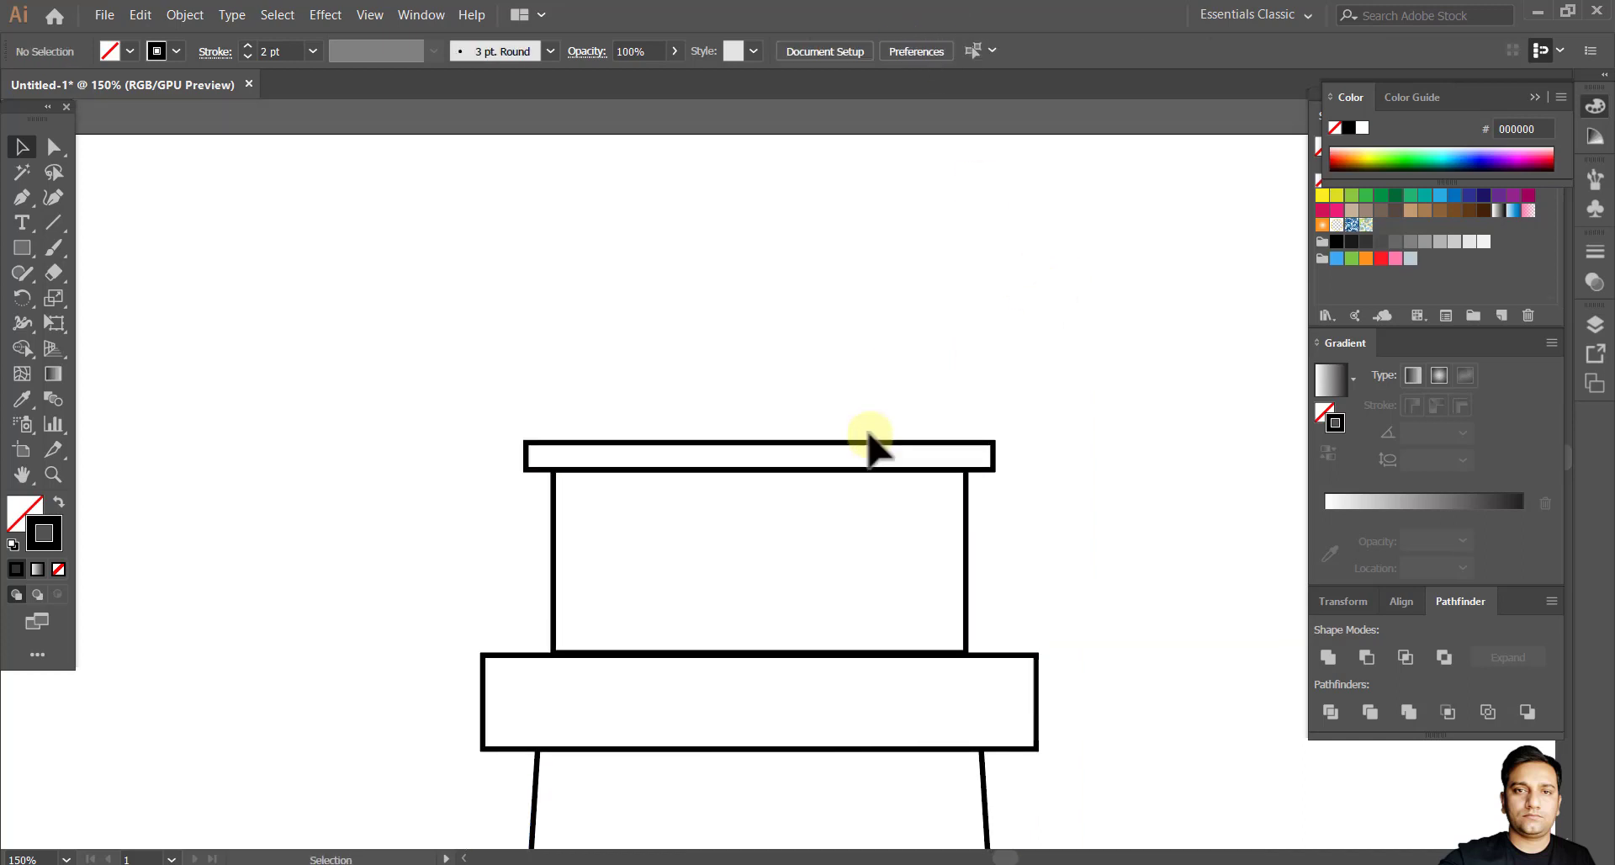
pyautogui.moveTo(865, 440); pyautogui.dragTo(768, 428)
pyautogui.click(836, 360)
pyautogui.scroll(2, 836, 360)
# Draw a circle beside the tower and a 140 by 56 px rectangle covering the circle's lower half.
pyautogui.moveTo(22, 247); pyautogui.dragTo(162, 303)
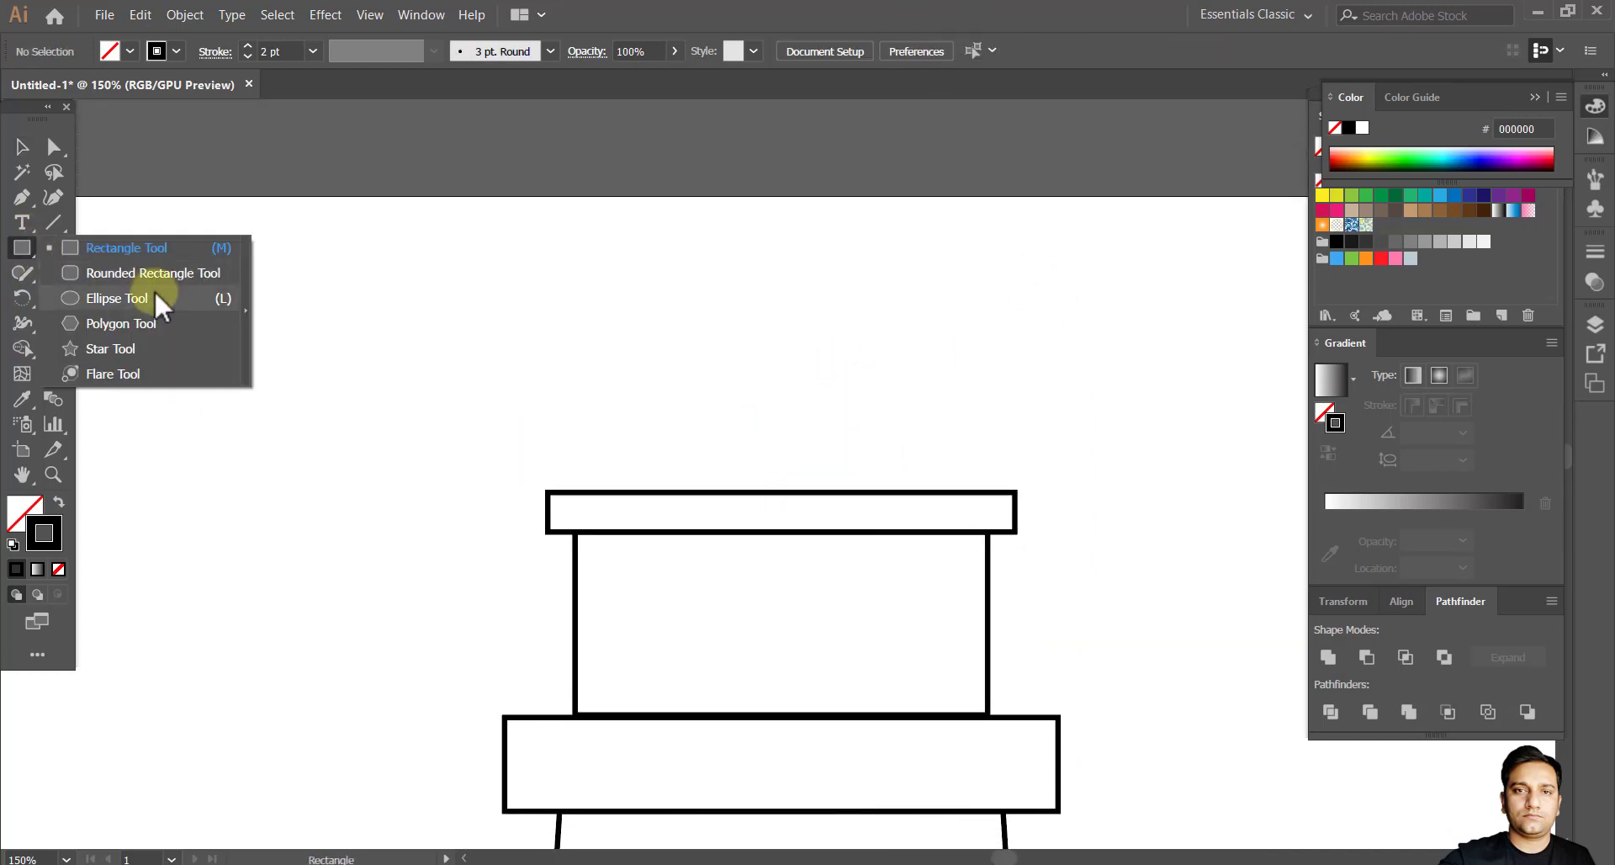
pyautogui.moveTo(380, 376)
pyautogui.mouseDown()
pyautogui.moveTo(465, 493)
pyautogui.moveTo(504, 499)
pyautogui.moveTo(420, 436)
pyautogui.mouseUp()
pyautogui.click(407, 430)
pyautogui.click(571, 389)
pyautogui.moveTo(30, 250); pyautogui.dragTo(109, 250)
pyautogui.moveTo(555, 470); pyautogui.dragTo(555, 470)
pyautogui.click(21, 148)
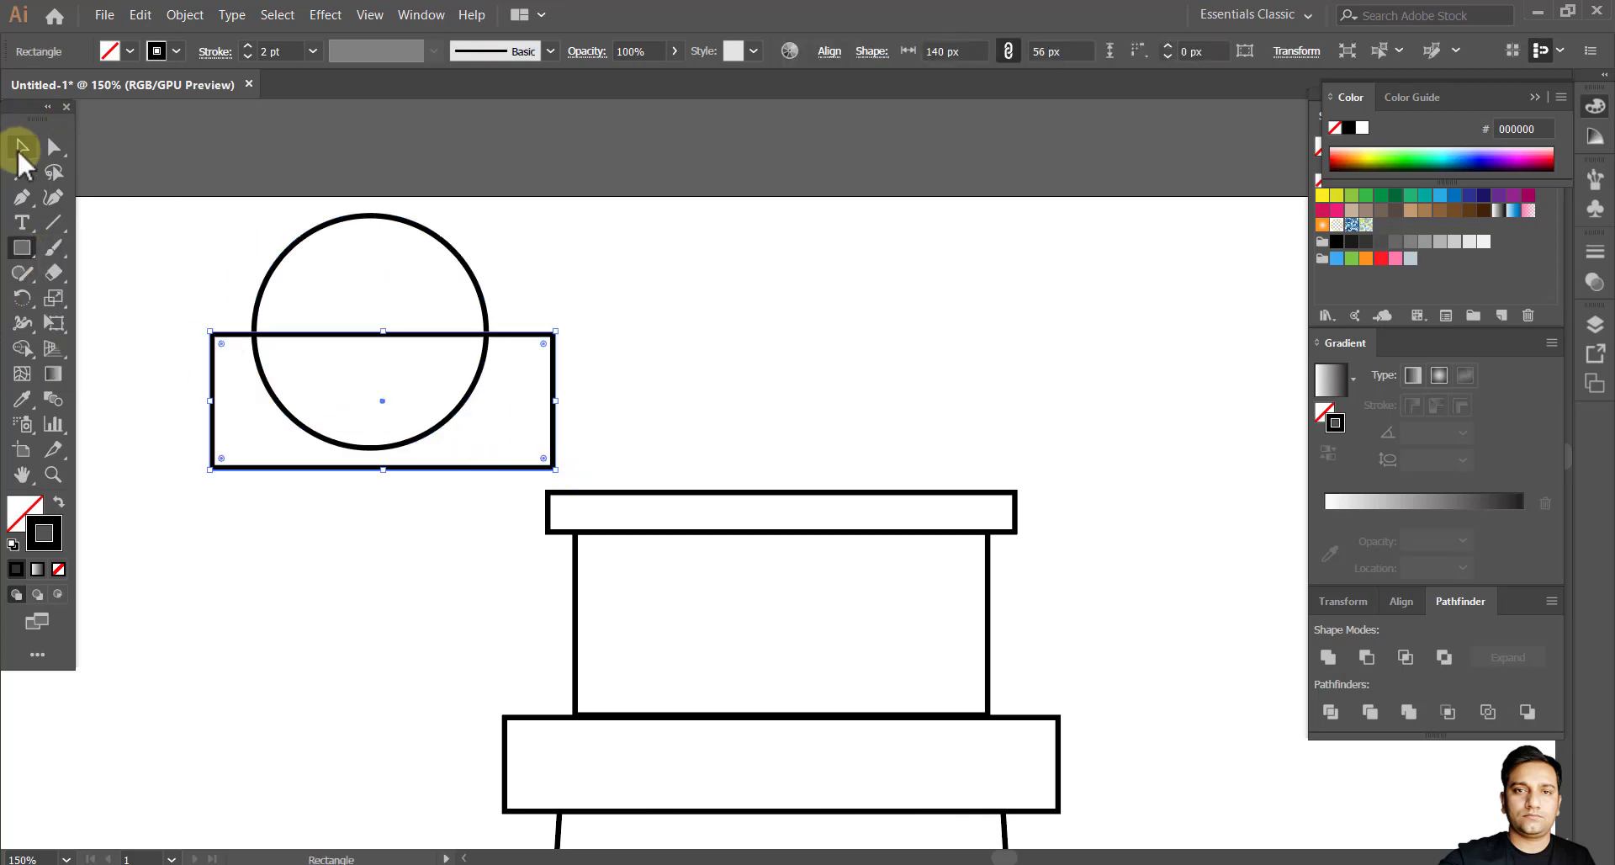
pyautogui.click(1486, 240)
pyautogui.click(631, 364)
pyautogui.hotkey('ctrl', 'z')
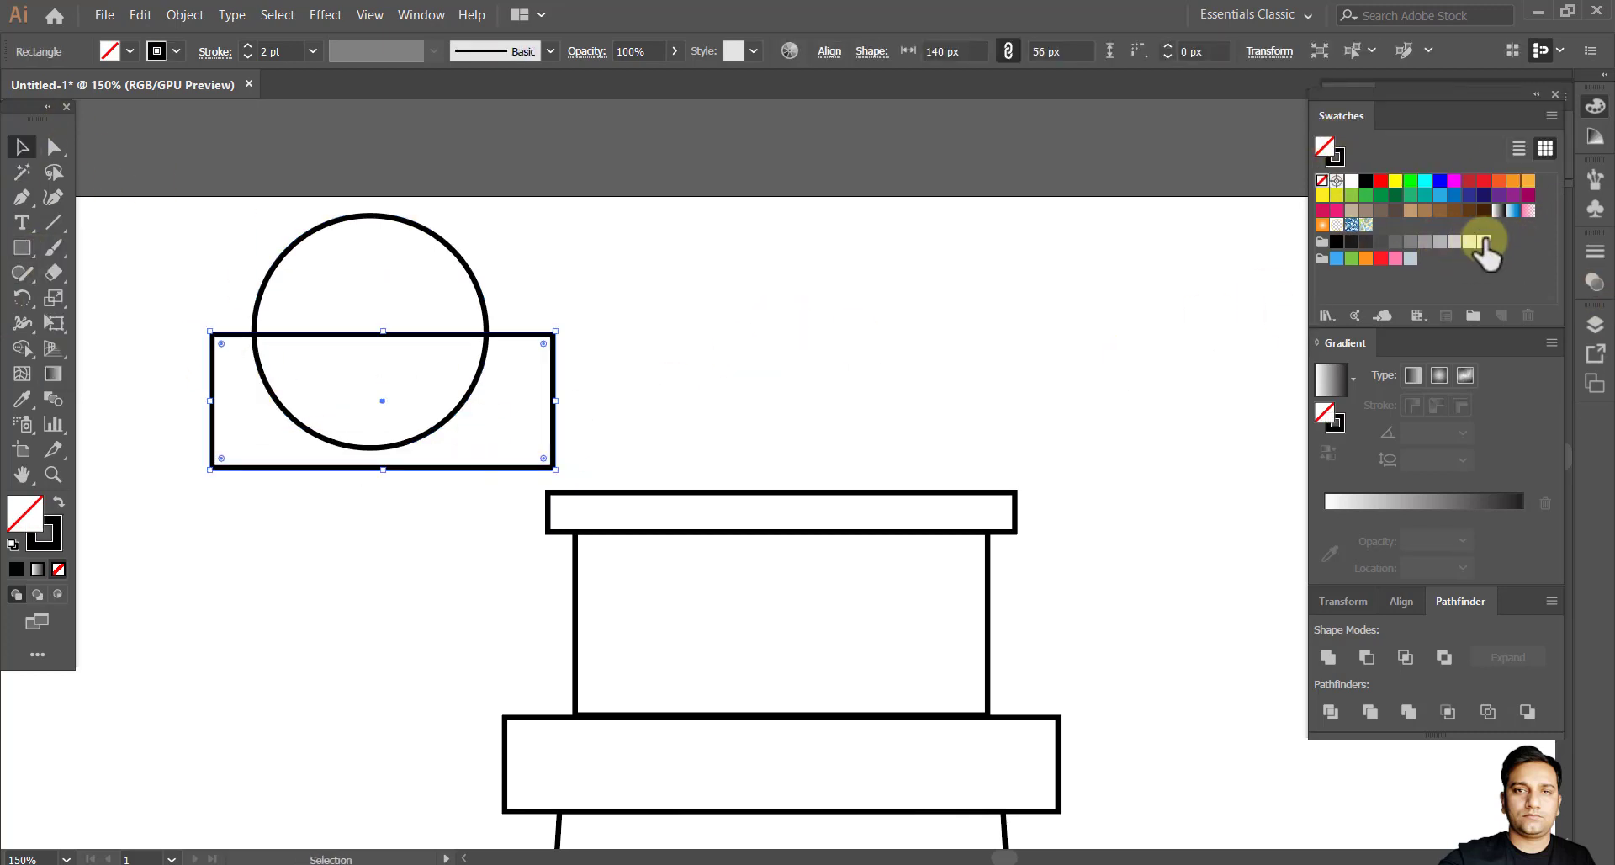
pyautogui.click(1486, 239)
pyautogui.click(761, 301)
# Subtract the rectangle from the circle with Minus Front to leave a half-circle dome.
pyautogui.moveTo(223, 238); pyautogui.dragTo(370, 352)
pyautogui.click(1365, 657)
pyautogui.click(1110, 389)
# Move the dome onto the thin slab, enlarge it slightly and set its flat edge centered on the slab.
pyautogui.moveTo(471, 334); pyautogui.dragTo(861, 505)
pyautogui.moveTo(918, 366); pyautogui.dragTo(918, 366)
pyautogui.click(925, 429)
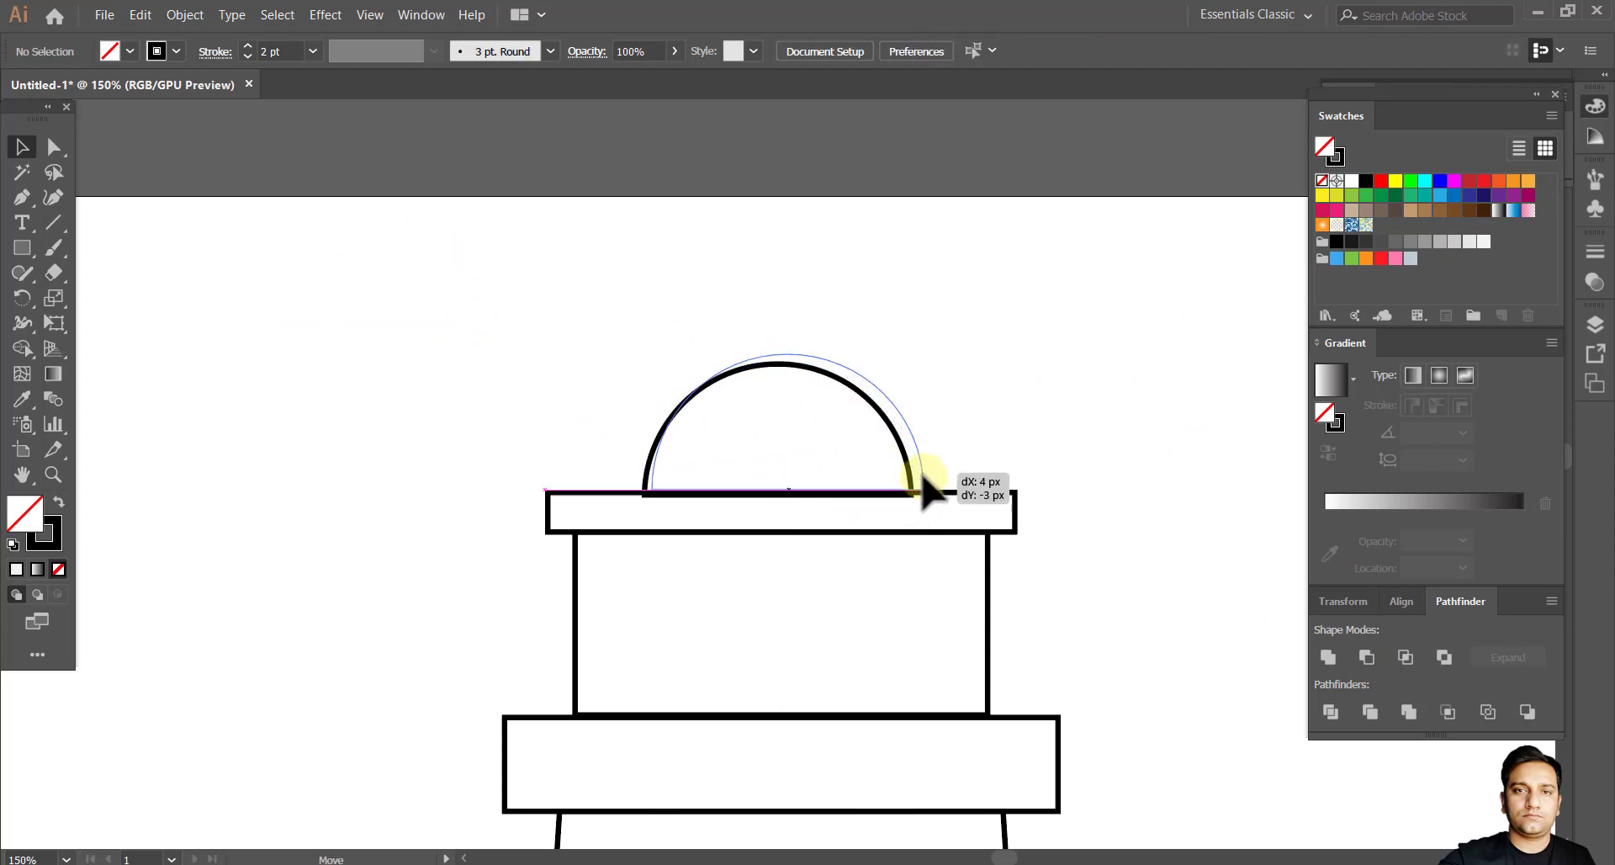
pyautogui.moveTo(925, 492); pyautogui.dragTo(928, 489)
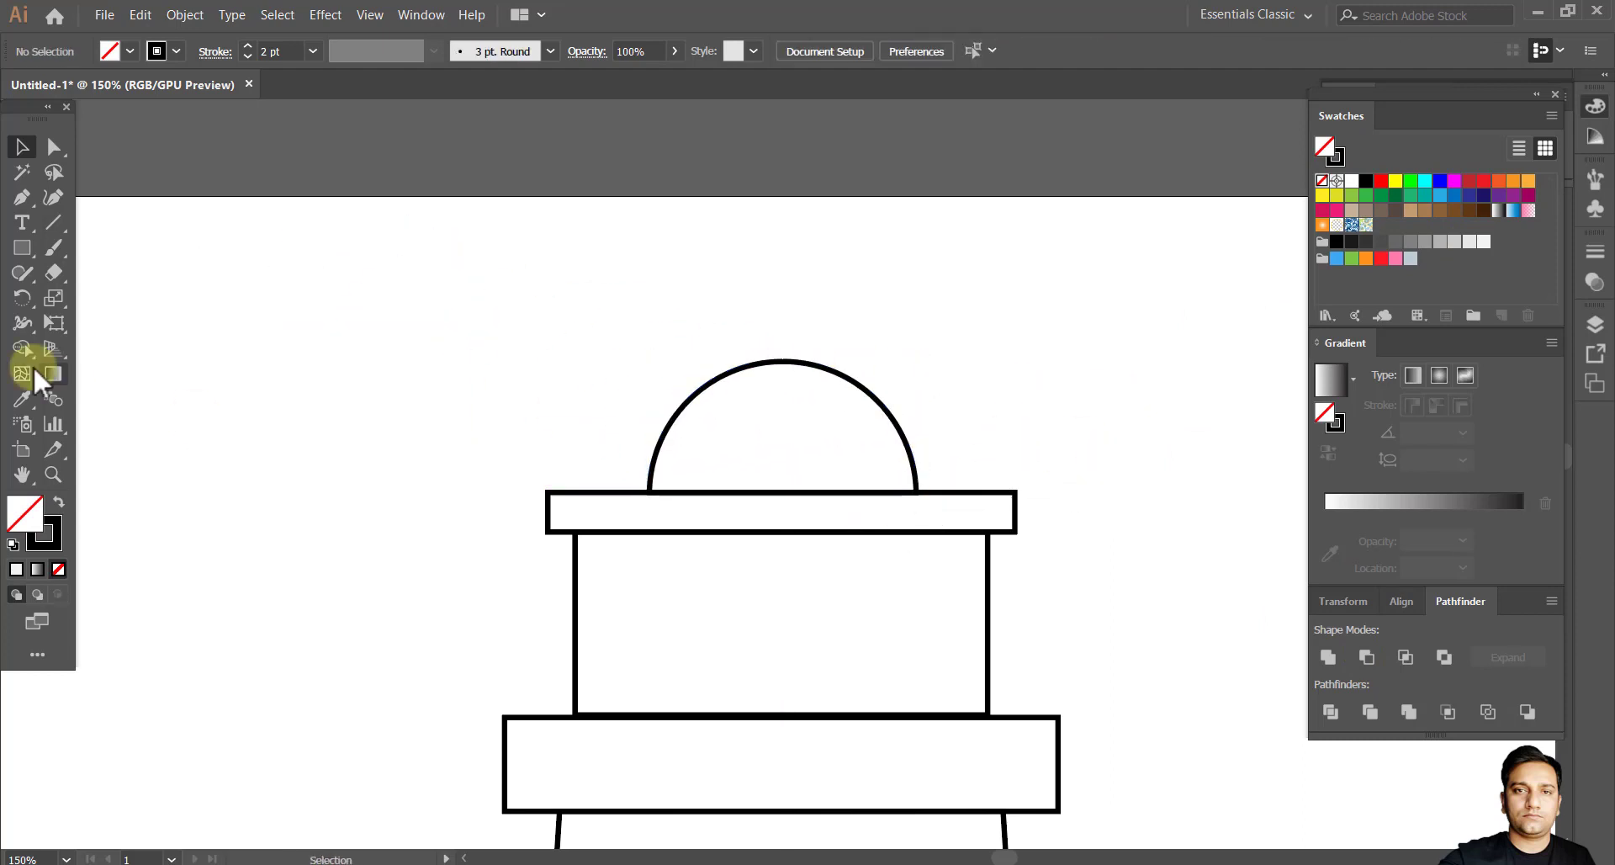
# Draw a 10 px circle on the peak of the dome.
pyautogui.moveTo(22, 248); pyautogui.dragTo(92, 305)
pyautogui.moveTo(768, 339); pyautogui.dragTo(777, 348)
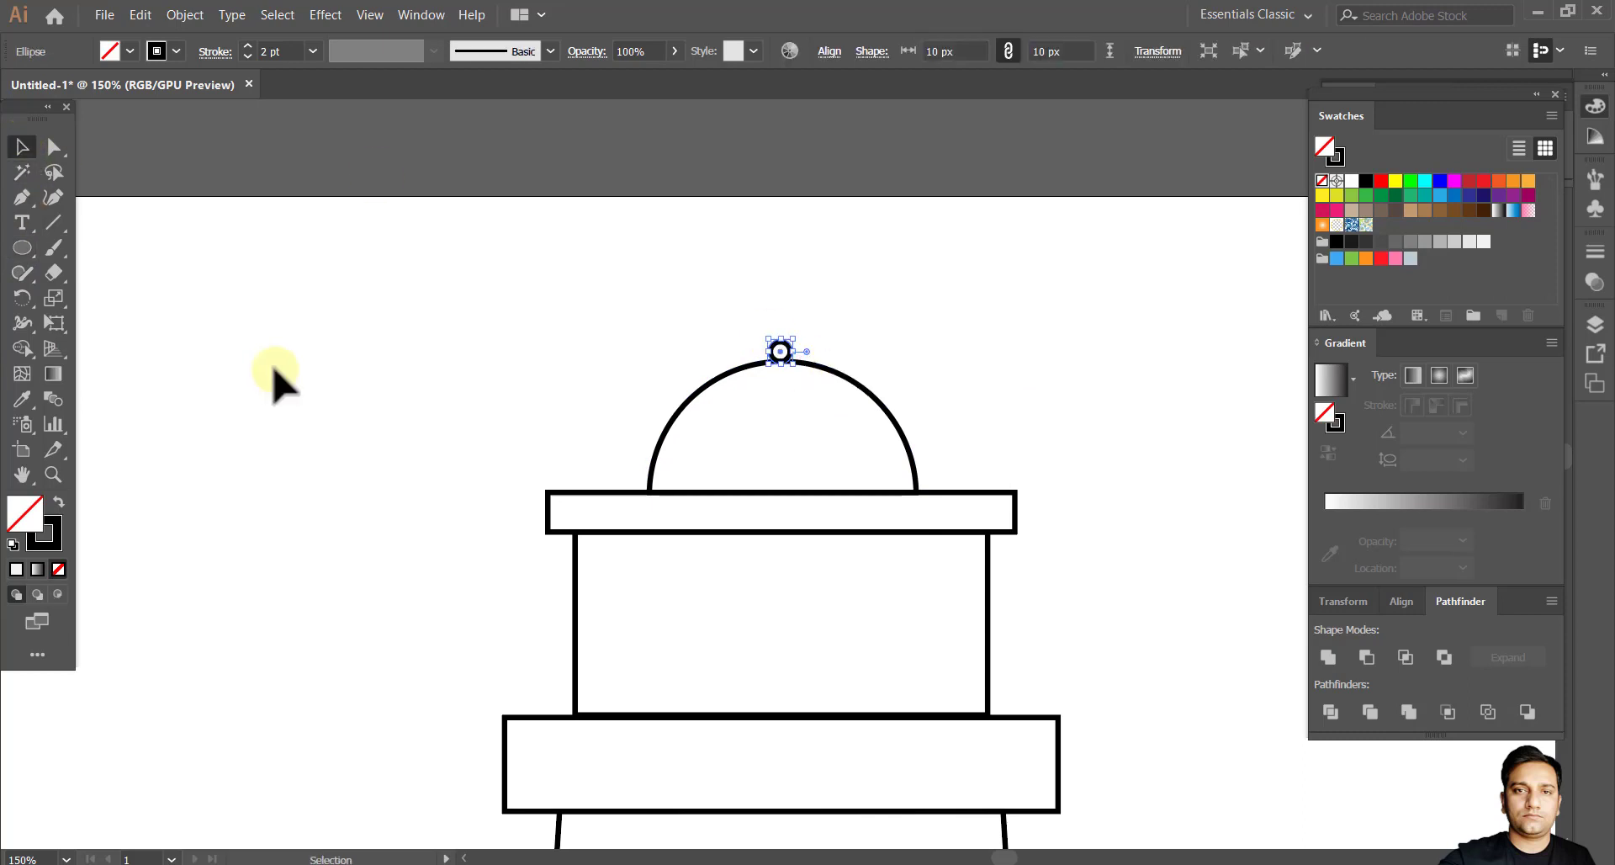
pyautogui.moveTo(31, 251); pyautogui.dragTo(122, 249)
pyautogui.moveTo(288, 292); pyautogui.dragTo(334, 501)
pyautogui.press('a')
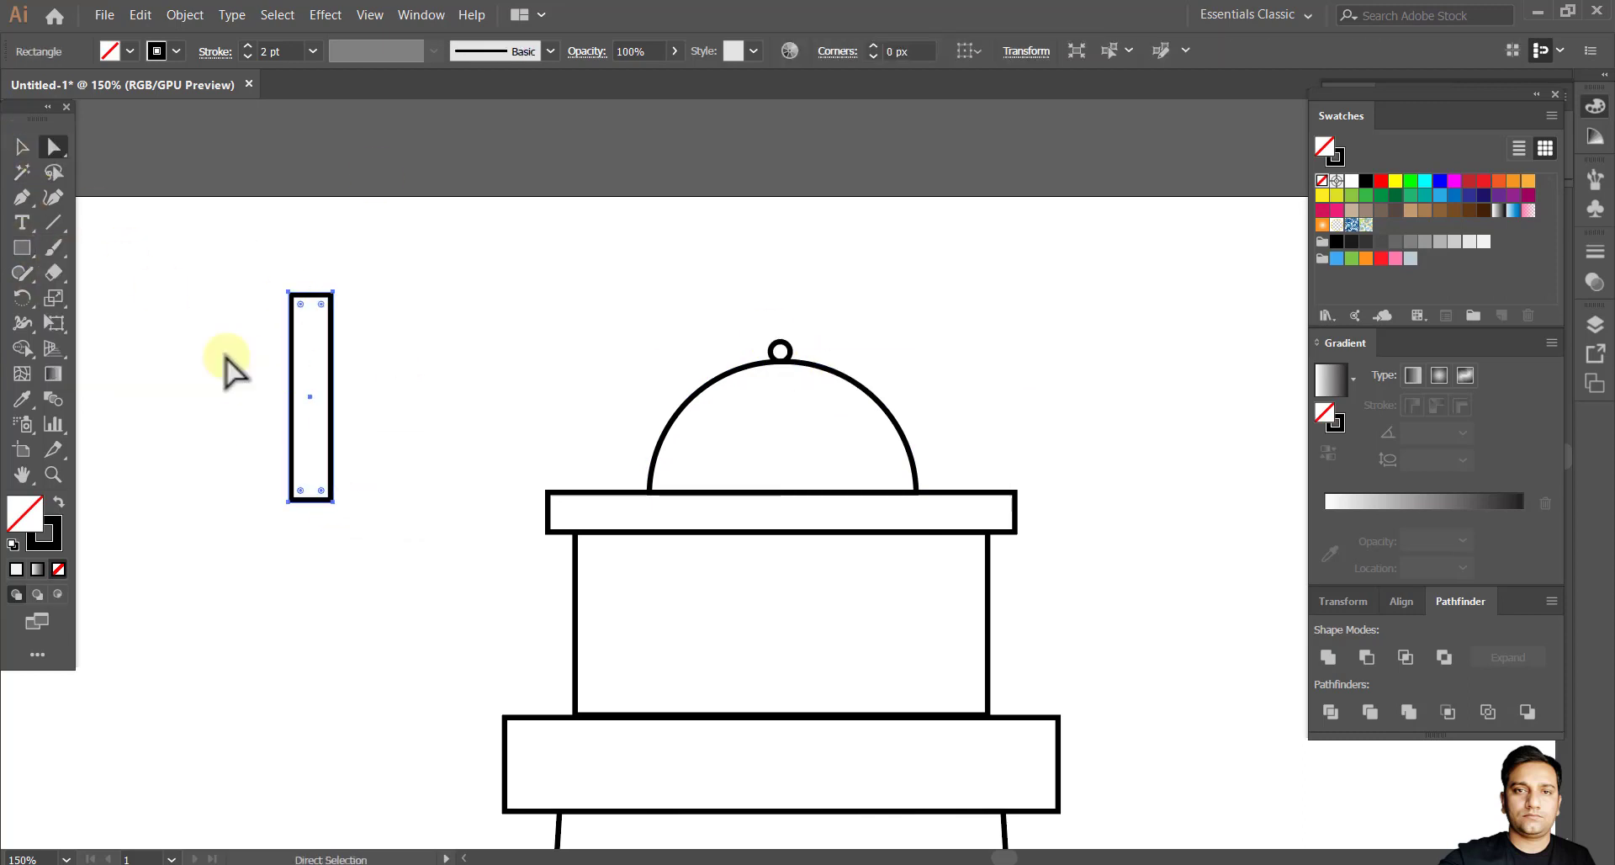
pyautogui.click(91, 176)
pyautogui.moveTo(300, 304); pyautogui.dragTo(339, 292)
pyautogui.click(335, 357)
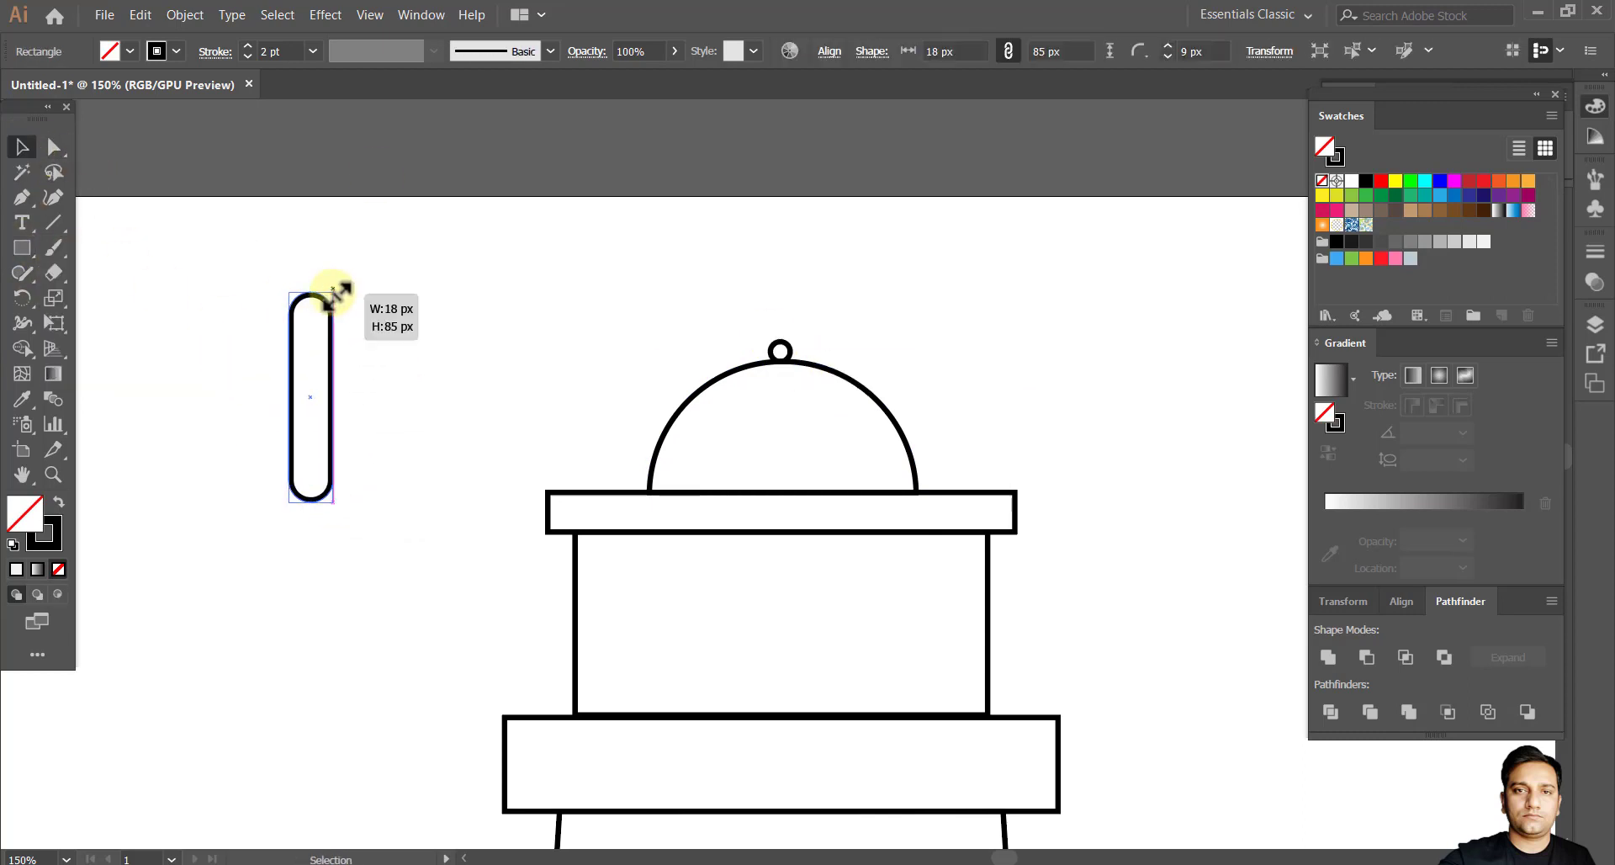
pyautogui.moveTo(334, 353); pyautogui.dragTo(716, 338)
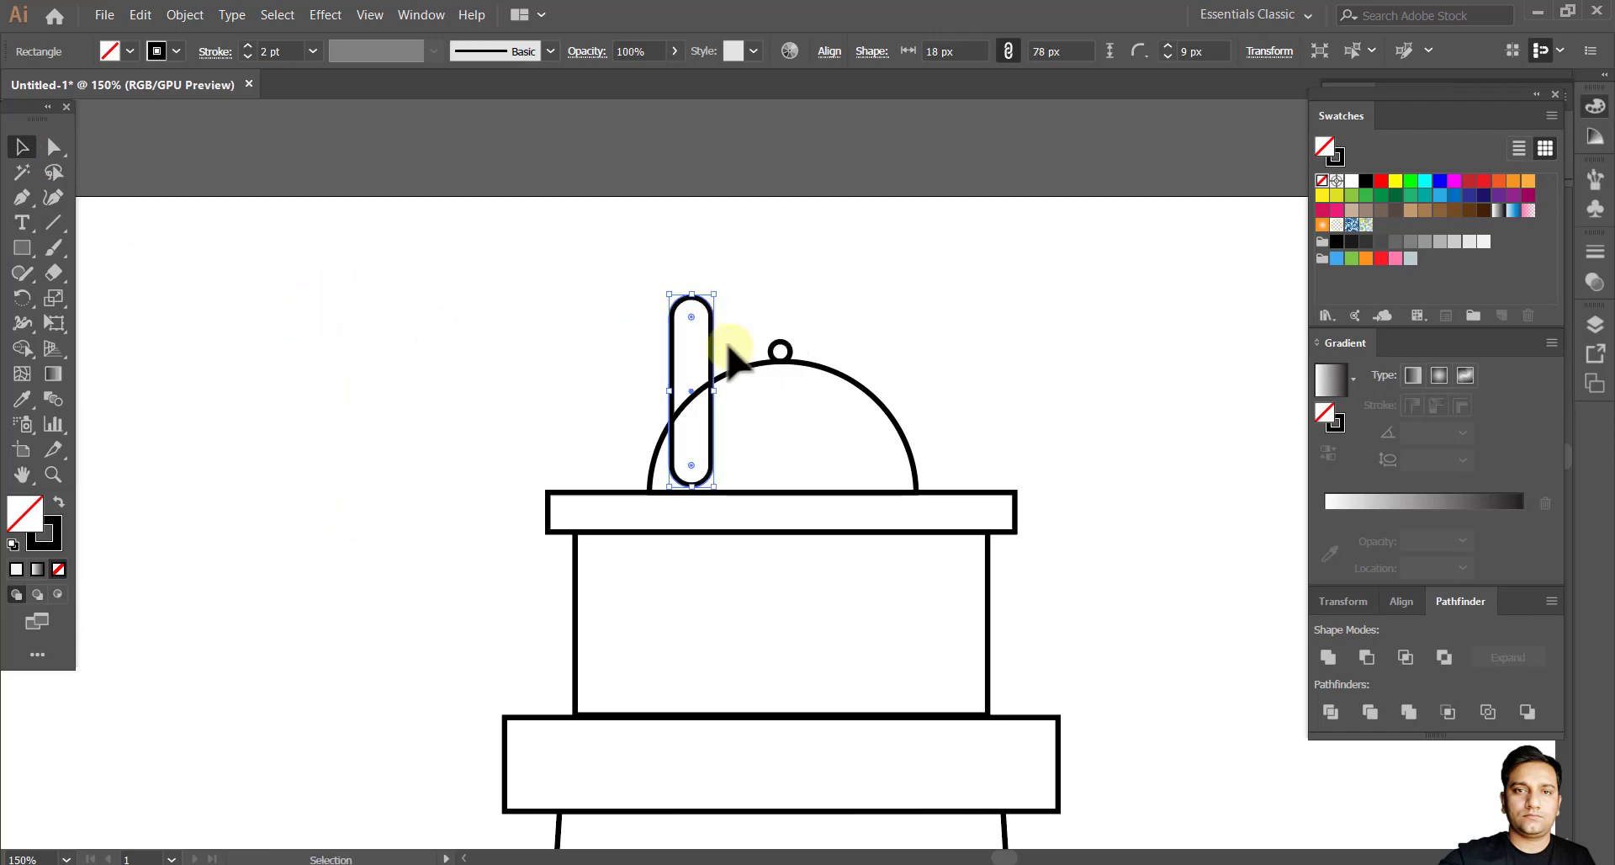
pyautogui.scroll(5, 721, 336)
pyautogui.moveTo(687, 238); pyautogui.dragTo(685, 382)
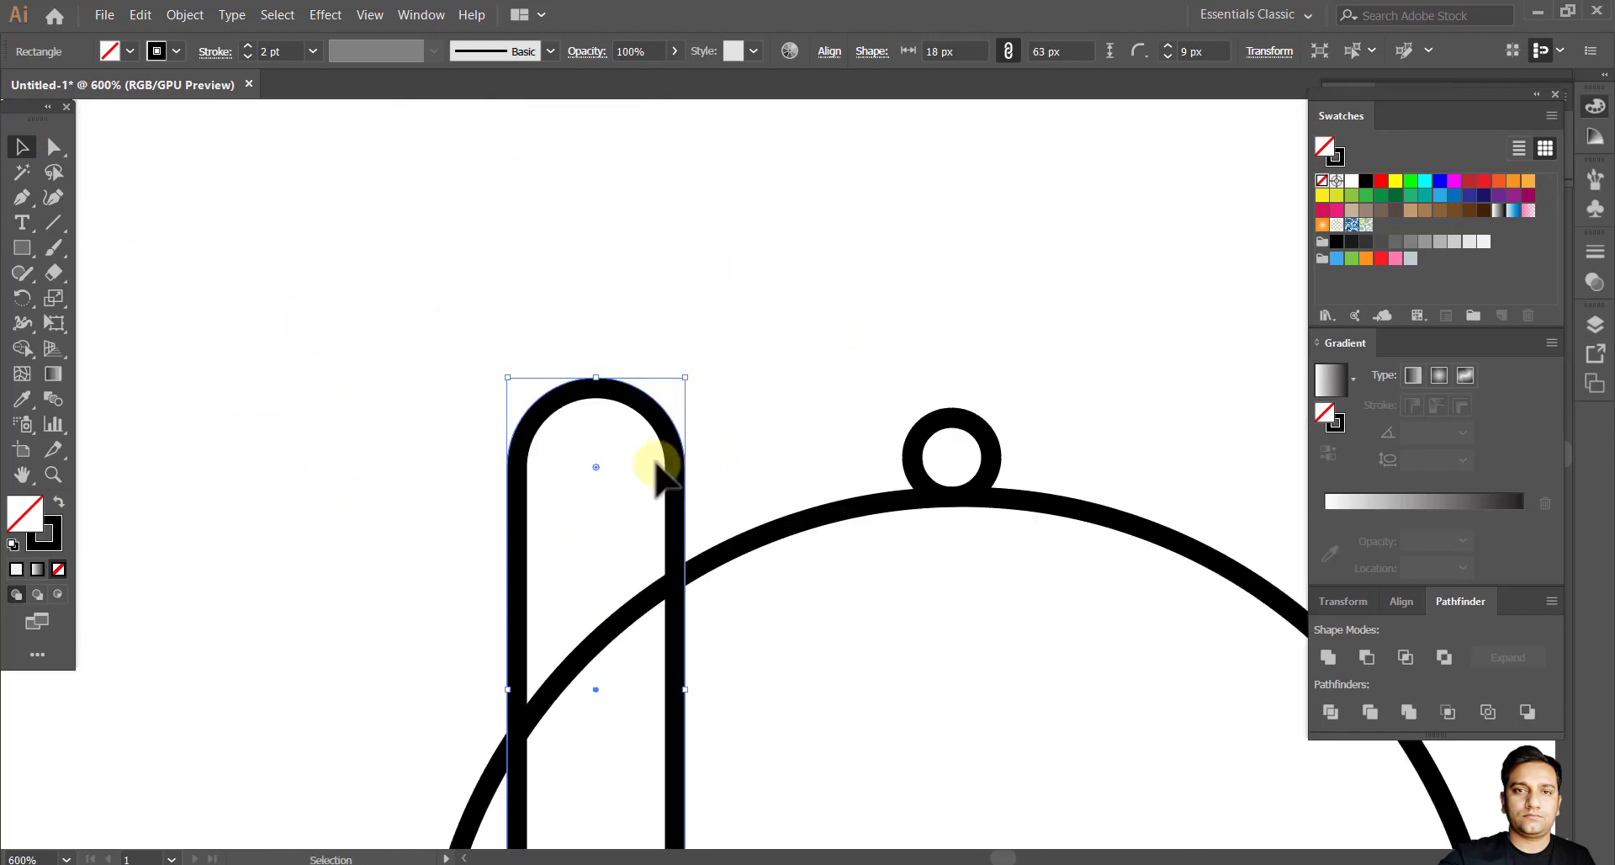
pyautogui.moveTo(671, 468); pyautogui.dragTo(562, 263)
pyautogui.press('Delete')
# Draw a narrow upright rectangle above the small circle, 3 px wide and 14 px high.
pyautogui.hscroll(-1, 1021, 415)
pyautogui.scroll(4, 1066, 418)
pyautogui.scroll(-2, 768, 455)
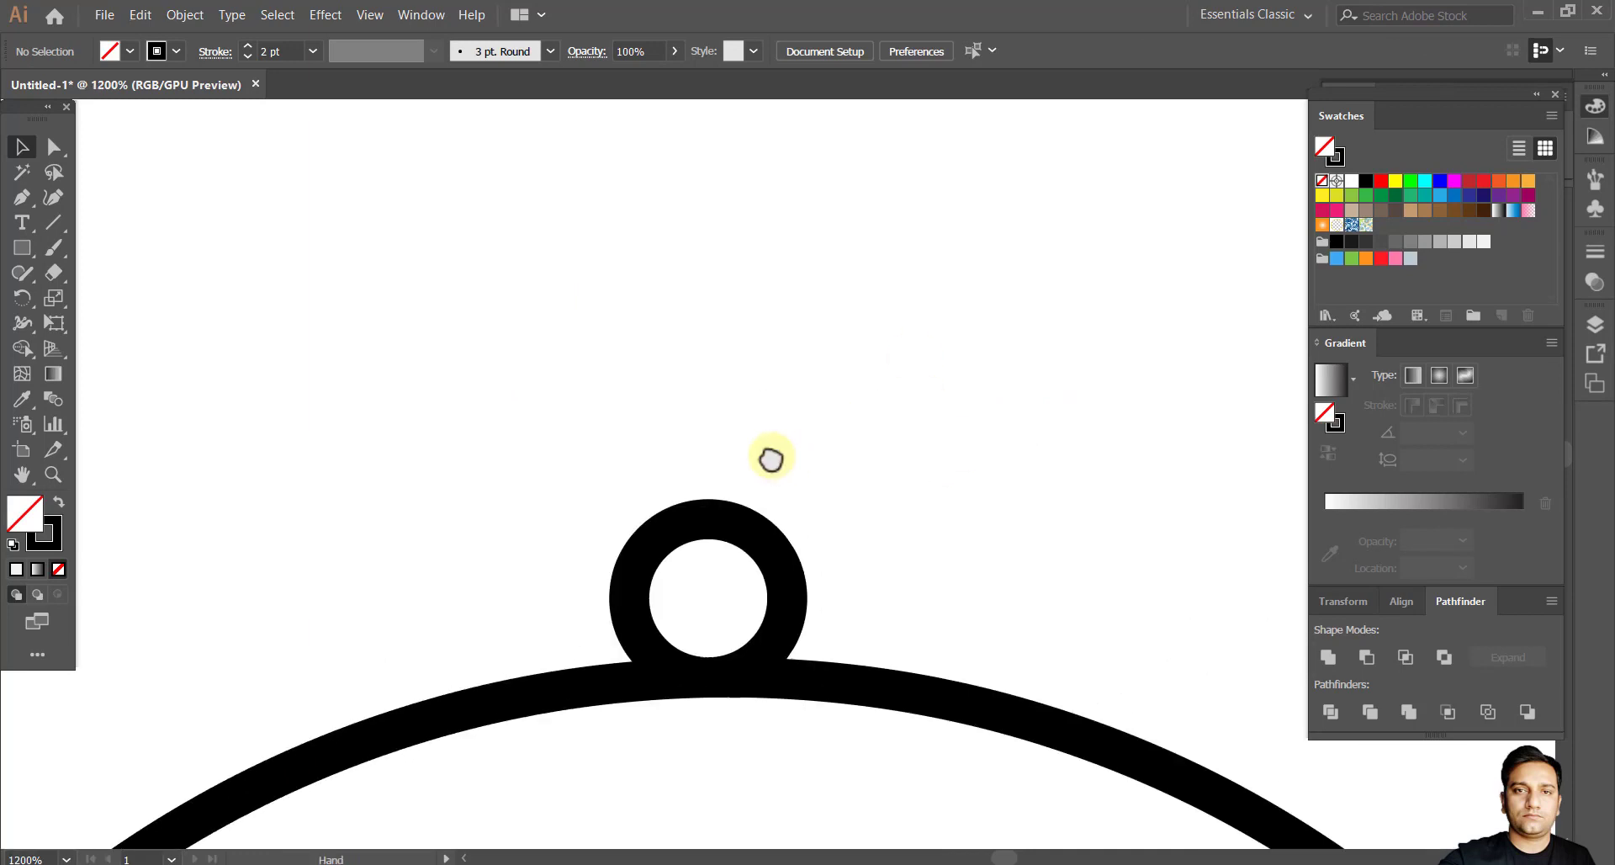
pyautogui.press('m')
pyautogui.moveTo(701, 487); pyautogui.dragTo(701, 489)
pyautogui.press('v')
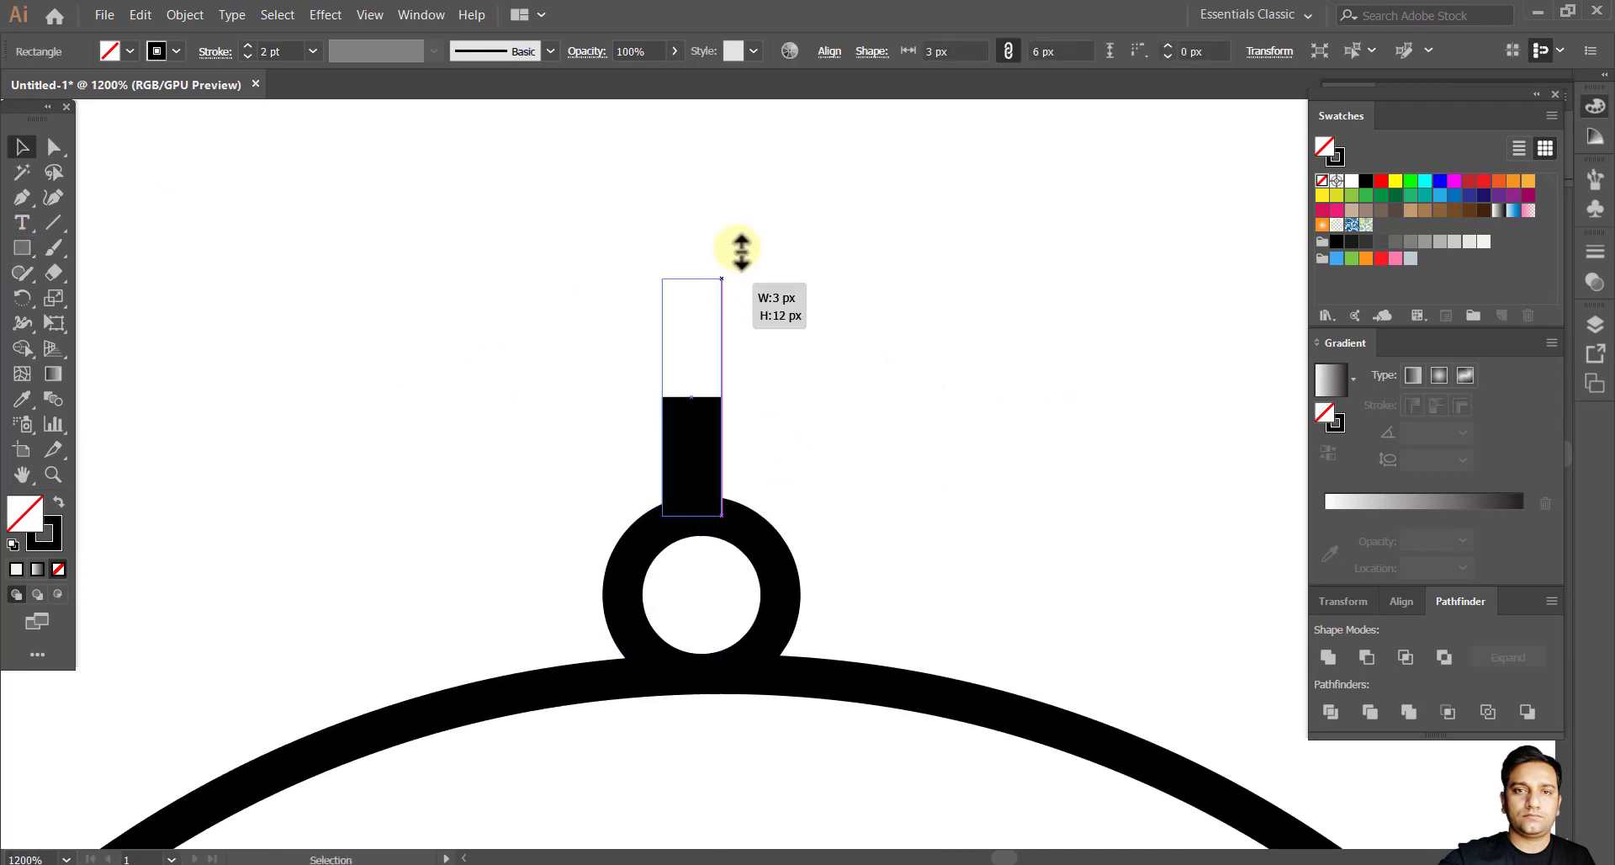
pyautogui.moveTo(740, 249); pyautogui.dragTo(740, 238)
# Give the narrow rectangle a black fill with no stroke and nudge it right over the small circle.
pyautogui.click(176, 52)
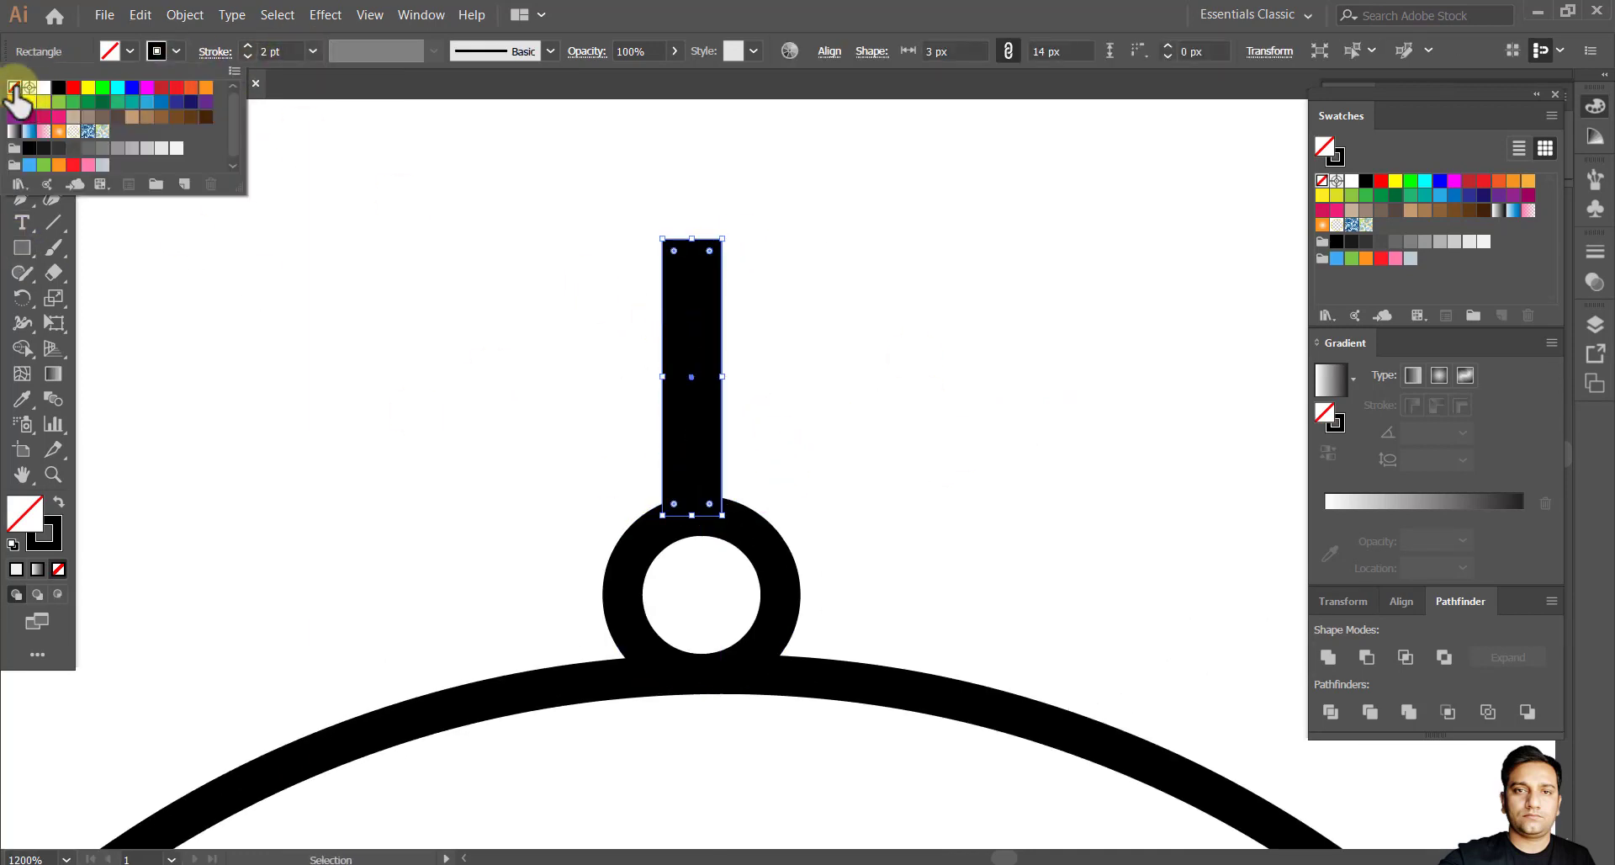
pyautogui.click(18, 88)
pyautogui.click(130, 51)
pyautogui.click(62, 87)
pyautogui.click(712, 464)
pyautogui.press('Right')
pyautogui.moveTo(795, 436); pyautogui.dragTo(787, 485)
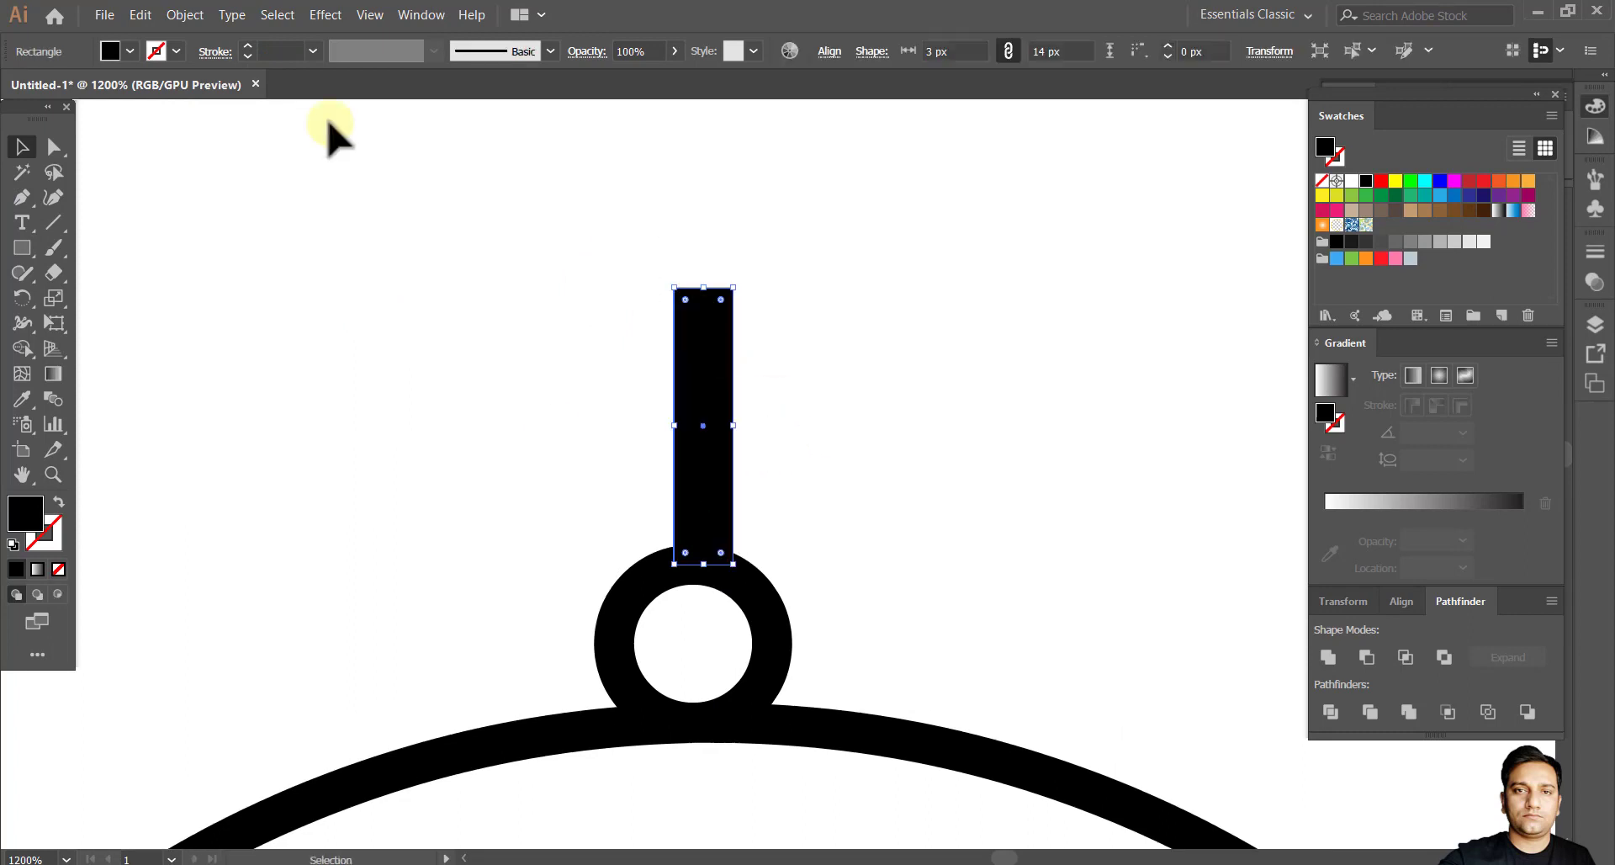
# Round the rod's corners fully with a 1.5 px radius.
pyautogui.click(54, 147)
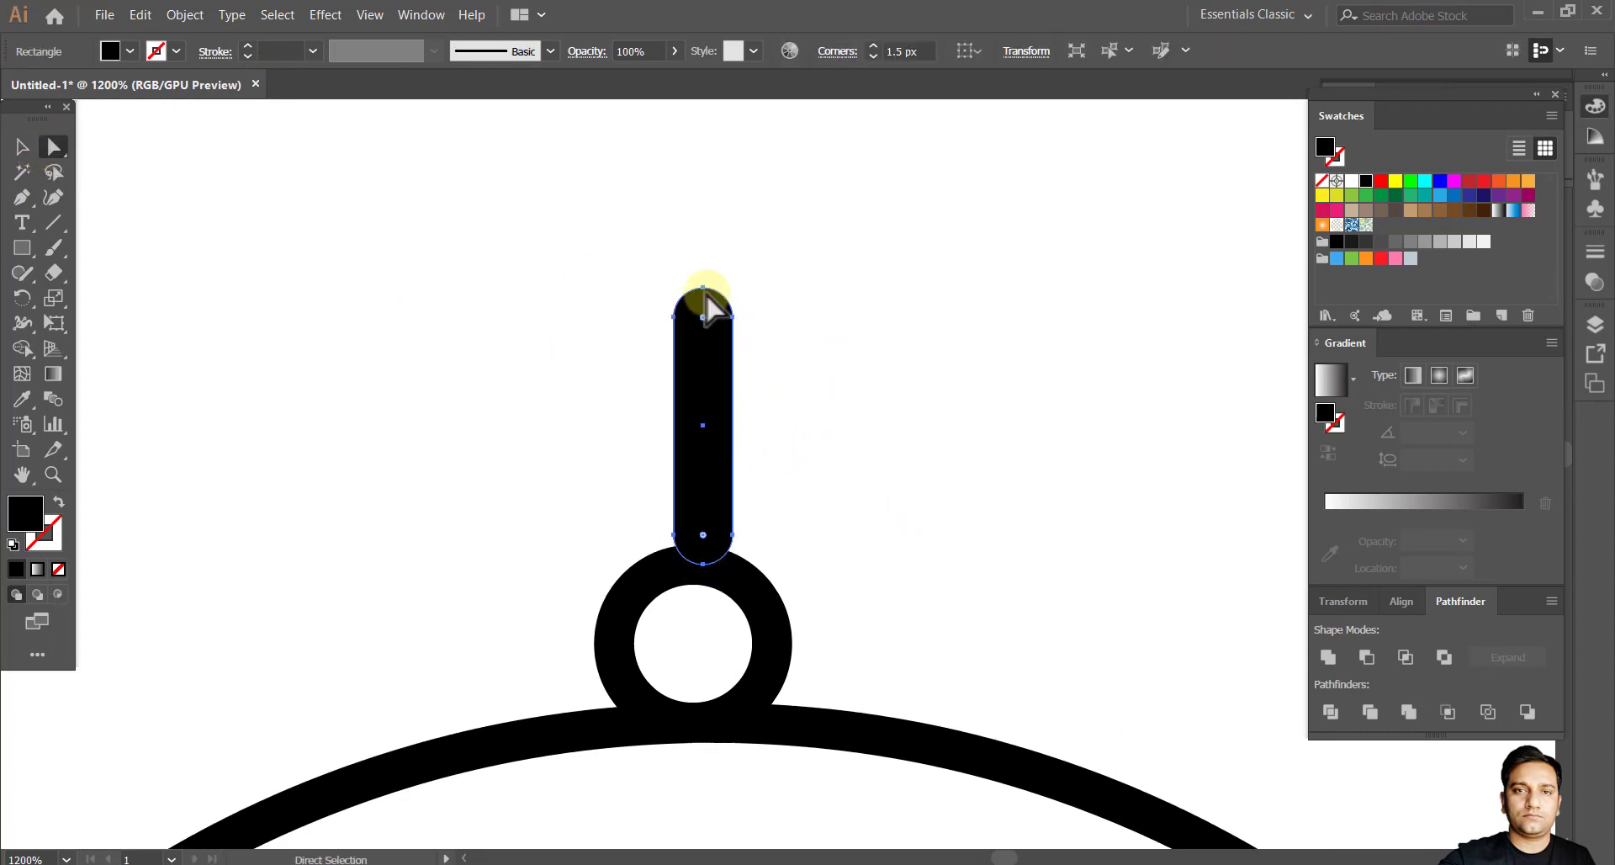
pyautogui.press('v')
pyautogui.click(872, 477)
# Nudge the rod into place and center it horizontally with the small circle.
pyautogui.hscroll(1, 873, 478)
pyautogui.moveTo(713, 341); pyautogui.dragTo(673, 538)
pyautogui.hscroll(-1, 872, 478)
pyautogui.scroll(2, 705, 598)
pyautogui.click(749, 371)
pyautogui.press('Left')
pyautogui.press('Down')
pyautogui.click(901, 51)
pyautogui.click(908, 524)
# Enlarge the rod and small circle together on the peak of the dome.
pyautogui.scroll(-14, 908, 525)
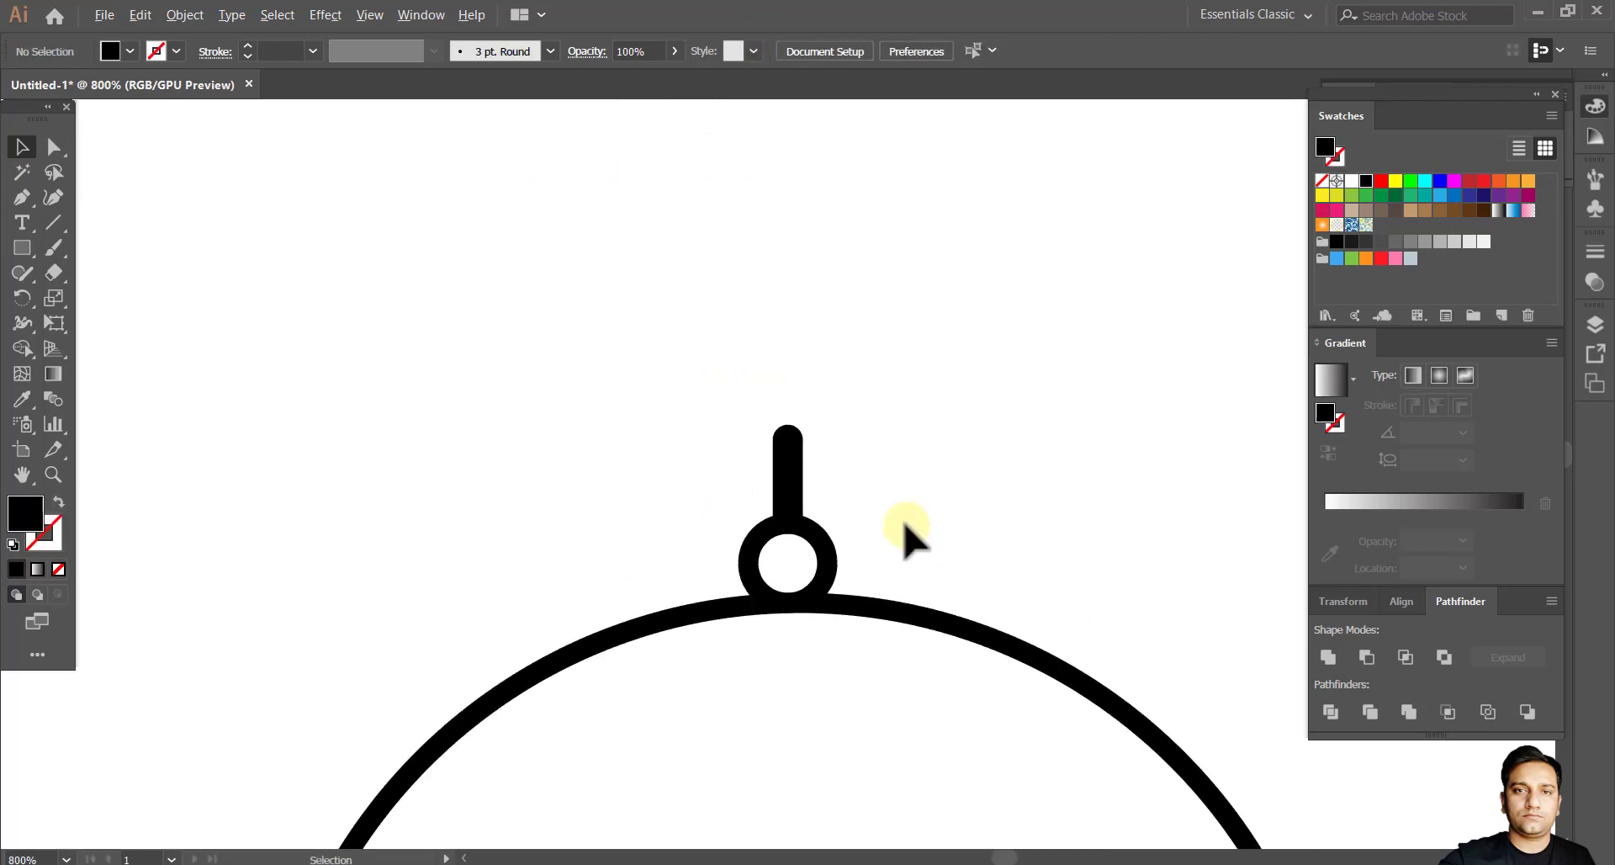
pyautogui.scroll(2, 948, 568)
pyautogui.moveTo(1034, 723); pyautogui.dragTo(1000, 618)
pyautogui.scroll(12, 883, 480)
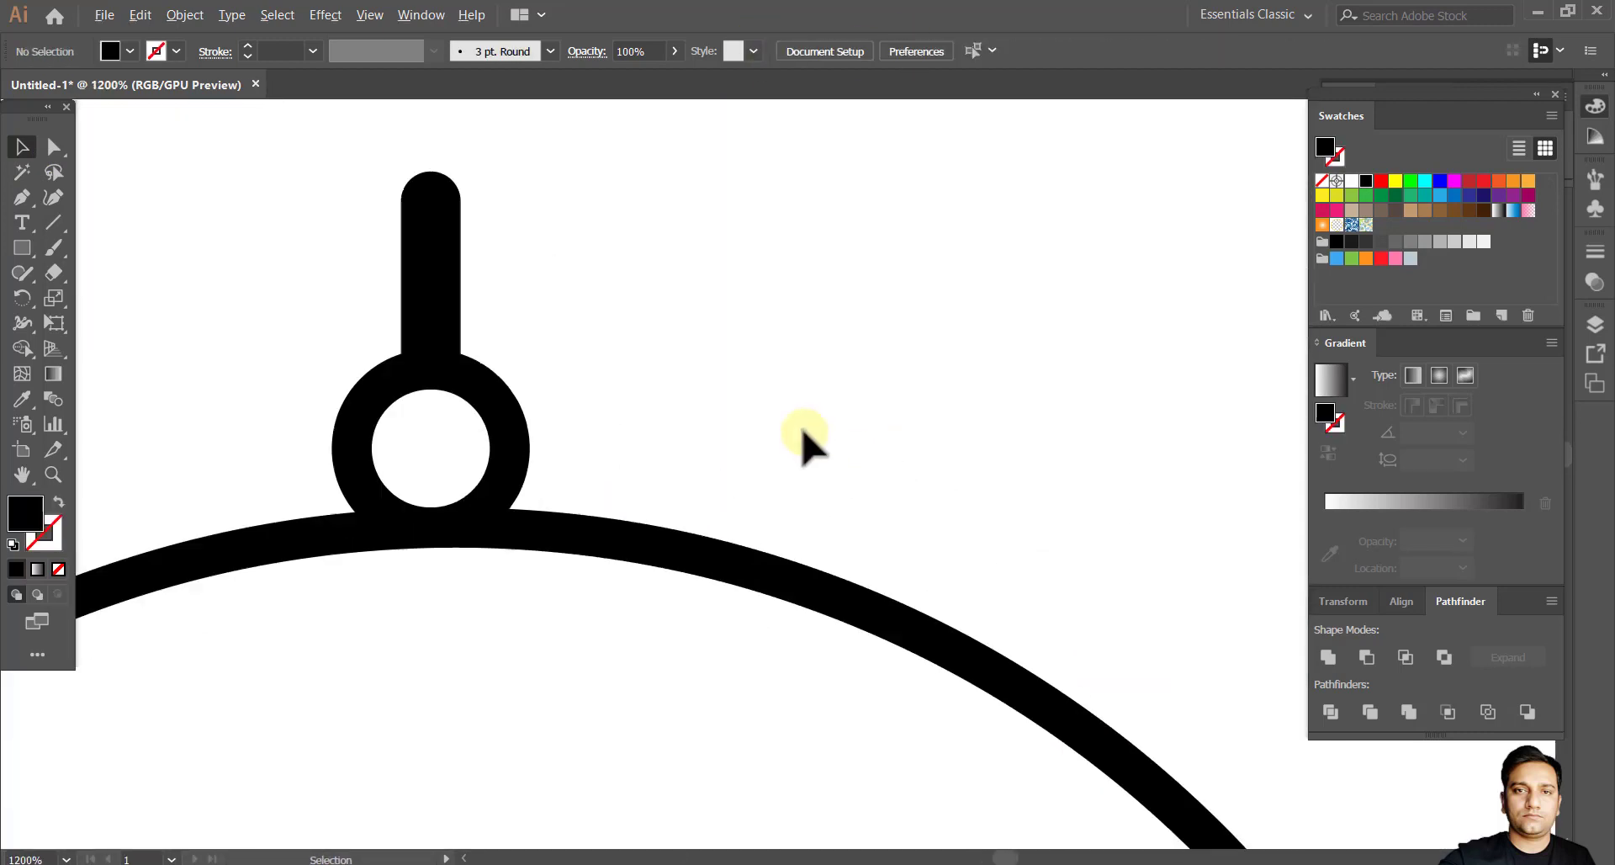
pyautogui.moveTo(386, 306); pyautogui.dragTo(690, 513)
pyautogui.moveTo(634, 221); pyautogui.dragTo(765, 245)
pyautogui.click(901, 407)
pyautogui.scroll(-10, 901, 407)
pyautogui.scroll(15, 835, 407)
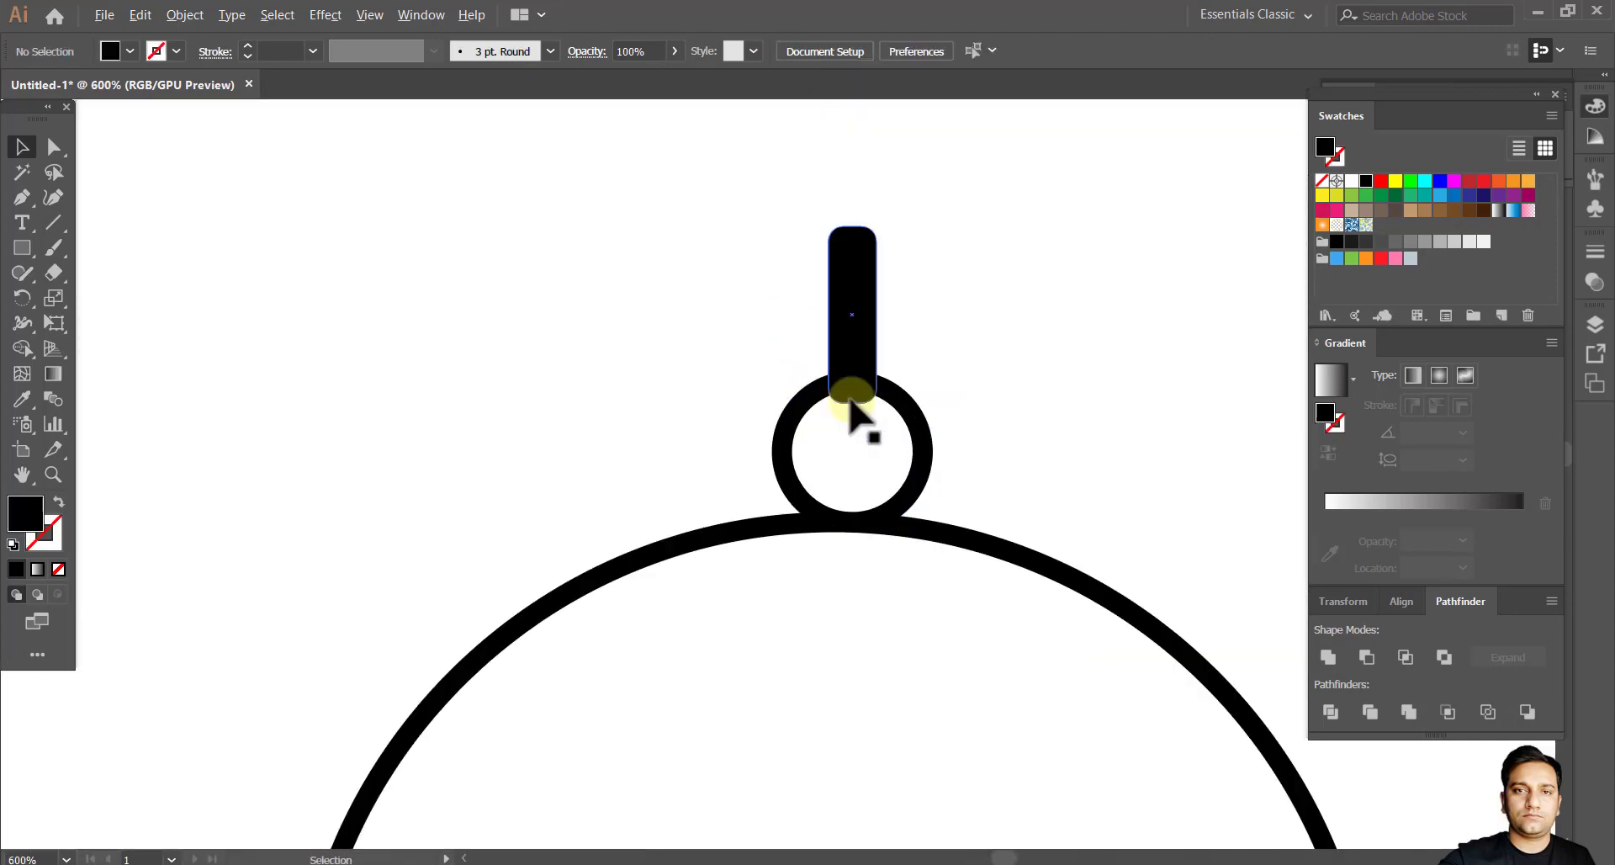
# Select all the lighthouse parts together, including the rod and circle, and center them horizontally.
pyautogui.click(835, 402)
pyautogui.moveTo(912, 265); pyautogui.dragTo(912, 265)
pyautogui.moveTo(595, 235); pyautogui.dragTo(925, 778)
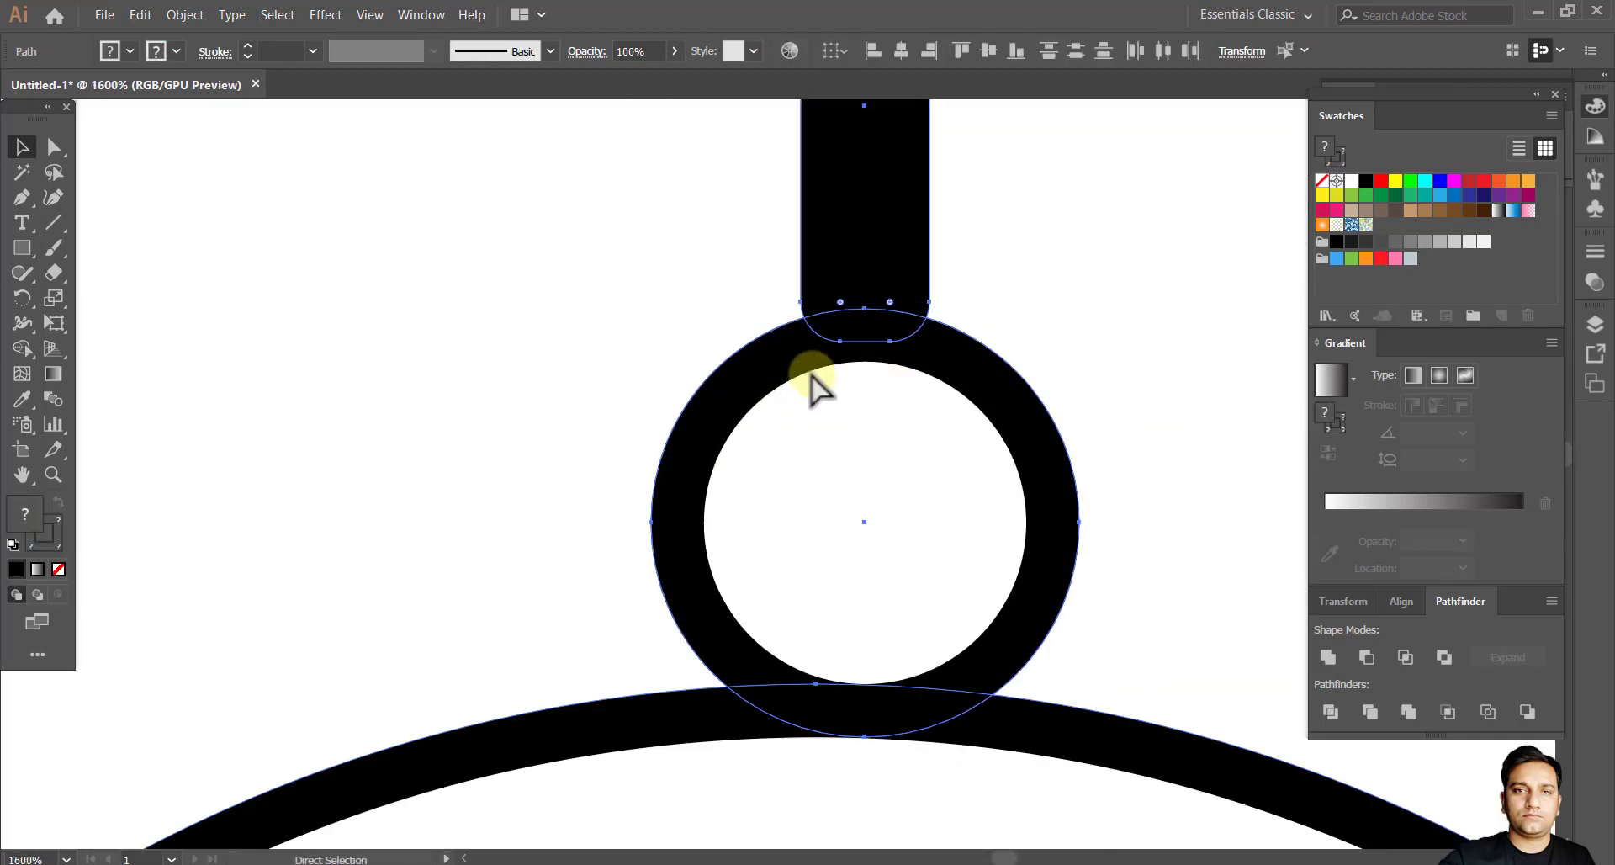
pyautogui.scroll(-12, 815, 386)
pyautogui.click(904, 459)
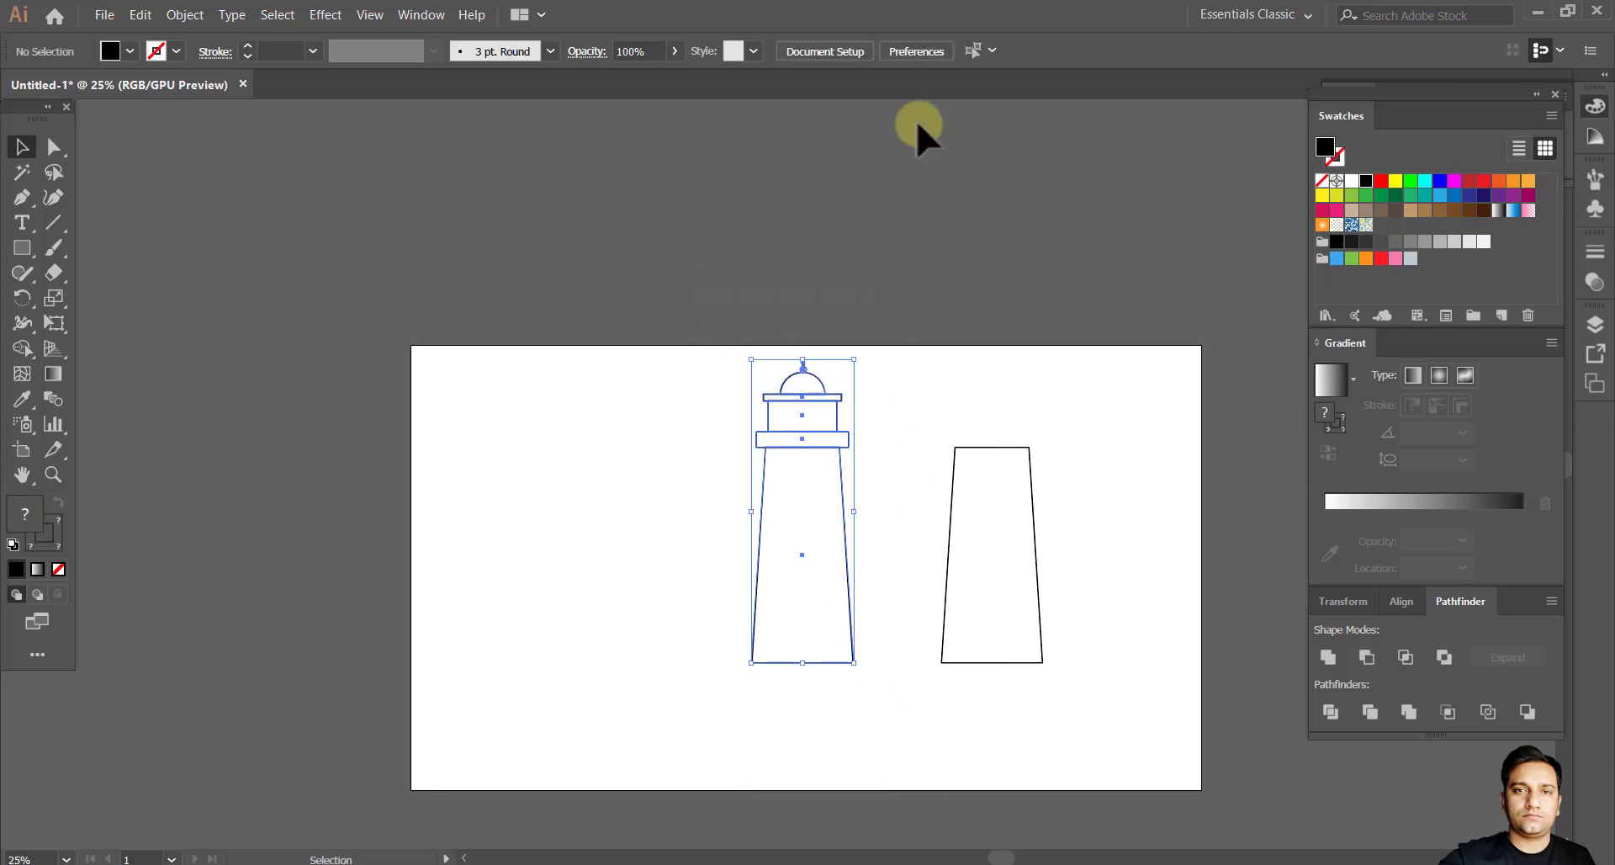
# Move the spare tower outline farther right, away from the lighthouse.
pyautogui.hscroll(-1, 855, 595)
pyautogui.scroll(1, 833, 572)
pyautogui.moveTo(904, 505); pyautogui.dragTo(1053, 505)
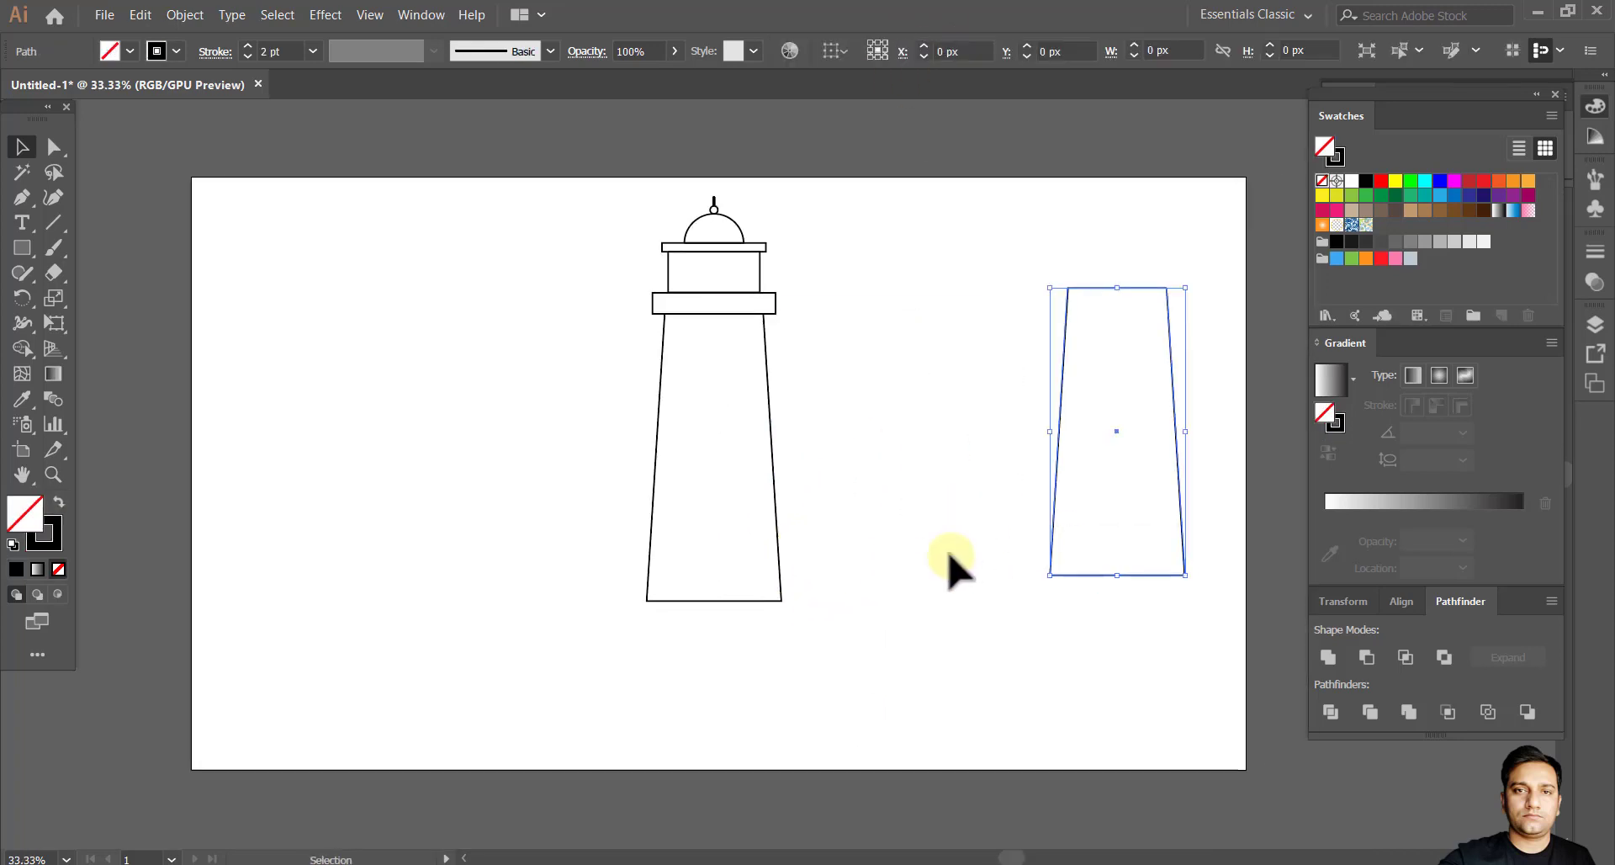
pyautogui.click(956, 566)
# Draw a long horizontal ground line across the tower's foot and align it with the base edge.
pyautogui.scroll(1, 811, 616)
pyautogui.moveTo(635, 604); pyautogui.dragTo(1009, 585)
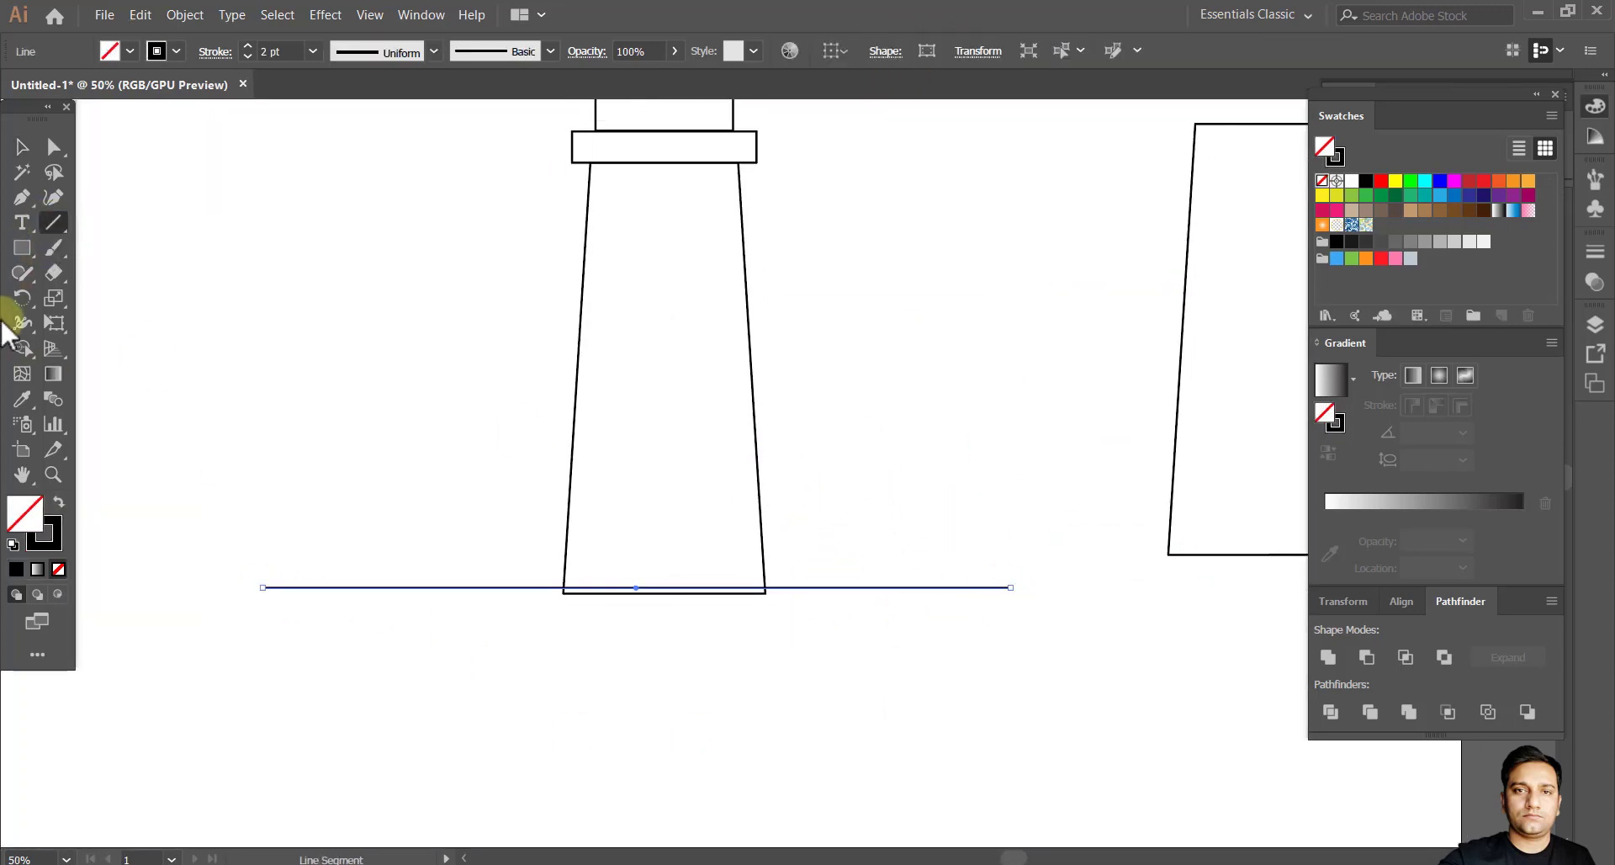
pyautogui.click(22, 146)
pyautogui.hscroll(-1, 504, 649)
pyautogui.scroll(4, 704, 522)
pyautogui.scroll(7, 839, 592)
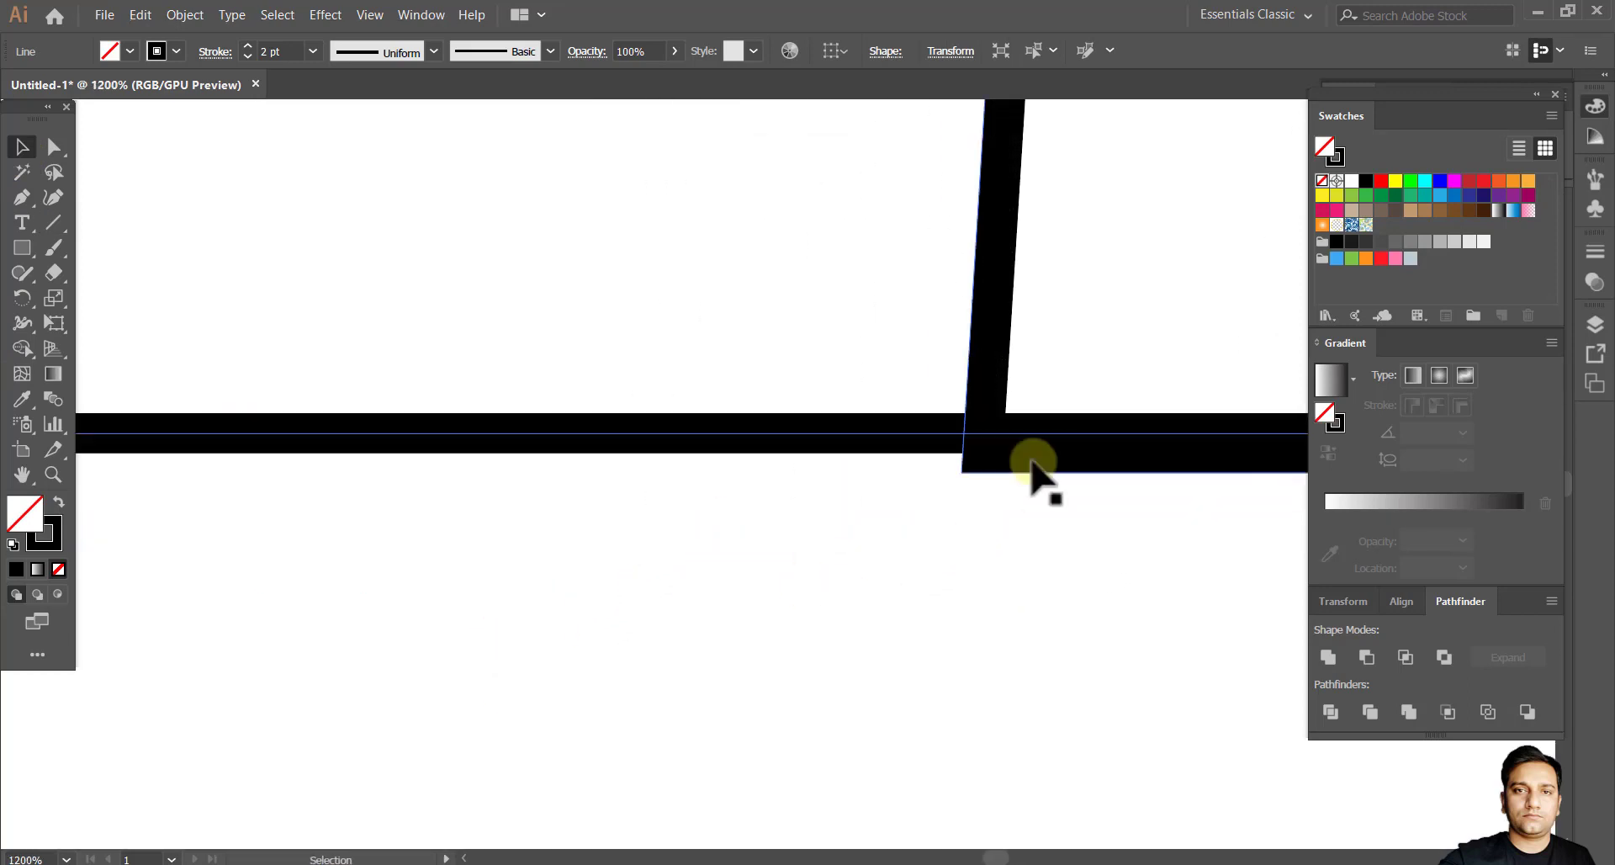
pyautogui.scroll(-10, 418, 626)
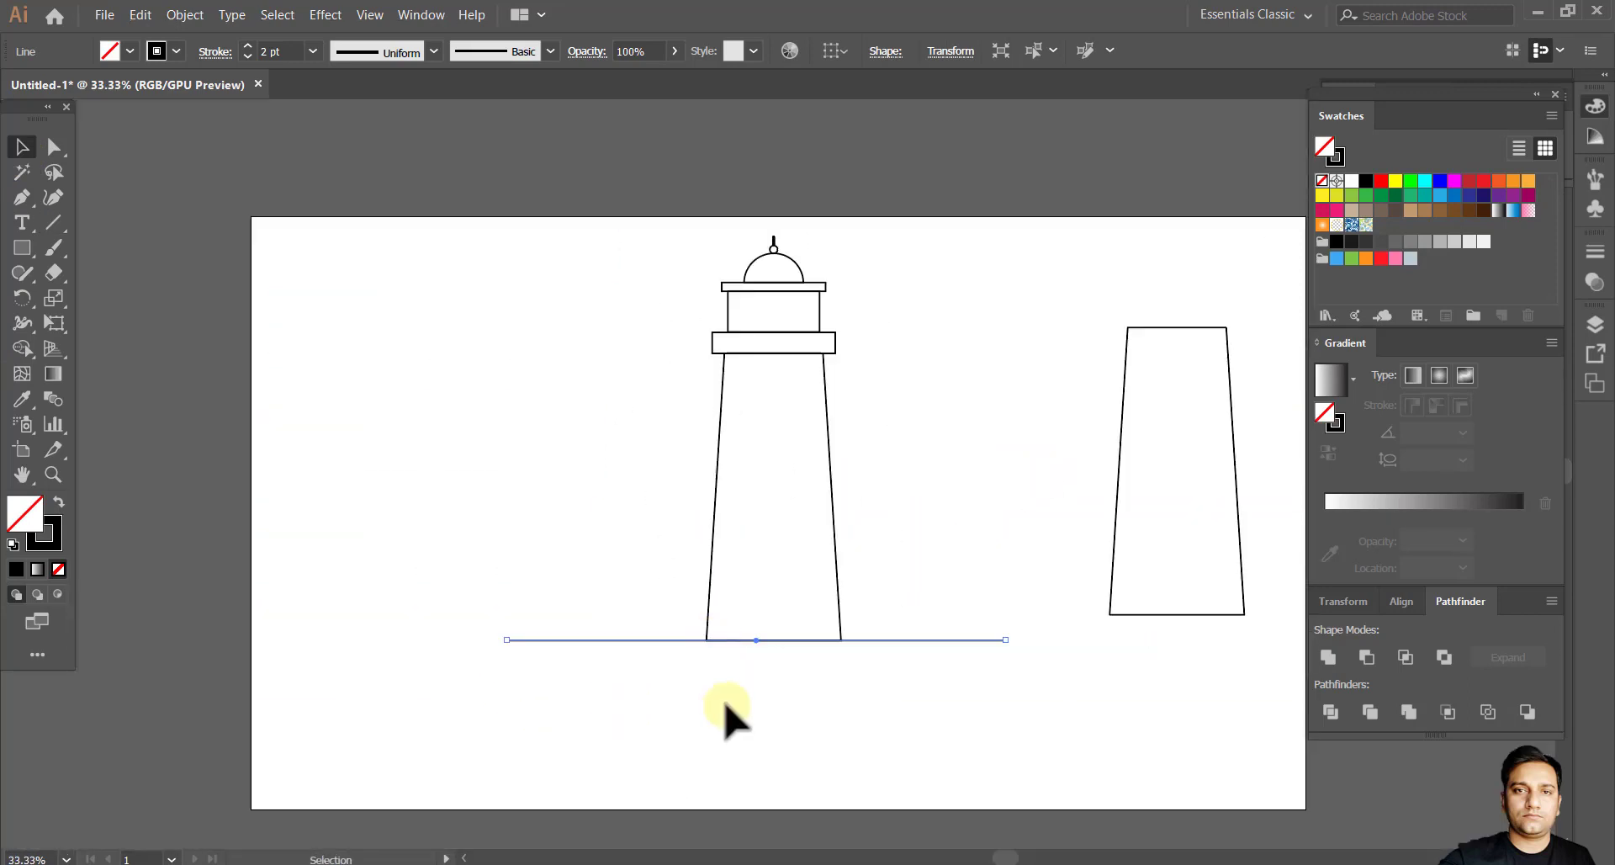
pyautogui.click(721, 714)
pyautogui.scroll(1, 858, 627)
pyautogui.moveTo(870, 630); pyautogui.dragTo(855, 692)
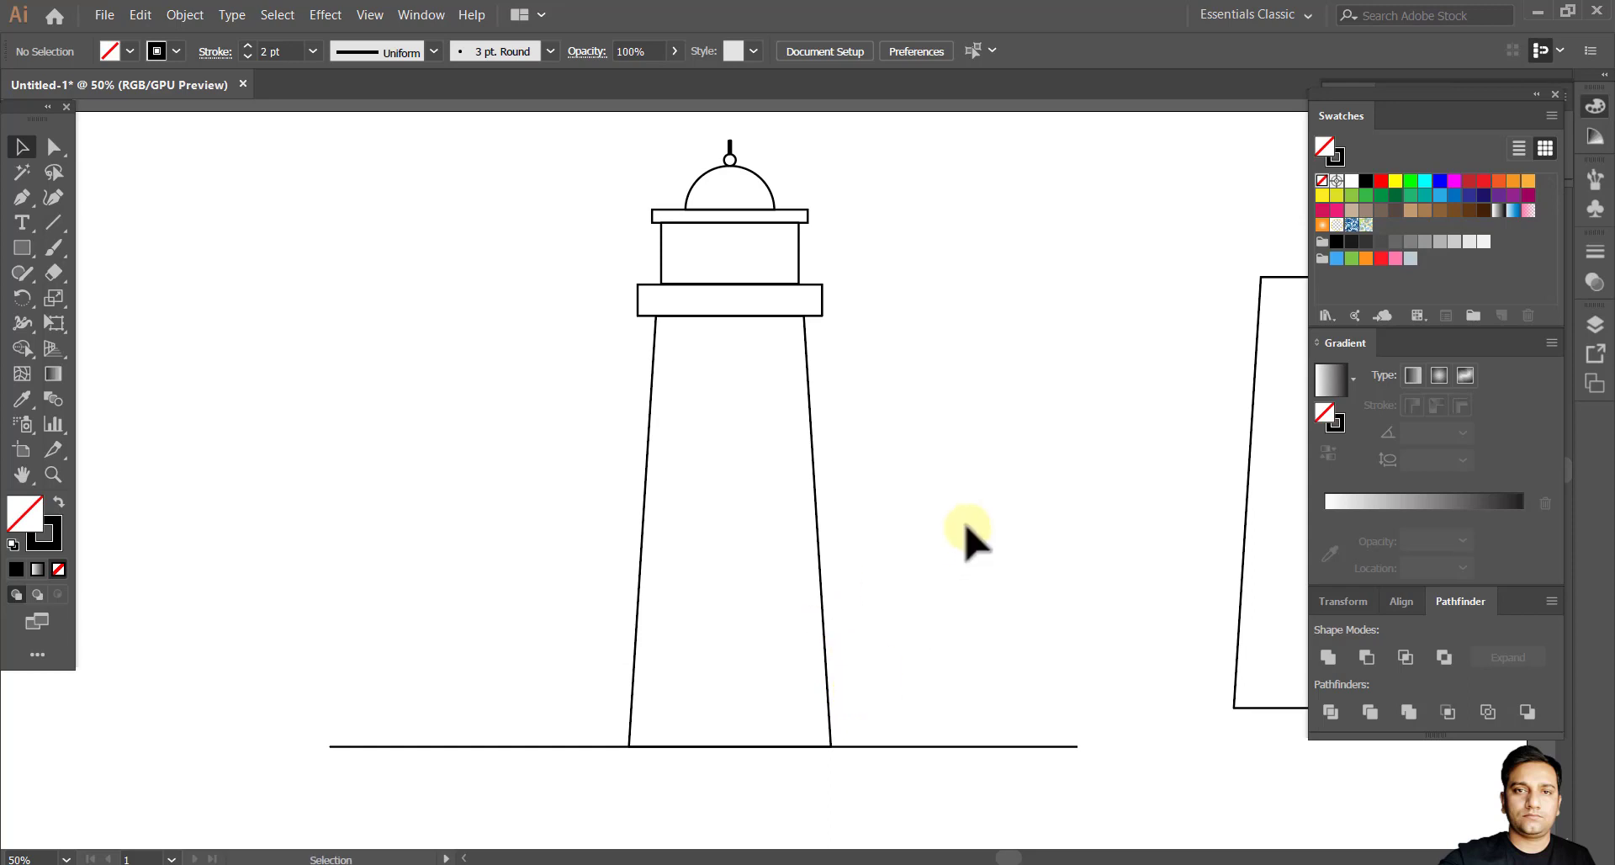
# Draw a 38 px vertical divider line across the gallery block and duplicate it into five evenly spaced dividers.
pyautogui.hscroll(1, 967, 530)
pyautogui.scroll(5, 782, 294)
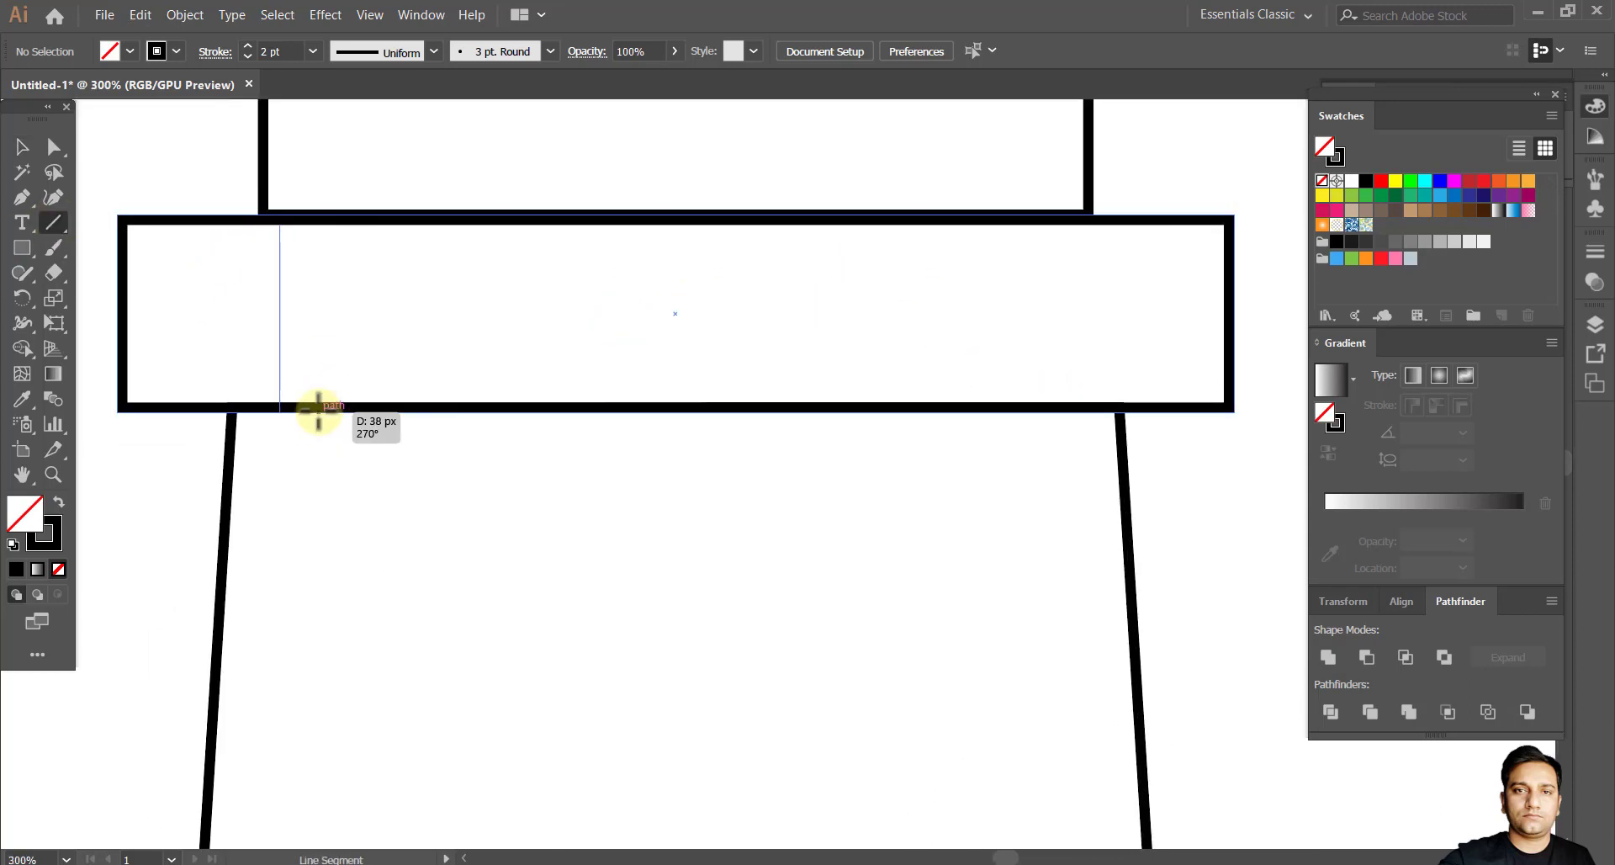
pyautogui.moveTo(318, 412); pyautogui.dragTo(318, 413)
pyautogui.click(22, 150)
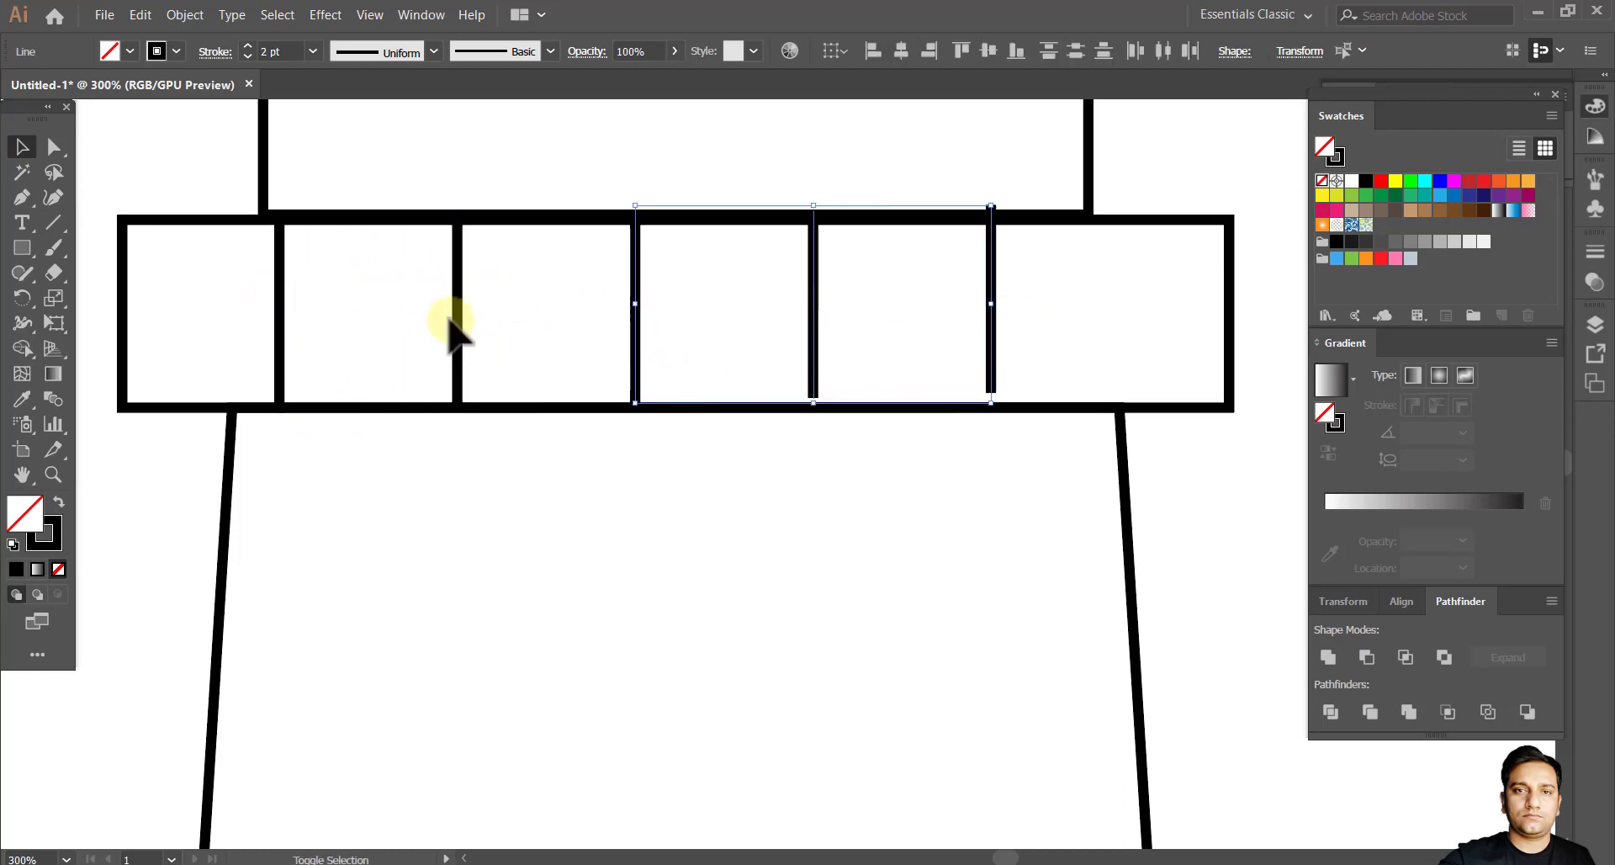
# Shift all five gallery dividers right together so they sit closer to the middle of the gallery block.
pyautogui.keyDown('shift'); pyautogui.click(457, 322); pyautogui.keyUp('shift')
pyautogui.press('Right')
pyautogui.press('Right')
pyautogui.press('Right')
pyautogui.press('Right')
pyautogui.press('Right')
pyautogui.press('Right')
pyautogui.press('Right')
pyautogui.press('Right')
pyautogui.press('Right')
pyautogui.press('Right')
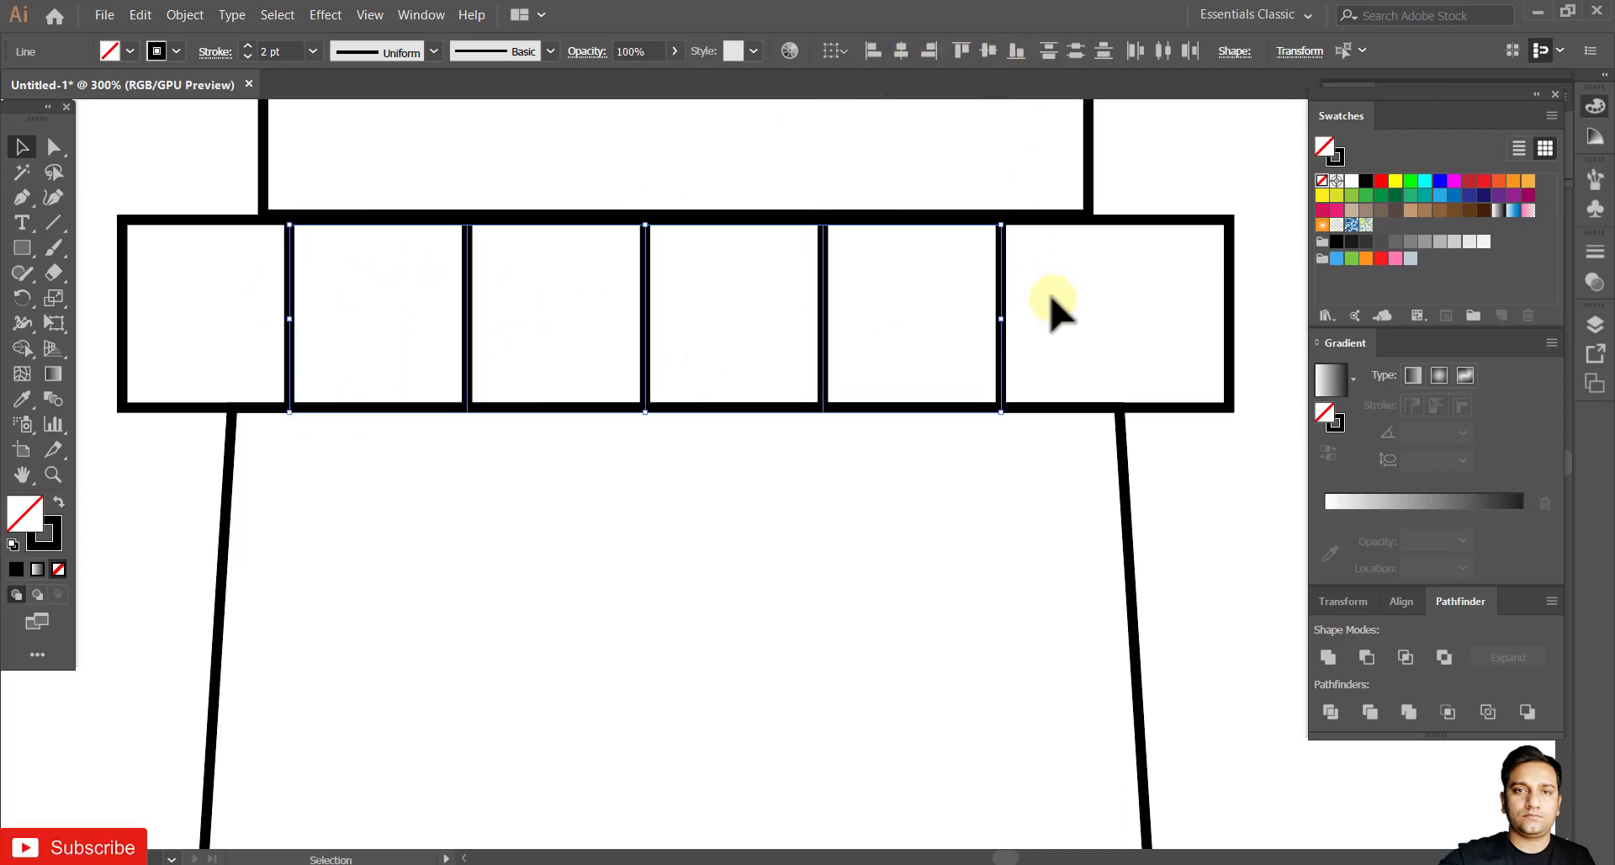
pyautogui.press('Right')
pyautogui.press('Right')
pyautogui.click(1221, 551)
pyautogui.hscroll(2, 1031, 441)
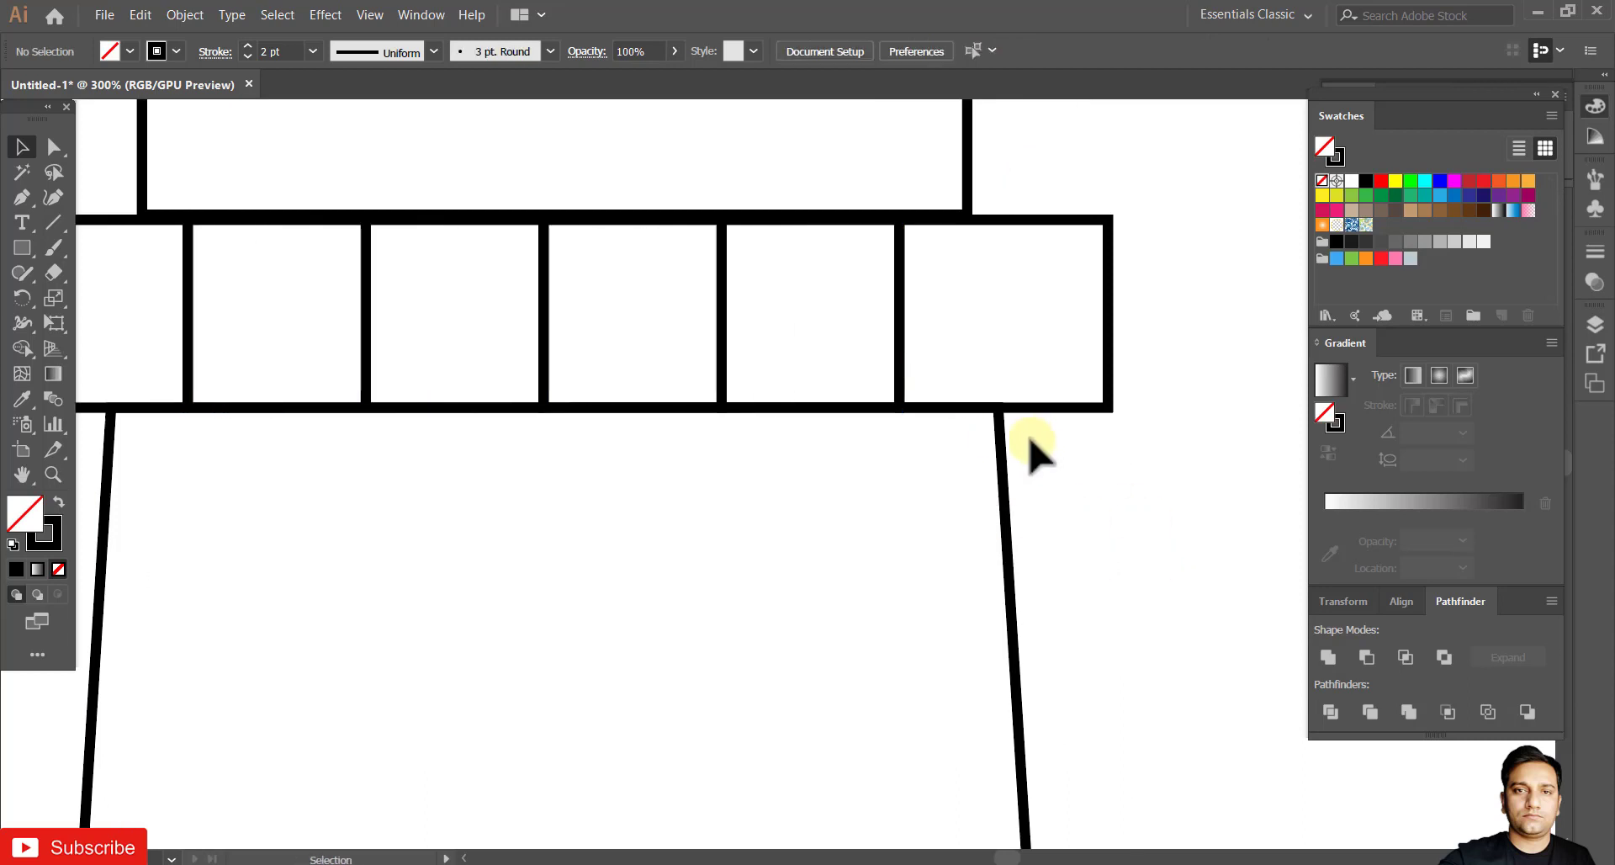
# Select all the lighthouse parts together with the ground line and set their stroke weight to 4 pt.
pyautogui.scroll(-5, 1072, 479)
pyautogui.moveTo(1077, 371); pyautogui.dragTo(607, 387)
pyautogui.hscroll(-1, 740, 368)
pyautogui.scroll(3, 732, 367)
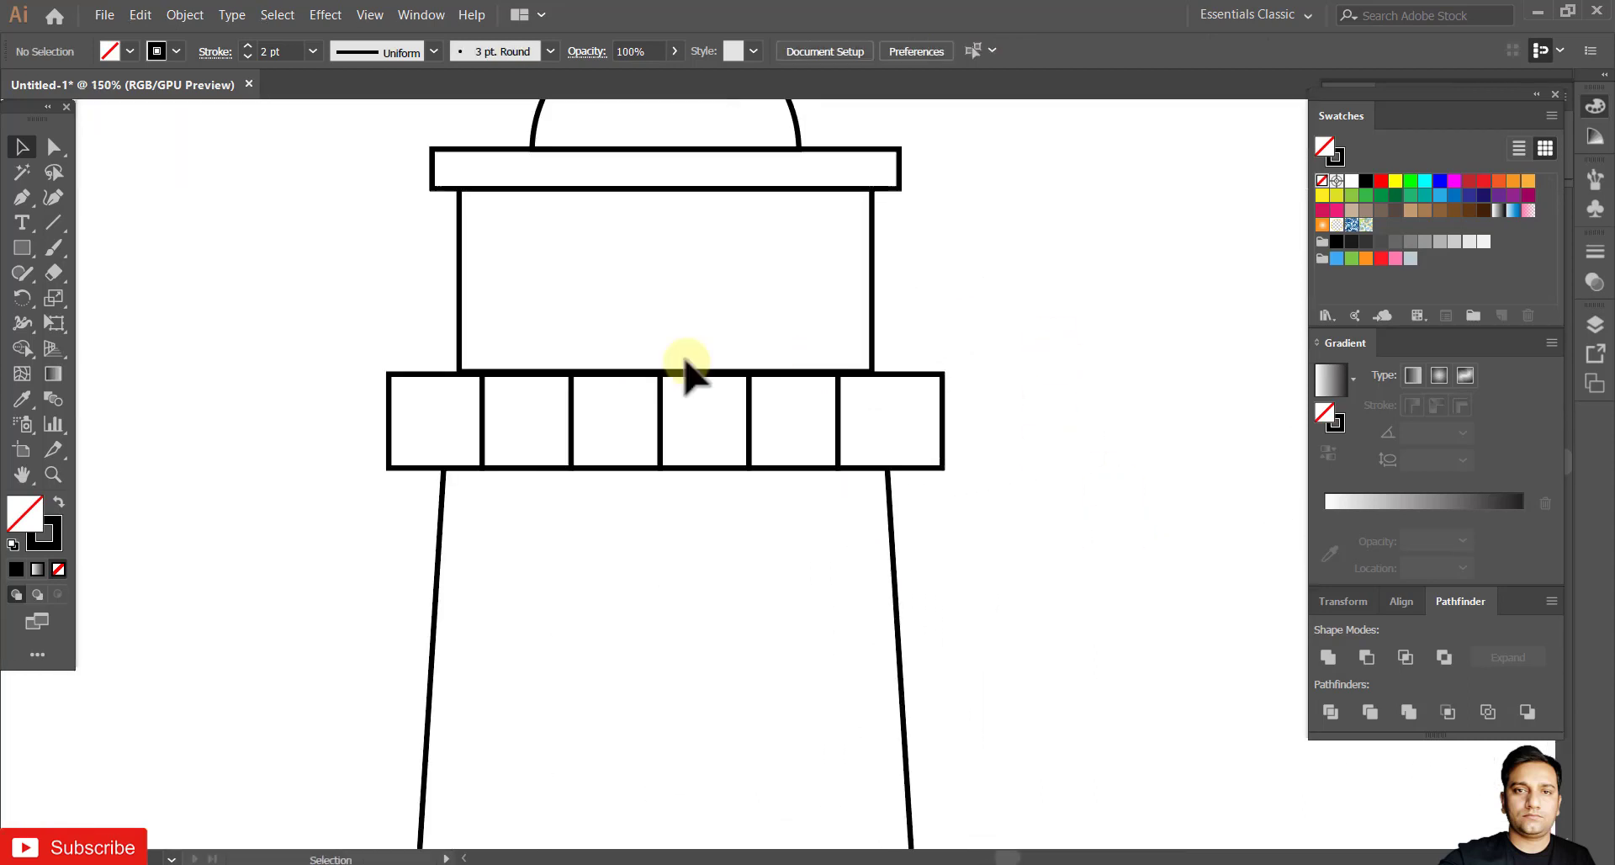
pyautogui.scroll(1, 656, 369)
pyautogui.hscroll(1, 506, 343)
pyautogui.scroll(-4, 506, 343)
pyautogui.moveTo(461, 295); pyautogui.dragTo(619, 598)
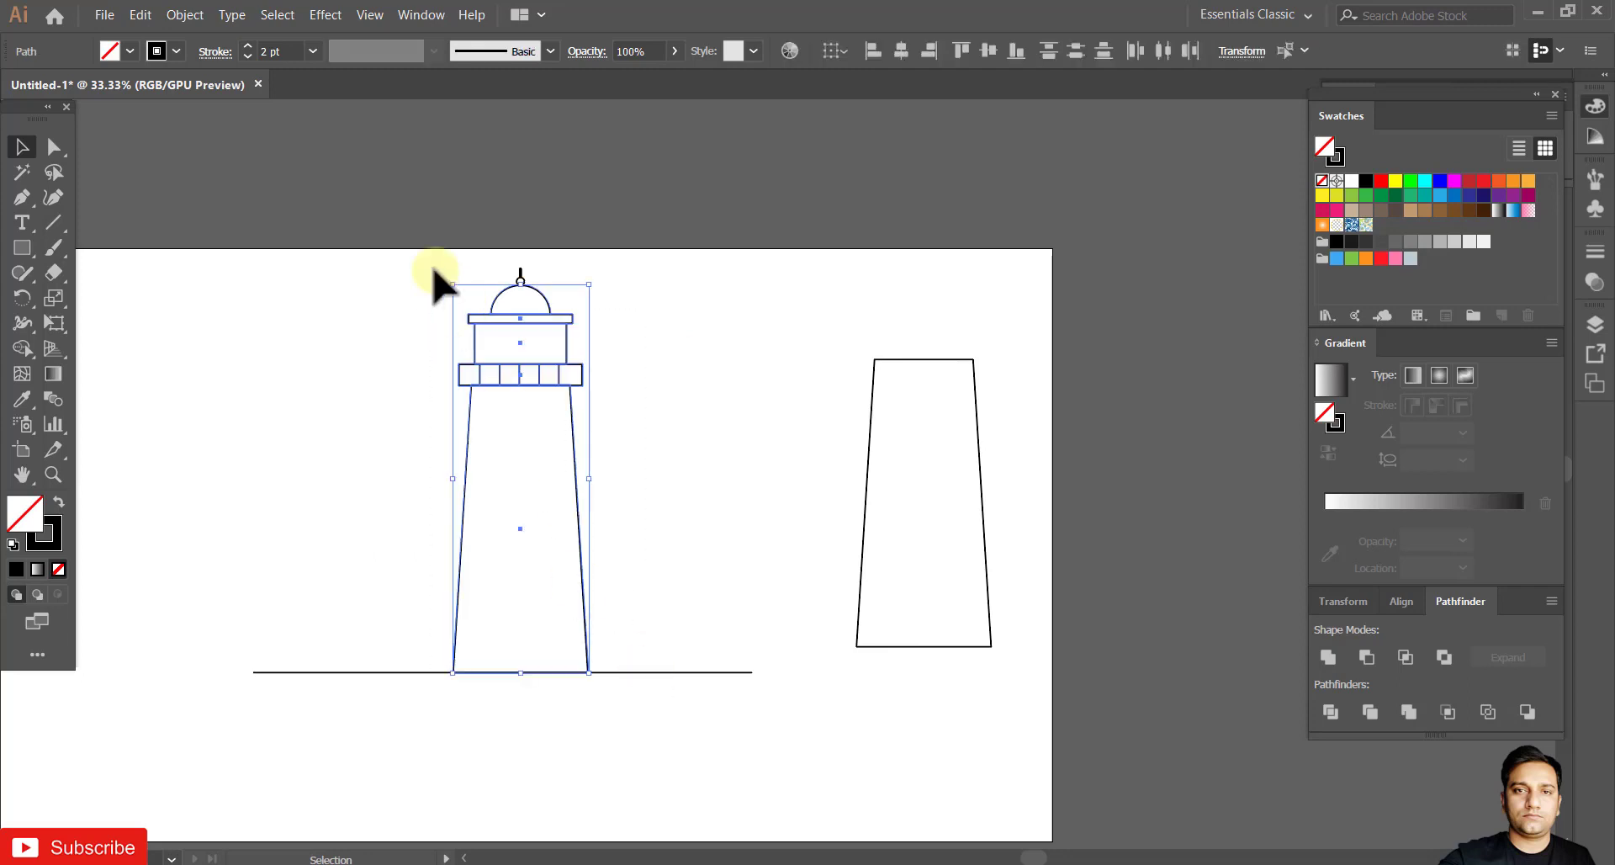
pyautogui.scroll(-1, 433, 271)
pyautogui.moveTo(431, 238); pyautogui.dragTo(631, 671)
pyautogui.click(604, 363)
pyautogui.click(547, 620)
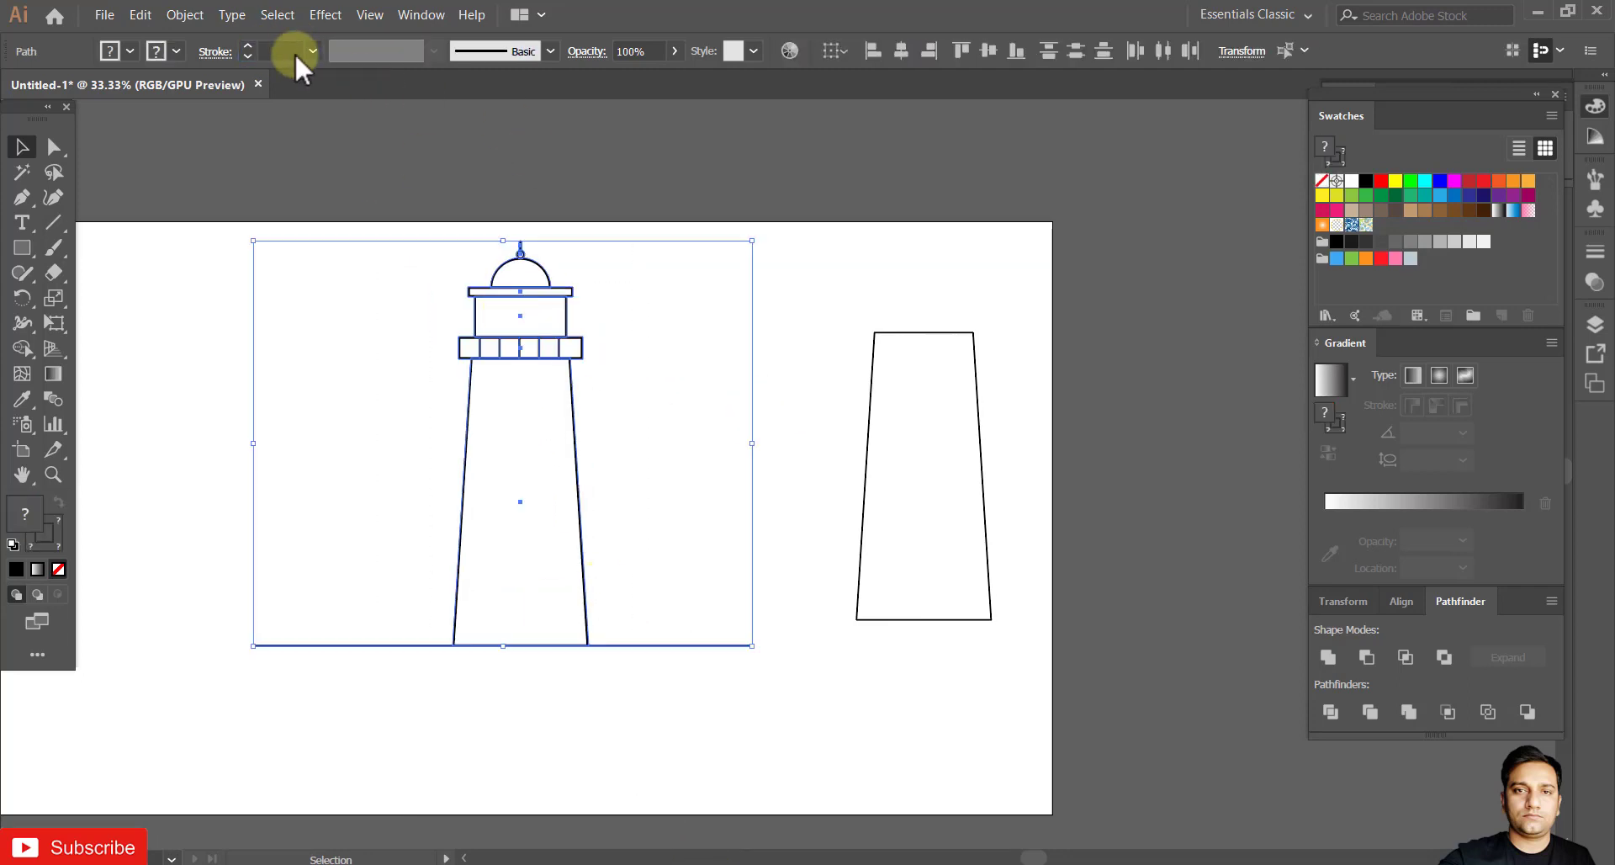
pyautogui.write('4')
pyautogui.click(692, 364)
# Lower the dome slightly so its flat base overlaps the upper border of the slab beneath it.
pyautogui.scroll(8, 522, 286)
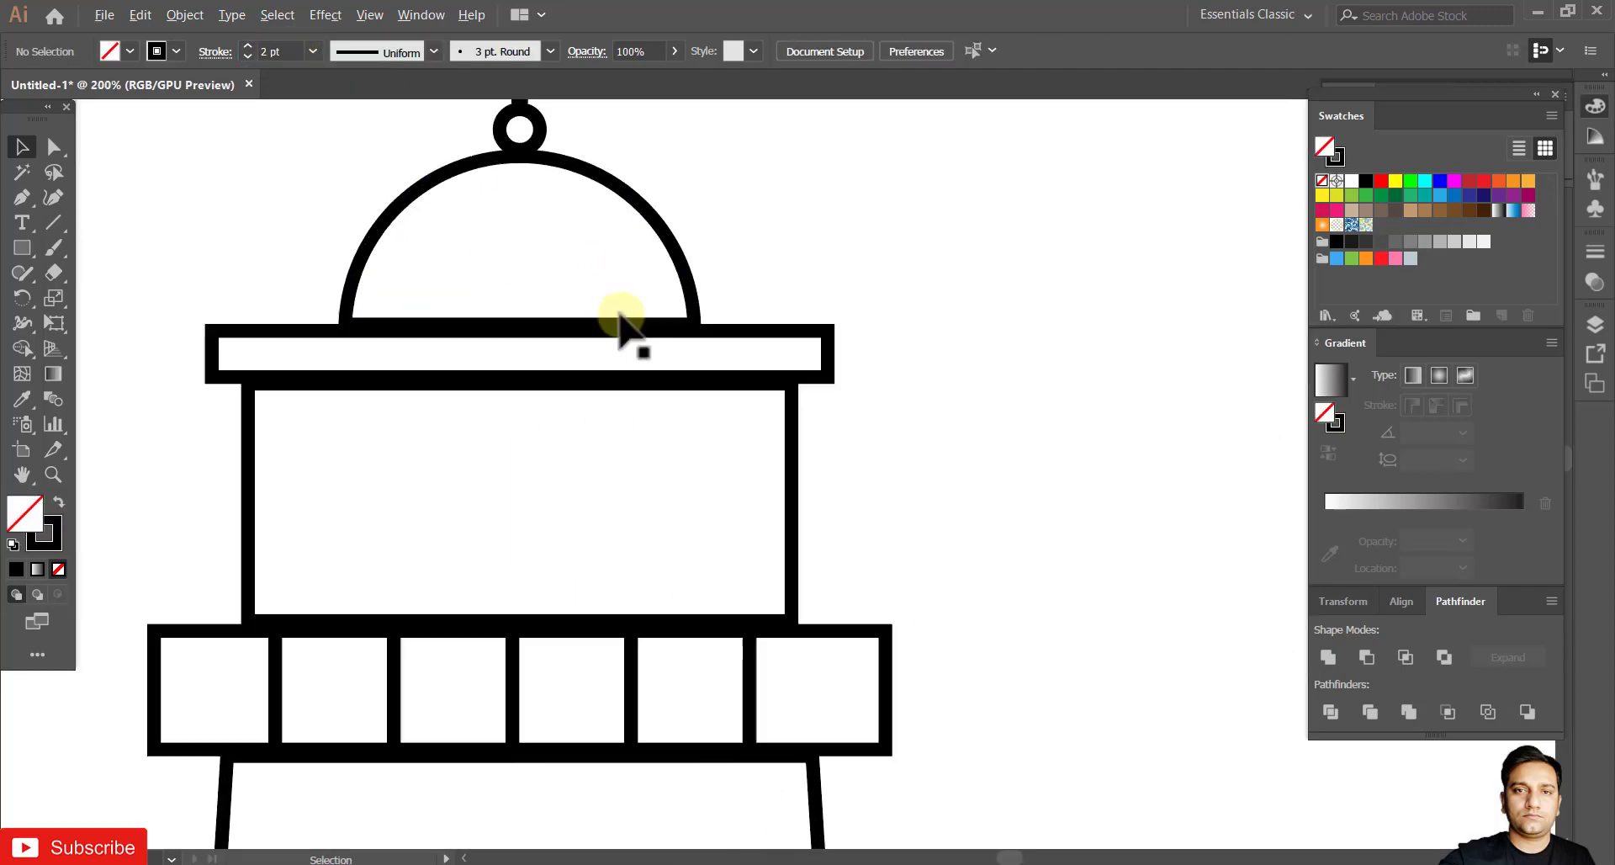
pyautogui.moveTo(1046, 524); pyautogui.dragTo(1048, 536)
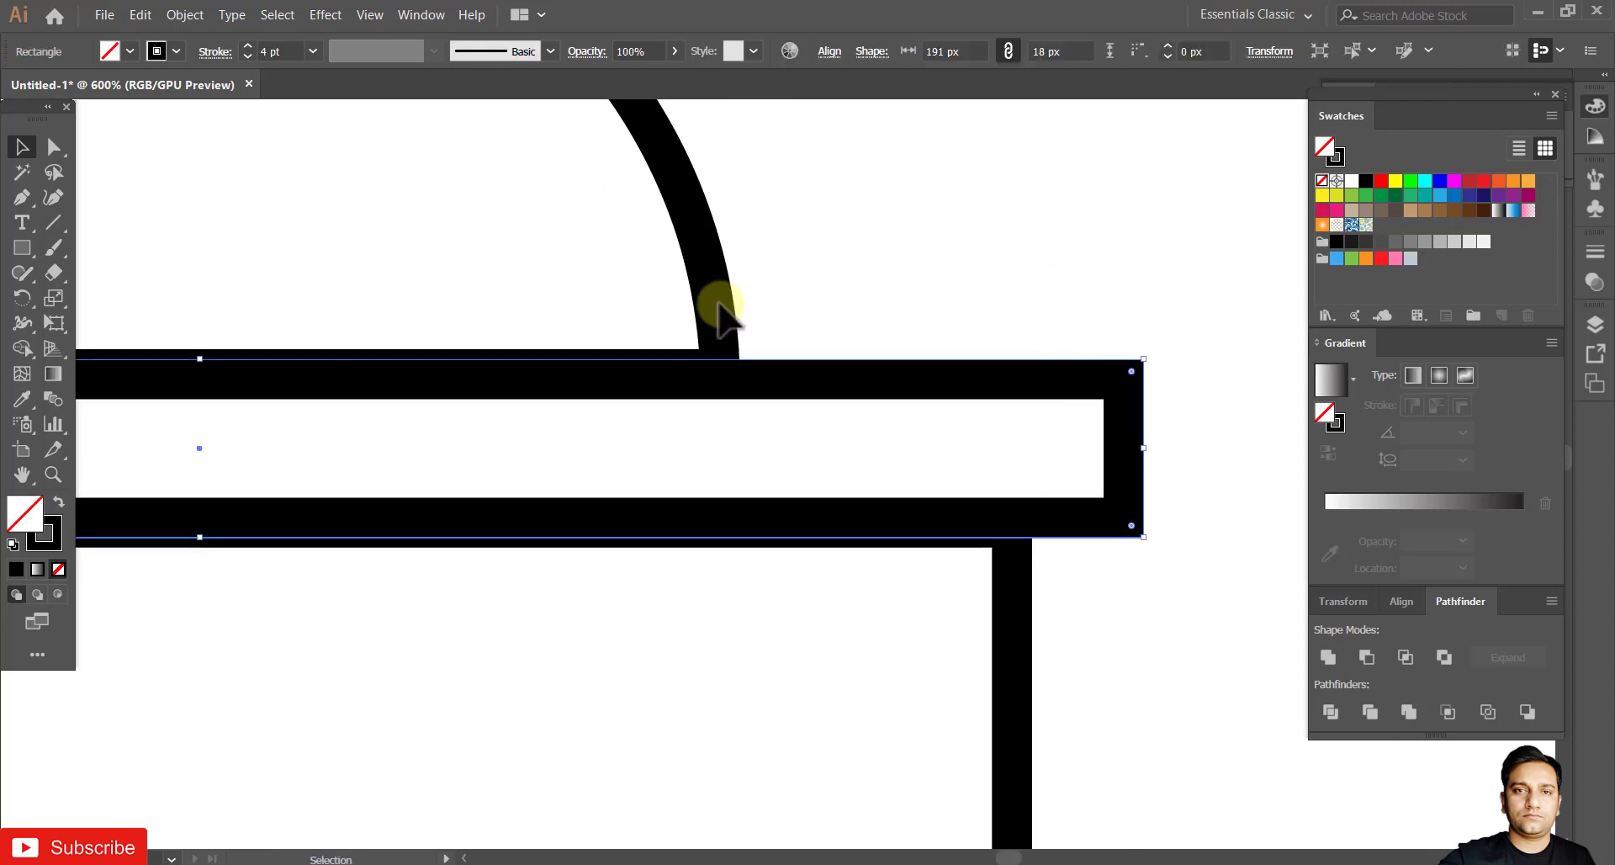
pyautogui.click(713, 346)
pyautogui.scroll(-5, 984, 269)
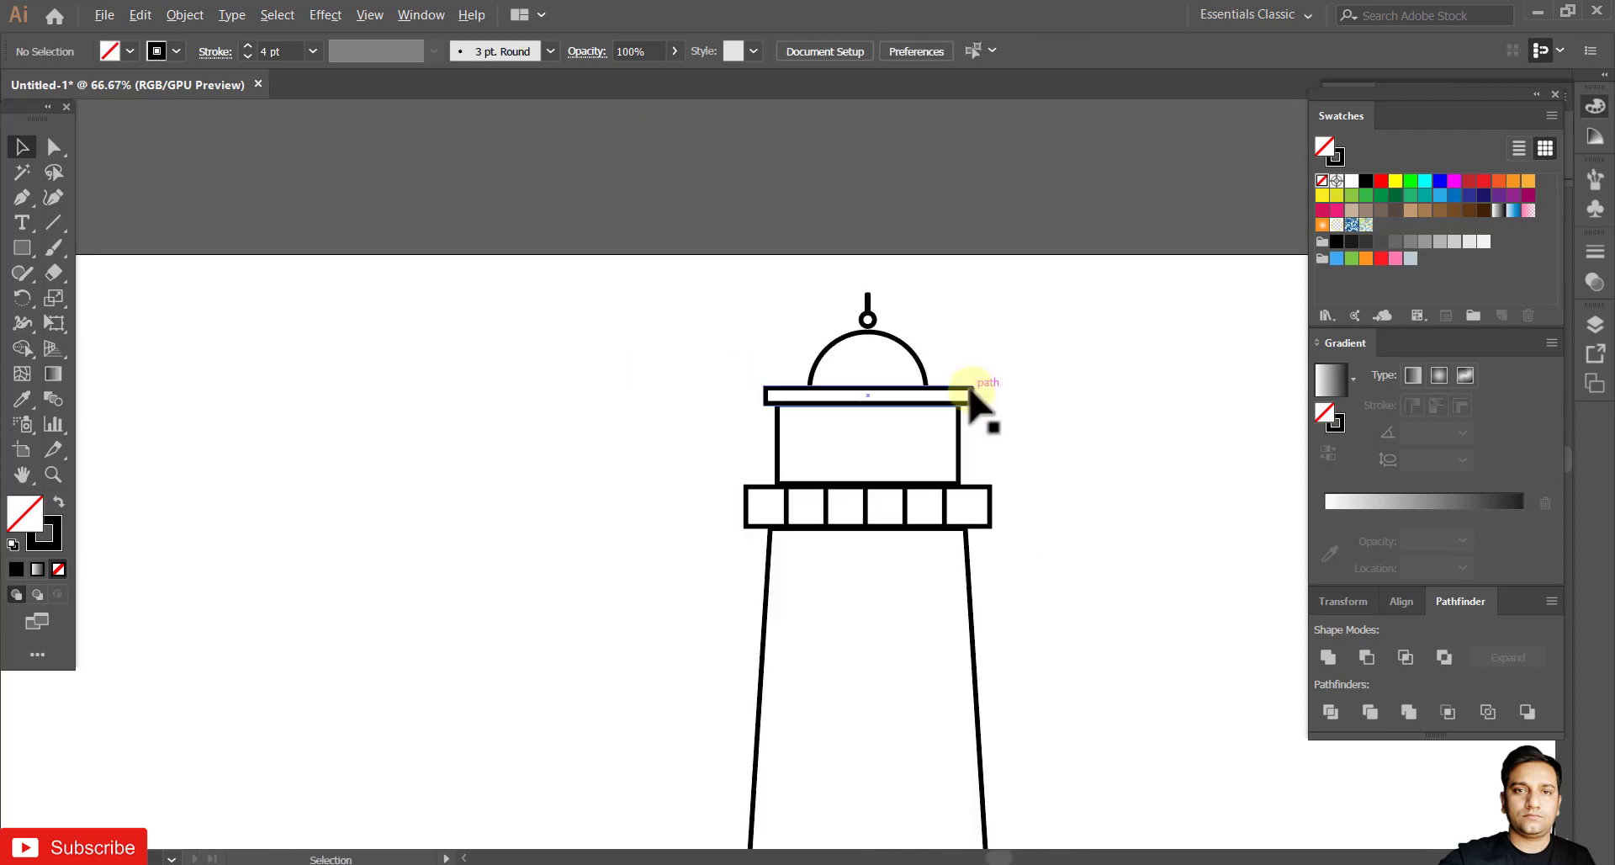
# Lower the small finial circle onto the dome's peak and bring the rod down to meet the circle.
pyautogui.scroll(7, 799, 252)
pyautogui.click(782, 303)
pyautogui.moveTo(783, 290); pyautogui.dragTo(783, 344)
pyautogui.click(832, 307)
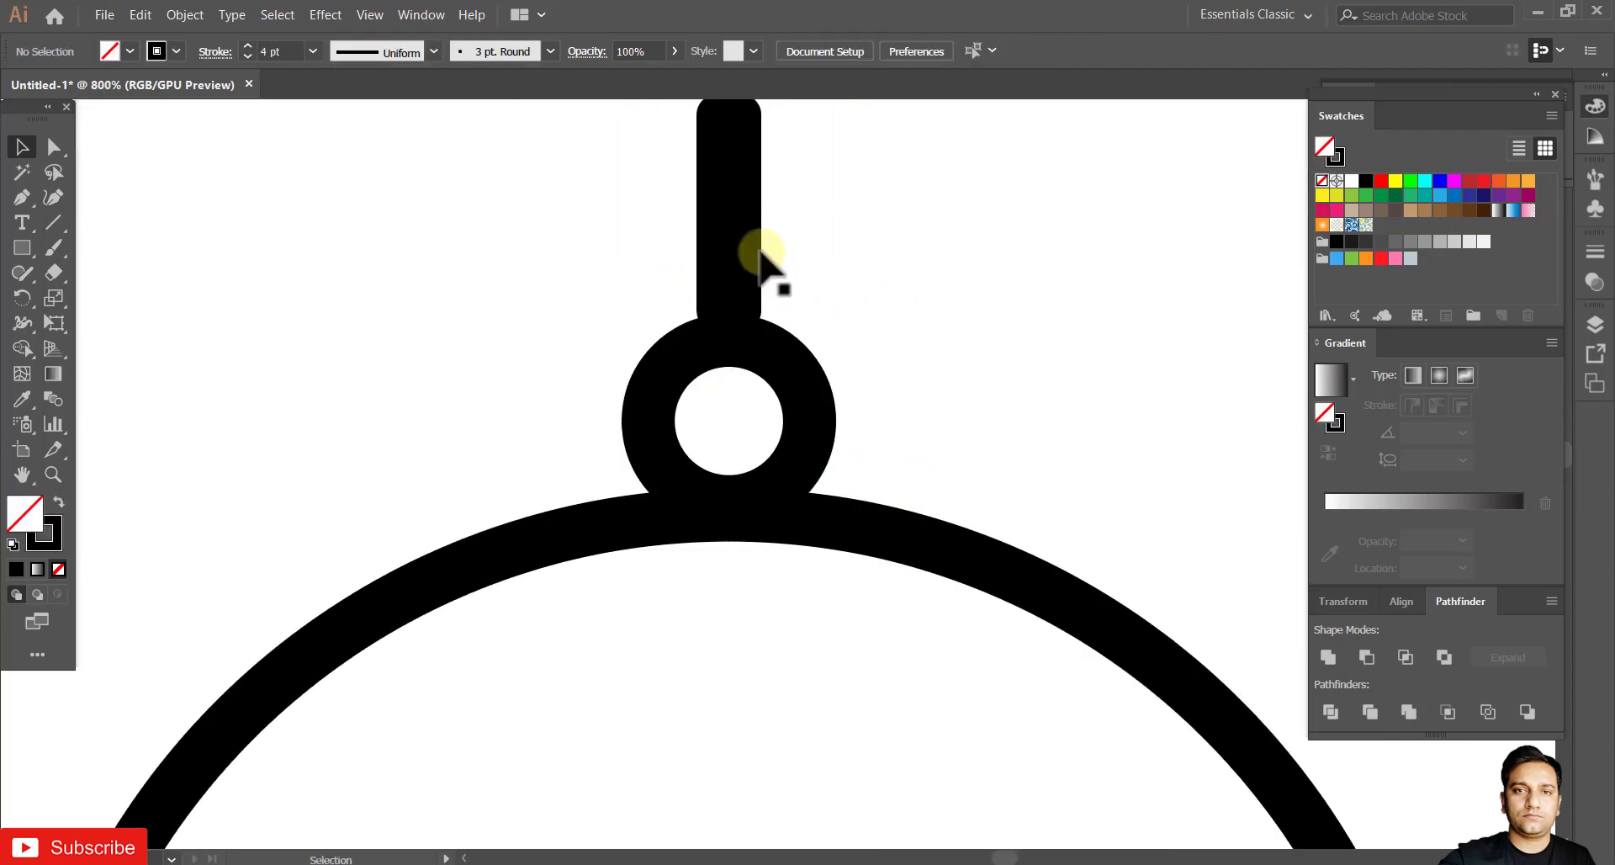
pyautogui.moveTo(757, 251); pyautogui.dragTo(757, 276)
pyautogui.click(1006, 294)
# Extend the lantern room rectangle downward to a height of 78 px so its lower border overlaps the gallery block's.
pyautogui.scroll(-6, 1009, 320)
pyautogui.scroll(1, 1092, 448)
pyautogui.moveTo(955, 706); pyautogui.dragTo(906, 469)
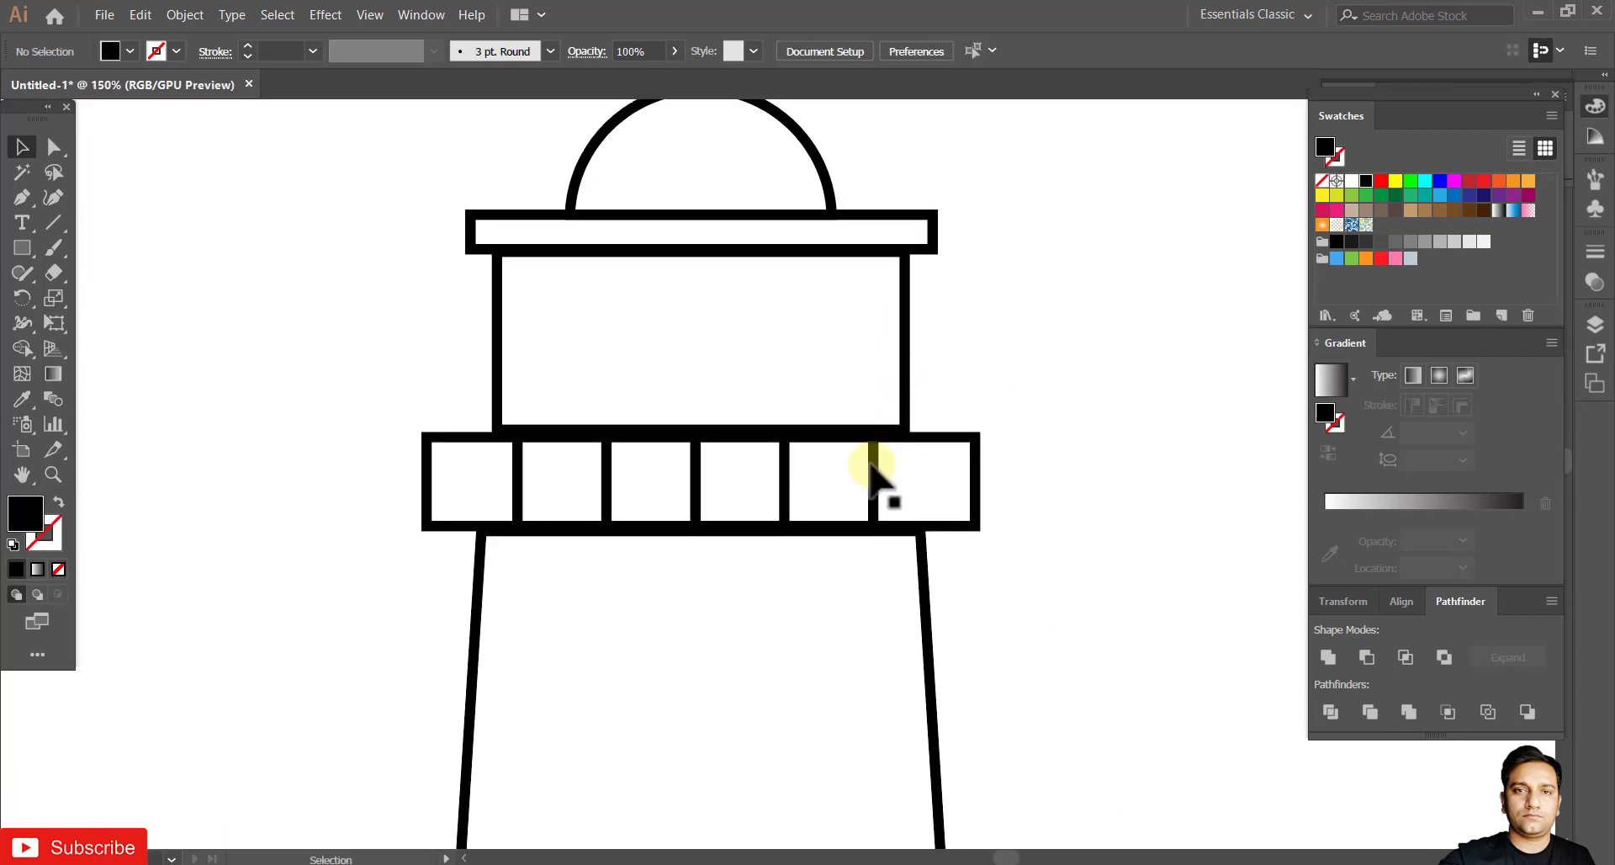
pyautogui.scroll(3, 890, 498)
pyautogui.click(740, 425)
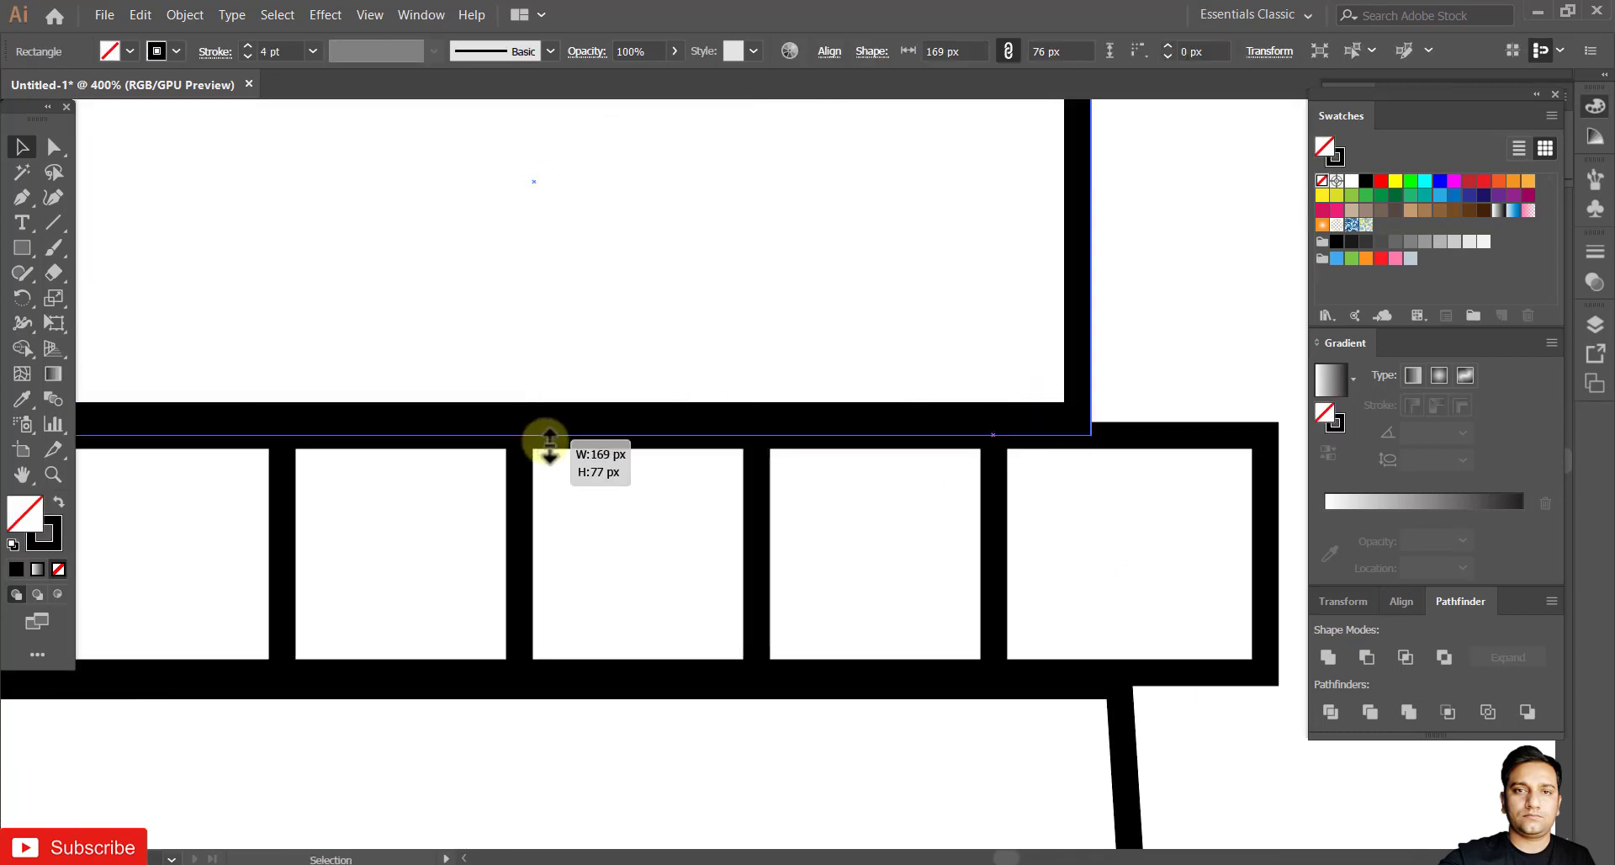
pyautogui.moveTo(549, 445); pyautogui.dragTo(549, 452)
pyautogui.click(1178, 316)
# Stretch the lantern room rectangle's upper edge upward so its border overlaps the slab's lower border.
pyautogui.moveTo(883, 126); pyautogui.dragTo(925, 547)
pyautogui.moveTo(486, 490); pyautogui.dragTo(555, 589)
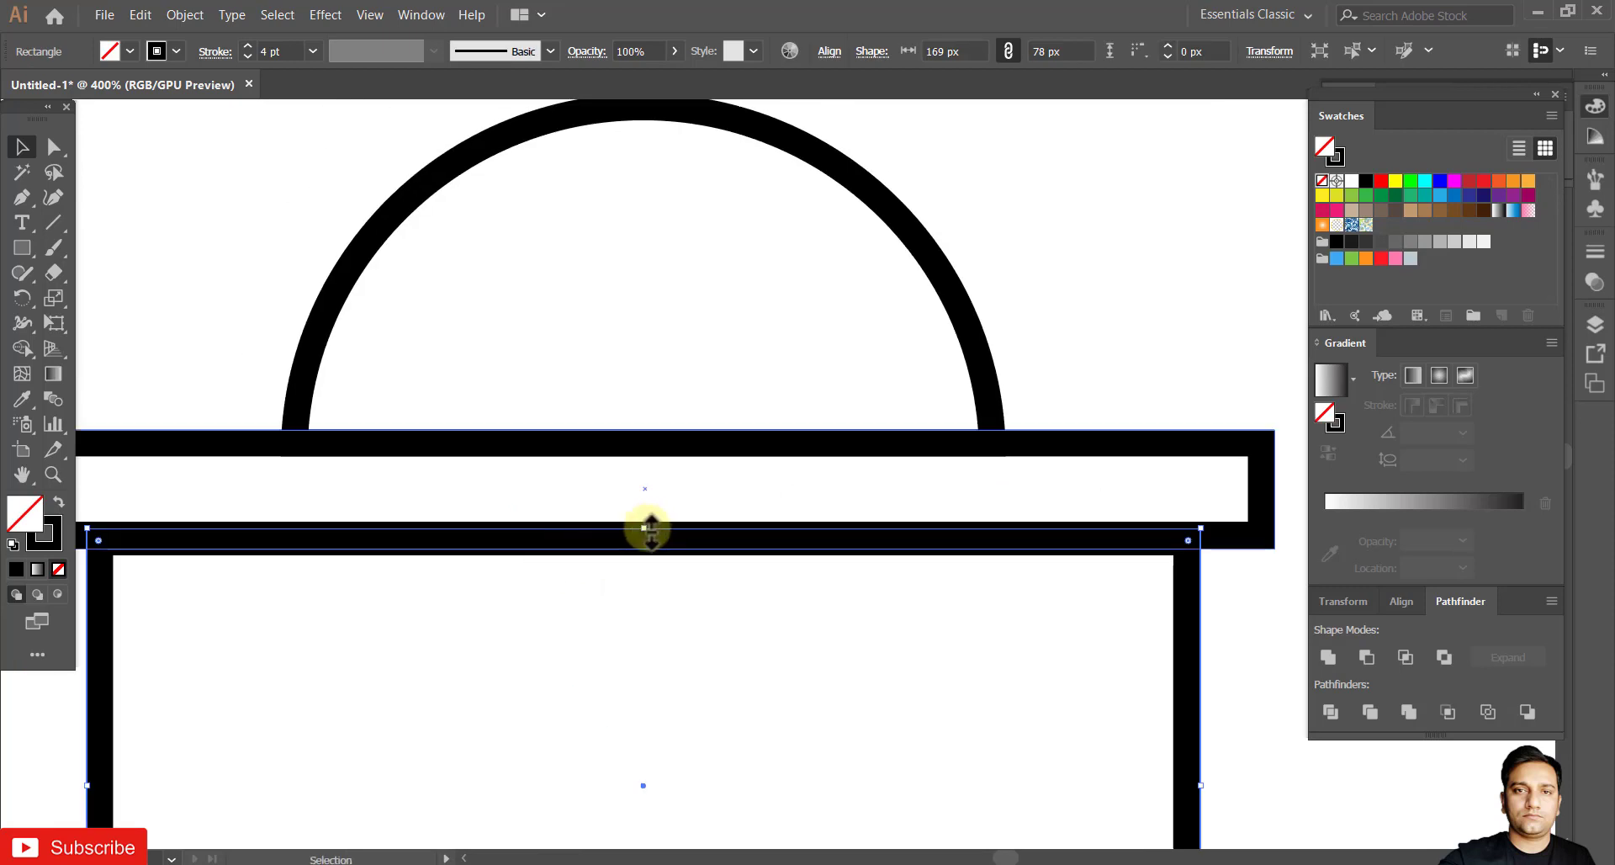
pyautogui.moveTo(646, 530); pyautogui.dragTo(646, 524)
pyautogui.click(1098, 483)
# Copy a gallery divider into the lantern room, lengthen it to the slab, set its stroke to 5 pt and duplicate it into four bars.
pyautogui.hscroll(1, 904, 372)
pyautogui.scroll(-4, 900, 369)
pyautogui.moveTo(795, 583); pyautogui.dragTo(673, 717)
pyautogui.scroll(3, 674, 606)
pyautogui.moveTo(735, 505); pyautogui.dragTo(630, 647)
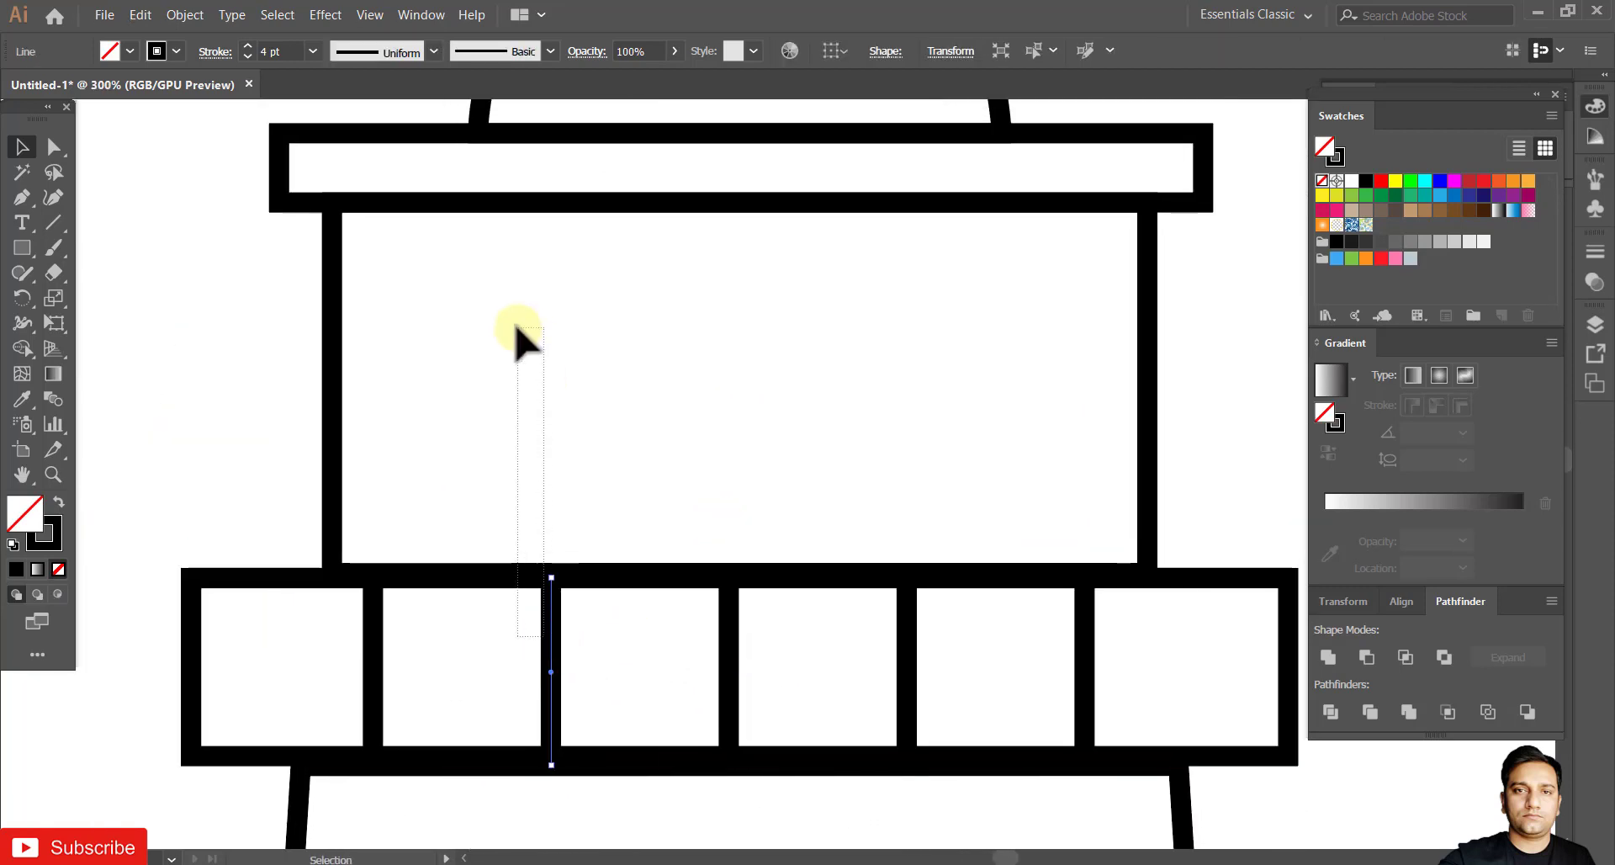
pyautogui.moveTo(517, 328); pyautogui.dragTo(516, 325)
pyautogui.click(537, 654)
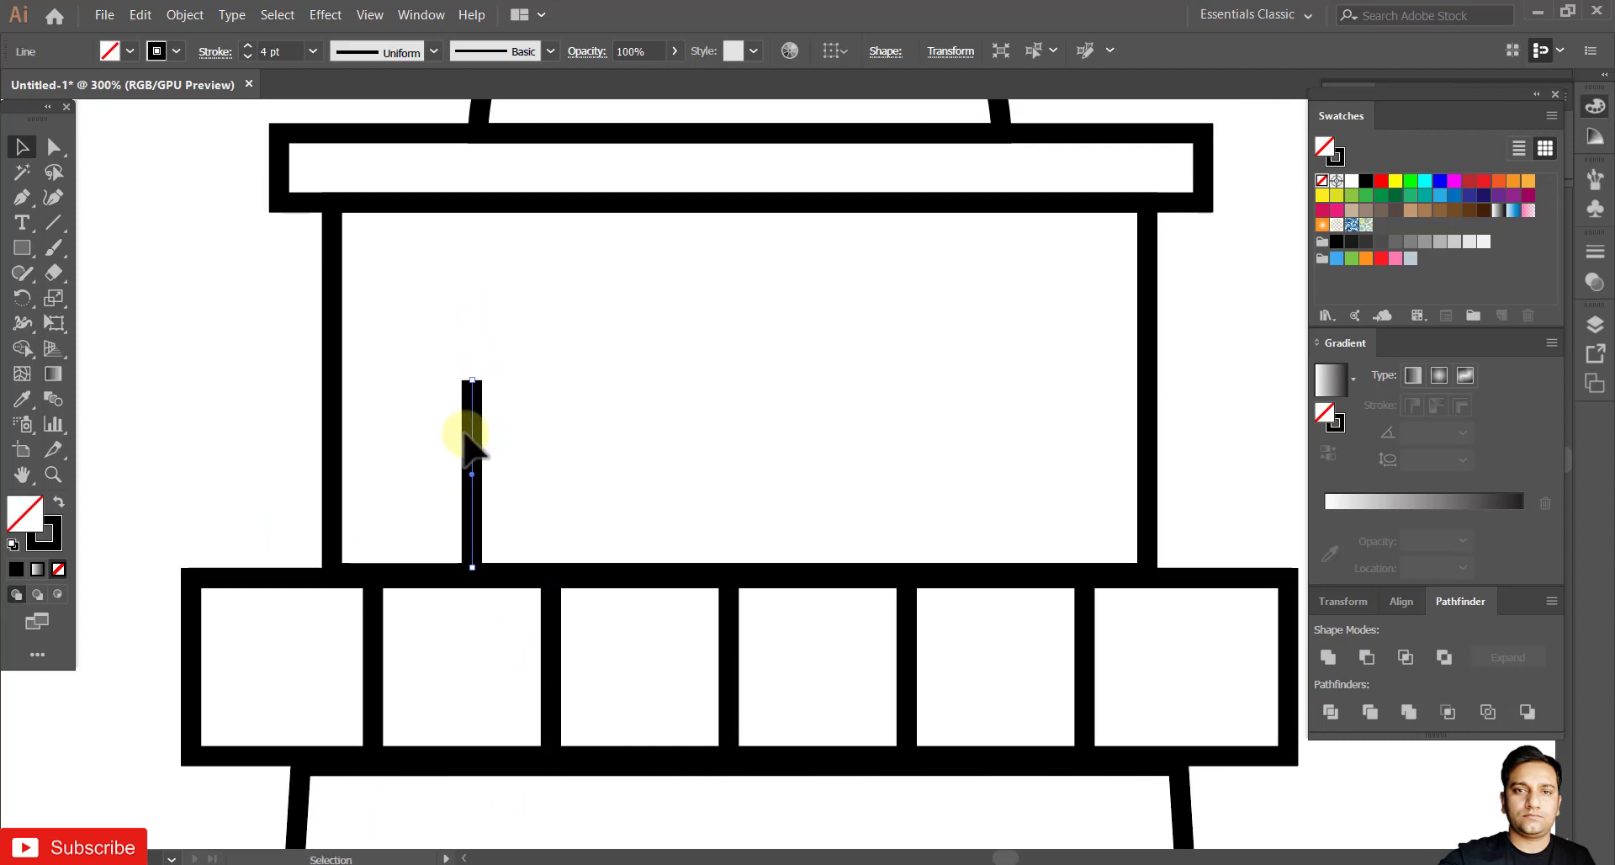
pyautogui.moveTo(467, 438); pyautogui.dragTo(633, 380)
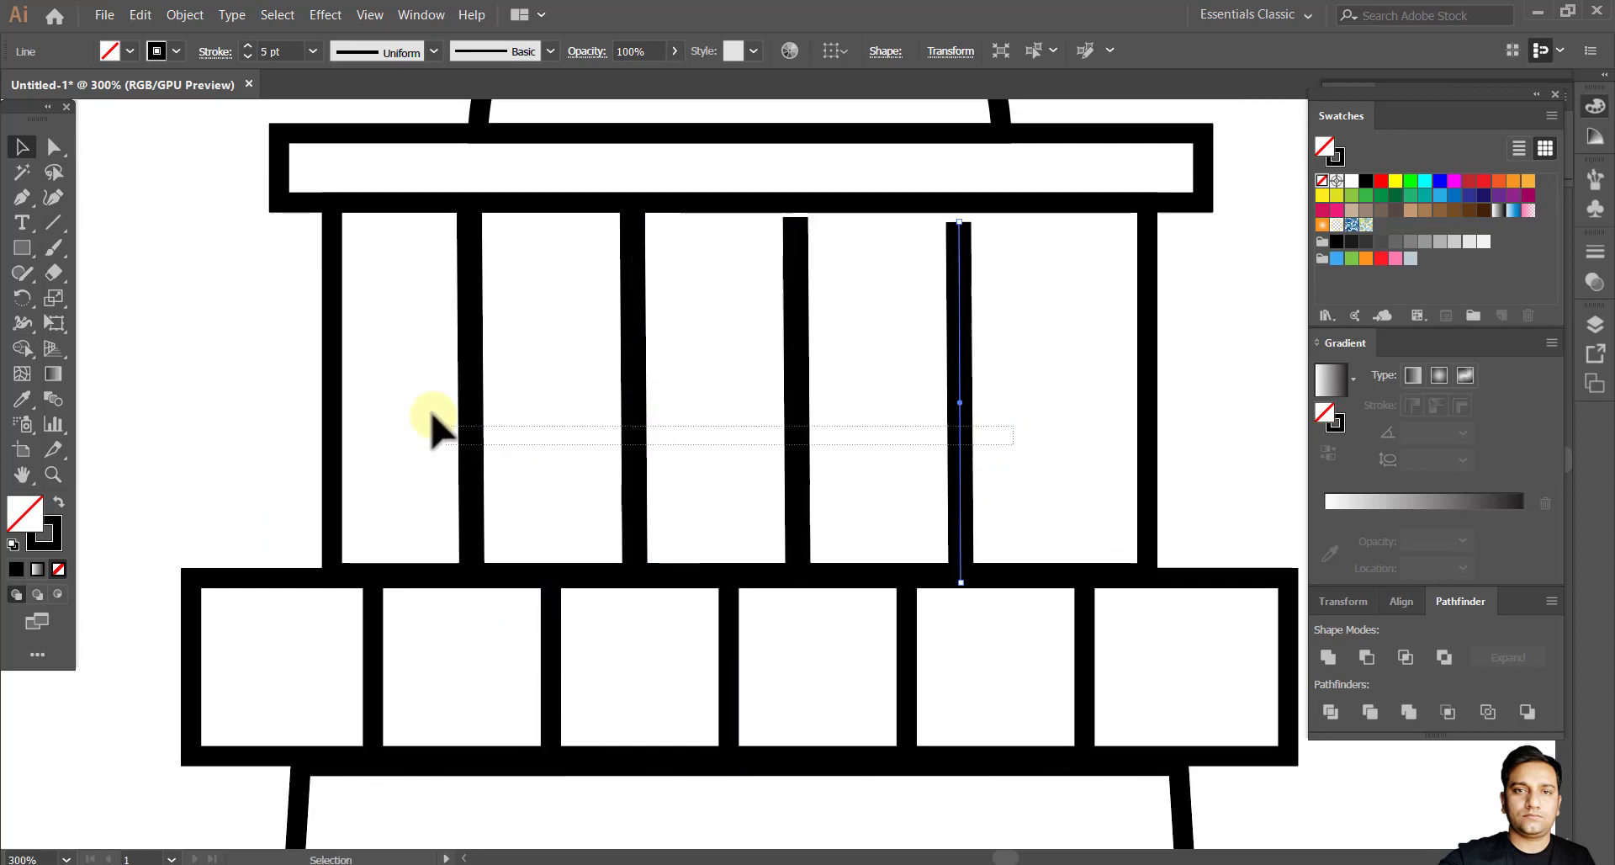
# Move the four lantern room bars together so they are more evenly placed between its side walls.
pyautogui.moveTo(433, 425); pyautogui.dragTo(434, 426)
pyautogui.moveTo(961, 286)
pyautogui.mouseDown()
pyautogui.moveTo(959, 253)
pyautogui.moveTo(966, 271)
pyautogui.mouseUp()
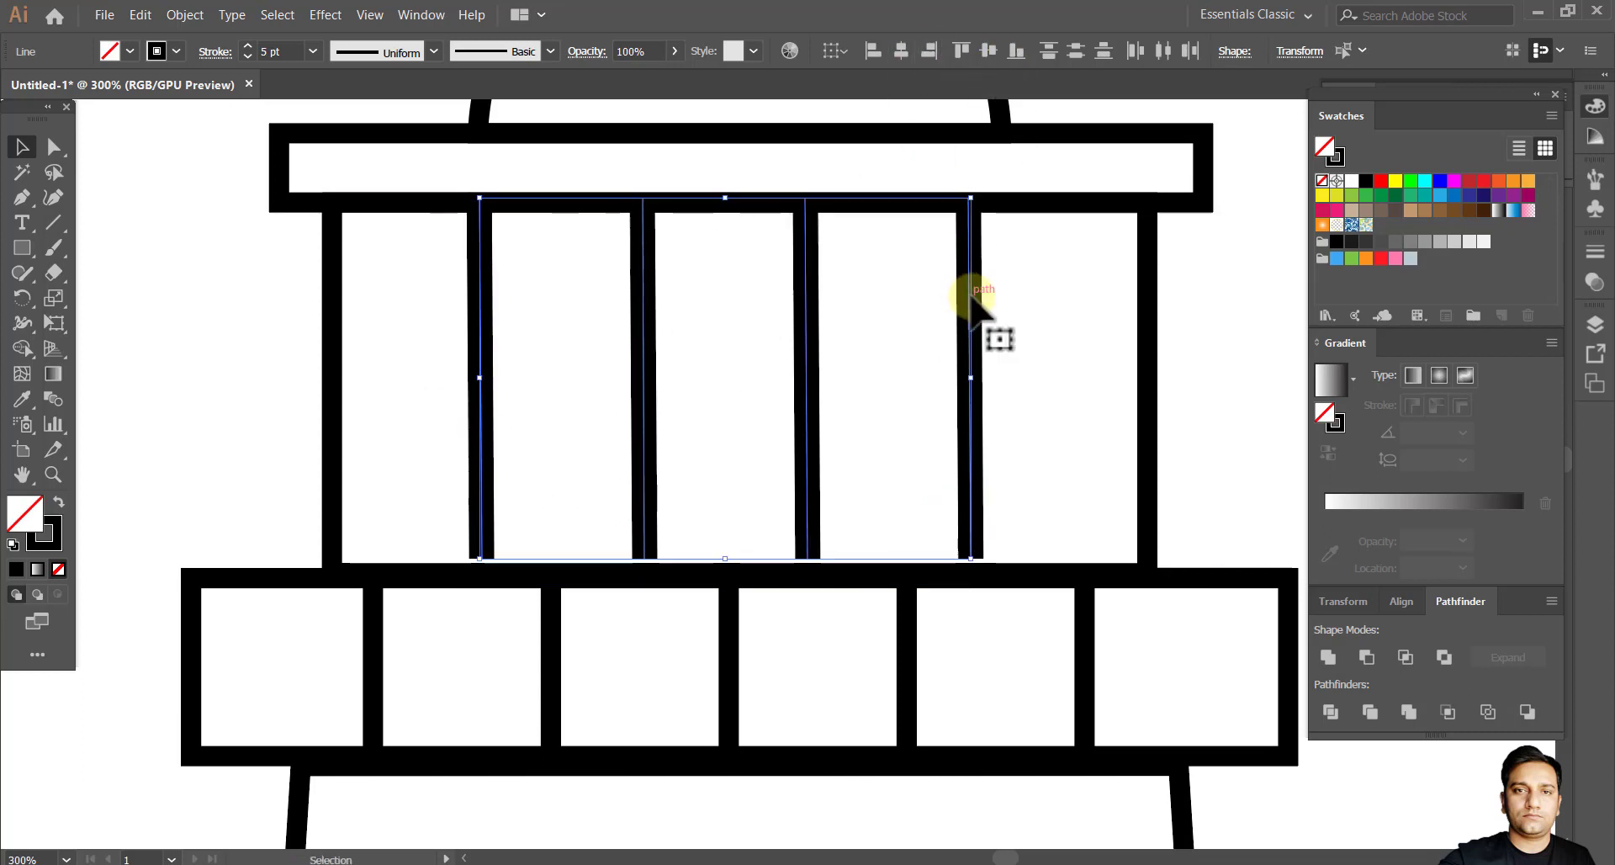
pyautogui.click(220, 416)
# Group the five vertical dividers inside the gallery block.
pyautogui.moveTo(978, 419); pyautogui.dragTo(934, 370)
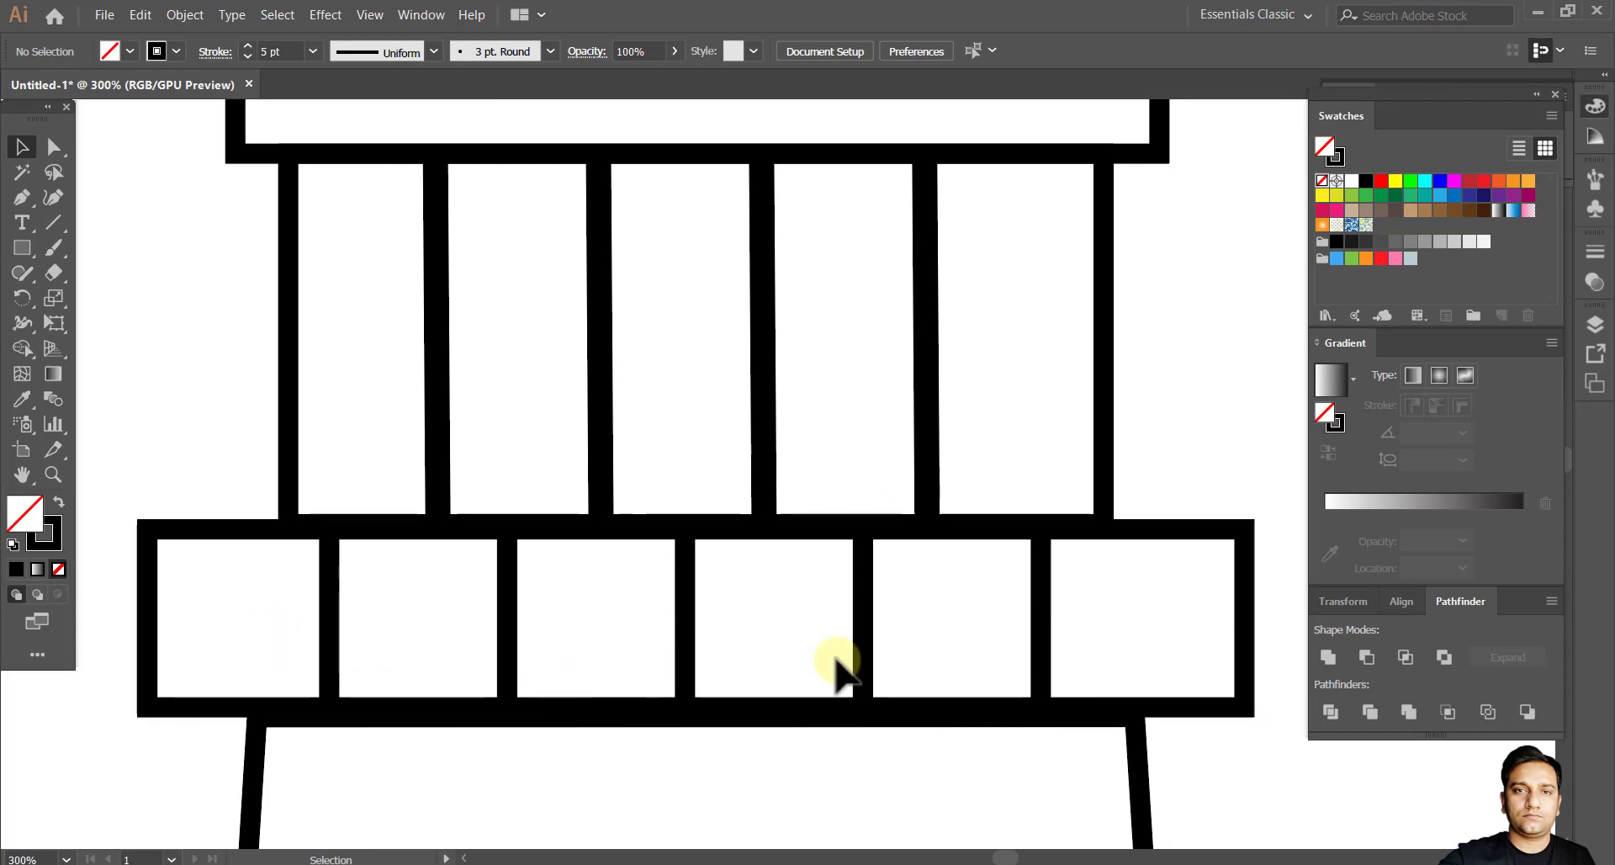
pyautogui.moveTo(314, 645); pyautogui.dragTo(1176, 621)
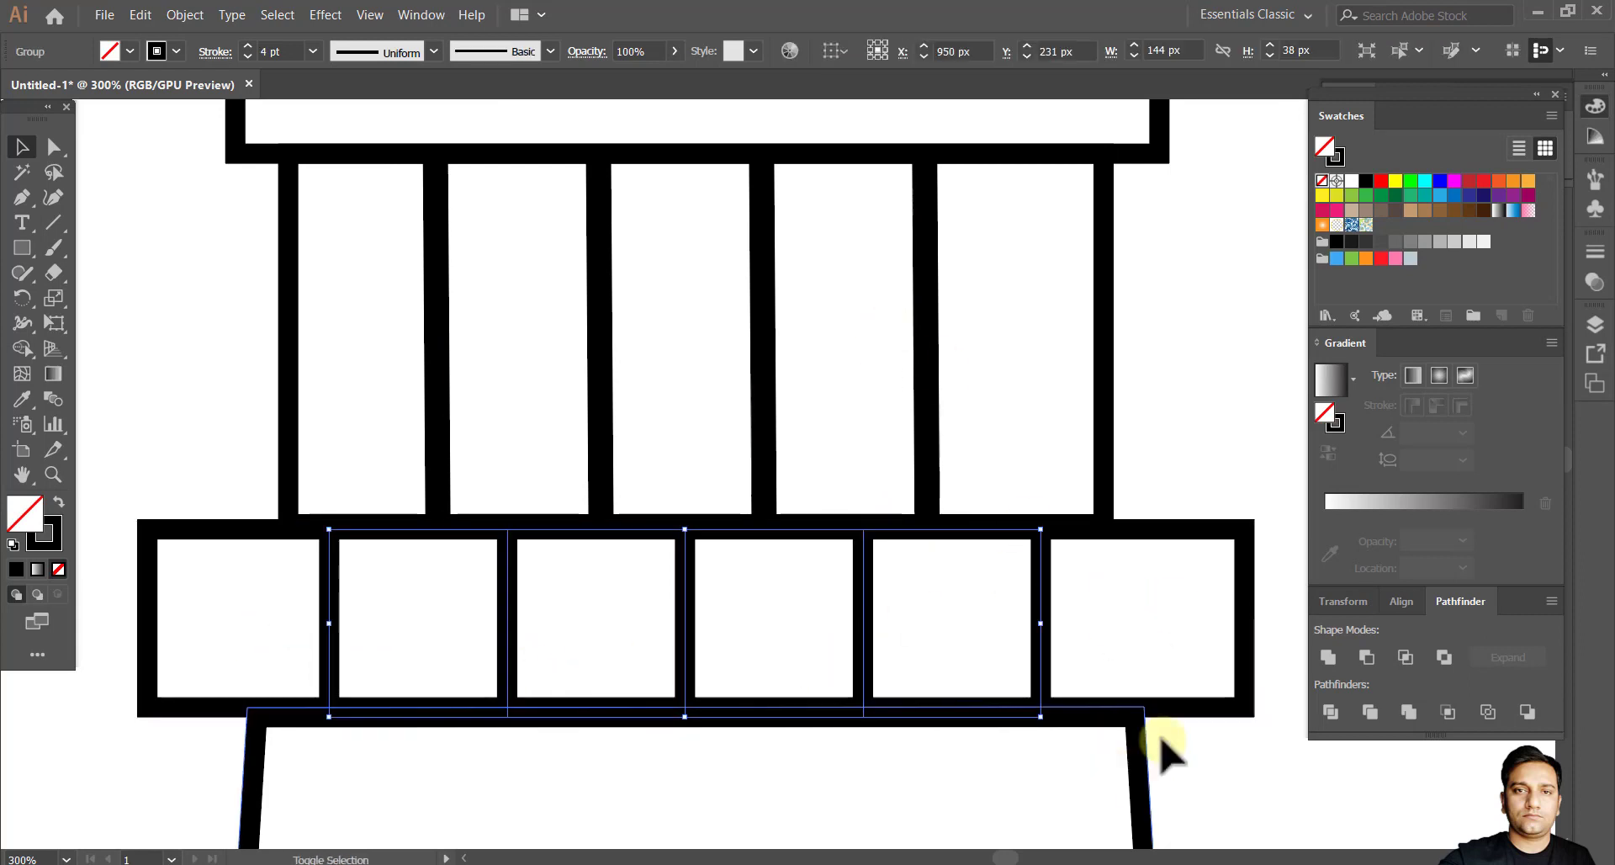
pyautogui.click(1127, 604)
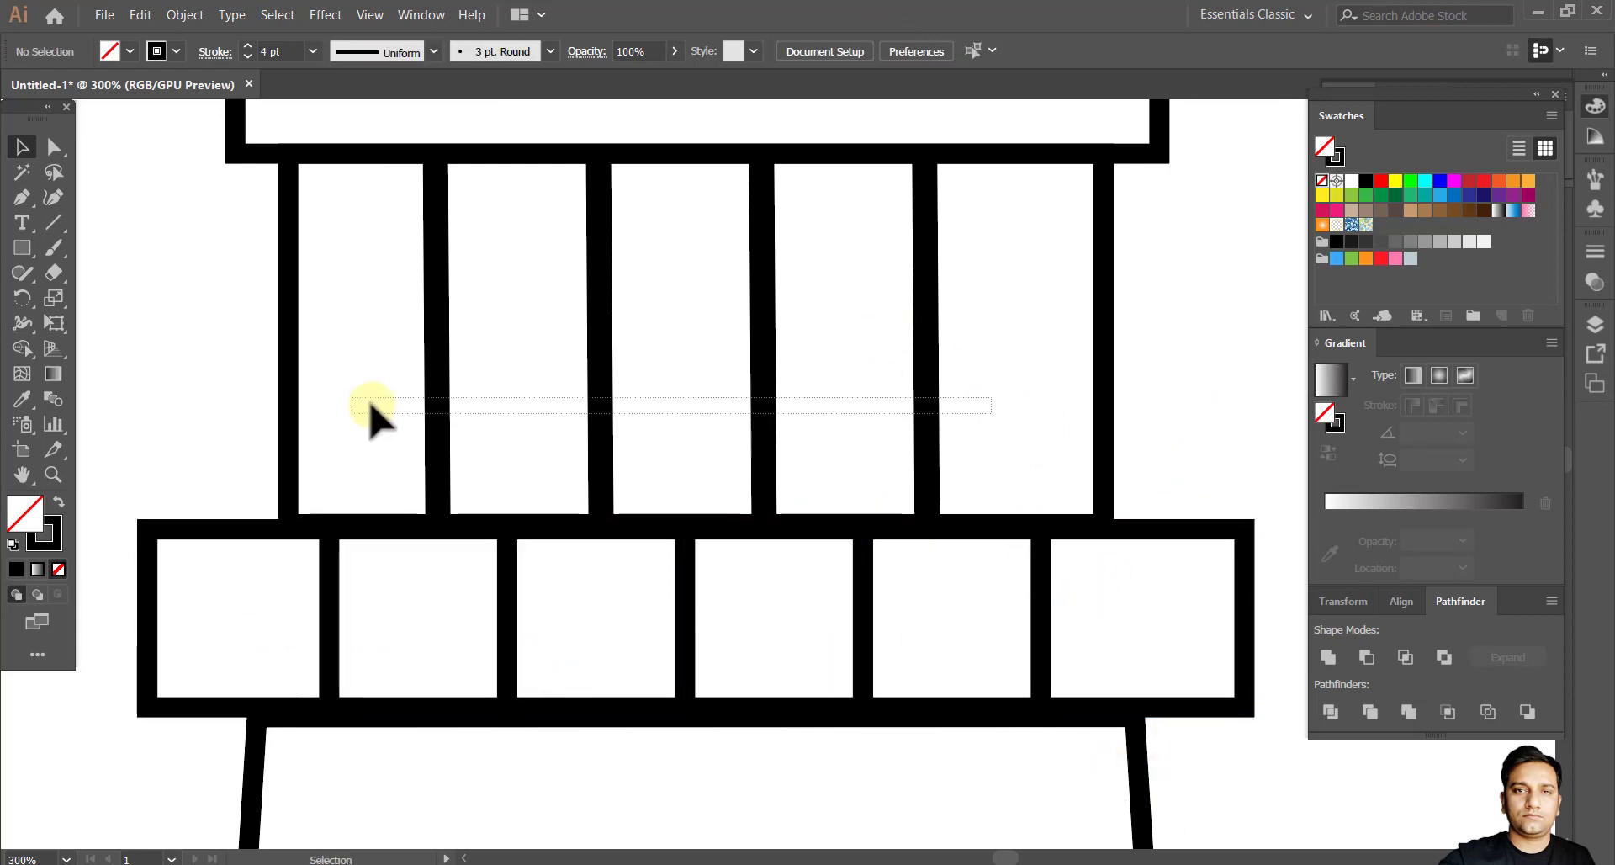
# Try to align the four lantern room bars with one another, and undo the alignment.
pyautogui.moveTo(370, 405); pyautogui.dragTo(351, 398)
pyautogui.click(888, 53)
pyautogui.hotkey('ctrl', 'z')
pyautogui.click(1056, 479)
pyautogui.scroll(-3, 931, 410)
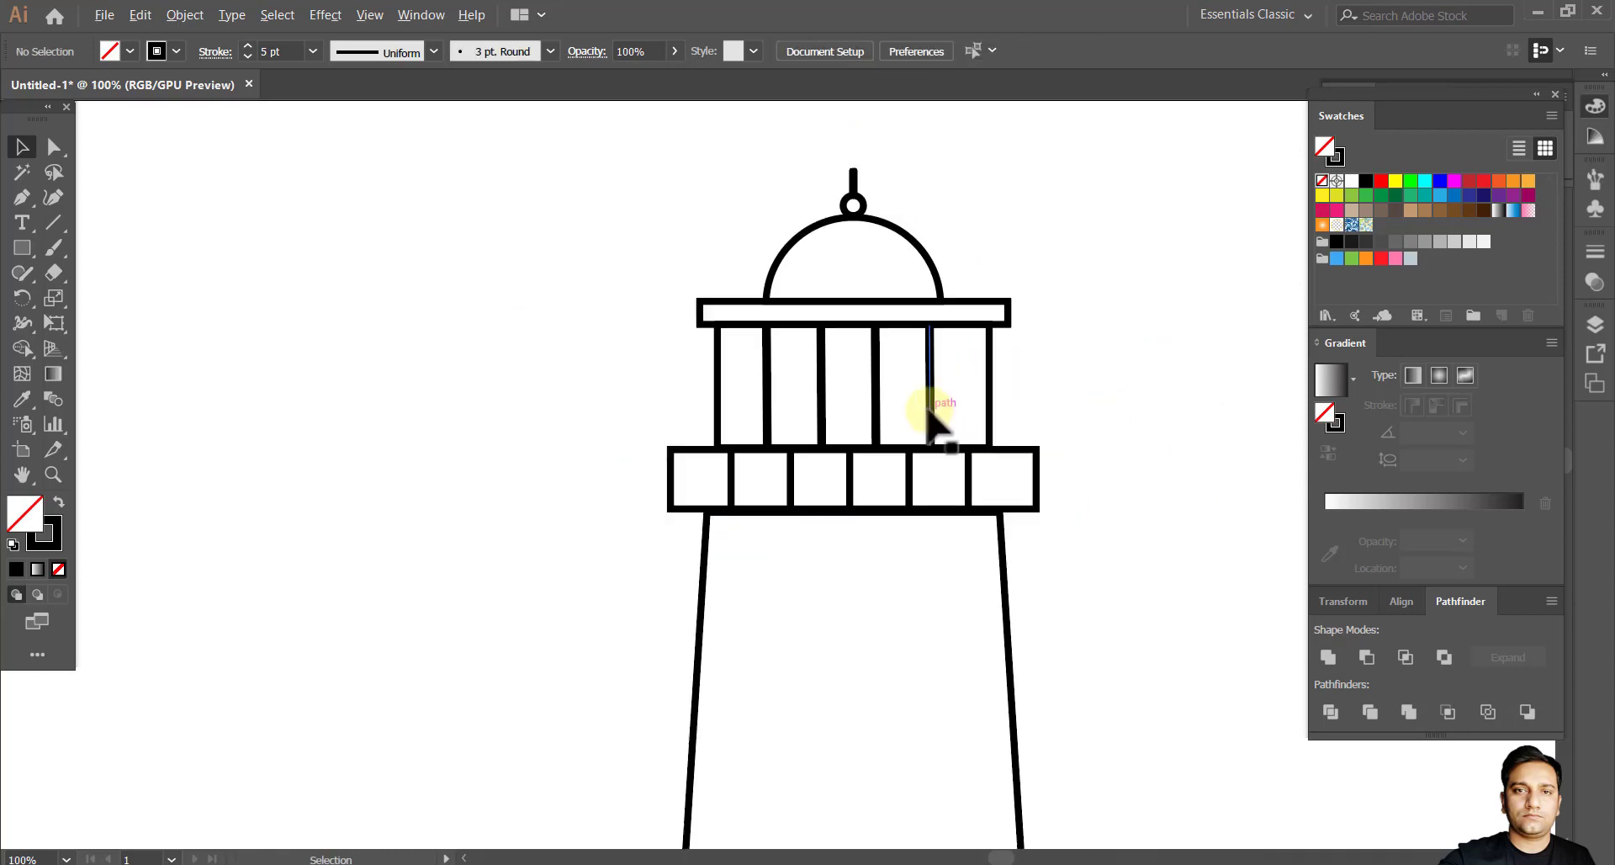
# Raise the tower's upper edge so its border overlaps the gallery block's lower border.
pyautogui.scroll(1, 1051, 439)
pyautogui.moveTo(1020, 683); pyautogui.dragTo(1021, 582)
pyautogui.click(980, 508)
pyautogui.hscroll(-1, 764, 454)
pyautogui.scroll(6, 772, 446)
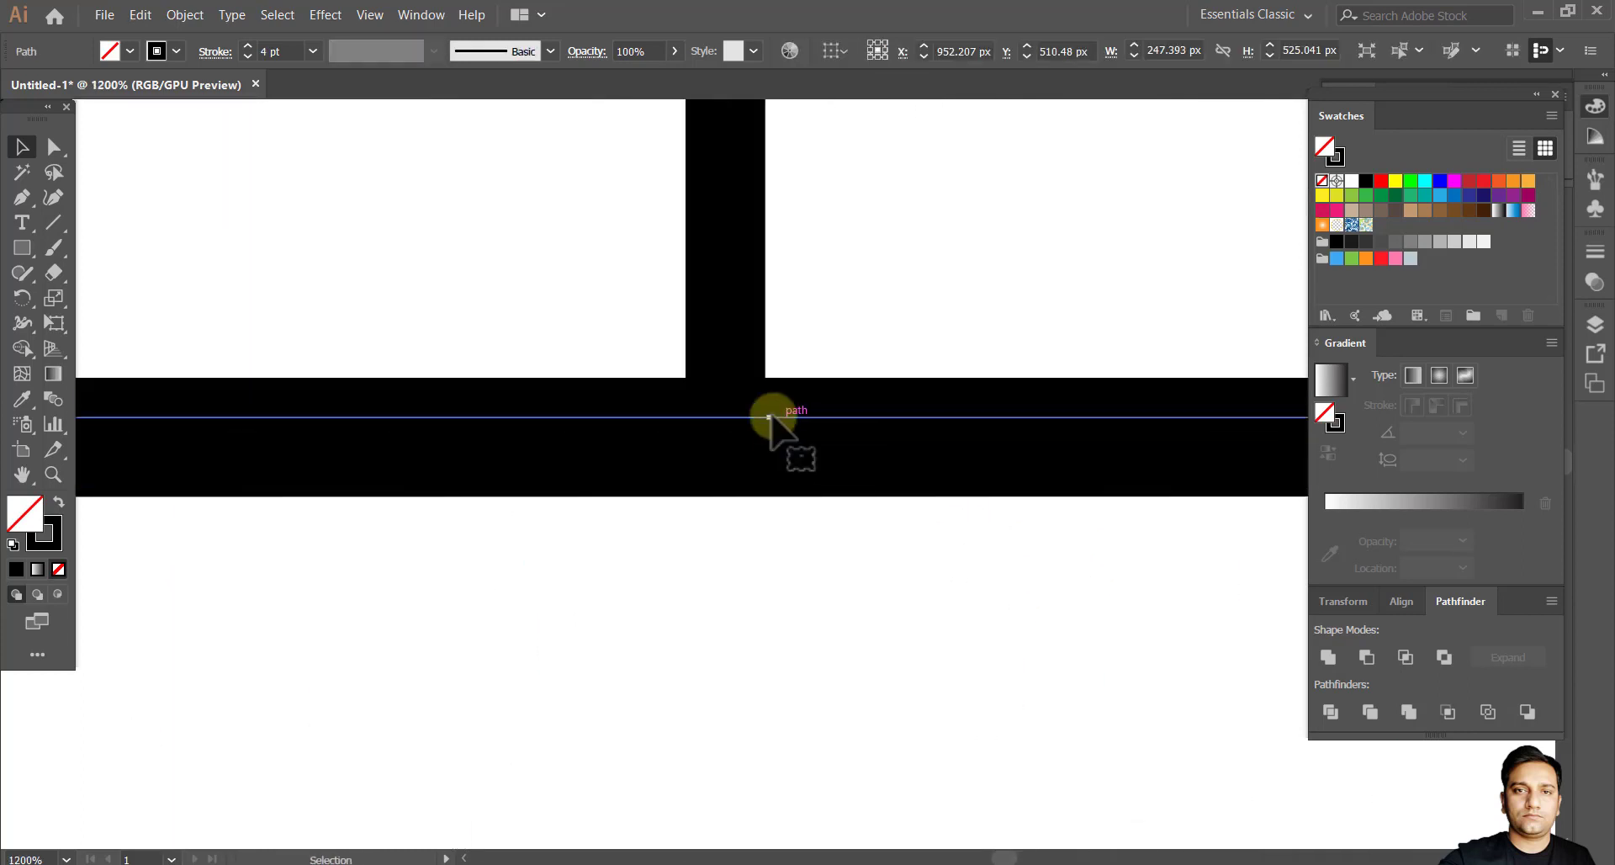
pyautogui.moveTo(770, 417); pyautogui.dragTo(773, 397)
pyautogui.hscroll(1, 774, 505)
pyautogui.scroll(-5, 773, 505)
pyautogui.click(1178, 634)
pyautogui.scroll(-3, 891, 488)
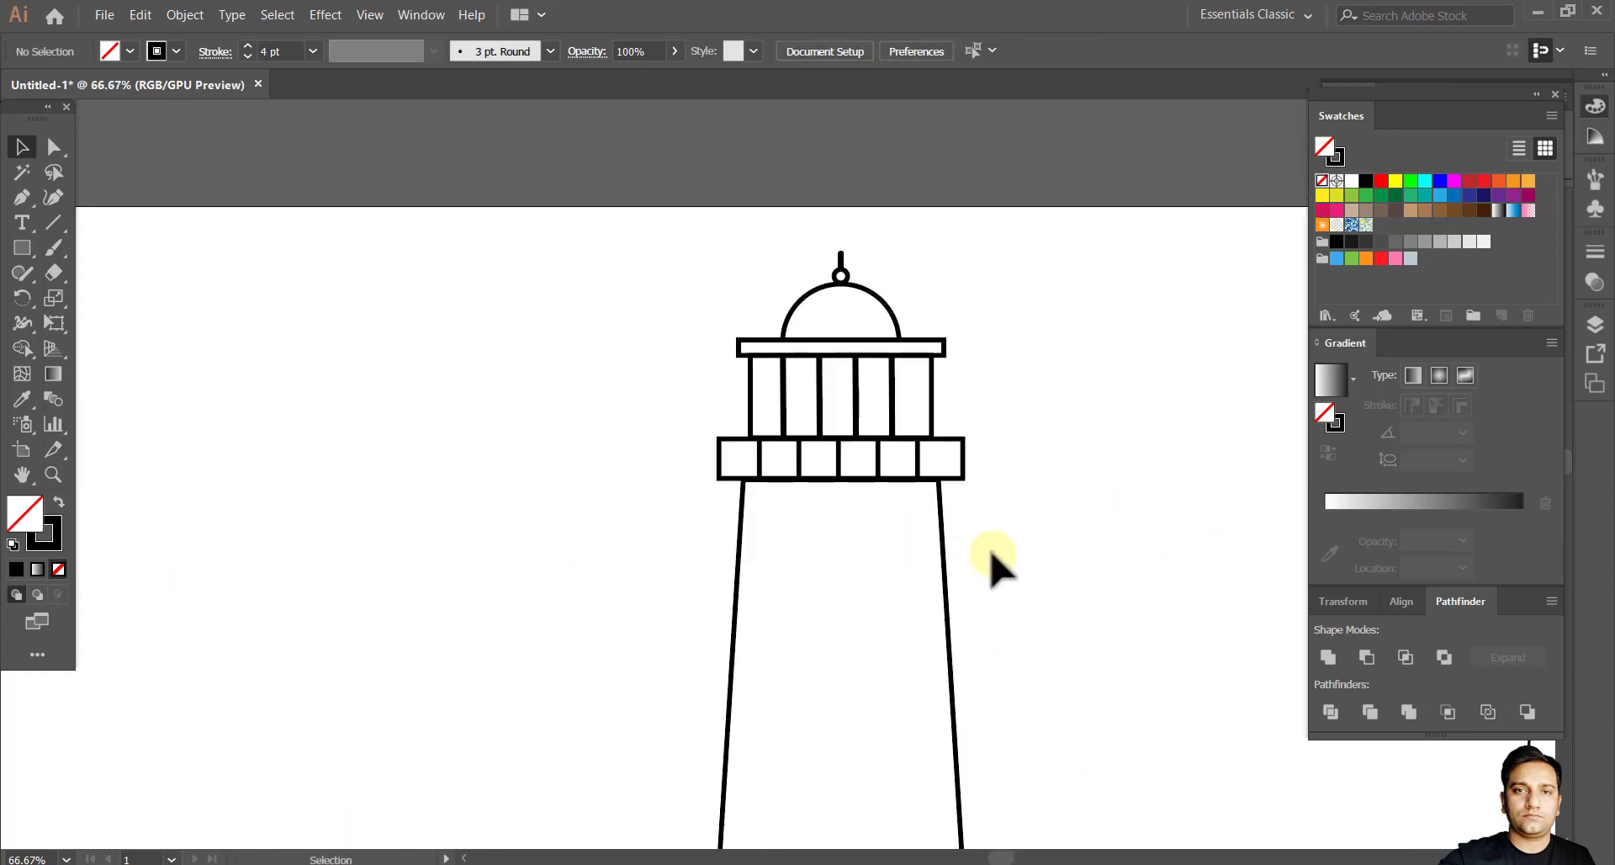
# Set the ground line's stroke to 9 pt and place it and a copy as two horizontal bands across the tower.
pyautogui.scroll(-5, 757, 471)
pyautogui.hscroll(-1, 800, 768)
pyautogui.scroll(1, 899, 513)
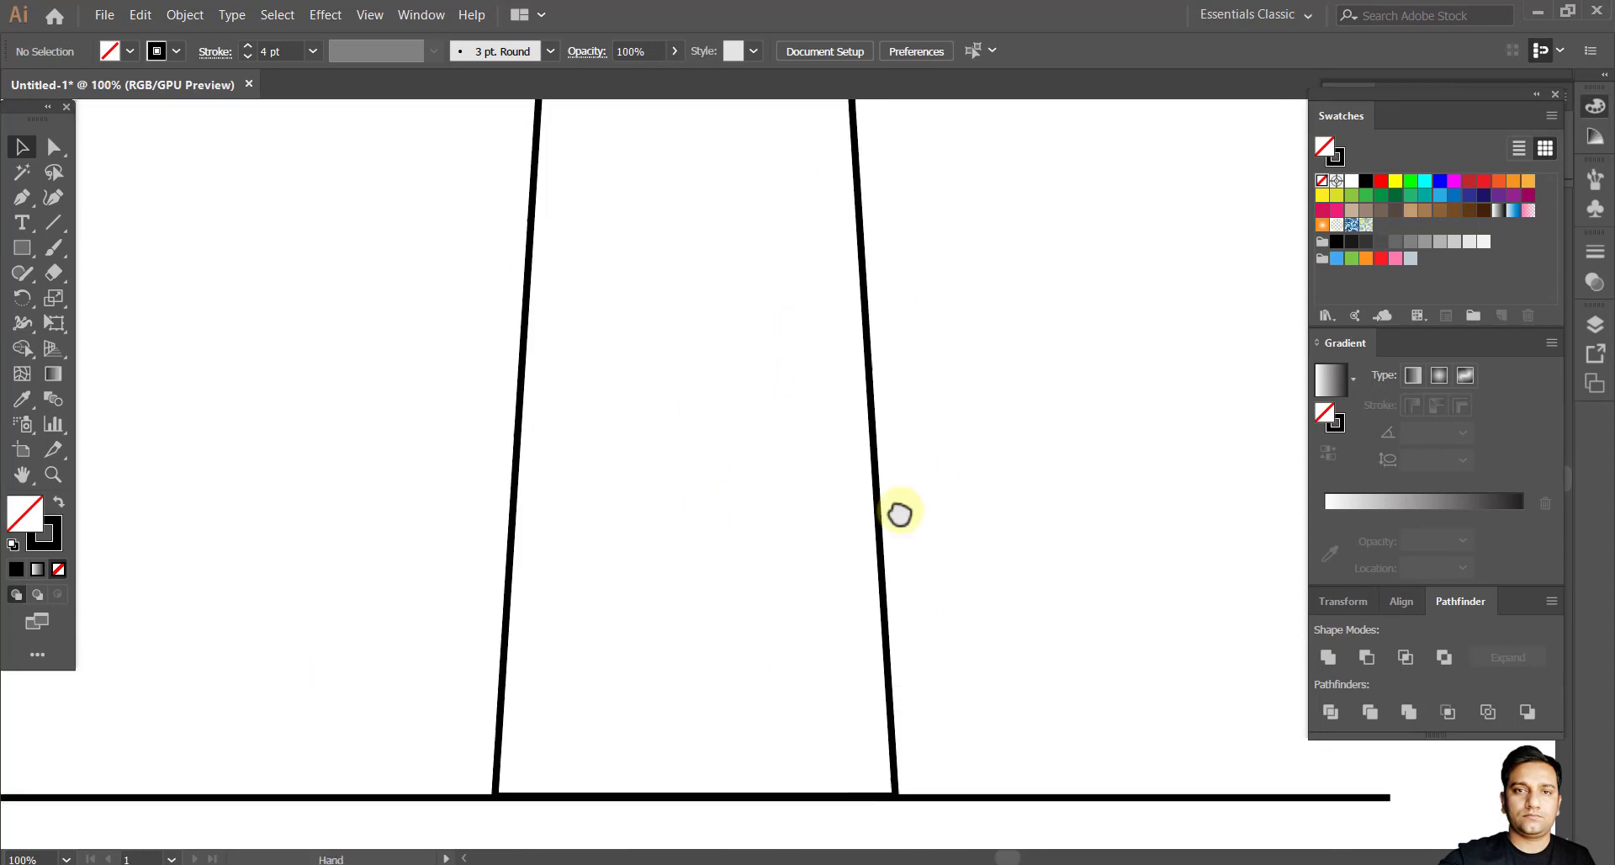
pyautogui.scroll(-2, 899, 513)
pyautogui.scroll(1, 925, 622)
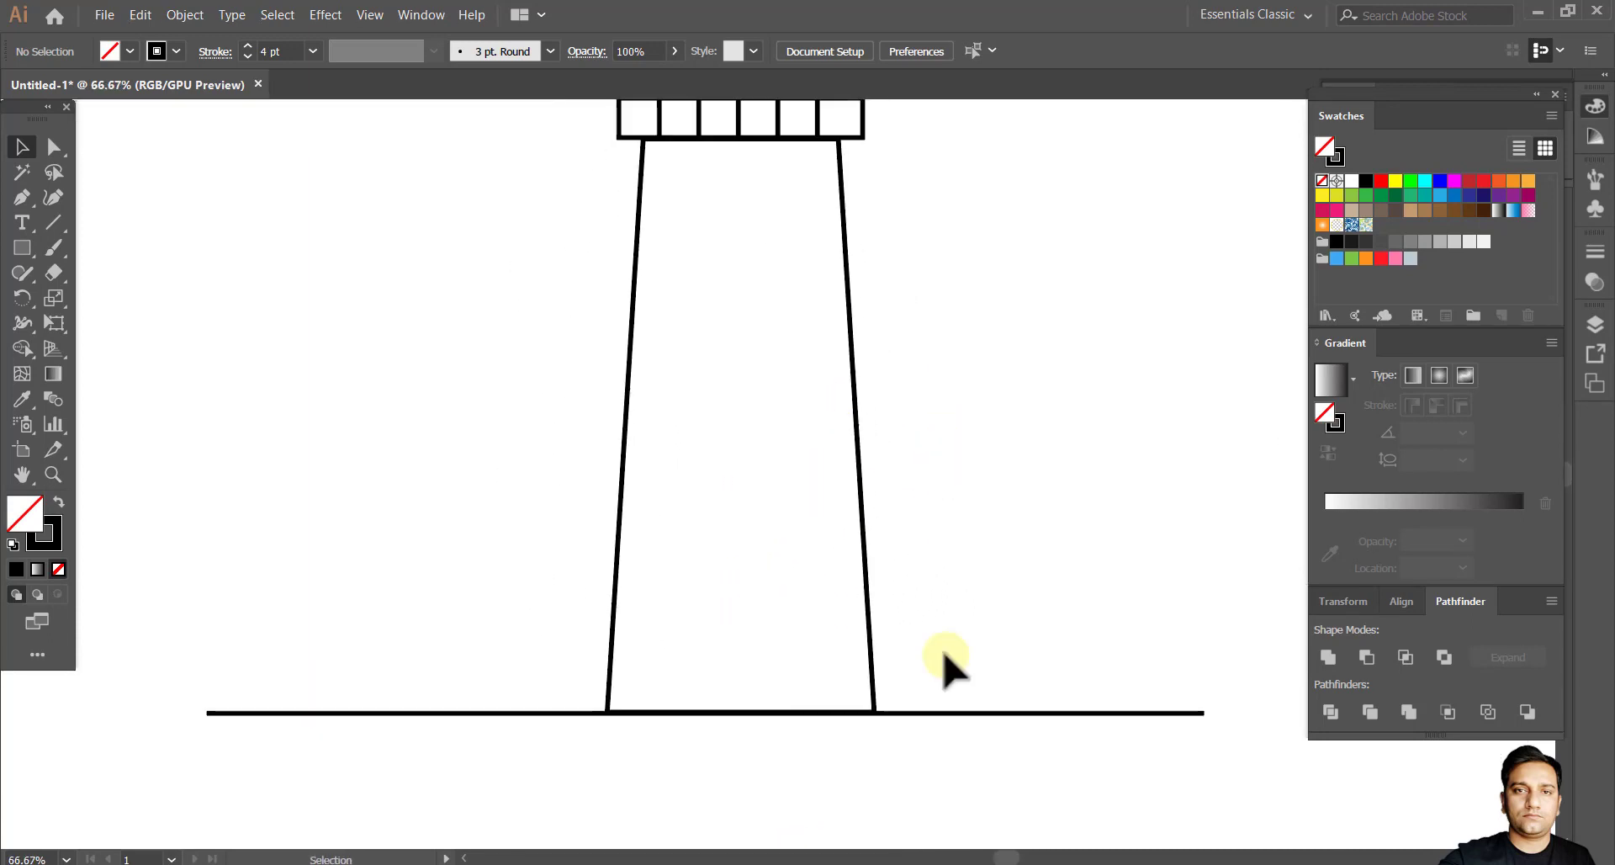
pyautogui.click(313, 52)
pyautogui.click(344, 303)
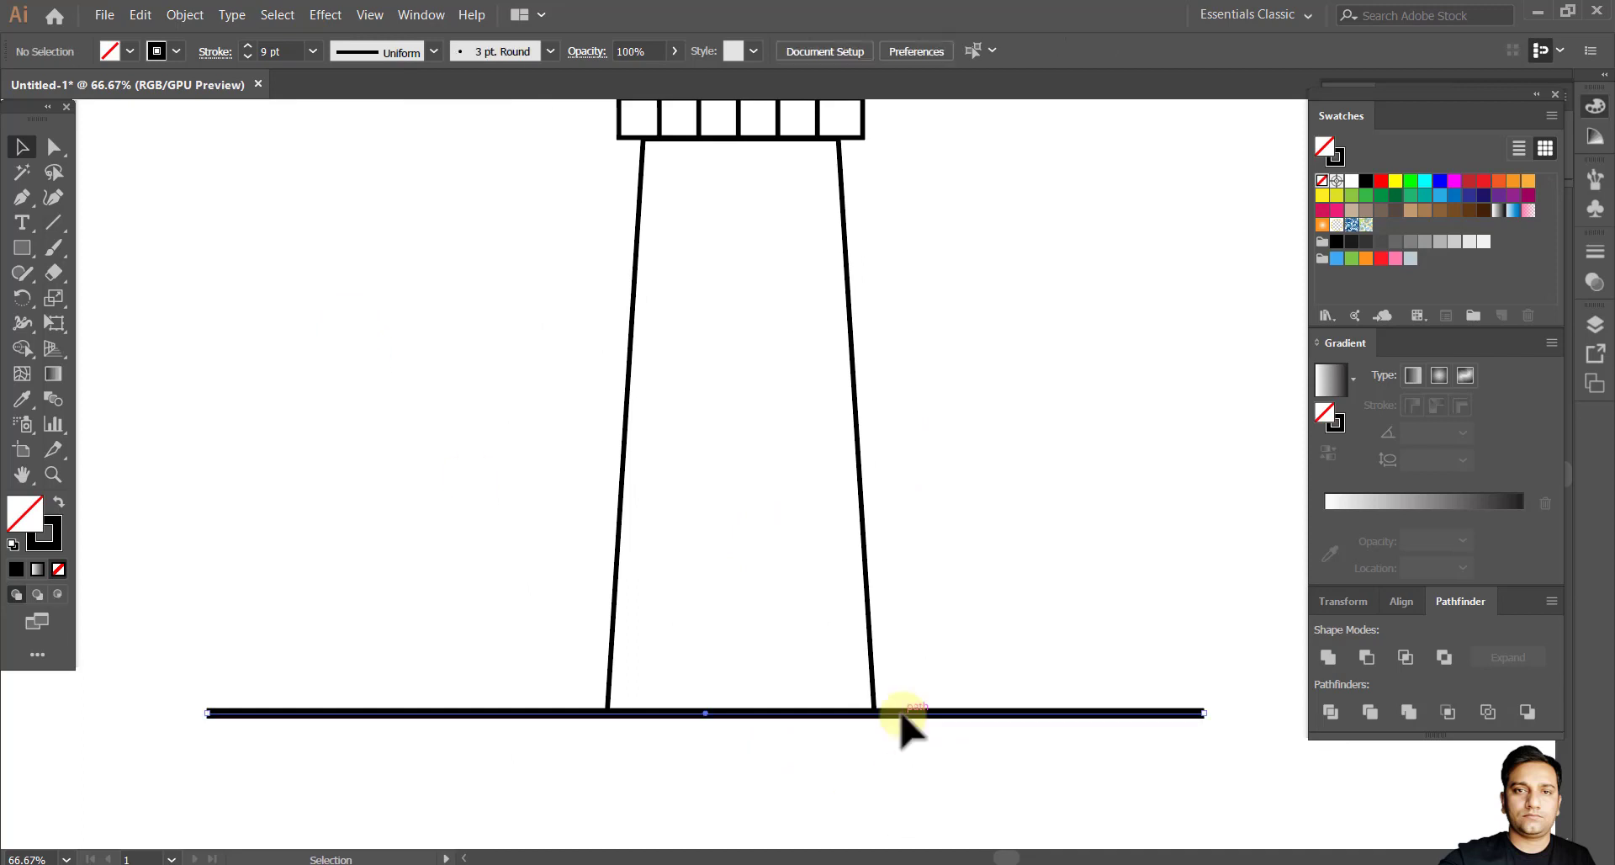
pyautogui.keyDown('alt'); pyautogui.moveTo(900, 713); pyautogui.dragTo(888, 529); pyautogui.keyUp('alt')
pyautogui.moveTo(930, 765); pyautogui.dragTo(894, 343)
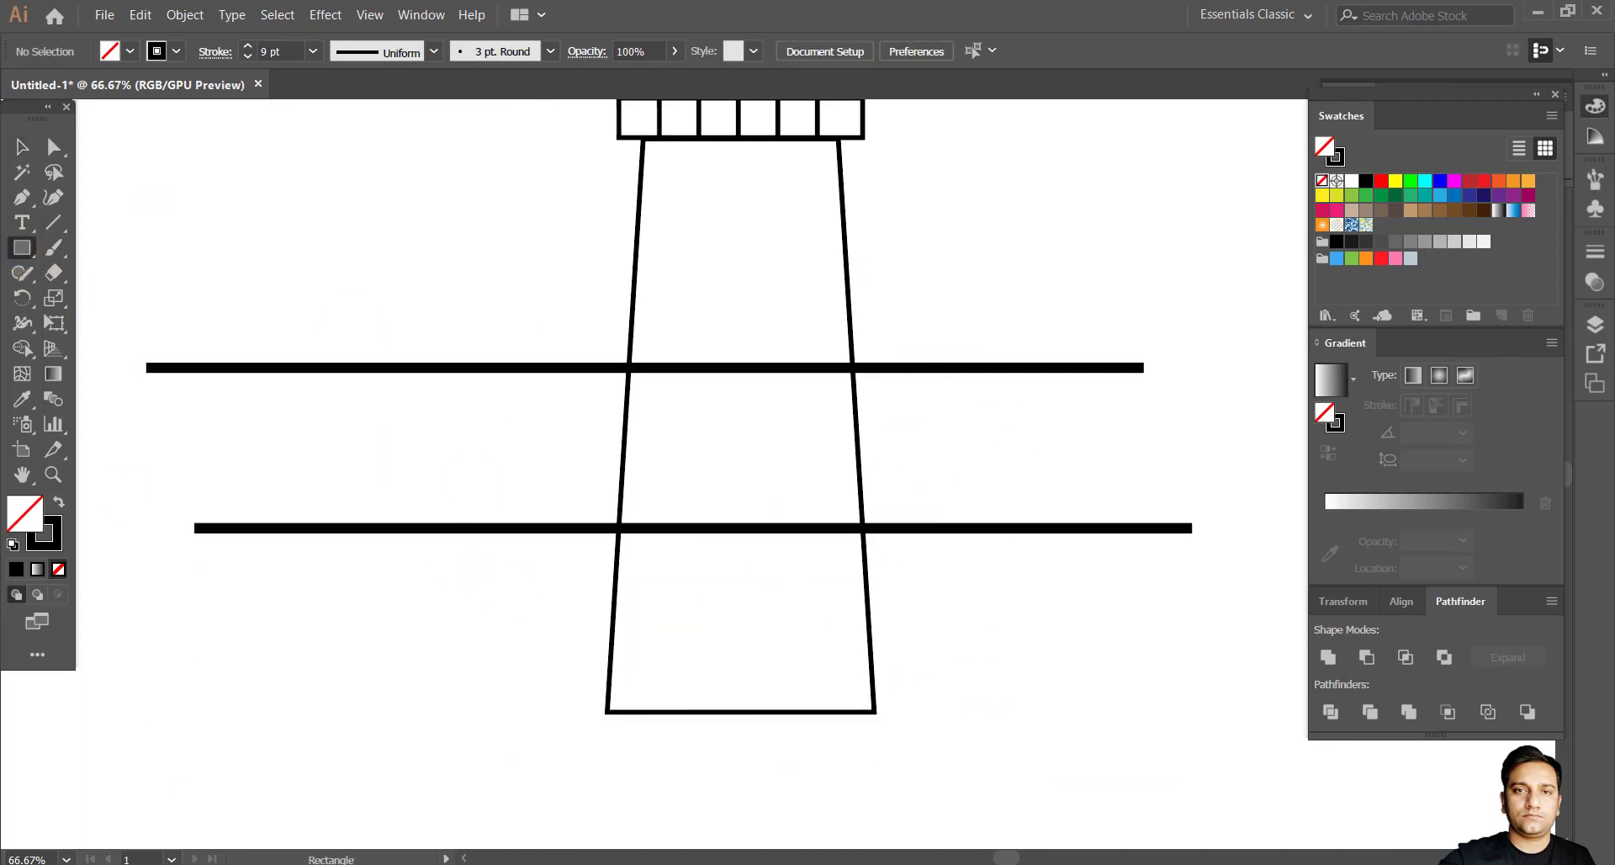
# Draw a long 951 × 22 px rectangle across the tower's foot with a black fill and no stroke.
pyautogui.moveTo(1258, 694); pyautogui.dragTo(1259, 696)
pyautogui.click(130, 52)
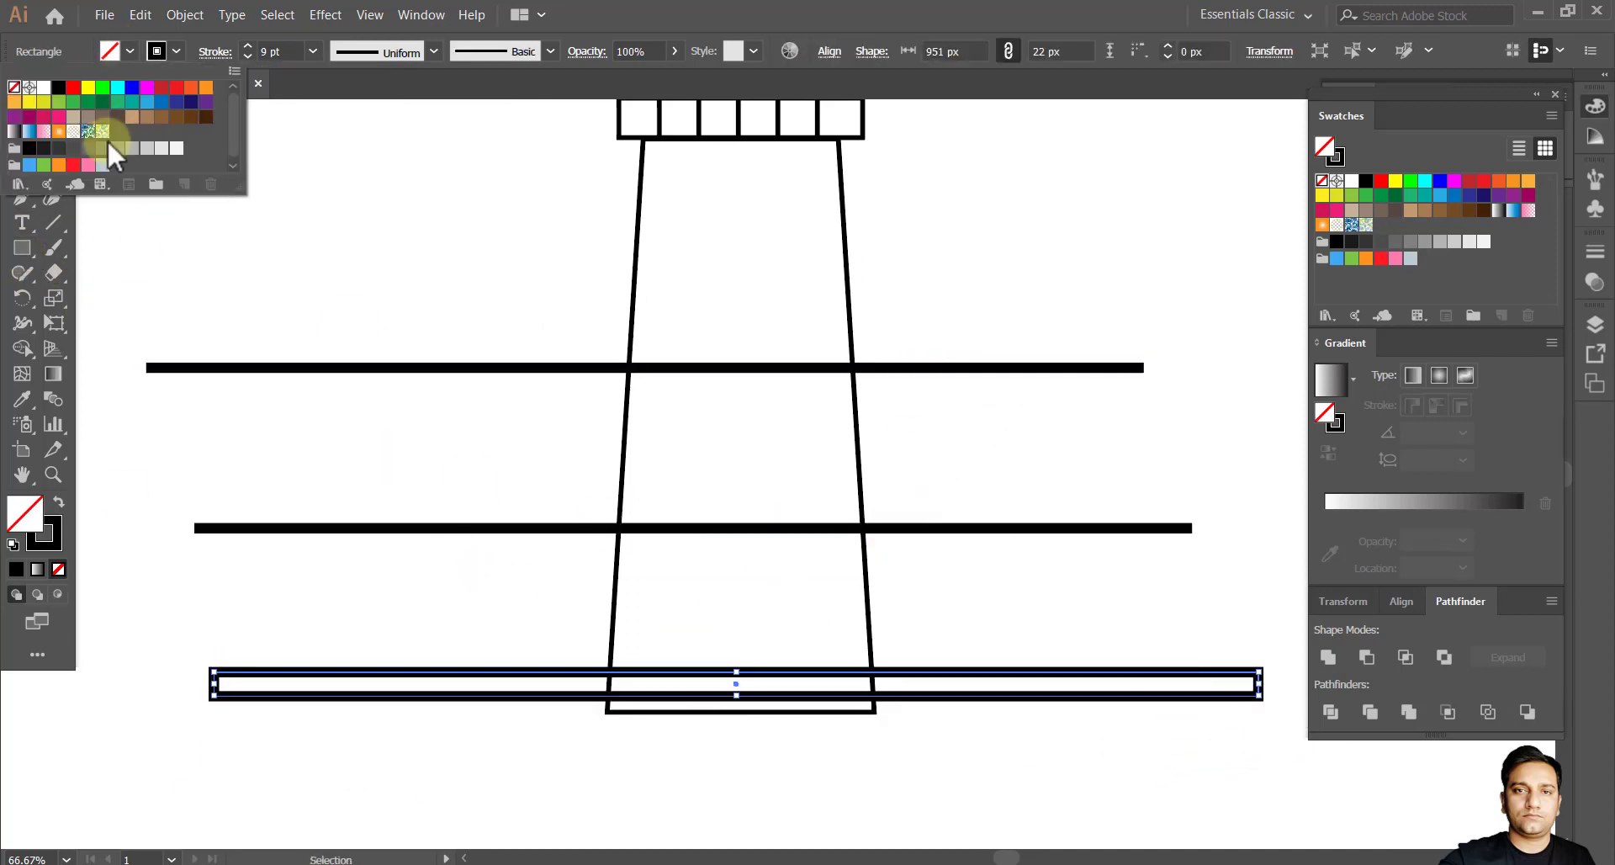
pyautogui.click(42, 149)
pyautogui.press('Escape')
pyautogui.click(176, 52)
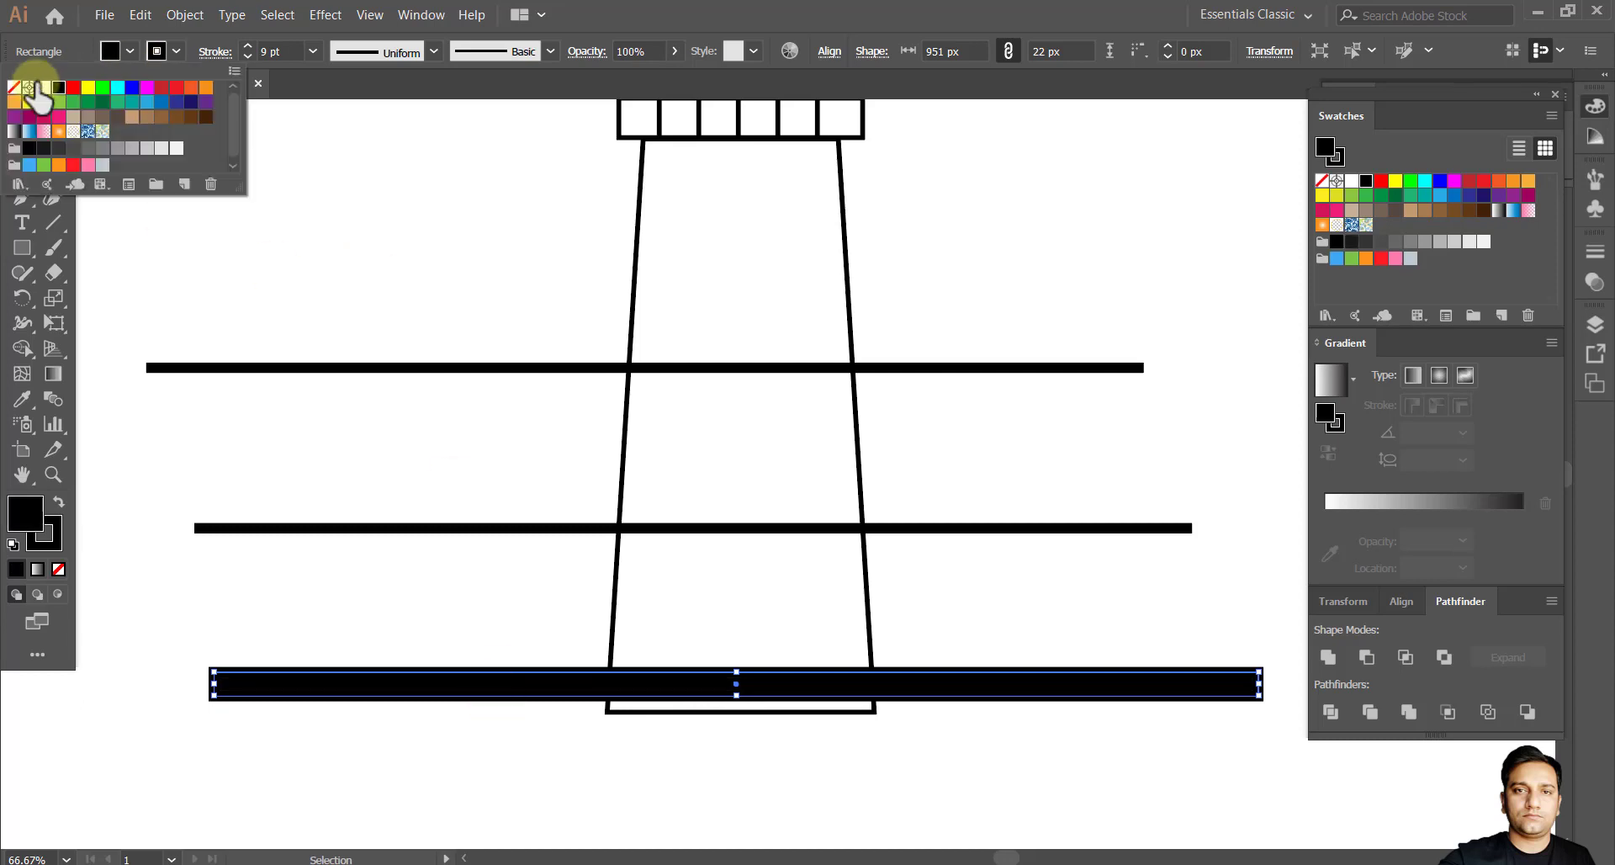
pyautogui.click(13, 86)
# Move the black bar down so it covers the tower's base edge as the ground.
pyautogui.scroll(2, 717, 588)
pyautogui.click(707, 678)
pyautogui.scroll(-3, 872, 641)
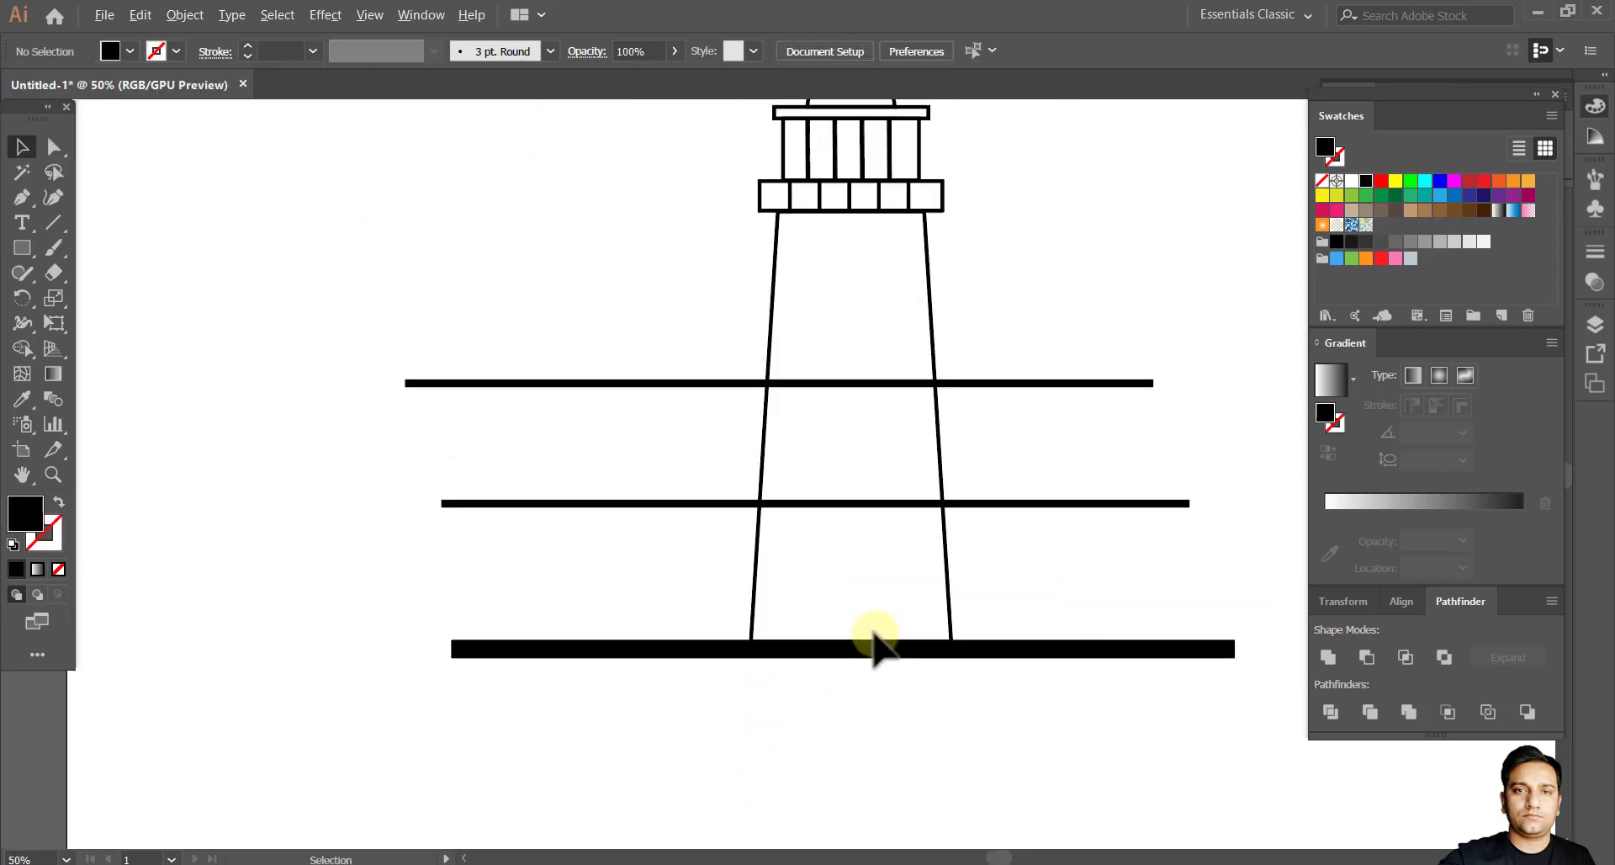
# Round the corners of the black ground bar to about 9 px so both ends become semicircular.
pyautogui.scroll(4, 450, 644)
pyautogui.scroll(2, 450, 644)
pyautogui.click(54, 146)
pyautogui.scroll(2, 443, 631)
pyautogui.moveTo(343, 432); pyautogui.dragTo(432, 523)
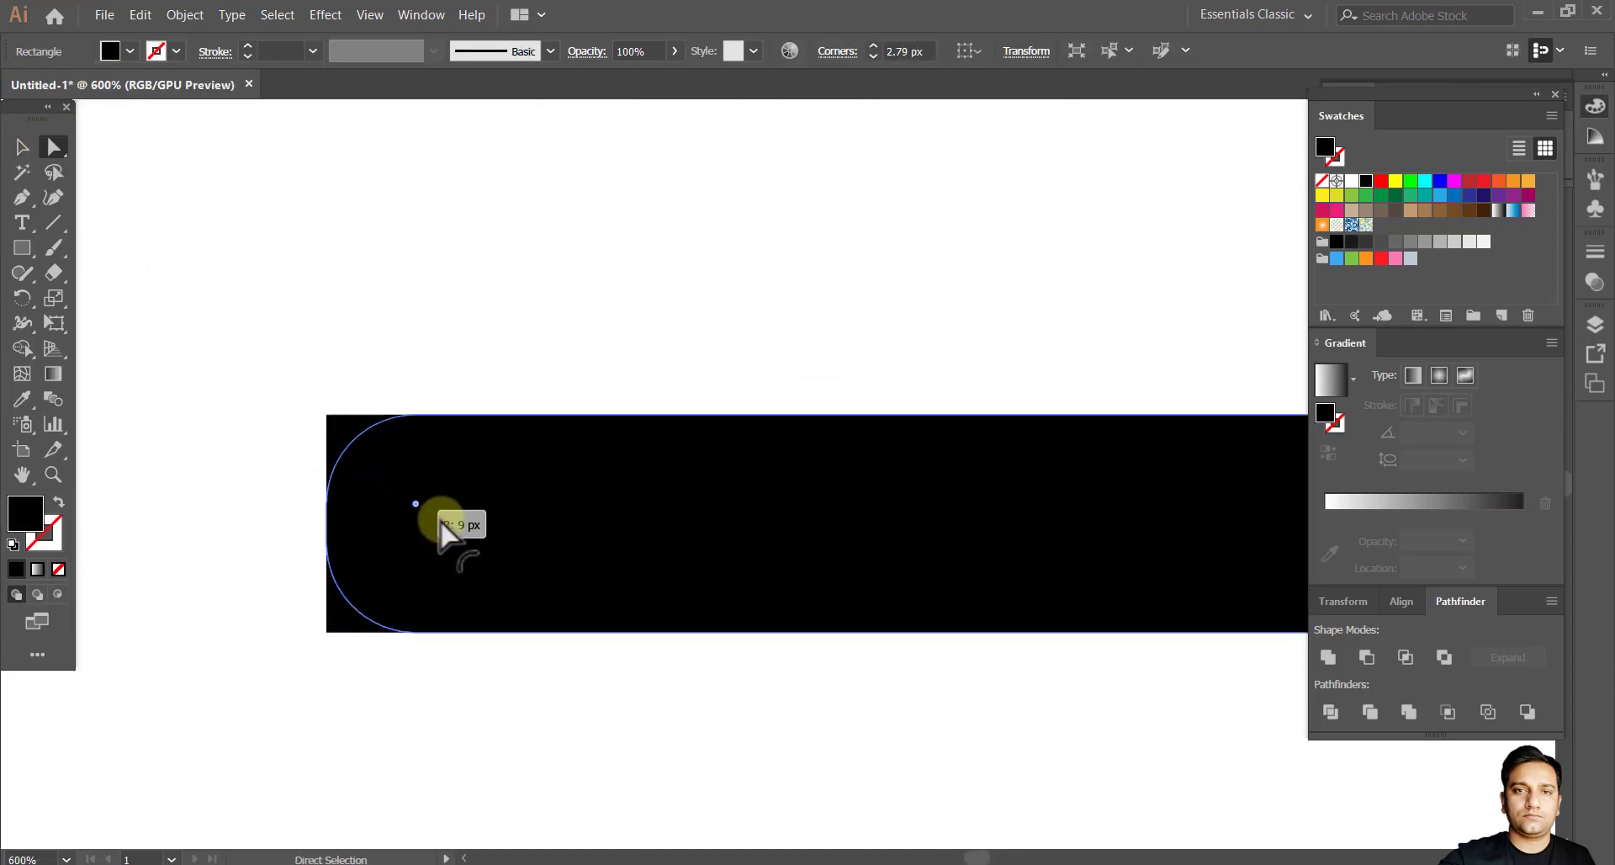
pyautogui.scroll(-6, 412, 513)
pyautogui.scroll(-1, 409, 509)
pyautogui.moveTo(841, 357); pyautogui.dragTo(747, 536)
pyautogui.click(21, 148)
# Move both thick horizontal bands off the tower to the empty area on its left.
pyautogui.scroll(1, 712, 527)
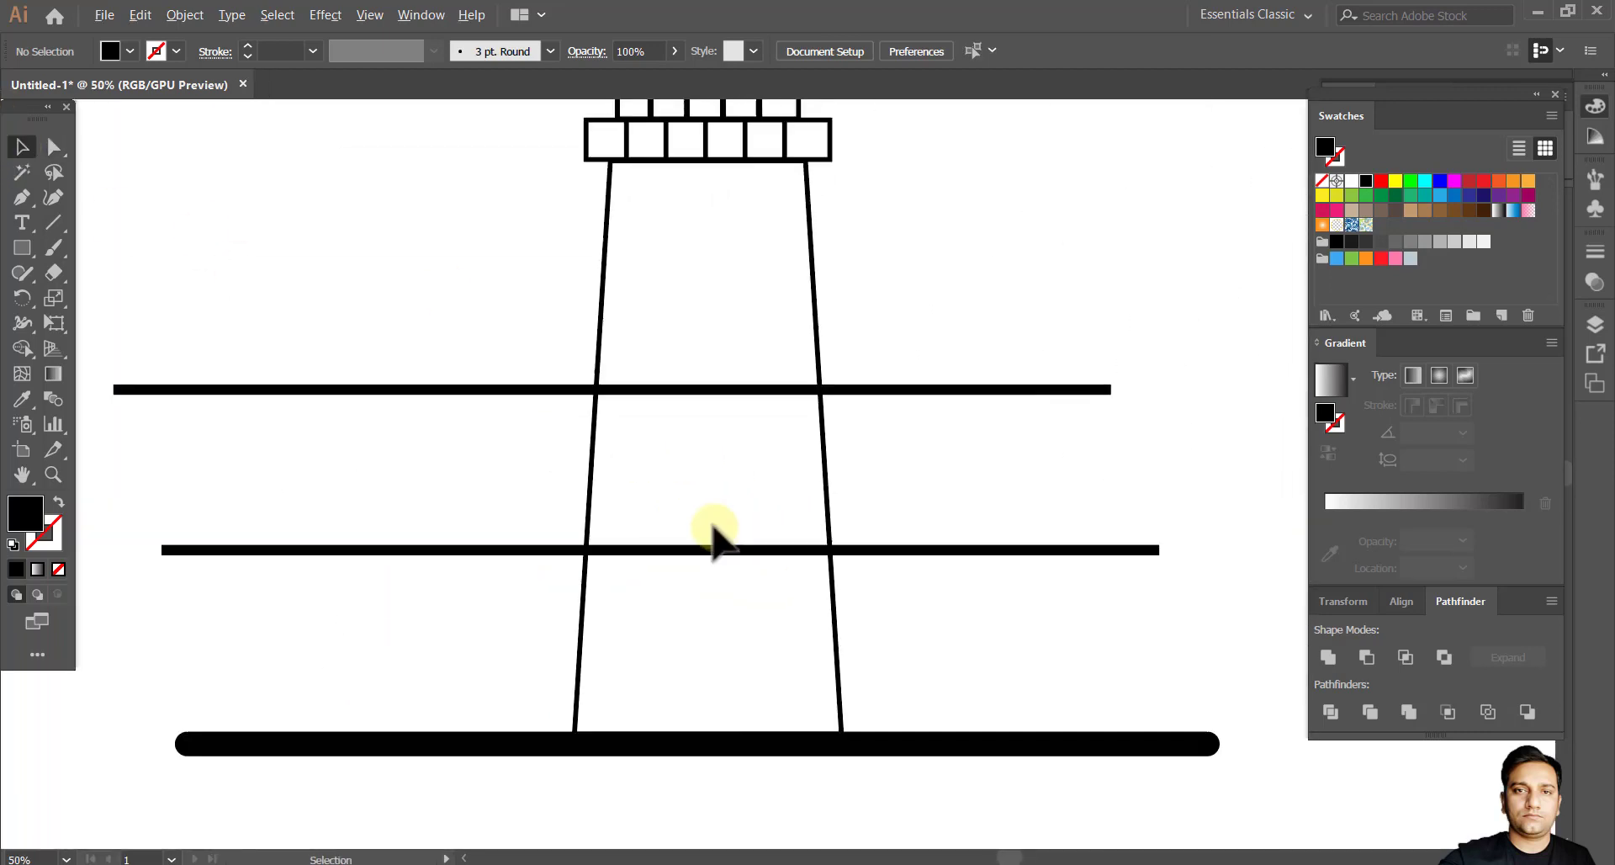
pyautogui.moveTo(257, 485); pyautogui.dragTo(139, 421)
pyautogui.moveTo(678, 398); pyautogui.dragTo(244, 311)
pyautogui.click(1209, 538)
pyautogui.moveTo(1016, 390); pyautogui.dragTo(223, 325)
pyautogui.click(152, 256)
# Draw a 201 × 137 px rectangle across the middle of the tower and pull its lower corners out to the slanted sides.
pyautogui.click(23, 248)
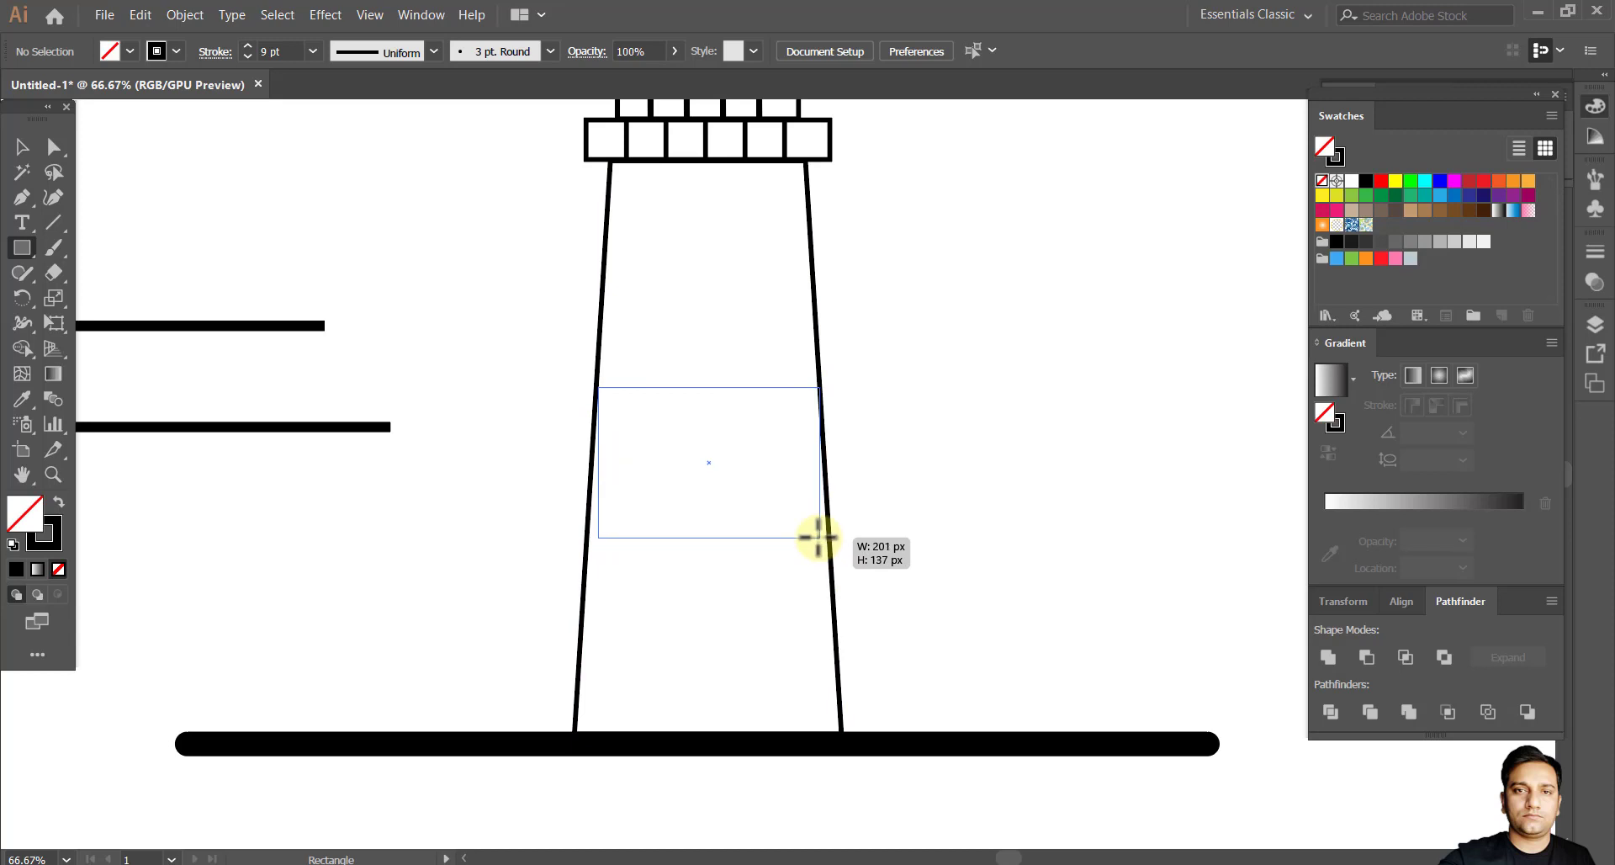
pyautogui.moveTo(819, 537); pyautogui.dragTo(819, 538)
pyautogui.press('a')
pyautogui.scroll(4, 619, 558)
pyautogui.moveTo(522, 458); pyautogui.dragTo(472, 459)
pyautogui.moveTo(558, 523); pyautogui.dragTo(527, 642)
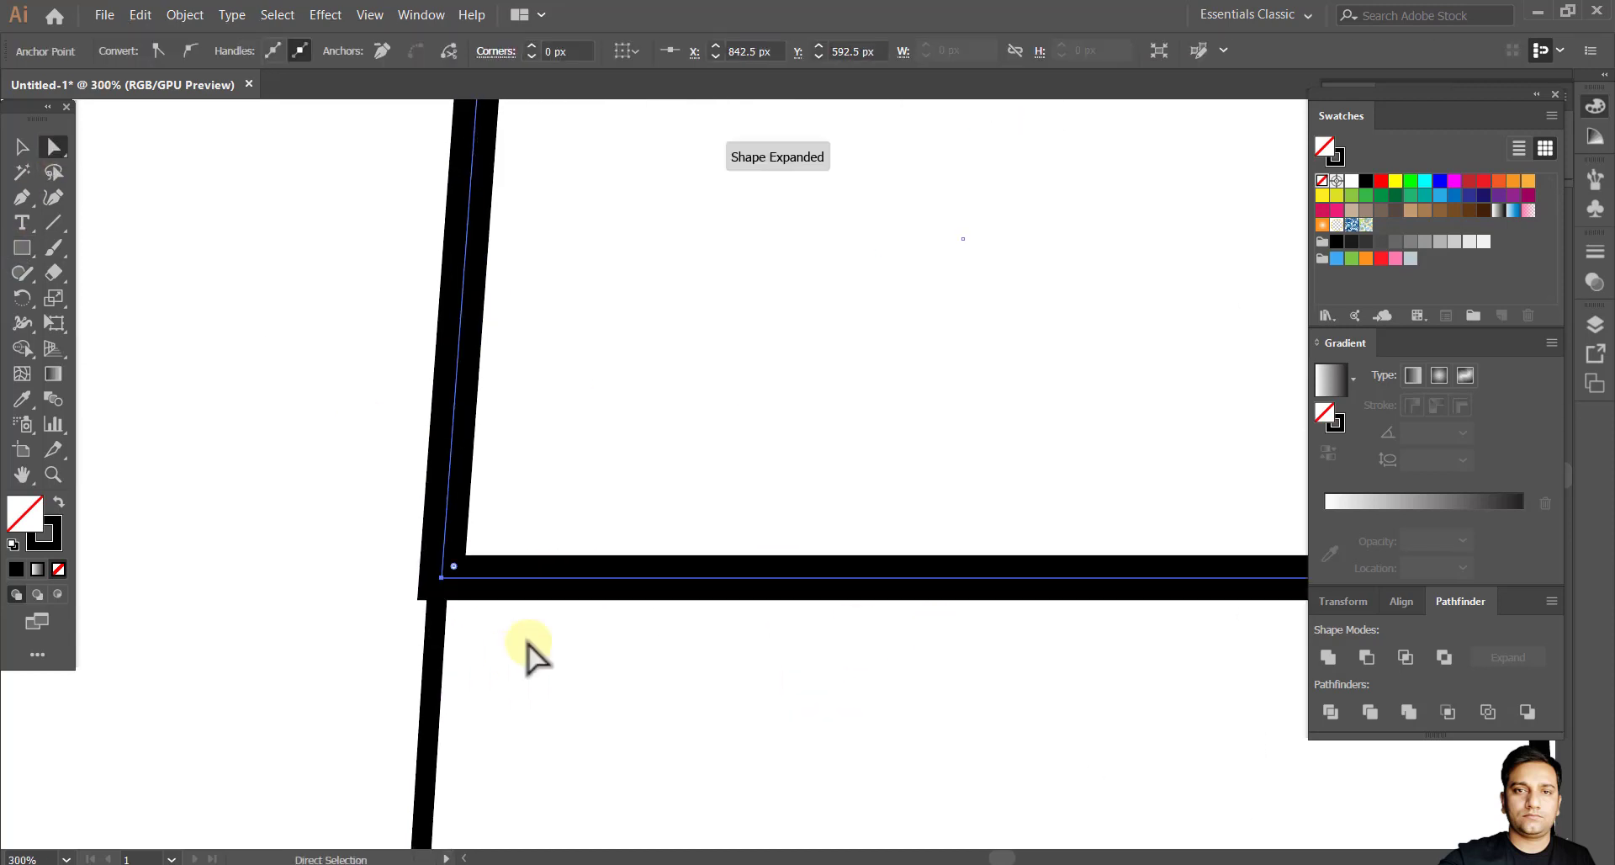
pyautogui.moveTo(942, 560); pyautogui.dragTo(175, 608)
pyautogui.moveTo(765, 635); pyautogui.dragTo(768, 635)
pyautogui.click(1071, 613)
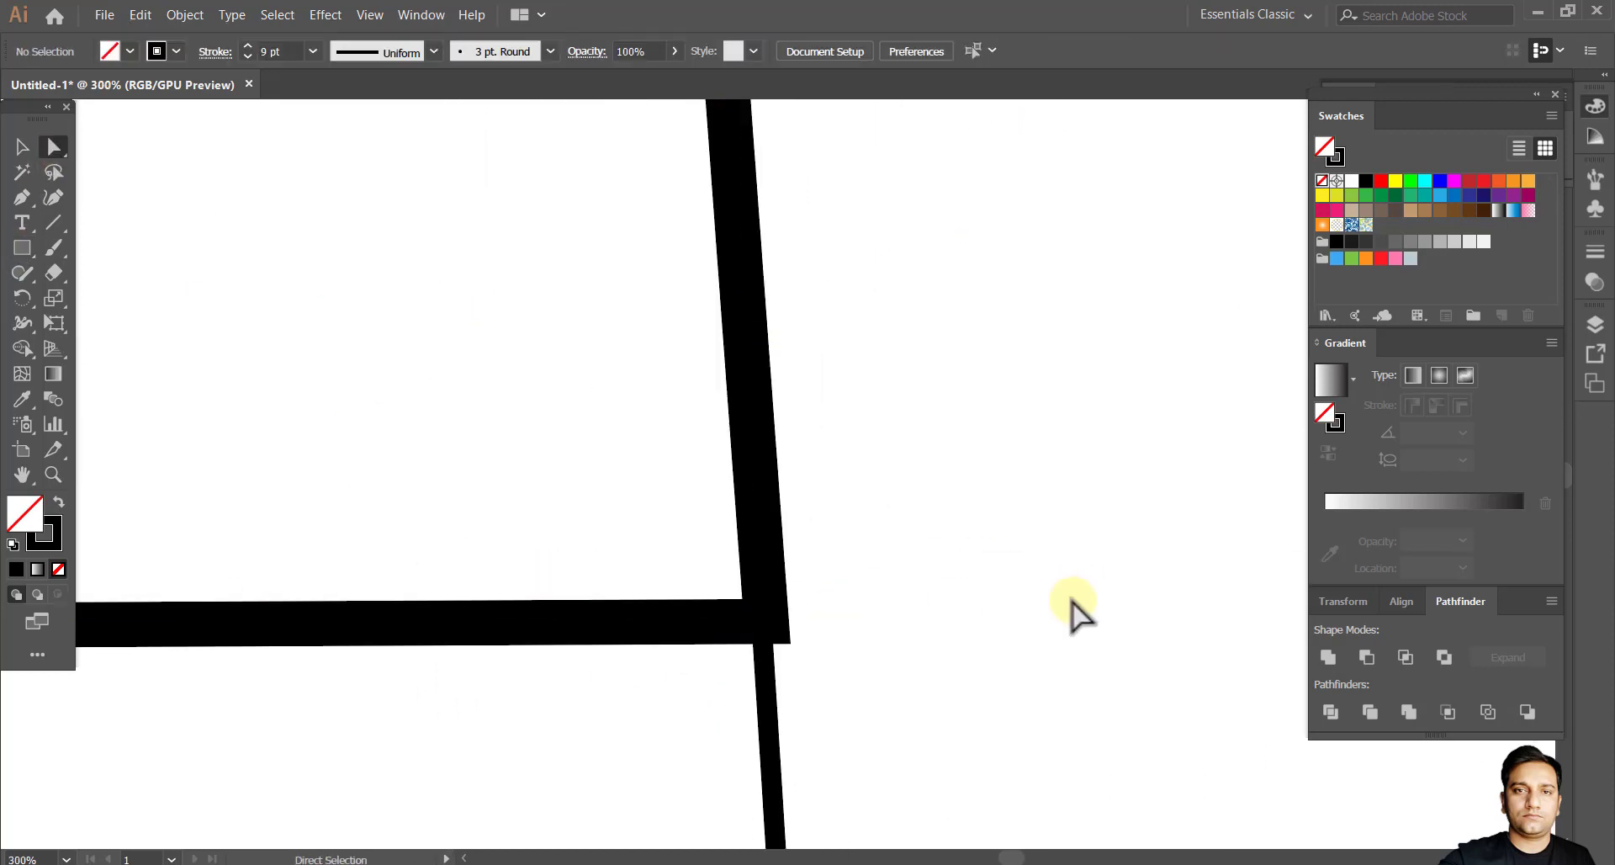
# Set the stroke weight of the band and the tower outline to 4 pt.
pyautogui.hotkey('ctrl', '1')
pyautogui.click(21, 149)
pyautogui.click(572, 320)
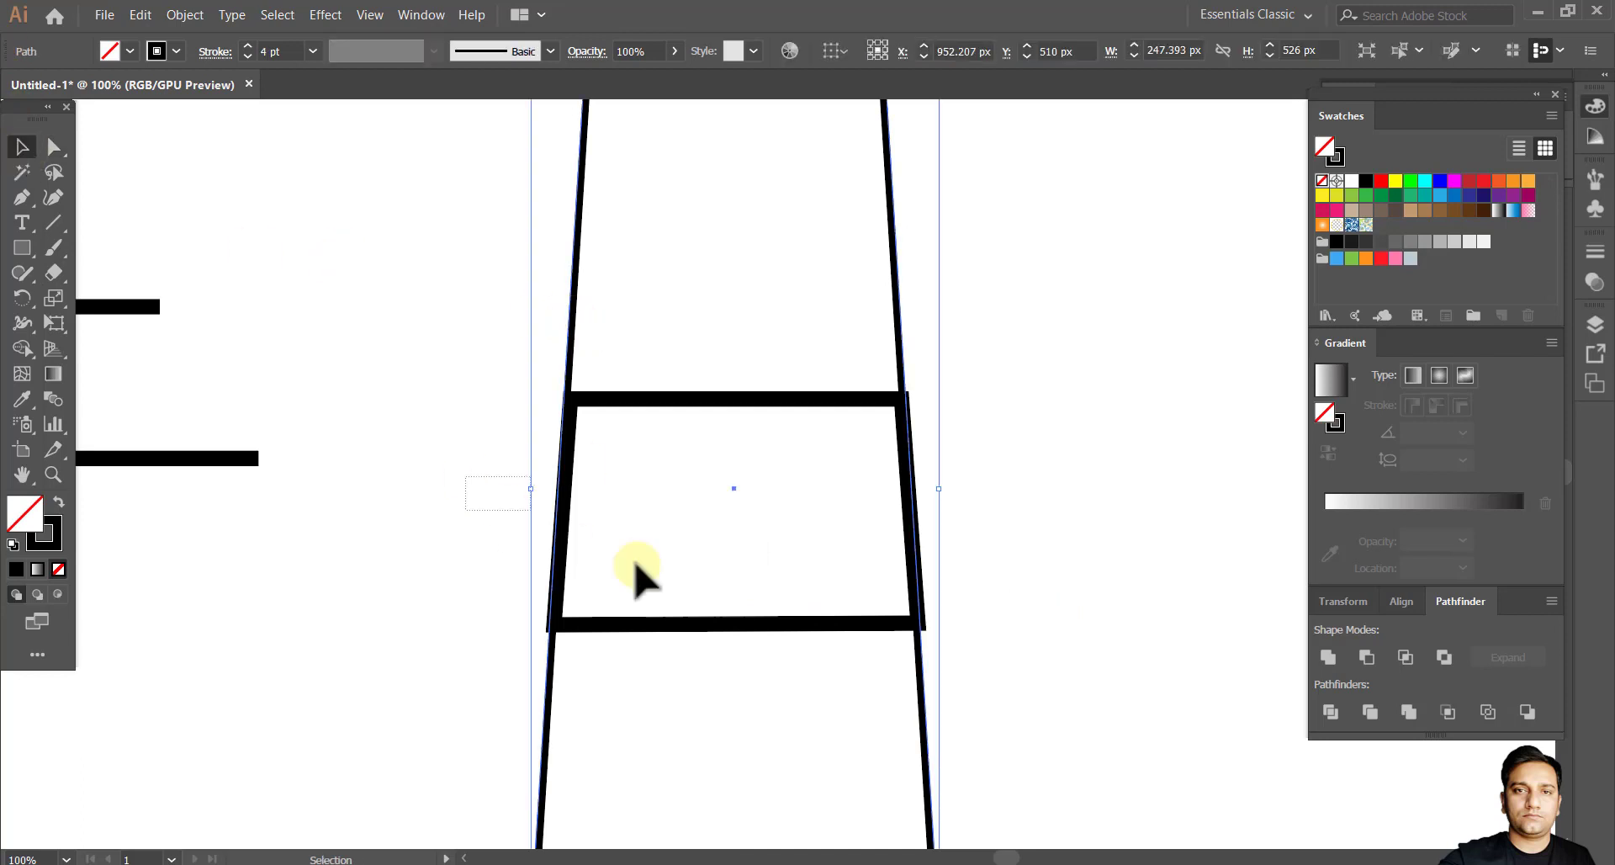
pyautogui.keyDown('shift'); pyautogui.click(634, 570); pyautogui.keyUp('shift')
pyautogui.write('4')
pyautogui.click(1068, 670)
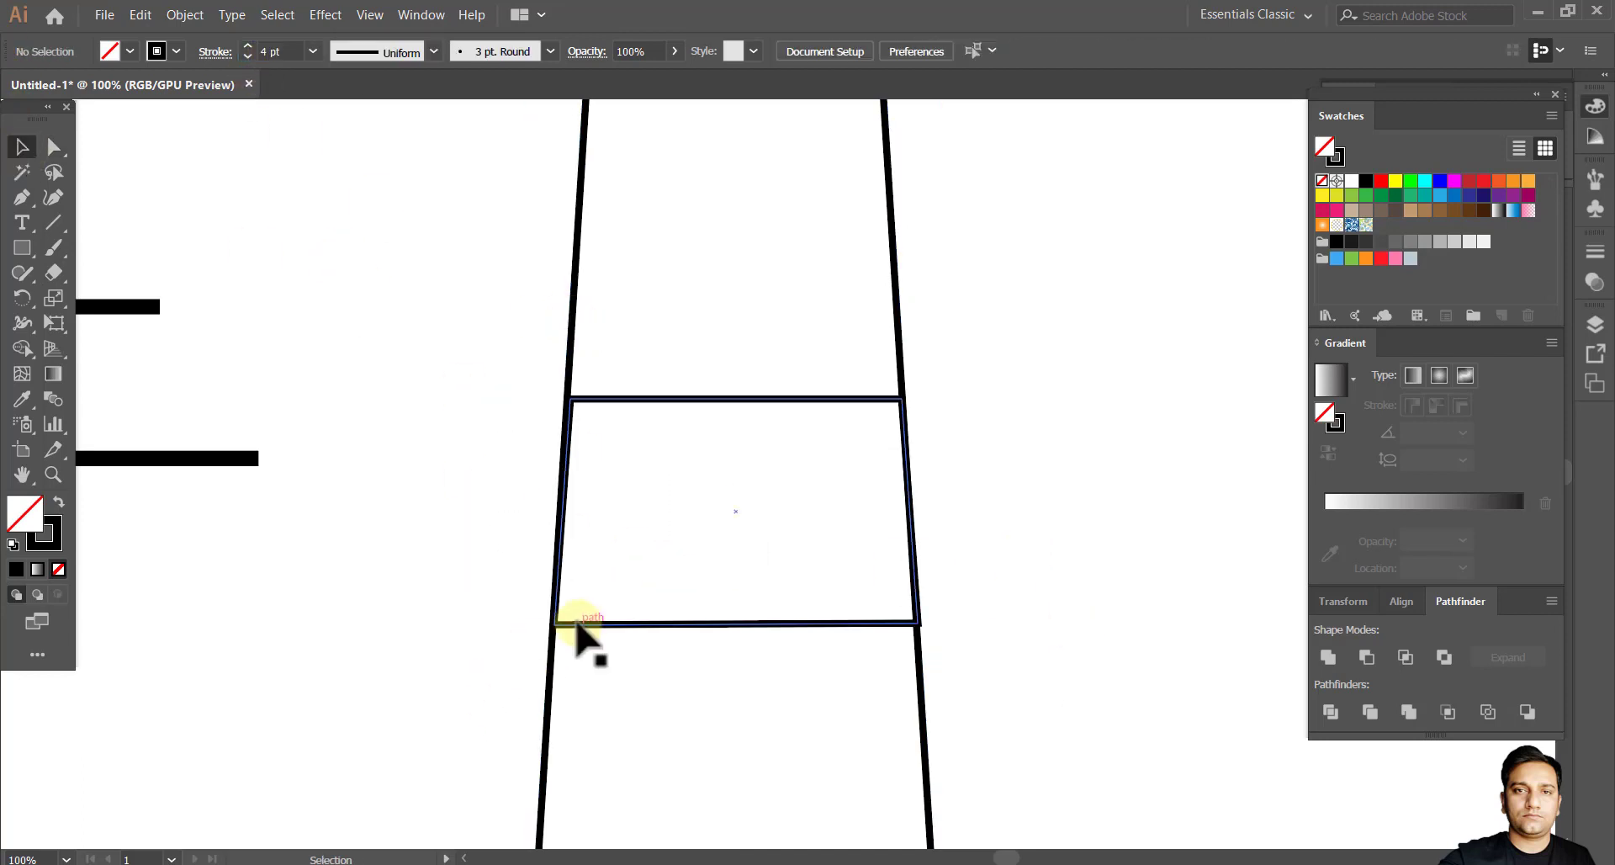
# Fine-tune the band's upper-left corner so it lines up with the tower's slanted side.
pyautogui.click(577, 623)
pyautogui.scroll(7, 578, 402)
pyautogui.click(53, 148)
pyautogui.scroll(3, 541, 328)
pyautogui.moveTo(540, 328); pyautogui.dragTo(412, 347)
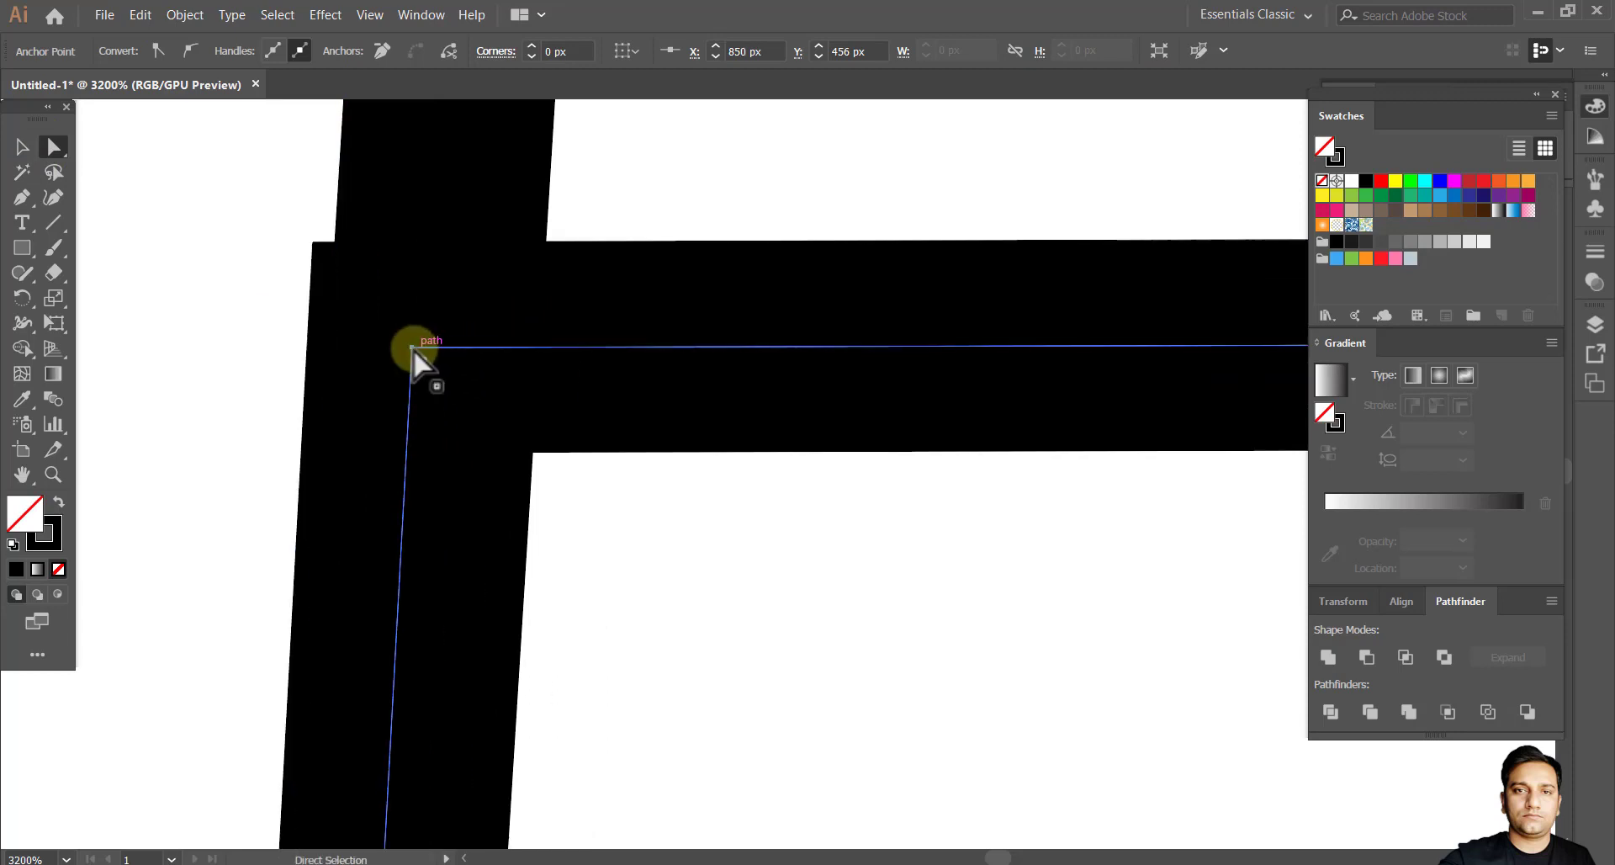
pyautogui.hscroll(-1, 364, 379)
pyautogui.scroll(2, 336, 391)
pyautogui.moveTo(613, 305); pyautogui.dragTo(681, 309)
# Adjust the band's lower-right corner so it follows the tower's right edge more closely.
pyautogui.scroll(-7, 557, 411)
pyautogui.moveTo(656, 622); pyautogui.dragTo(505, 210)
pyautogui.moveTo(1244, 362); pyautogui.dragTo(748, 303)
pyautogui.scroll(4, 848, 407)
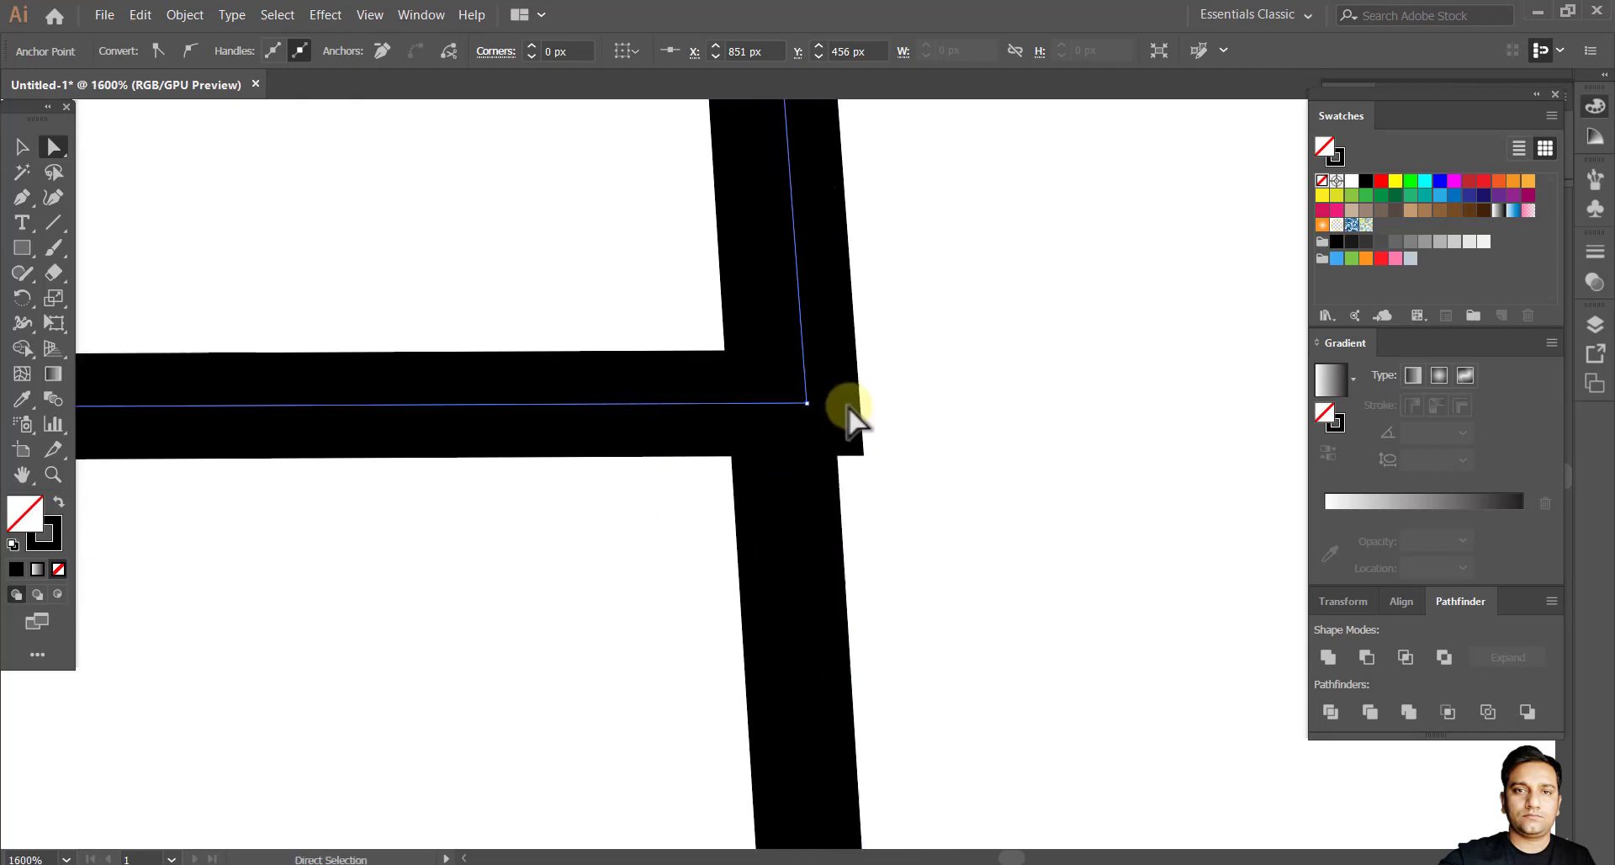
pyautogui.click(923, 434)
pyautogui.moveTo(808, 404); pyautogui.dragTo(789, 416)
pyautogui.hotkey('ctrl', 'z')
pyautogui.click(926, 434)
pyautogui.hotkey('ctrl', 'z')
pyautogui.click(851, 463)
pyautogui.click(983, 500)
pyautogui.scroll(-8, 995, 504)
pyautogui.hscroll(-1, 980, 540)
pyautogui.scroll(8, 981, 545)
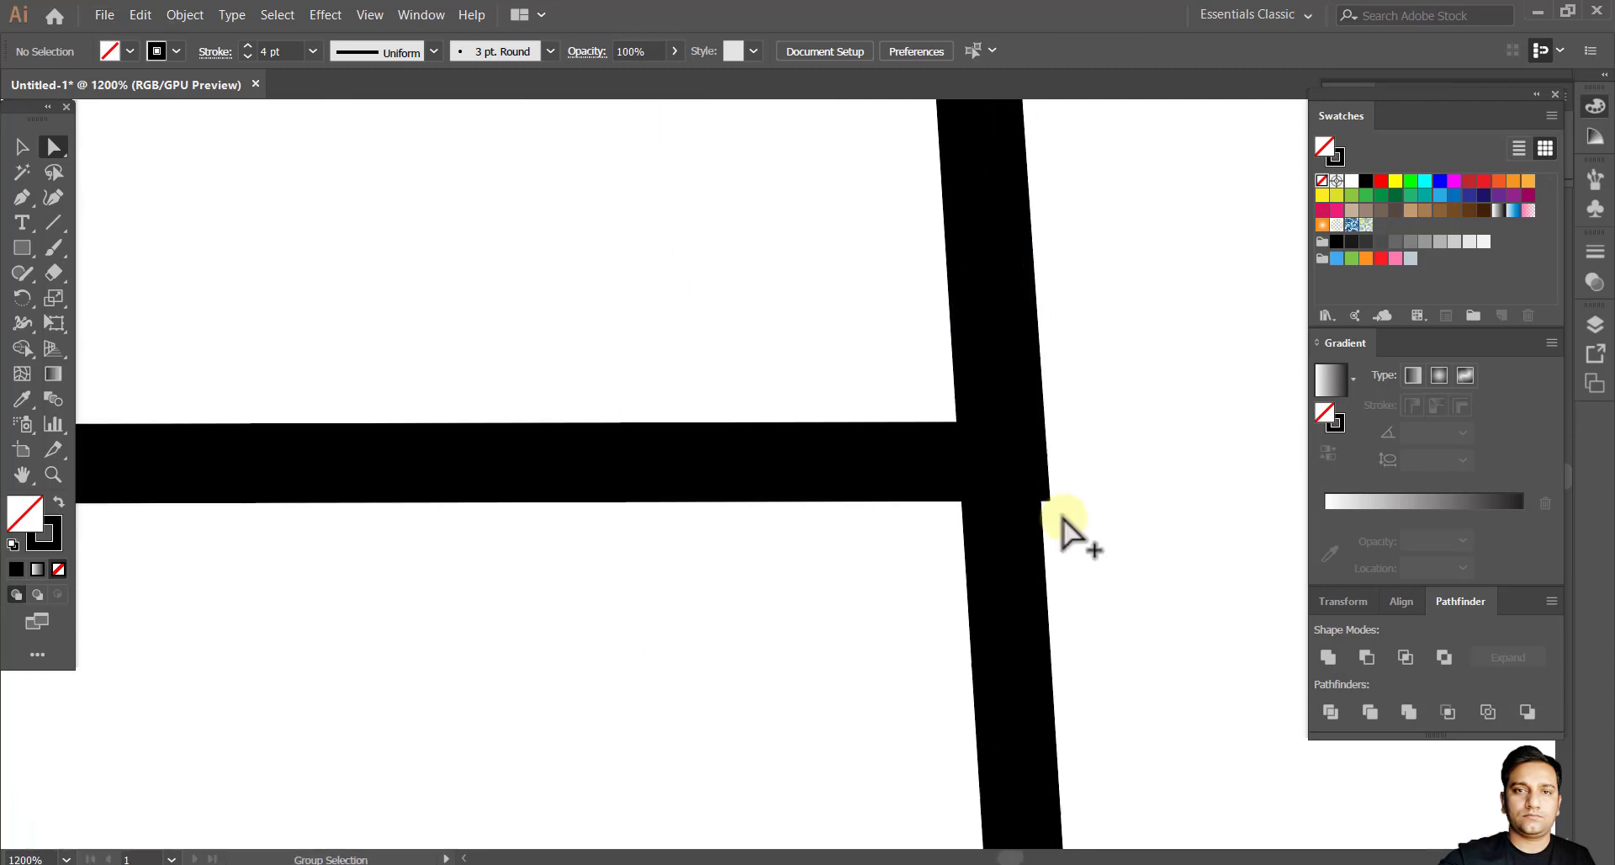
pyautogui.click(1048, 479)
pyautogui.scroll(-7, 916, 547)
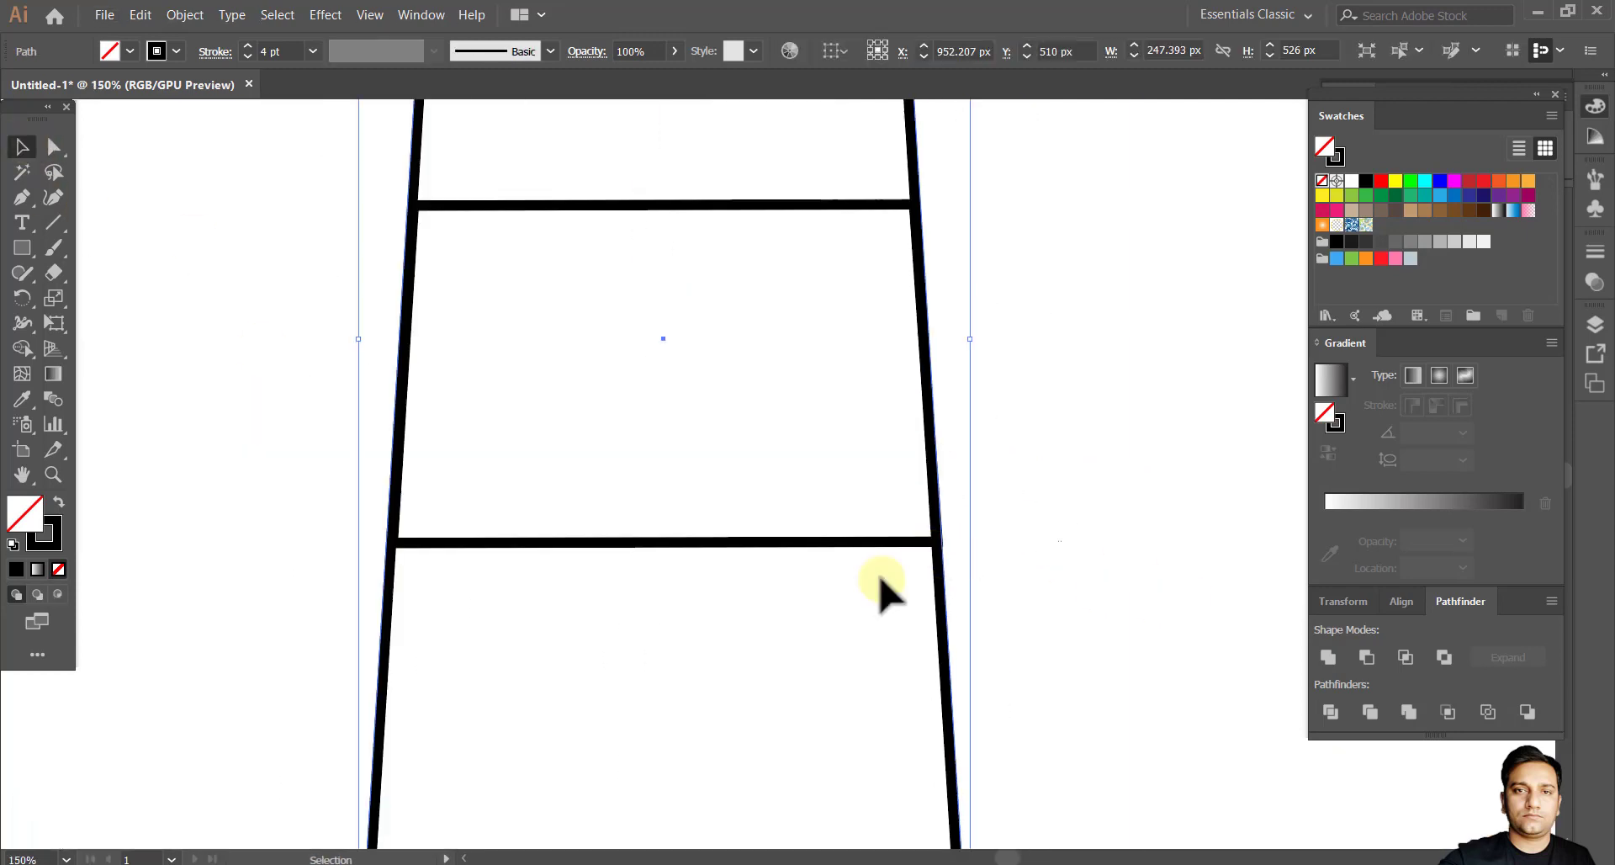
# Move the 49 × 95 px rectangle onto the tower's upper section, between the railing and the band.
pyautogui.scroll(-3, 942, 454)
pyautogui.moveTo(934, 370); pyautogui.dragTo(822, 530)
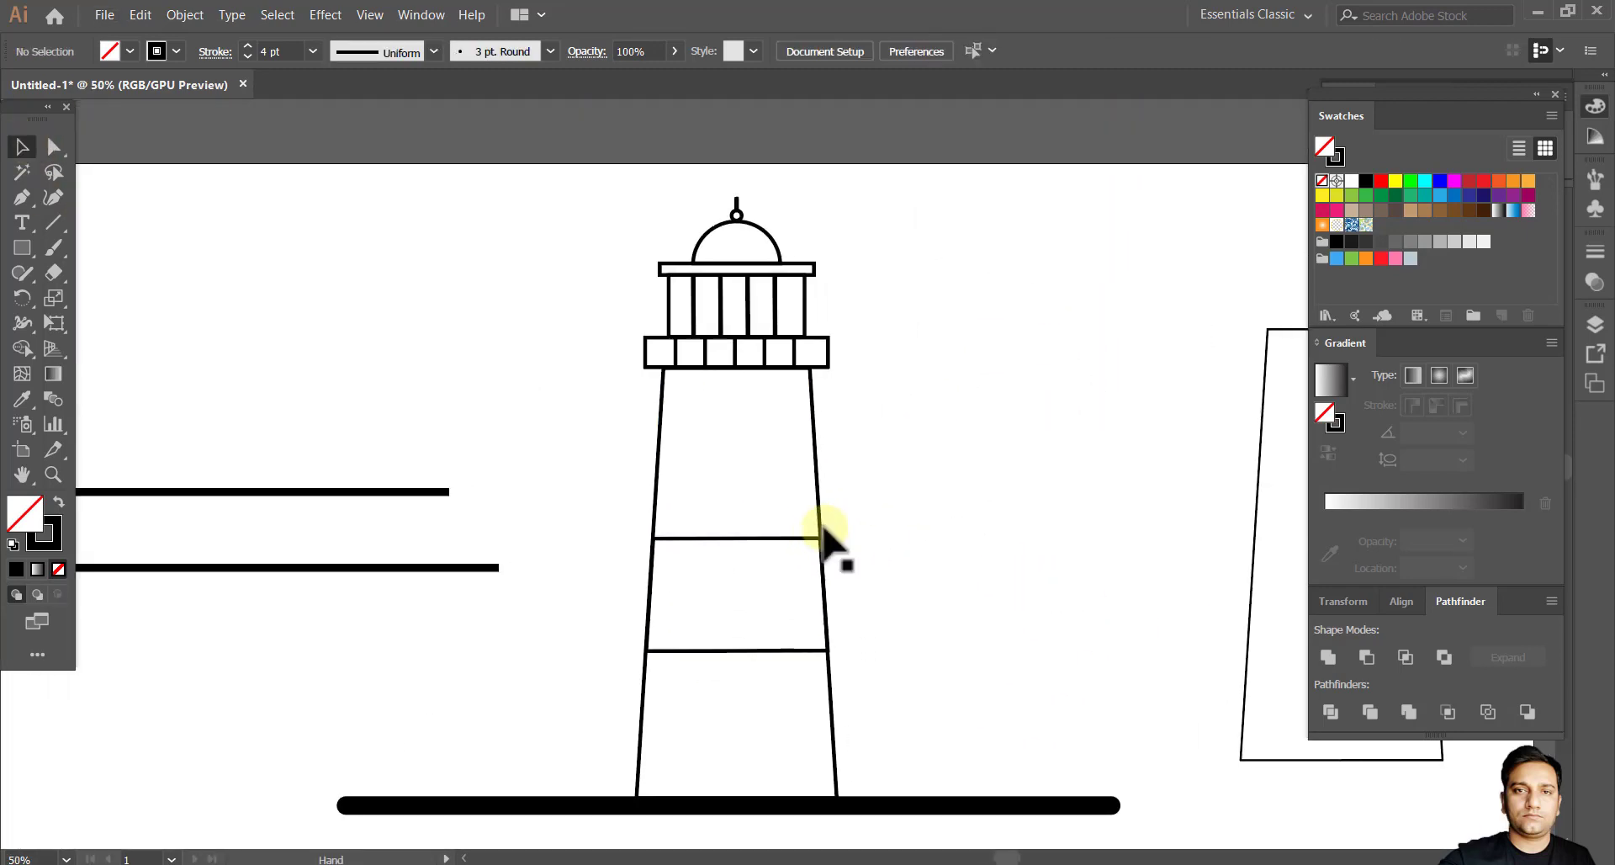
pyautogui.scroll(1, 814, 530)
pyautogui.moveTo(420, 331); pyautogui.dragTo(430, 492)
pyautogui.click(22, 147)
pyautogui.scroll(3, 465, 344)
pyautogui.click(943, 562)
pyautogui.moveTo(1017, 592); pyautogui.dragTo(857, 496)
pyautogui.moveTo(232, 378); pyautogui.dragTo(822, 675)
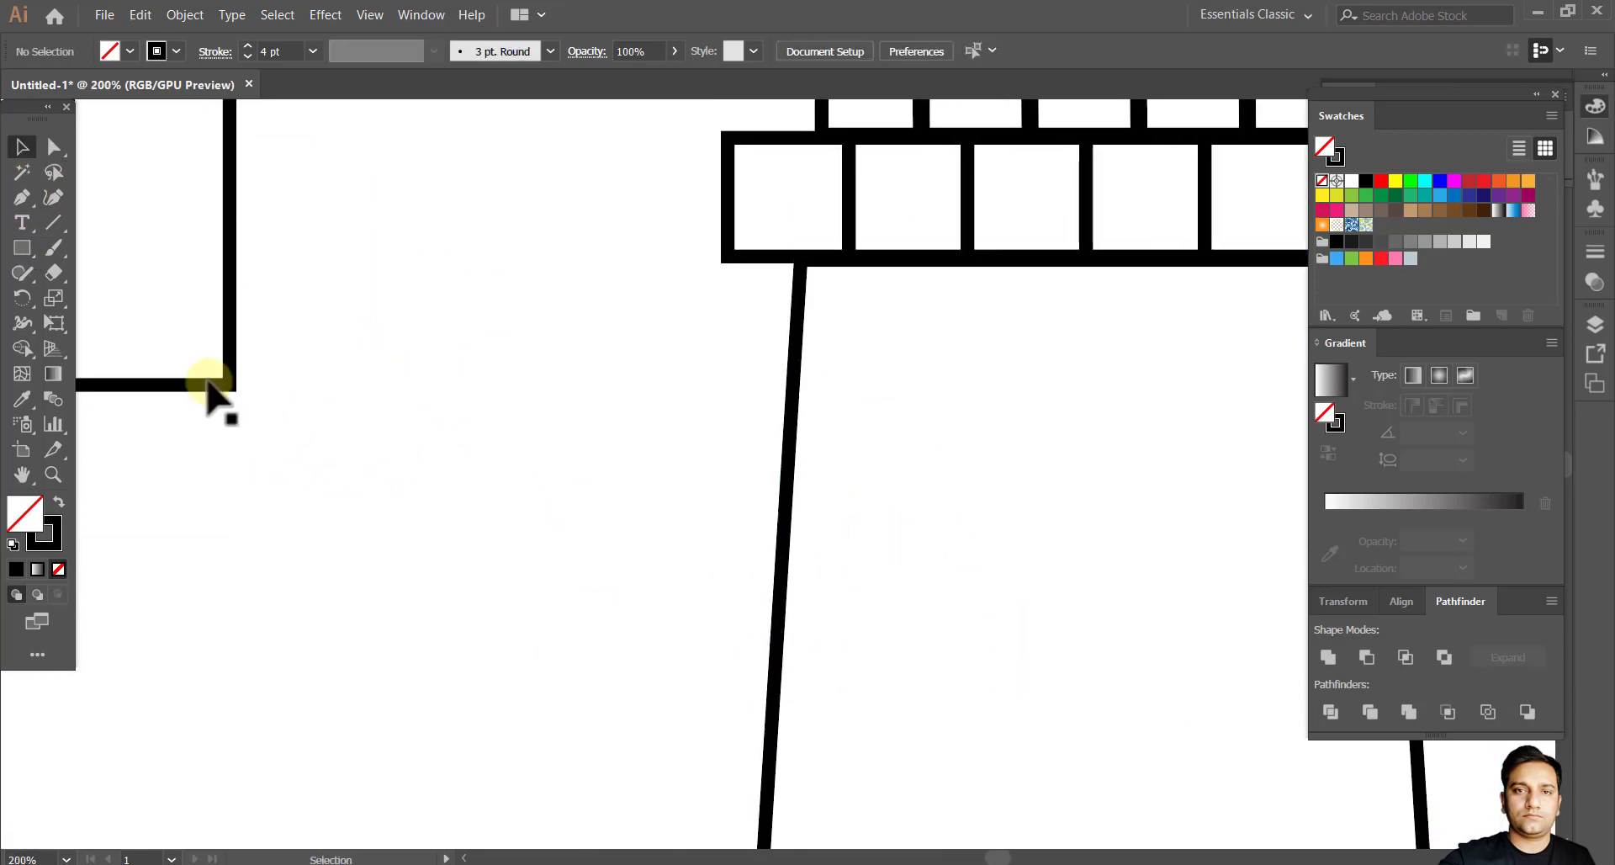
pyautogui.moveTo(428, 738); pyautogui.dragTo(1155, 737)
pyautogui.moveTo(1155, 738); pyautogui.dragTo(813, 631)
# Bring the window rectangle forward in the stacking order.
pyautogui.rightClick(812, 499)
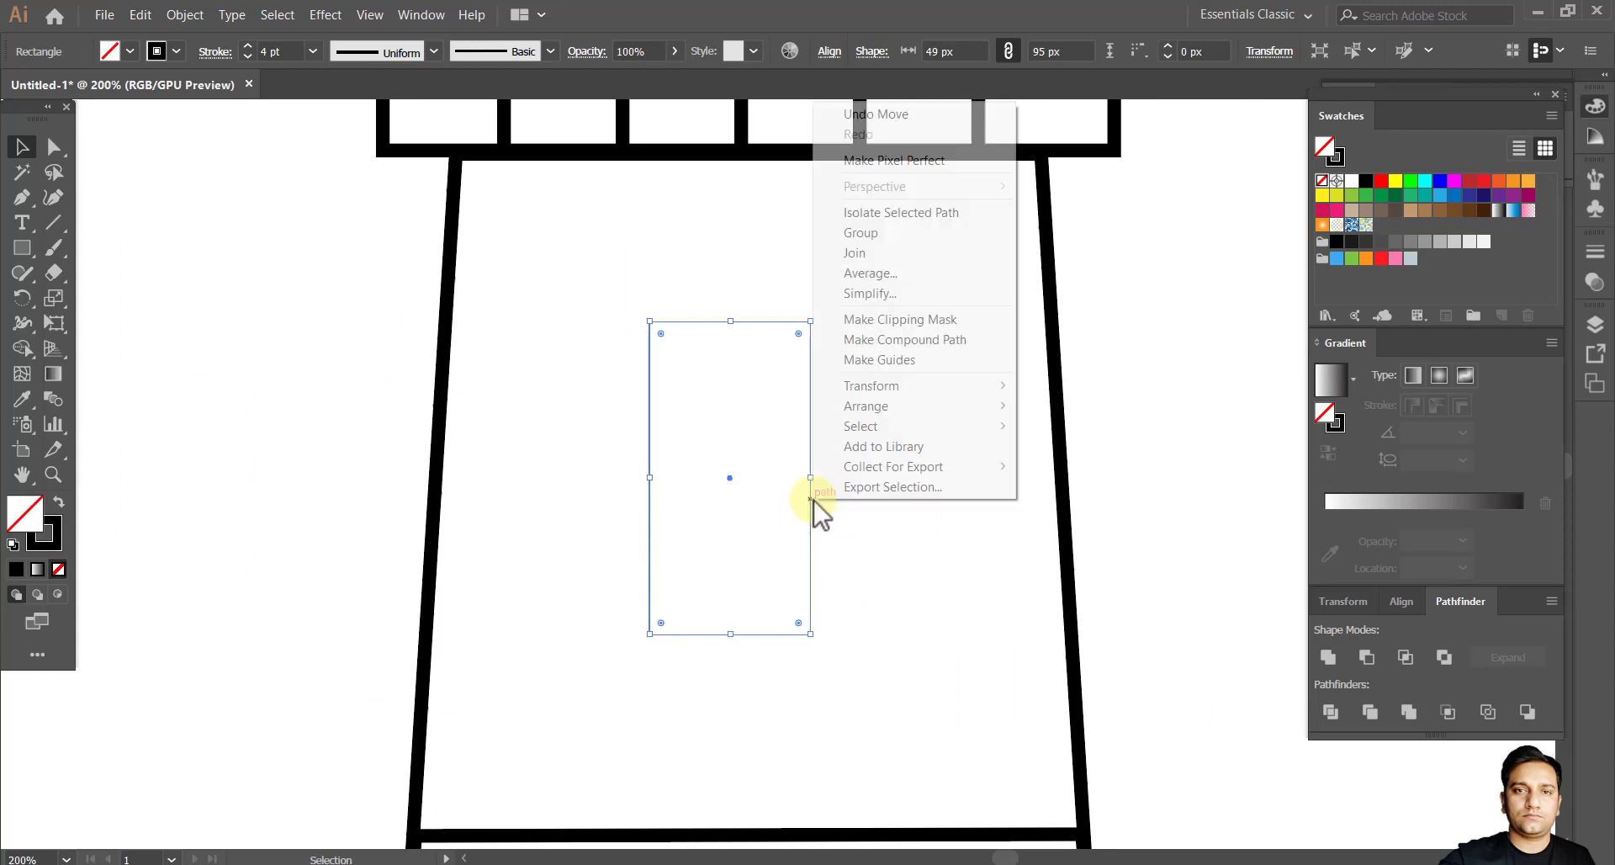
pyautogui.moveTo(925, 406)
pyautogui.click(1070, 424)
pyautogui.click(1158, 530)
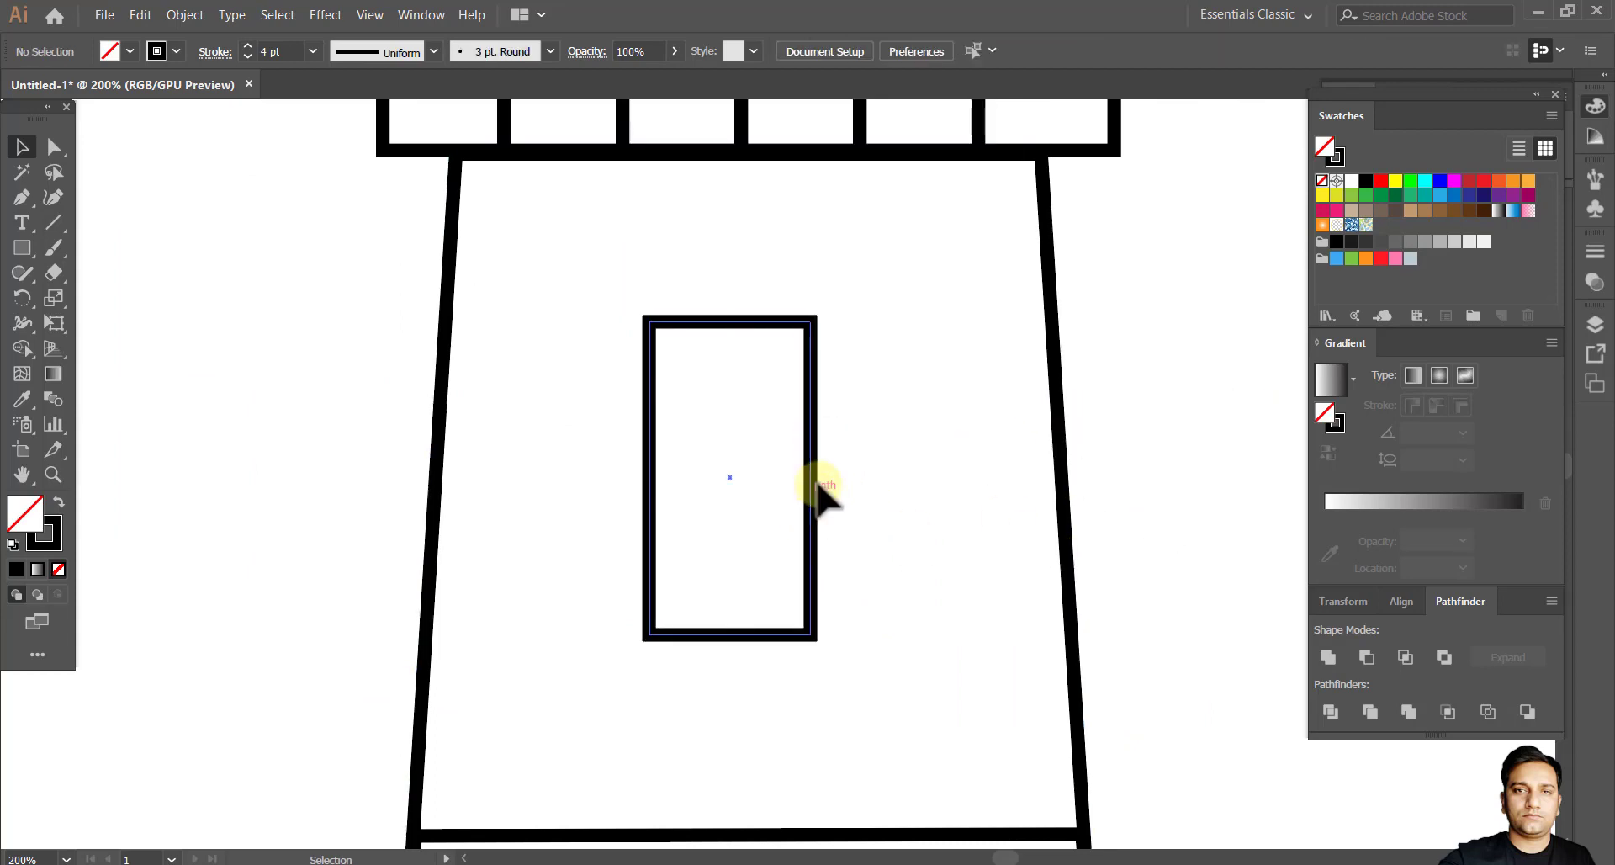
# Shorten the window rectangle and round its two upper corners to about 24.7 px, forming an arch.
pyautogui.moveTo(833, 481); pyautogui.dragTo(834, 482)
pyautogui.moveTo(834, 312); pyautogui.dragTo(801, 376)
pyautogui.moveTo(802, 499); pyautogui.dragTo(833, 467)
pyautogui.click(53, 146)
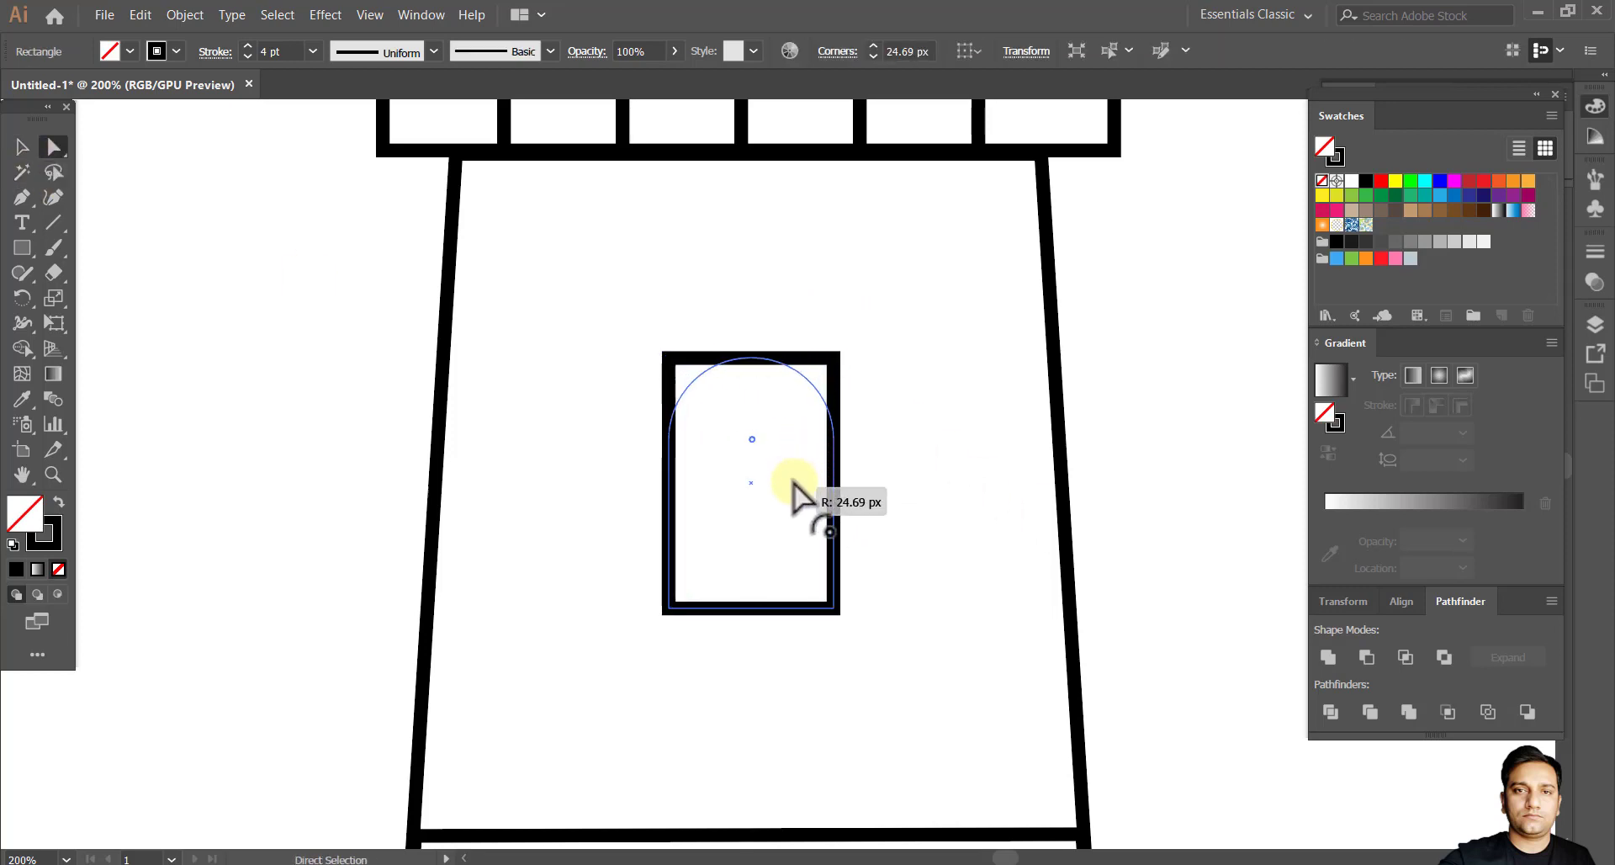
pyautogui.moveTo(792, 479); pyautogui.dragTo(793, 480)
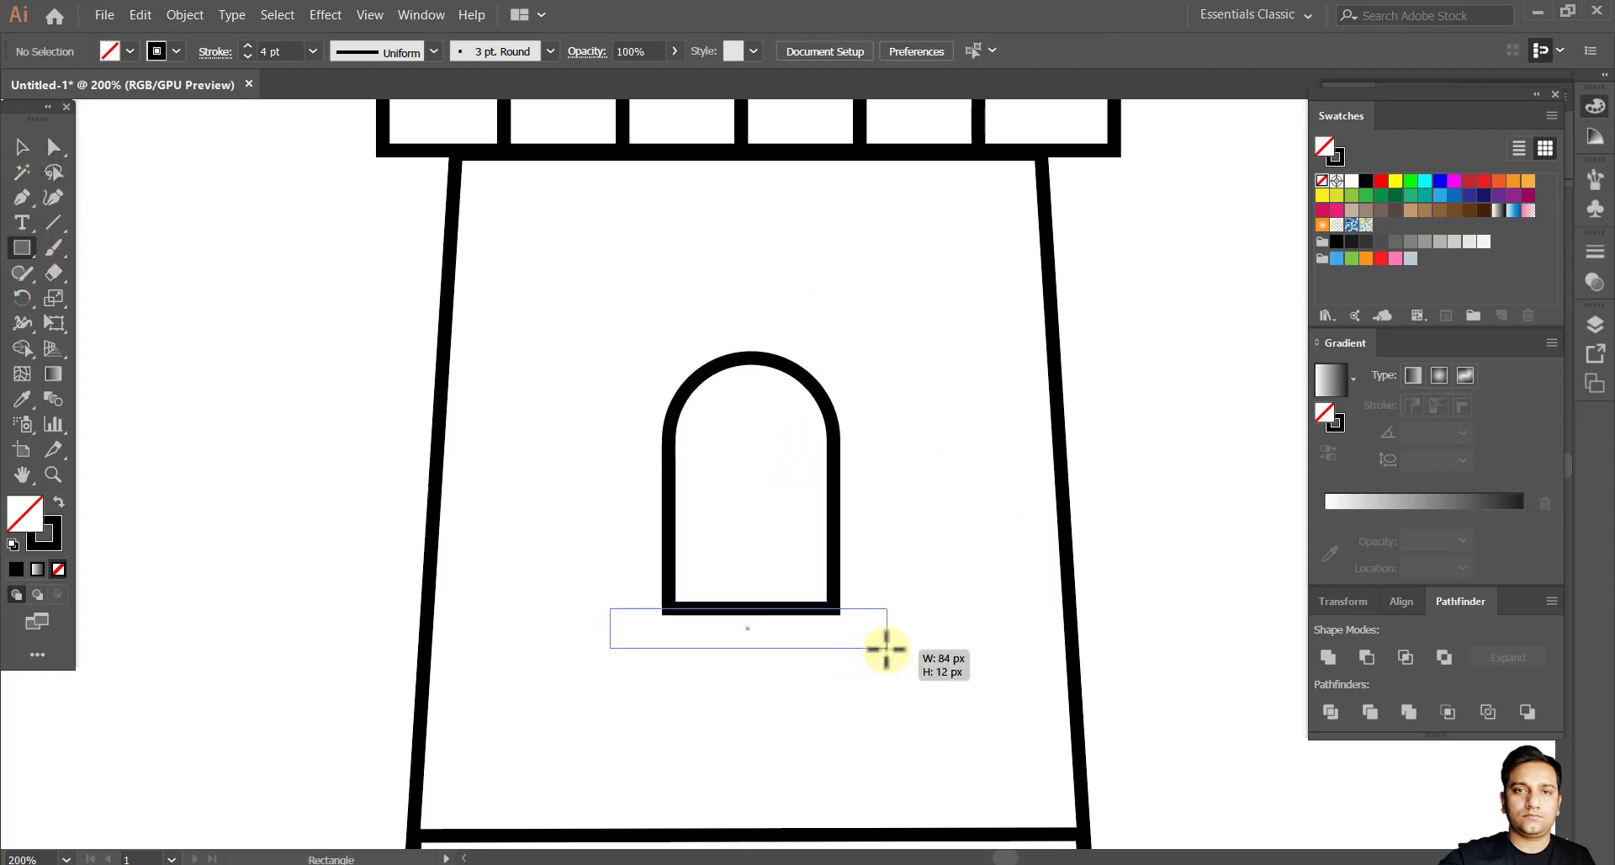
# Draw a 90 × 12 px sill under the arched window with a black fill and no stroke.
pyautogui.moveTo(886, 648); pyautogui.dragTo(907, 648)
pyautogui.click(130, 51)
pyautogui.click(29, 148)
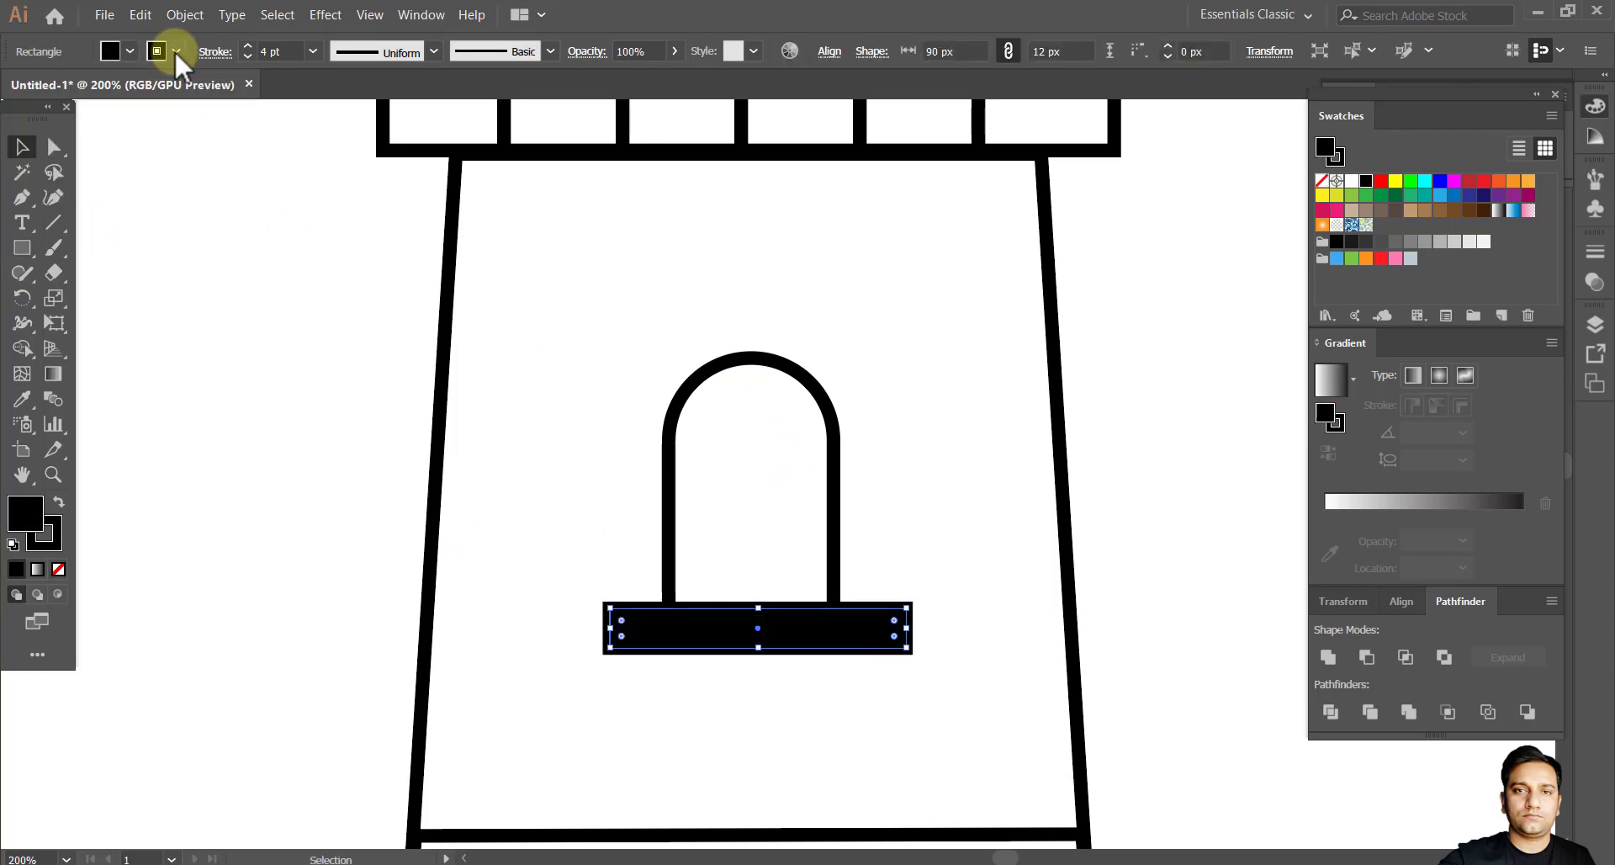
pyautogui.click(175, 52)
pyautogui.click(14, 86)
pyautogui.press('Escape')
# Round the sill's corners to 6 px and center the sill and window horizontally on each other.
pyautogui.press('a')
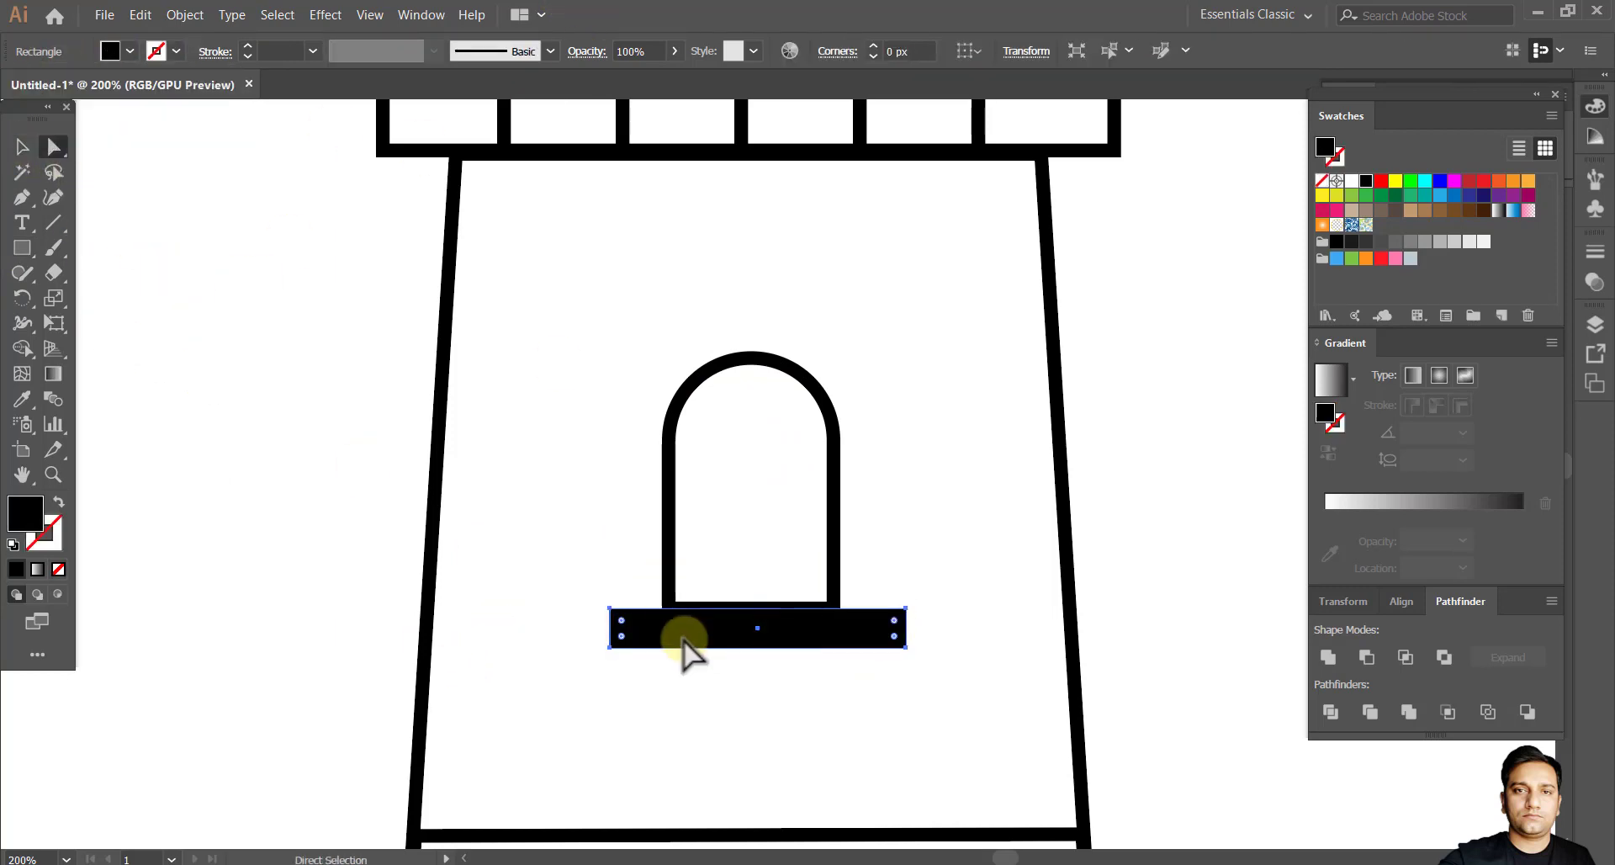
pyautogui.moveTo(673, 664); pyautogui.dragTo(673, 665)
pyautogui.press('v')
pyautogui.keyDown('shift'); pyautogui.click(831, 595); pyautogui.keyUp('shift')
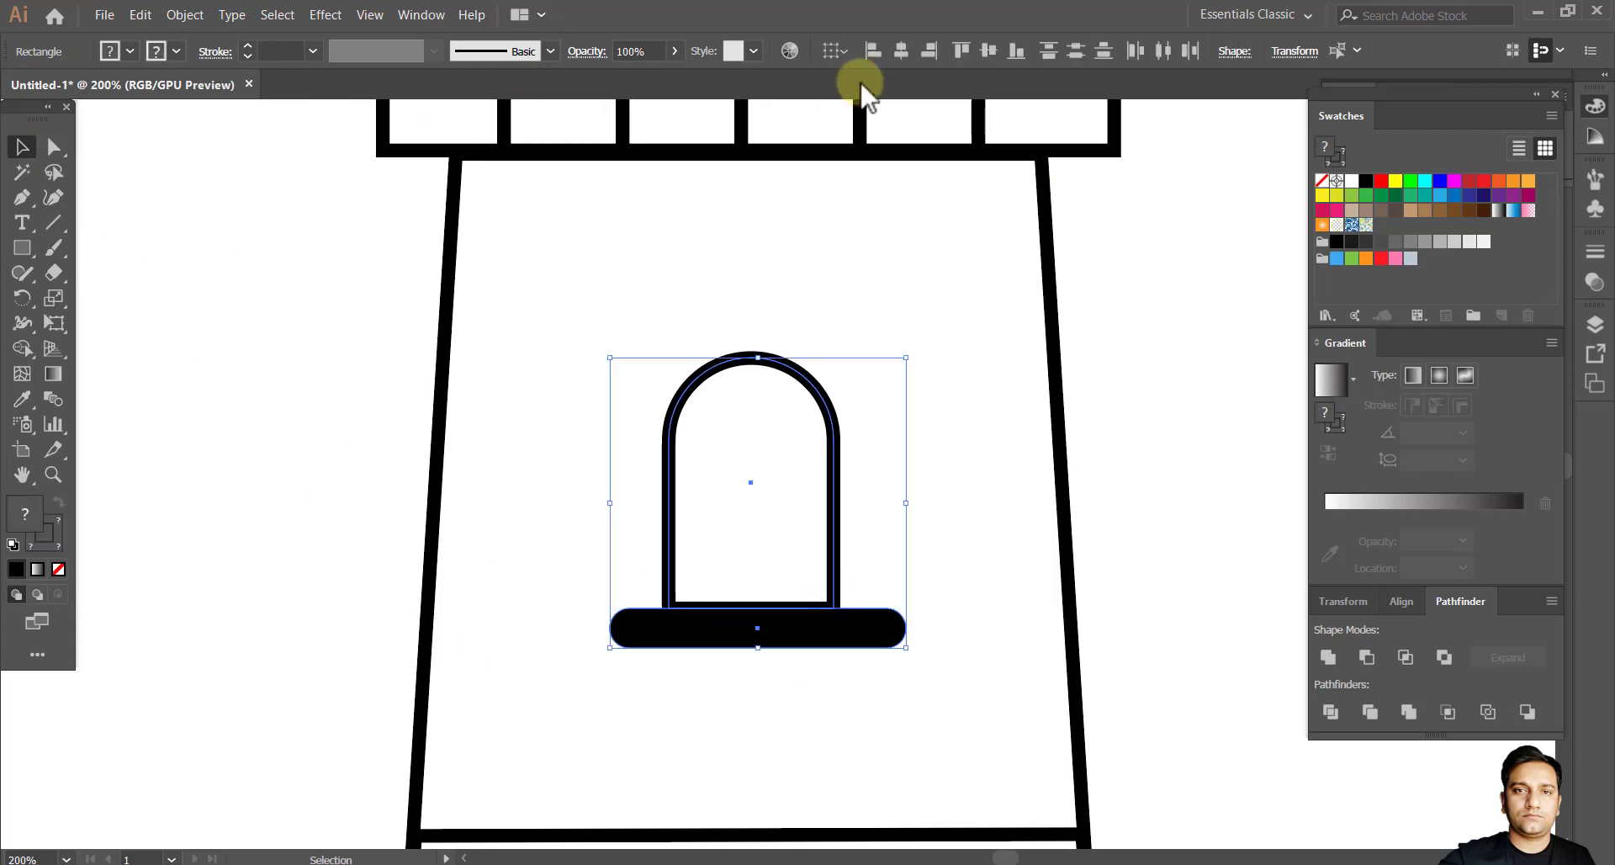
pyautogui.click(907, 53)
pyautogui.click(1175, 543)
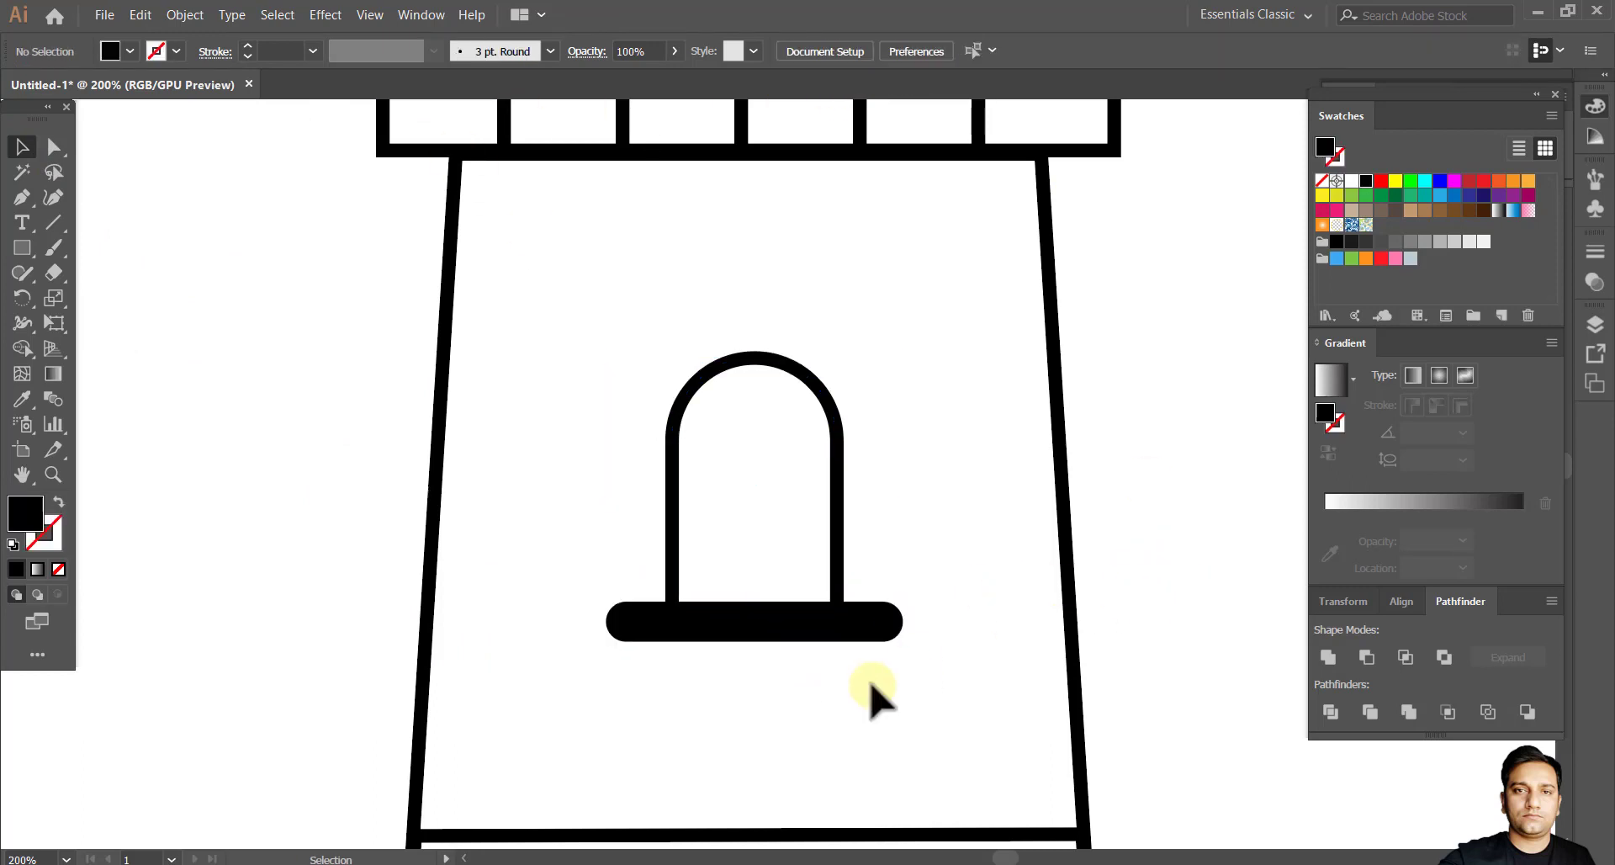
# Narrow the window sill to 82 px and center it horizontally with the window again.
pyautogui.scroll(3, 768, 667)
pyautogui.moveTo(1127, 602); pyautogui.dragTo(1069, 599)
pyautogui.scroll(-3, 1043, 619)
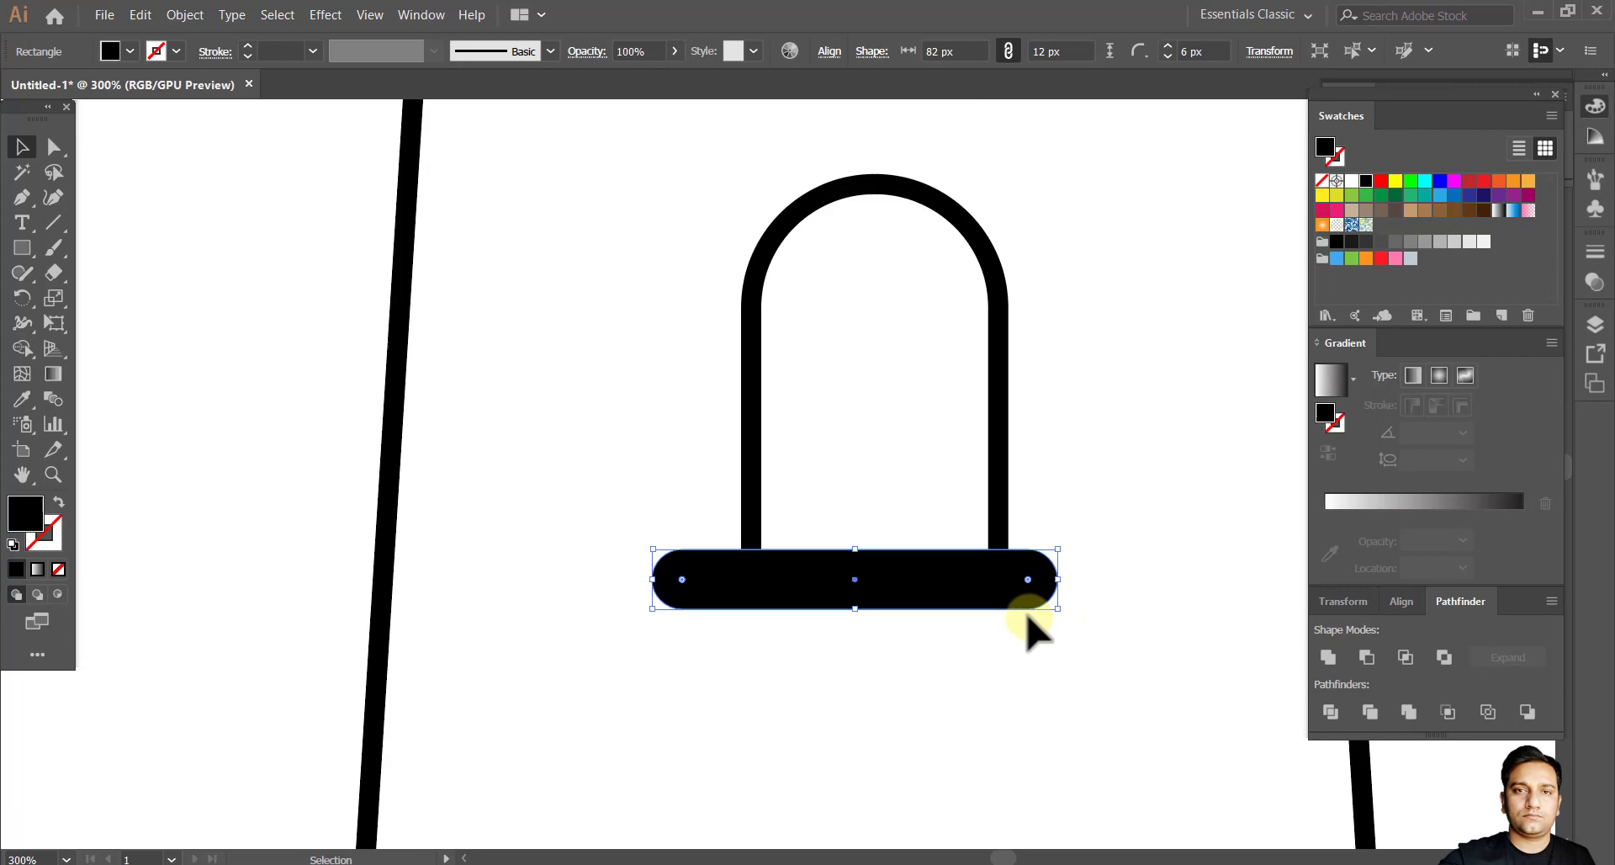
pyautogui.keyDown('shift'); pyautogui.click(1004, 532); pyautogui.keyUp('shift')
pyautogui.click(901, 51)
pyautogui.click(665, 706)
pyautogui.scroll(-3, 664, 706)
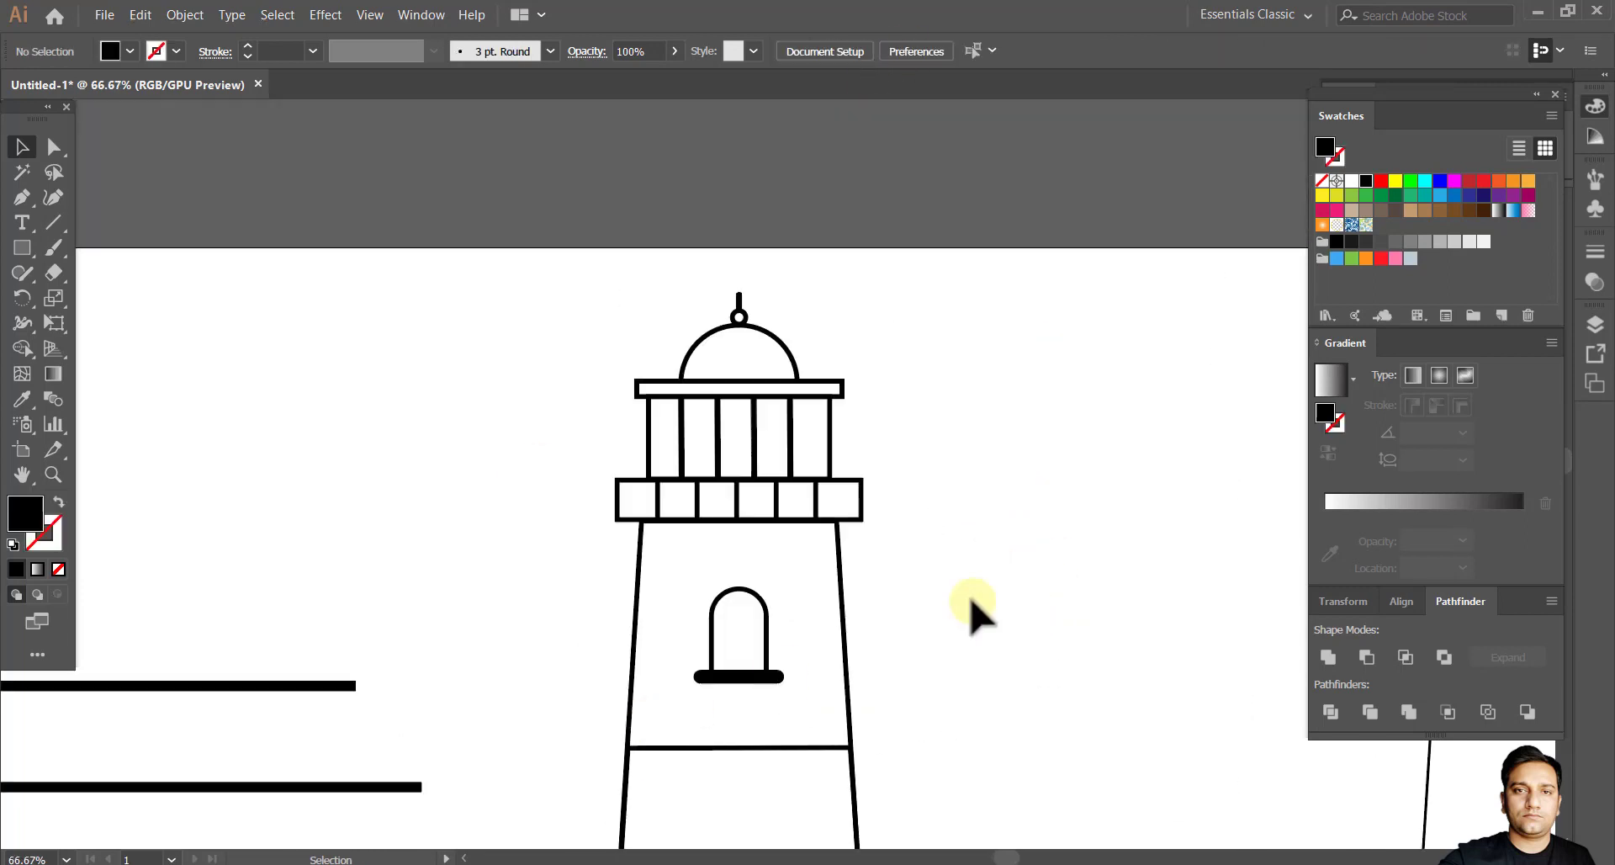
# Draw a black 104 × 104 px circle in the empty area to the right of the tower.
pyautogui.moveTo(878, 737); pyautogui.dragTo(905, 487)
pyautogui.moveTo(763, 701); pyautogui.dragTo(767, 641)
pyautogui.moveTo(814, 580); pyautogui.dragTo(570, 534)
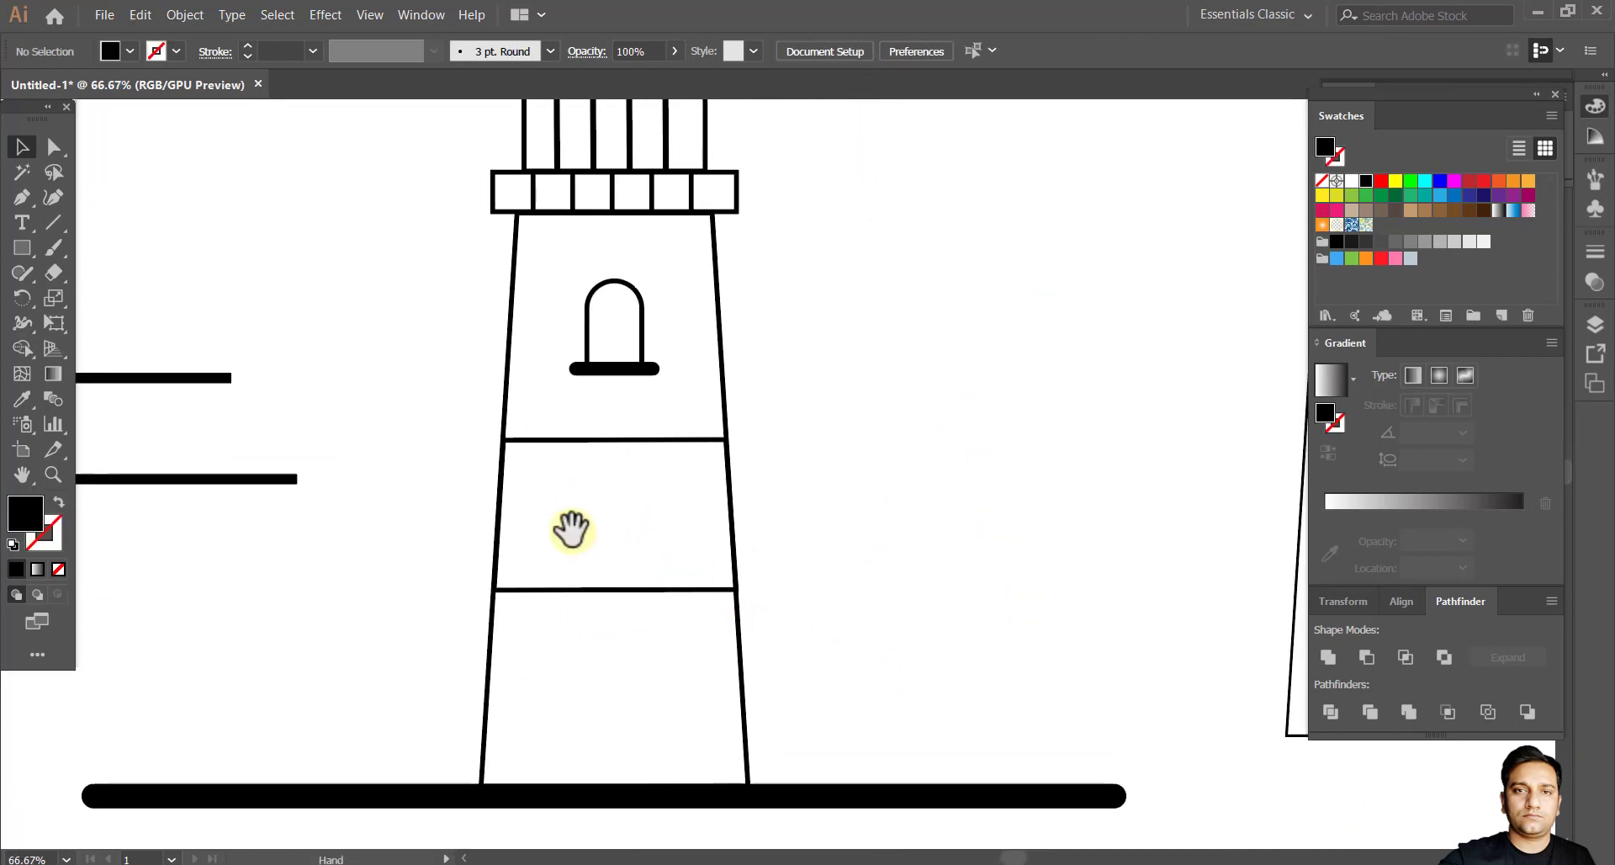
pyautogui.moveTo(22, 248); pyautogui.dragTo(93, 295)
pyautogui.moveTo(1008, 518); pyautogui.dragTo(817, 476)
pyautogui.moveTo(644, 536); pyautogui.dragTo(759, 649)
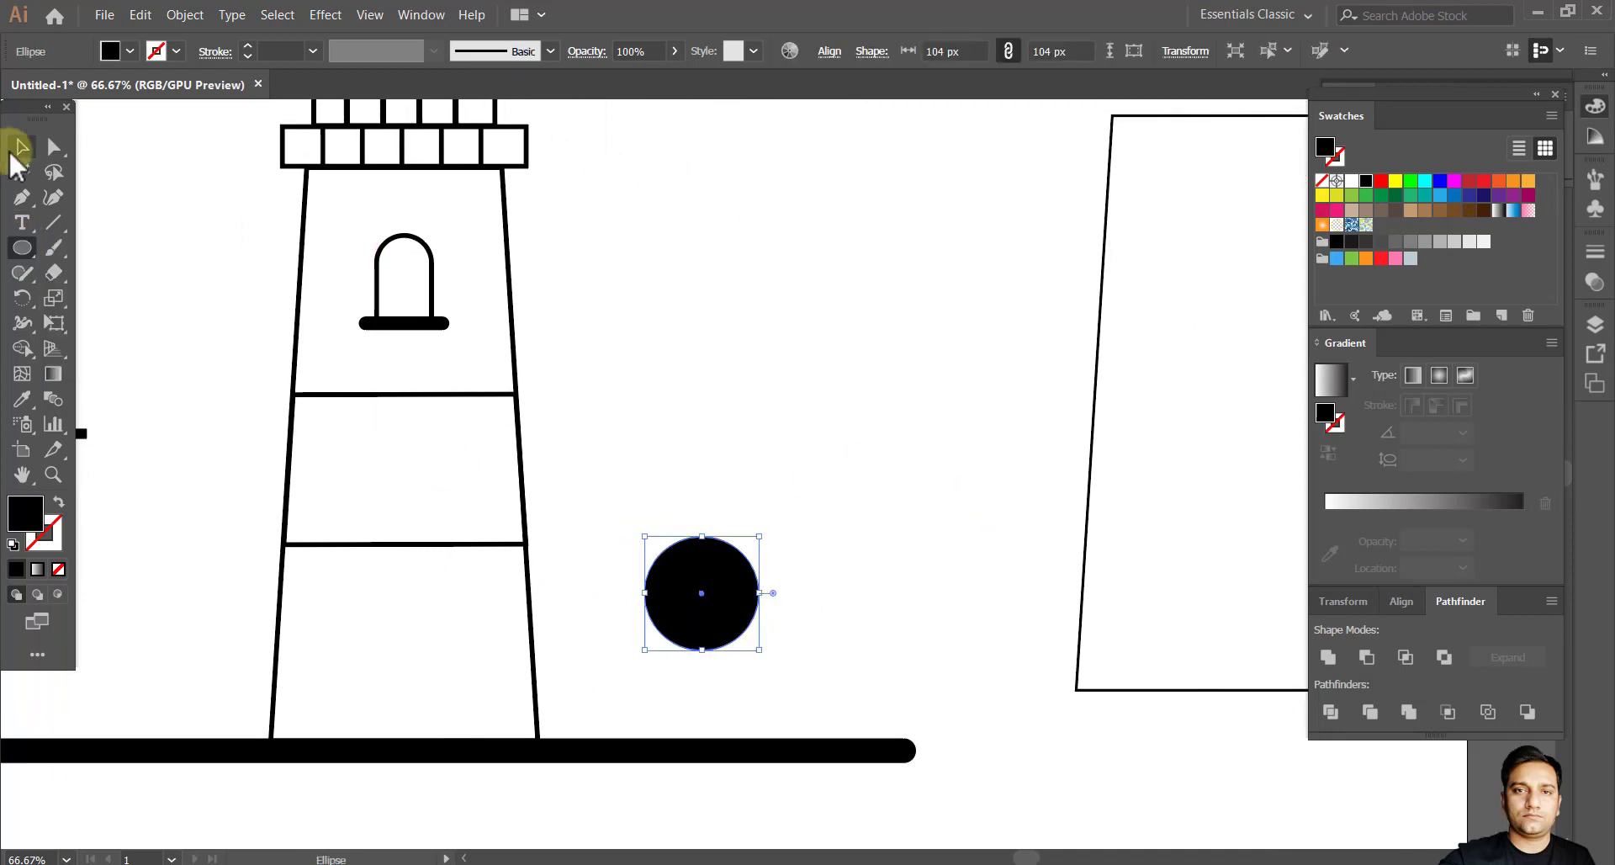
# Cover the circle's lower part with a rectangle and subtract it with Minus Front to leave a half-circle.
pyautogui.moveTo(22, 247); pyautogui.dragTo(93, 274)
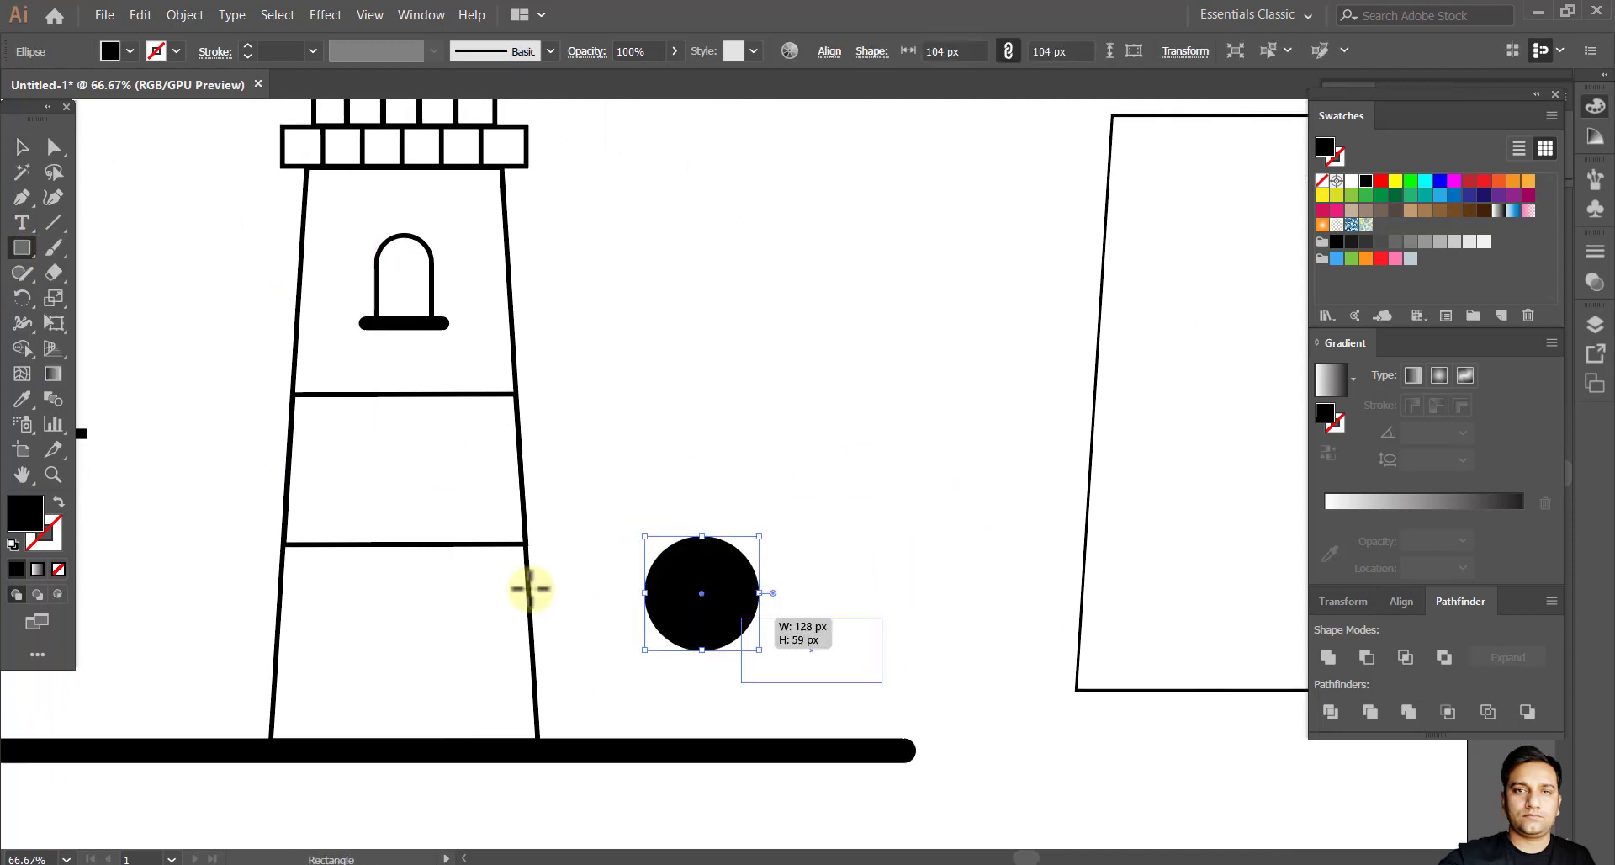
pyautogui.moveTo(529, 589); pyautogui.dragTo(554, 588)
pyautogui.keyDown('shift'); pyautogui.click(701, 557); pyautogui.keyUp('shift')
pyautogui.click(1367, 656)
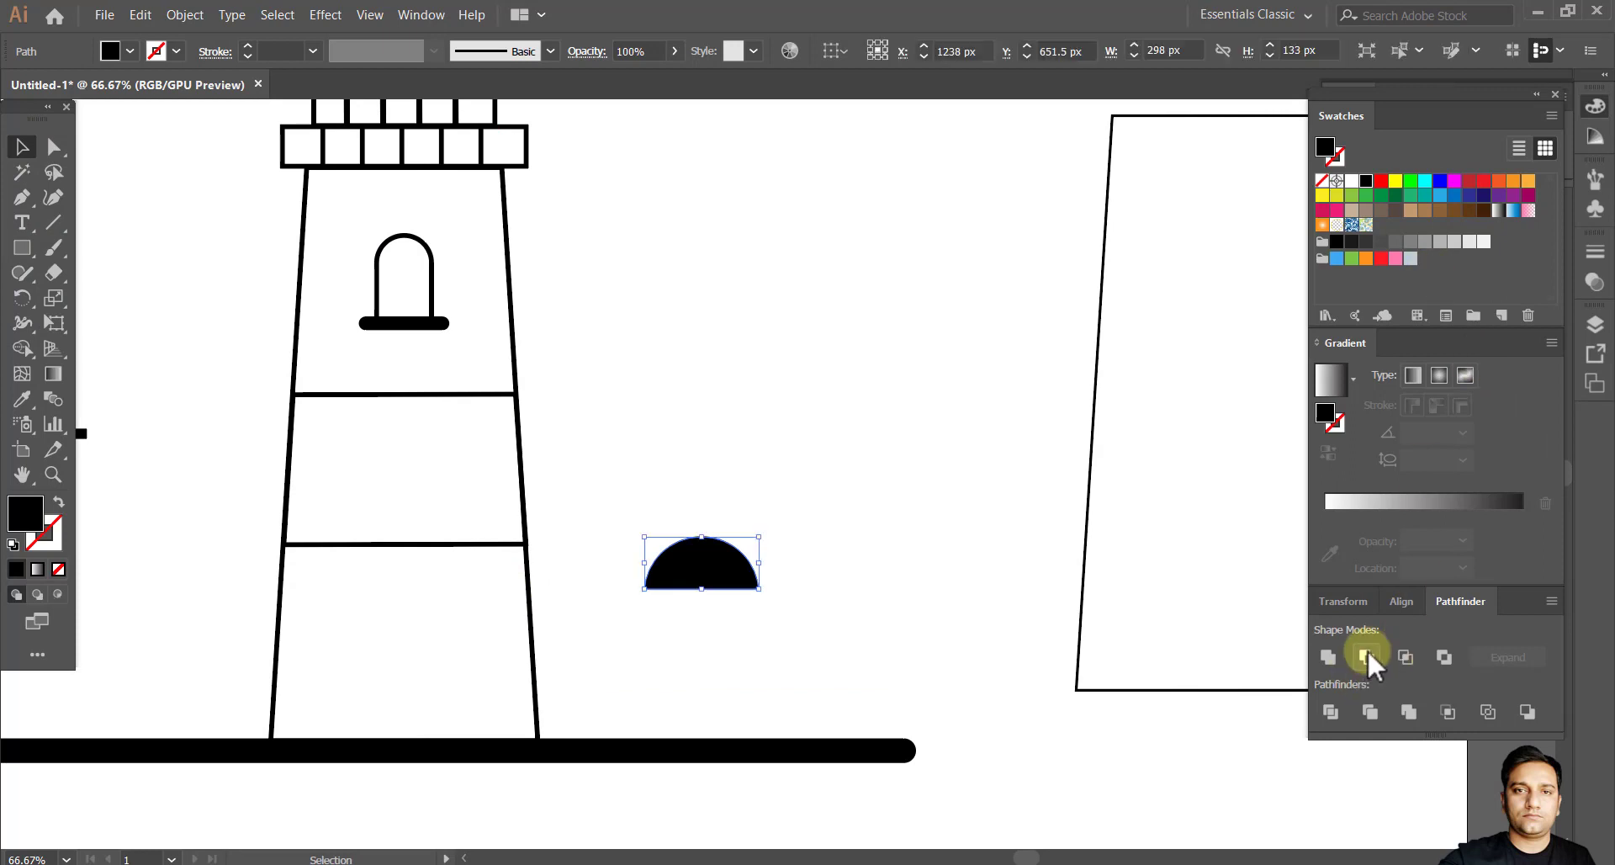
# Place the half-circle on the ground bar beside the tower and scale it to about 79 × 37 px.
pyautogui.moveTo(702, 572); pyautogui.dragTo(614, 782)
pyautogui.scroll(3, 614, 782)
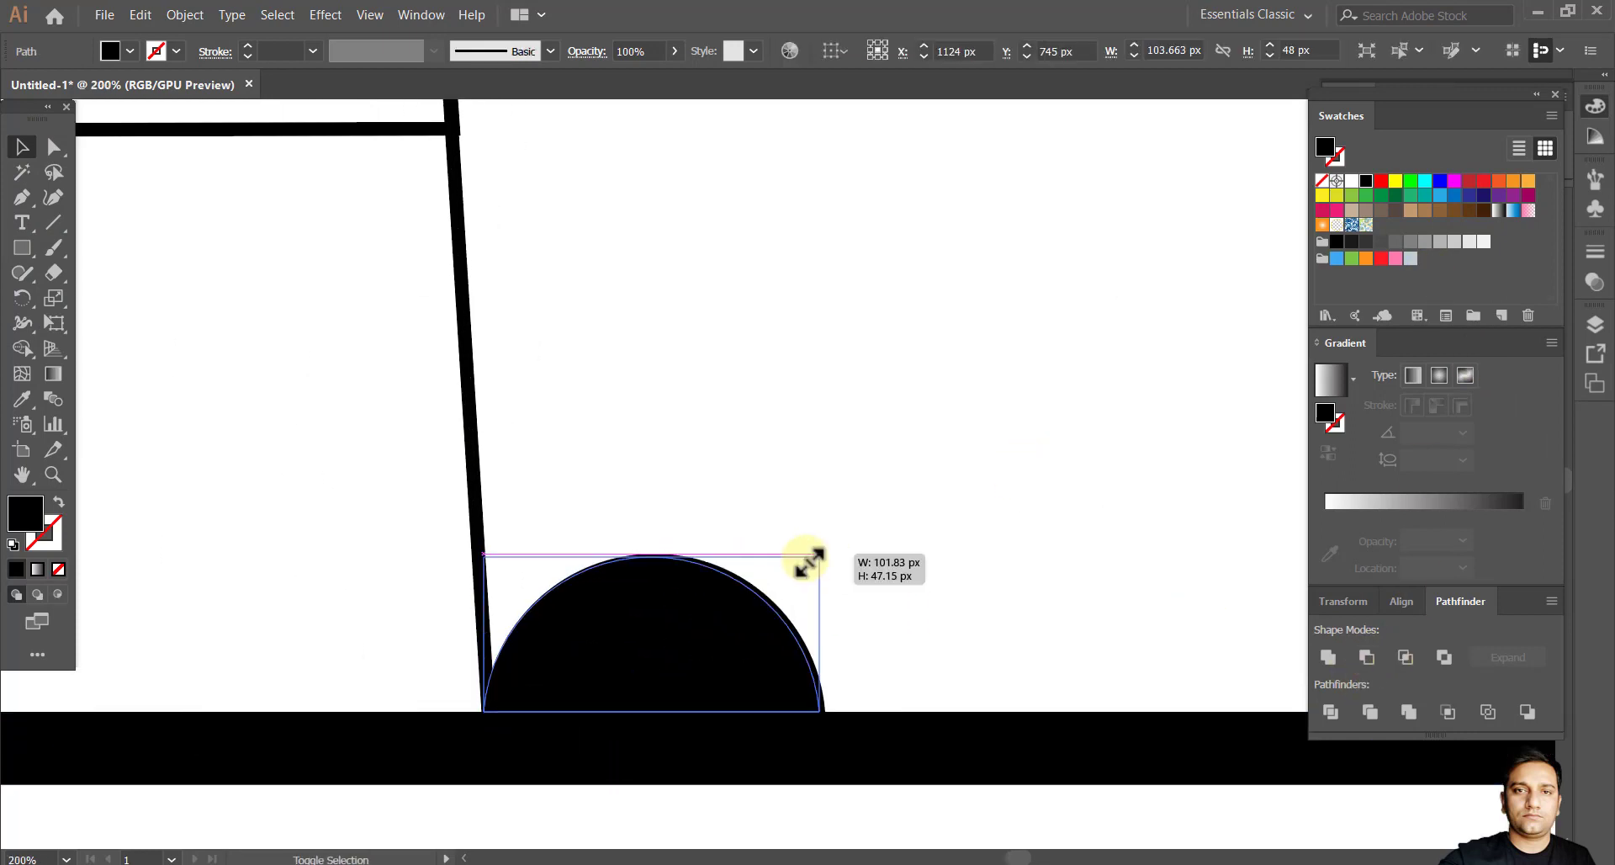
pyautogui.moveTo(809, 560); pyautogui.dragTo(742, 591)
pyautogui.hotkey('ctrl', 'shift', 'a')
# Add a larger half-circle on the ground bar, overlapping the right side of the small one.
pyautogui.moveTo(916, 648); pyautogui.dragTo(1029, 496)
pyautogui.click(728, 603)
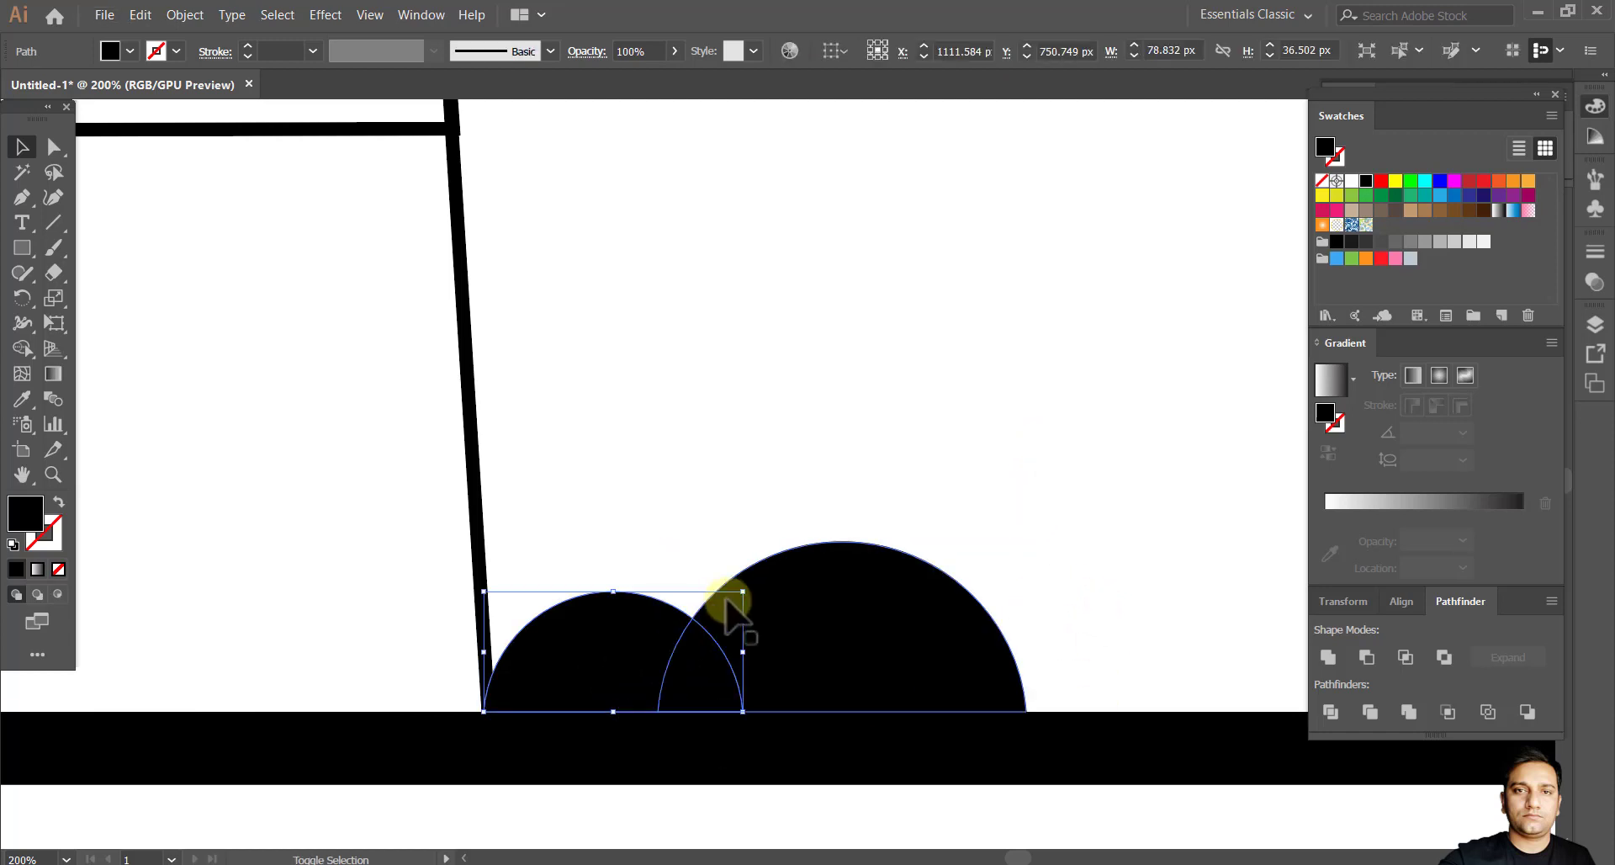
pyautogui.hotkey('ctrl', 'shift', 'a')
# Delete the leftover thick horizontal bands from the empty area left of the tower.
pyautogui.scroll(-2, 728, 589)
pyautogui.moveTo(291, 557); pyautogui.dragTo(753, 696)
pyautogui.click(496, 346)
pyautogui.press('Delete')
# Place a large and a smaller black half-circle in the empty sky to the right of the lighthouse.
pyautogui.moveTo(746, 457); pyautogui.dragTo(285, 418)
pyautogui.moveTo(830, 677); pyautogui.dragTo(921, 737)
pyautogui.moveTo(932, 740); pyautogui.dragTo(956, 257)
pyautogui.moveTo(956, 290); pyautogui.dragTo(808, 252)
pyautogui.moveTo(808, 244); pyautogui.dragTo(798, 286)
pyautogui.moveTo(740, 778); pyautogui.dragTo(860, 309)
pyautogui.click(934, 357)
# Move the smaller half-circle so its flat base lines up with the larger one's, forming a cloud.
pyautogui.scroll(4, 882, 296)
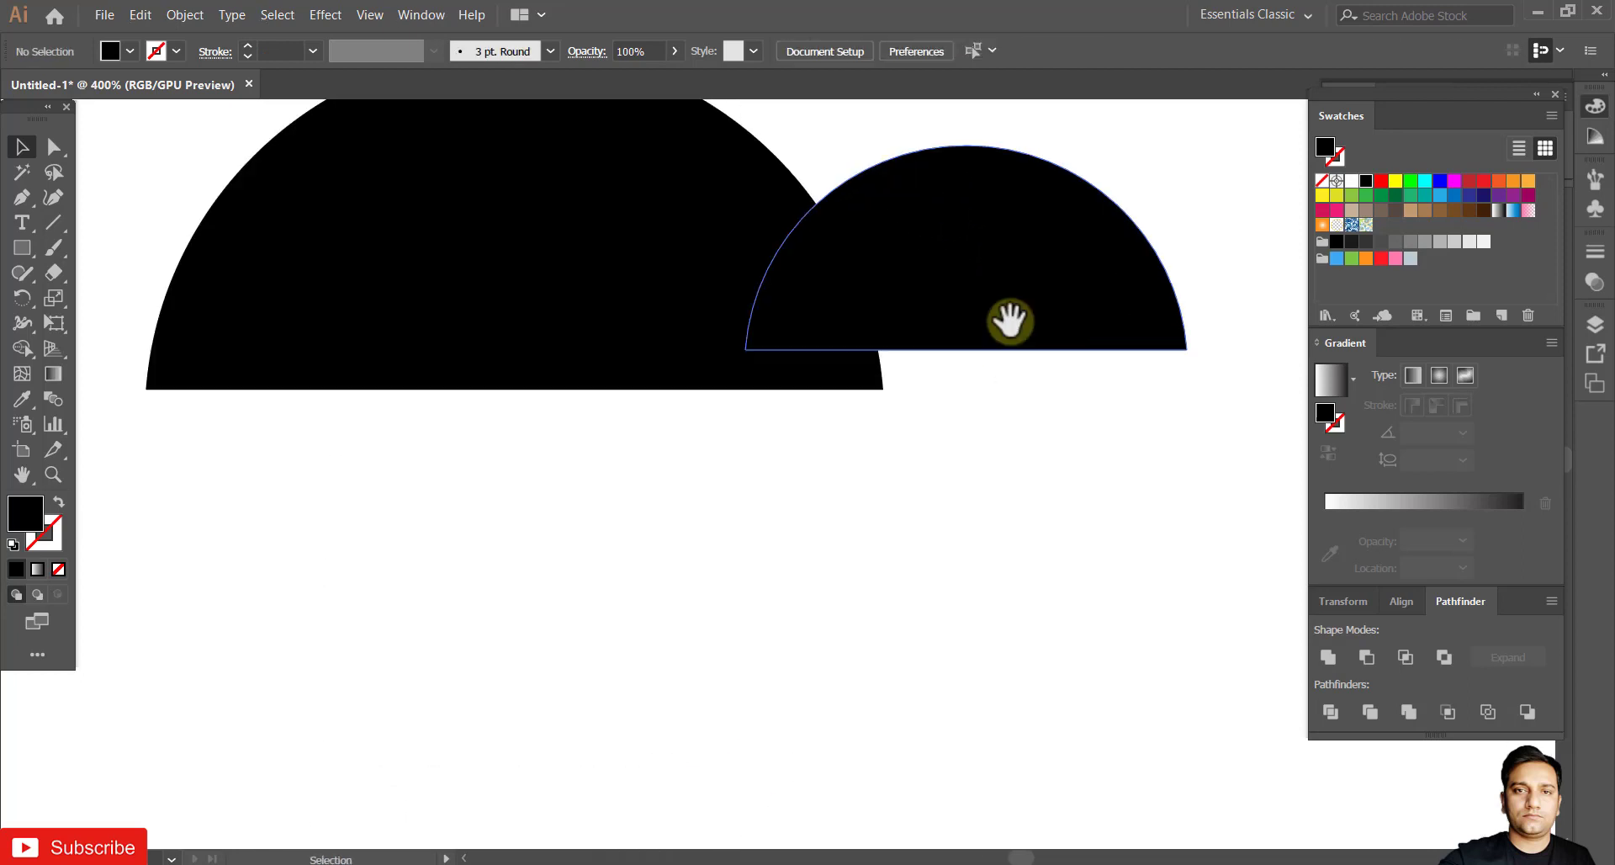
pyautogui.moveTo(1009, 320); pyautogui.dragTo(1003, 526)
pyautogui.moveTo(978, 516); pyautogui.dragTo(969, 555)
pyautogui.click(976, 345)
pyautogui.moveTo(933, 452); pyautogui.dragTo(923, 542)
# Draw a 52 × 52 px circle overlapping the dip between the cloud's two half-circles.
pyautogui.moveTo(22, 247); pyautogui.dragTo(101, 286)
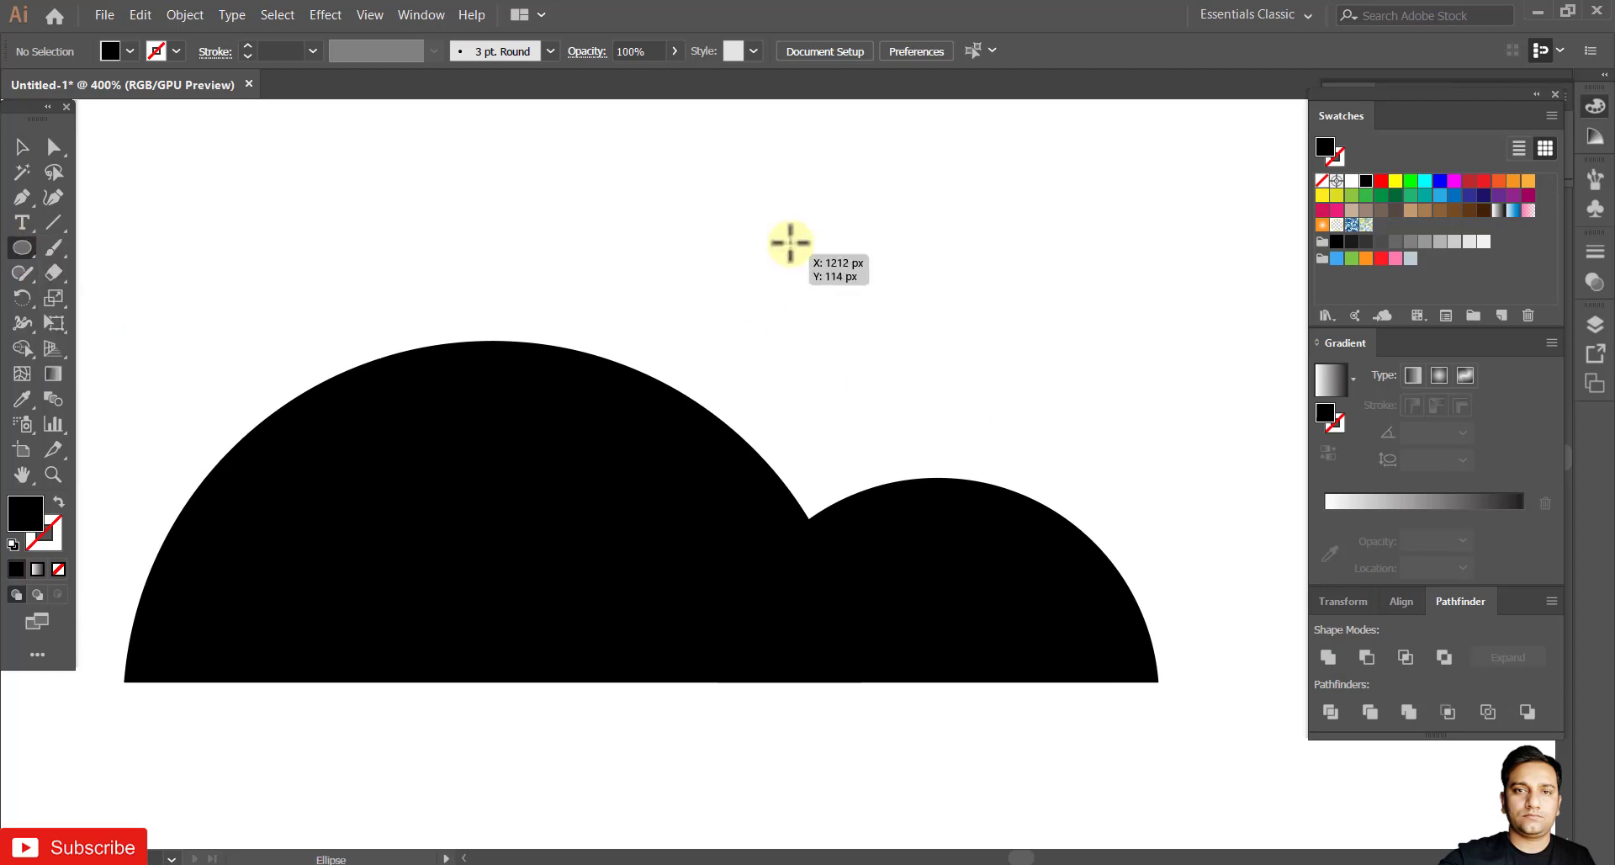
pyautogui.moveTo(739, 180); pyautogui.dragTo(1085, 522)
pyautogui.press('v')
pyautogui.moveTo(811, 436)
pyautogui.mouseDown()
pyautogui.moveTo(685, 622)
pyautogui.moveTo(894, 482)
pyautogui.mouseUp()
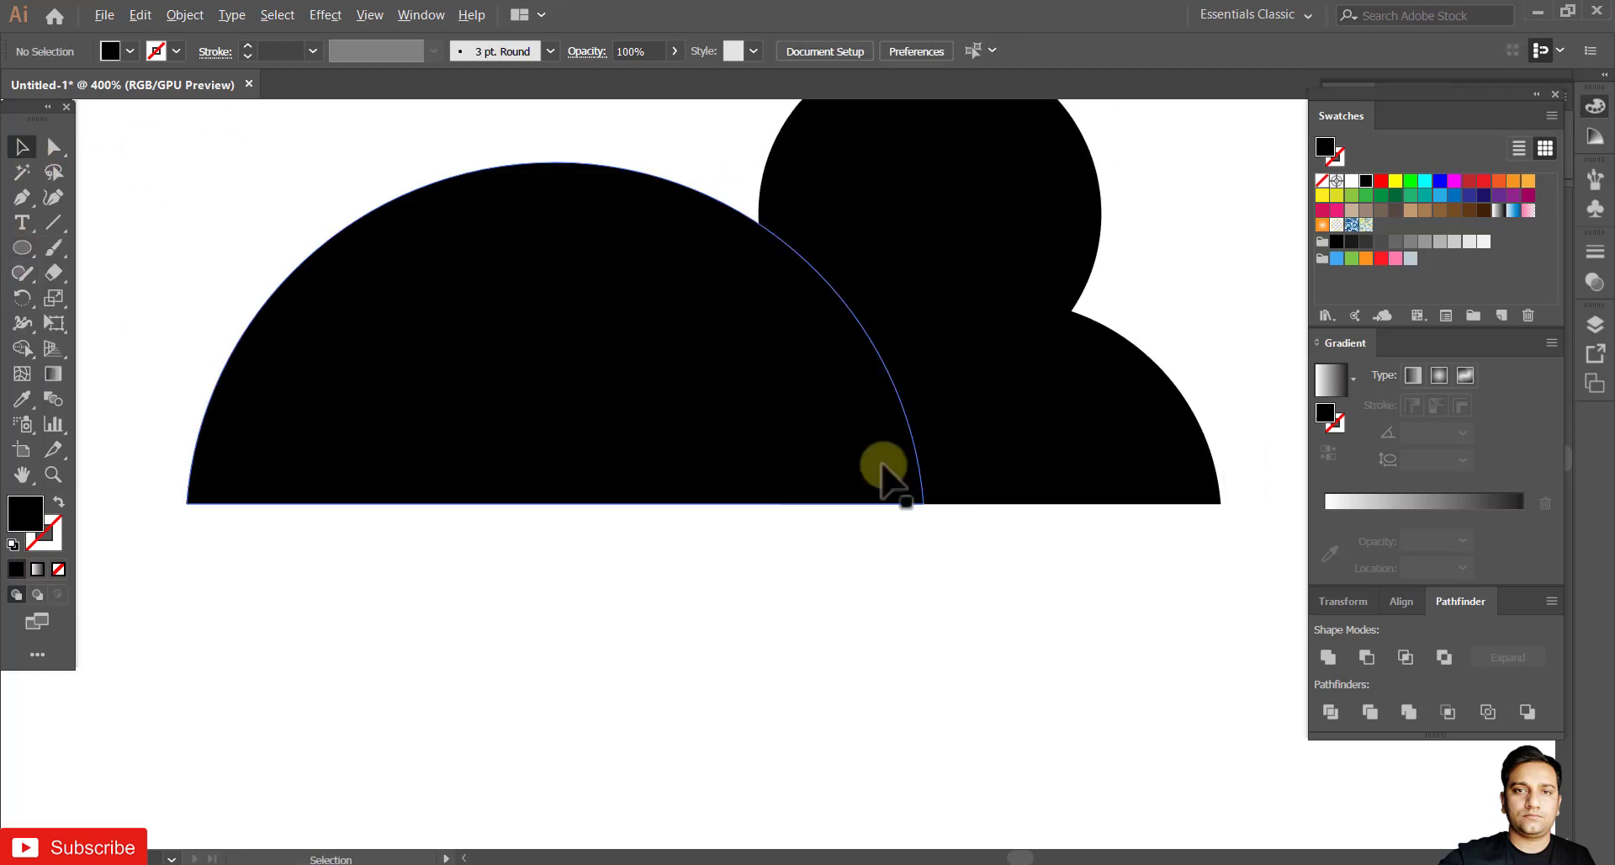
# Give the circle an orange FBB03B fill and a black 1 pt stroke.
pyautogui.click(1366, 259)
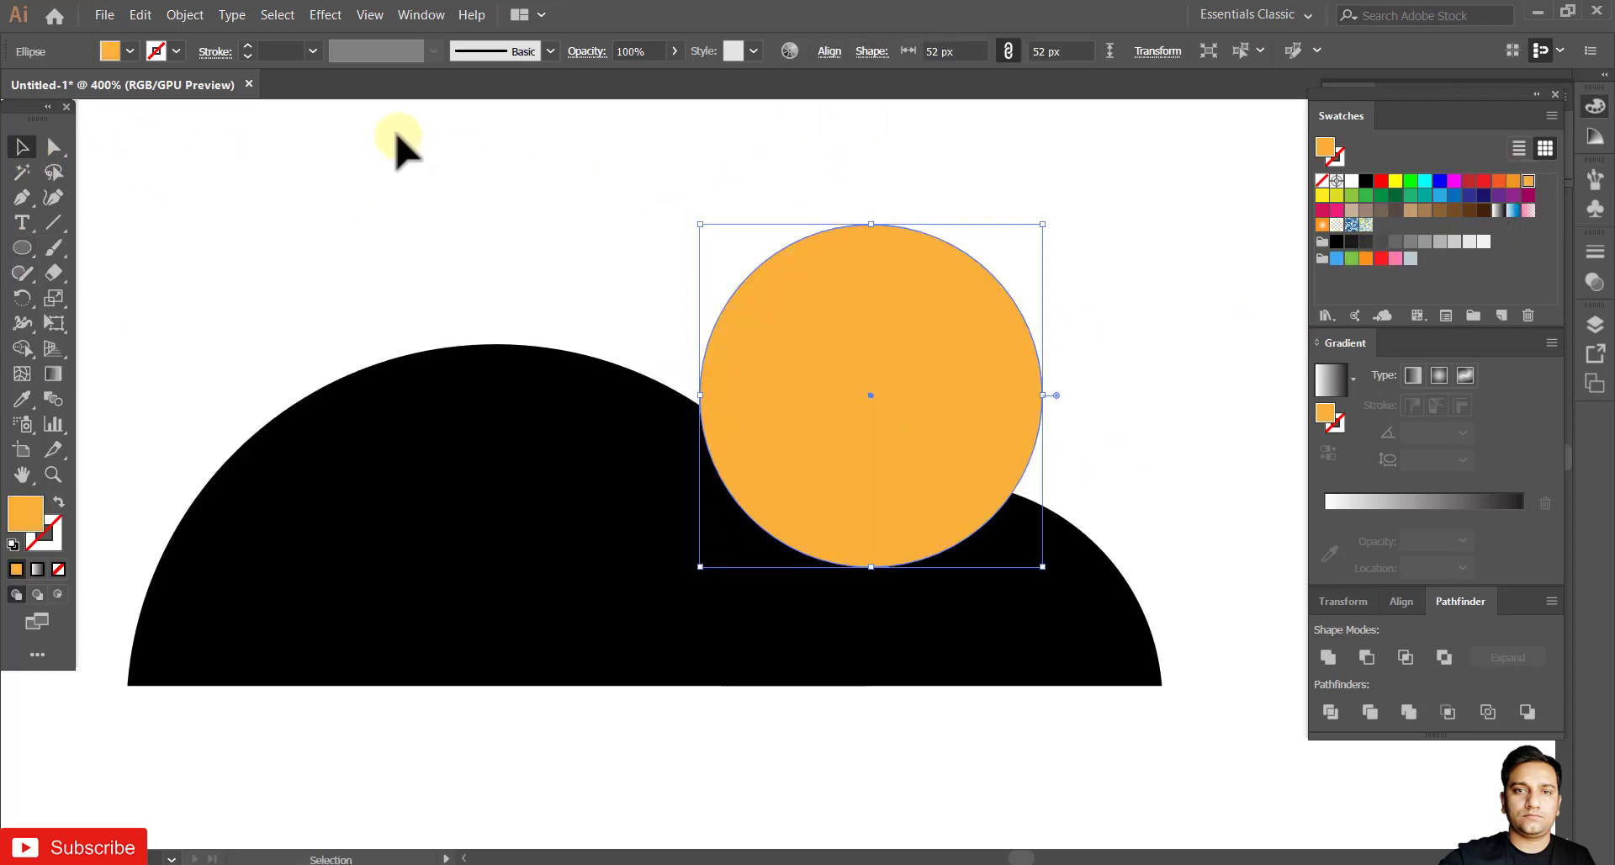
pyautogui.doubleClick(57, 547)
pyautogui.click(606, 493)
pyautogui.click(176, 51)
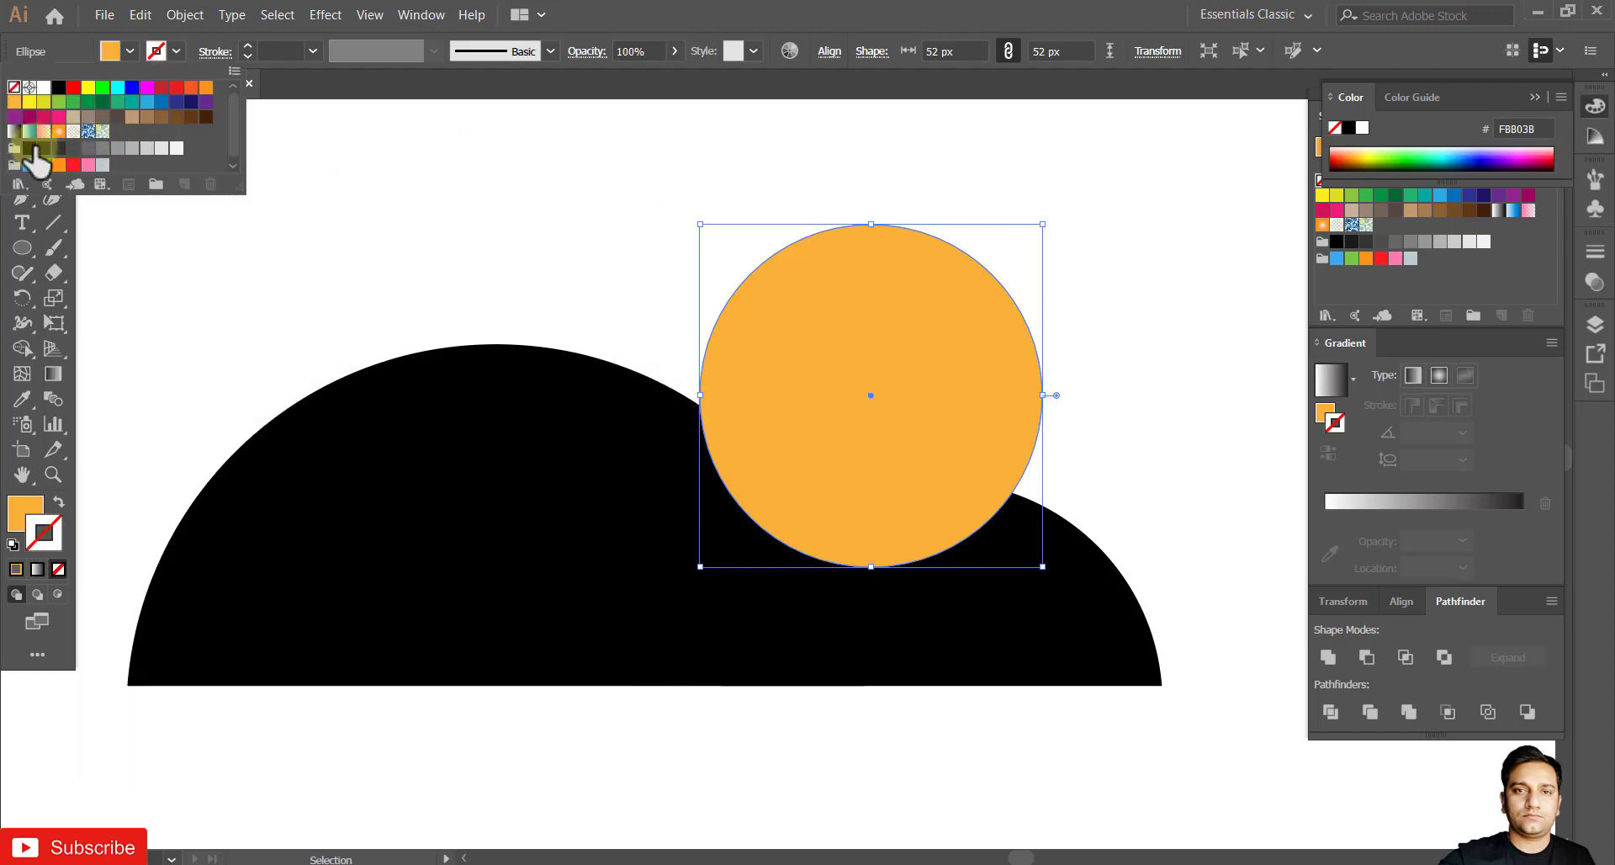
pyautogui.click(32, 149)
pyautogui.click(505, 235)
pyautogui.click(850, 425)
# Send the orange circle behind the cloud's half-circles and shift it slightly.
pyautogui.rightClick(1040, 428)
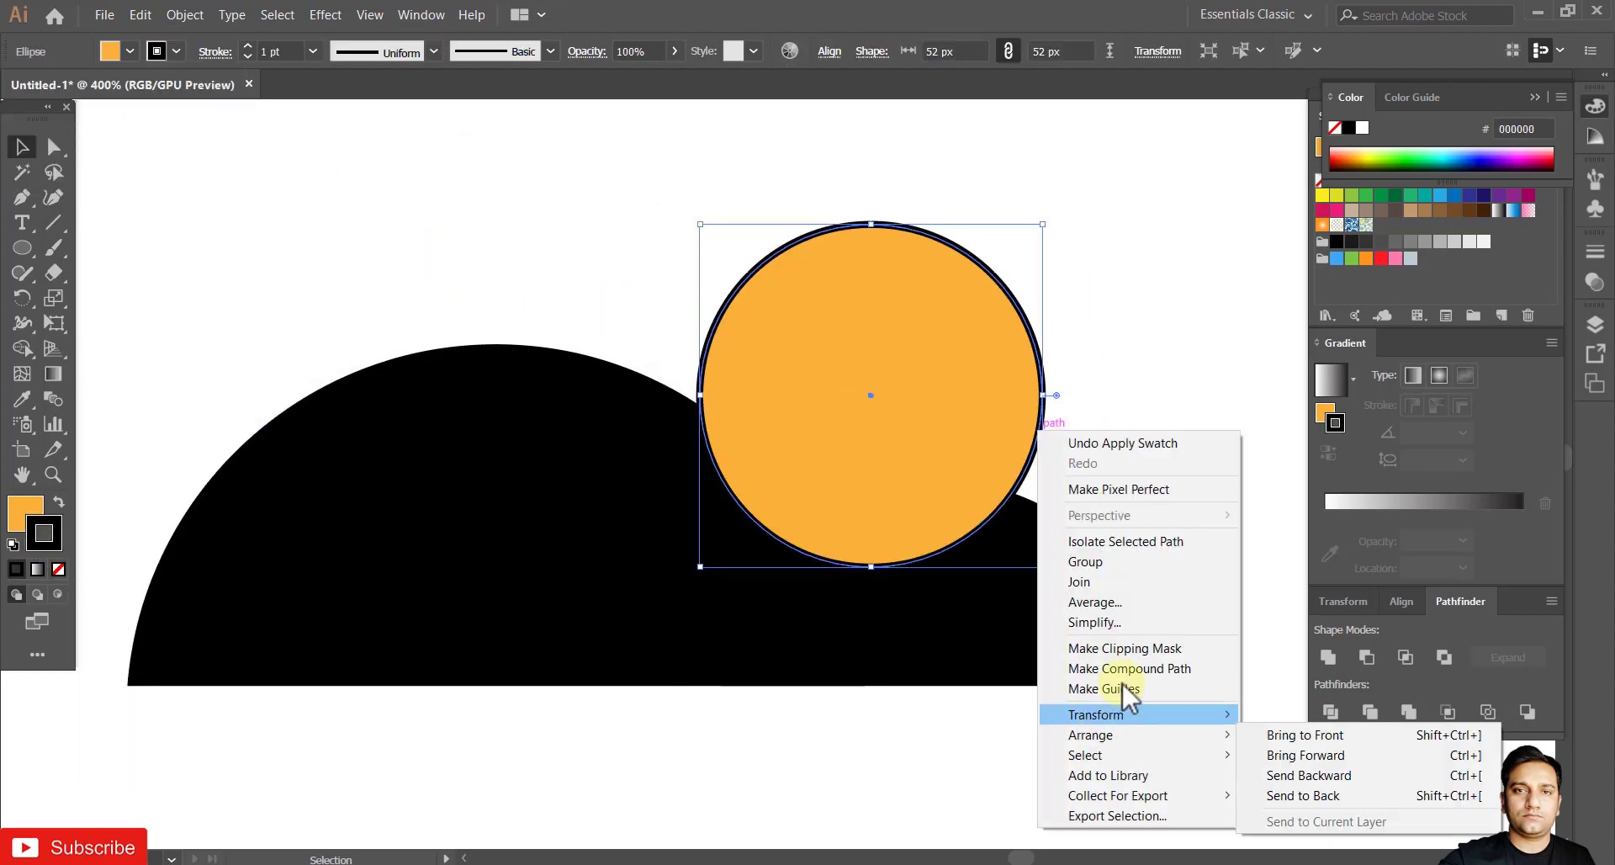
pyautogui.click(1335, 803)
pyautogui.moveTo(1052, 405); pyautogui.dragTo(1032, 383)
# Give both half-circles of the cloud a light grey fill and a black stroke.
pyautogui.moveTo(929, 710); pyautogui.dragTo(585, 654)
pyautogui.click(110, 51)
pyautogui.click(177, 145)
pyautogui.click(176, 50)
pyautogui.click(29, 145)
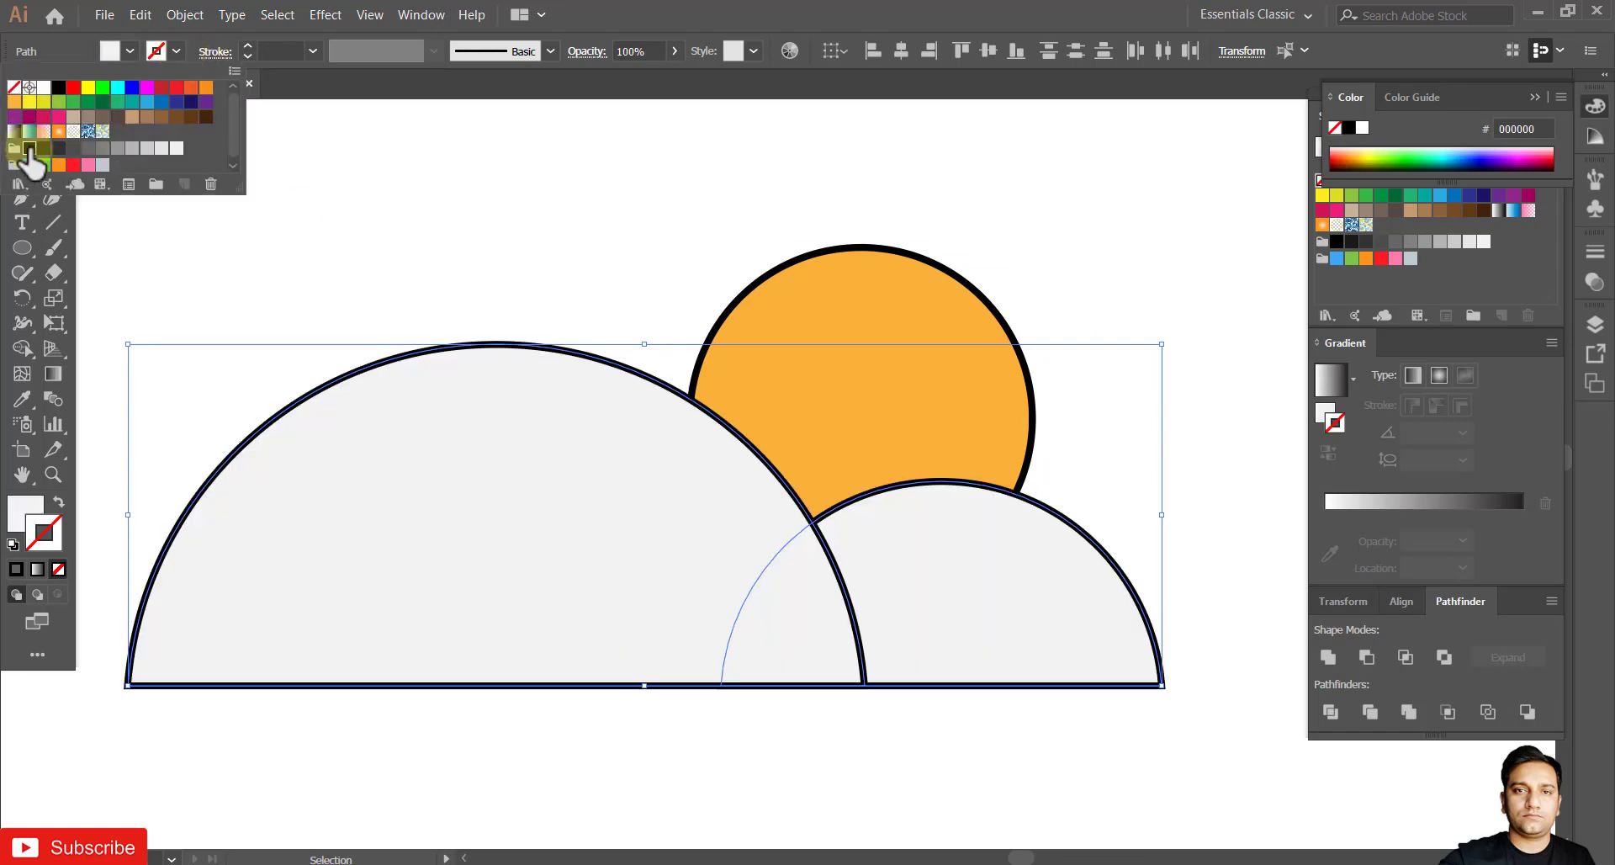
# Set the stroke weight of the sun and both cloud half-circles to 5 pt.
pyautogui.click(378, 256)
pyautogui.click(312, 51)
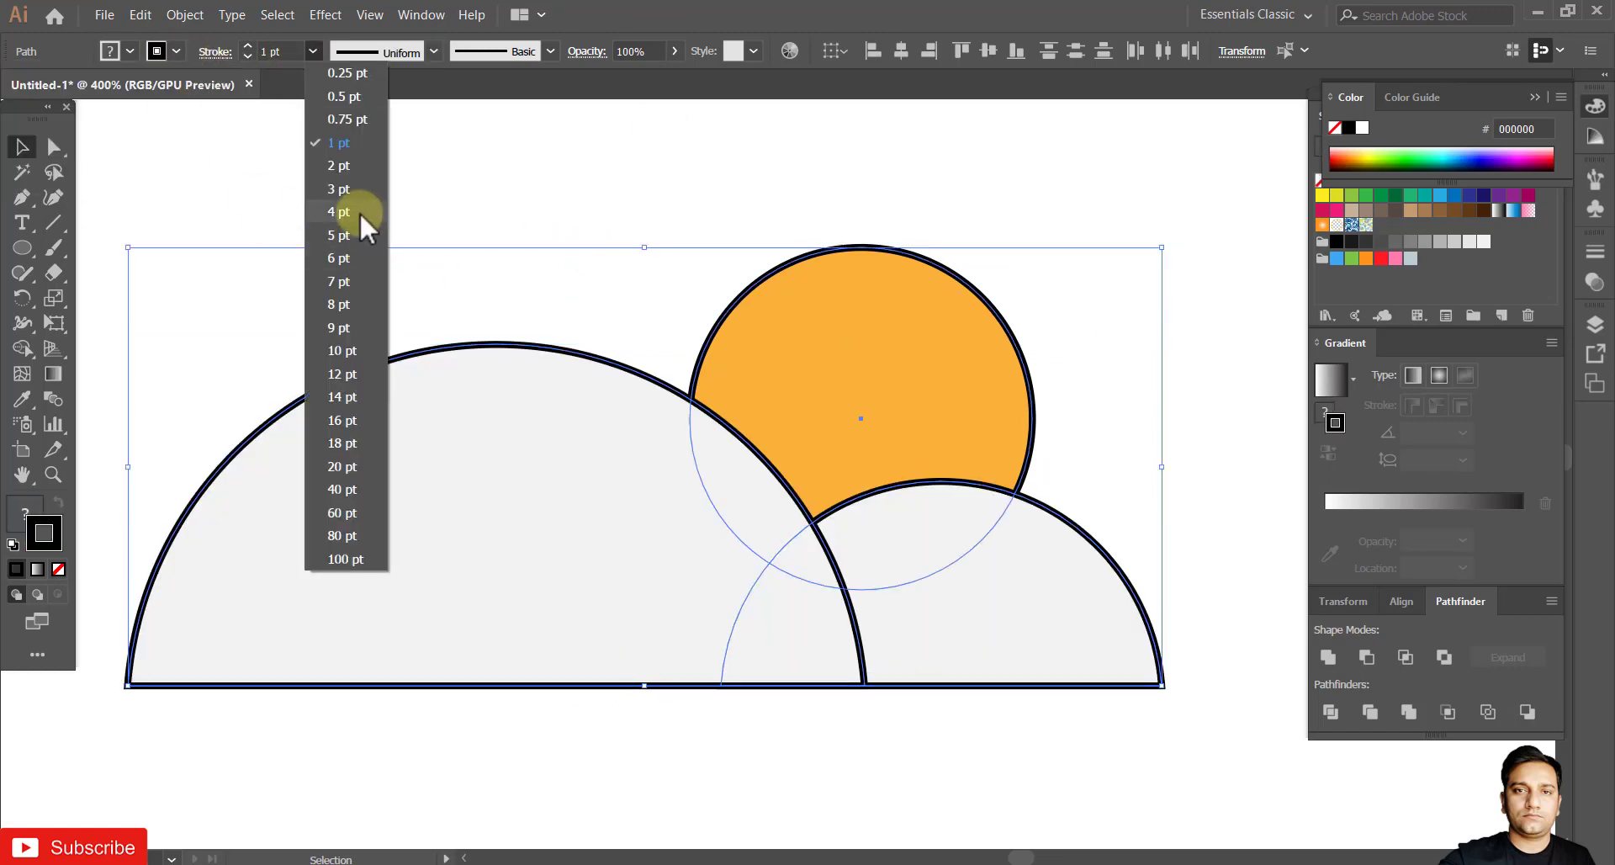
pyautogui.click(355, 210)
pyautogui.hotkey('ctrl', 'shift', 'a')
pyautogui.scroll(-5, 883, 468)
pyautogui.click(841, 496)
pyautogui.click(312, 51)
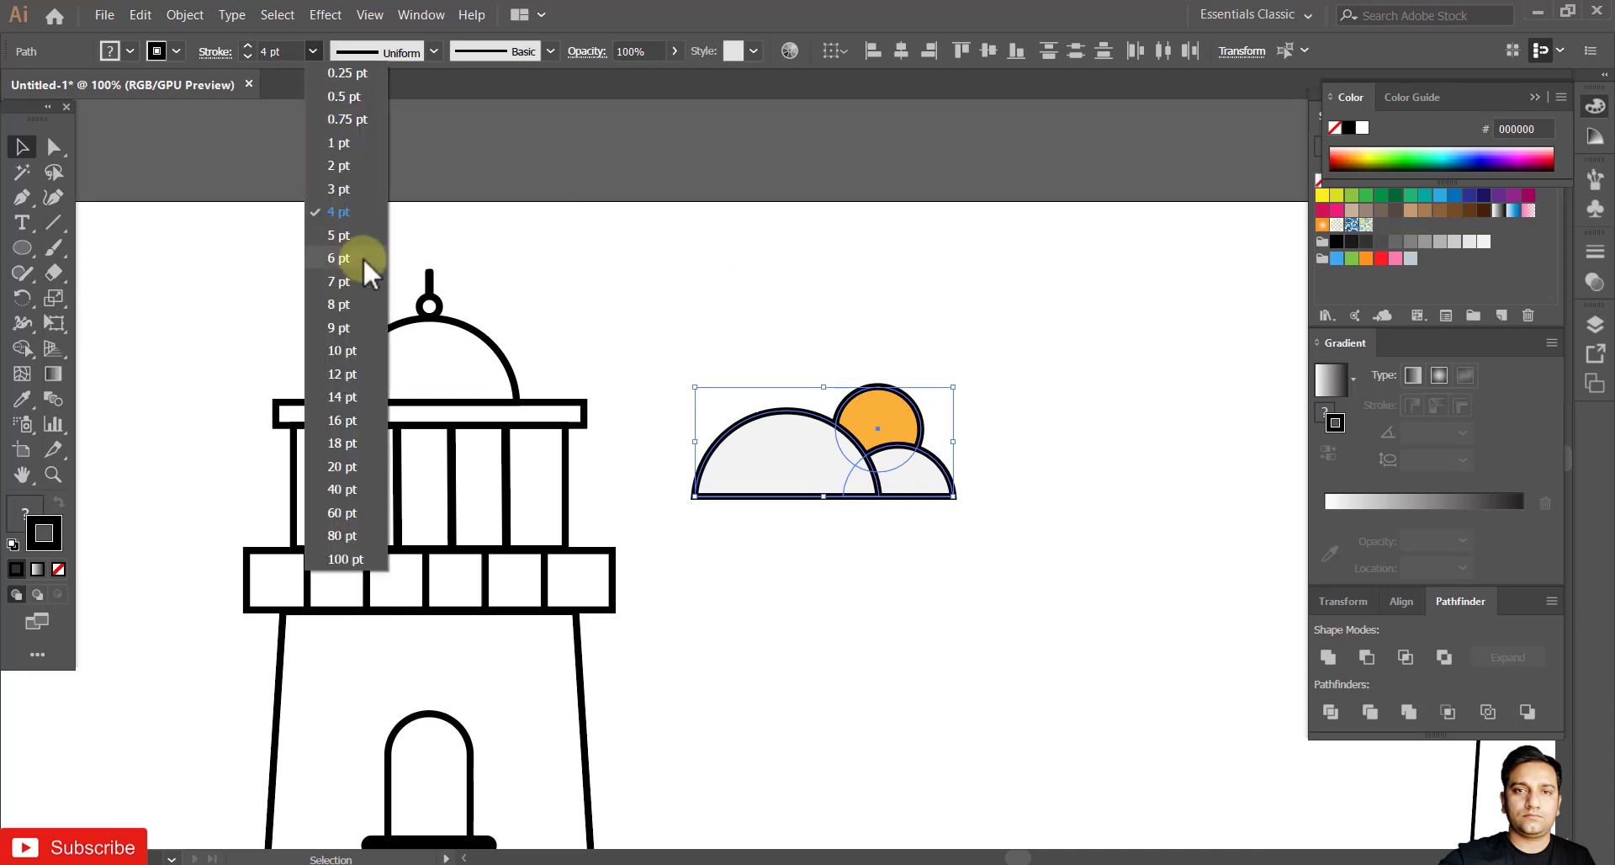
pyautogui.click(361, 252)
pyautogui.hotkey('ctrl', 'shift', 'a')
# Copy the cloud's two half-circles to the empty area left of the tower's top and mirror the copy horizontally.
pyautogui.moveTo(779, 605)
pyautogui.mouseDown()
pyautogui.moveTo(894, 557)
pyautogui.moveTo(982, 585)
pyautogui.mouseUp()
pyautogui.click(1043, 476)
pyautogui.keyDown('shift'); pyautogui.click(1121, 476); pyautogui.keyUp('shift')
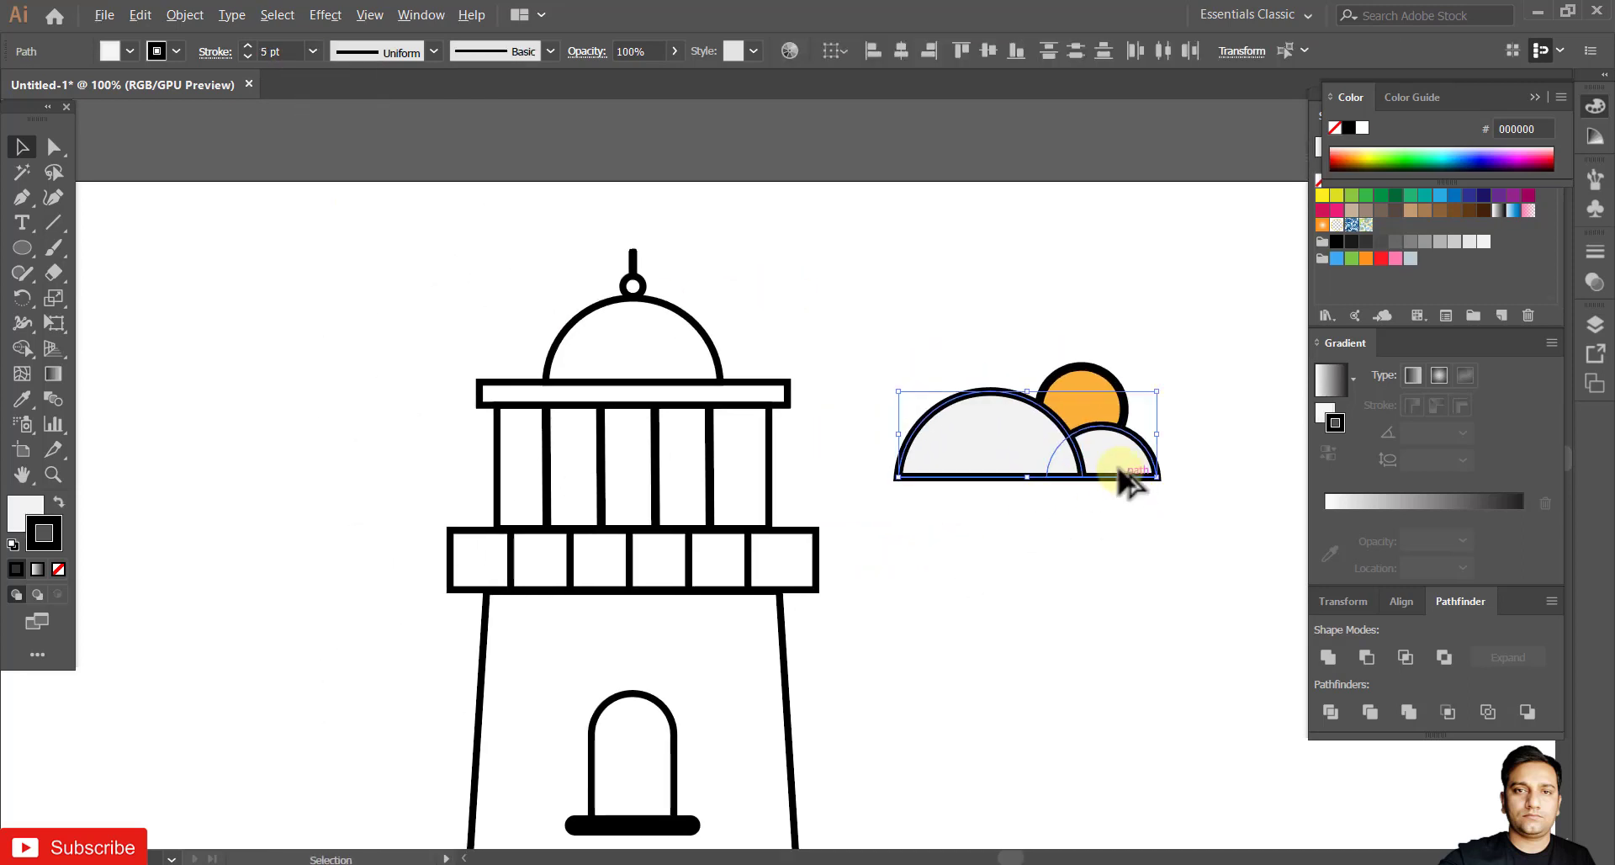
pyautogui.moveTo(1121, 476); pyautogui.dragTo(323, 501)
pyautogui.moveTo(465, 515); pyautogui.dragTo(785, 523)
pyautogui.moveTo(604, 509); pyautogui.dragTo(606, 508)
pyautogui.hotkey('ctrl', 'shift', 'a')
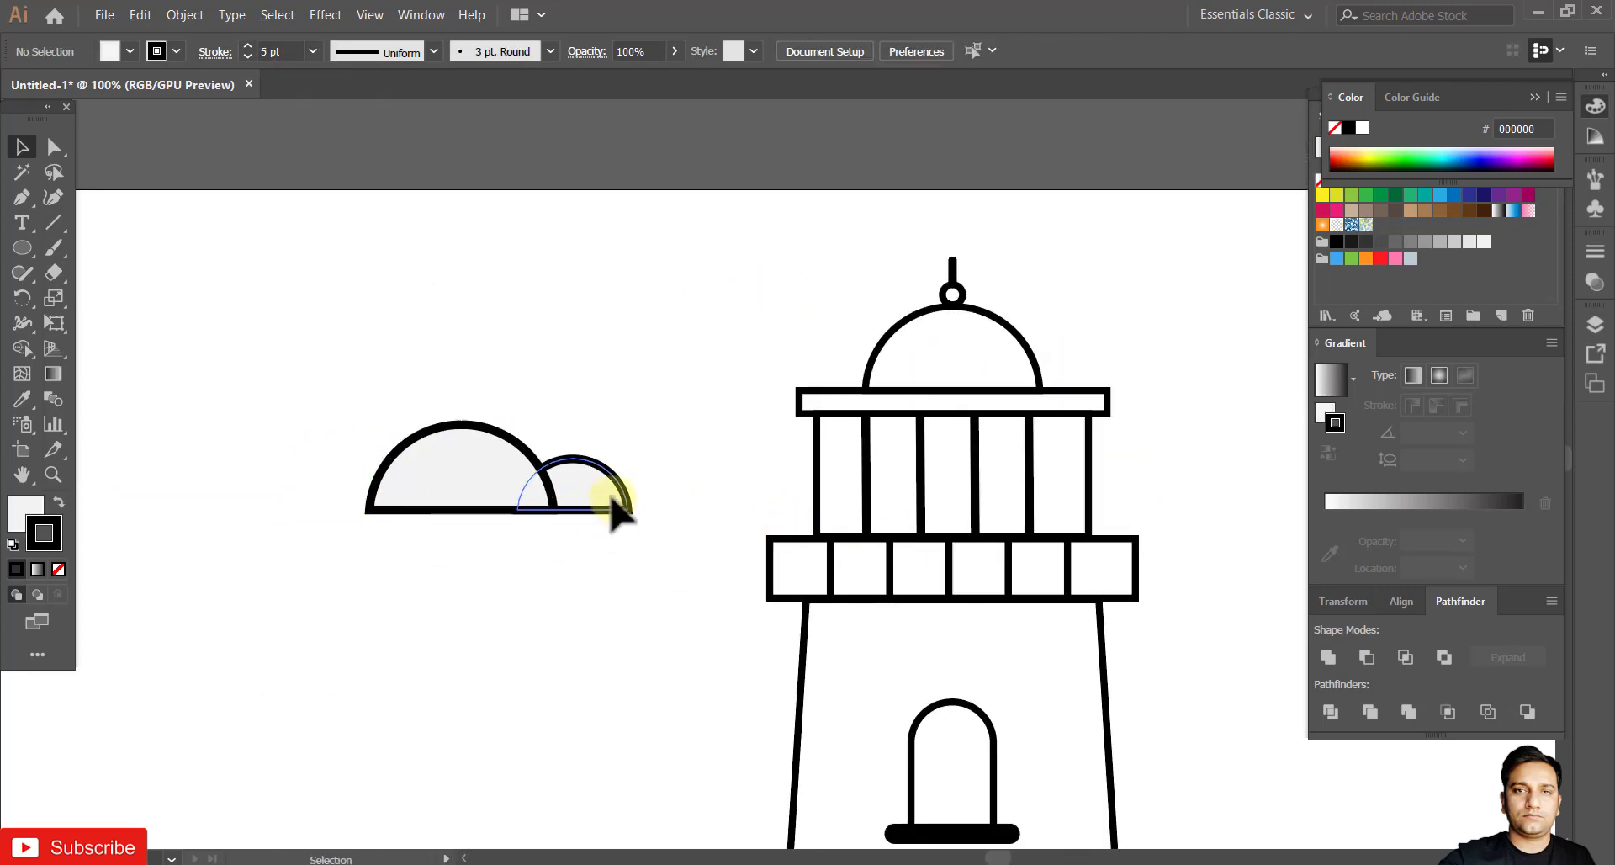
pyautogui.moveTo(395, 517); pyautogui.dragTo(392, 520)
# Draw a bird's two curved wings as one V-shaped Pen path below the left cloud, about 94 px wide and 37 px high.
pyautogui.scroll(-6, 667, 533)
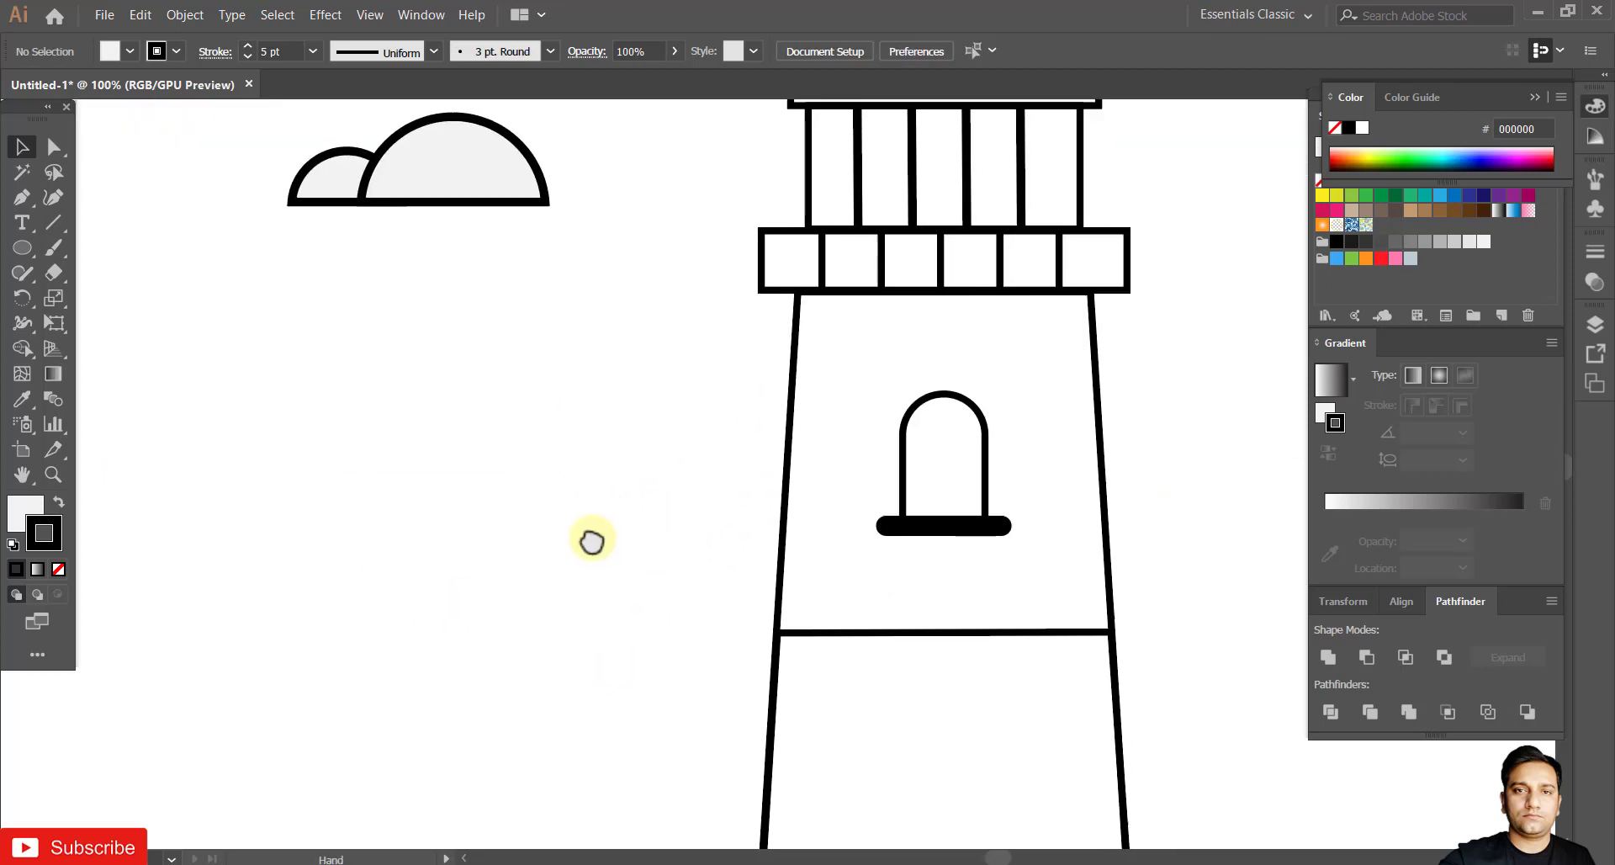
pyautogui.scroll(2, 525, 531)
pyautogui.scroll(2, 486, 376)
pyautogui.moveTo(431, 371); pyautogui.dragTo(488, 458)
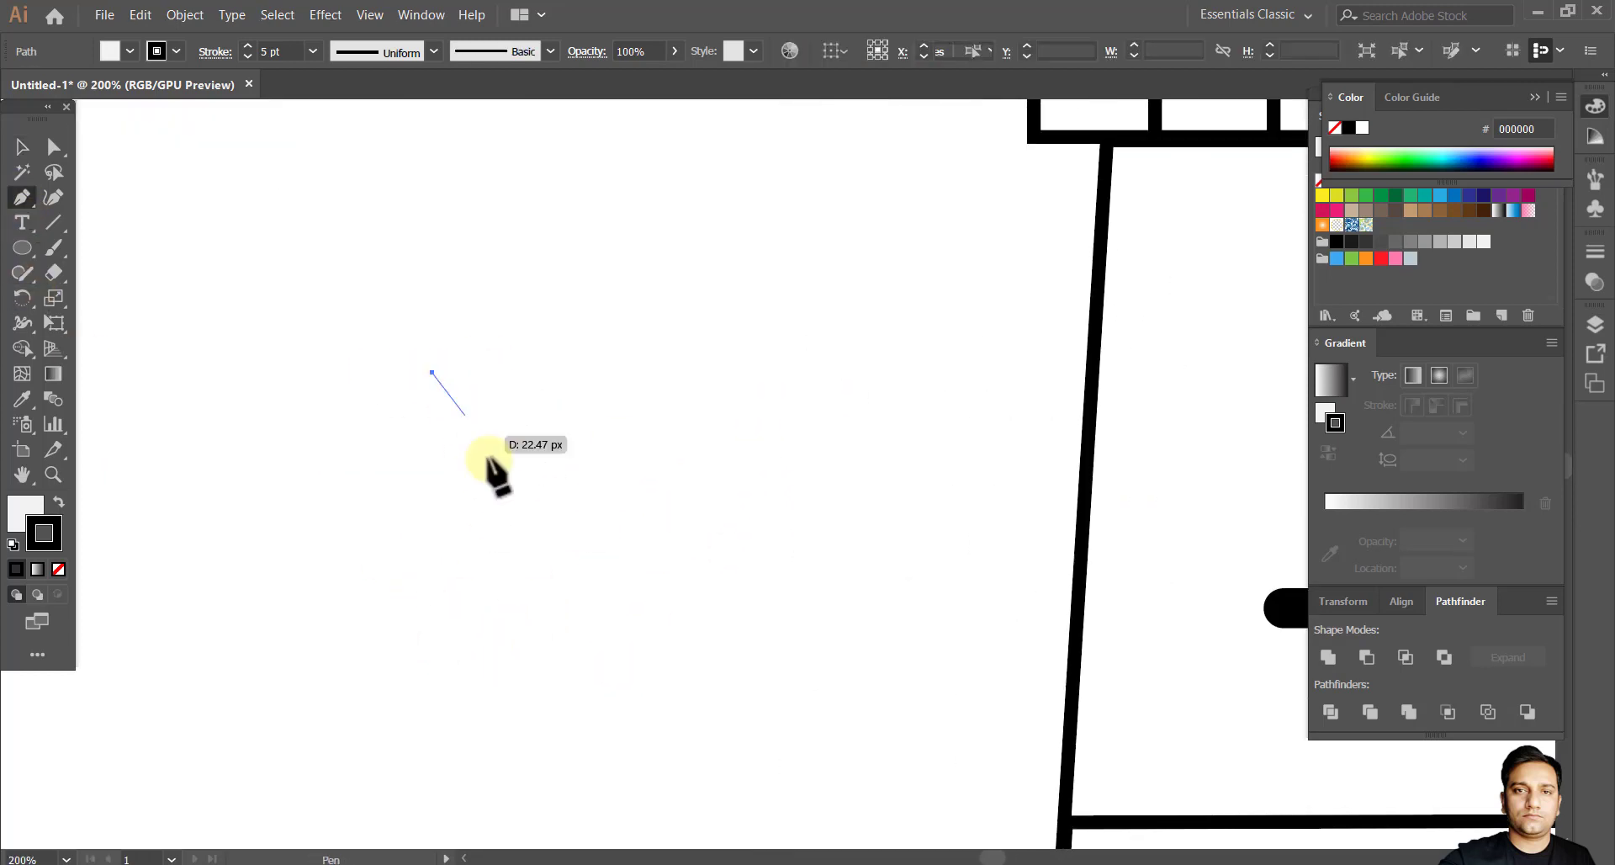
pyautogui.moveTo(656, 612); pyautogui.dragTo(653, 608)
pyautogui.click(608, 487)
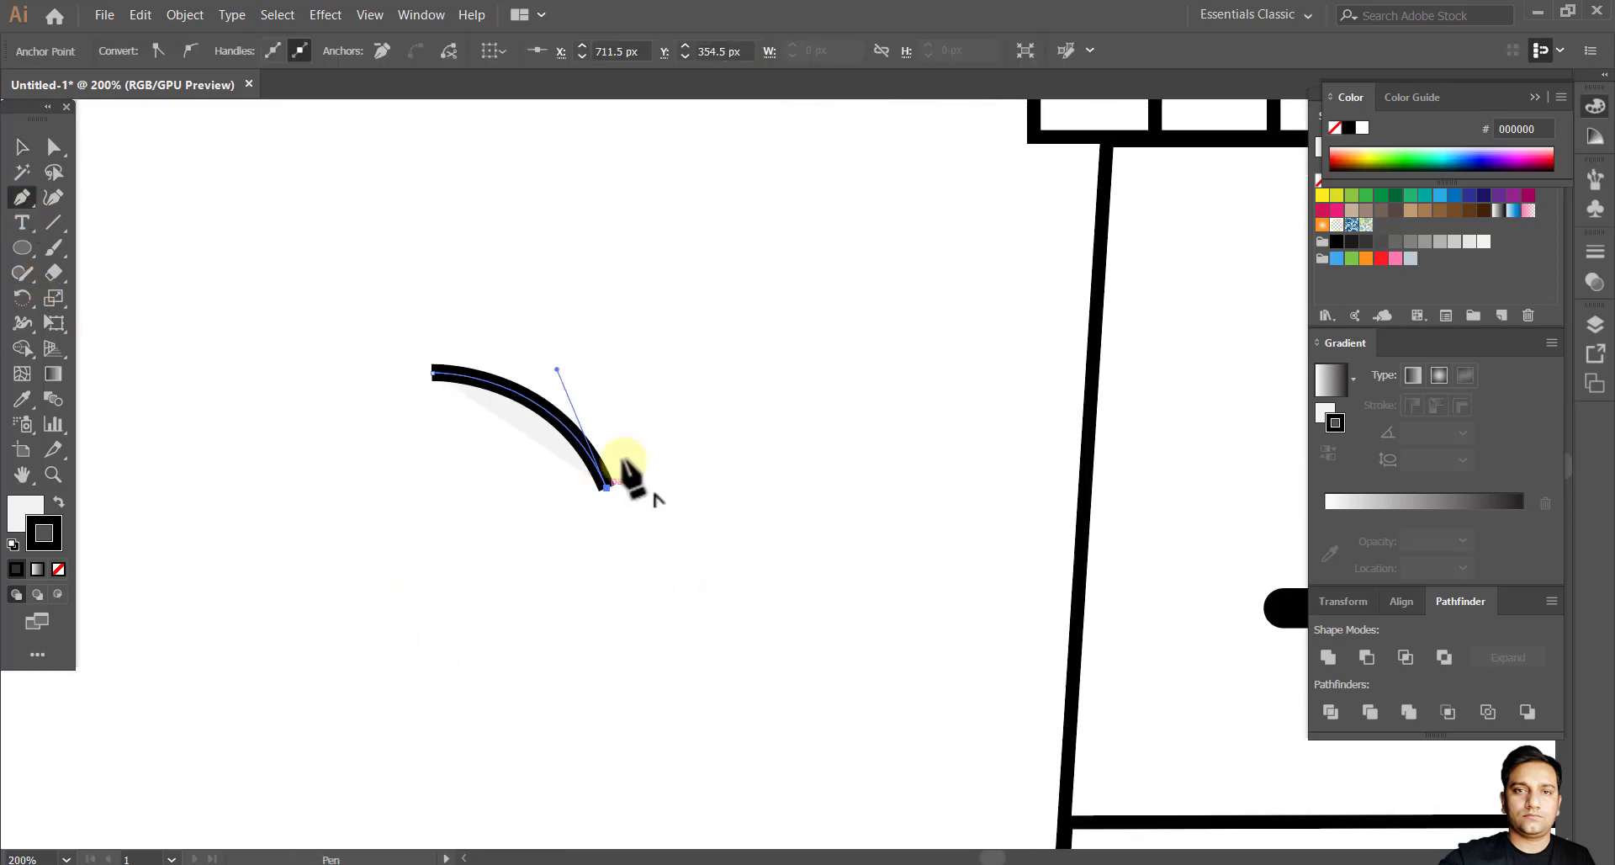
pyautogui.moveTo(864, 345); pyautogui.dragTo(863, 345)
pyautogui.click(741, 364)
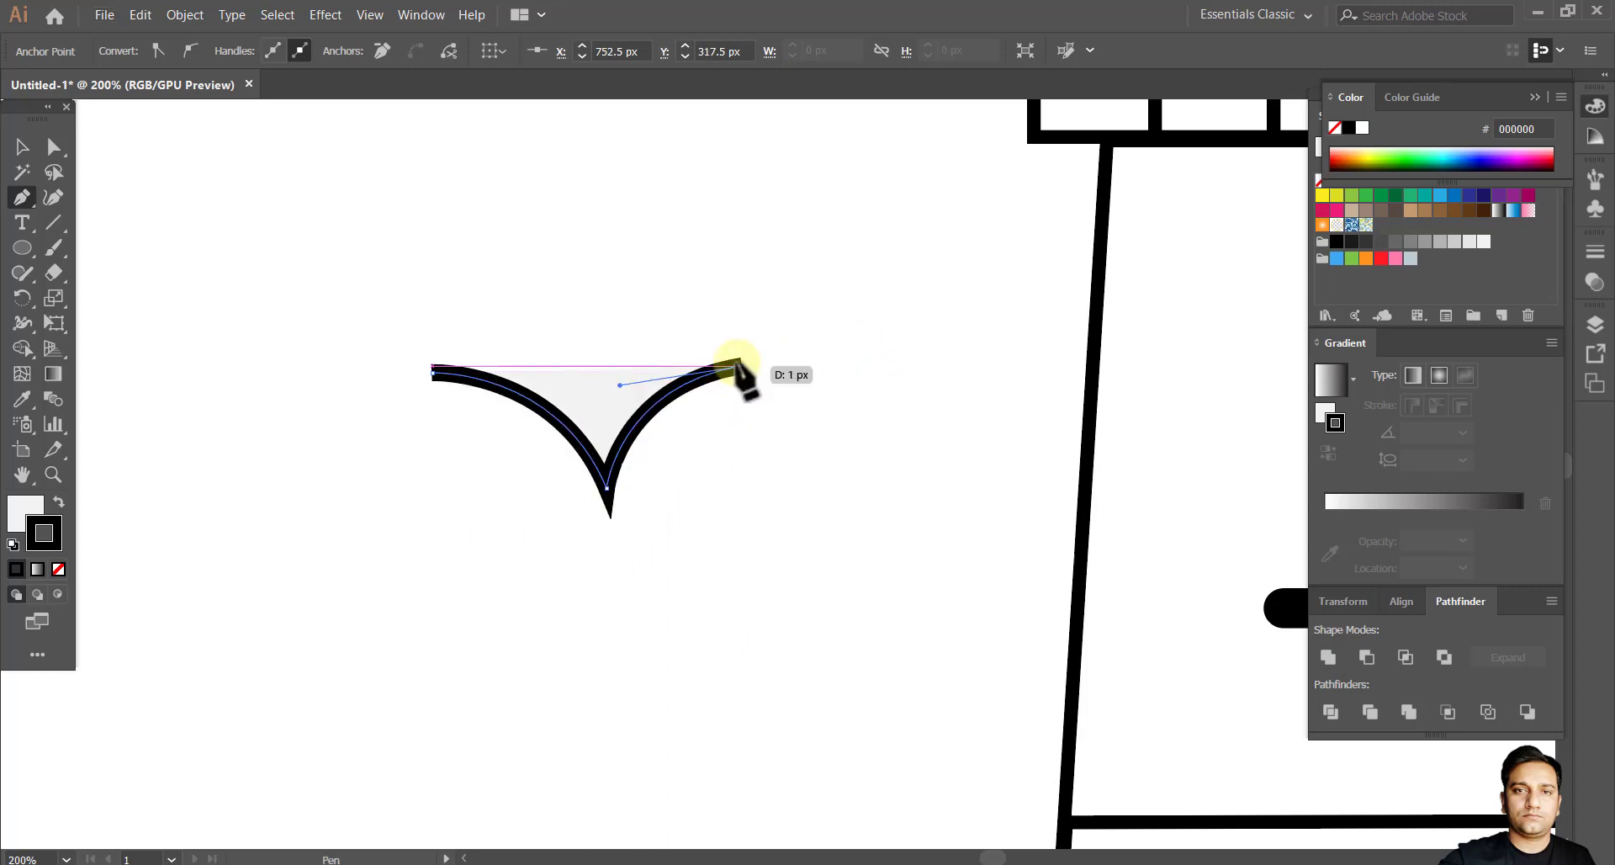
# Remove the fill from the V-shaped bird path, leaving only its black stroke.
pyautogui.click(23, 147)
pyautogui.click(841, 644)
pyautogui.click(607, 464)
pyautogui.click(112, 52)
pyautogui.click(18, 89)
pyautogui.click(603, 375)
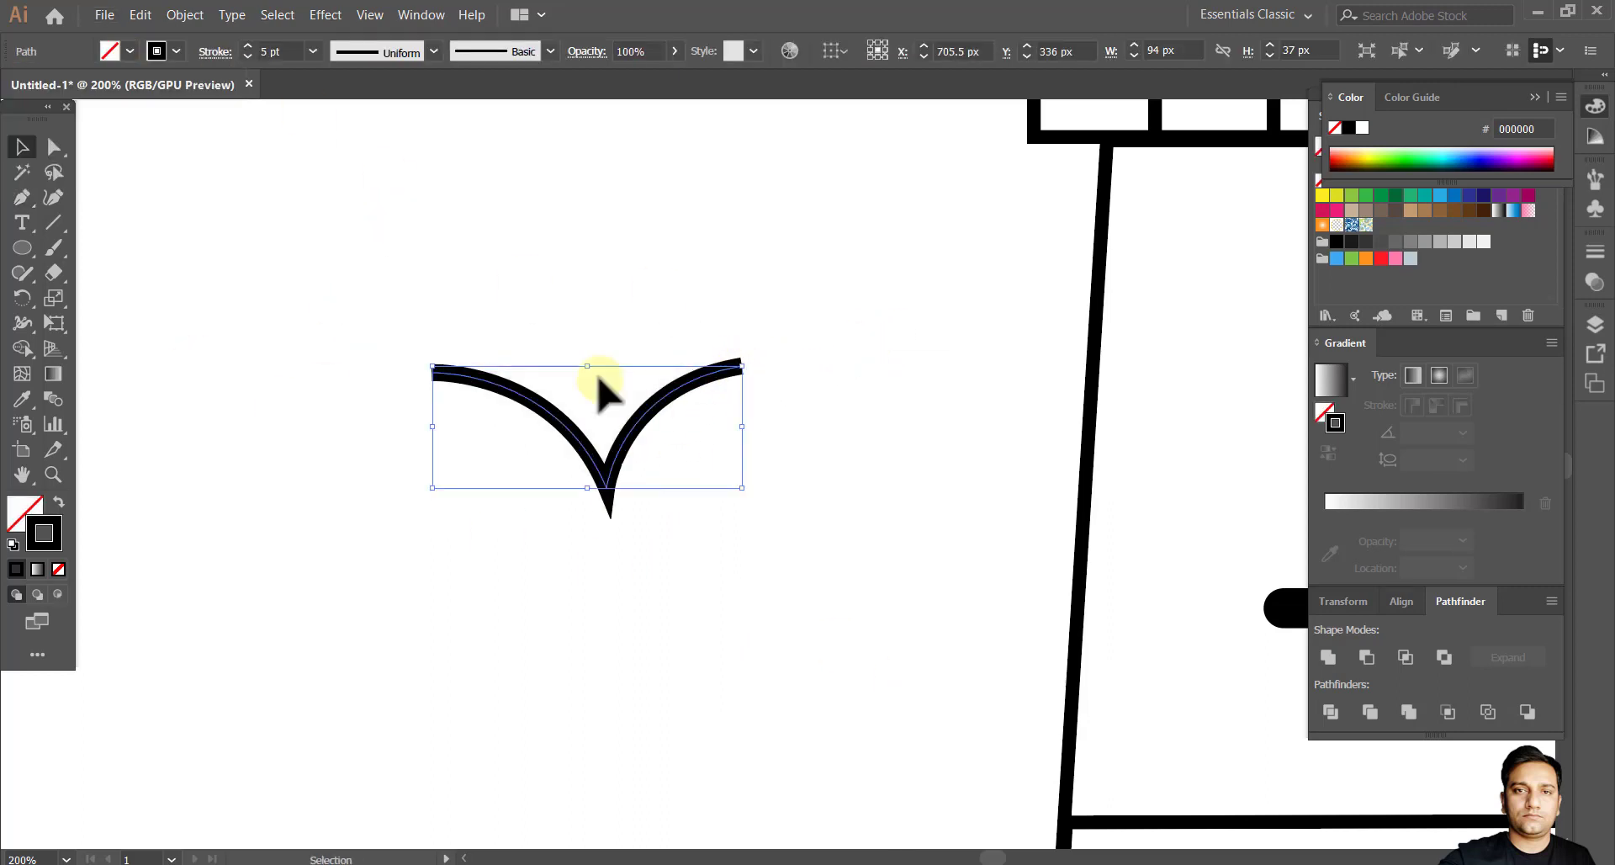
# Reshape the bird's V at its lower anchor point so the two wing curves match more closely.
pyautogui.click(598, 479)
pyautogui.click(53, 147)
pyautogui.scroll(3, 602, 530)
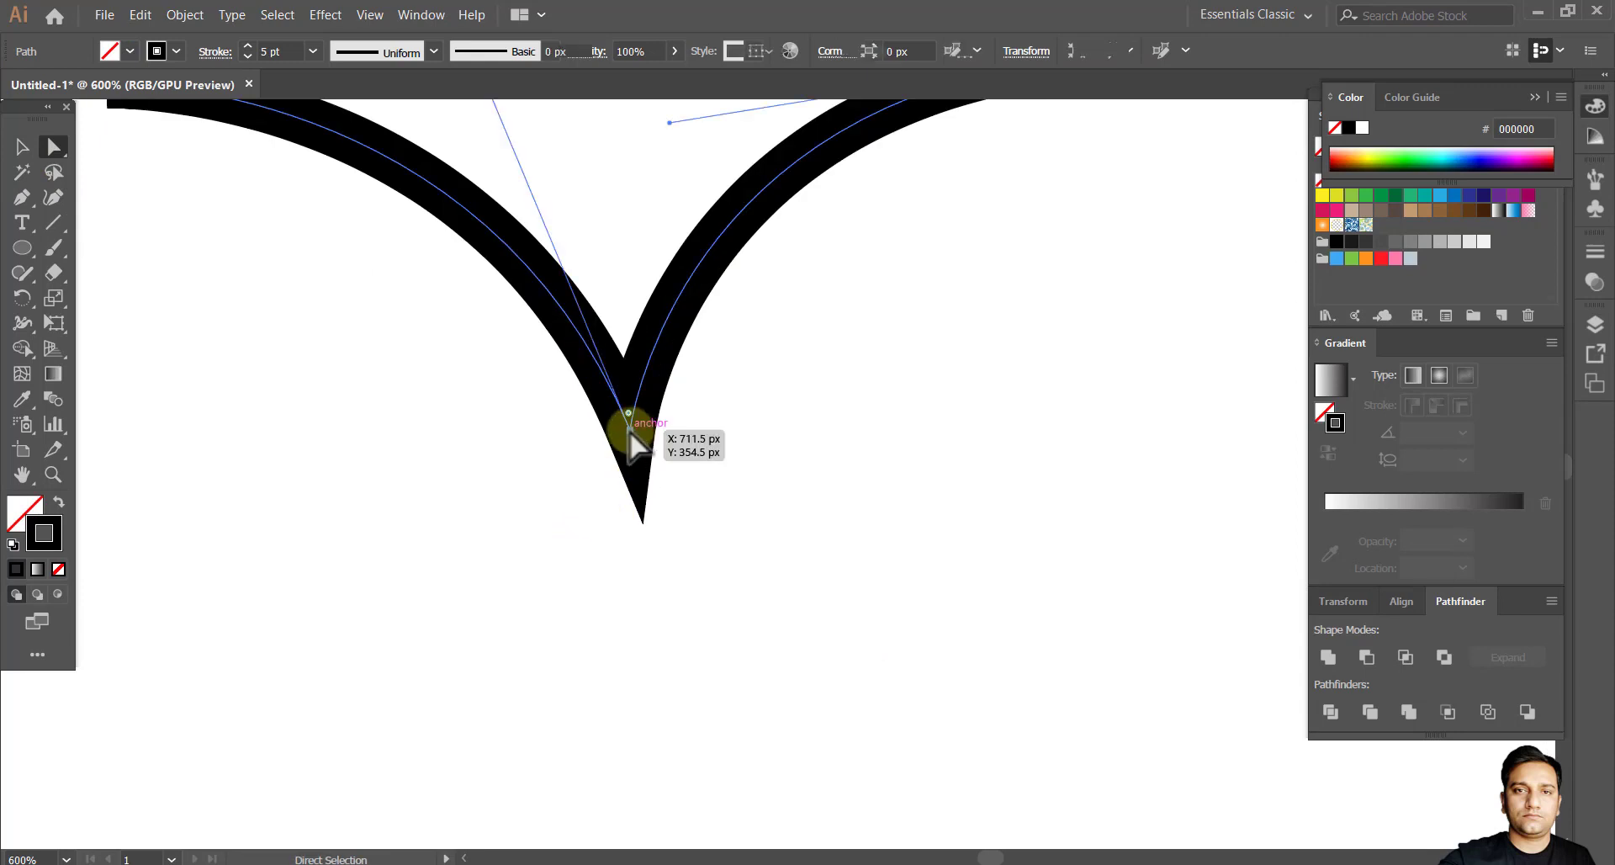
pyautogui.click(794, 542)
pyautogui.scroll(-2, 794, 542)
pyautogui.click(724, 421)
pyautogui.click(839, 479)
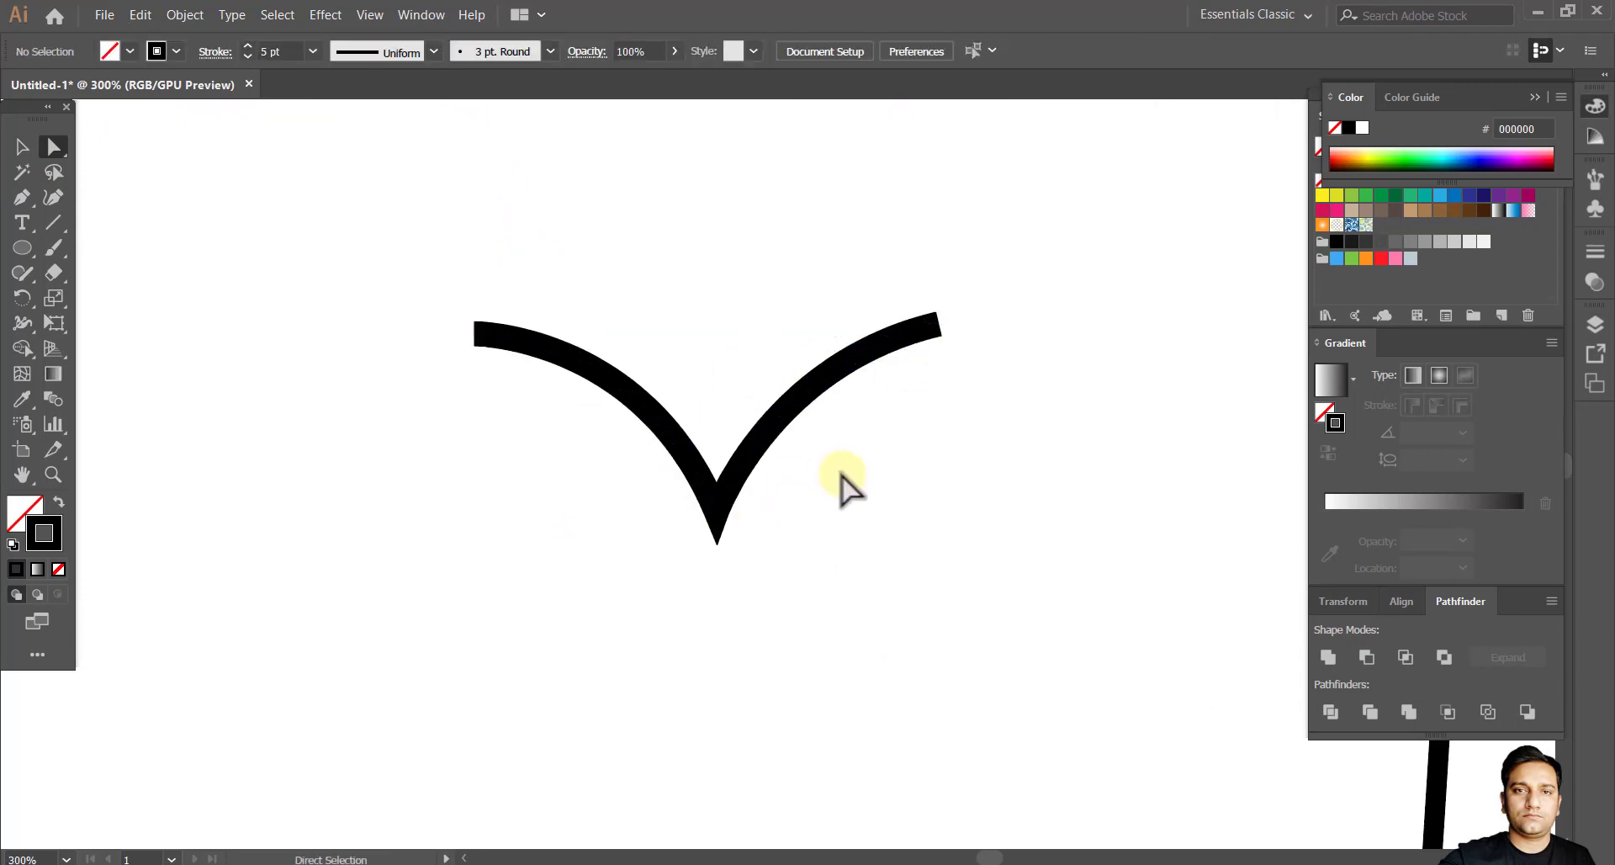
pyautogui.moveTo(875, 506); pyautogui.dragTo(785, 552)
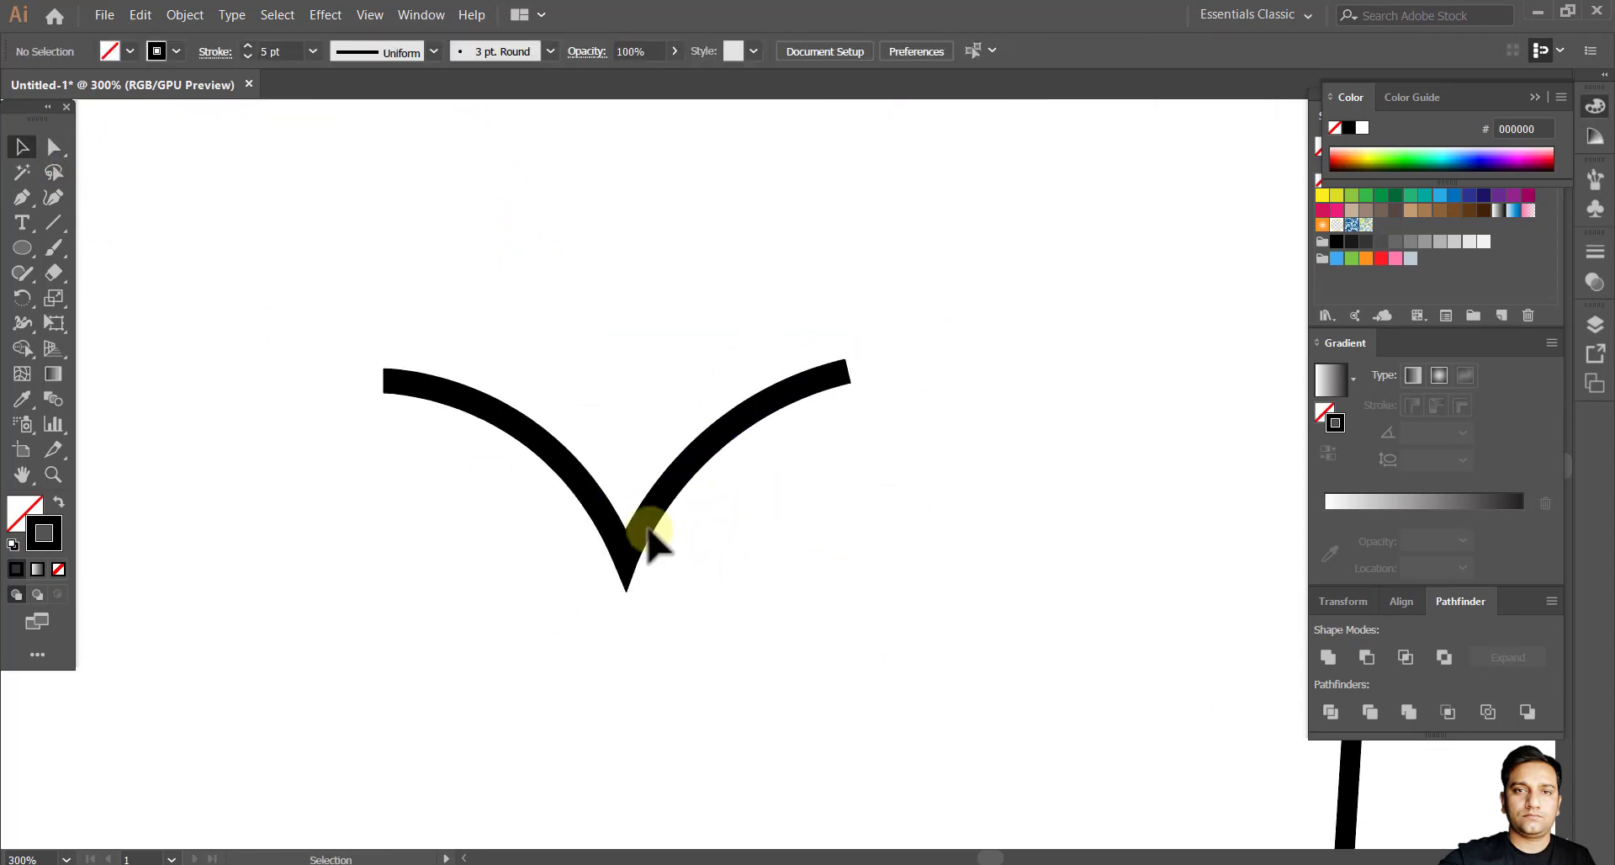
# Undo the last curve change and reshape the right wing with its direction handle.
pyautogui.moveTo(632, 539); pyautogui.dragTo(648, 533)
pyautogui.hotkey('ctrl', 'z')
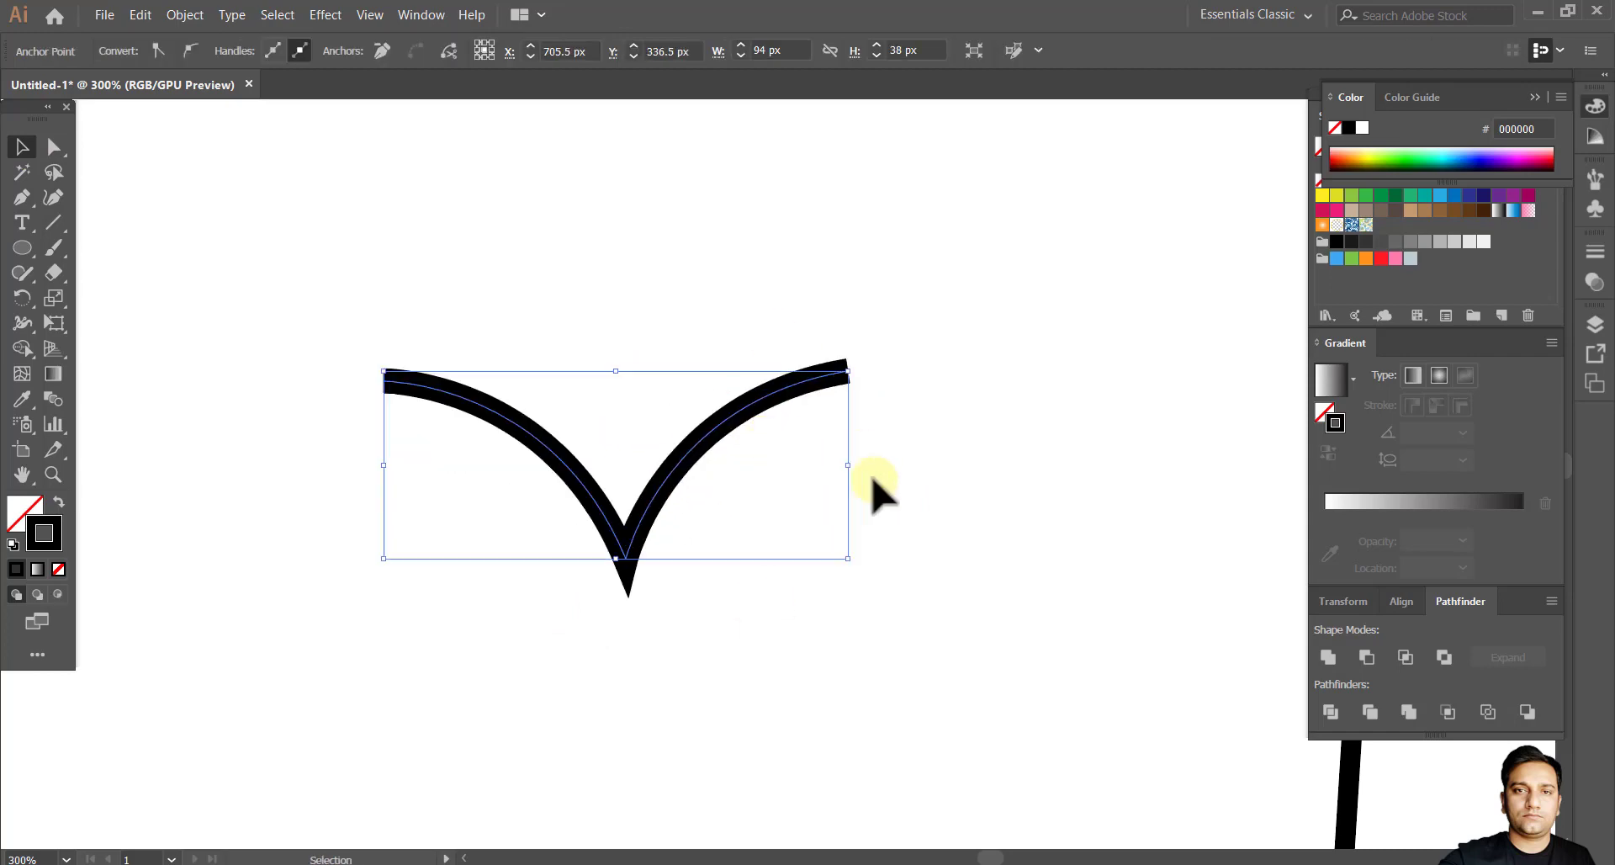
pyautogui.click(875, 486)
pyautogui.click(682, 472)
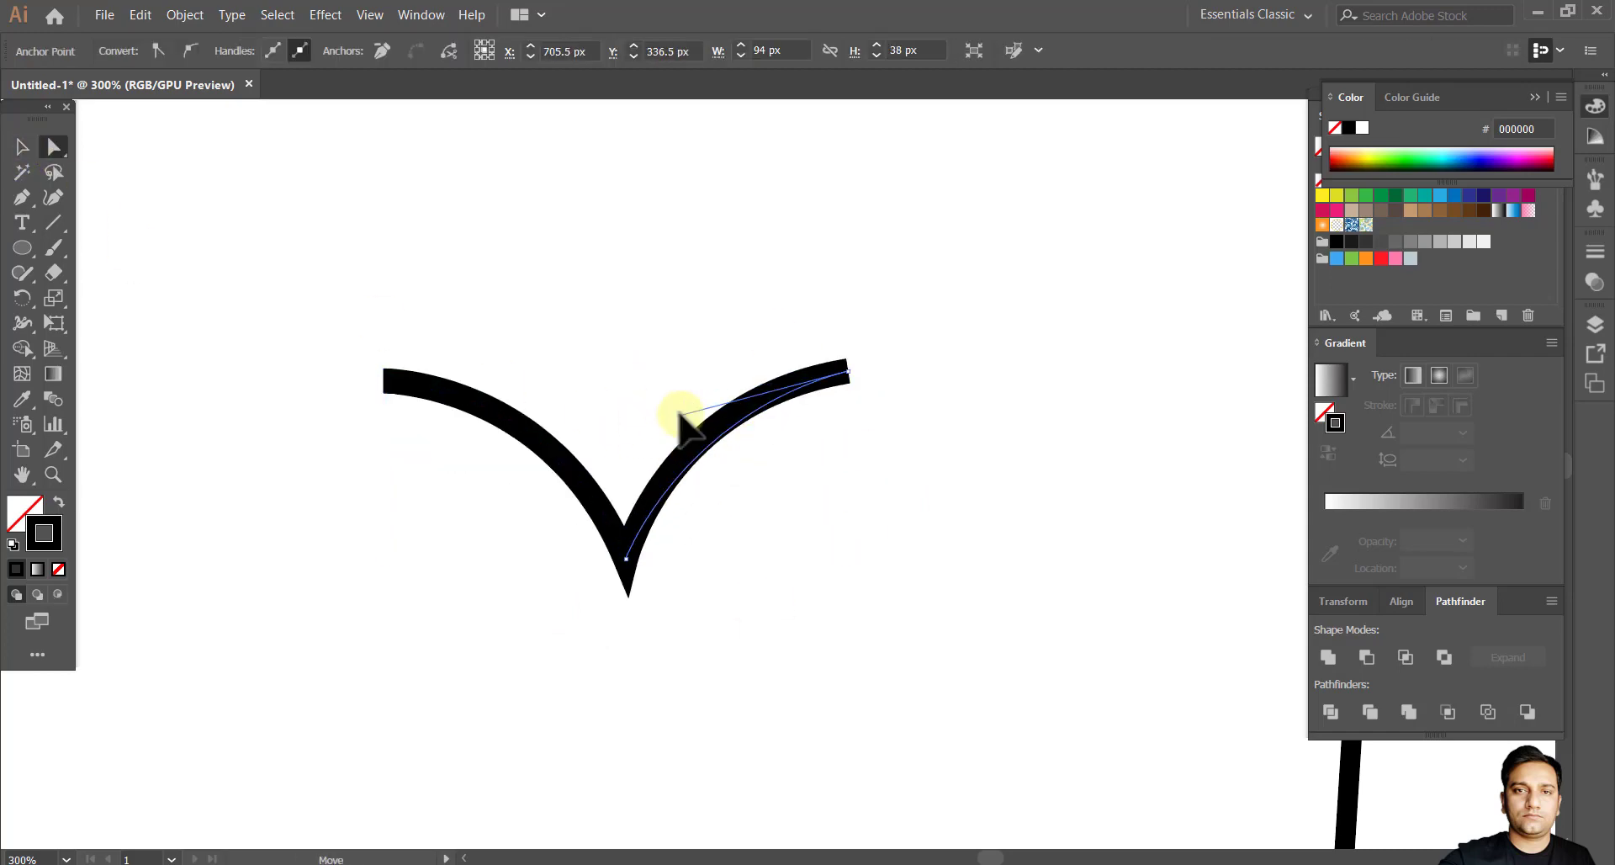
# Thicken the bird's wing path with a 10 pt stroke.
pyautogui.click(22, 146)
pyautogui.hotkey('ctrl', '-')
pyautogui.hotkey('ctrl', '-')
pyautogui.hotkey('ctrl', '-')
pyautogui.hotkey('ctrl', '-')
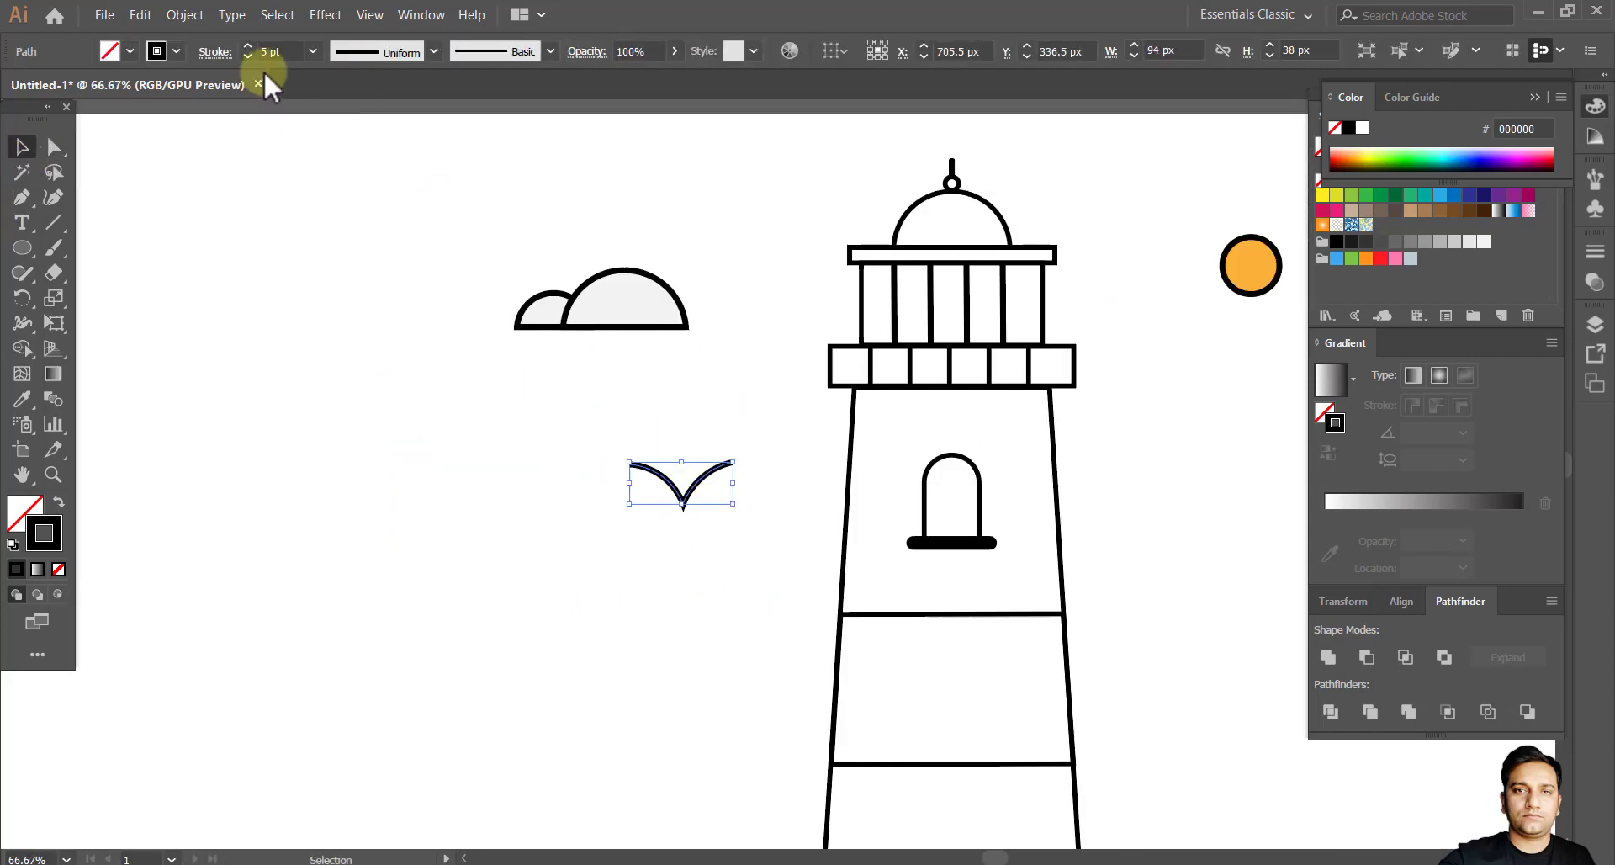
pyautogui.click(312, 52)
pyautogui.click(360, 349)
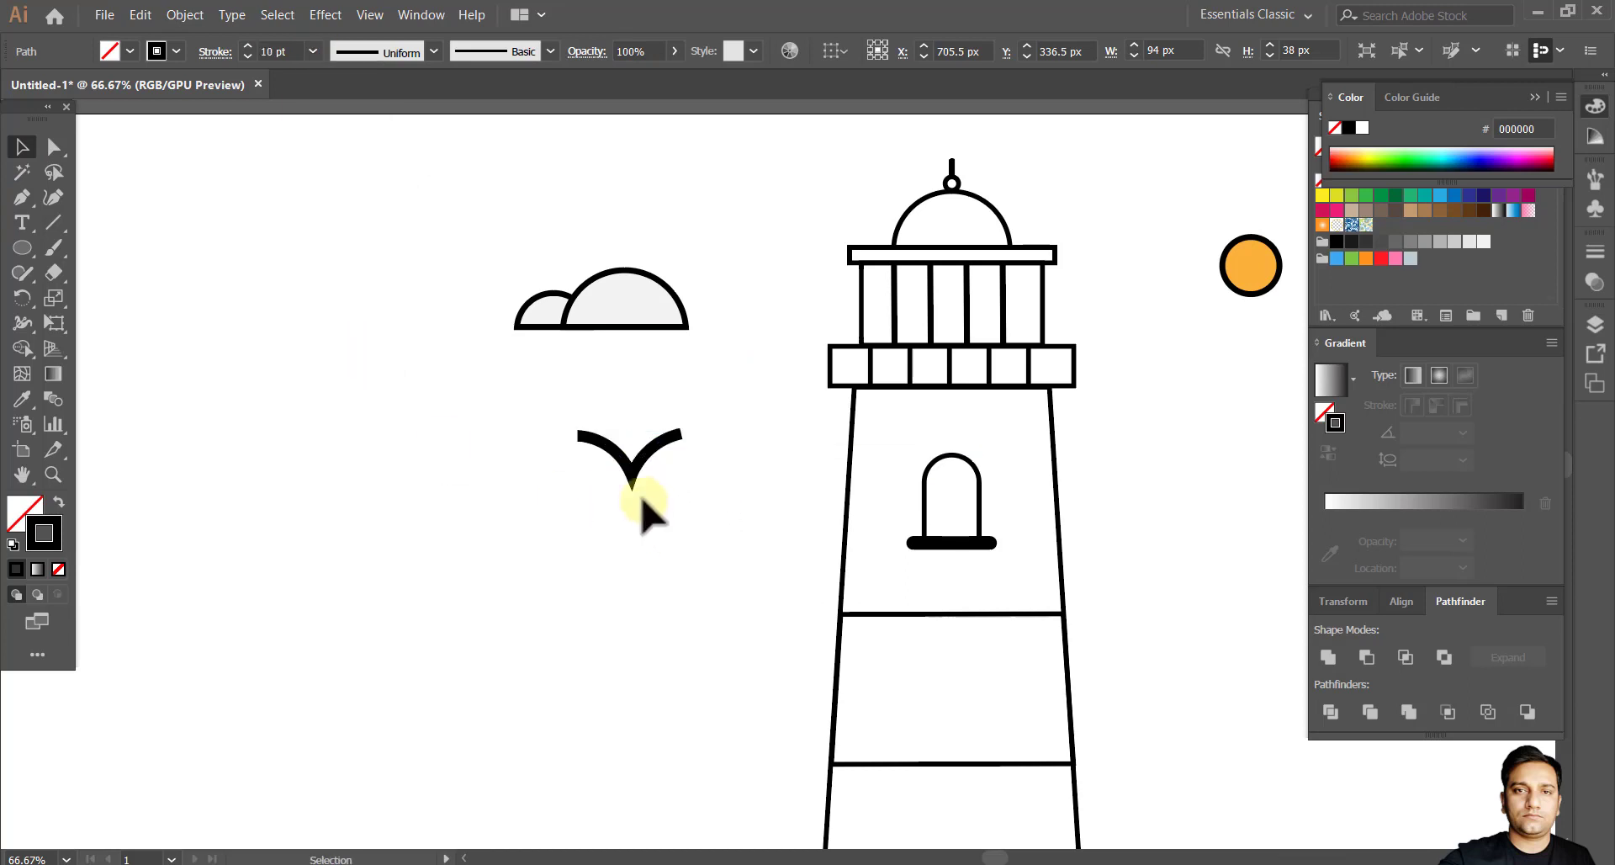
# Draw a 16 × 23 px ellipse as the bird's body at the lower point of the wings.
pyautogui.scroll(5, 641, 498)
pyautogui.moveTo(570, 448); pyautogui.dragTo(589, 545)
pyautogui.click(22, 247)
pyautogui.click(101, 299)
pyautogui.moveTo(629, 600); pyautogui.dragTo(629, 601)
# Give the bird's body ellipse a black fill and no stroke.
pyautogui.click(176, 52)
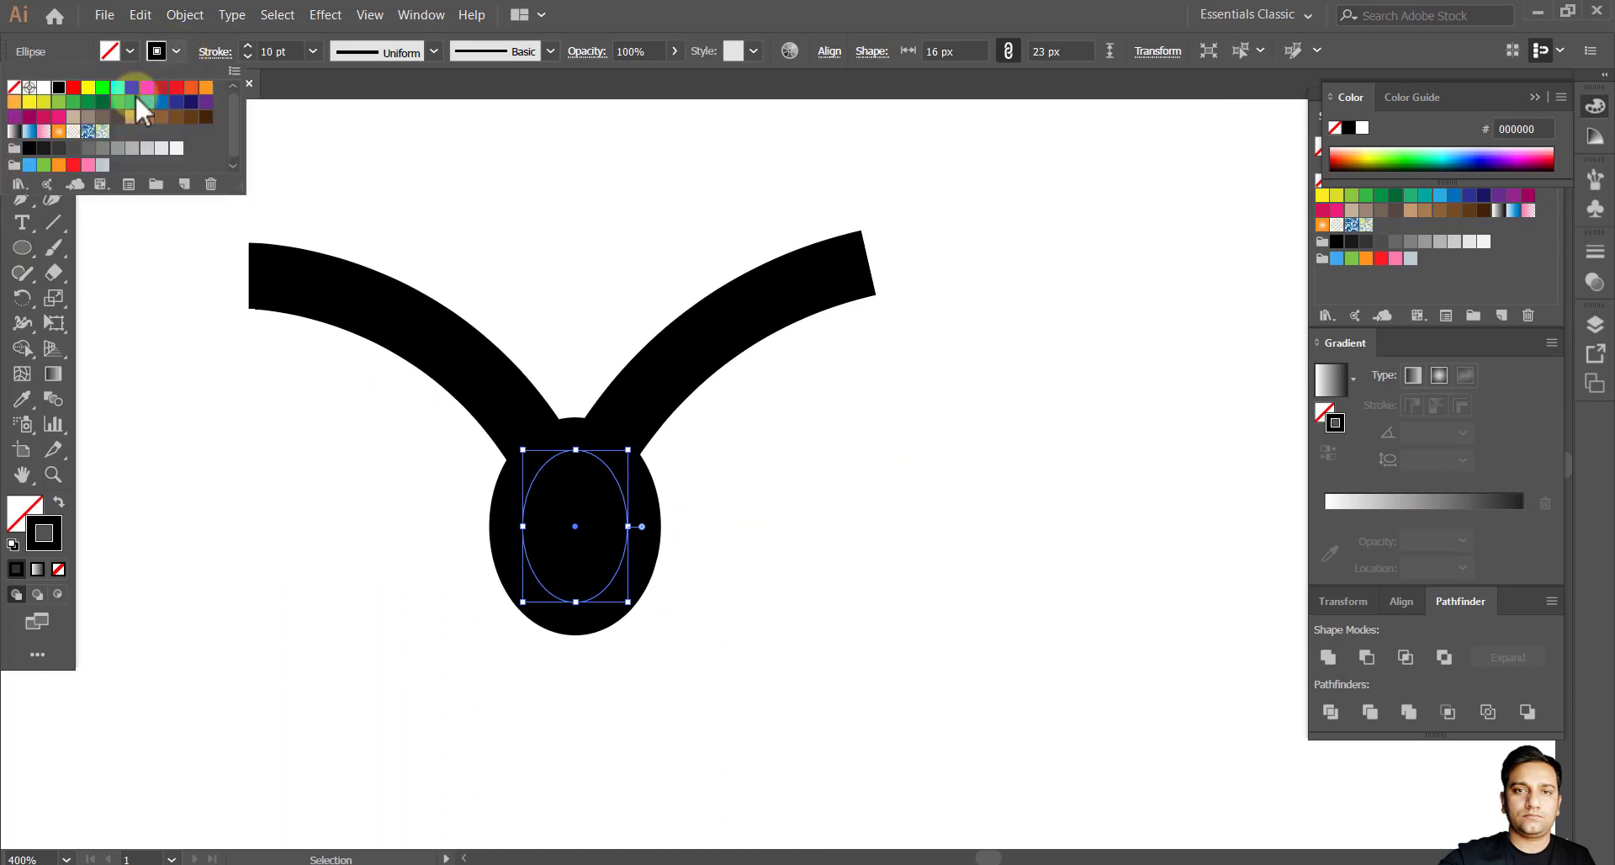
pyautogui.click(14, 87)
pyautogui.click(58, 87)
pyautogui.click(131, 51)
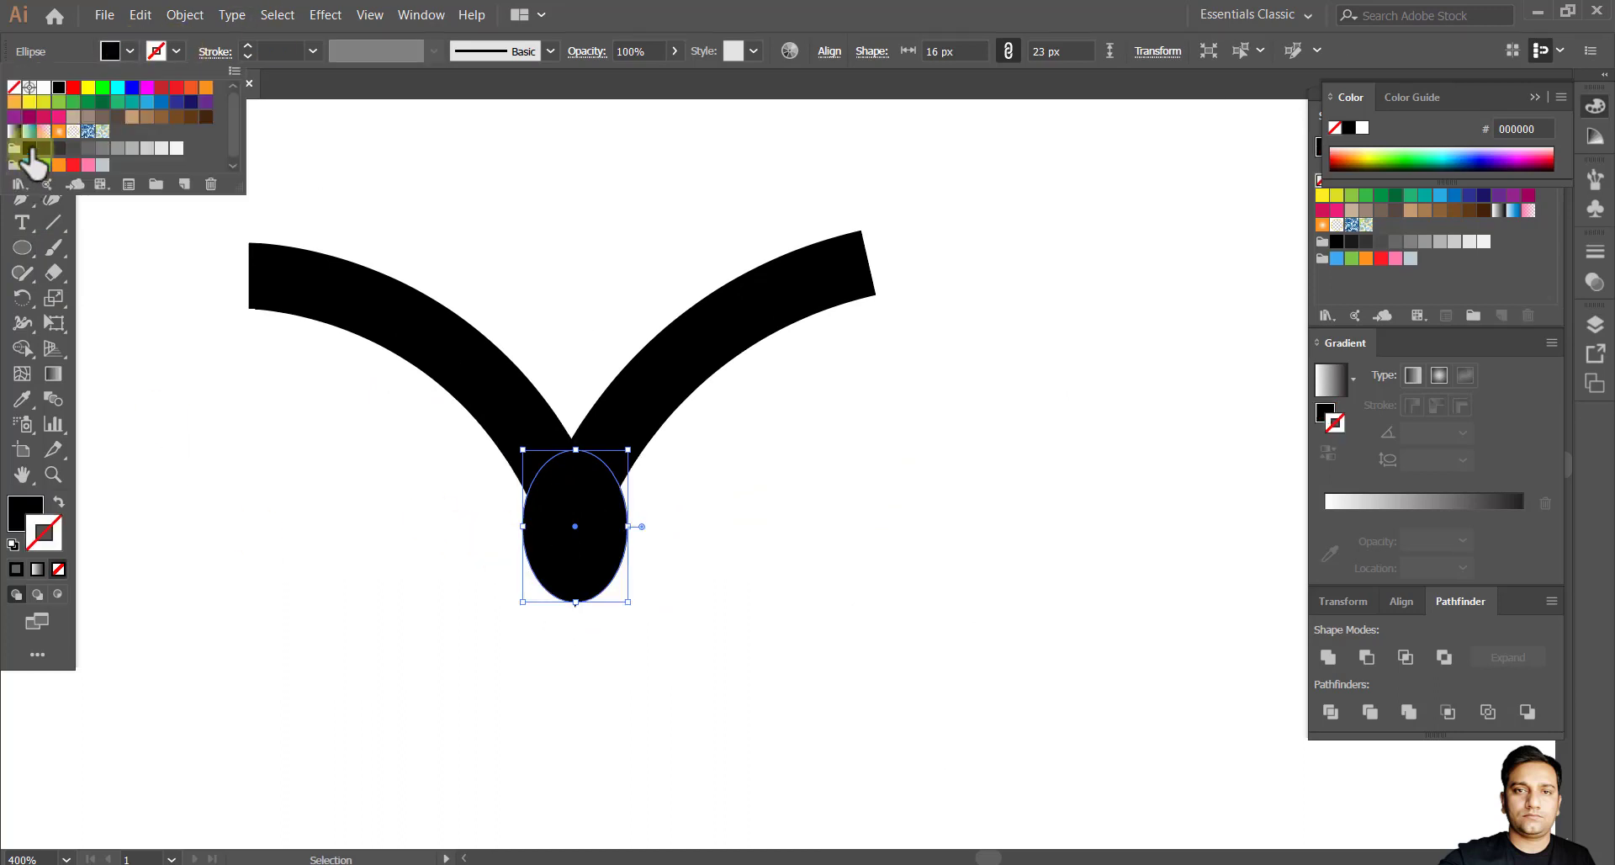
pyautogui.click(588, 566)
# Centre the body ellipse under the wing tip and group it with the wings.
pyautogui.scroll(3, 652, 652)
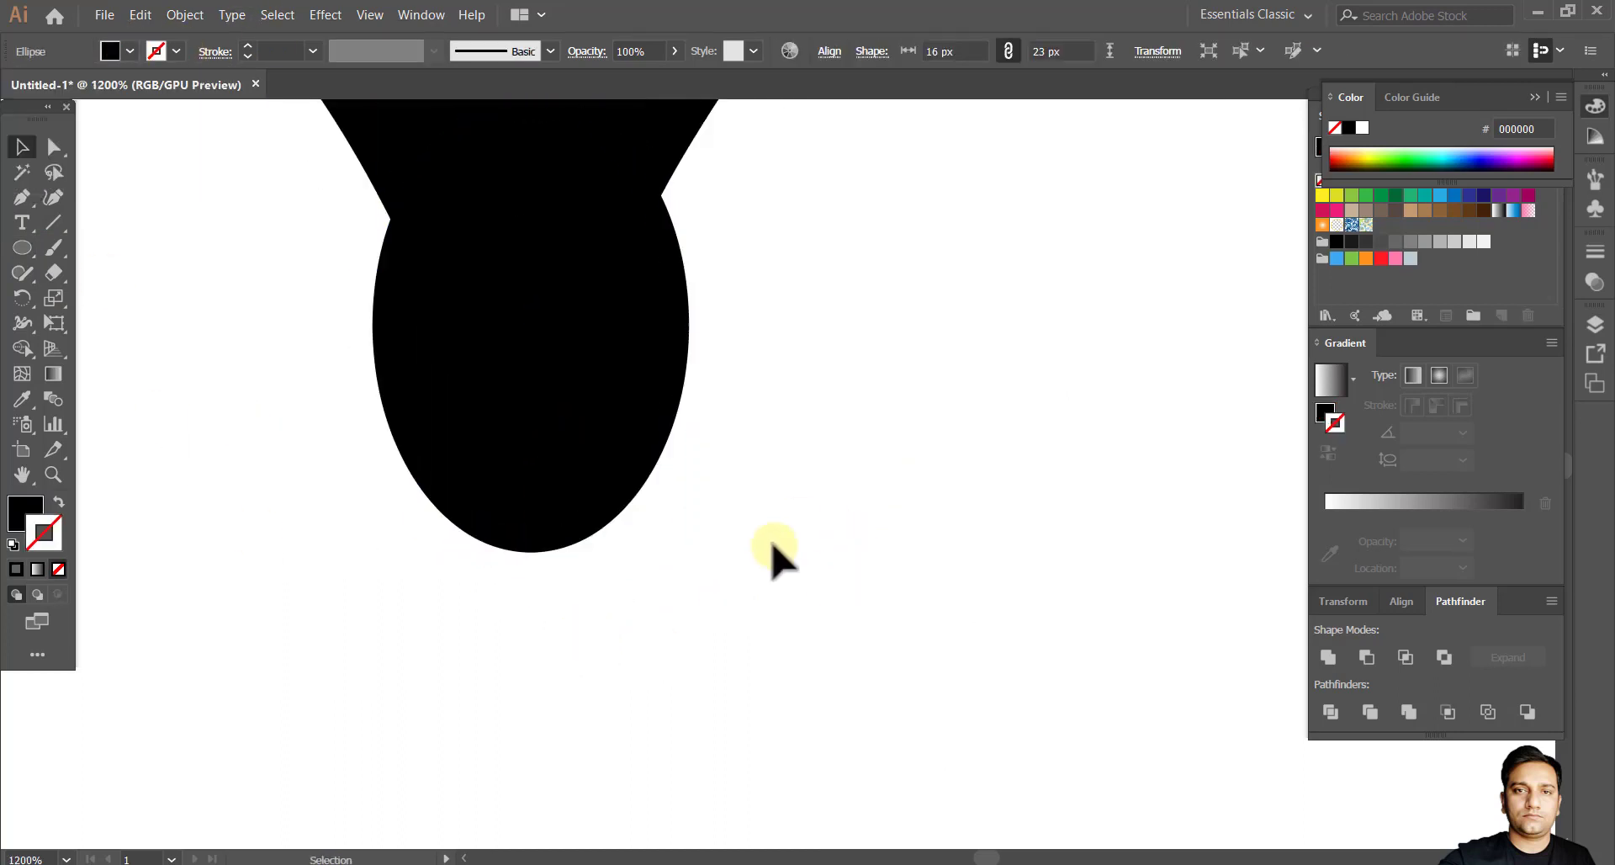
pyautogui.scroll(-4, 768, 548)
pyautogui.hotkey('ctrl', 'a')
pyautogui.rightClick(767, 389)
pyautogui.click(558, 667)
pyautogui.moveTo(688, 539); pyautogui.dragTo(696, 541)
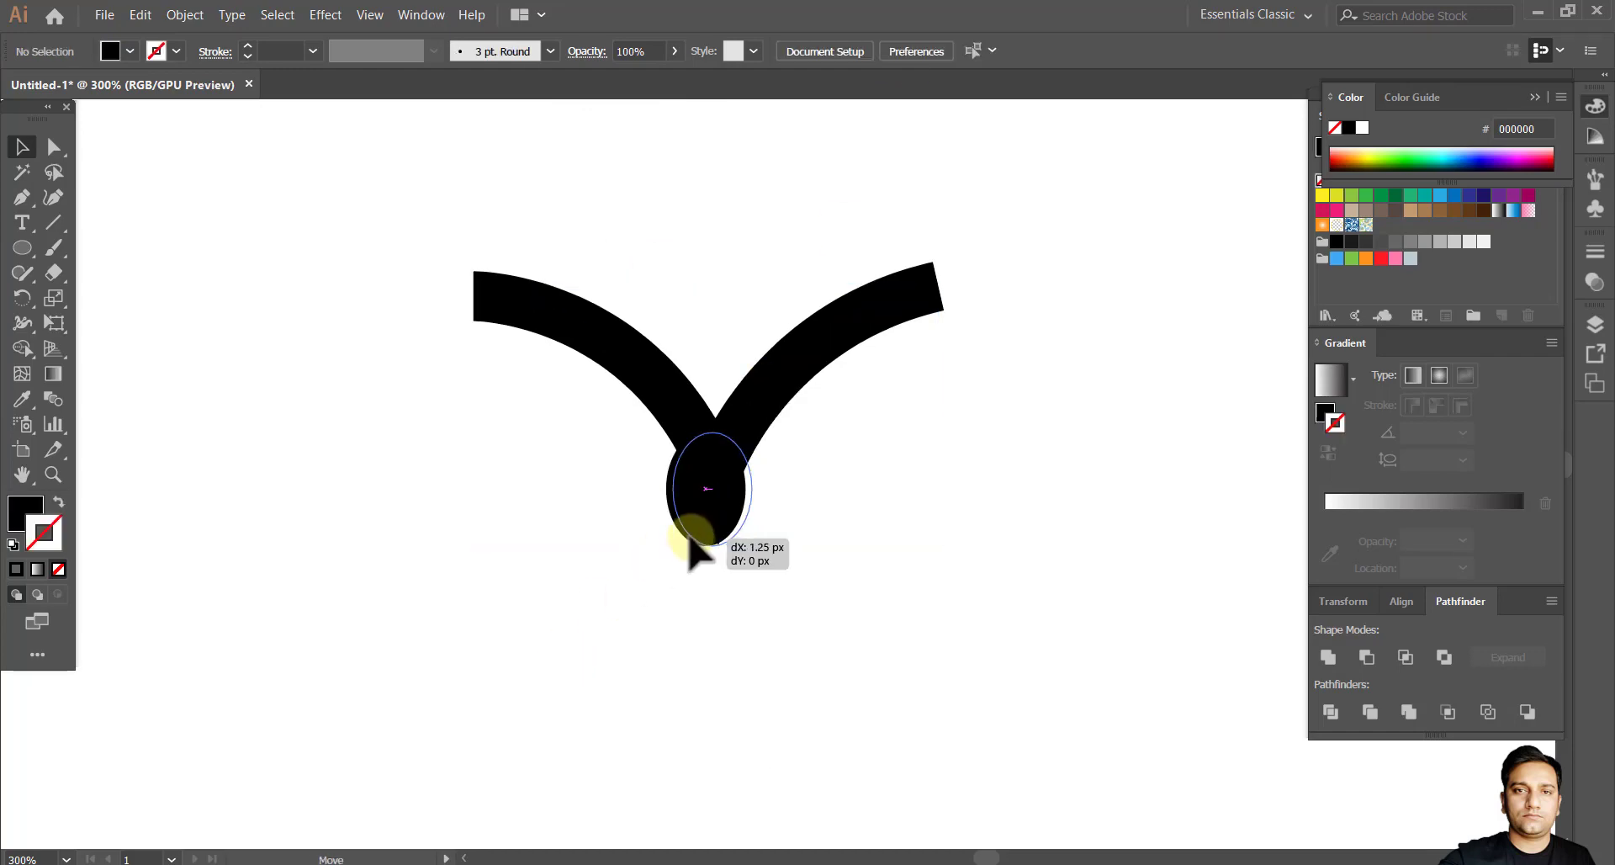
pyautogui.hotkey('ctrl', 'a')
pyautogui.rightClick(725, 461)
pyautogui.click(825, 571)
pyautogui.hotkey('ctrl', '0')
# Scale the bird group down to about 61 px wide.
pyautogui.click(526, 606)
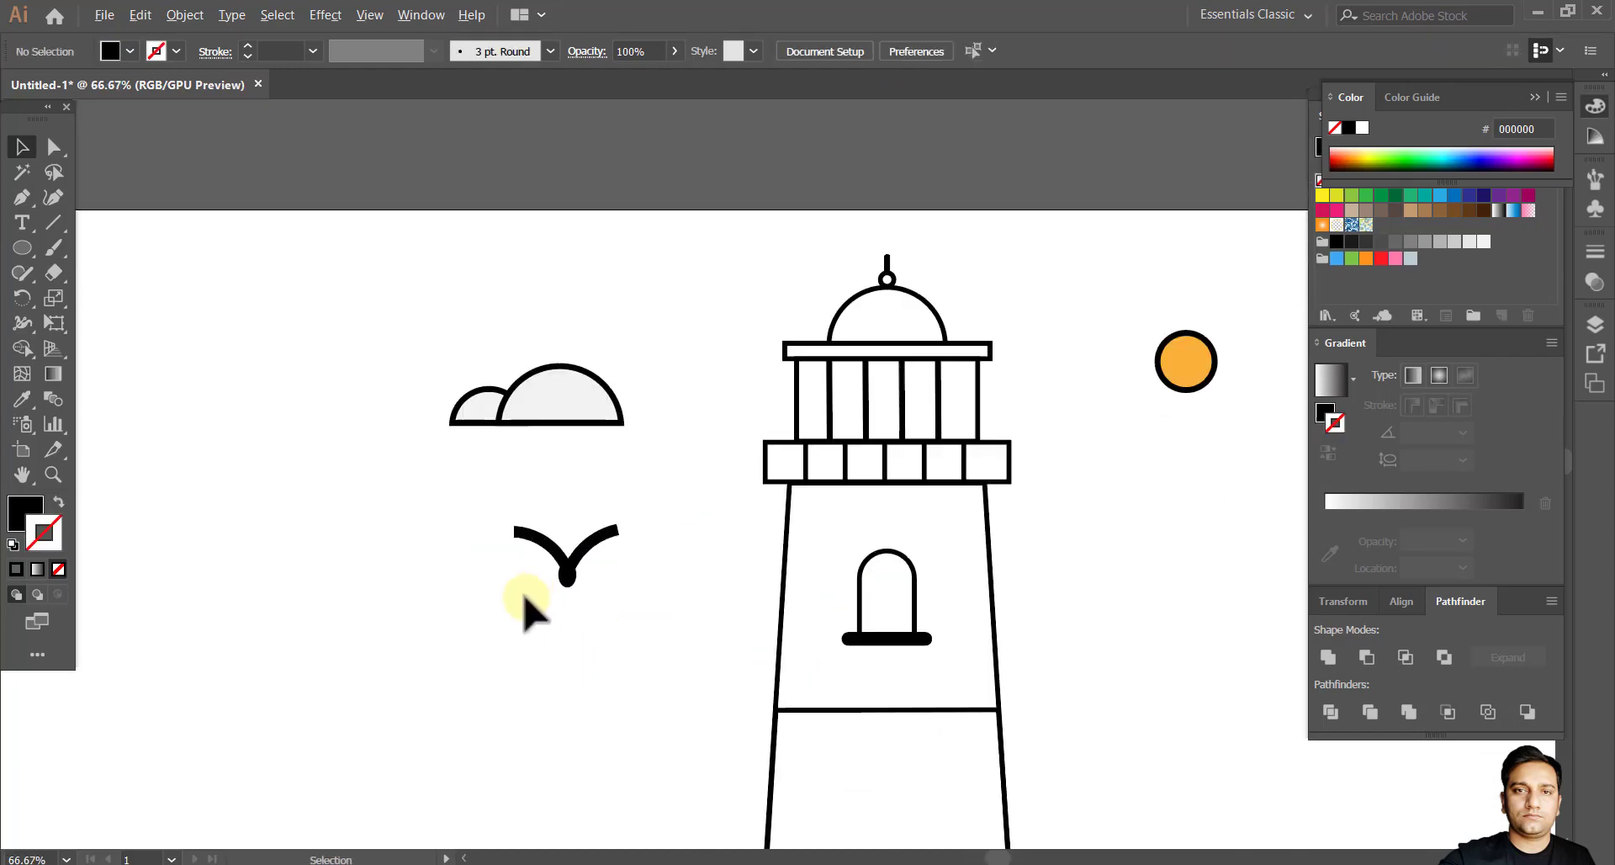
pyautogui.click(591, 555)
pyautogui.click(623, 692)
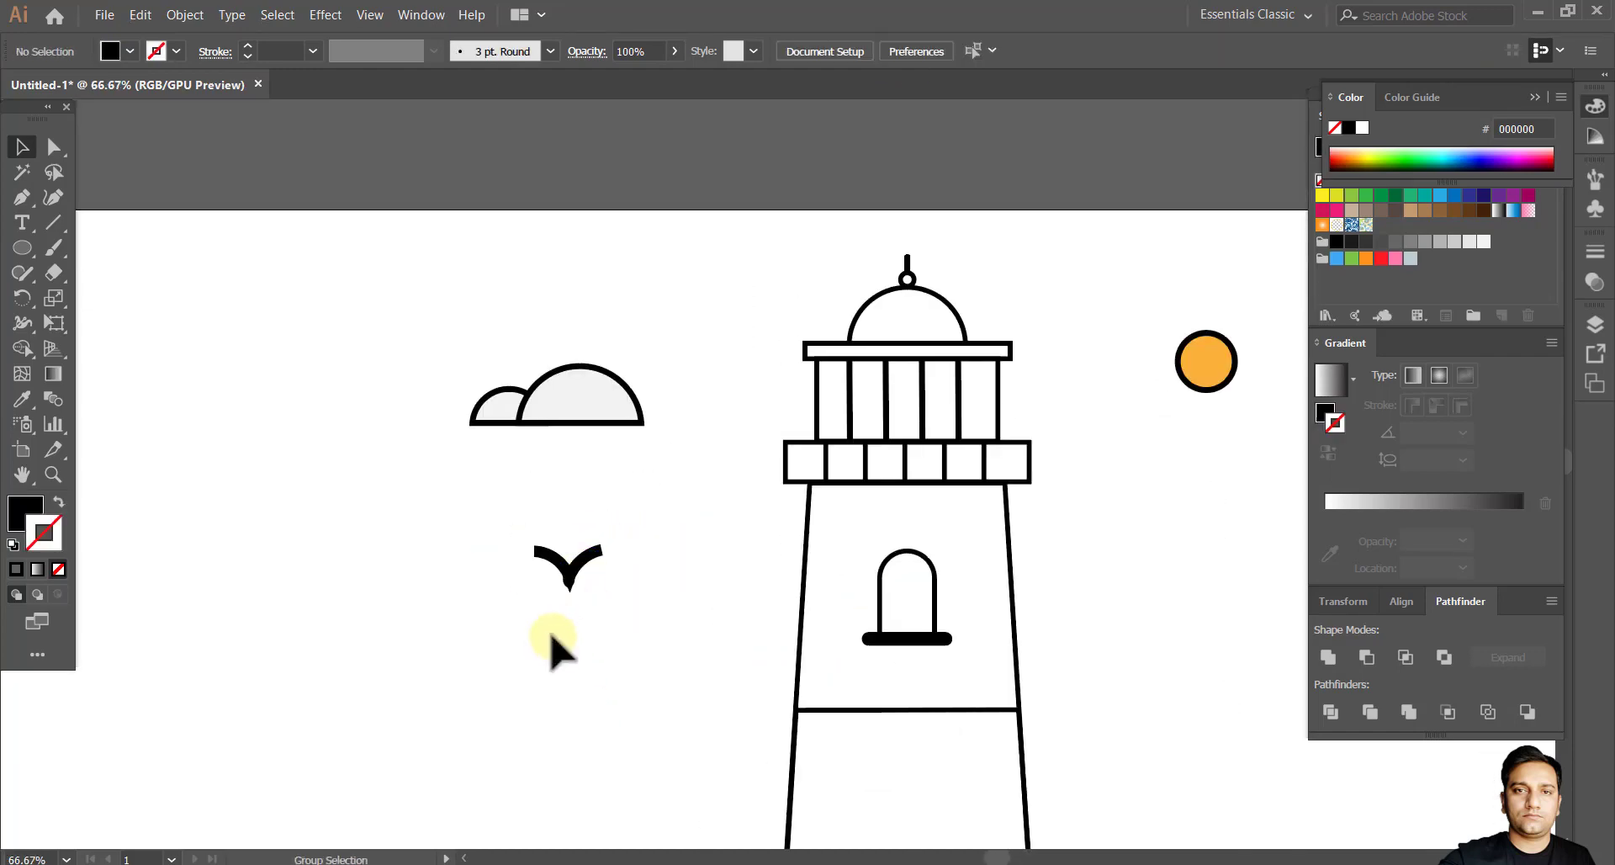
# Ungroup the bird and reduce the wing path's stroke to 7 pt.
pyautogui.scroll(3, 559, 627)
pyautogui.click(631, 437)
pyautogui.rightClick(564, 433)
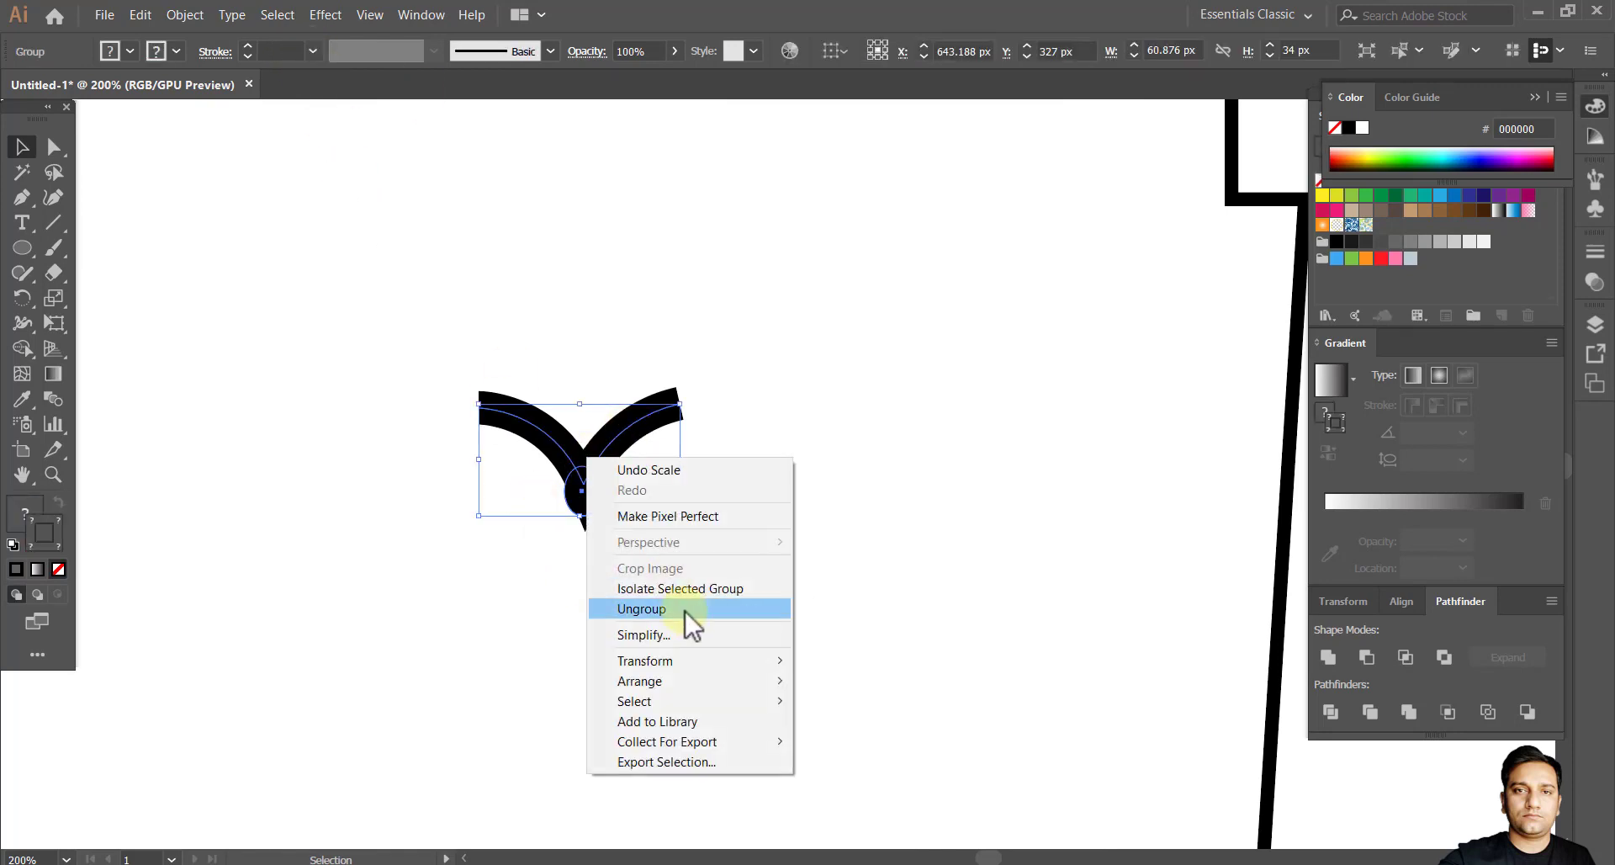
pyautogui.click(685, 620)
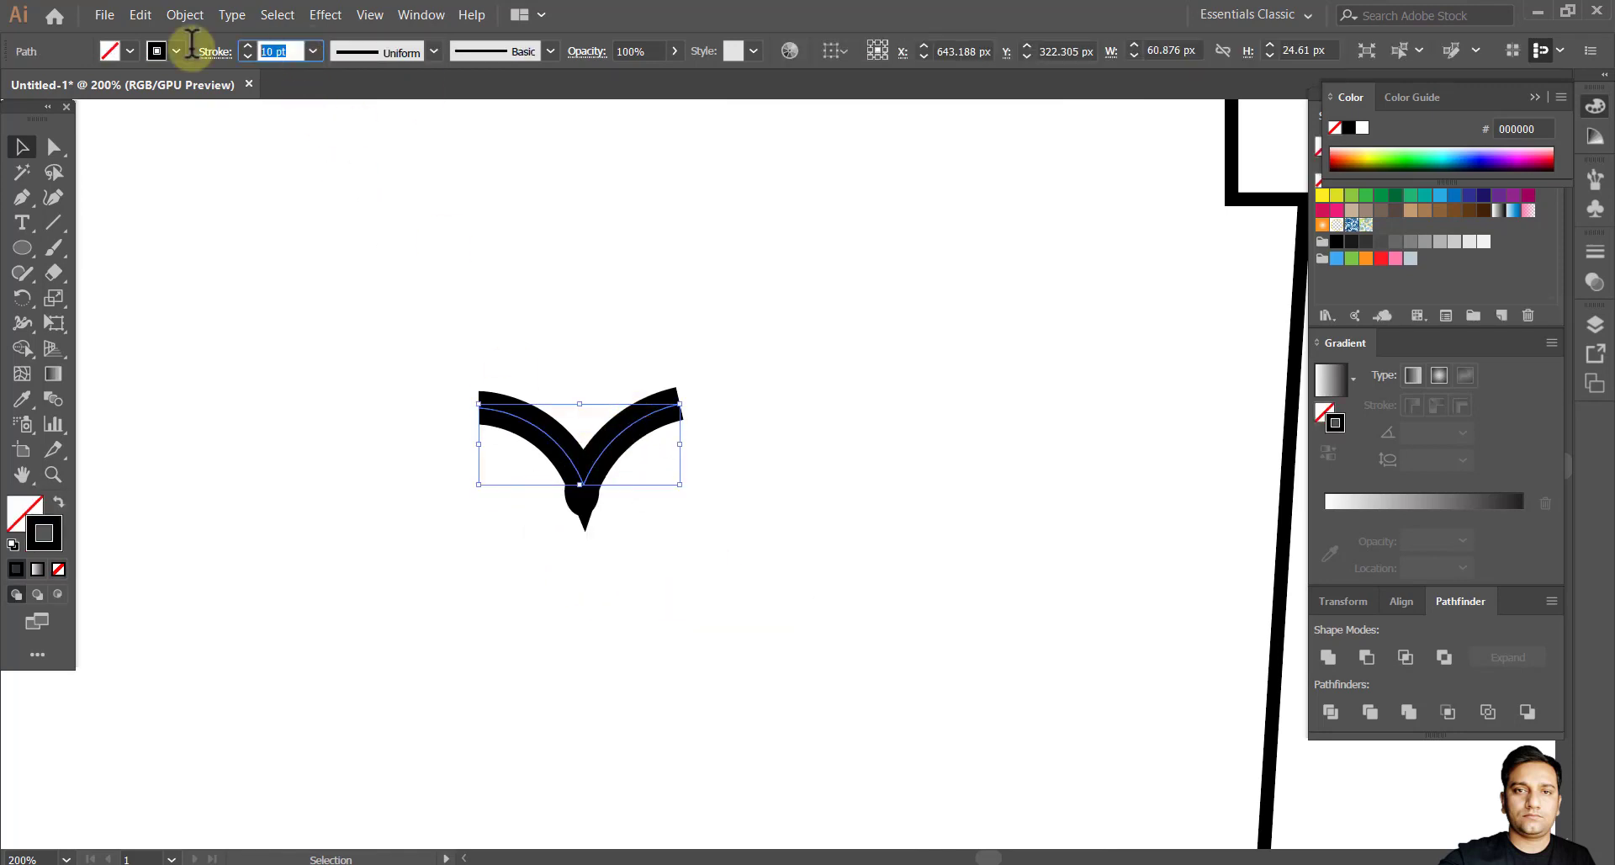
pyautogui.scroll(3, 577, 545)
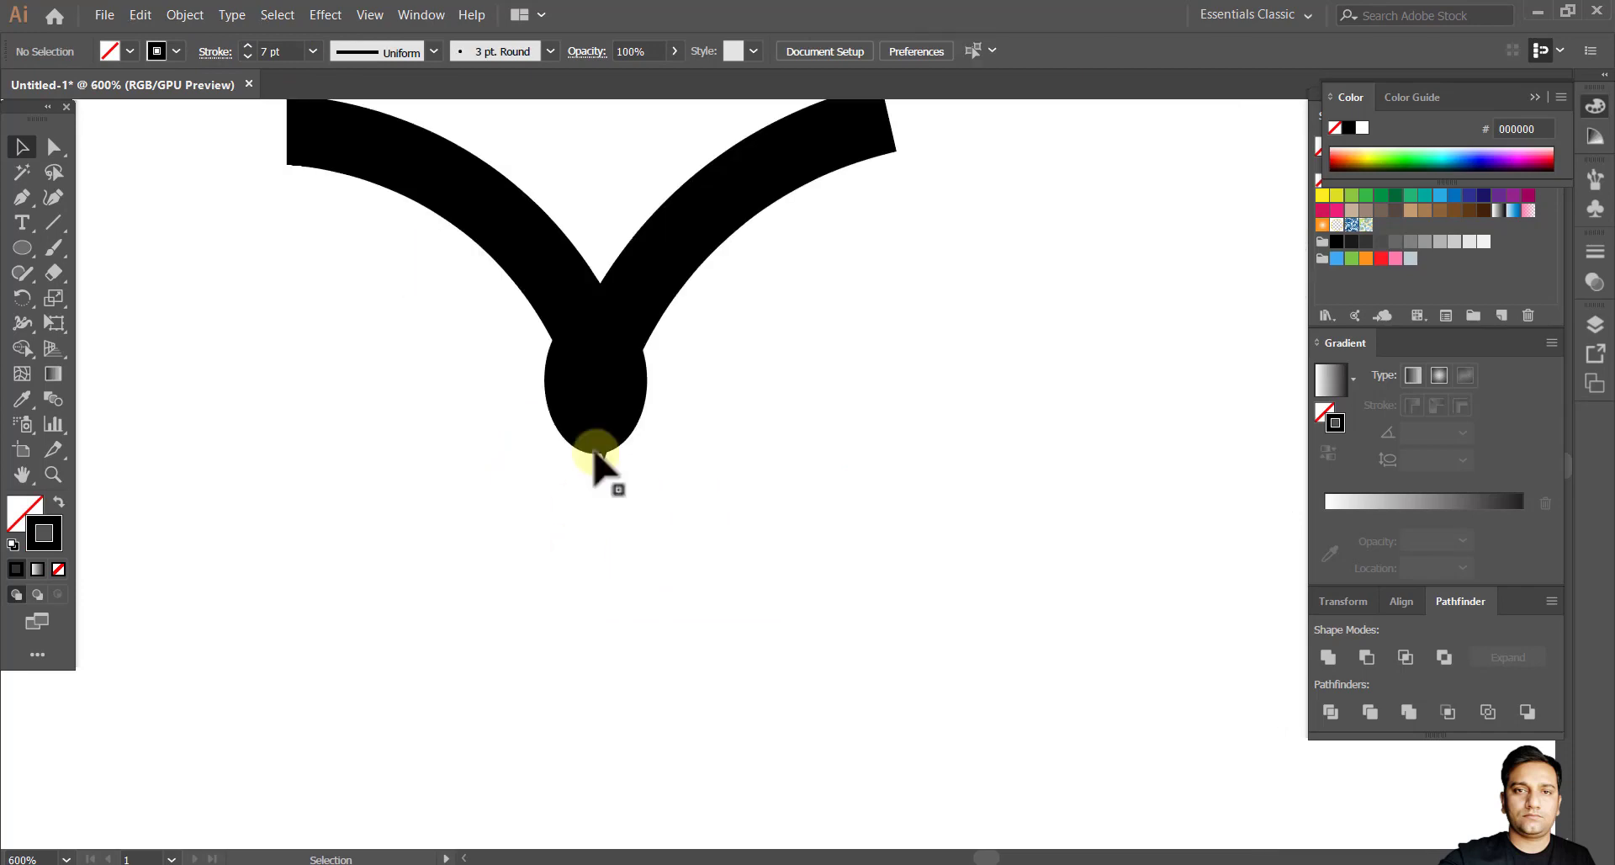
# Place a copy of the finished bird diagonally below and to the right of the first one.
pyautogui.moveTo(639, 442); pyautogui.dragTo(640, 441)
pyautogui.scroll(-5, 598, 523)
pyautogui.moveTo(472, 395); pyautogui.dragTo(677, 606)
pyautogui.scroll(3, 559, 484)
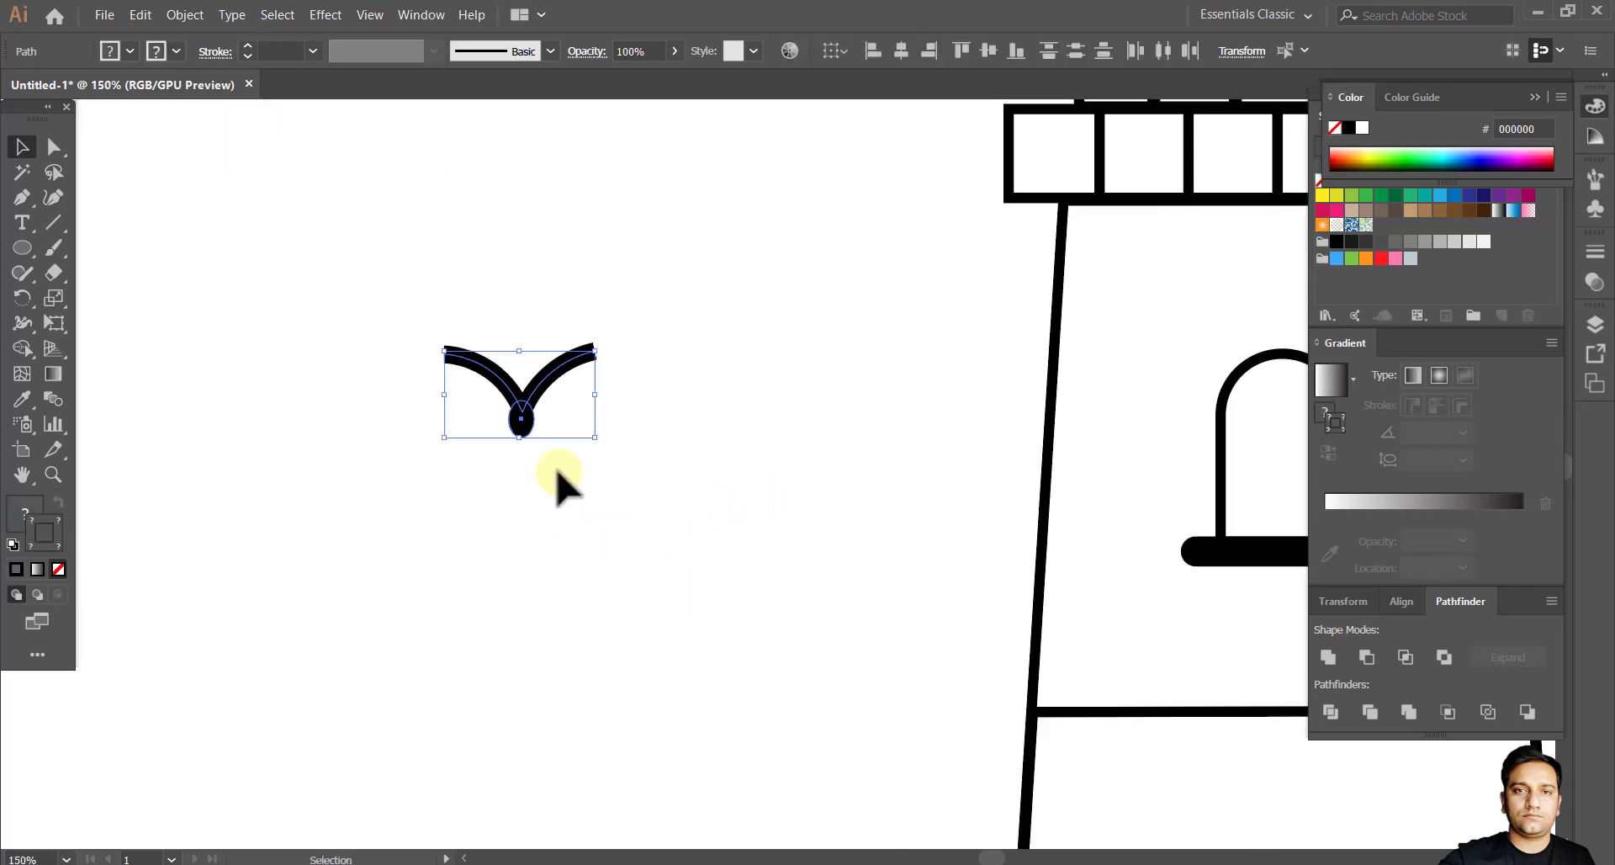
pyautogui.moveTo(664, 497); pyautogui.dragTo(665, 496)
pyautogui.scroll(-6, 558, 619)
pyautogui.scroll(2, 786, 612)
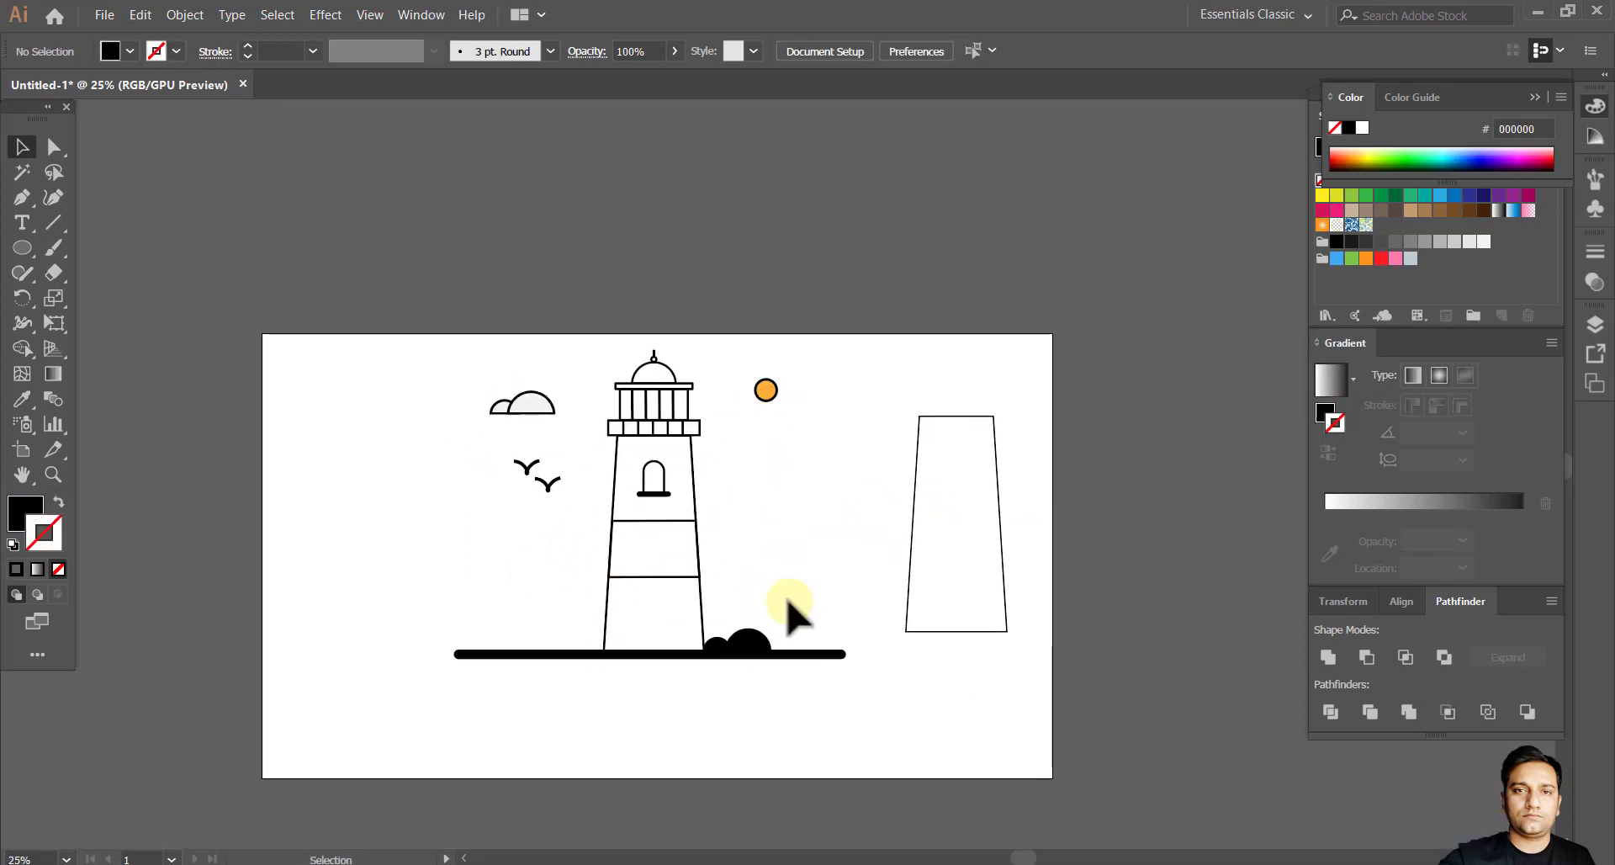
# Copy the left cloud to the other side of the tower, just below the orange sun.
pyautogui.moveTo(326, 287); pyautogui.dragTo(721, 329)
pyautogui.scroll(4, 720, 328)
pyautogui.hotkey('ctrl', 'z')
pyautogui.scroll(-3, 934, 398)
pyautogui.moveTo(412, 381); pyautogui.dragTo(880, 385)
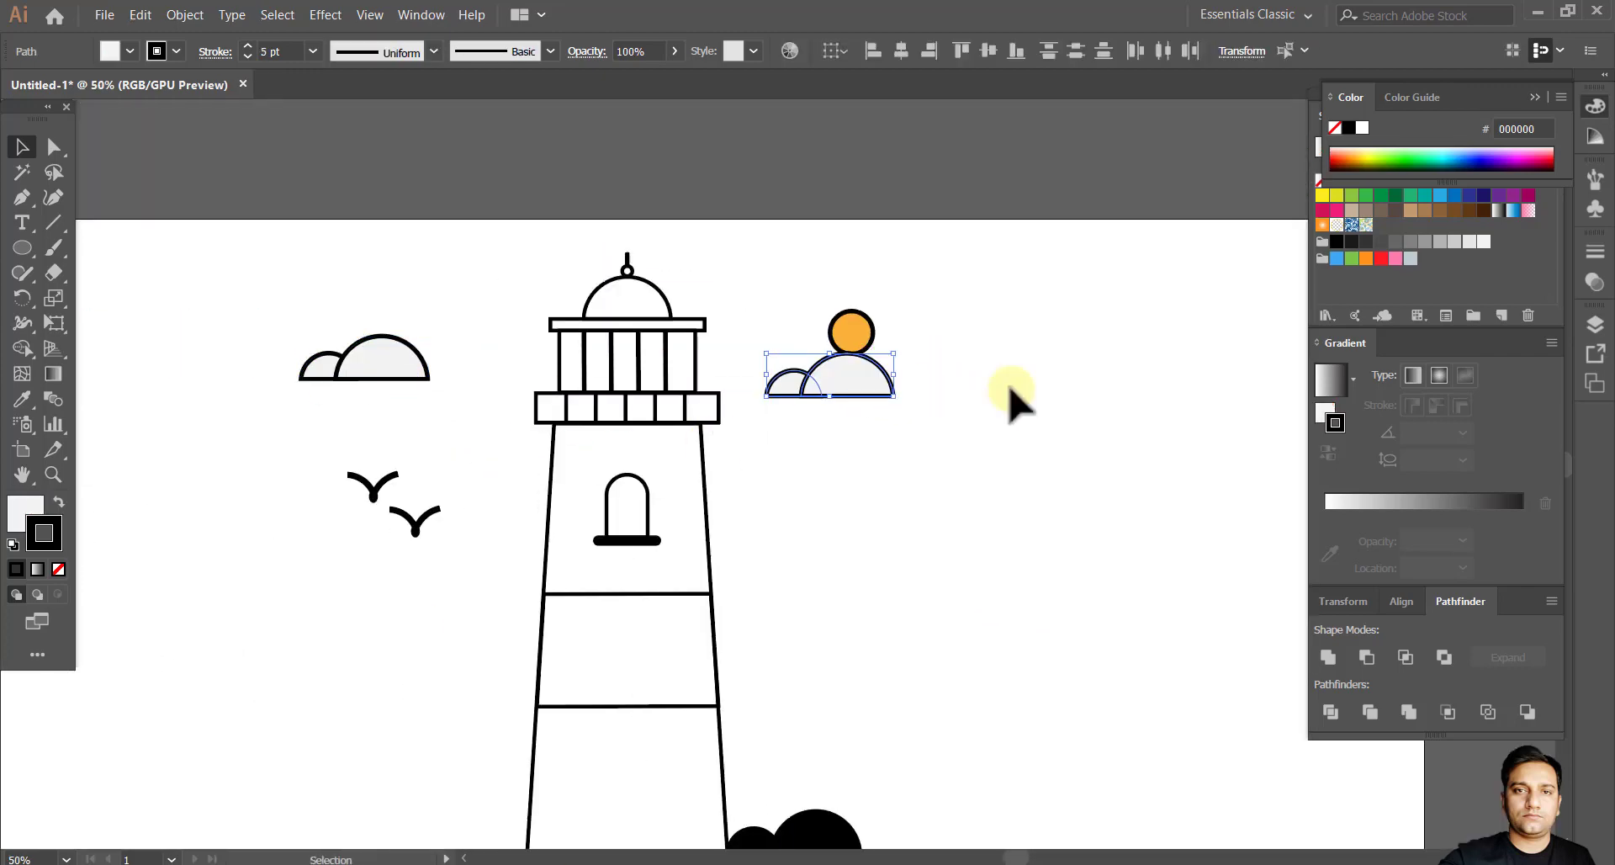
# Mirror the copied cloud horizontally and arrange it so the sun sits behind the dip between its half-circles.
pyautogui.scroll(3, 967, 395)
pyautogui.moveTo(726, 391); pyautogui.dragTo(673, 387)
pyautogui.moveTo(660, 505); pyautogui.dragTo(861, 420)
pyautogui.click(844, 447)
pyautogui.scroll(1, 738, 408)
pyautogui.moveTo(865, 295); pyautogui.dragTo(817, 301)
pyautogui.moveTo(931, 526); pyautogui.dragTo(753, 366)
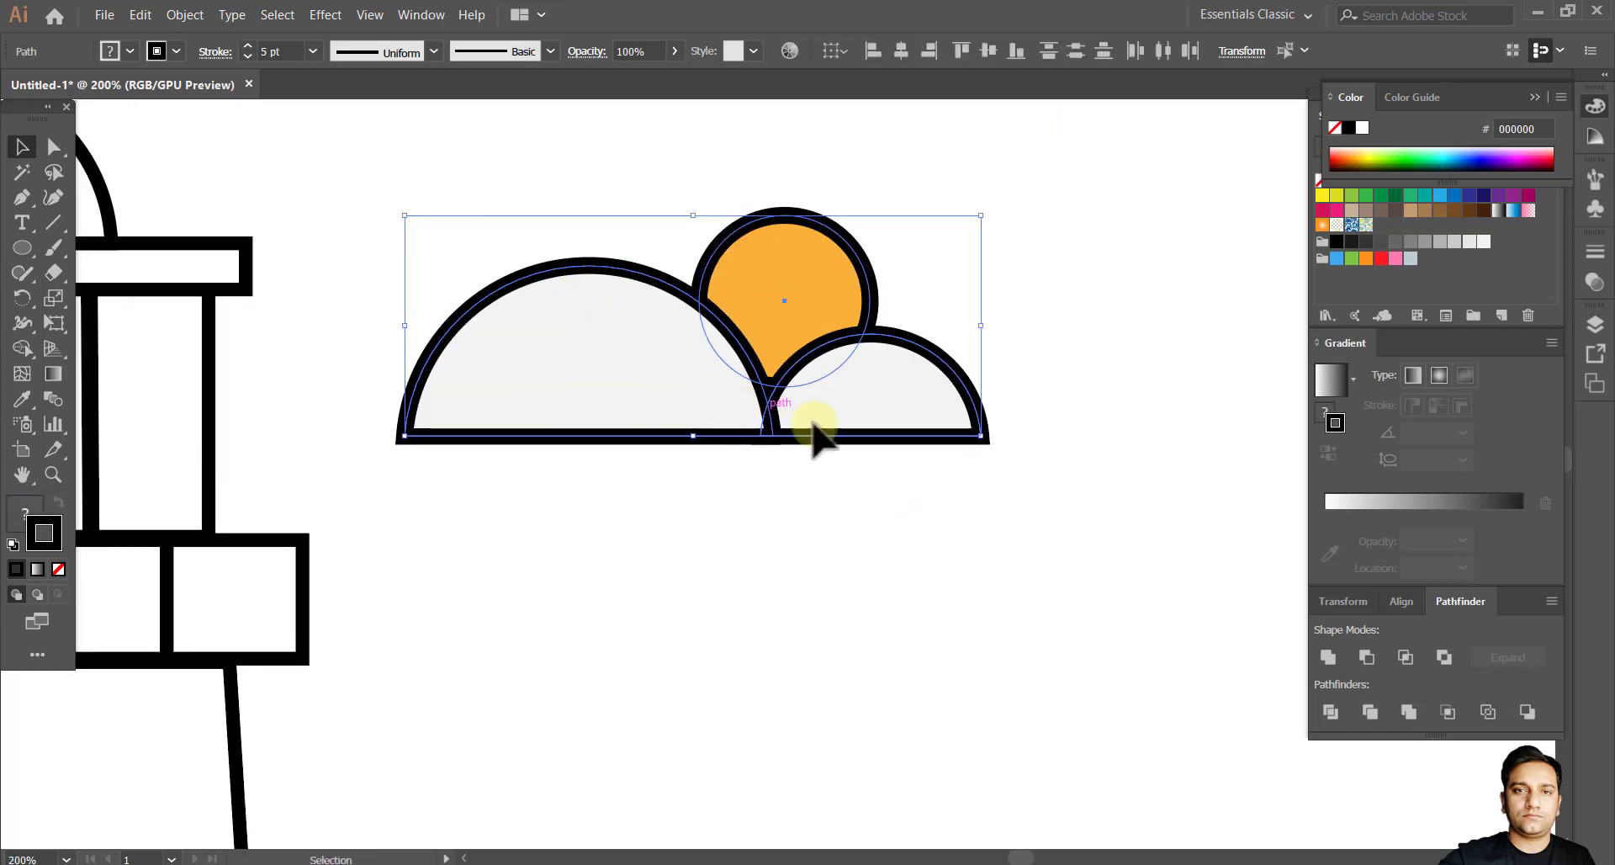
# Fine-tune the sun's position behind the cloud and move both farther right from the tower.
pyautogui.moveTo(811, 432); pyautogui.dragTo(879, 445)
pyautogui.click(913, 486)
pyautogui.moveTo(906, 290); pyautogui.dragTo(899, 301)
pyautogui.scroll(-3, 957, 432)
pyautogui.click(946, 544)
pyautogui.moveTo(824, 341); pyautogui.dragTo(969, 444)
pyautogui.moveTo(957, 422); pyautogui.dragTo(980, 404)
pyautogui.click(988, 372)
pyautogui.click(967, 370)
pyautogui.click(875, 474)
# Shrink the right cloud's two half-circles and shift them over the lower part of the sun.
pyautogui.click(873, 397)
pyautogui.keyDown('shift'); pyautogui.click(988, 387); pyautogui.keyUp('shift')
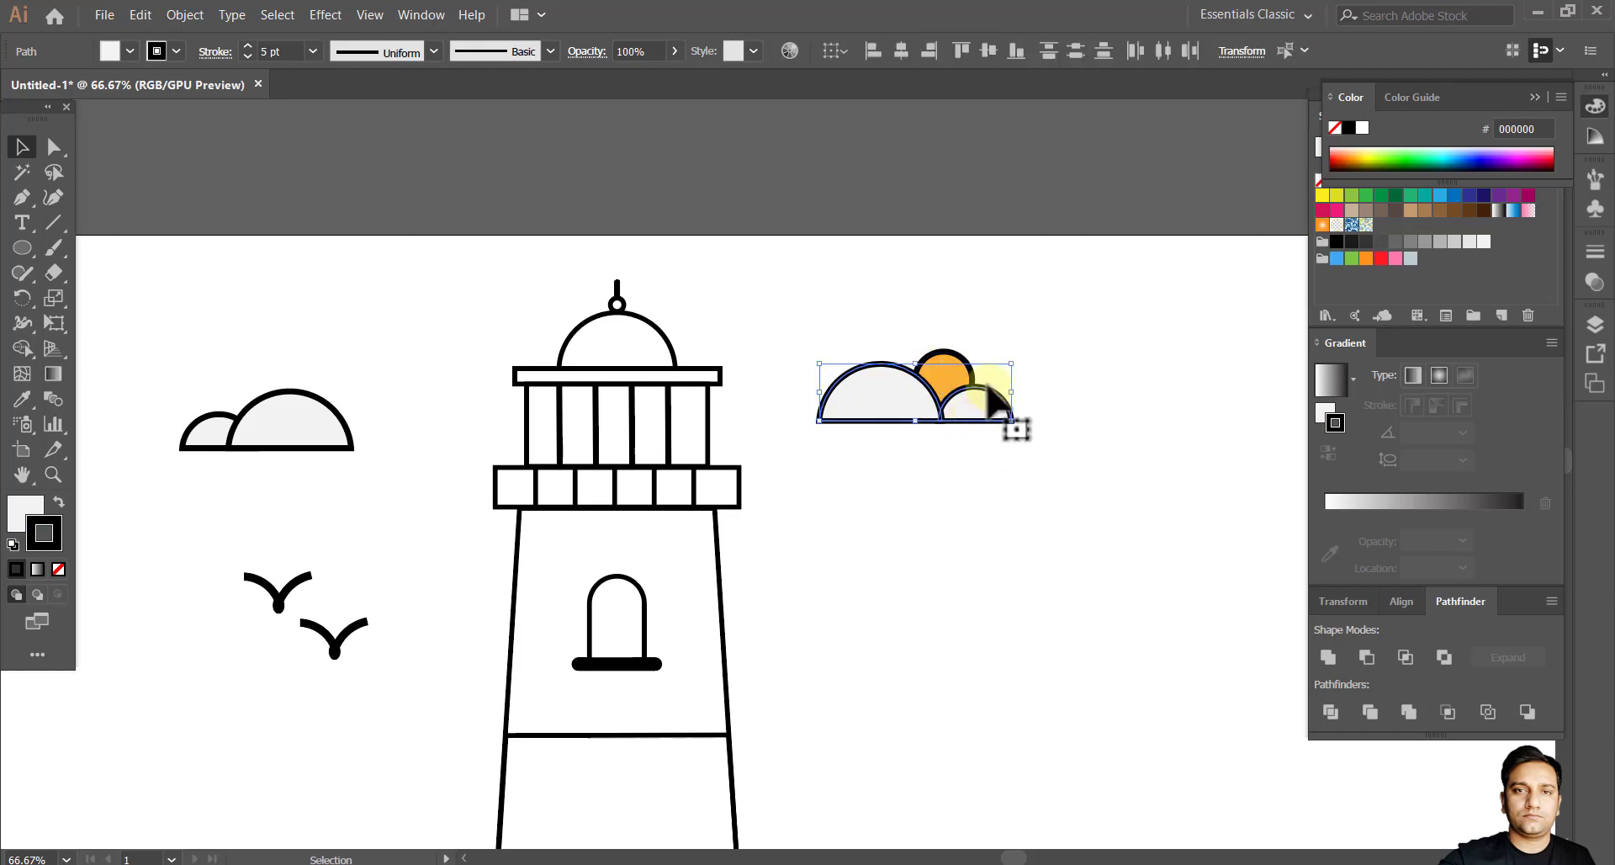
pyautogui.click(980, 454)
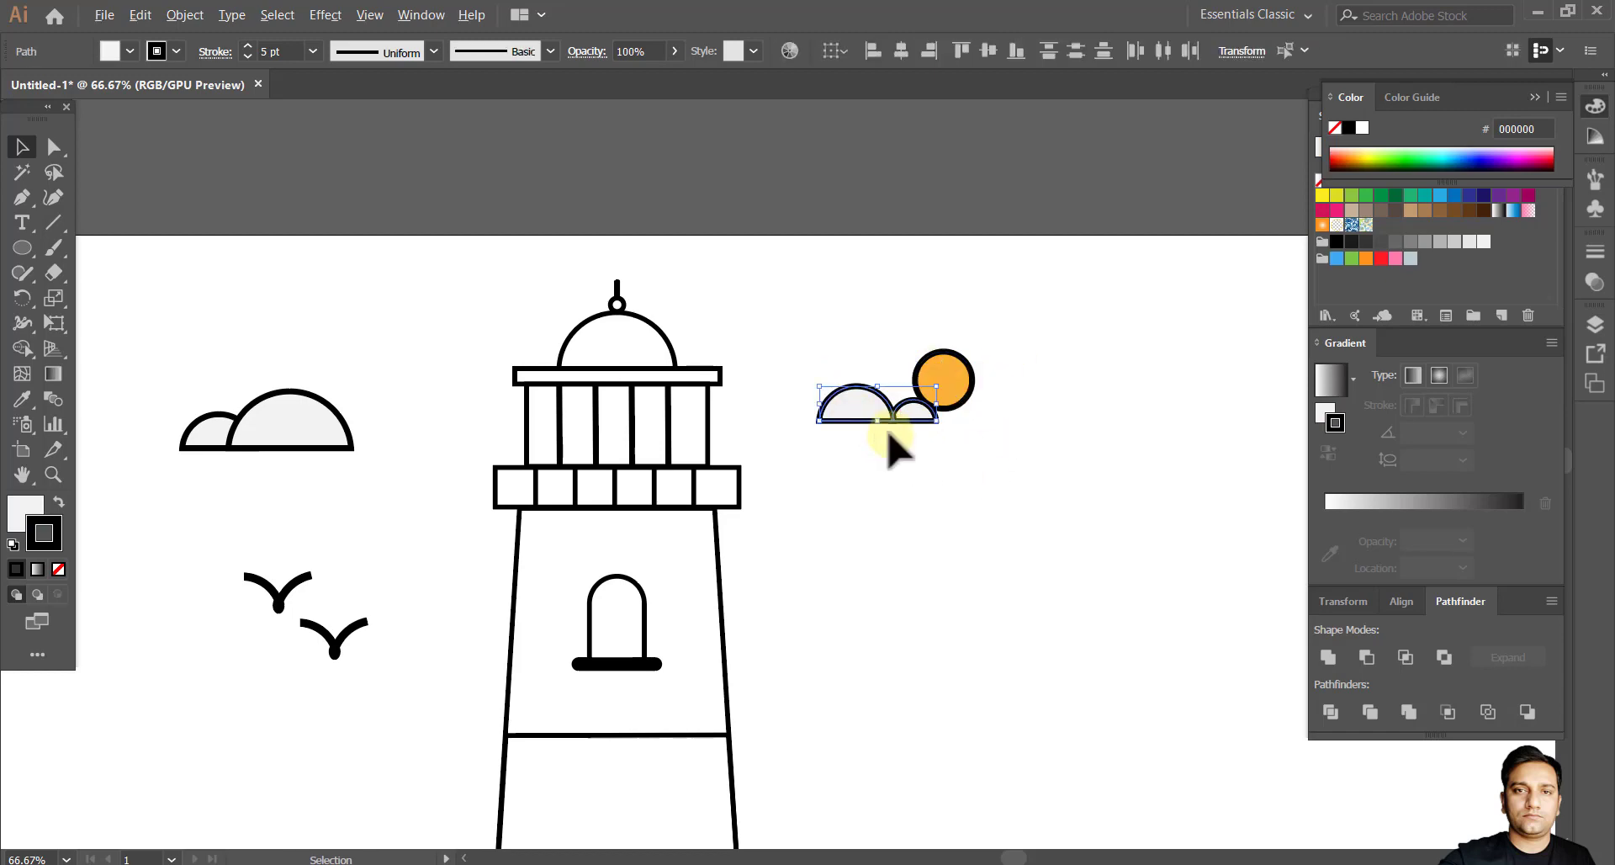
pyautogui.scroll(3, 890, 435)
pyautogui.moveTo(910, 387); pyautogui.dragTo(1017, 366)
pyautogui.click(1026, 433)
pyautogui.scroll(-3, 957, 453)
pyautogui.scroll(3, 984, 431)
pyautogui.click(1022, 332)
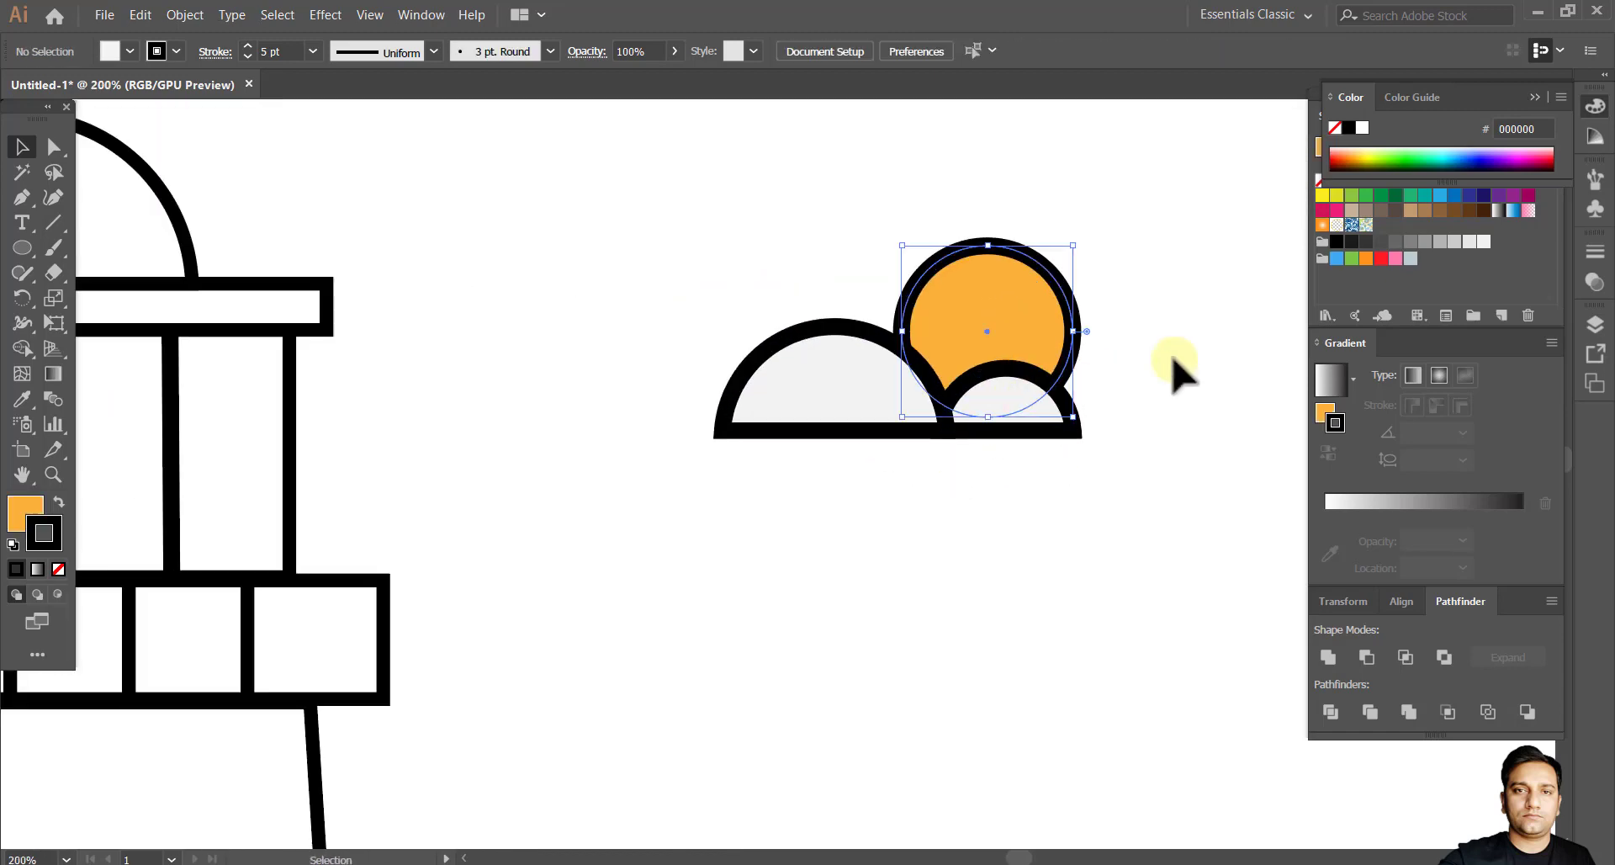
pyautogui.click(1171, 360)
# Select both half-circles of the left cloud and adjust their placement beside the tower.
pyautogui.scroll(-3, 1085, 409)
pyautogui.moveTo(523, 441); pyautogui.dragTo(649, 434)
pyautogui.click(537, 414)
pyautogui.keyDown('shift'); pyautogui.click(446, 428); pyautogui.keyUp('shift')
pyautogui.scroll(3, 528, 440)
pyautogui.moveTo(725, 276); pyautogui.dragTo(711, 308)
pyautogui.scroll(-3, 648, 504)
# Fill the lighthouse dome with a red swatch, trying two shades and settling on the slightly darker one.
pyautogui.scroll(2, 774, 425)
pyautogui.scroll(3, 929, 350)
pyautogui.click(925, 350)
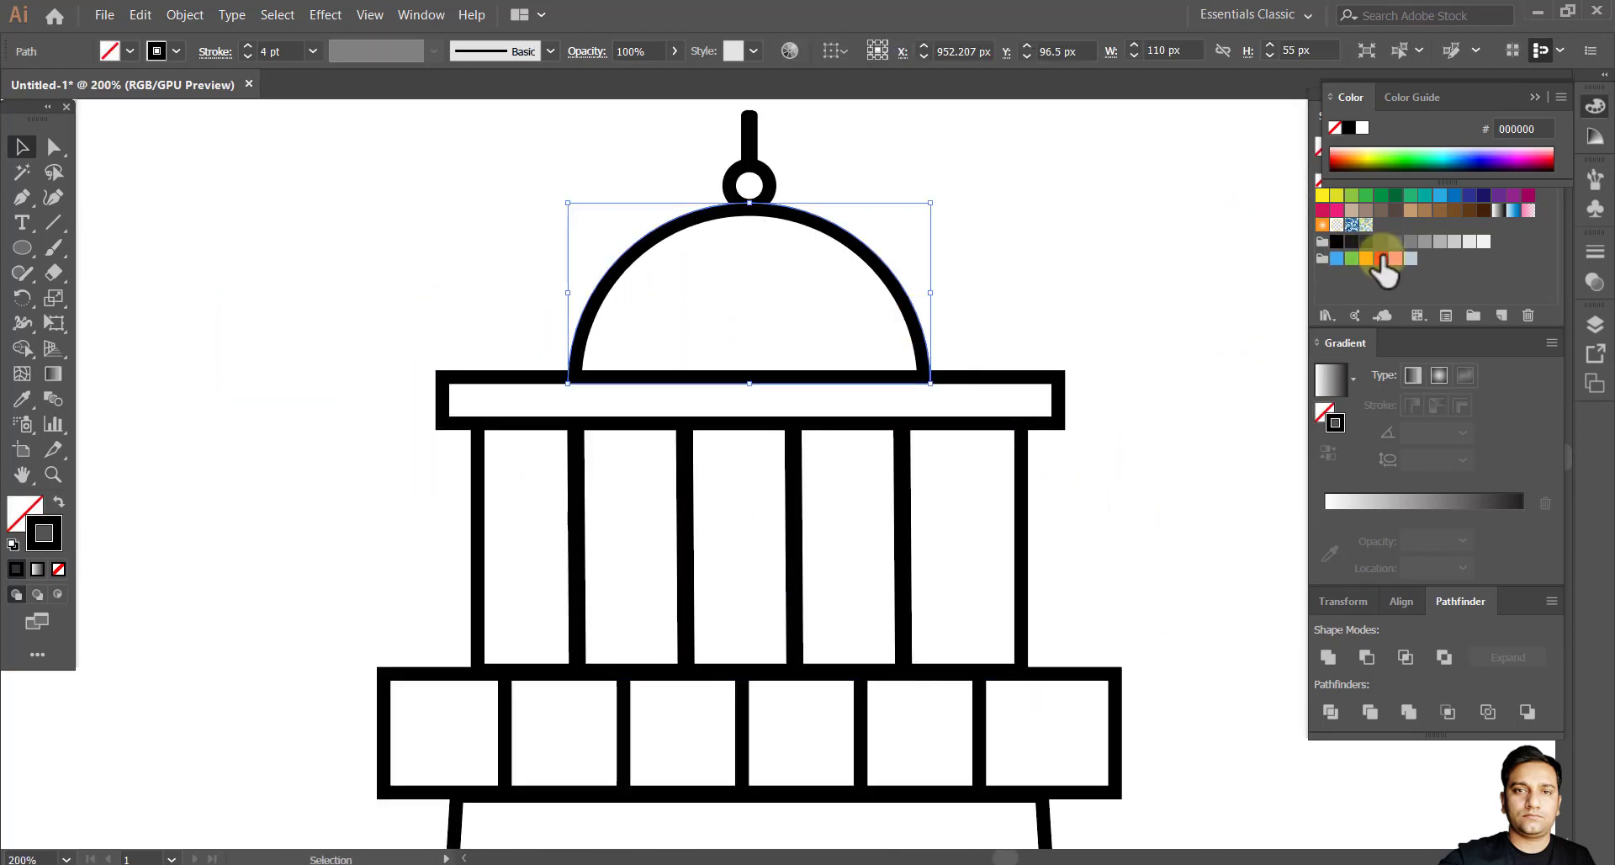
pyautogui.click(1380, 258)
pyautogui.hotkey('ctrl', 'z')
pyautogui.click(1383, 258)
pyautogui.click(1038, 342)
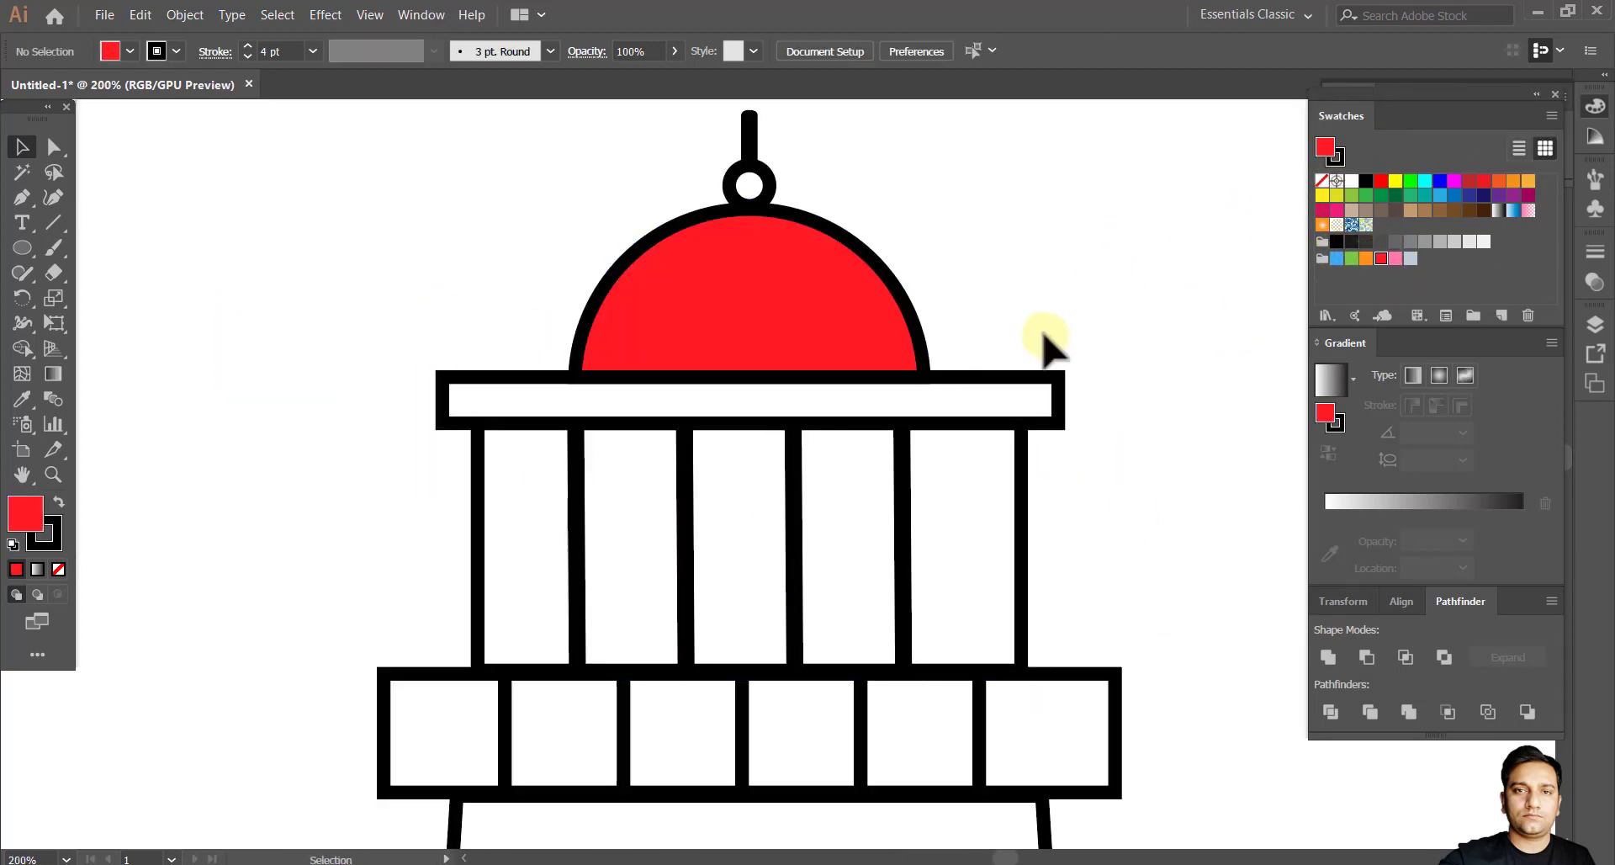
pyautogui.scroll(1, 1037, 343)
pyautogui.click(1482, 180)
pyautogui.click(1102, 353)
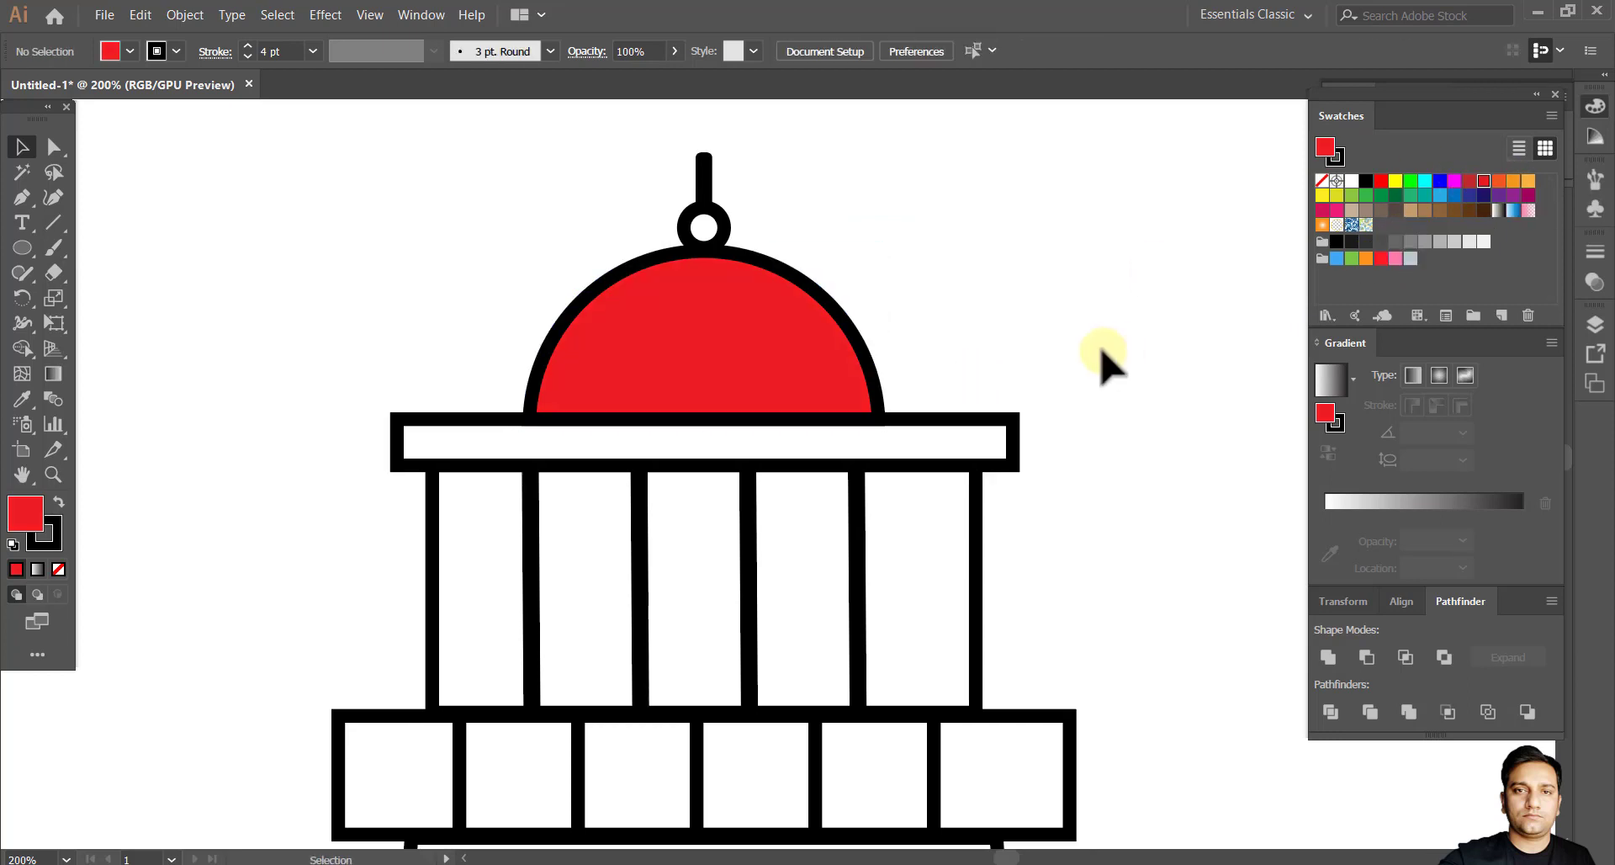
# Draw a closed curved shading shape without fill over the left part of the red dome using the Pen tool.
pyautogui.scroll(2, 835, 389)
pyautogui.click(109, 51)
pyautogui.click(15, 91)
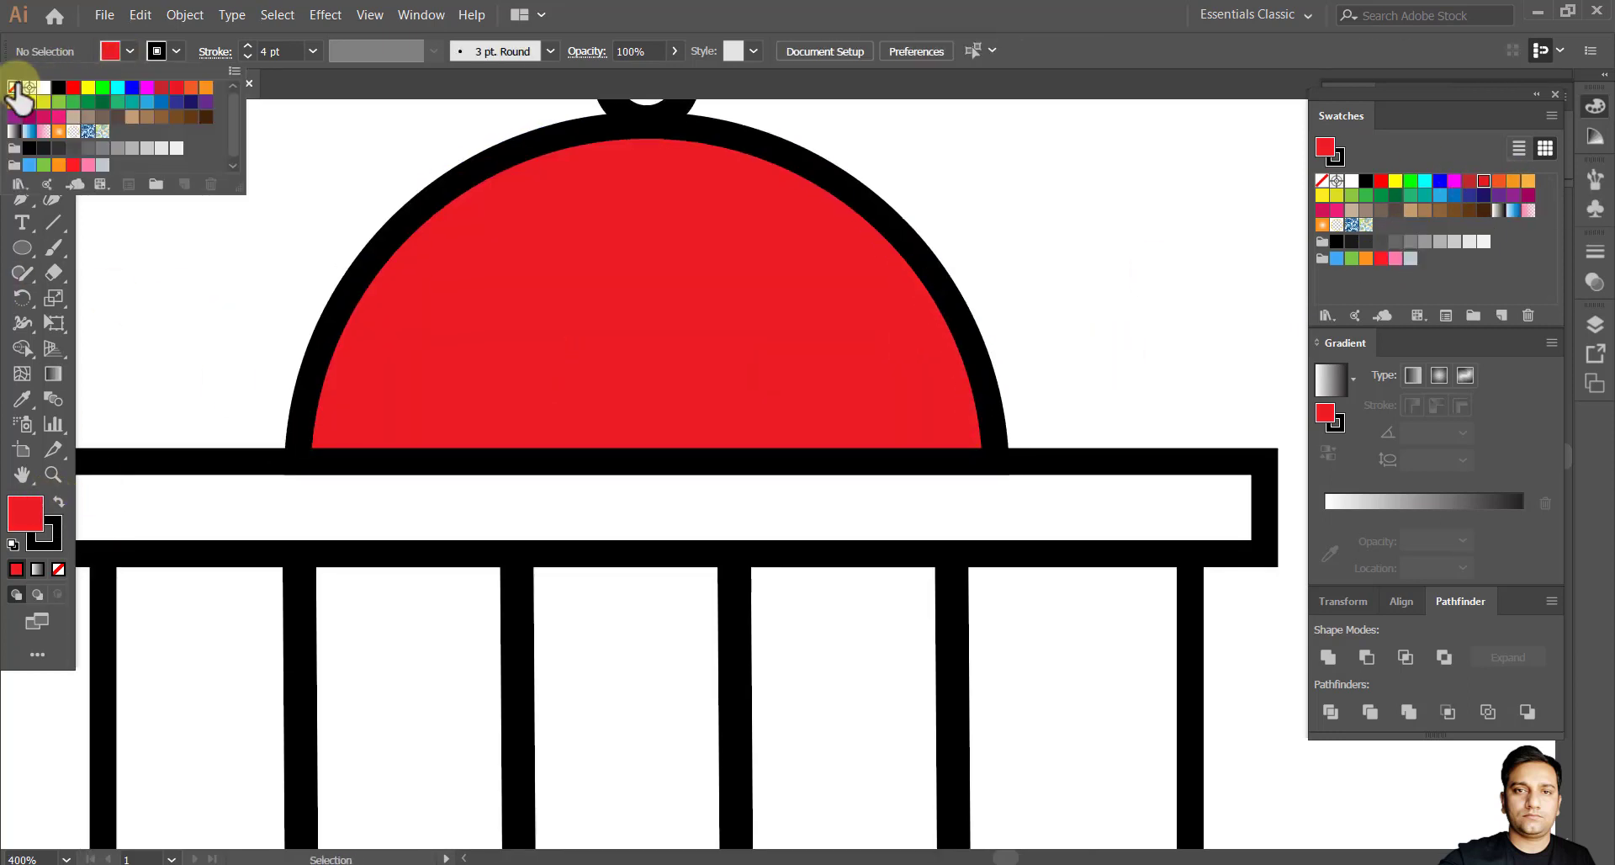
pyautogui.click(17, 192)
pyautogui.scroll(1, 438, 168)
pyautogui.click(738, 123)
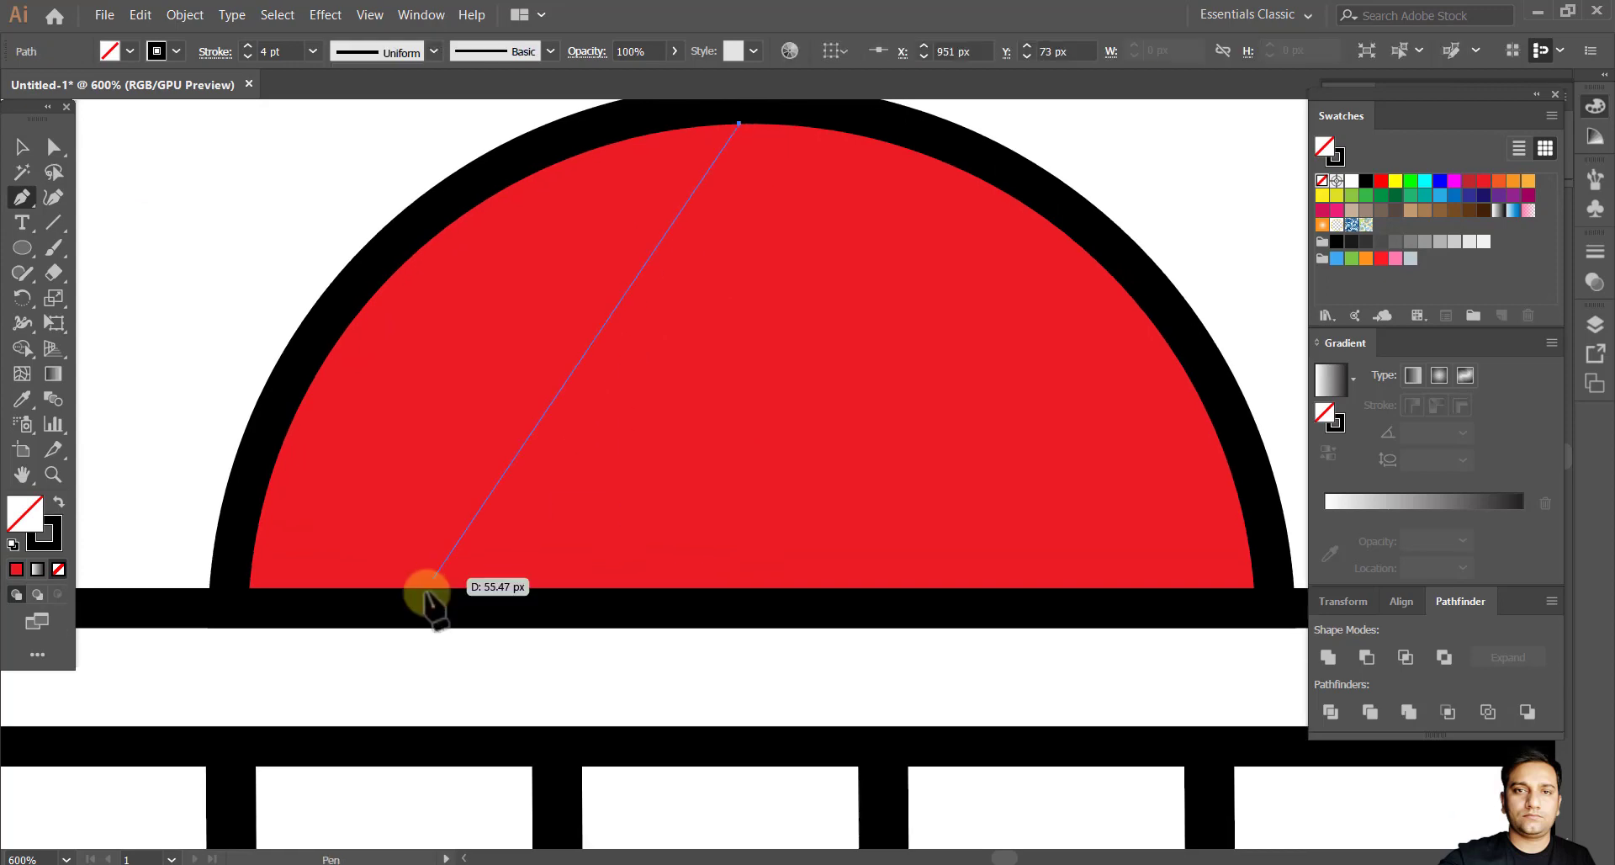
pyautogui.moveTo(575, 722)
pyautogui.mouseDown()
pyautogui.moveTo(494, 660)
pyautogui.moveTo(511, 746)
pyautogui.mouseUp()
pyautogui.click(492, 463)
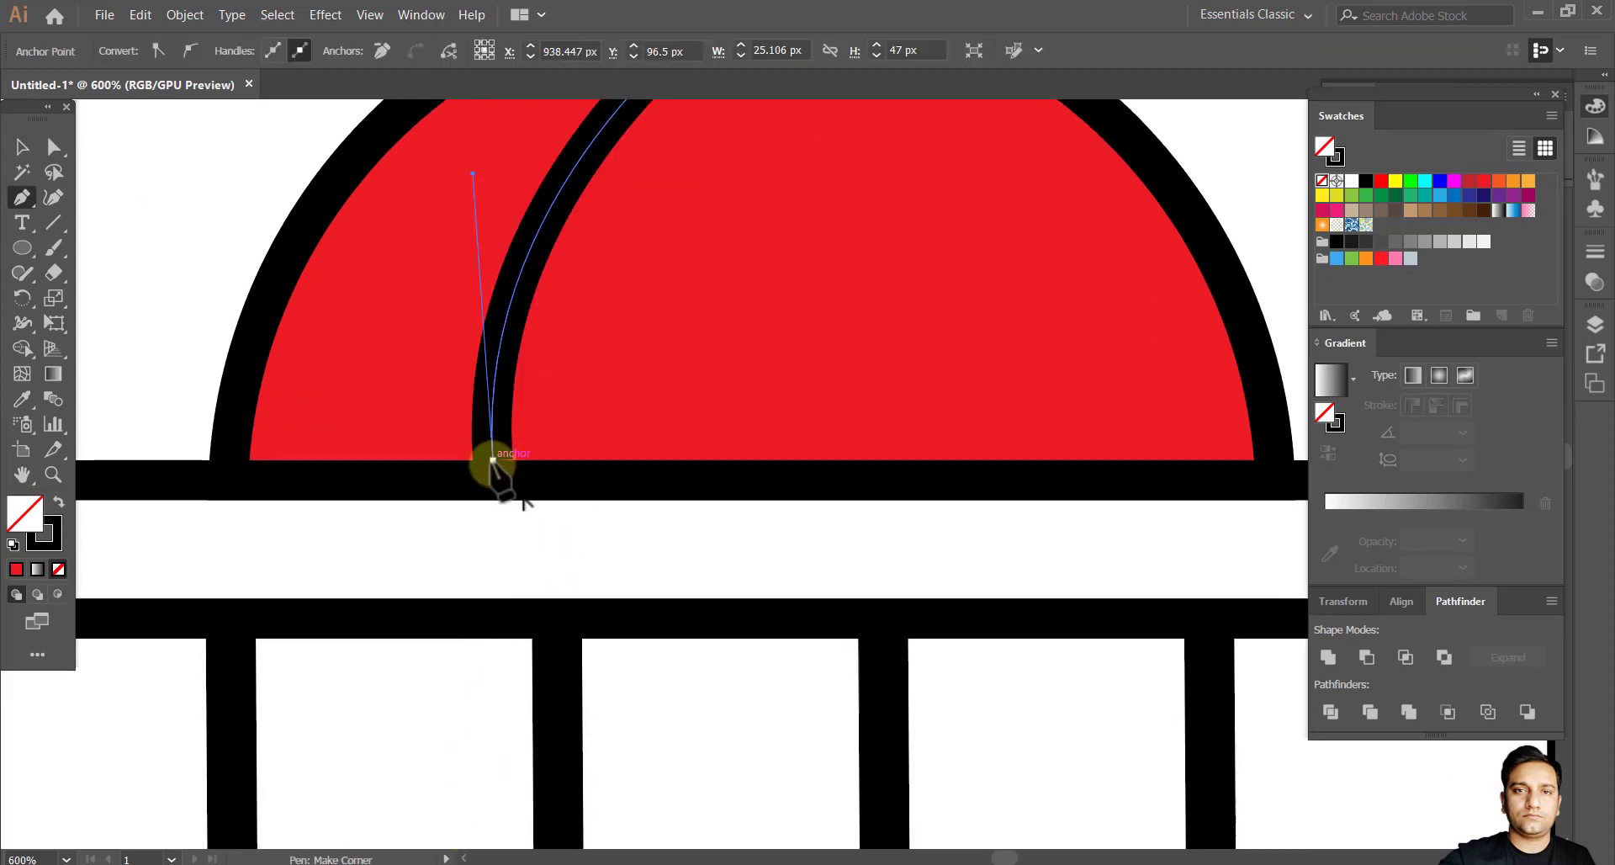
pyautogui.moveTo(489, 471); pyautogui.dragTo(636, 634)
pyautogui.click(402, 622)
pyautogui.scroll(2, 620, 584)
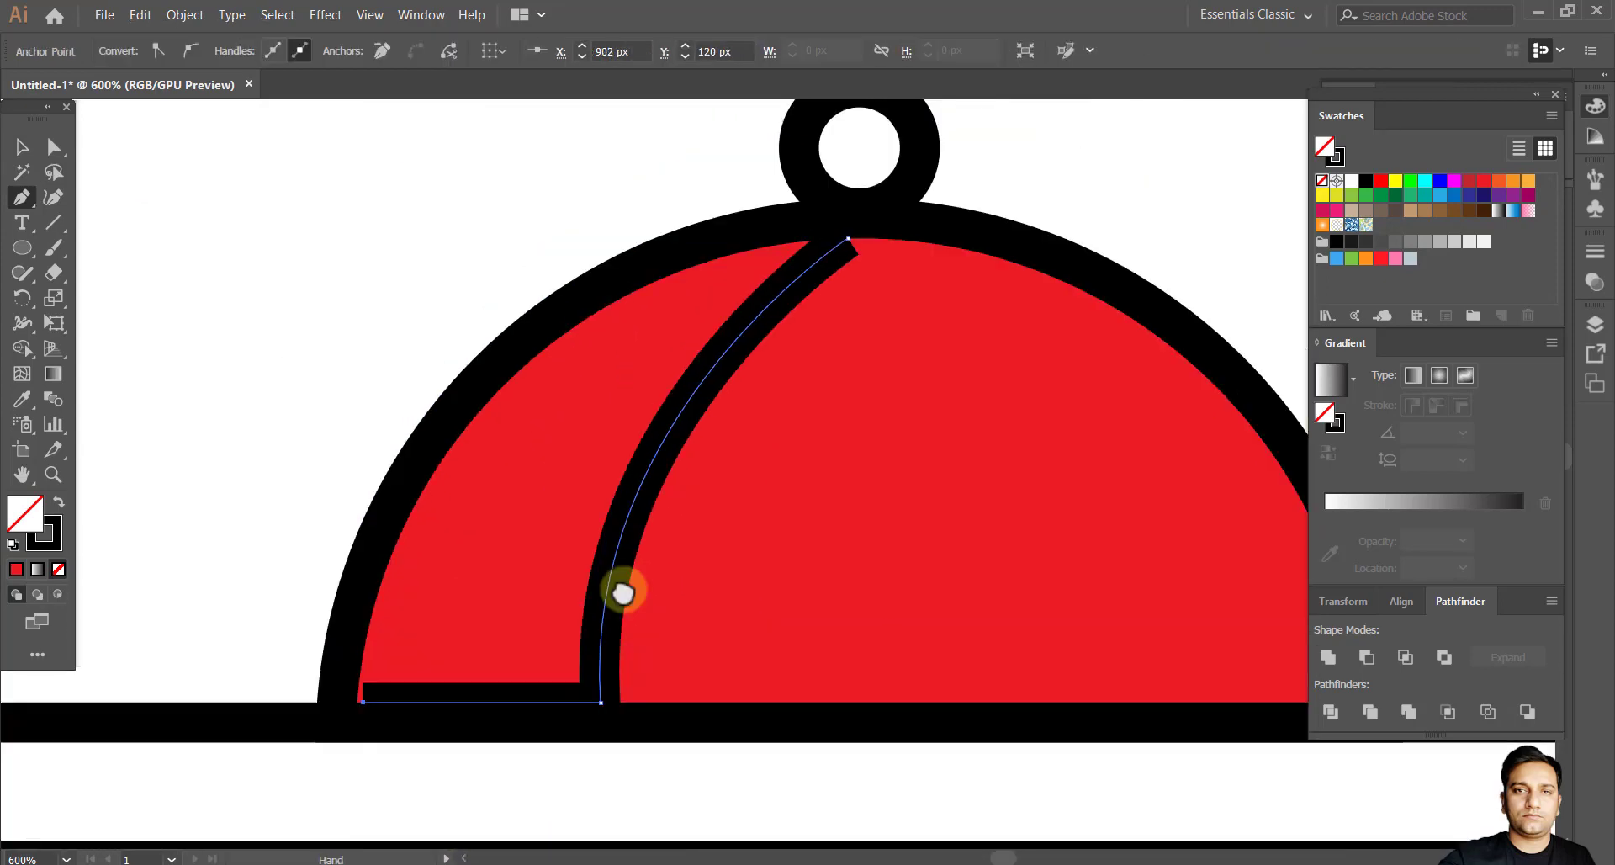
pyautogui.click(888, 159)
# Fill the dome's shading shape with a dark red and remove its stroke.
pyautogui.click(20, 148)
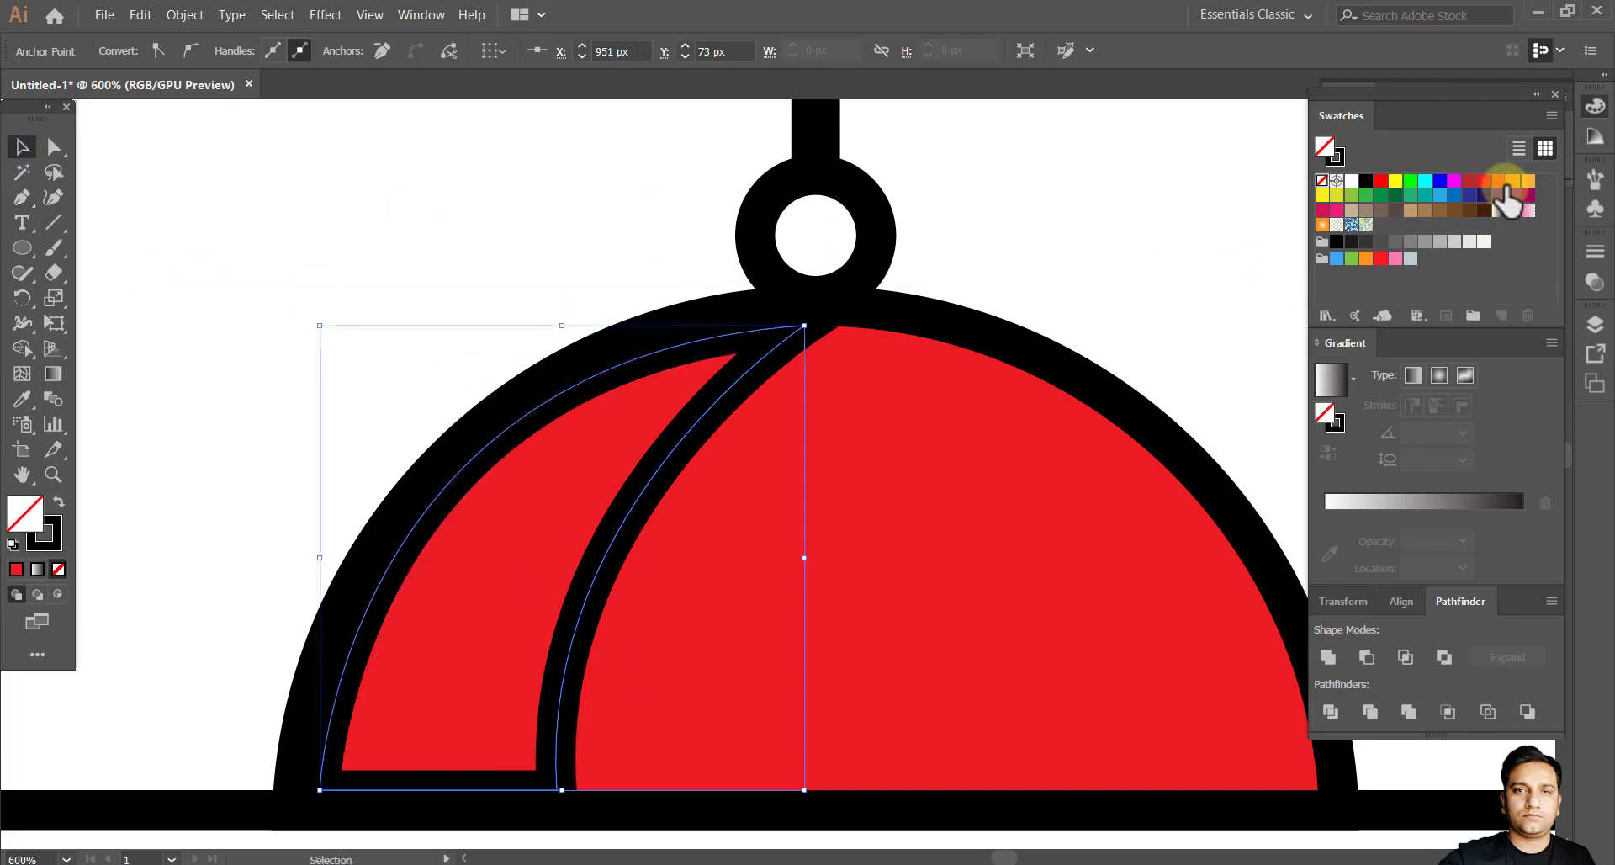
pyautogui.doubleClick(25, 513)
pyautogui.click(350, 559)
pyautogui.click(640, 461)
pyautogui.click(303, 252)
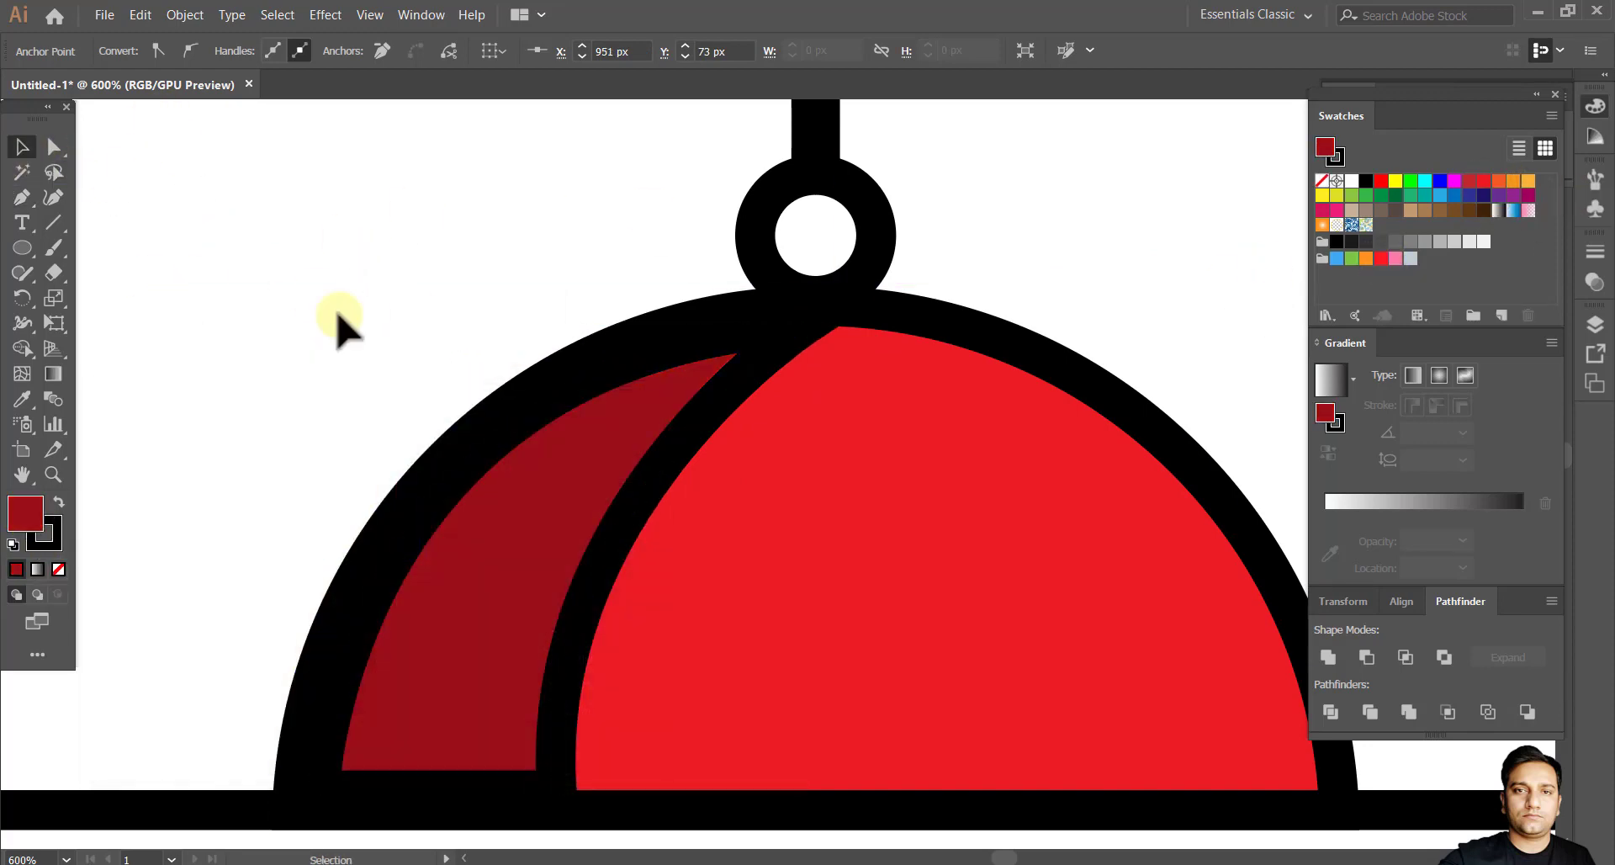
pyautogui.click(616, 525)
pyautogui.click(177, 51)
pyautogui.click(10, 74)
# Move the shading shape's lower-left anchor point outward to cover the bright red gap beside the dome outline.
pyautogui.moveTo(468, 774); pyautogui.dragTo(638, 575)
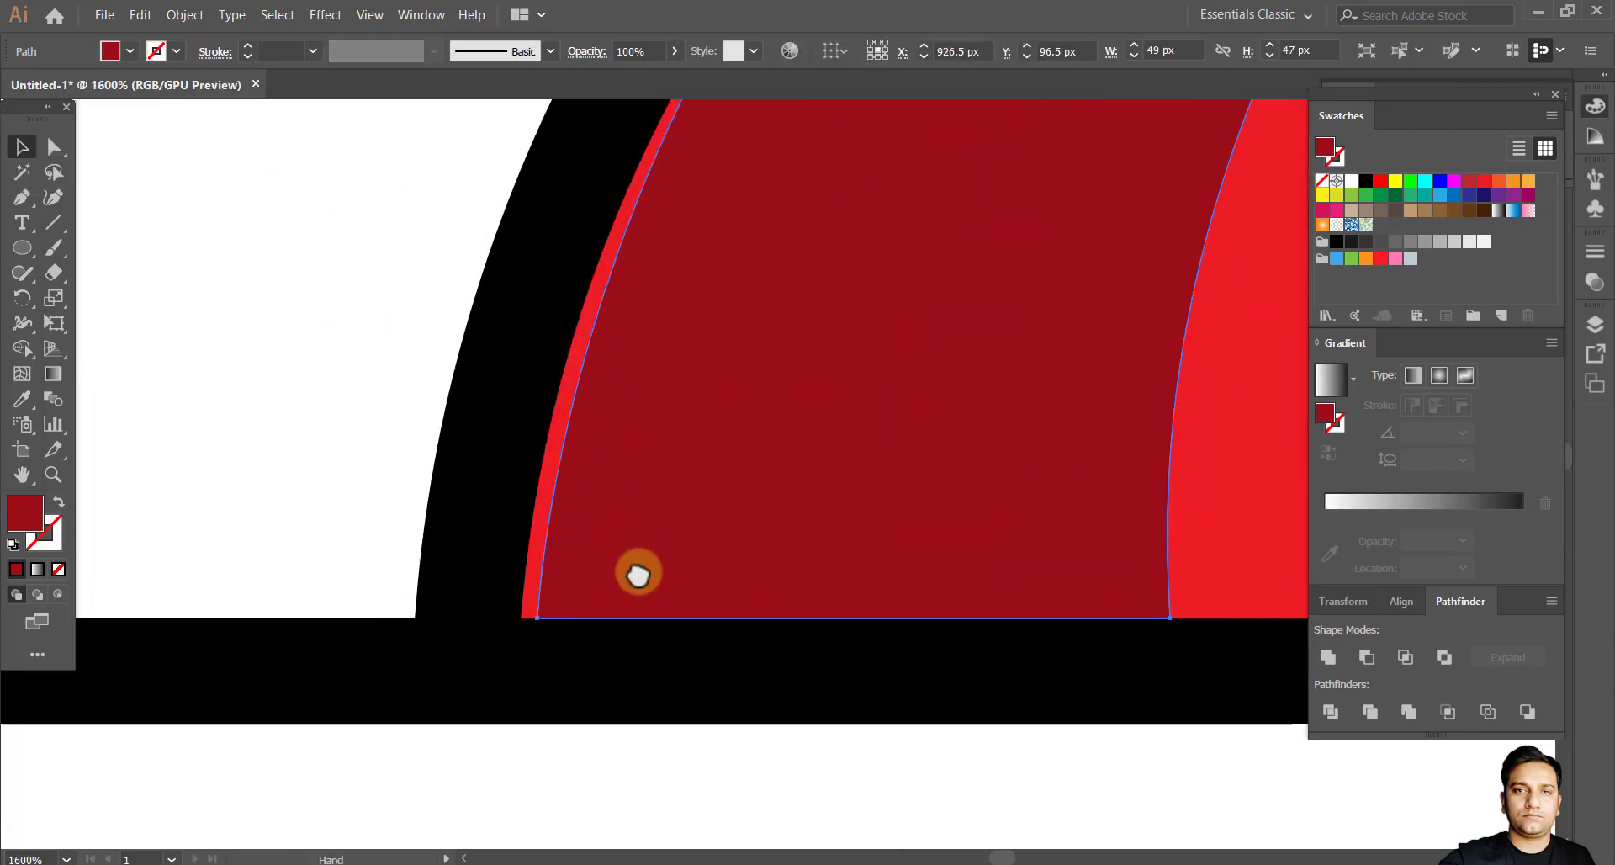
pyautogui.press('a')
pyautogui.scroll(4, 589, 627)
pyautogui.moveTo(562, 618); pyautogui.dragTo(547, 627)
pyautogui.scroll(-10, 554, 626)
pyautogui.click(530, 335)
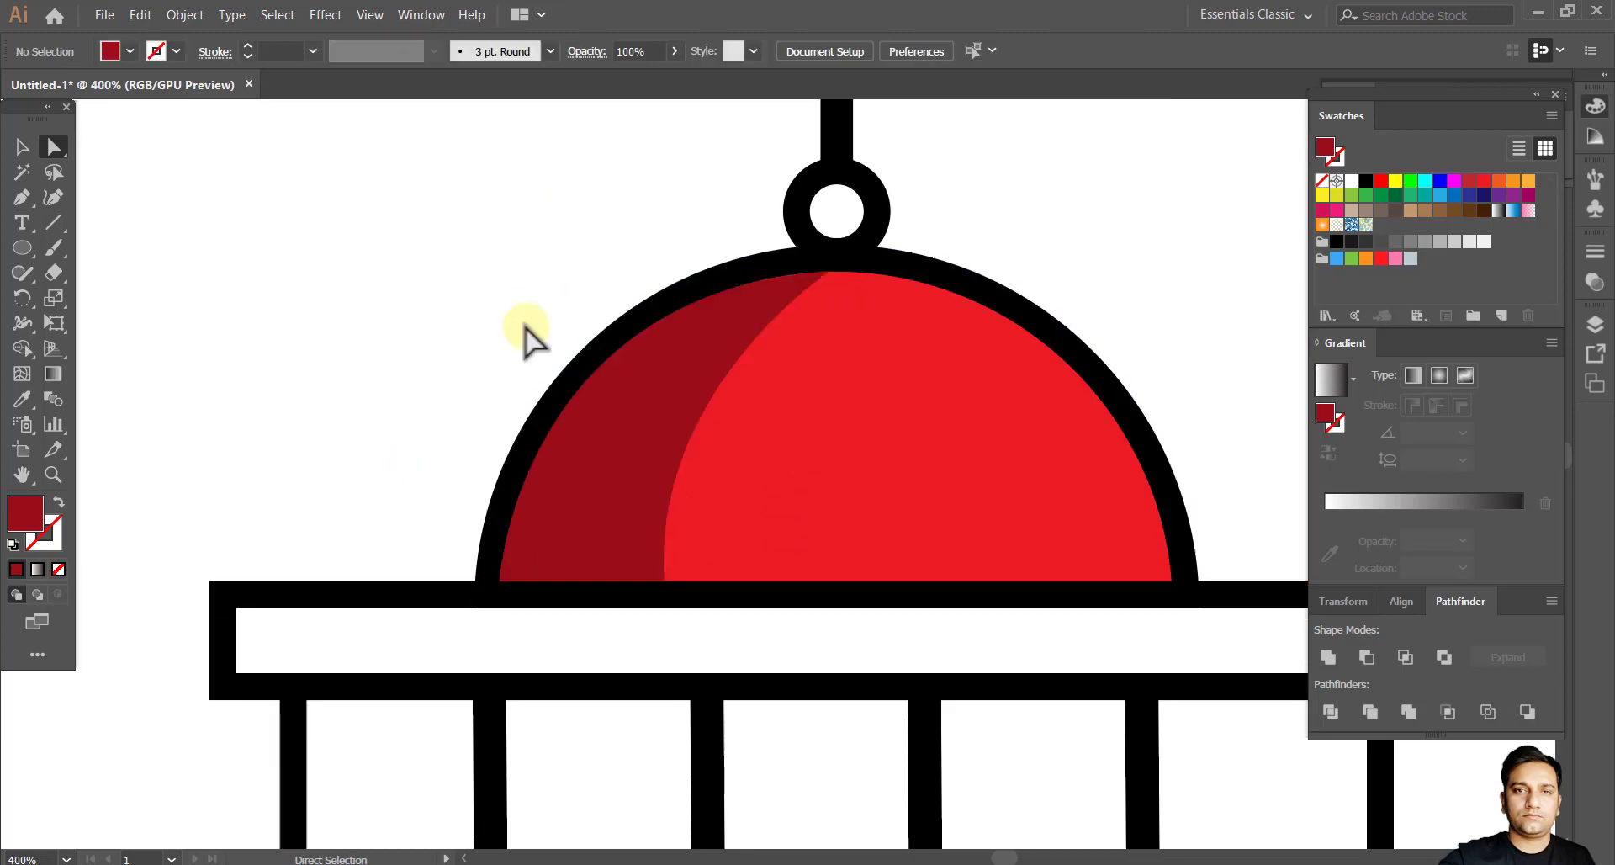
# Lower the opacity of the dome's dark red shading slightly.
pyautogui.moveTo(779, 472); pyautogui.dragTo(783, 472)
pyautogui.click(558, 451)
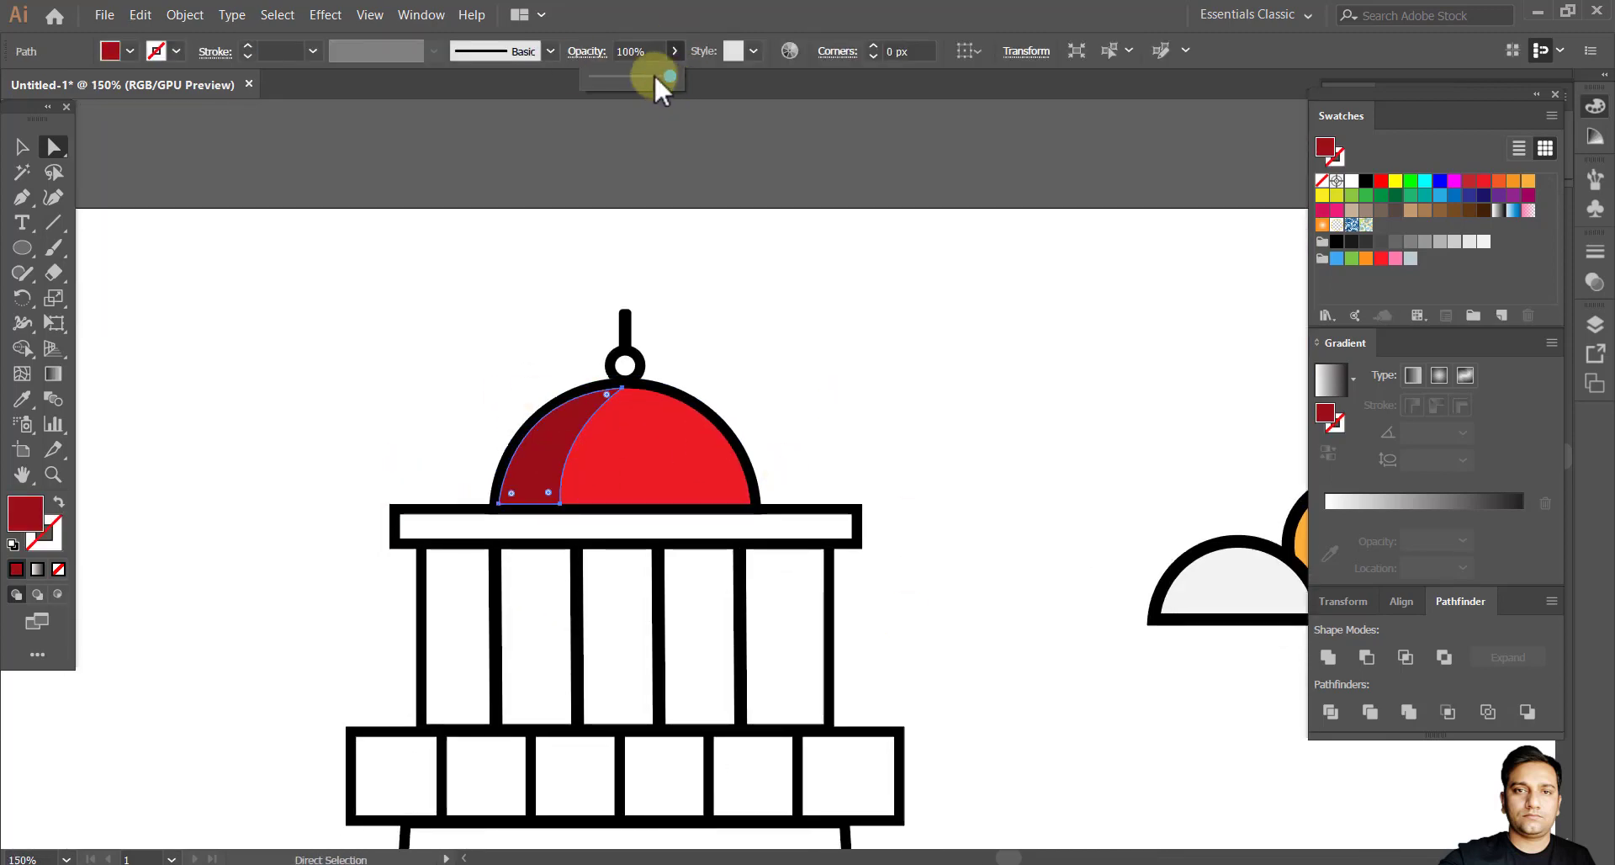
pyautogui.moveTo(730, 629); pyautogui.dragTo(739, 595)
pyautogui.moveTo(721, 761); pyautogui.dragTo(715, 592)
pyautogui.scroll(1, 791, 498)
pyautogui.moveTo(790, 499); pyautogui.dragTo(821, 514)
pyautogui.click(866, 473)
# Fill the lantern room rectangle below the dome with the cyan swatch.
pyautogui.click(22, 147)
pyautogui.click(172, 445)
pyautogui.click(321, 478)
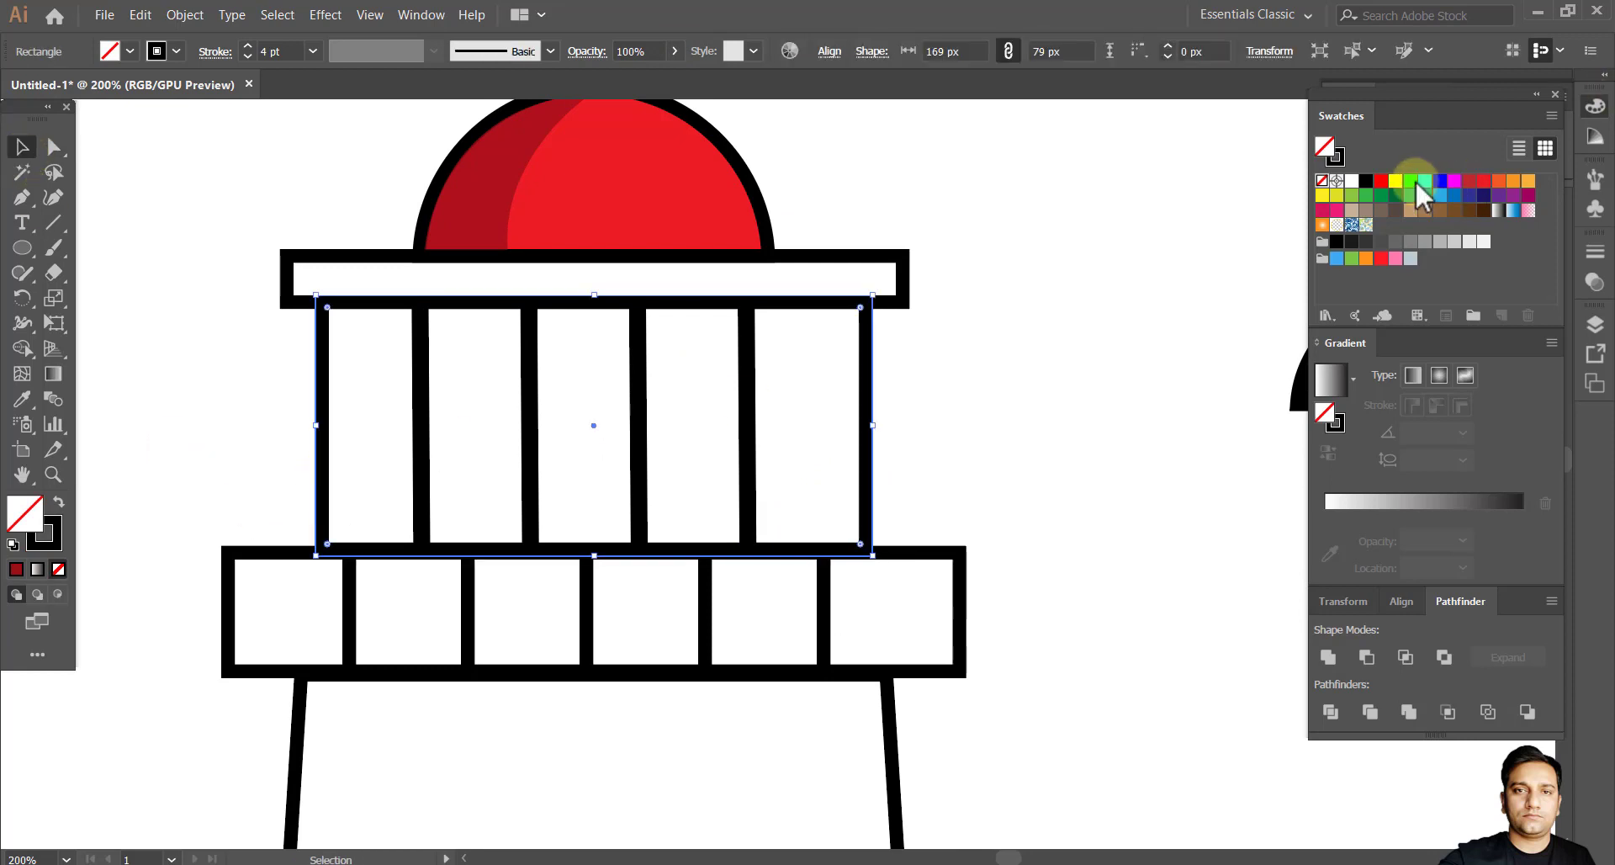
pyautogui.click(1424, 181)
pyautogui.click(1040, 273)
# Draw a narrow cyan bar about 9 by 72 px beside the lantern room and remove its stroke.
pyautogui.scroll(1, 899, 460)
pyautogui.moveTo(938, 442); pyautogui.dragTo(1016, 425)
pyautogui.click(22, 250)
pyautogui.click(101, 250)
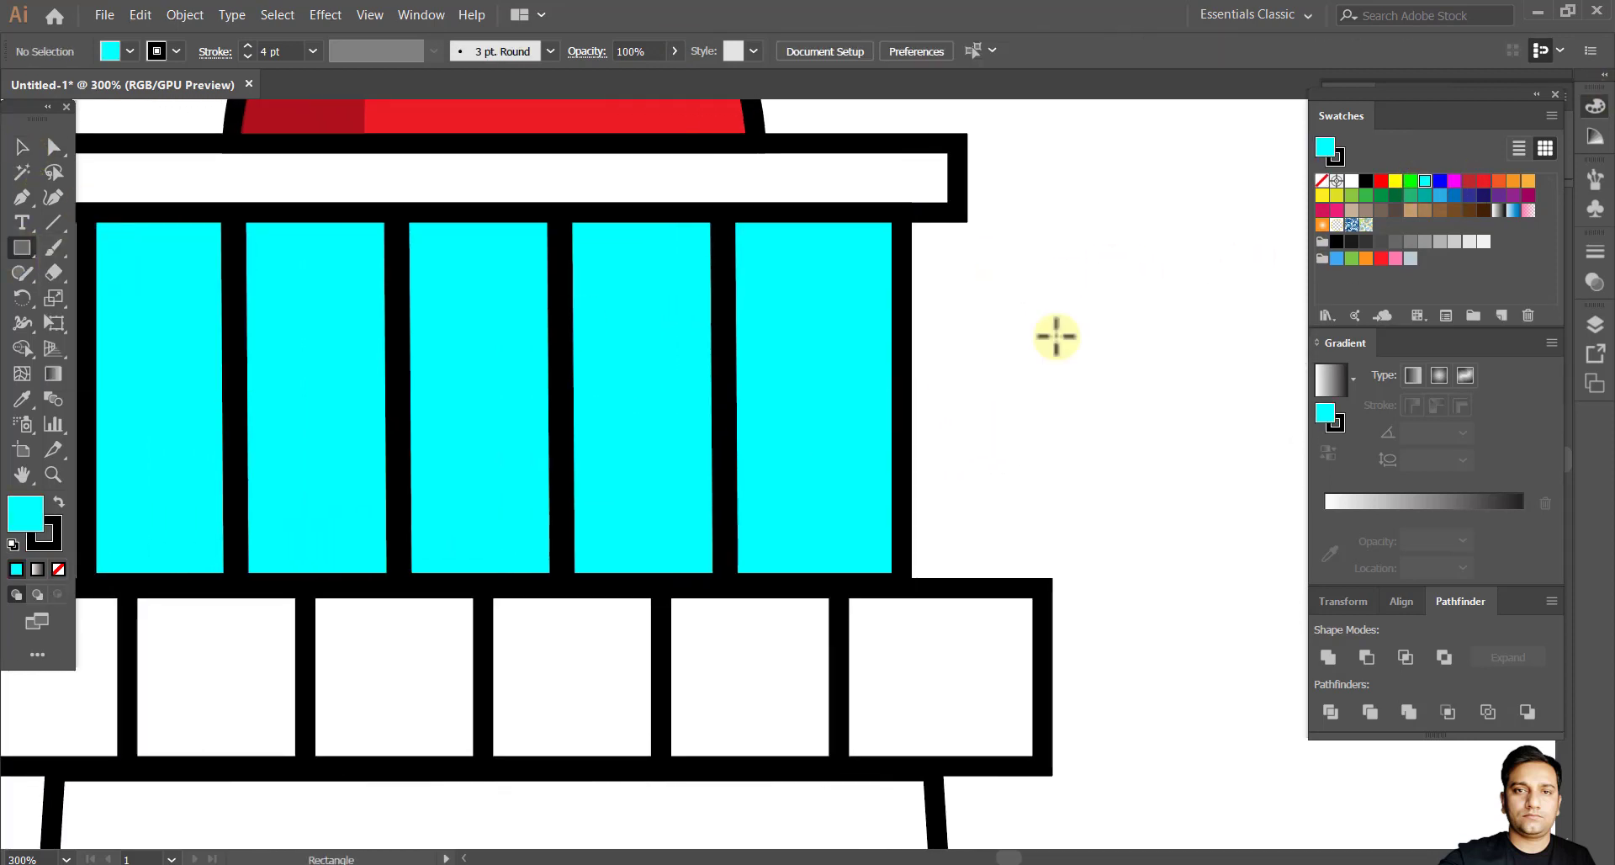
pyautogui.moveTo(1186, 571); pyautogui.dragTo(1189, 586)
pyautogui.click(178, 55)
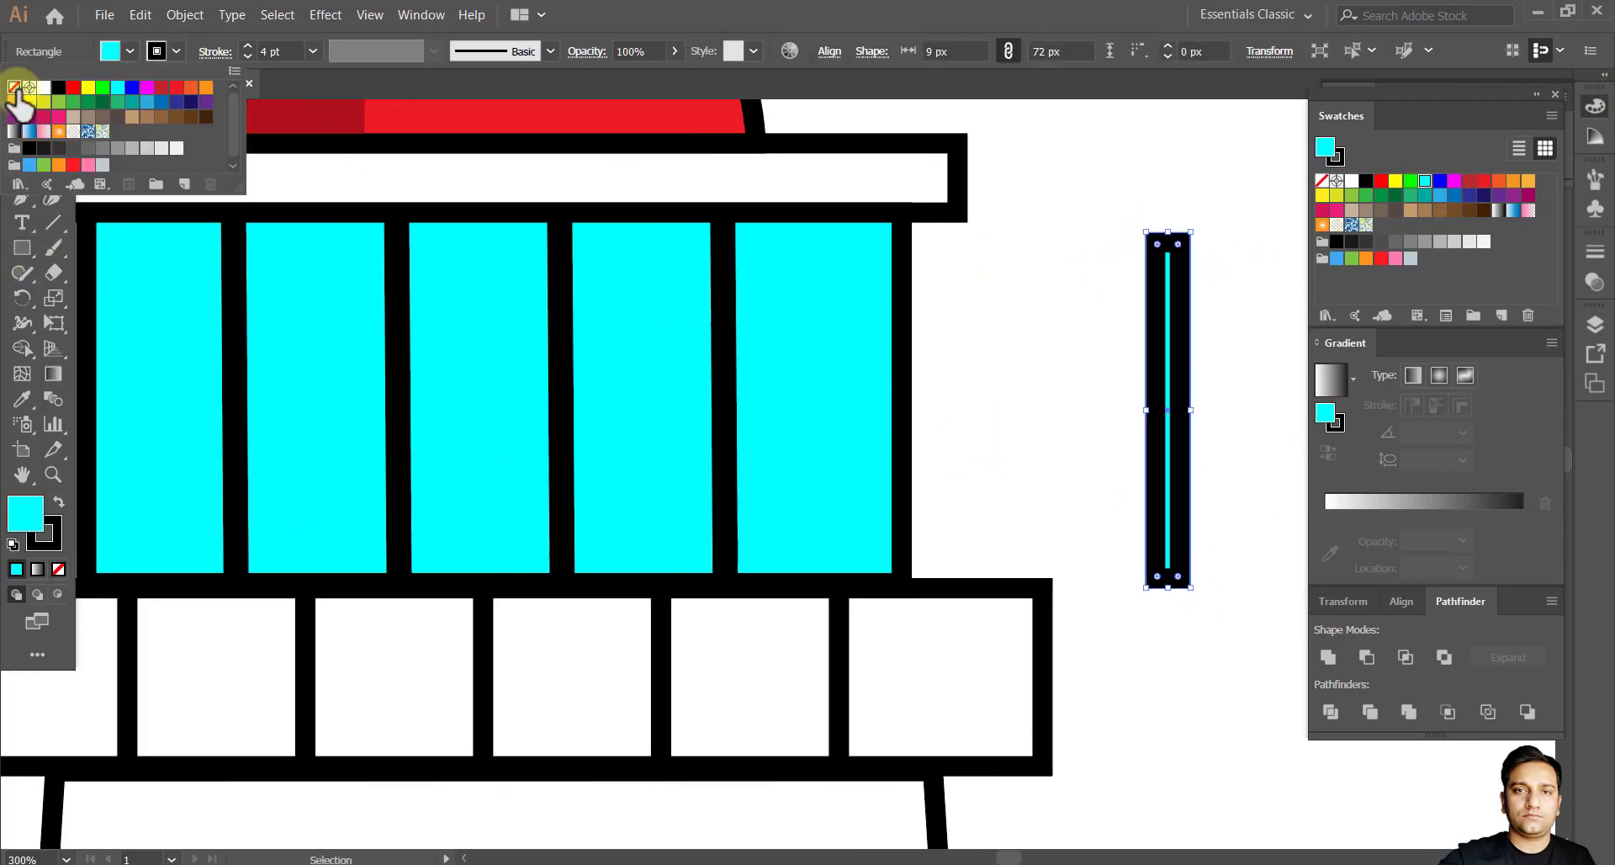
pyautogui.click(17, 88)
# Recolour the lantern room rectangle with a medium blue swatch.
pyautogui.click(1160, 294)
pyautogui.click(875, 349)
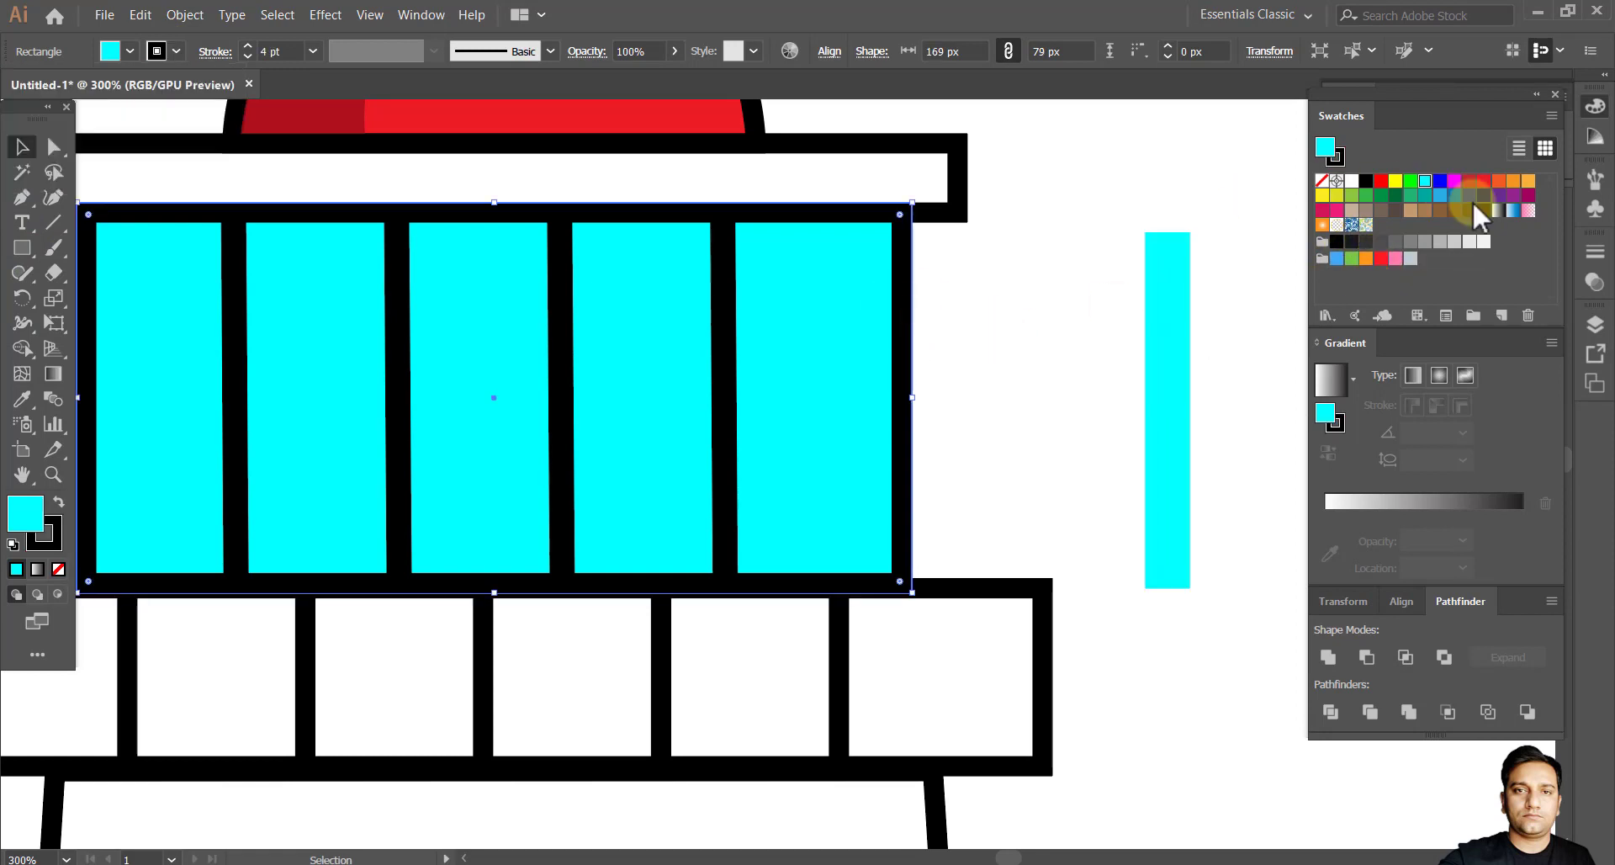
pyautogui.click(1441, 196)
# Move the cyan bar onto the blue windows and rotate it into a diagonal glass reflection.
pyautogui.moveTo(1172, 406); pyautogui.dragTo(792, 314)
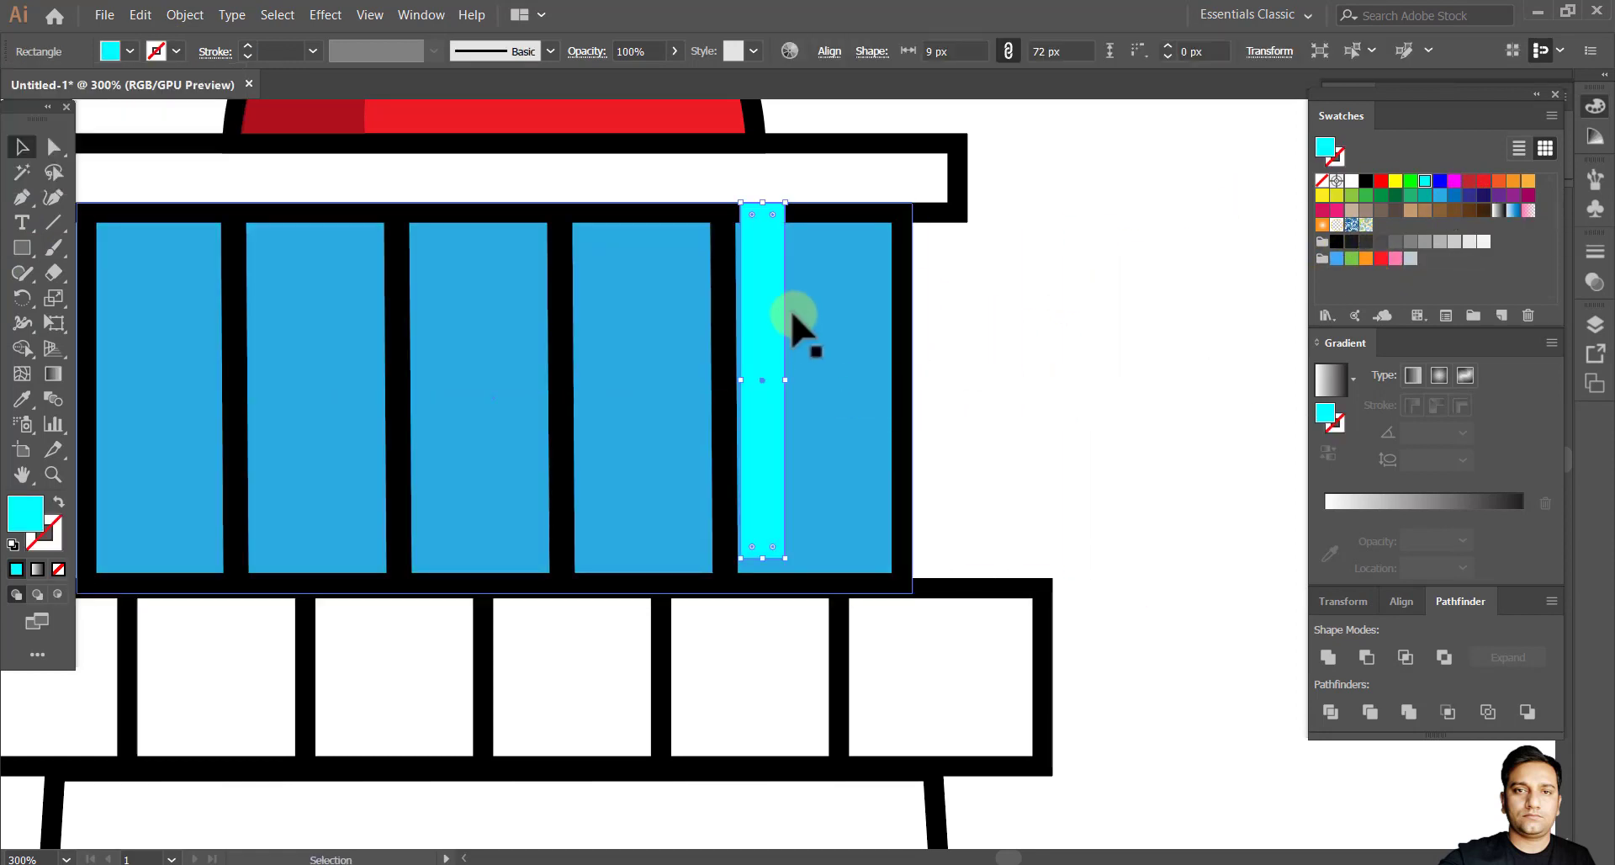
pyautogui.moveTo(835, 265); pyautogui.dragTo(833, 266)
pyautogui.moveTo(810, 268); pyautogui.dragTo(771, 299)
pyautogui.scroll(5, 792, 246)
pyautogui.moveTo(793, 246); pyautogui.dragTo(749, 509)
# Reshape the upper end of the diagonal streak so it sits flush with the top edge of the glass.
pyautogui.click(53, 147)
pyautogui.scroll(2, 730, 321)
pyautogui.moveTo(730, 321); pyautogui.dragTo(523, 381)
pyautogui.moveTo(949, 458); pyautogui.dragTo(949, 383)
pyautogui.scroll(-6, 946, 385)
# Reshape the lower end of the diagonal streak so it sits flush with the bottom edge of the glass.
pyautogui.moveTo(768, 728); pyautogui.dragTo(719, 581)
pyautogui.scroll(5, 719, 580)
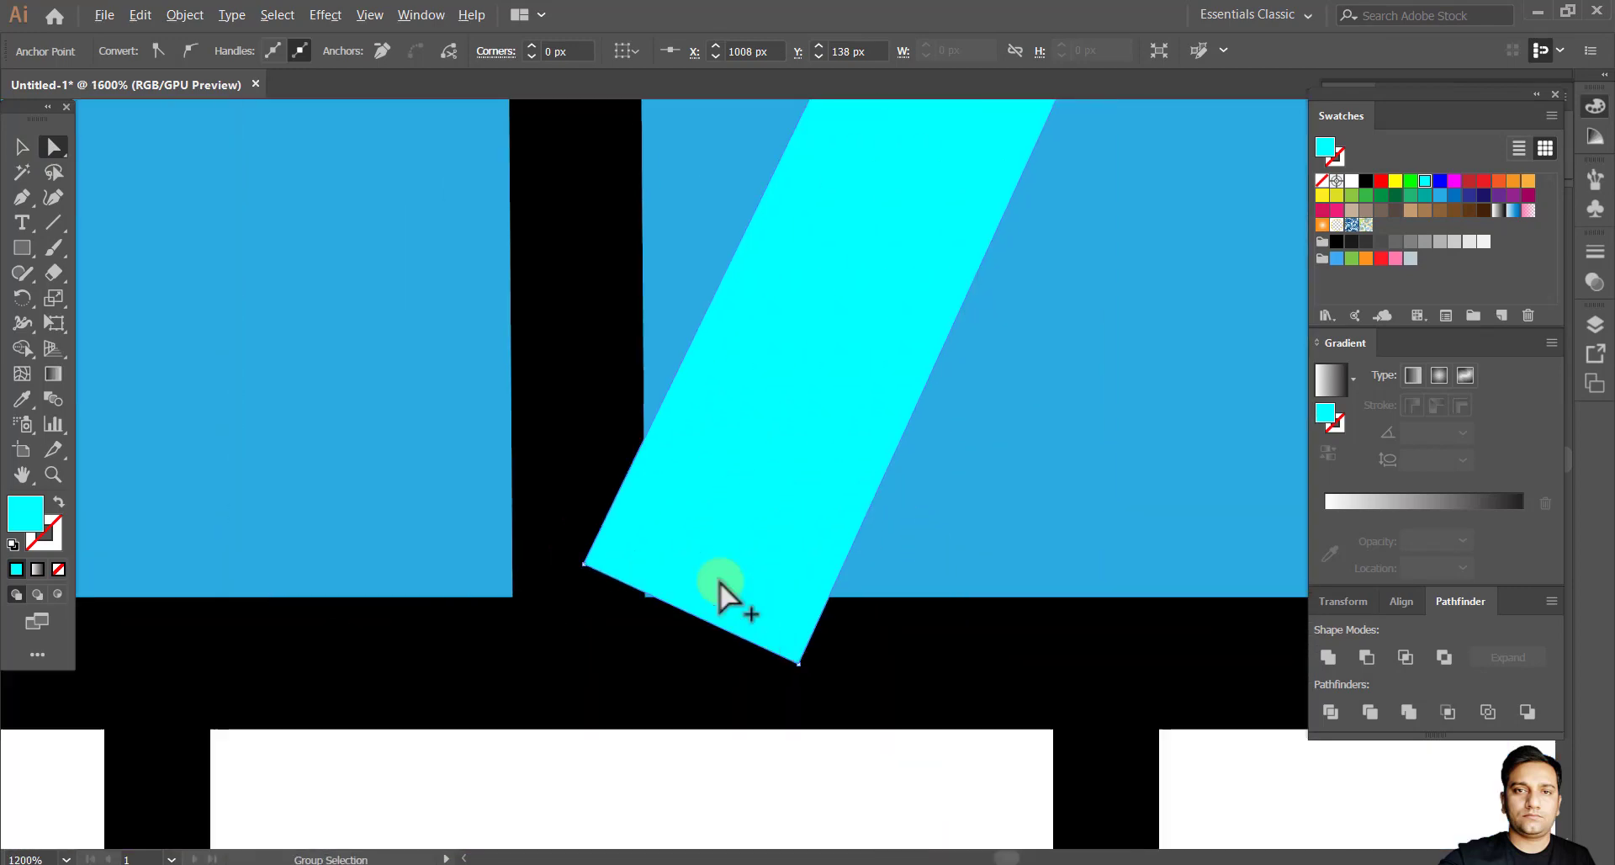
pyautogui.scroll(1, 719, 581)
pyautogui.moveTo(848, 626); pyautogui.dragTo(878, 526)
pyautogui.moveTo(527, 473); pyautogui.dragTo(503, 514)
pyautogui.scroll(-6, 503, 514)
pyautogui.scroll(1, 855, 566)
pyautogui.press('v')
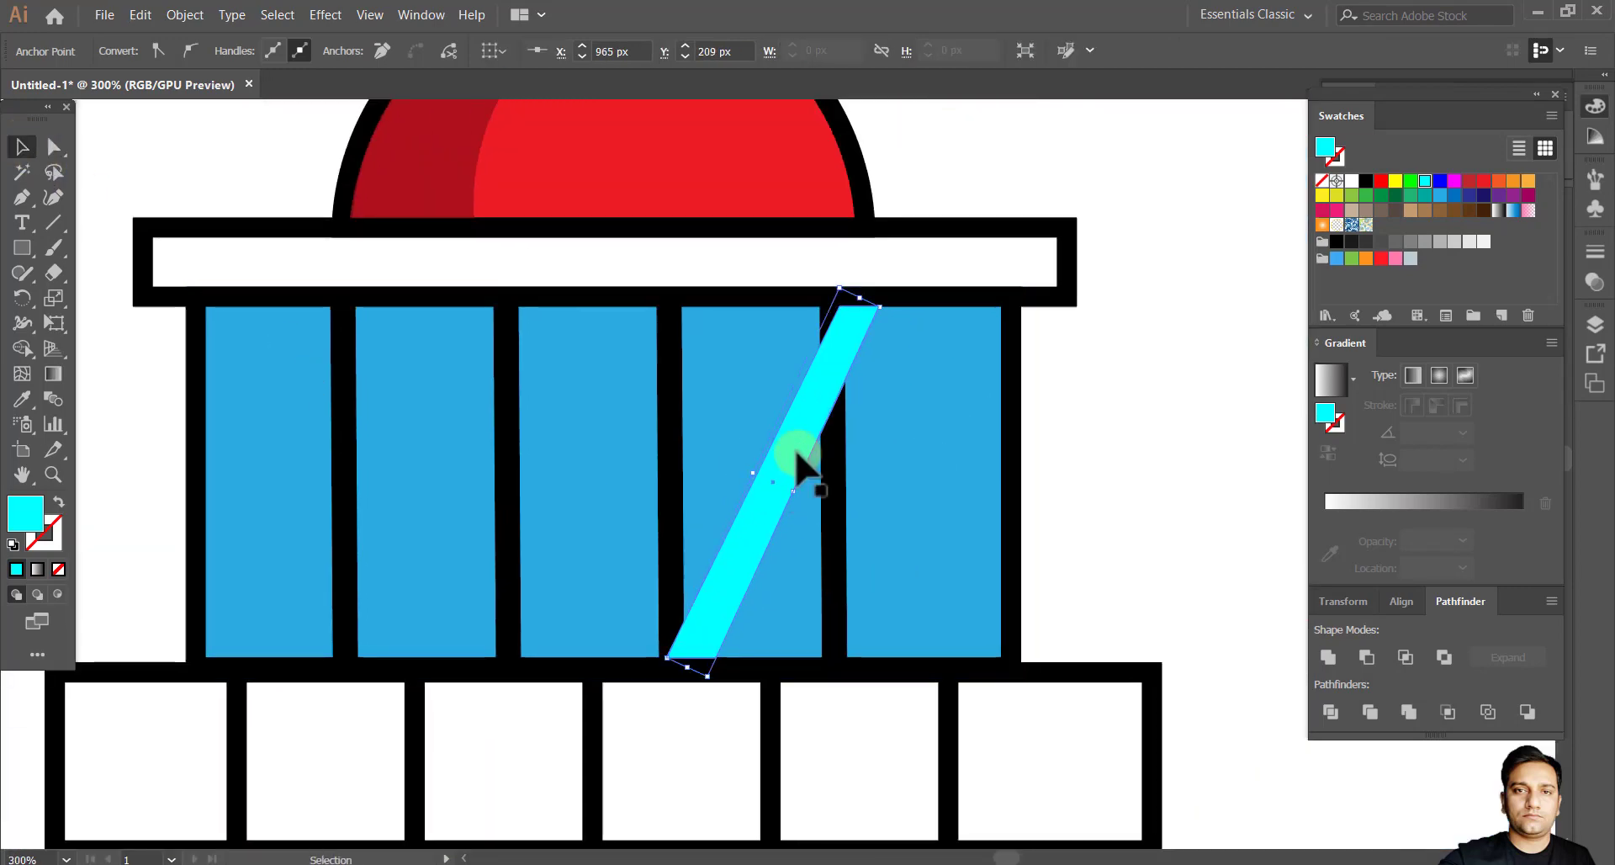
# Set the cyan streak's opacity to 75% and send it backward in the stacking order.
pyautogui.click(796, 454)
pyautogui.click(674, 51)
pyautogui.moveTo(671, 76)
pyautogui.mouseDown()
pyautogui.moveTo(634, 79)
pyautogui.moveTo(651, 75)
pyautogui.mouseUp()
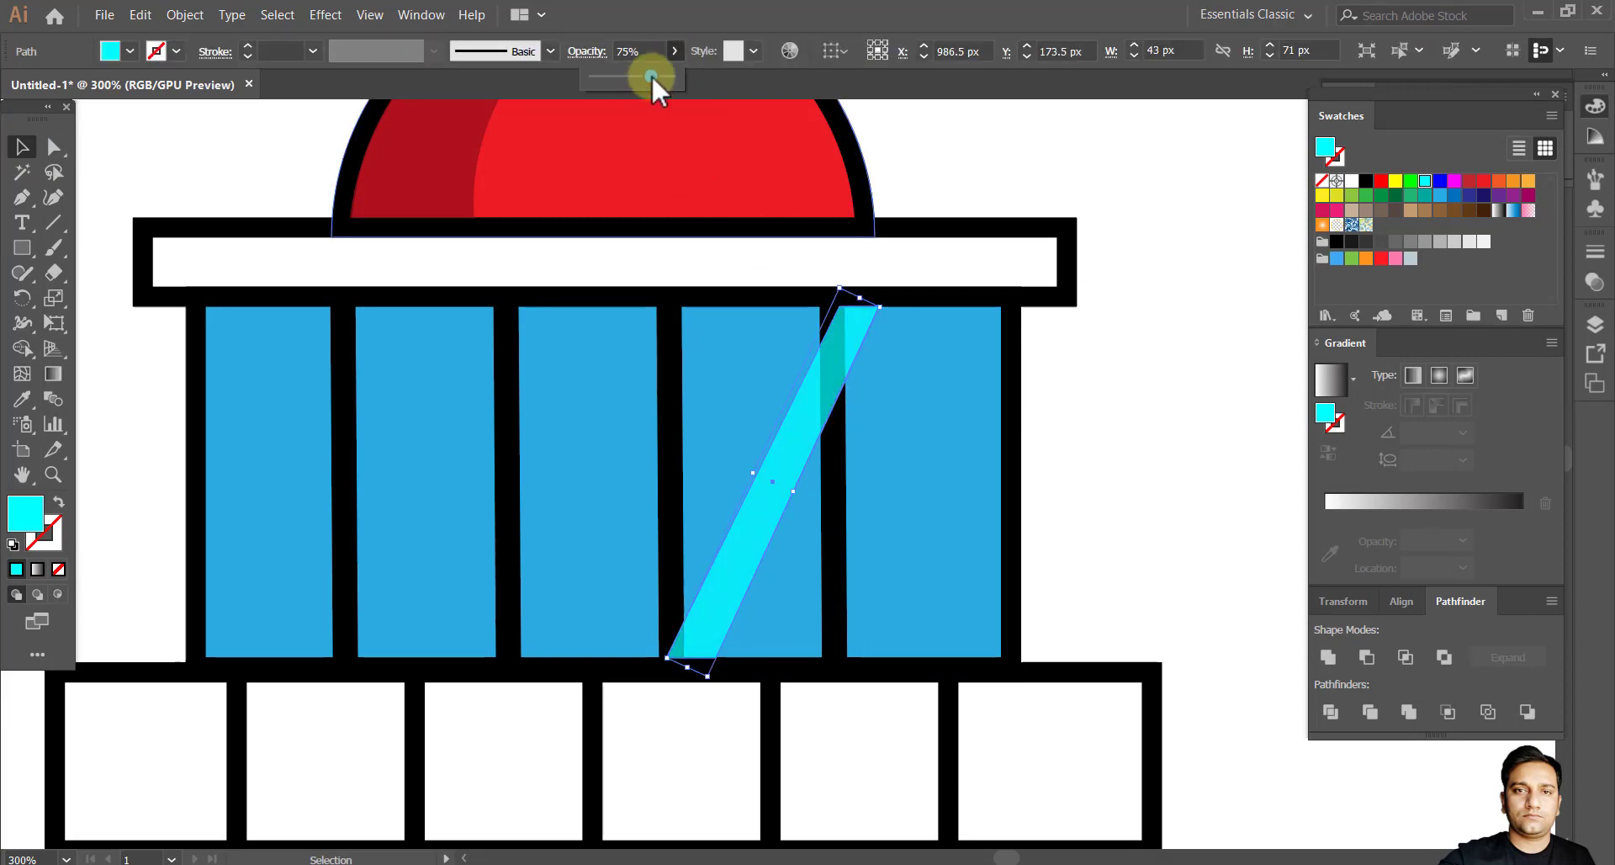
pyautogui.rightClick(789, 415)
pyautogui.moveTo(956, 720)
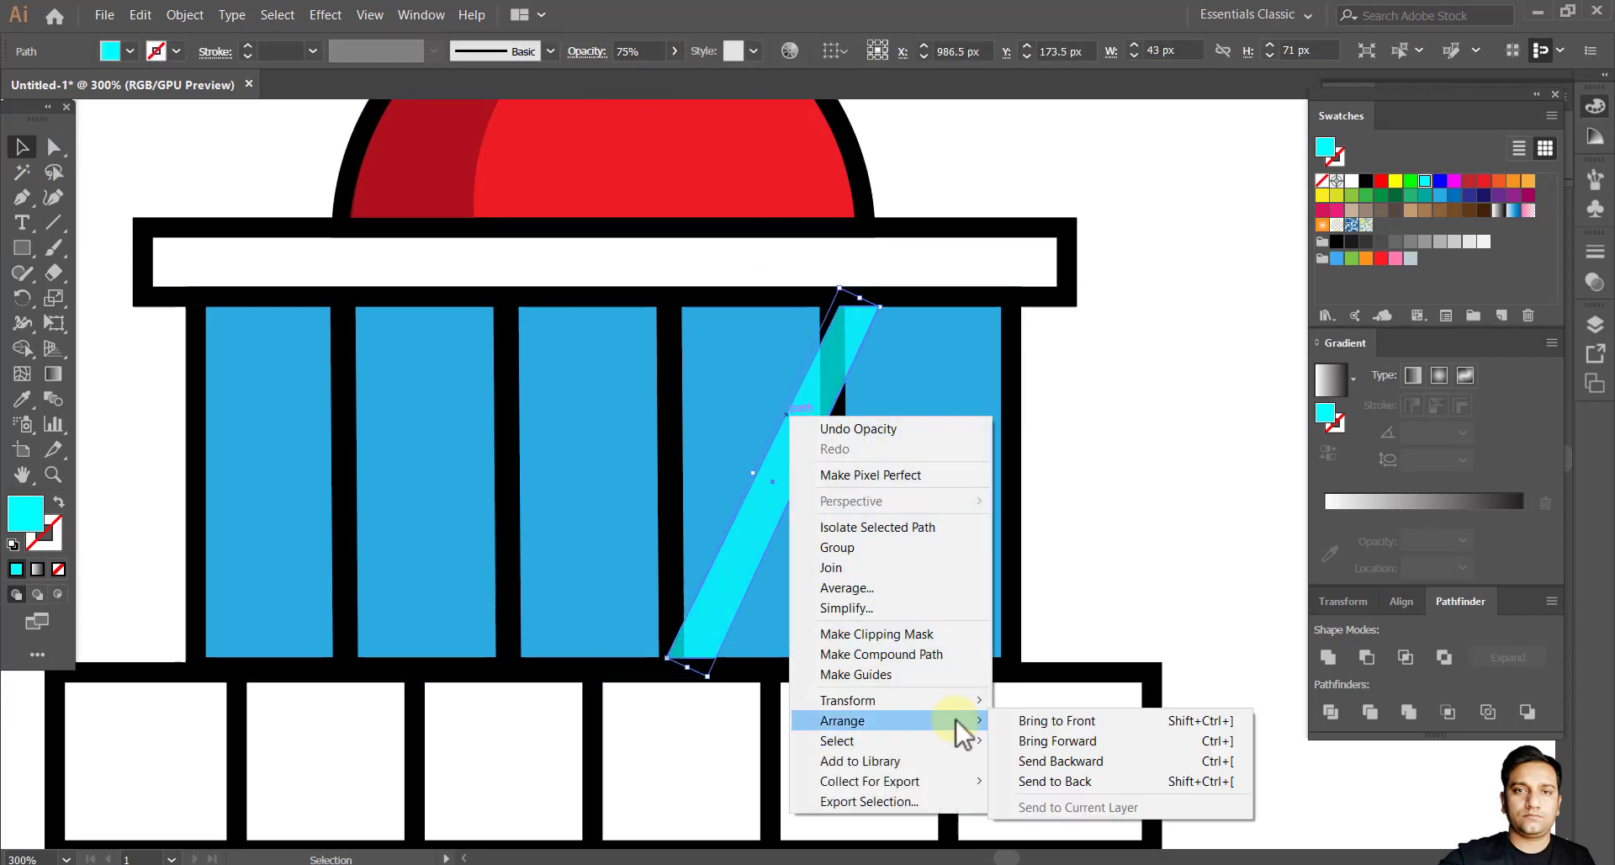
pyautogui.click(1194, 761)
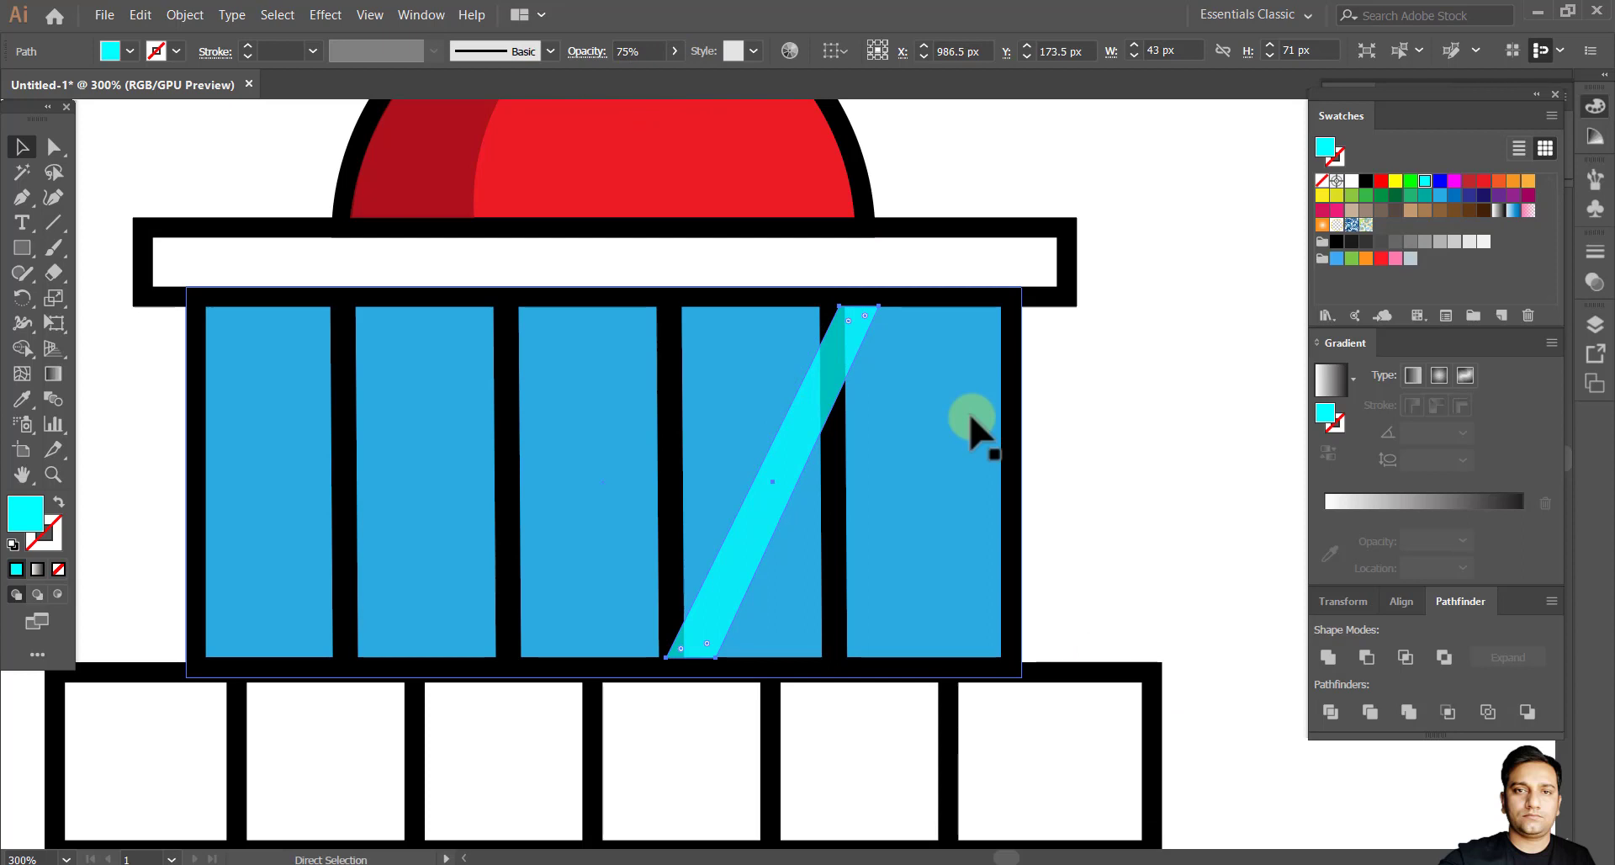
# Place copies of the diagonal streak across the other lantern room windows, including the rightmost pane.
pyautogui.moveTo(904, 439); pyautogui.dragTo(314, 440)
pyautogui.click(137, 538)
pyautogui.moveTo(597, 459); pyautogui.dragTo(502, 442)
pyautogui.moveTo(661, 513); pyautogui.dragTo(854, 505)
pyautogui.click(800, 651)
pyautogui.click(787, 645)
# Pull the upper and right corner points of the rightmost streak inward to the inner edge of the right wall.
pyautogui.hscroll(-1, 799, 666)
pyautogui.scroll(5, 833, 660)
pyautogui.scroll(-3, 740, 601)
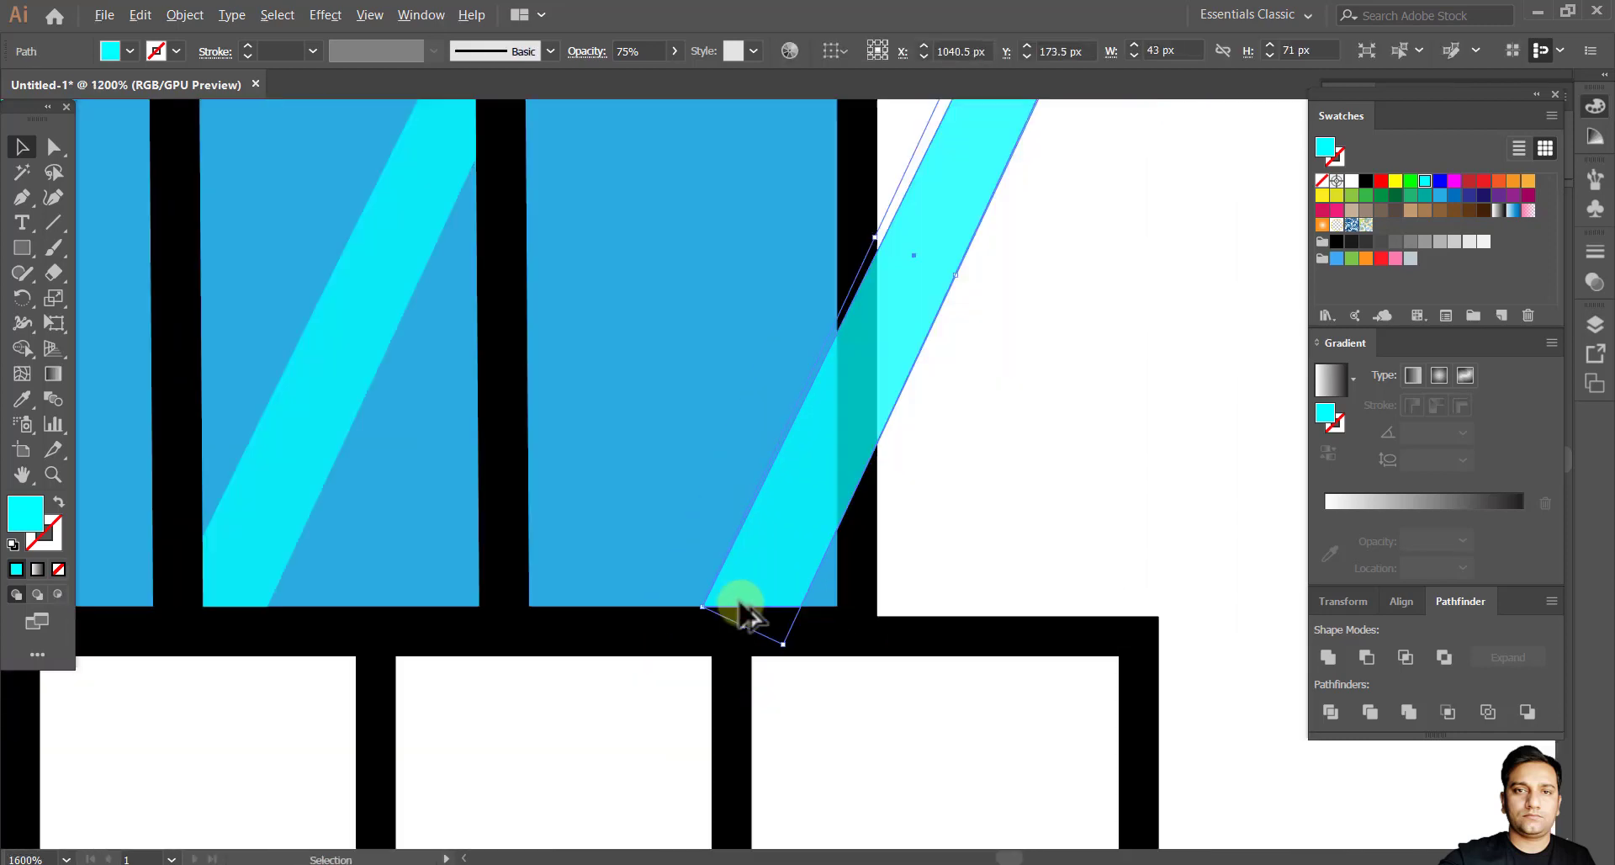
pyautogui.scroll(-2, 745, 614)
pyautogui.press('a')
pyautogui.moveTo(761, 458); pyautogui.dragTo(711, 559)
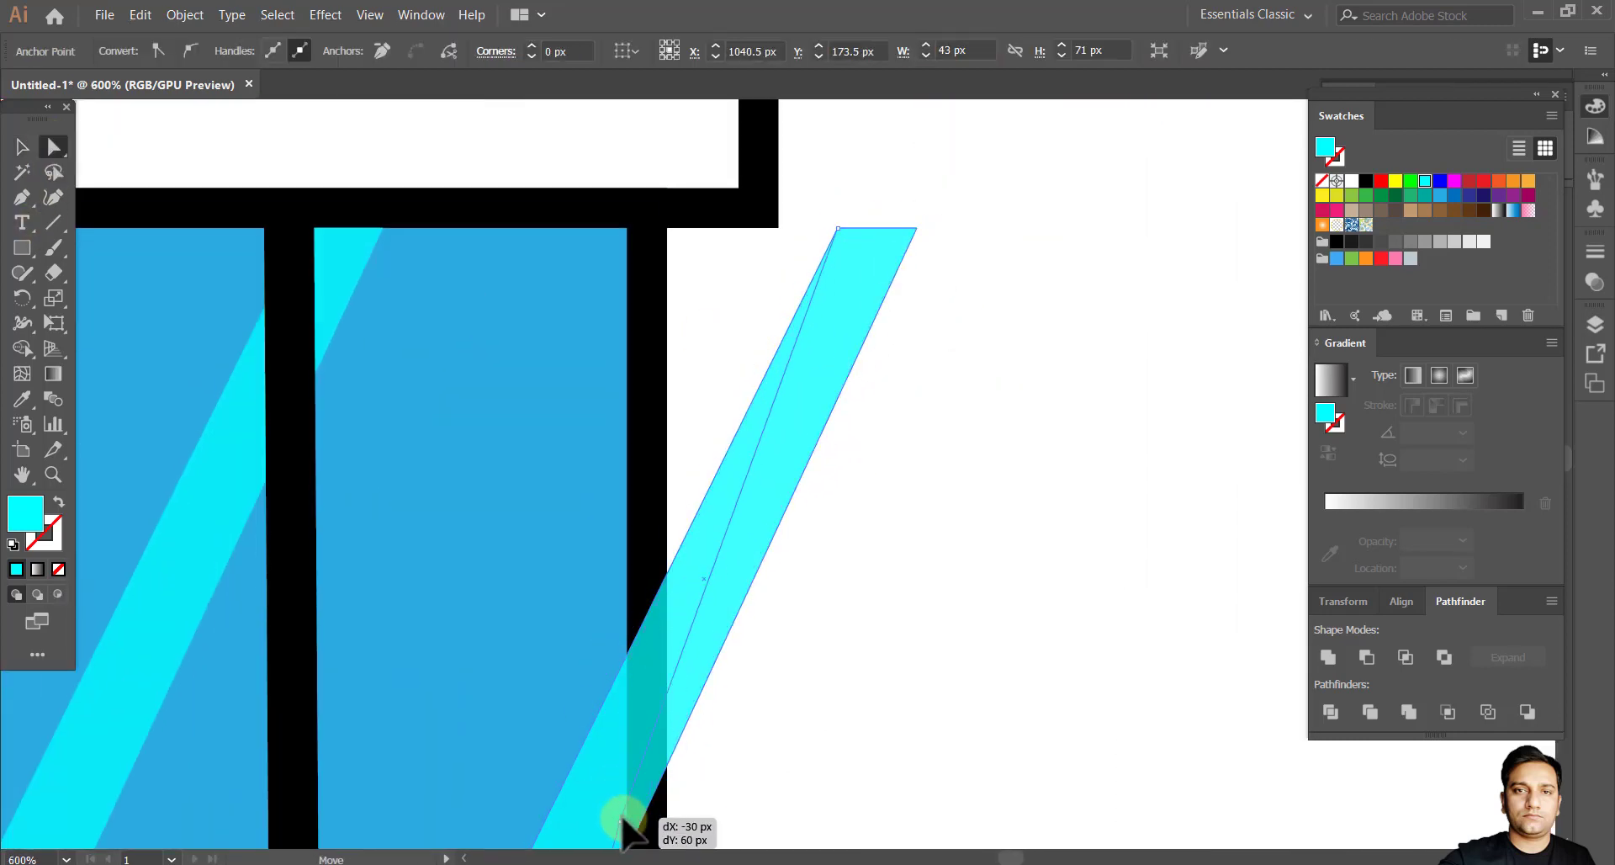
pyautogui.moveTo(624, 828); pyautogui.dragTo(624, 829)
pyautogui.moveTo(916, 228); pyautogui.dragTo(839, 229)
pyautogui.moveTo(628, 673); pyautogui.dragTo(627, 673)
# Try to align the rightmost streak's upper corner with the inner edge of the right wall.
pyautogui.click(822, 664)
pyautogui.moveTo(821, 665); pyautogui.dragTo(922, 447)
pyautogui.scroll(5, 721, 292)
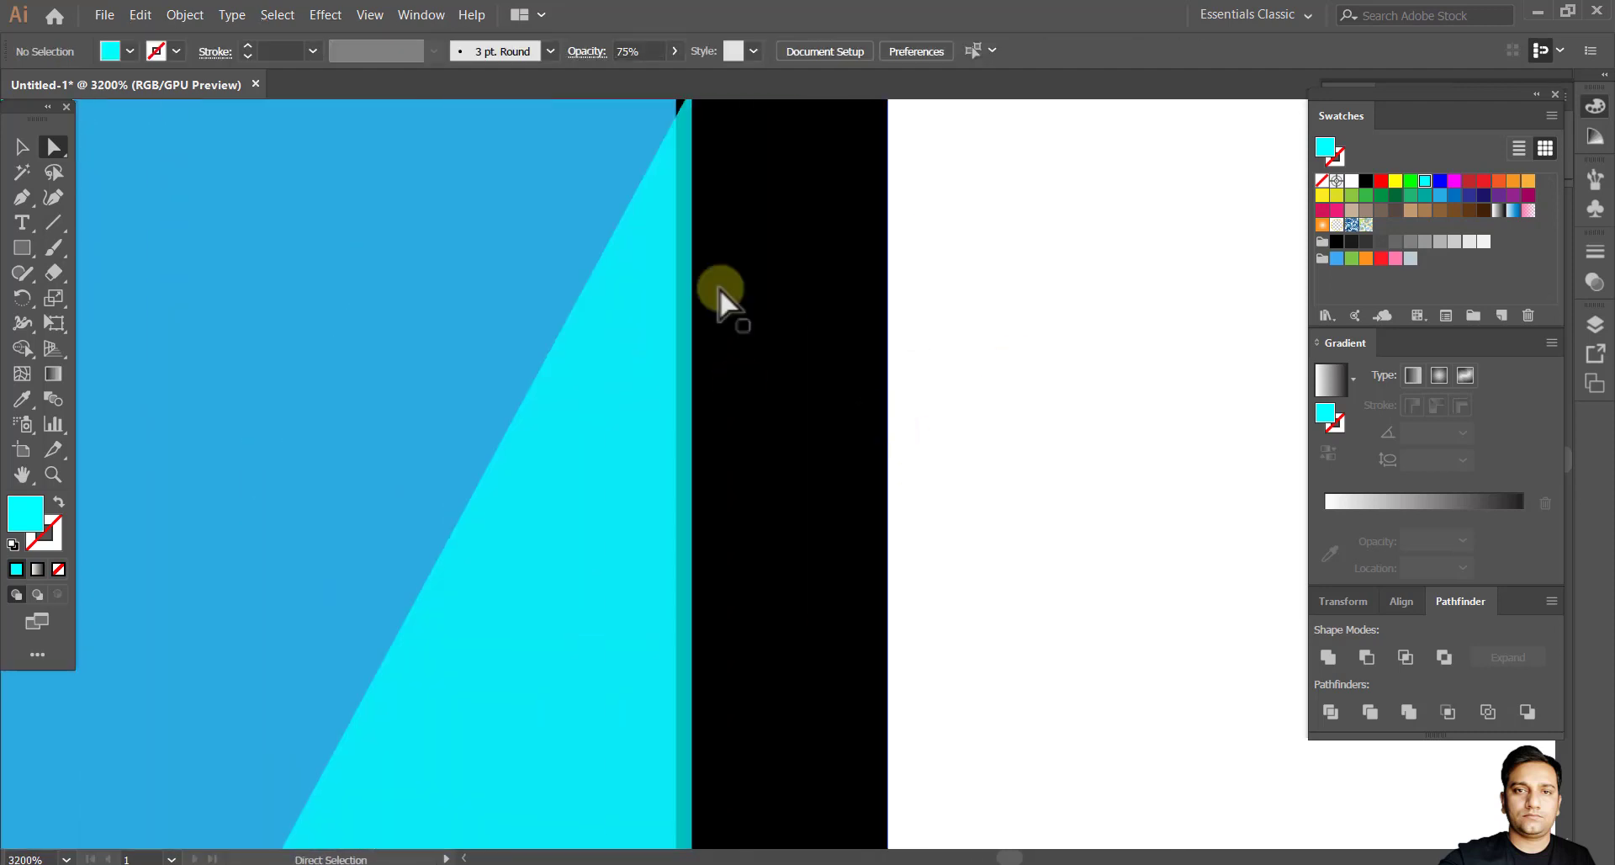
pyautogui.moveTo(720, 292); pyautogui.dragTo(804, 647)
pyautogui.click(778, 455)
pyautogui.moveTo(775, 452); pyautogui.dragTo(770, 411)
pyautogui.click(1028, 353)
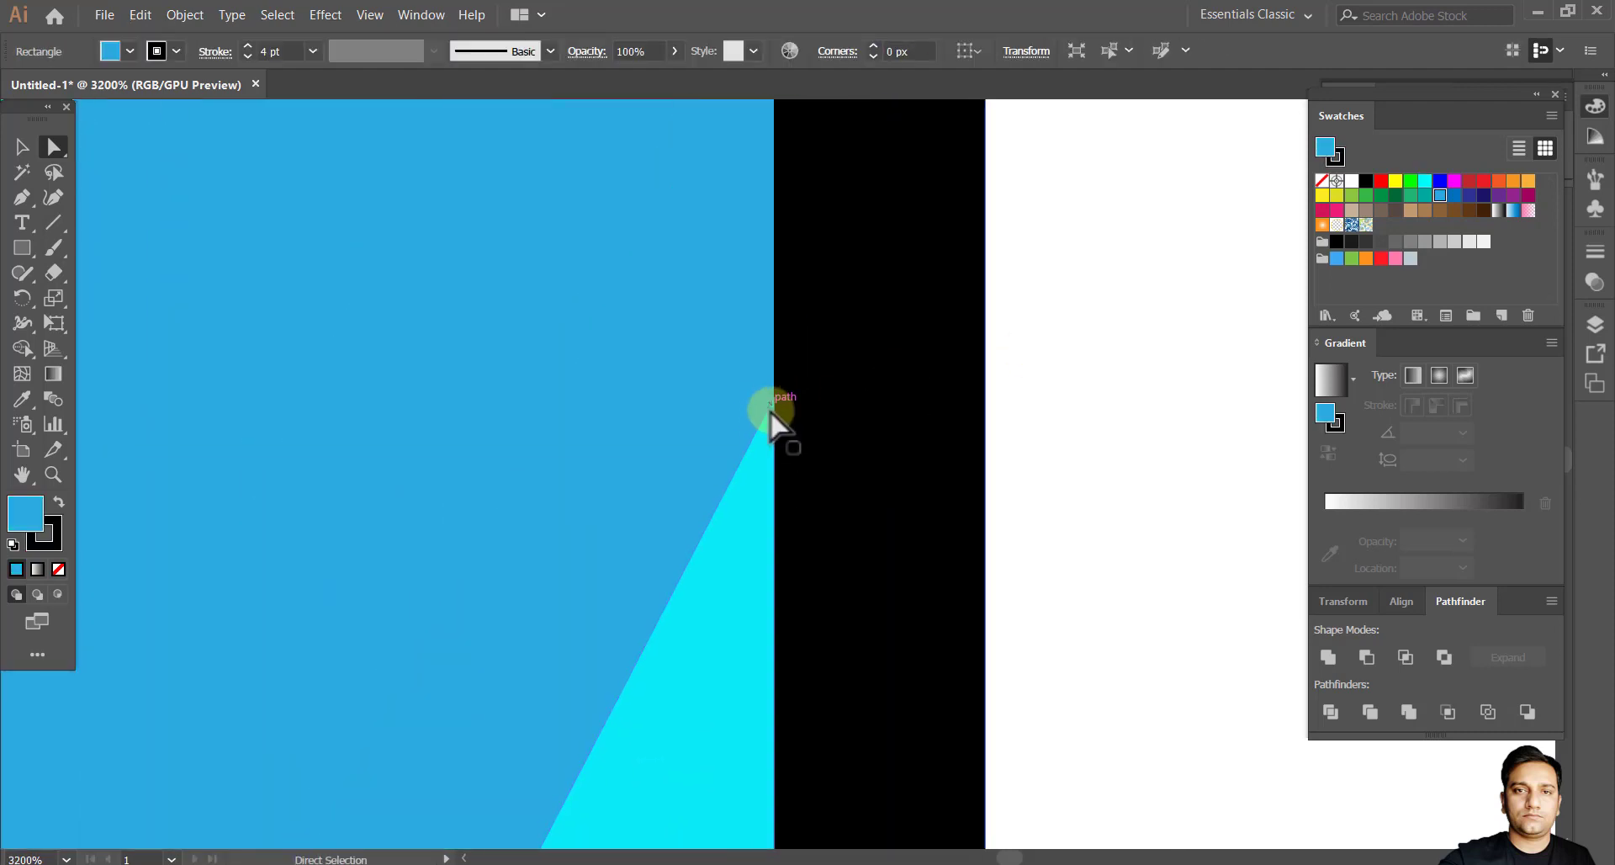
pyautogui.hotkey('ctrl', 'z')
pyautogui.click(774, 476)
pyautogui.click(1026, 437)
# Shift the rightmost streak slightly and move its right corner point onto the wall's inner edge.
pyautogui.scroll(-3, 875, 538)
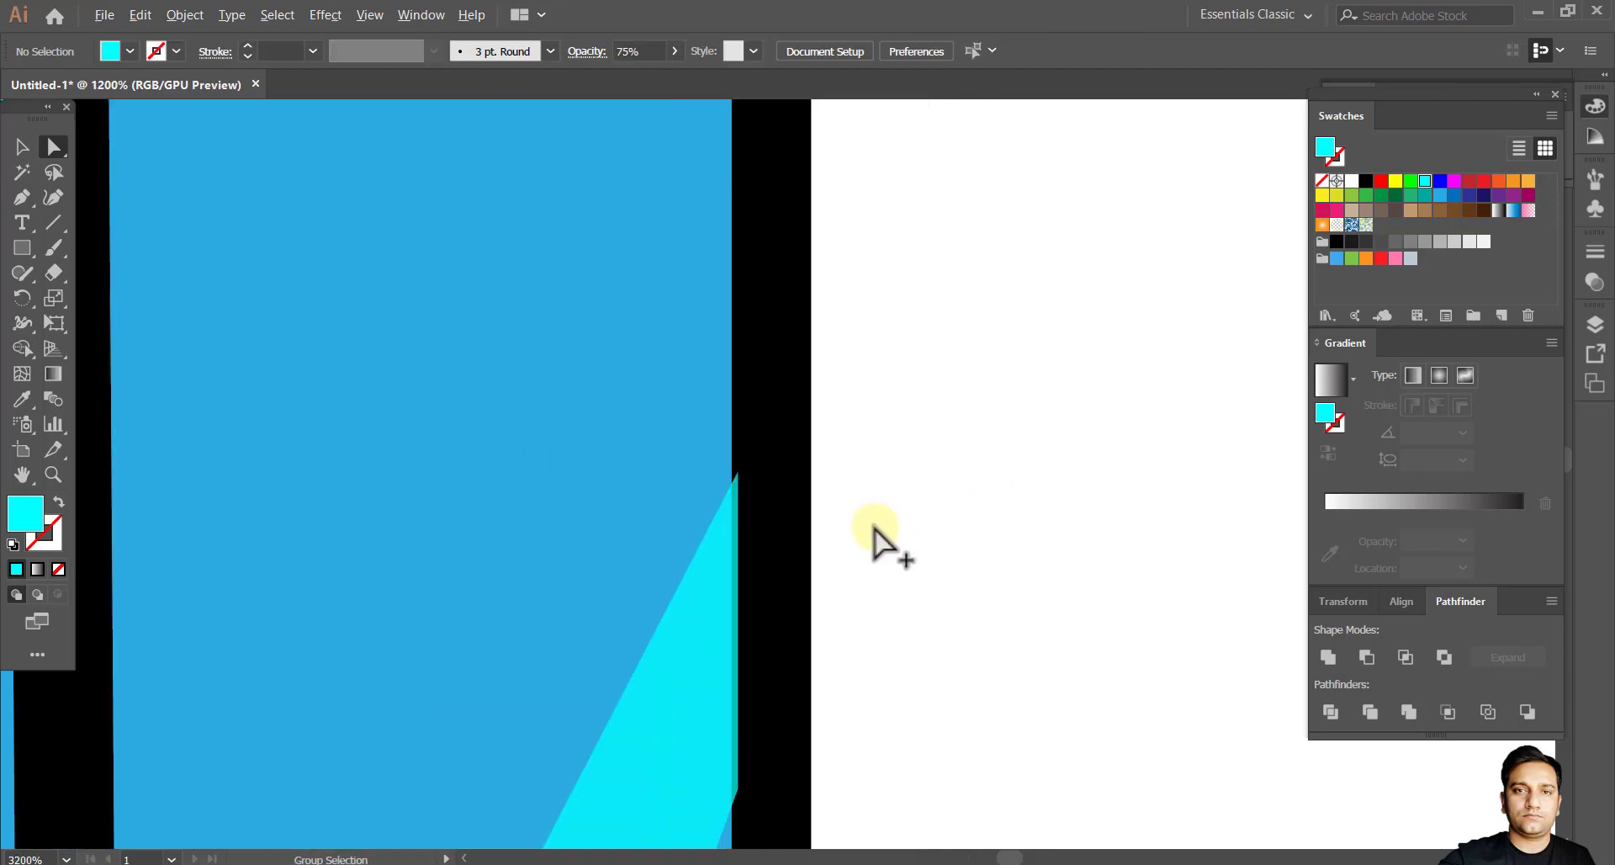
pyautogui.click(677, 673)
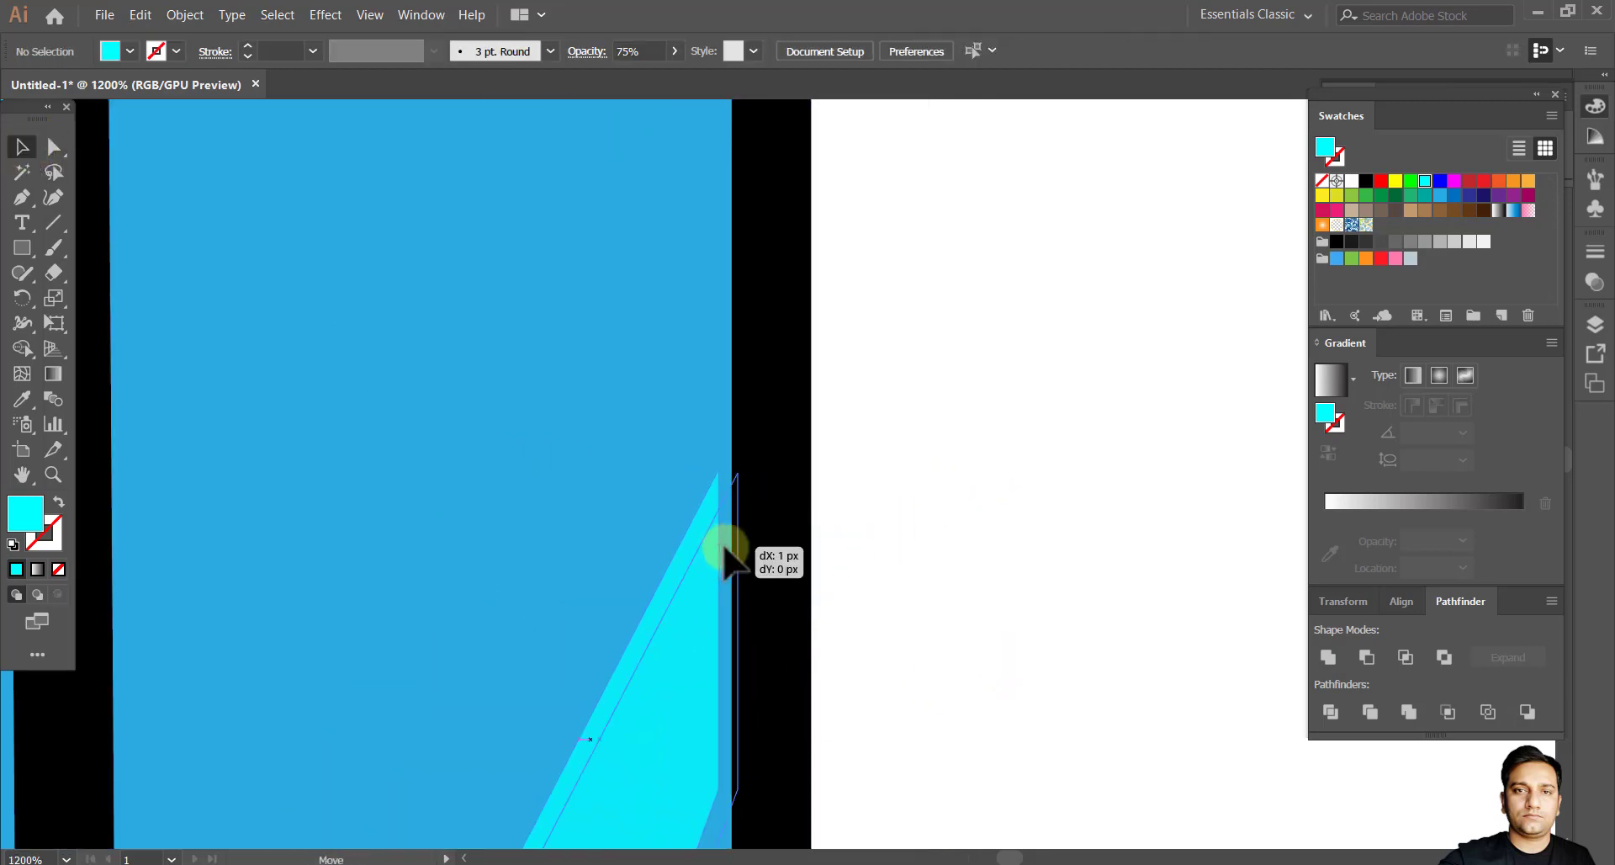
pyautogui.moveTo(738, 542); pyautogui.dragTo(849, 538)
pyautogui.click(53, 146)
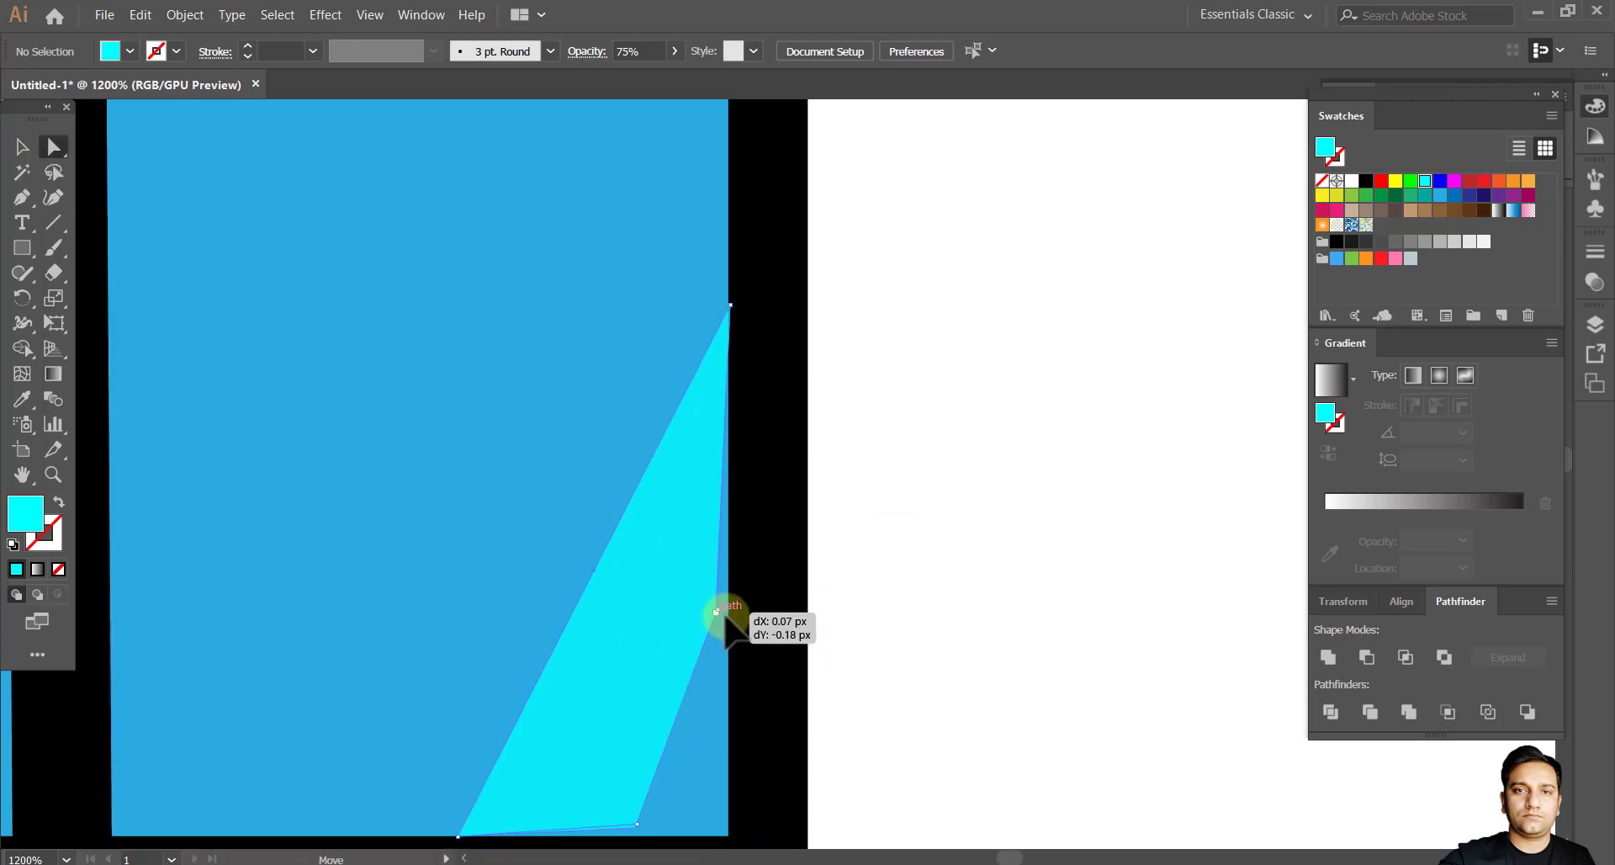
pyautogui.moveTo(724, 616); pyautogui.dragTo(736, 619)
pyautogui.click(883, 621)
# Move the rightmost streak's lower-right corner point down to close the gap above the bottom edge of the glass.
pyautogui.scroll(-6, 889, 618)
pyautogui.scroll(10, 870, 646)
pyautogui.click(955, 445)
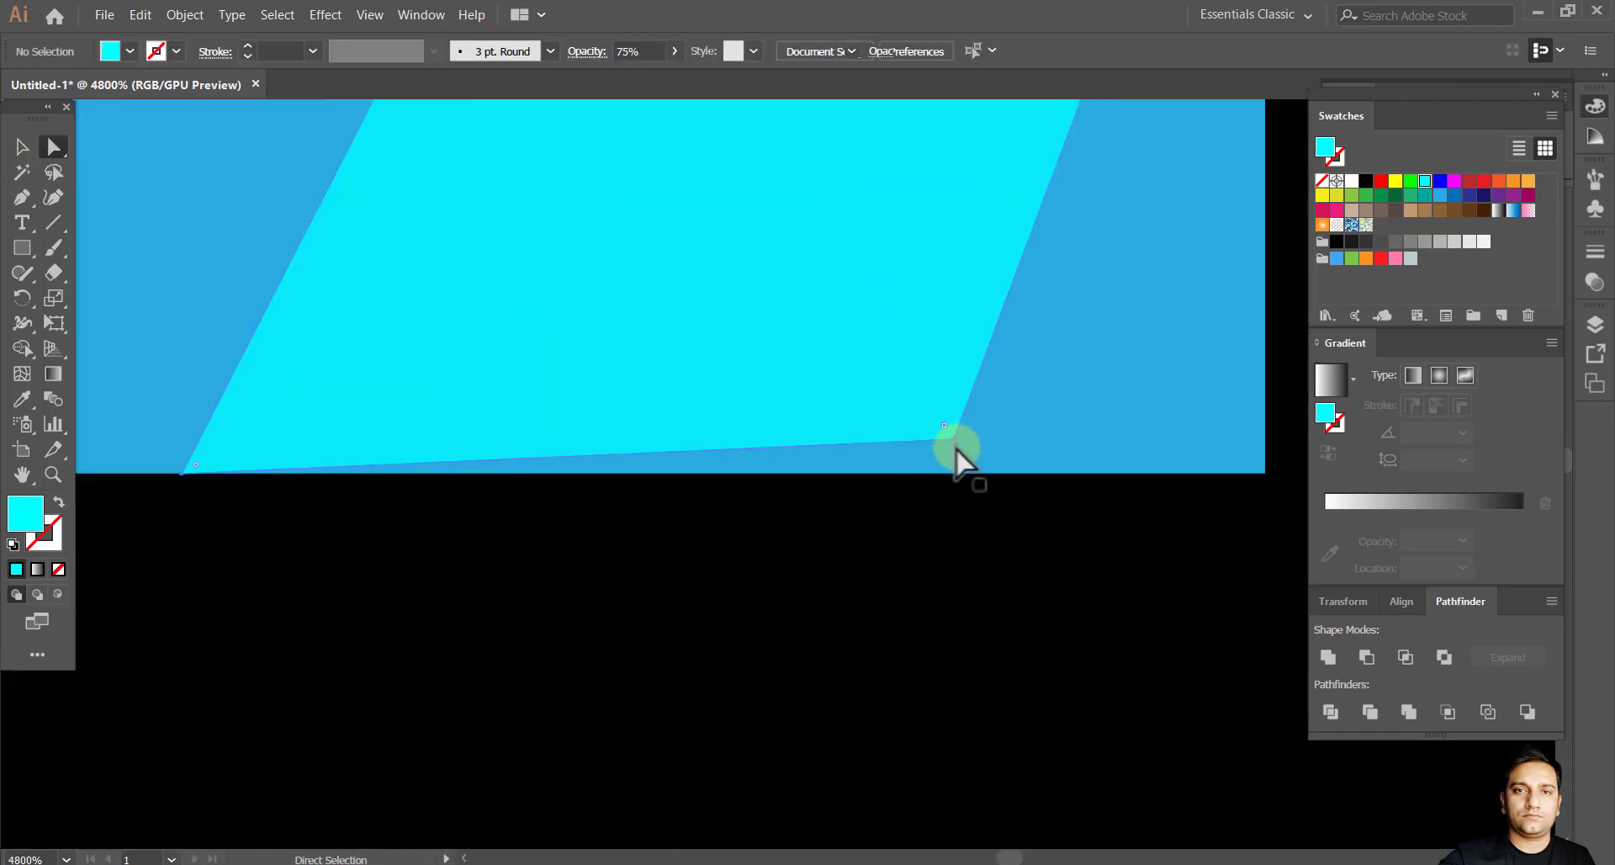
pyautogui.moveTo(955, 439); pyautogui.dragTo(995, 559)
pyautogui.scroll(-7, 883, 471)
pyautogui.click(877, 426)
pyautogui.scroll(-4, 876, 455)
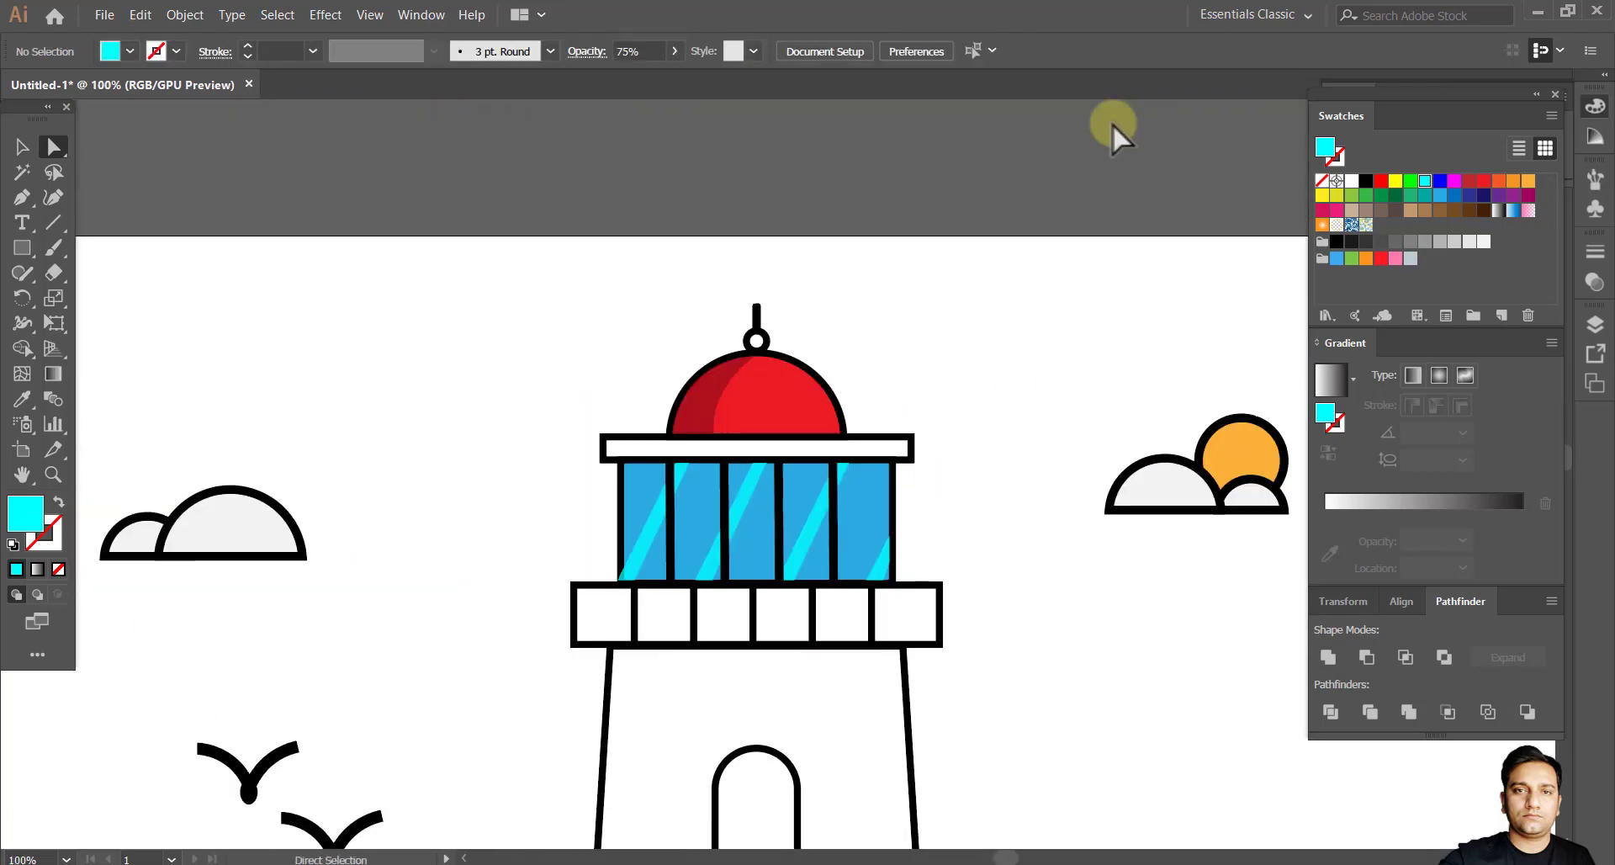
# Save the artwork as an Adobe Illustrator file named "light house".
pyautogui.click(98, 27)
pyautogui.click(277, 161)
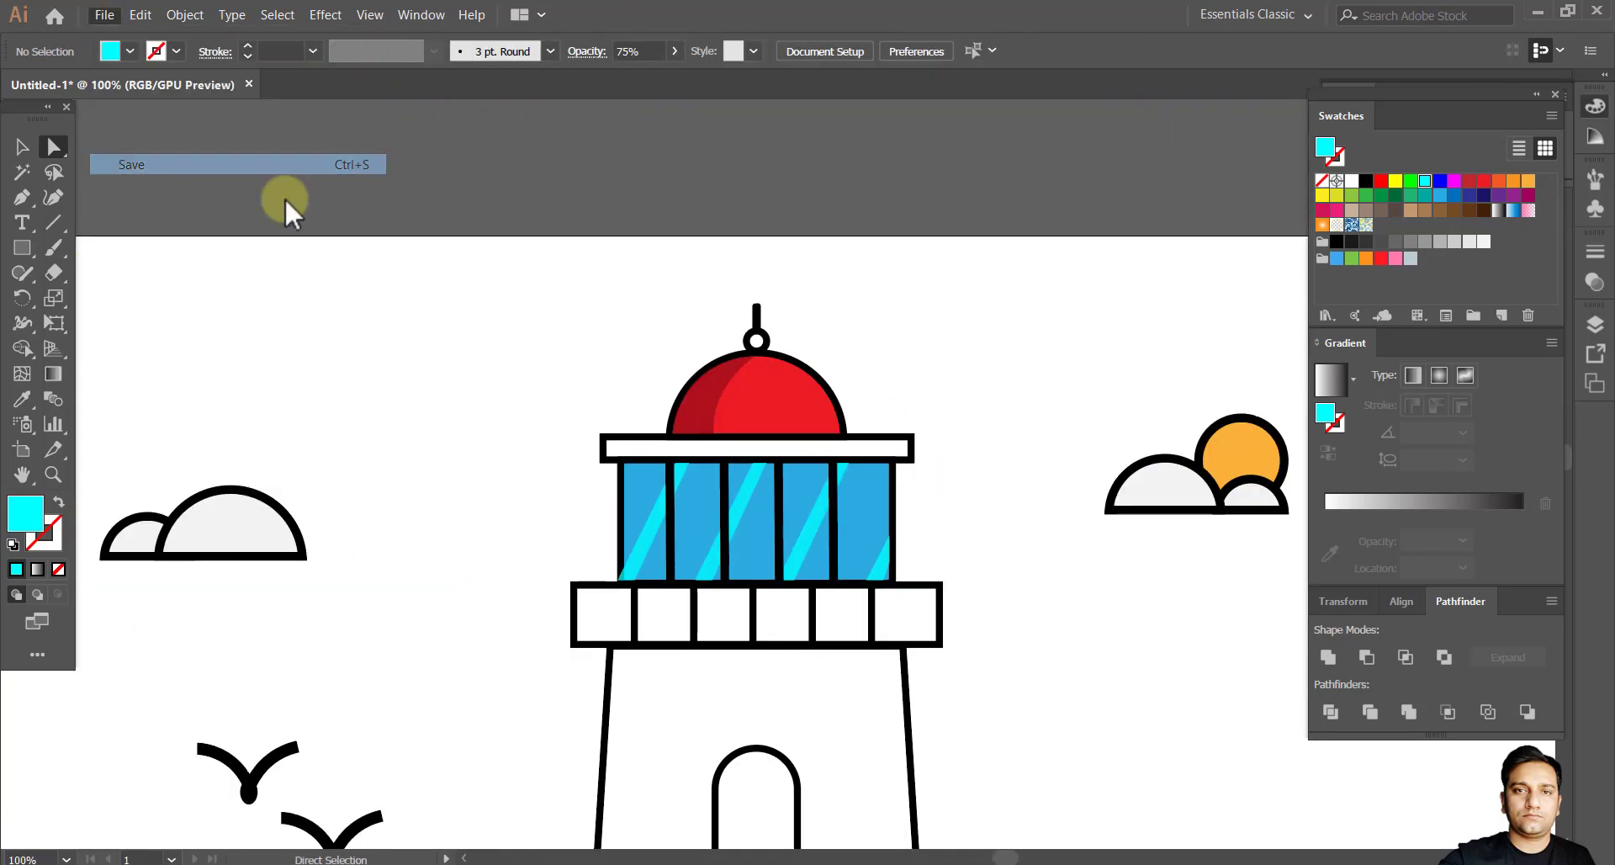
pyautogui.press('BackSpace')
pyautogui.write('lighthouse')
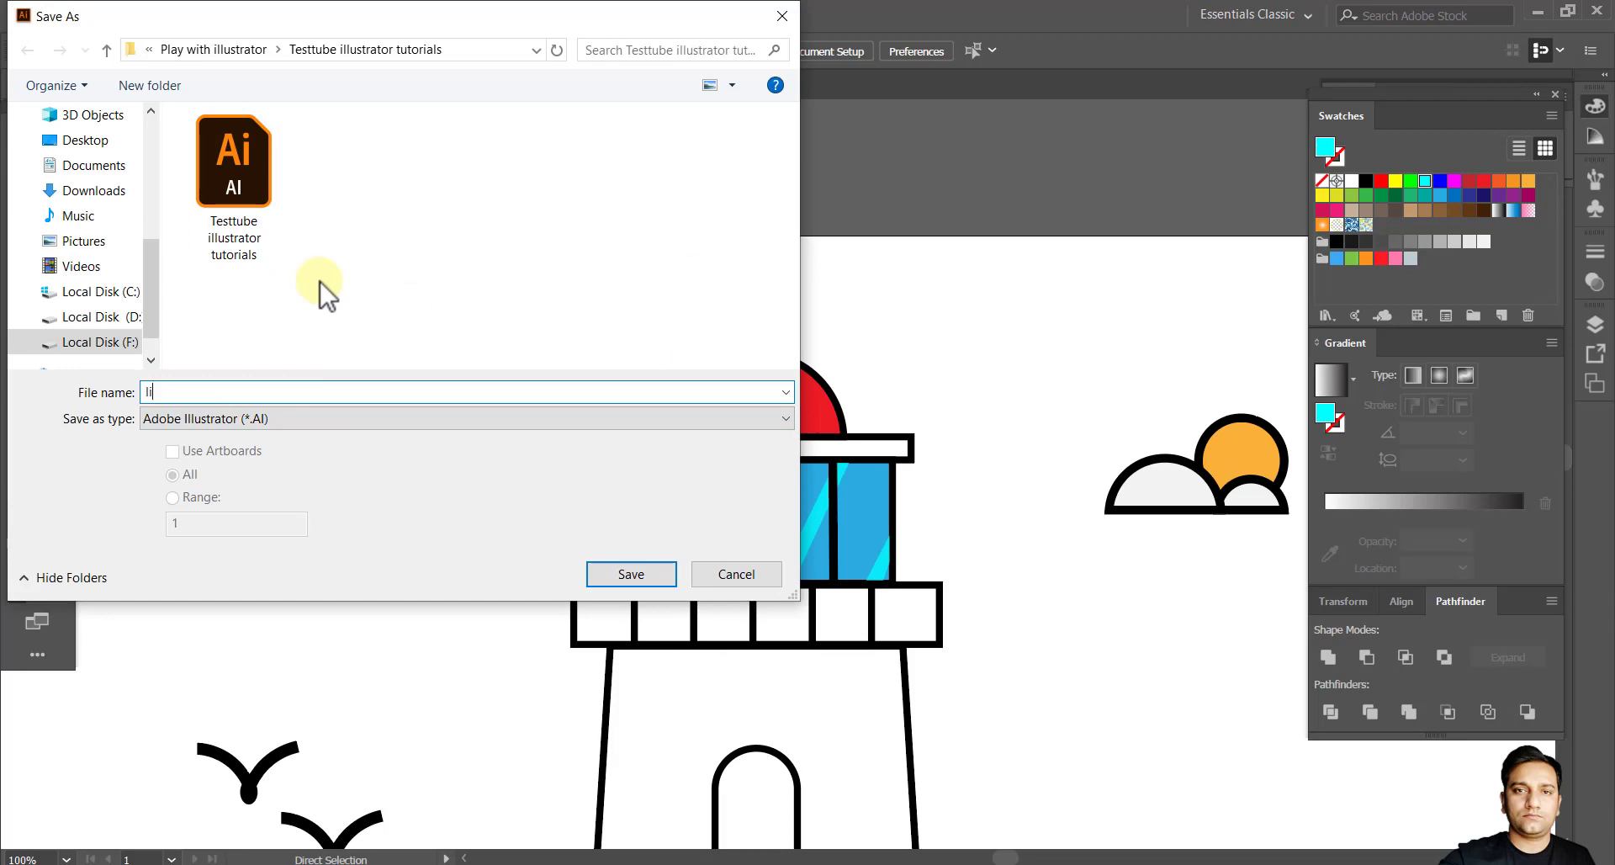
pyautogui.press('Return')
pyautogui.click(939, 737)
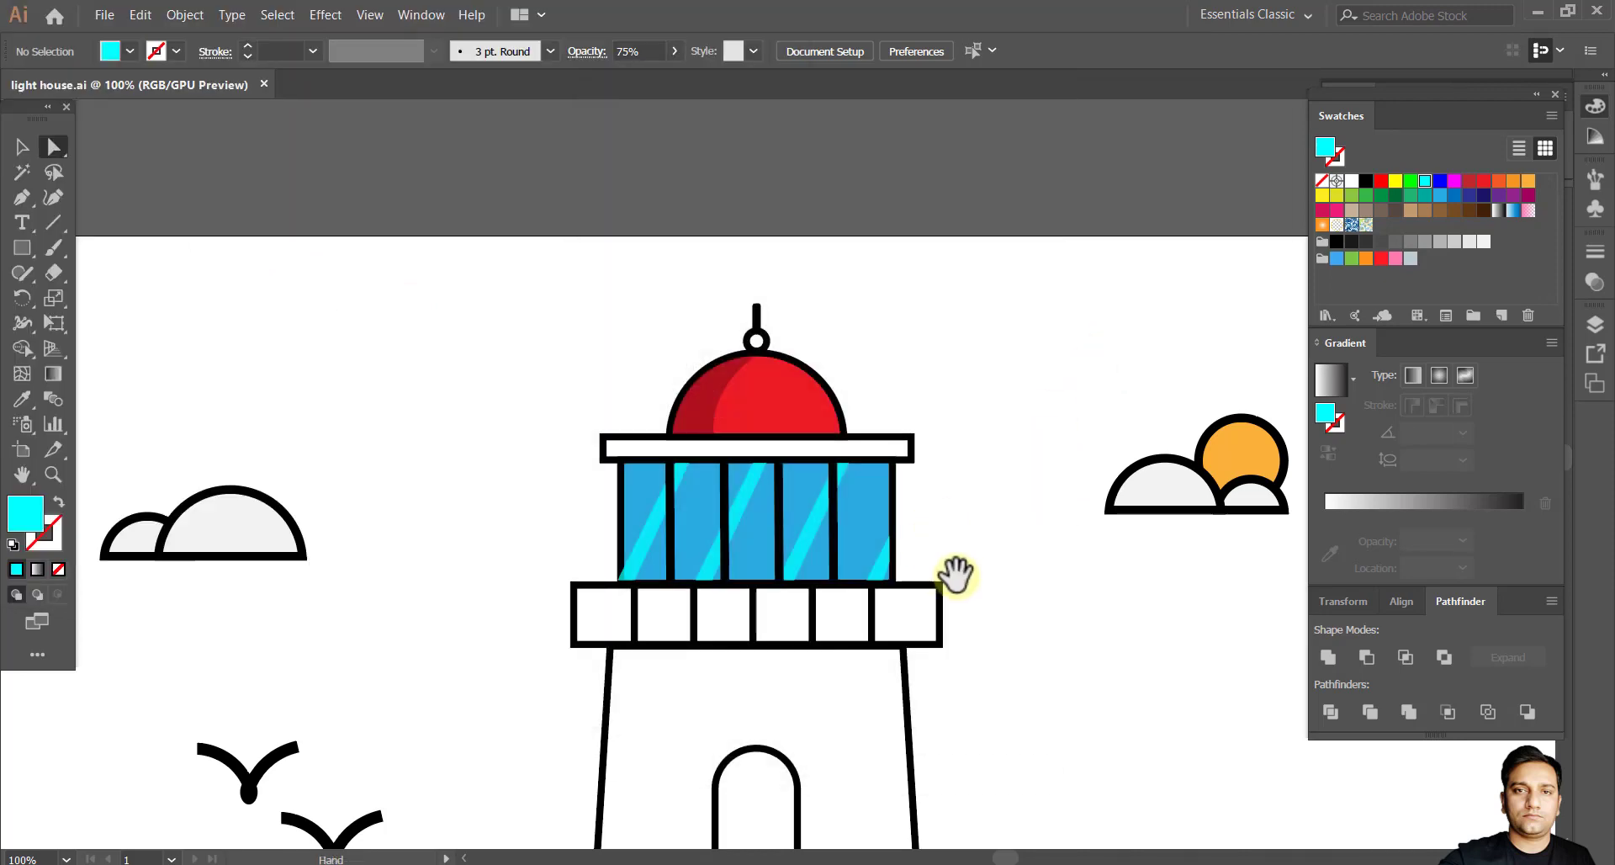
# Draw a 1920 by 1080 px cyan rectangle covering the whole artboard and send it to the back.
pyautogui.scroll(-5, 956, 576)
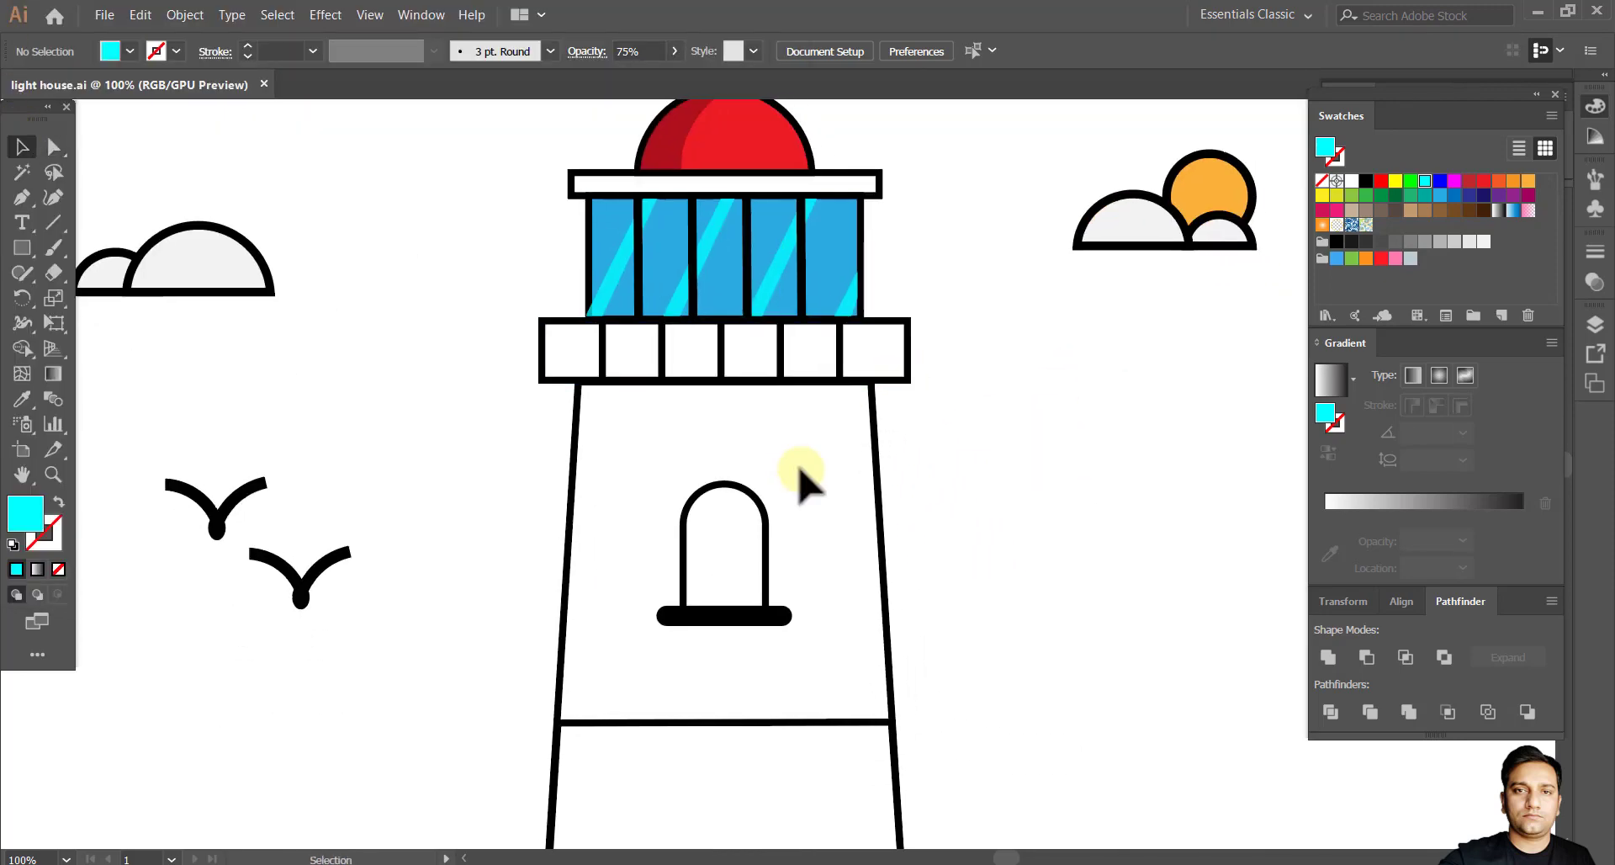
pyautogui.scroll(-3, 967, 446)
pyautogui.press('m')
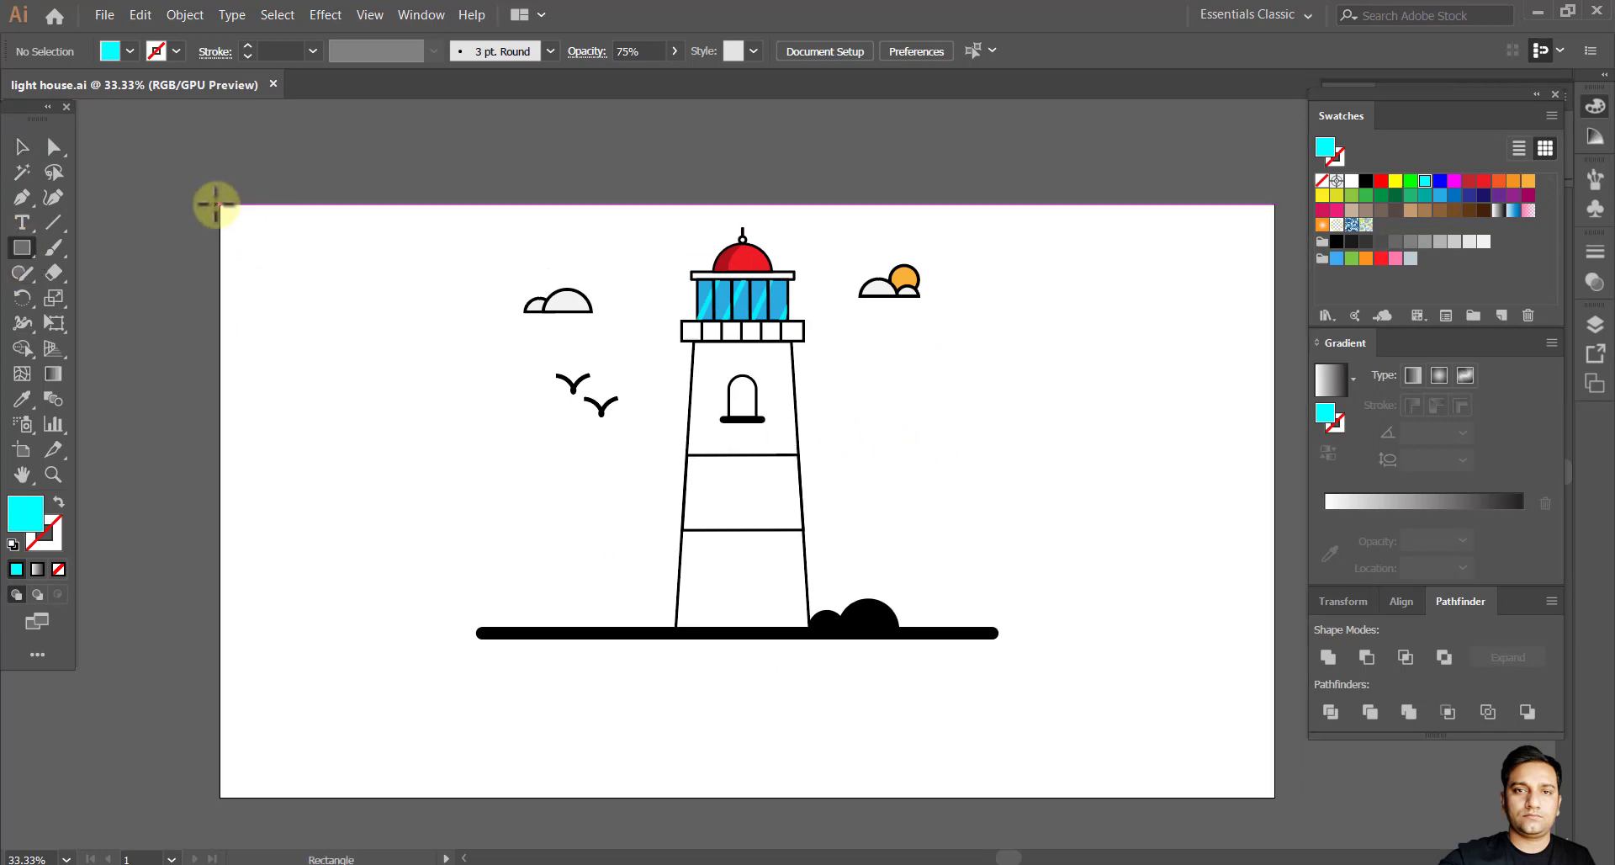
pyautogui.moveTo(215, 204); pyautogui.dragTo(1274, 796)
pyautogui.rightClick(412, 387)
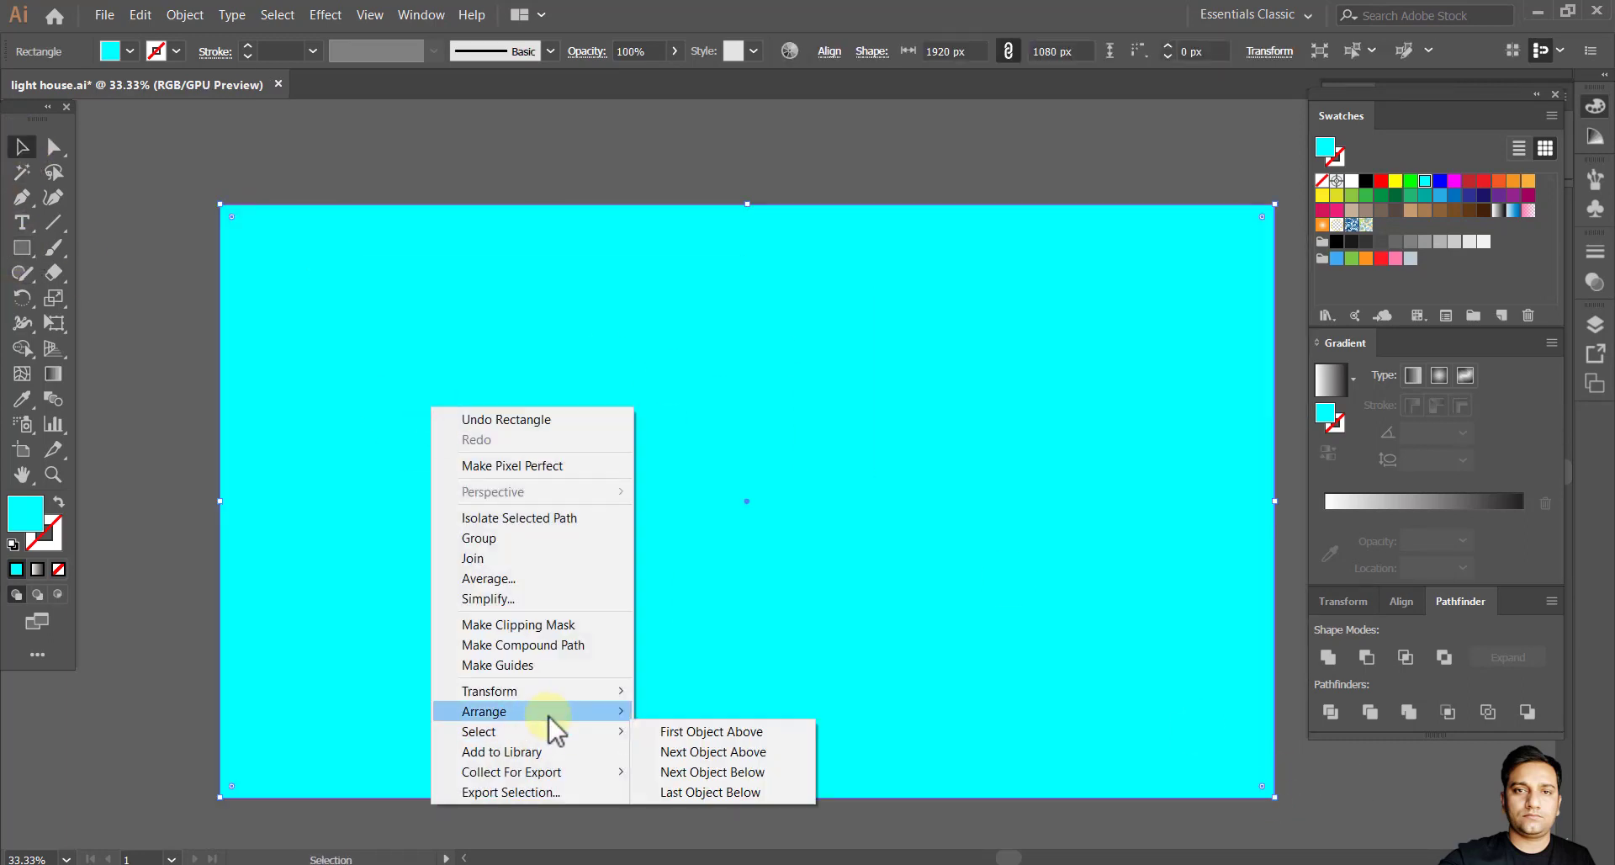
pyautogui.click(707, 790)
pyautogui.click(1035, 545)
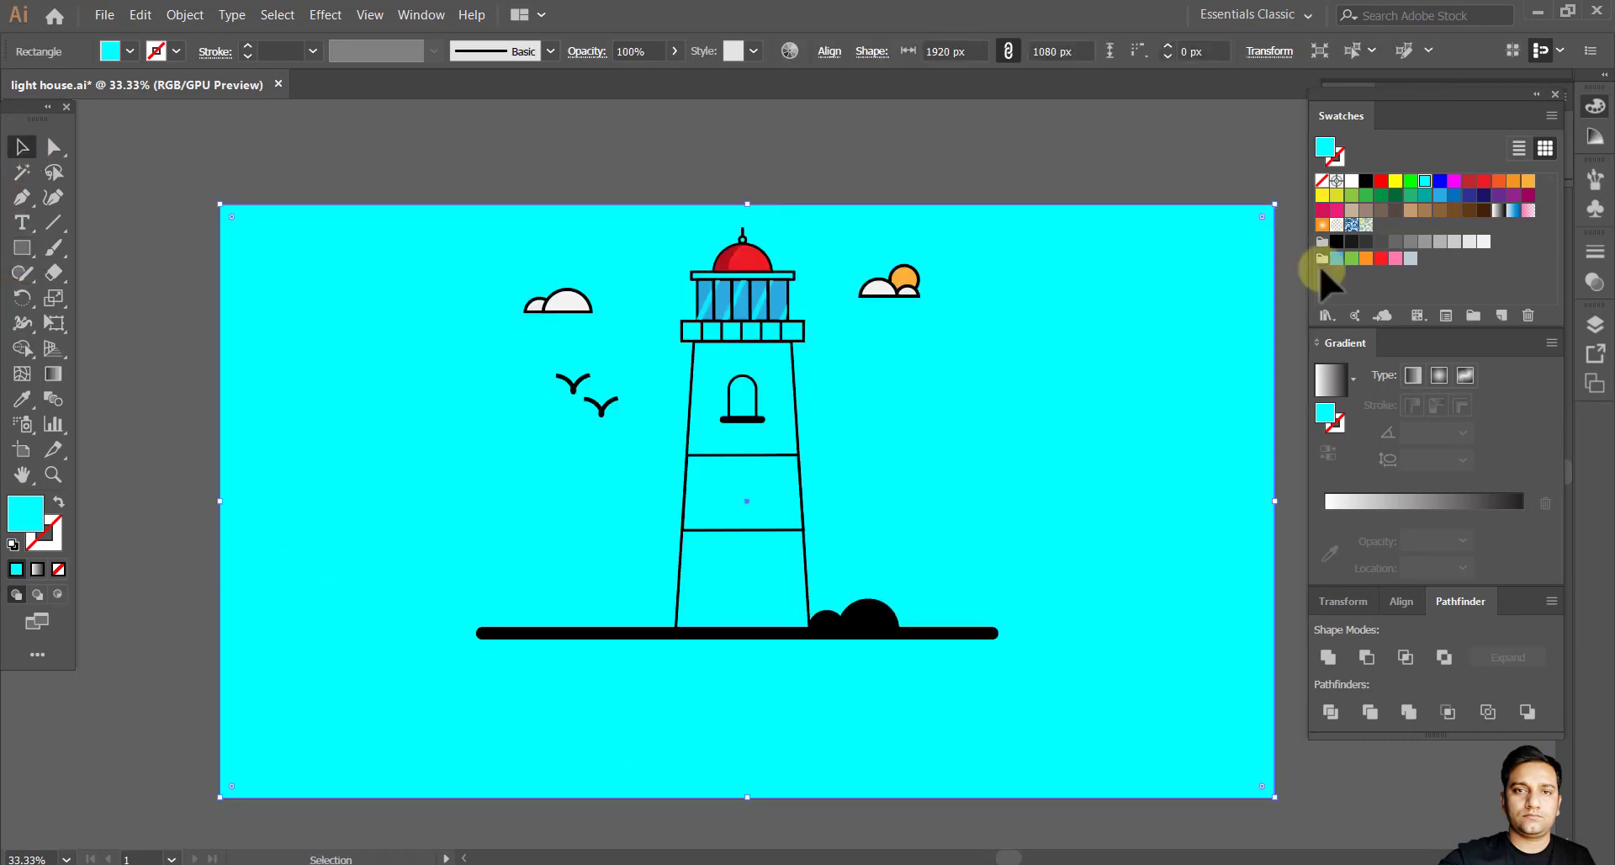
# Lighten the background rectangle's fill to a very pale cyan and lock the rectangle in place.
pyautogui.doubleClick(25, 514)
pyautogui.press('Return')
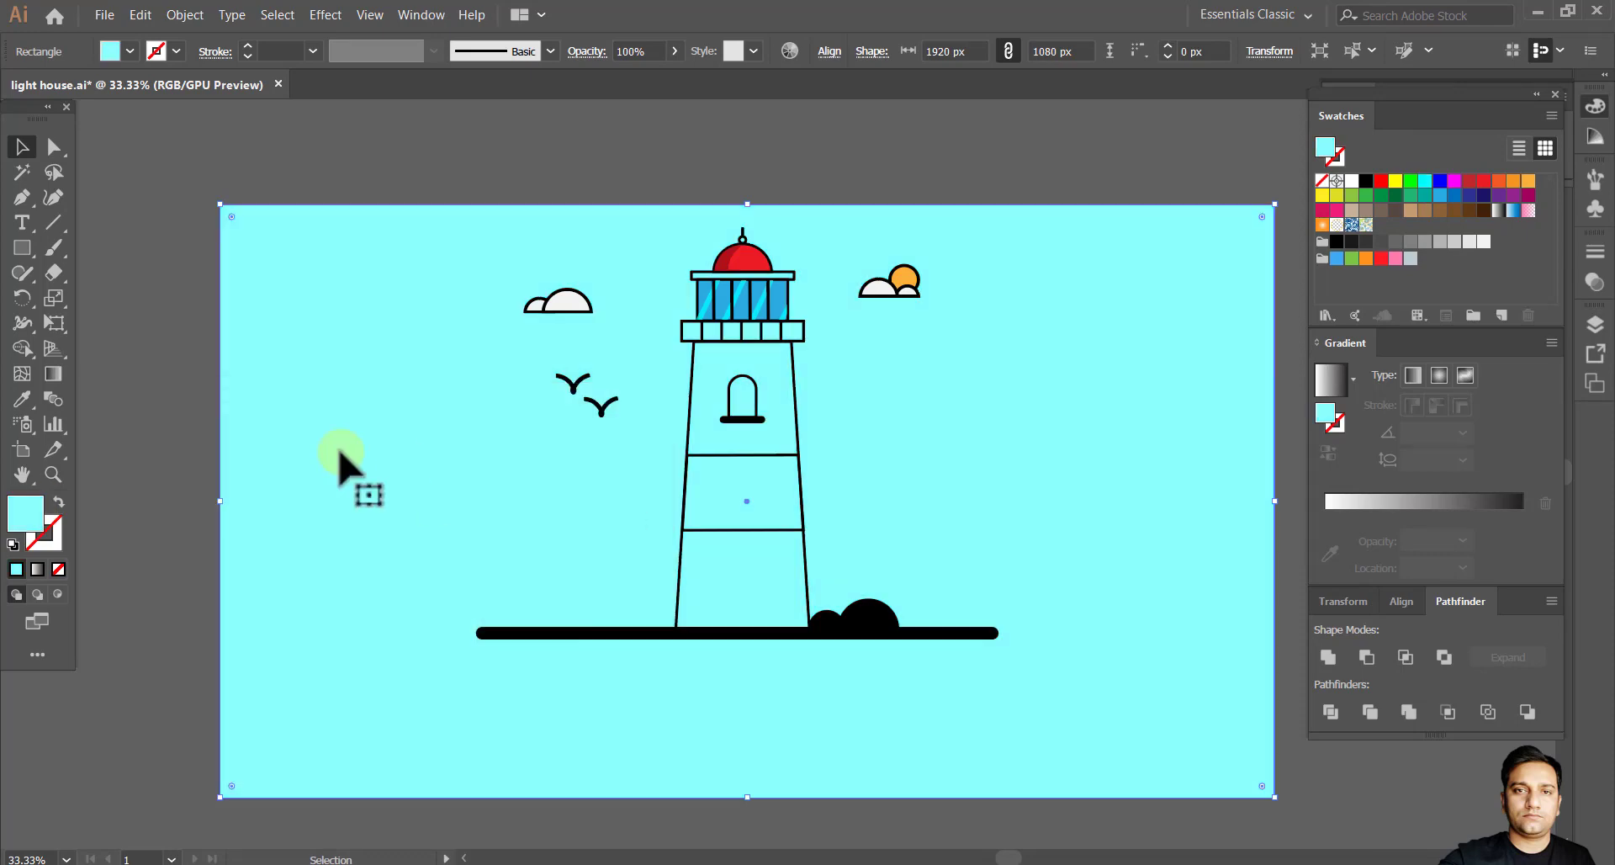
pyautogui.click(761, 618)
pyautogui.click(856, 429)
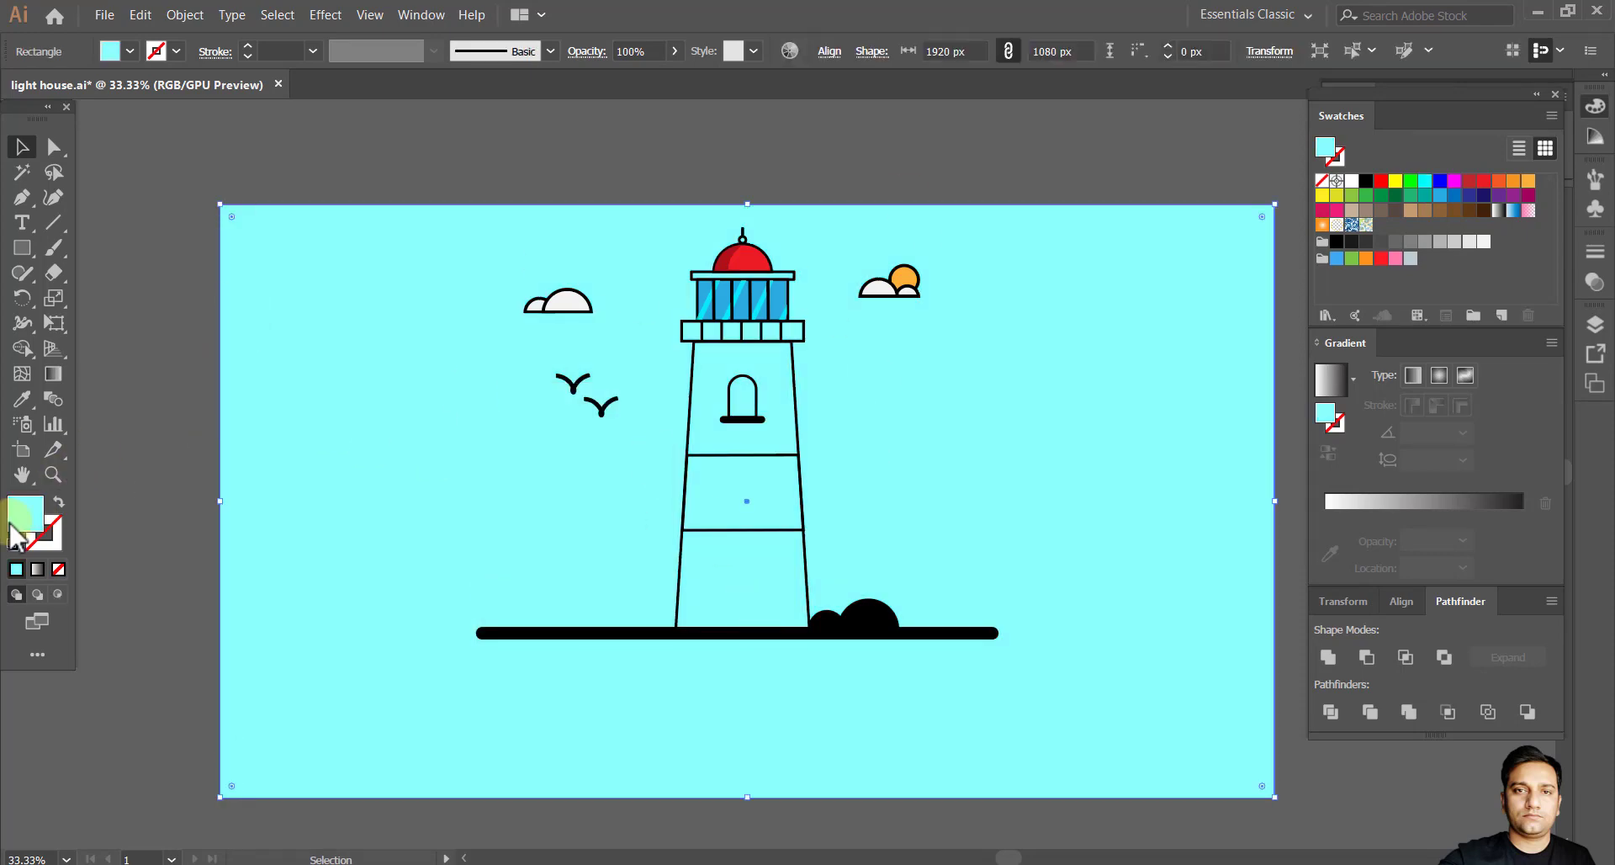
pyautogui.doubleClick(25, 515)
pyautogui.click(606, 462)
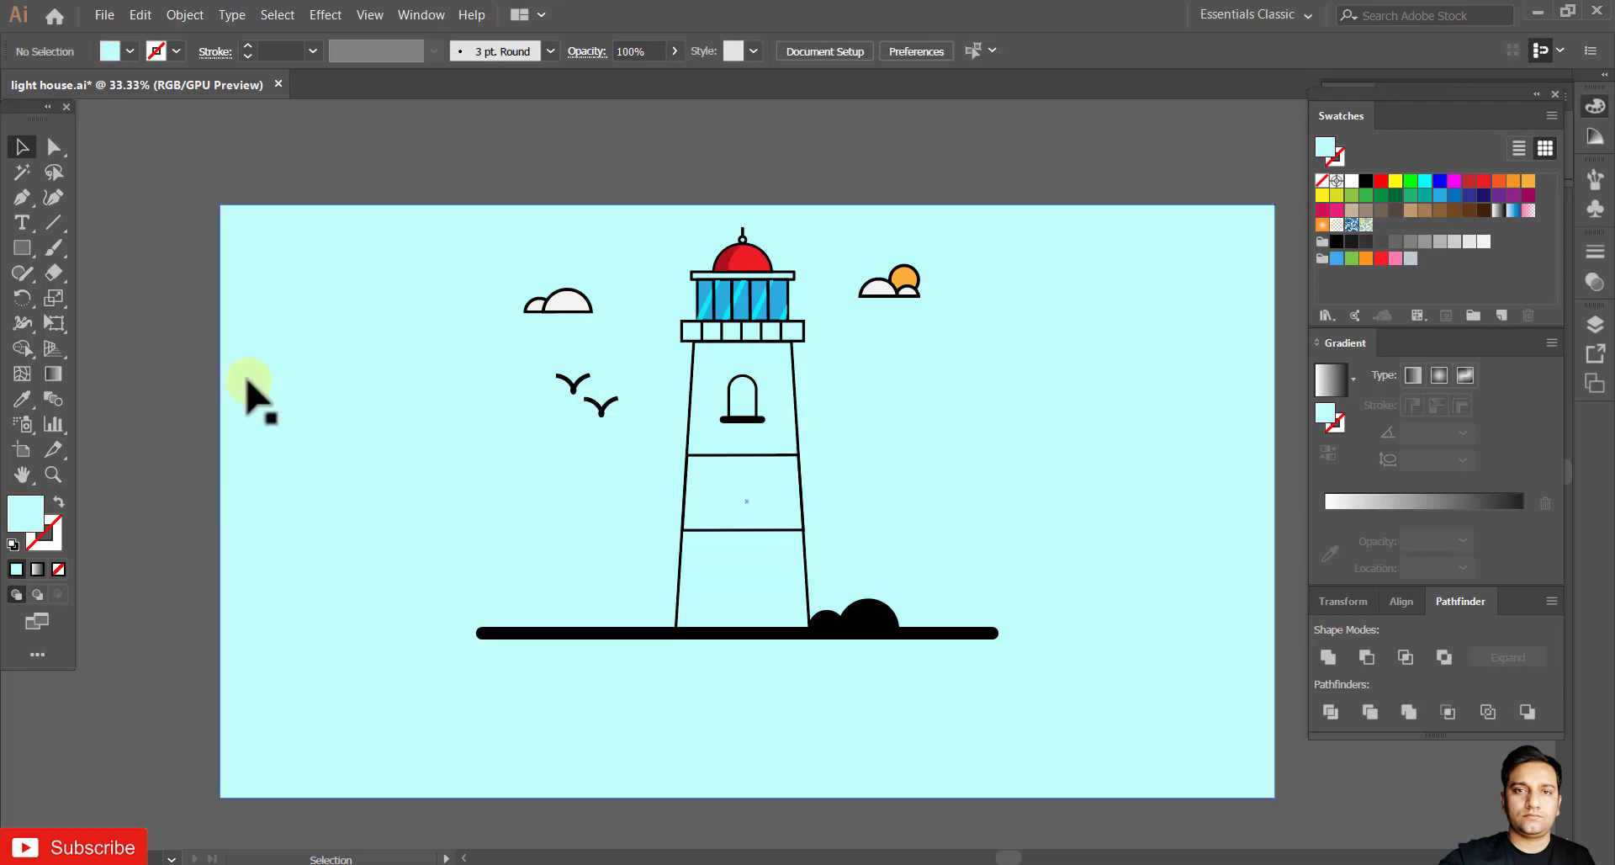
pyautogui.click(185, 14)
pyautogui.moveTo(337, 144)
pyautogui.click(488, 144)
# Fill the ledge under the dome, the railing blocks and the tower body with very light grey.
pyautogui.scroll(3, 876, 447)
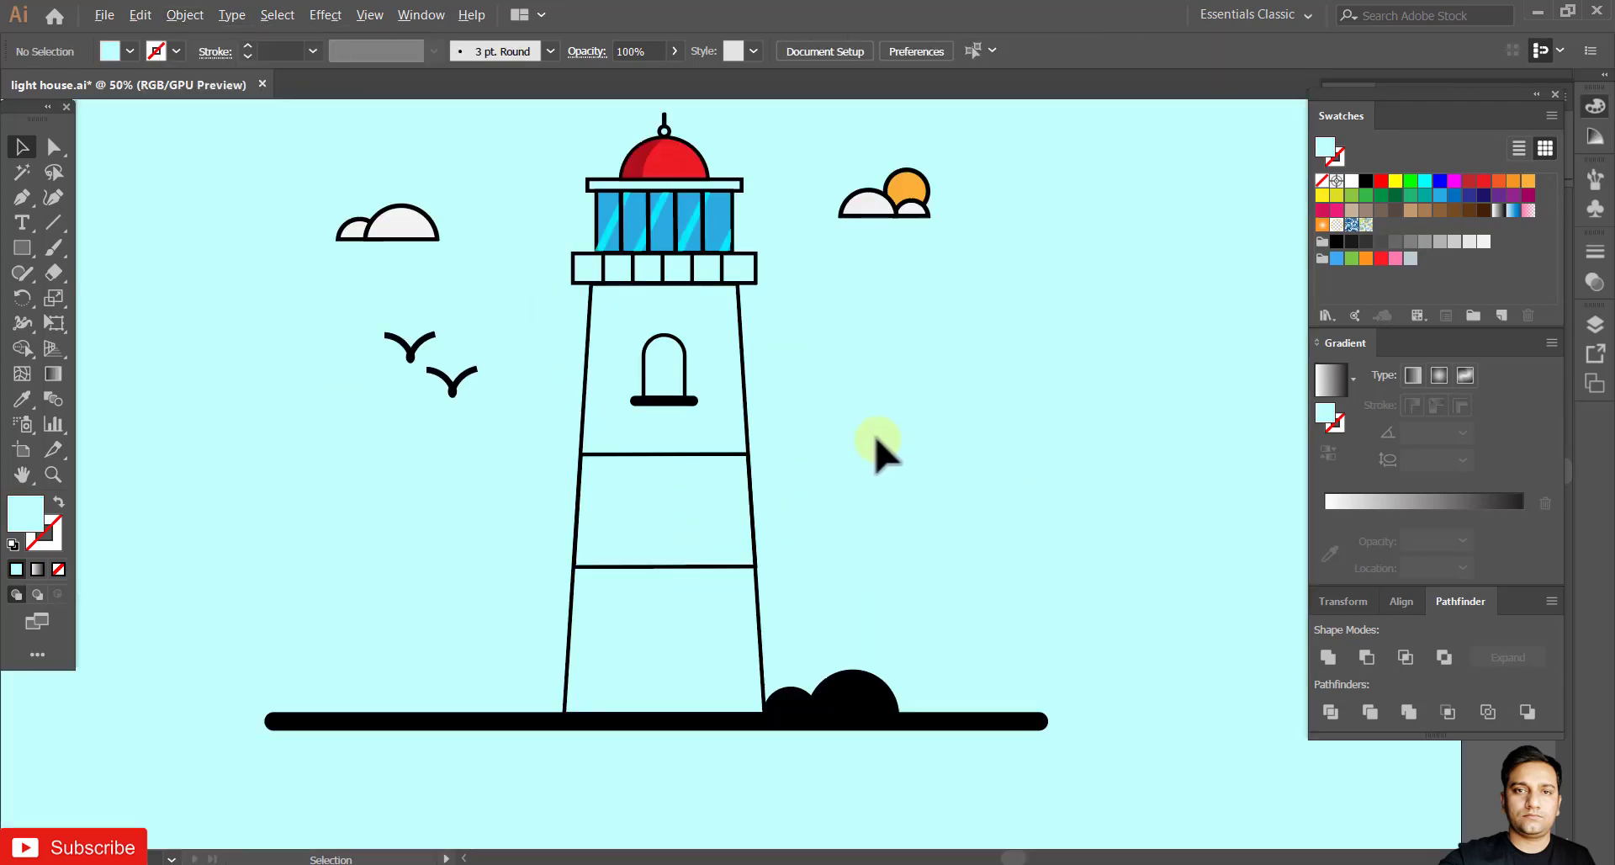
pyautogui.click(808, 291)
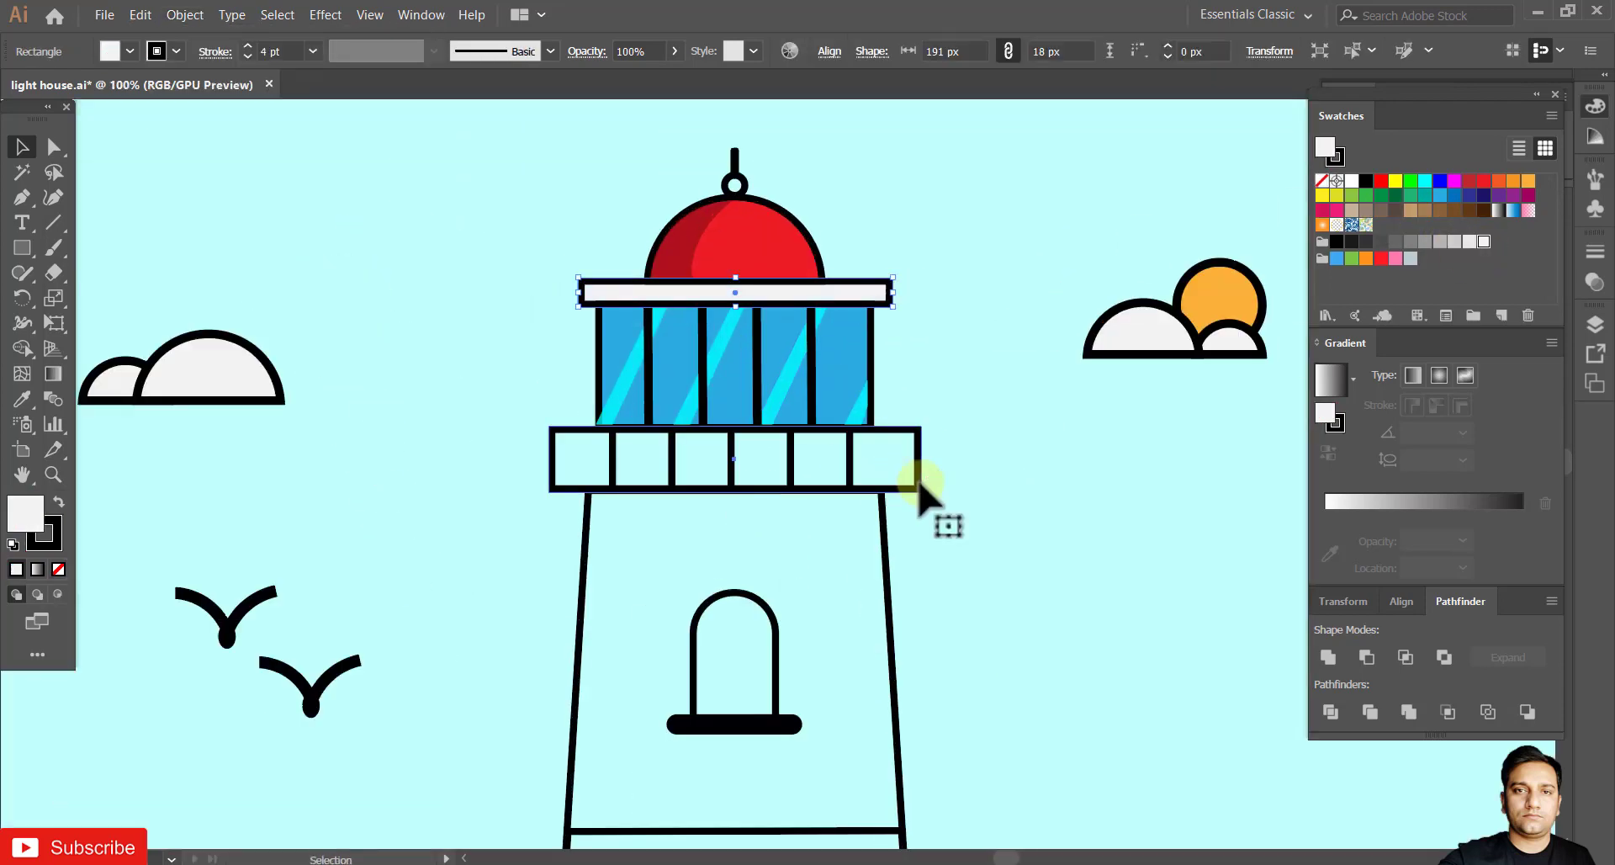
pyautogui.moveTo(898, 573); pyautogui.dragTo(847, 461)
pyautogui.click(843, 461)
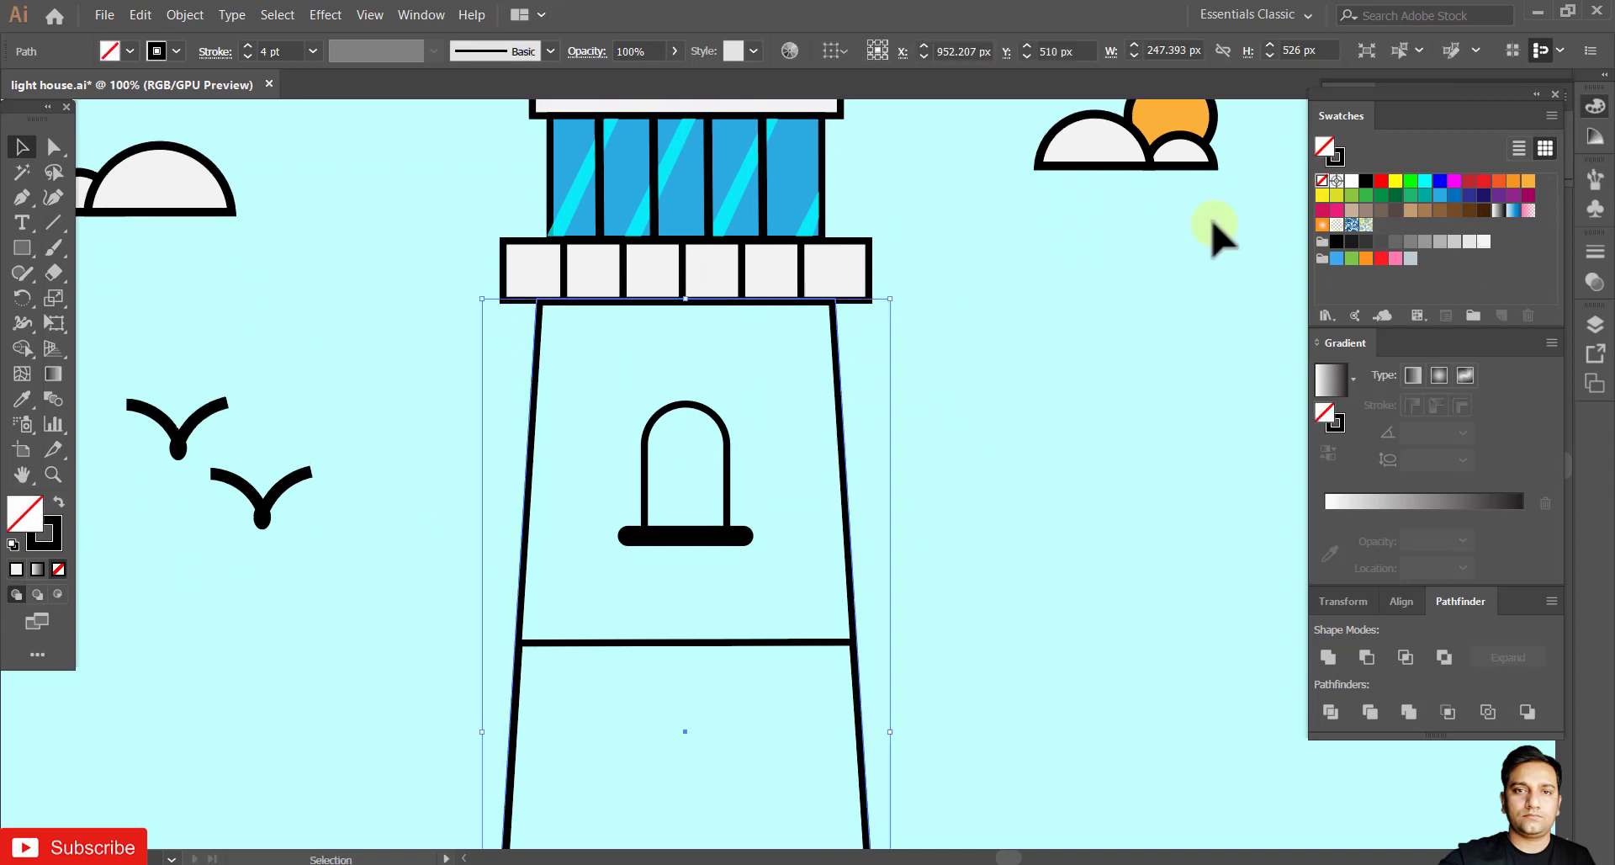
pyautogui.click(1118, 375)
# Fill the arched window on the tower's upper section with the same blue as the lantern glass.
pyautogui.scroll(2, 670, 543)
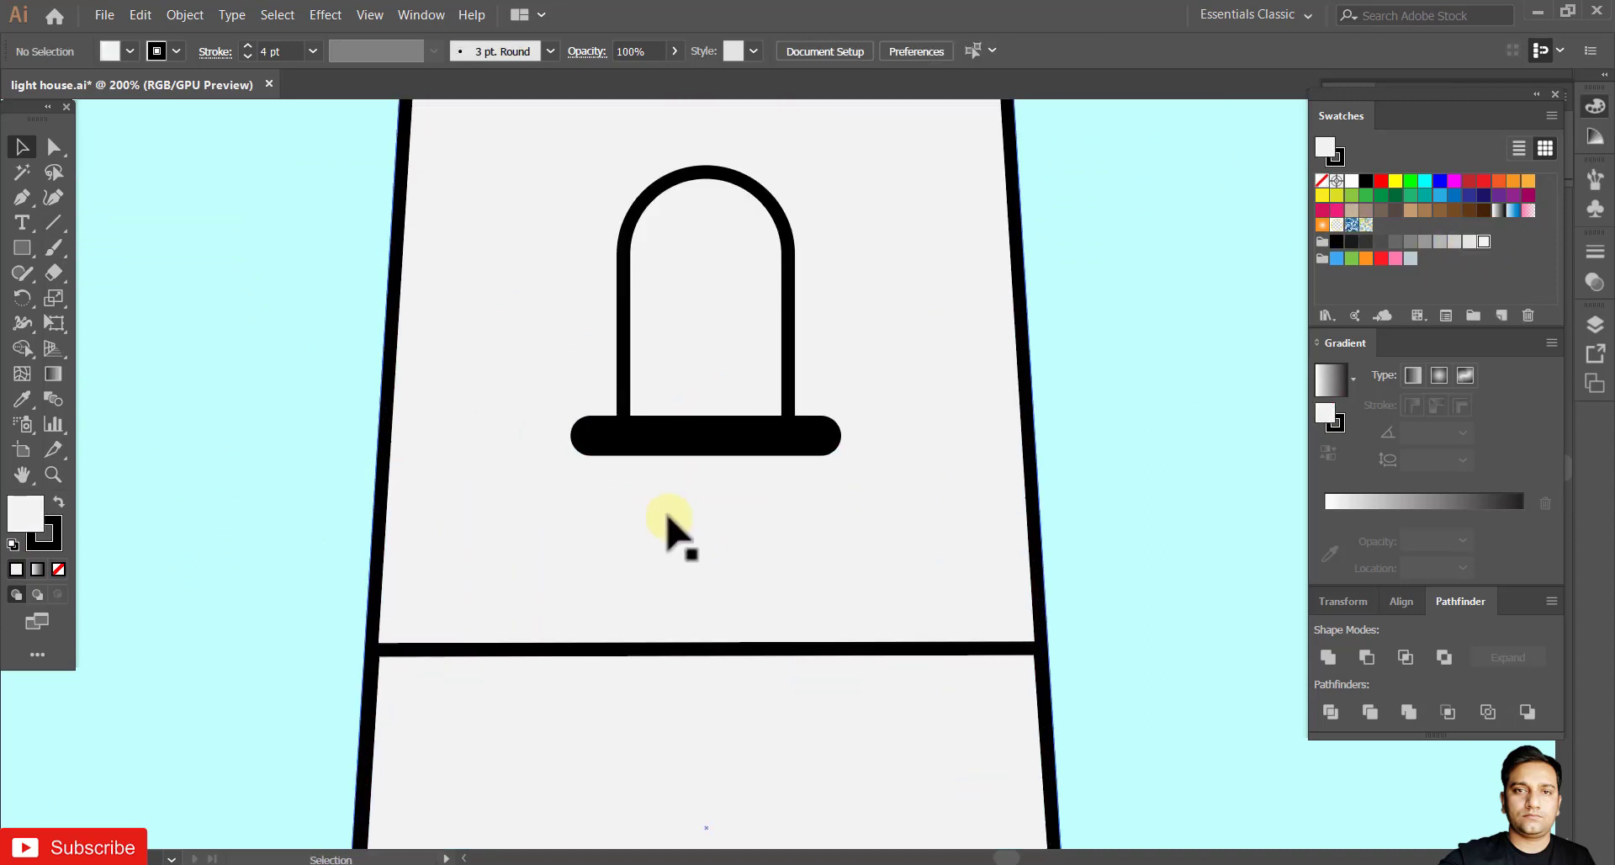
pyautogui.moveTo(897, 286); pyautogui.dragTo(882, 498)
pyautogui.click(772, 542)
pyautogui.click(1440, 194)
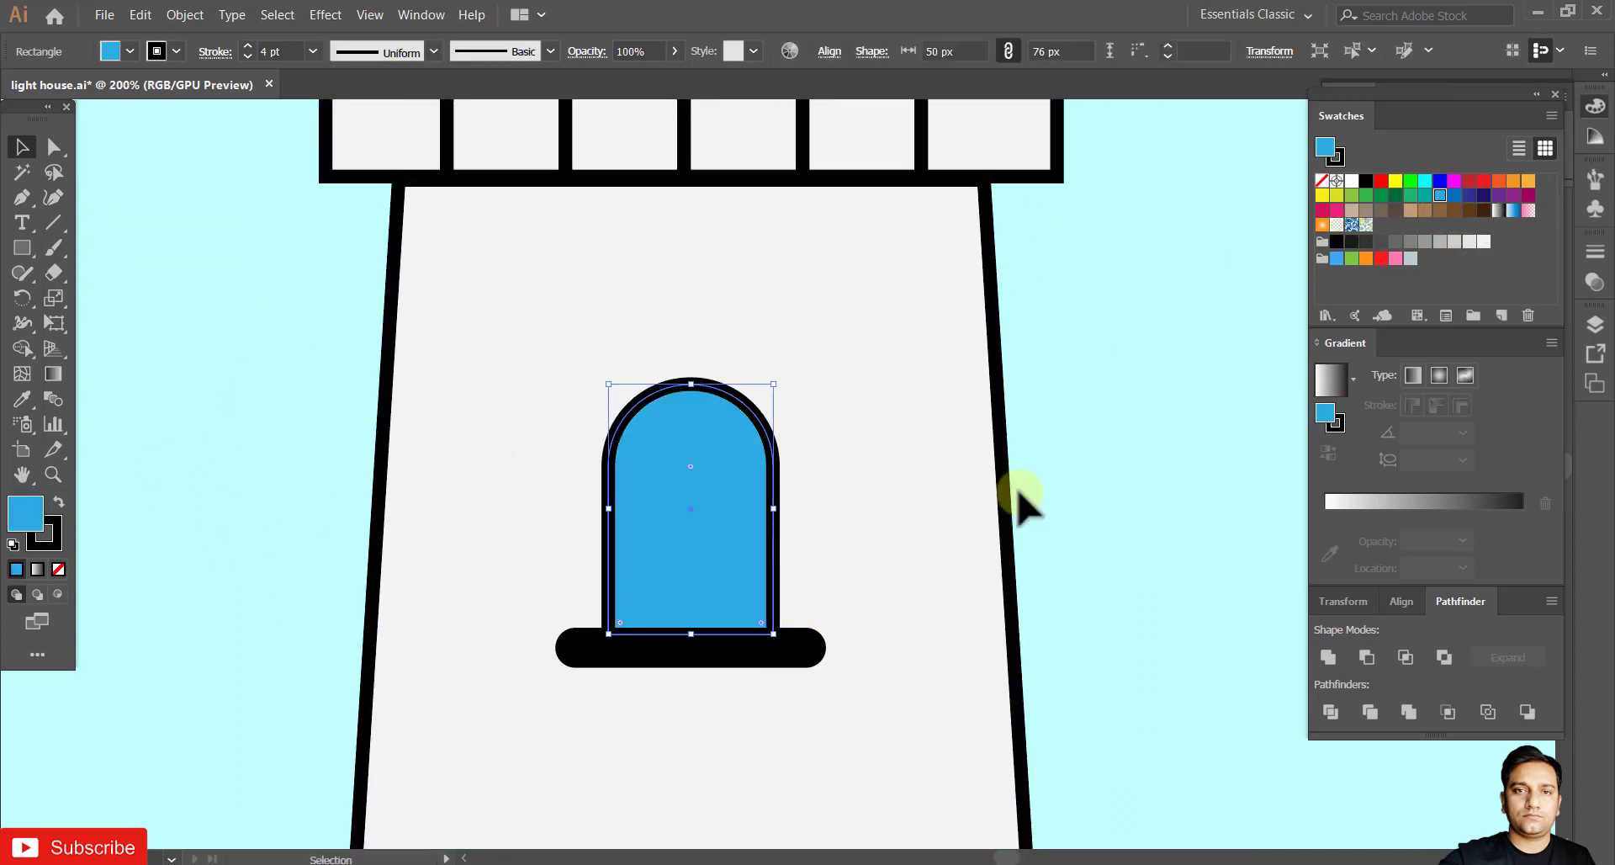
pyautogui.click(1020, 504)
# Group the arched window with its black sill.
pyautogui.scroll(-5, 911, 572)
pyautogui.scroll(1, 847, 749)
pyautogui.click(739, 317)
pyautogui.keyDown('shift'); pyautogui.click(757, 252); pyautogui.keyUp('shift')
pyautogui.rightClick(784, 264)
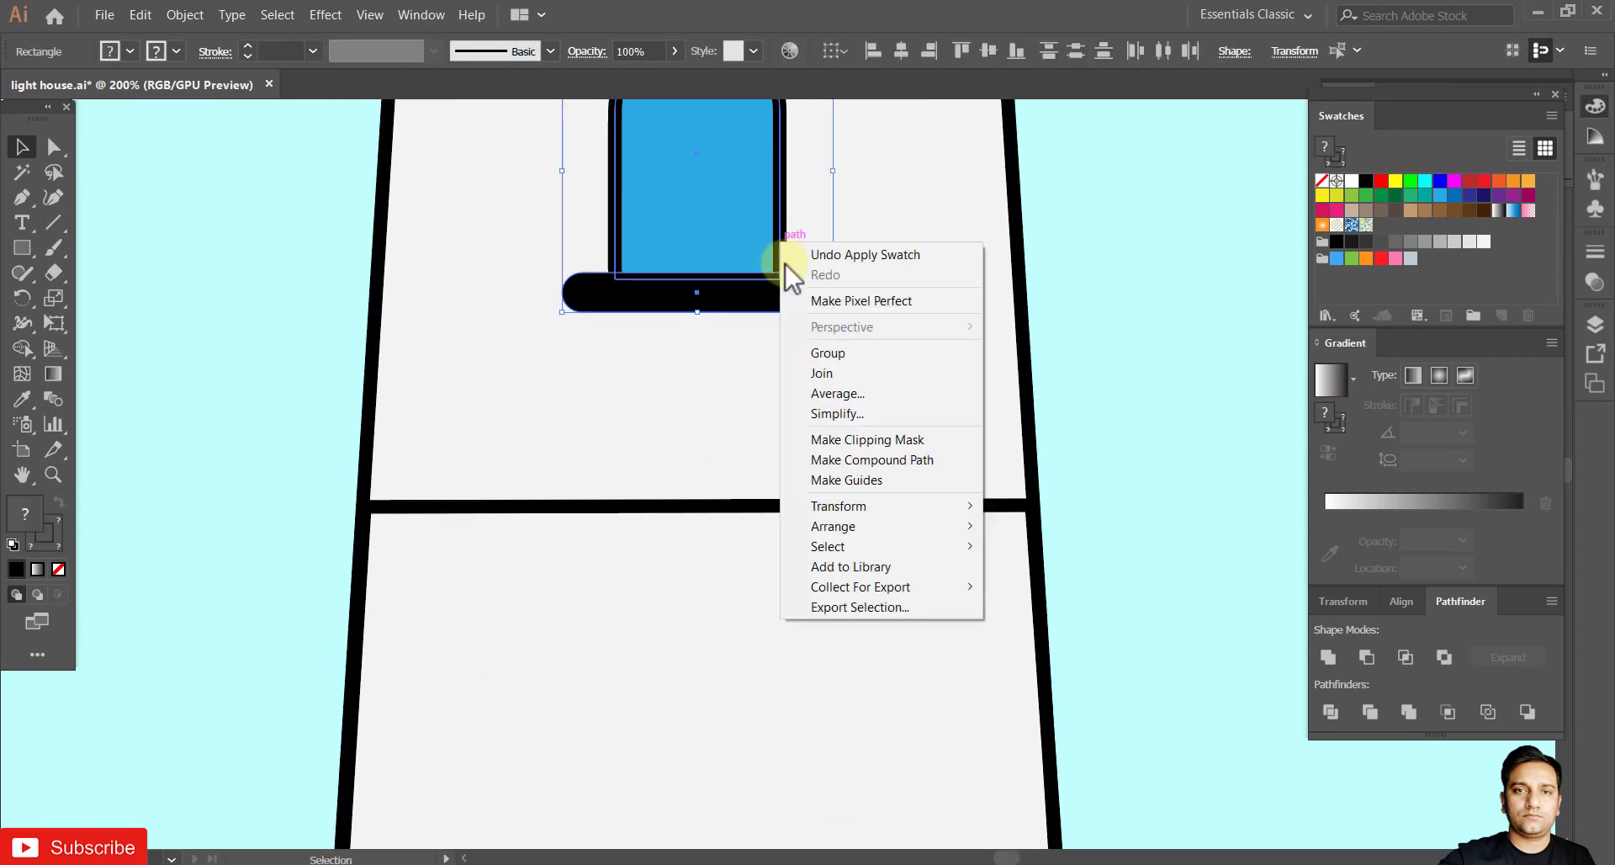
pyautogui.click(804, 353)
# Place a copy of the window group in the tower's middle section, directly below the original.
pyautogui.moveTo(799, 296); pyautogui.dragTo(816, 772)
pyautogui.moveTo(854, 704); pyautogui.dragTo(896, 475)
pyautogui.moveTo(820, 536); pyautogui.dragTo(832, 635)
pyautogui.hscroll(2, 751, 580)
pyautogui.scroll(-1, 751, 580)
pyautogui.moveTo(788, 535); pyautogui.dragTo(799, 551)
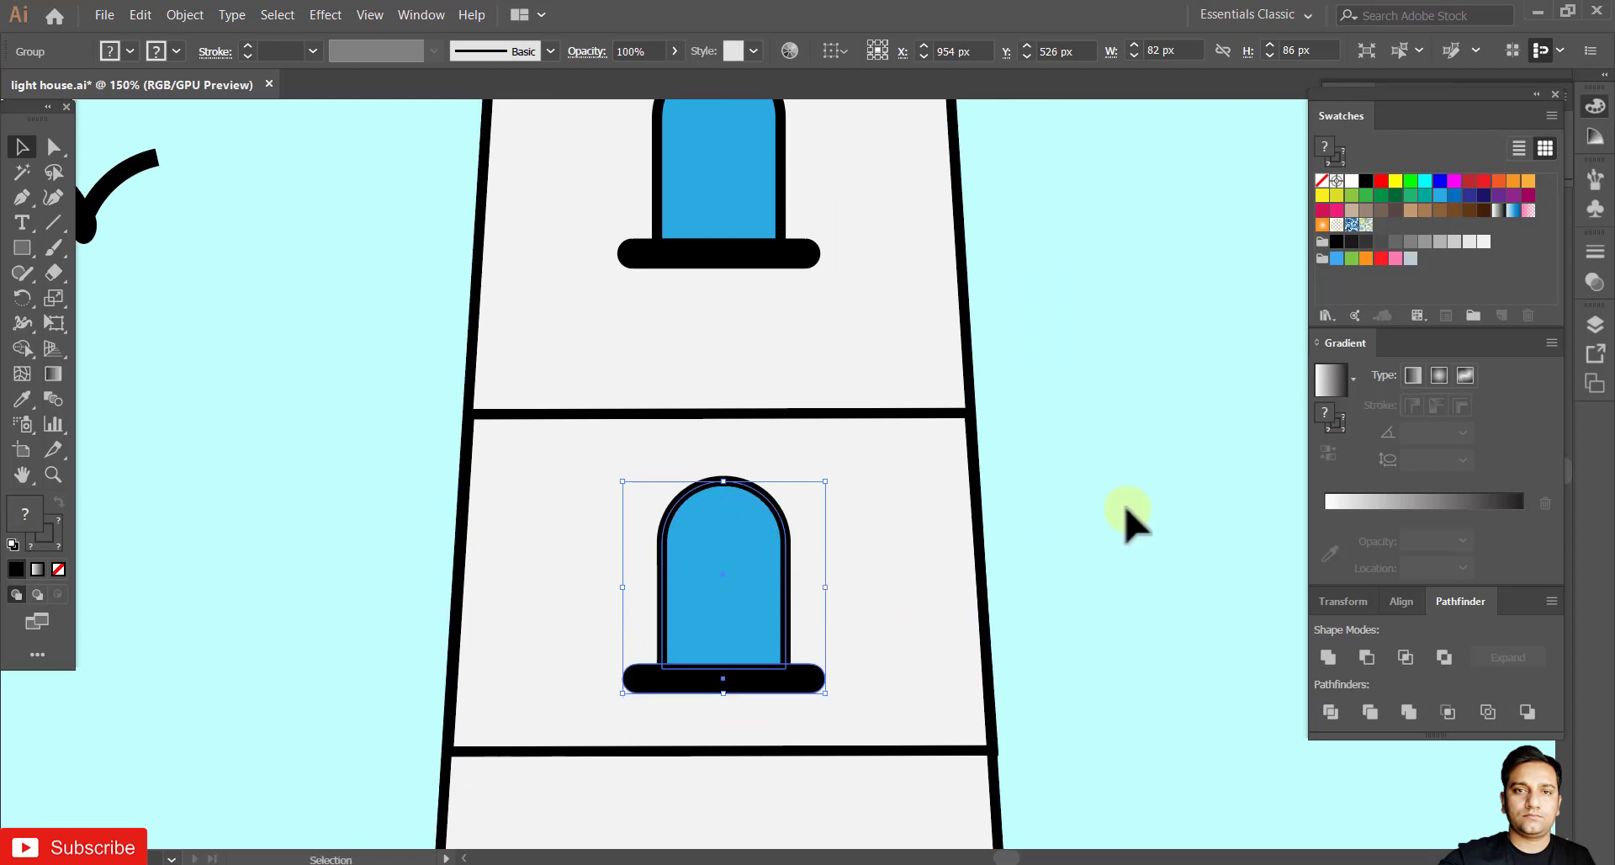
pyautogui.click(1123, 508)
# Place another copy of the window group in the tower's bottom section and ungroup it.
pyautogui.moveTo(918, 797); pyautogui.dragTo(933, 416)
pyautogui.moveTo(804, 263); pyautogui.dragTo(787, 722)
pyautogui.moveTo(911, 586); pyautogui.dragTo(963, 476)
pyautogui.rightClick(808, 636)
pyautogui.click(862, 470)
# Move the loose sill outside the tower, set the arch on the ground line and stretch it upward into a tall door.
pyautogui.moveTo(815, 644); pyautogui.dragTo(286, 482)
pyautogui.moveTo(717, 649); pyautogui.dragTo(729, 710)
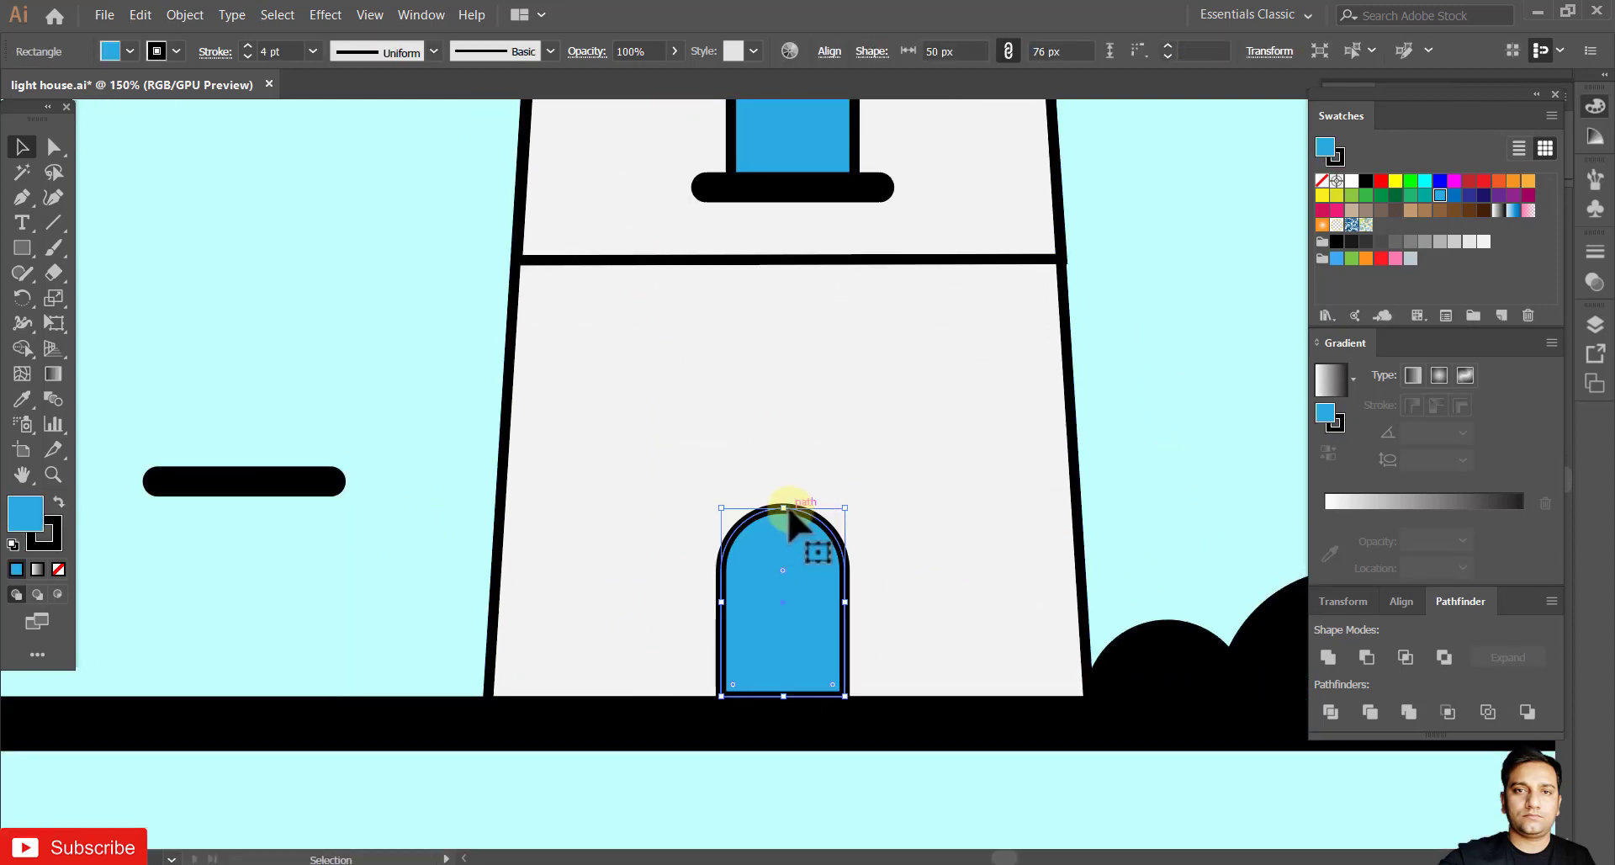
pyautogui.moveTo(800, 515); pyautogui.dragTo(832, 387)
pyautogui.click(841, 580)
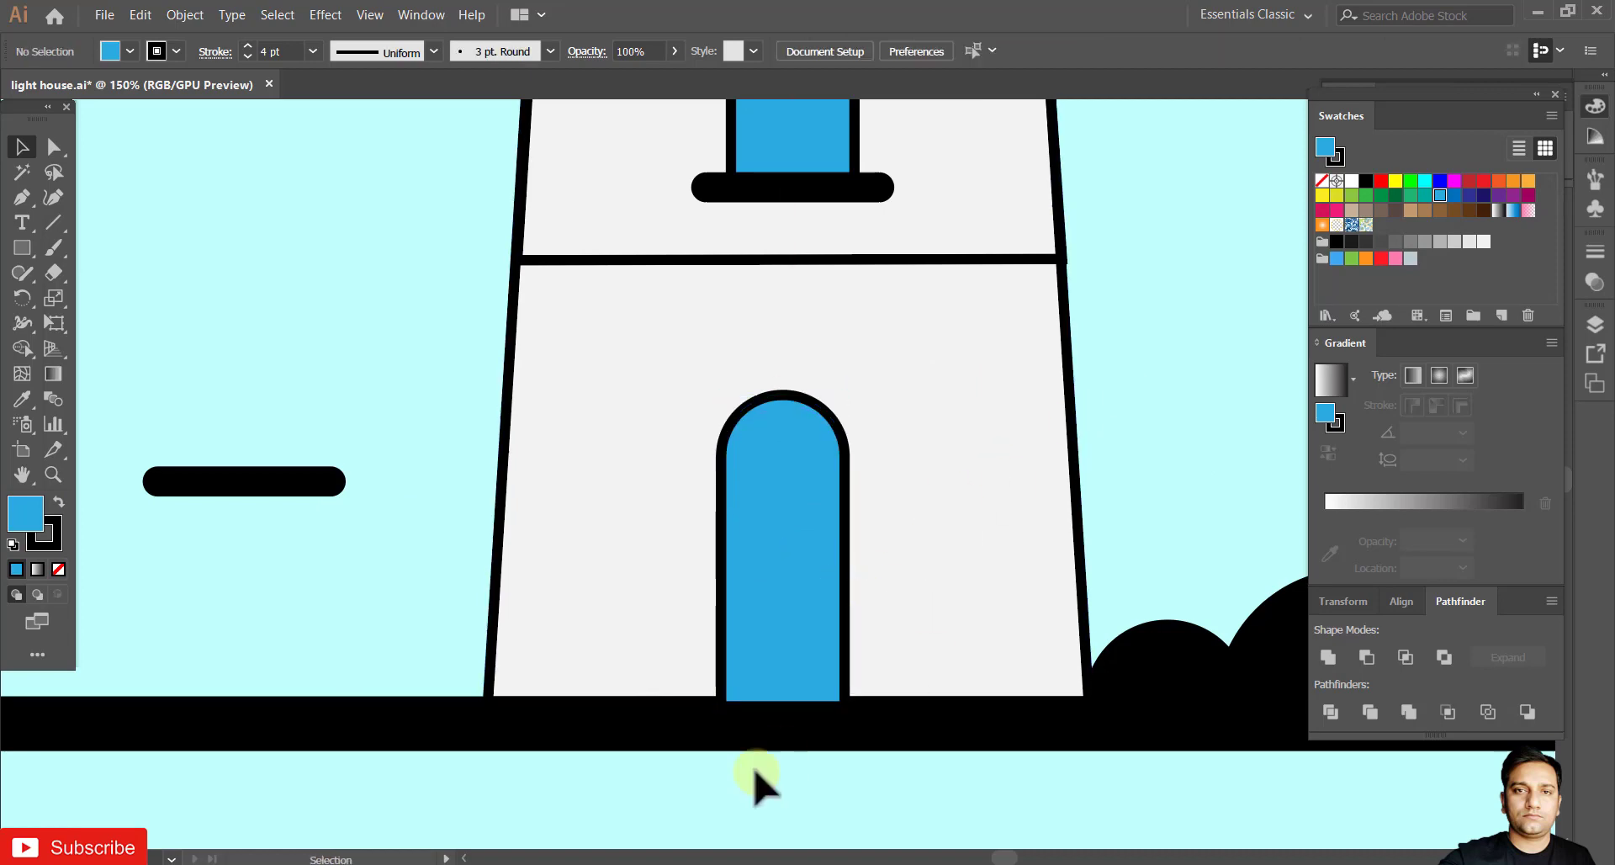
# Align the door and the two window groups to a common horizontal centre.
pyautogui.scroll(4, 726, 683)
pyautogui.moveTo(588, 467); pyautogui.dragTo(593, 441)
pyautogui.scroll(-6, 602, 458)
pyautogui.click(1100, 306)
pyautogui.scroll(5, 919, 583)
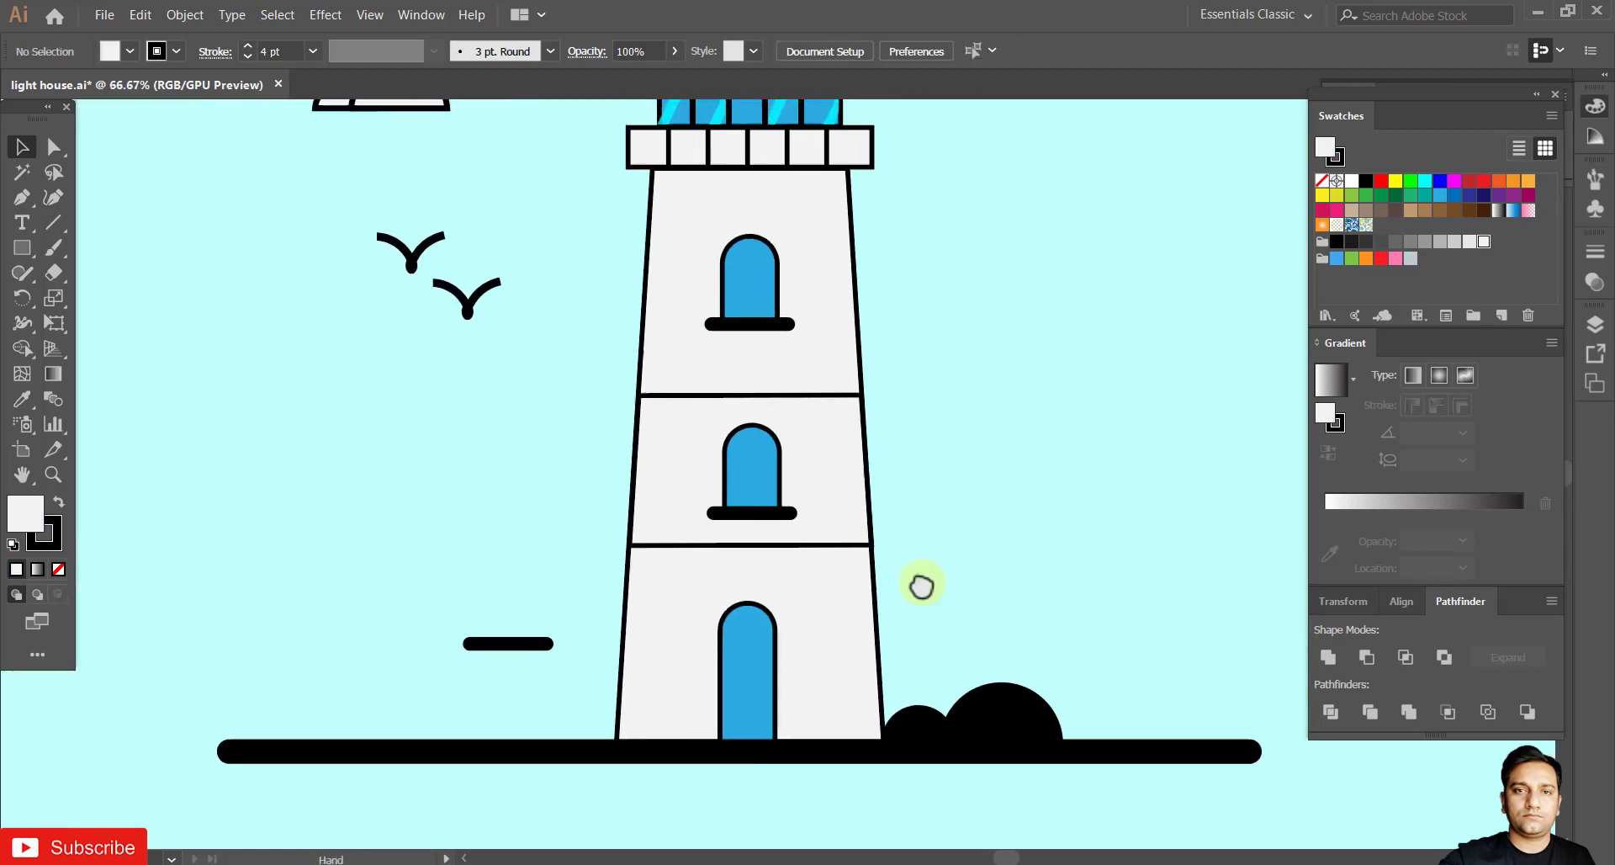
pyautogui.click(766, 677)
pyautogui.keyDown('shift'); pyautogui.click(739, 469); pyautogui.keyUp('shift')
pyautogui.keyDown('shift'); pyautogui.click(751, 328); pyautogui.keyUp('shift')
pyautogui.click(964, 51)
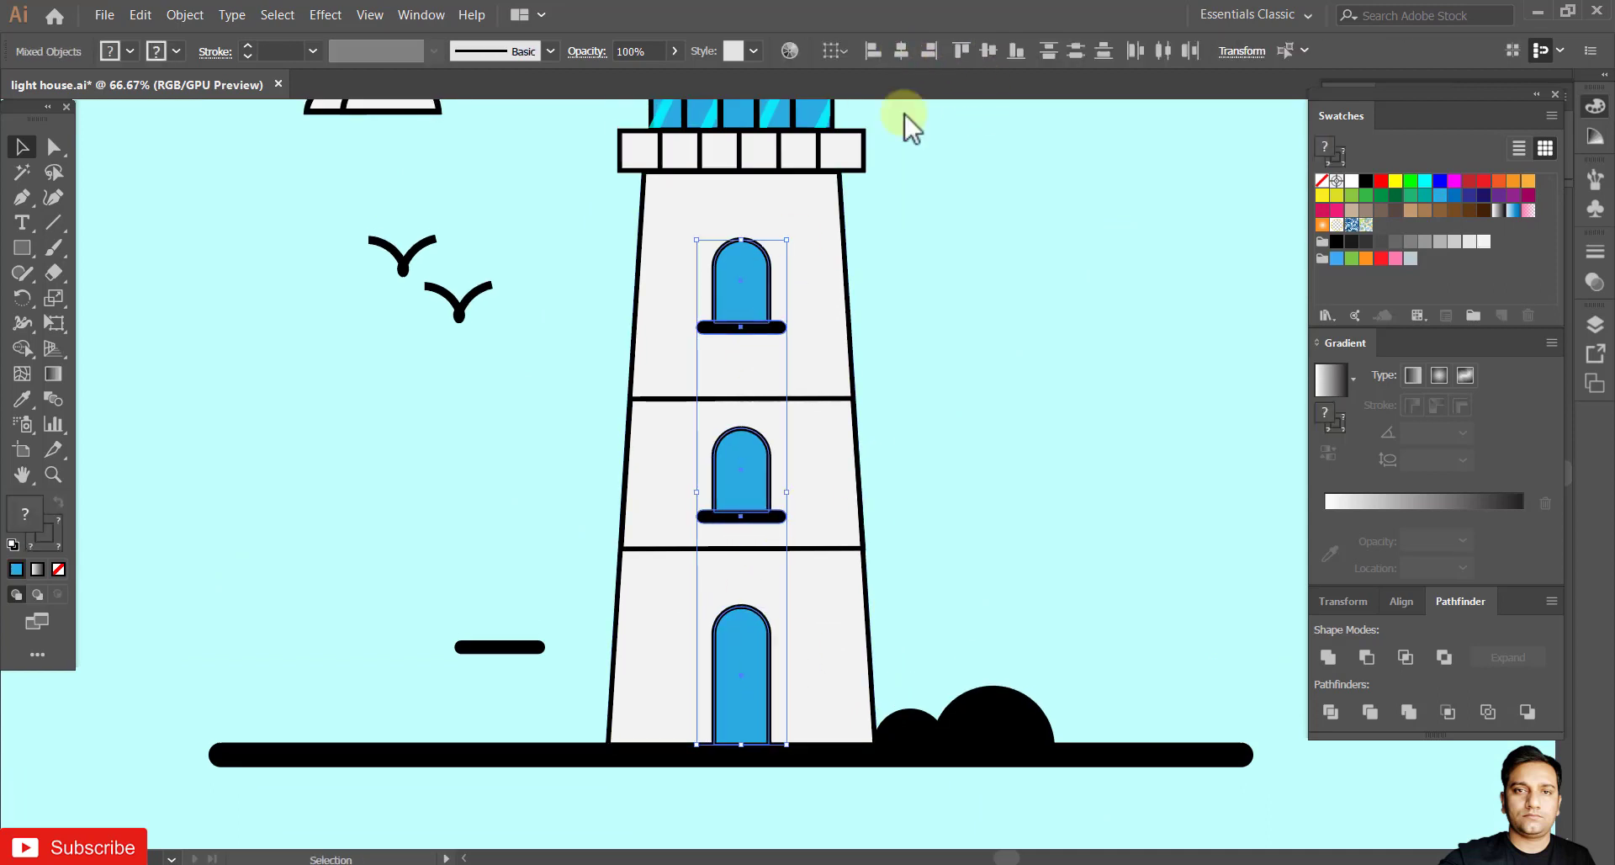
pyautogui.click(1045, 431)
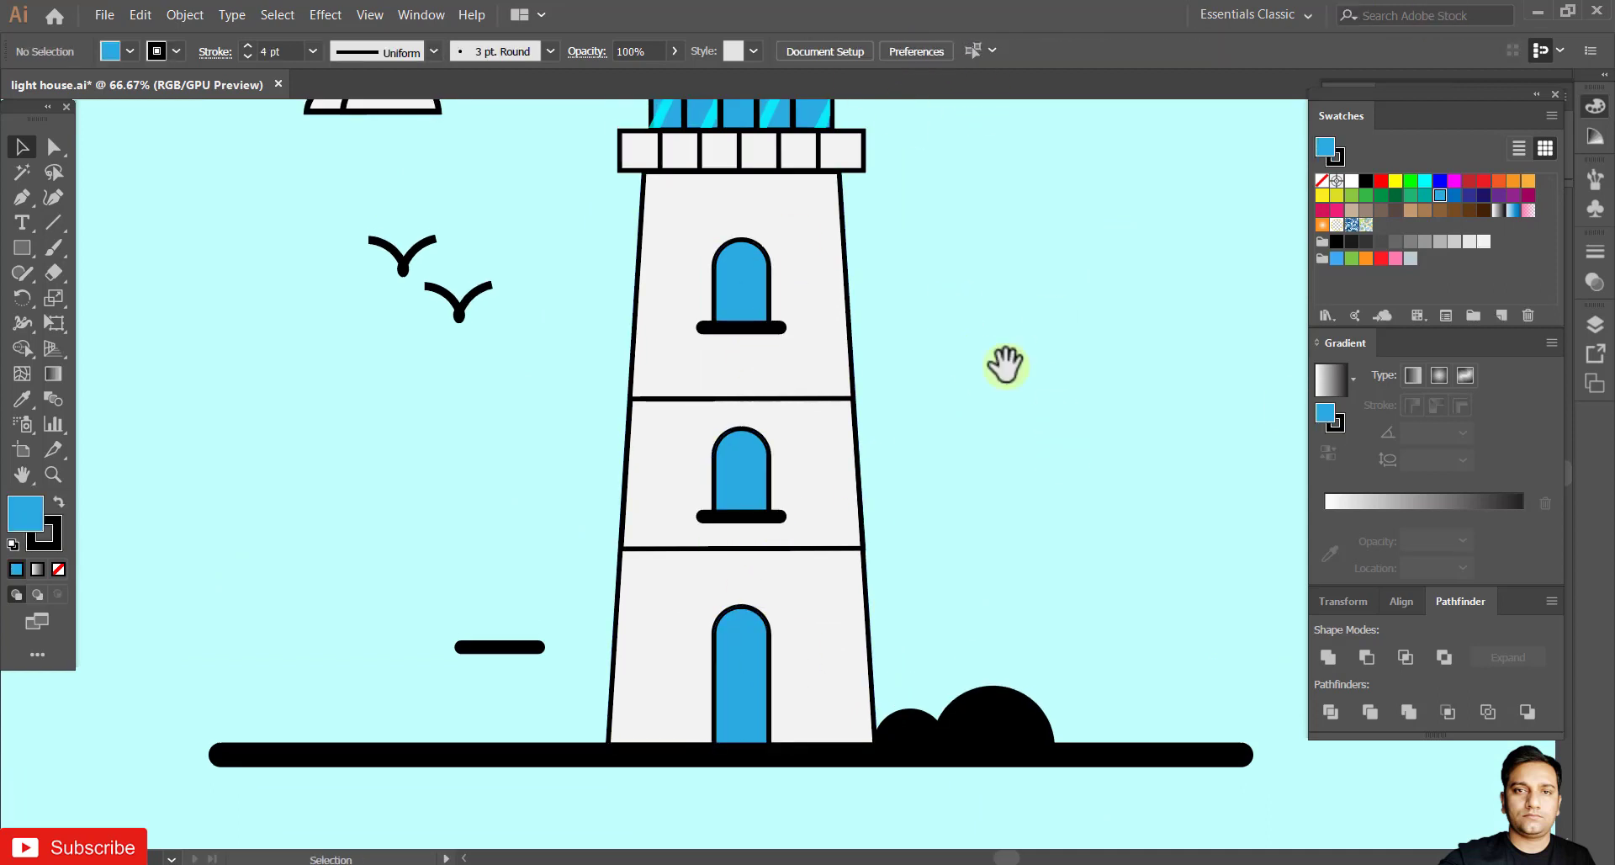
# Shift the leftmost glass reflection streak slightly right to keep its lower corner off the outer frame.
pyautogui.moveTo(1005, 364); pyautogui.dragTo(962, 374)
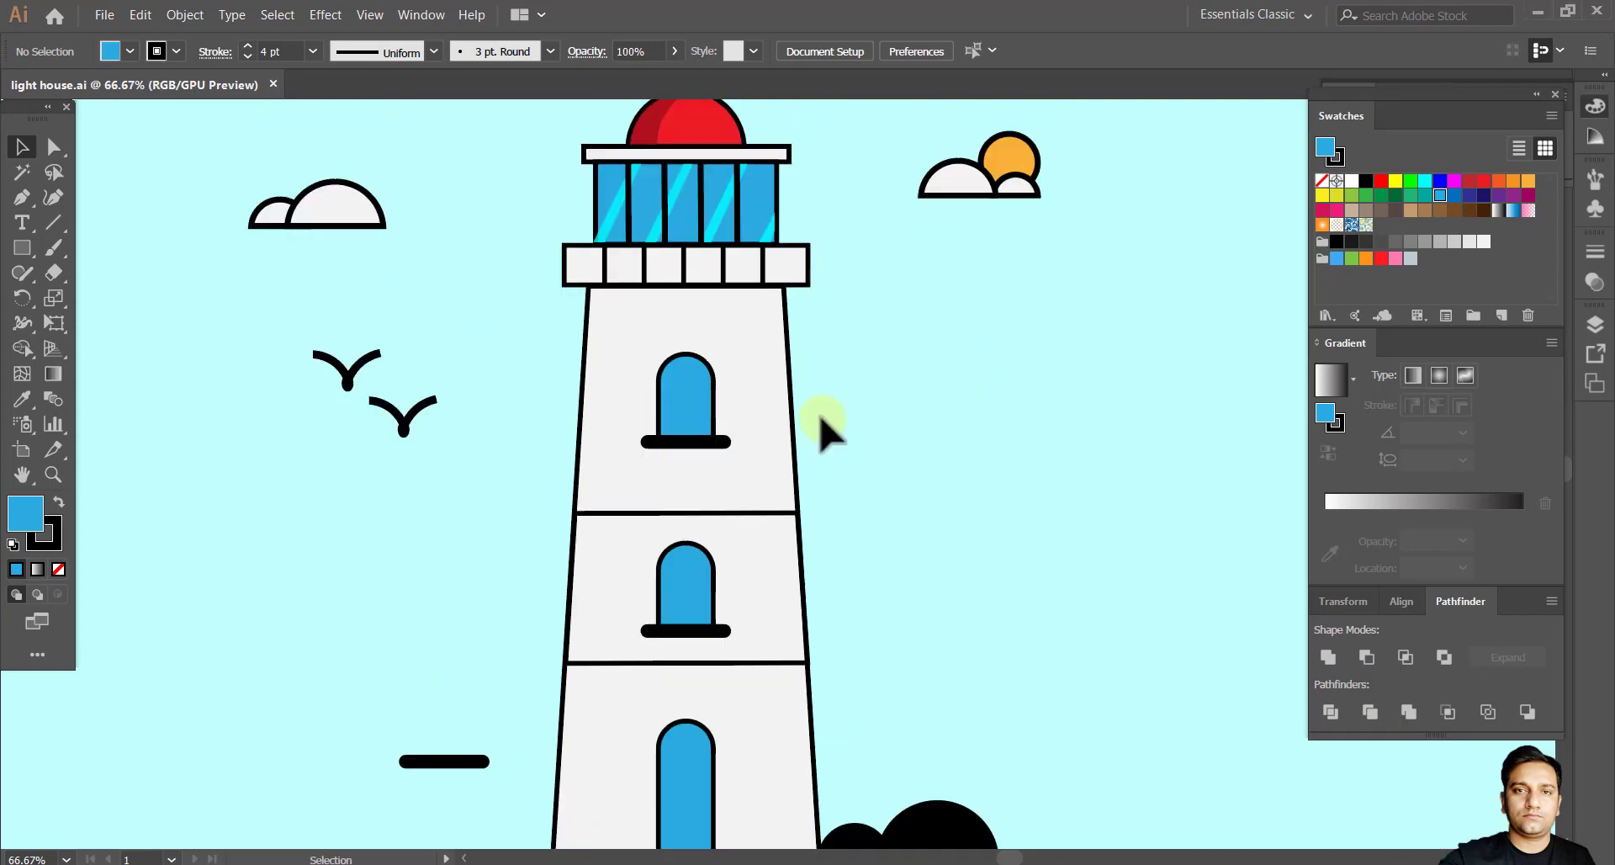
pyautogui.scroll(6, 823, 421)
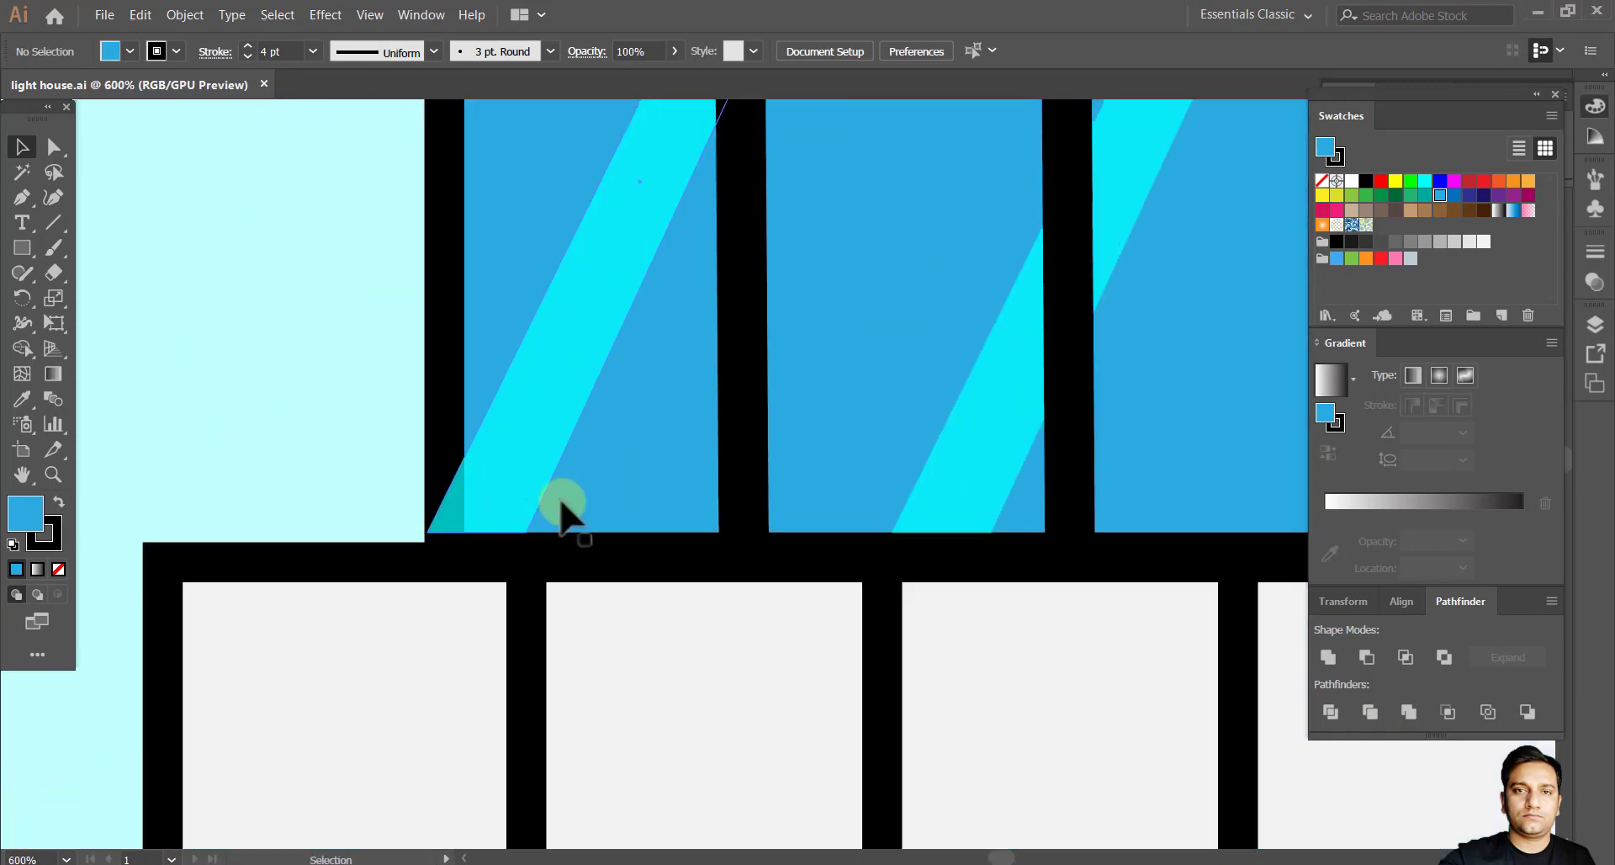
pyautogui.click(517, 467)
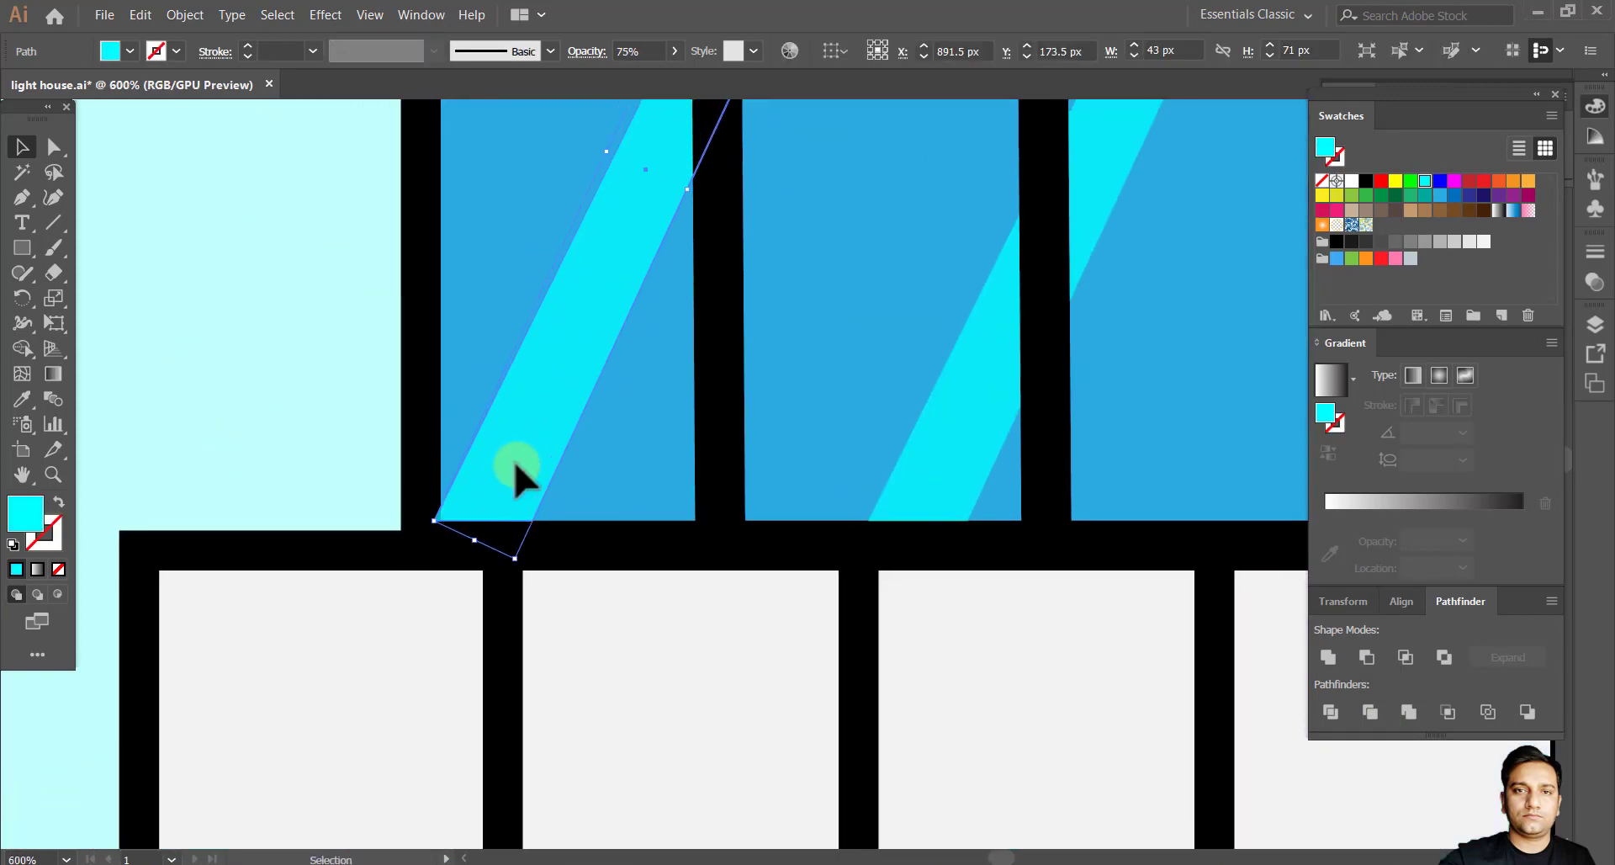
pyautogui.hotkey('ctrl', 'shift', 'a')
pyautogui.moveTo(980, 515); pyautogui.dragTo(700, 360)
pyautogui.scroll(-10, 701, 360)
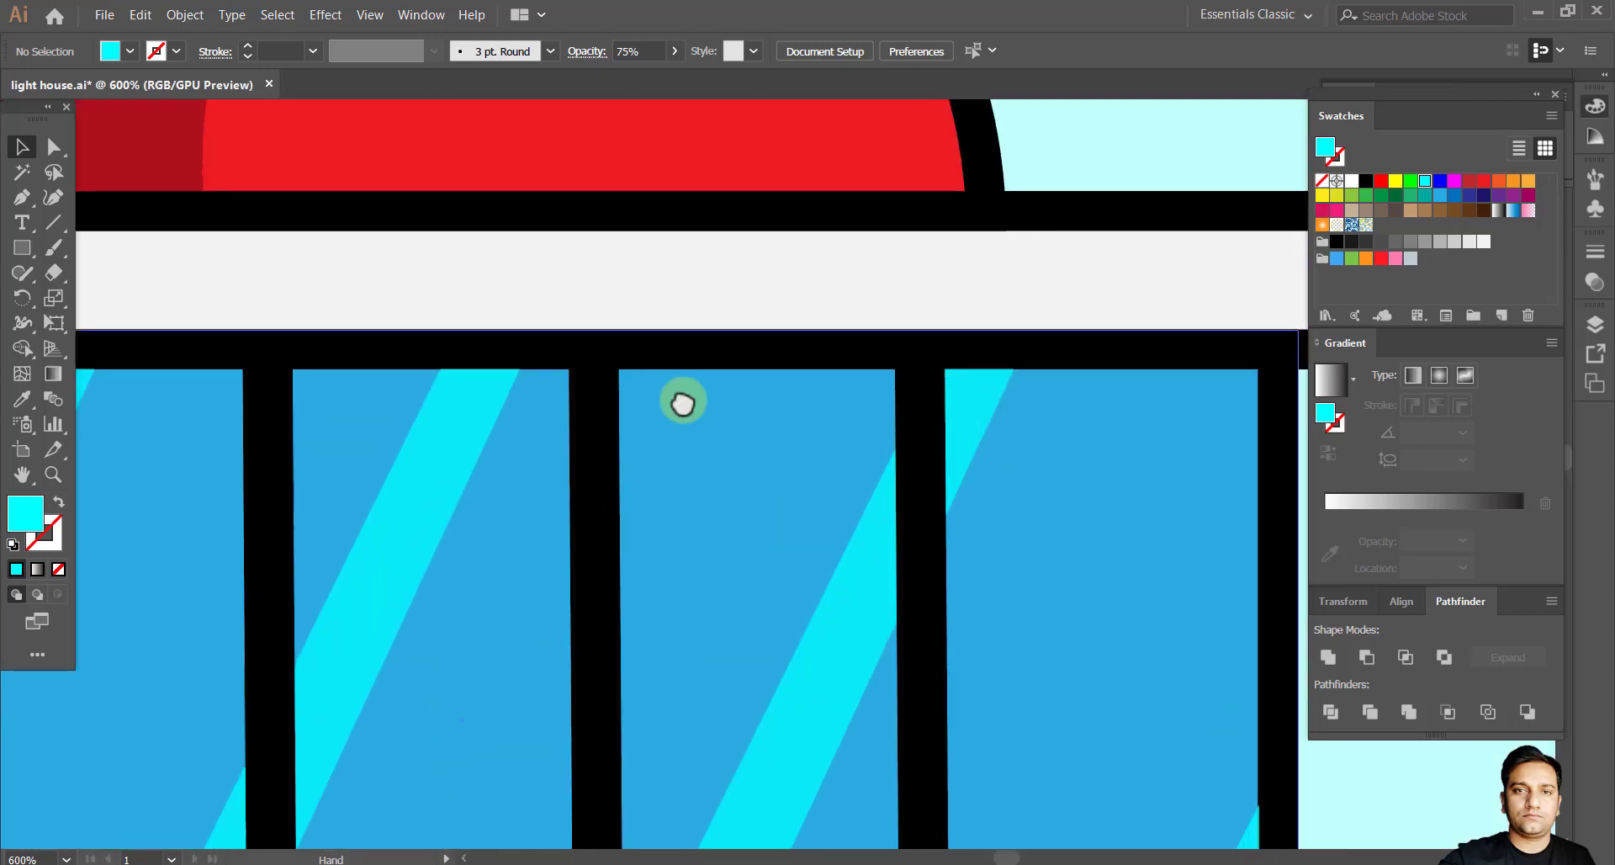
# Fill the larger bush beside the tower with yellow-green (R=140 G=198 B=63).
pyautogui.scroll(2, 856, 529)
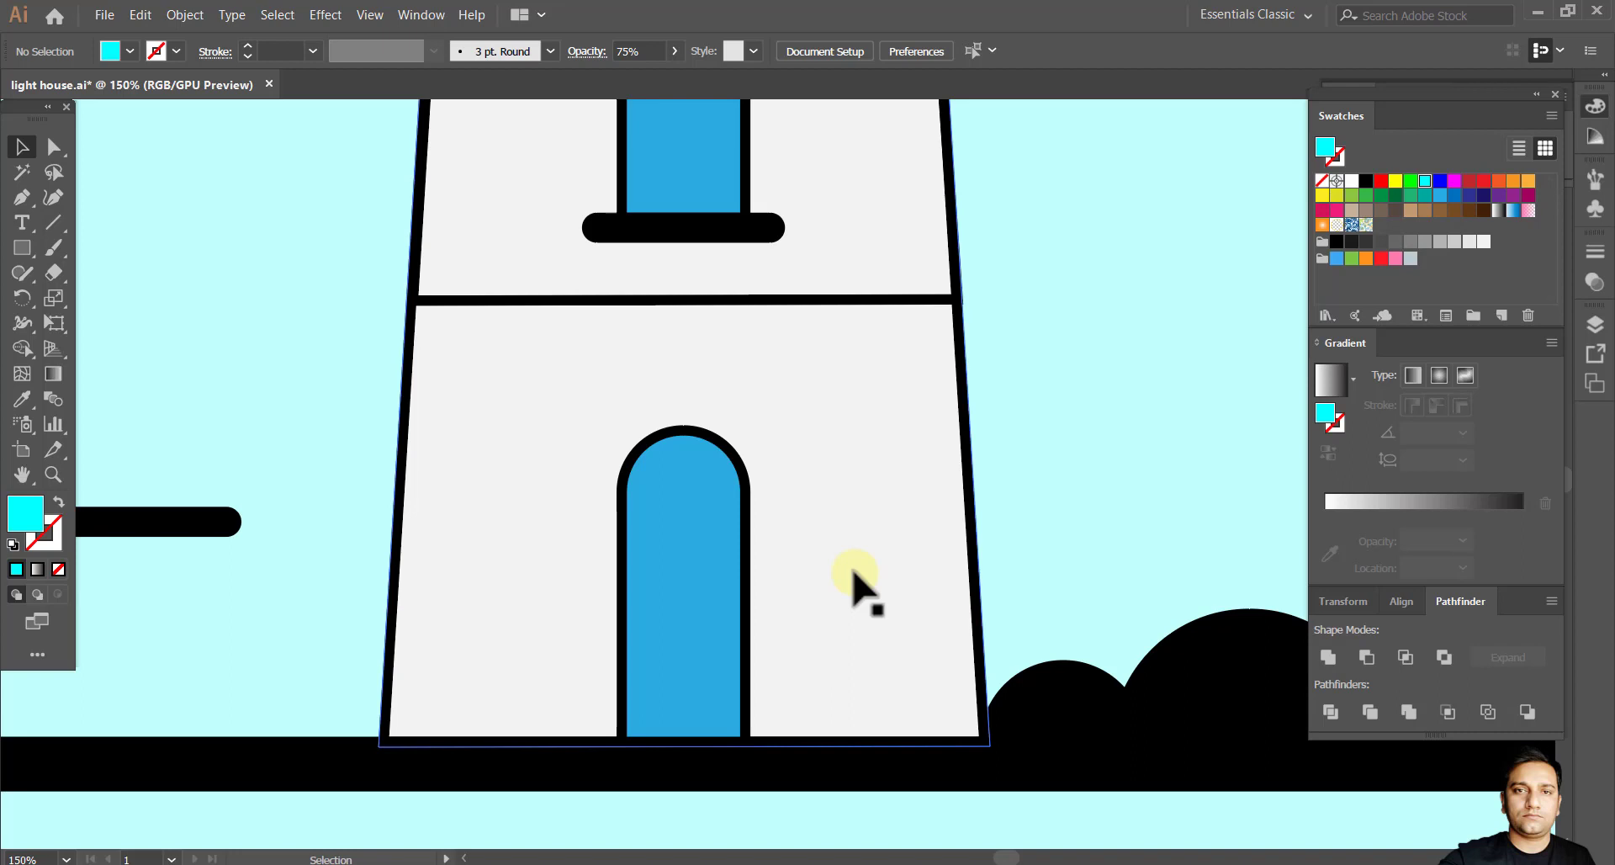
pyautogui.hscroll(5, 852, 572)
pyautogui.hscroll(-1, 588, 487)
pyautogui.click(909, 684)
pyautogui.click(1360, 198)
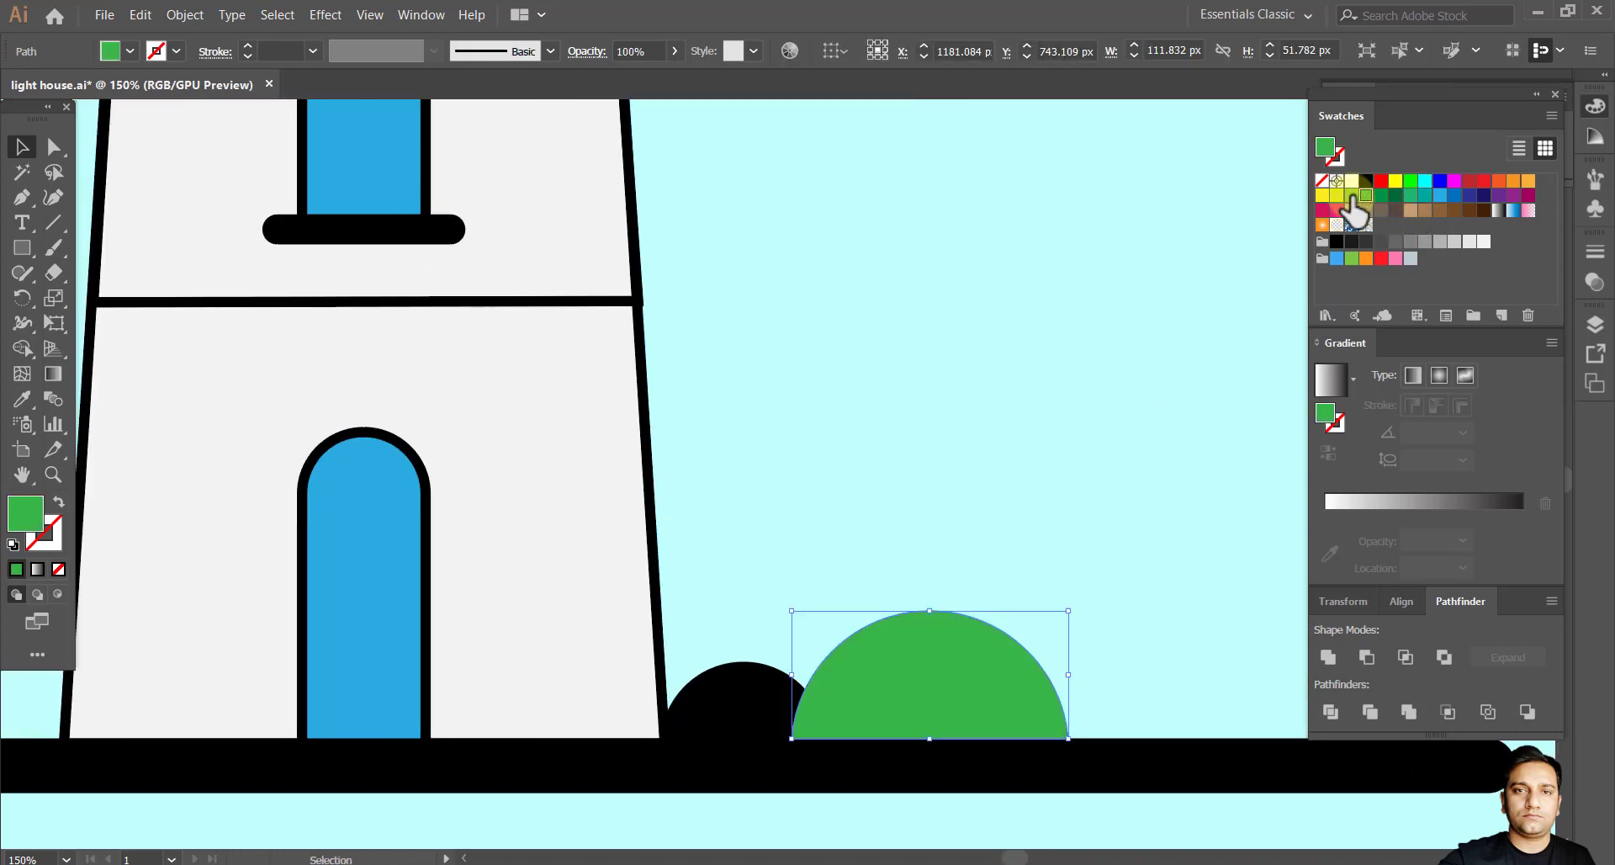
pyautogui.click(1351, 196)
# Give the larger bush a black 5 pt stroke.
pyautogui.click(58, 546)
pyautogui.click(156, 51)
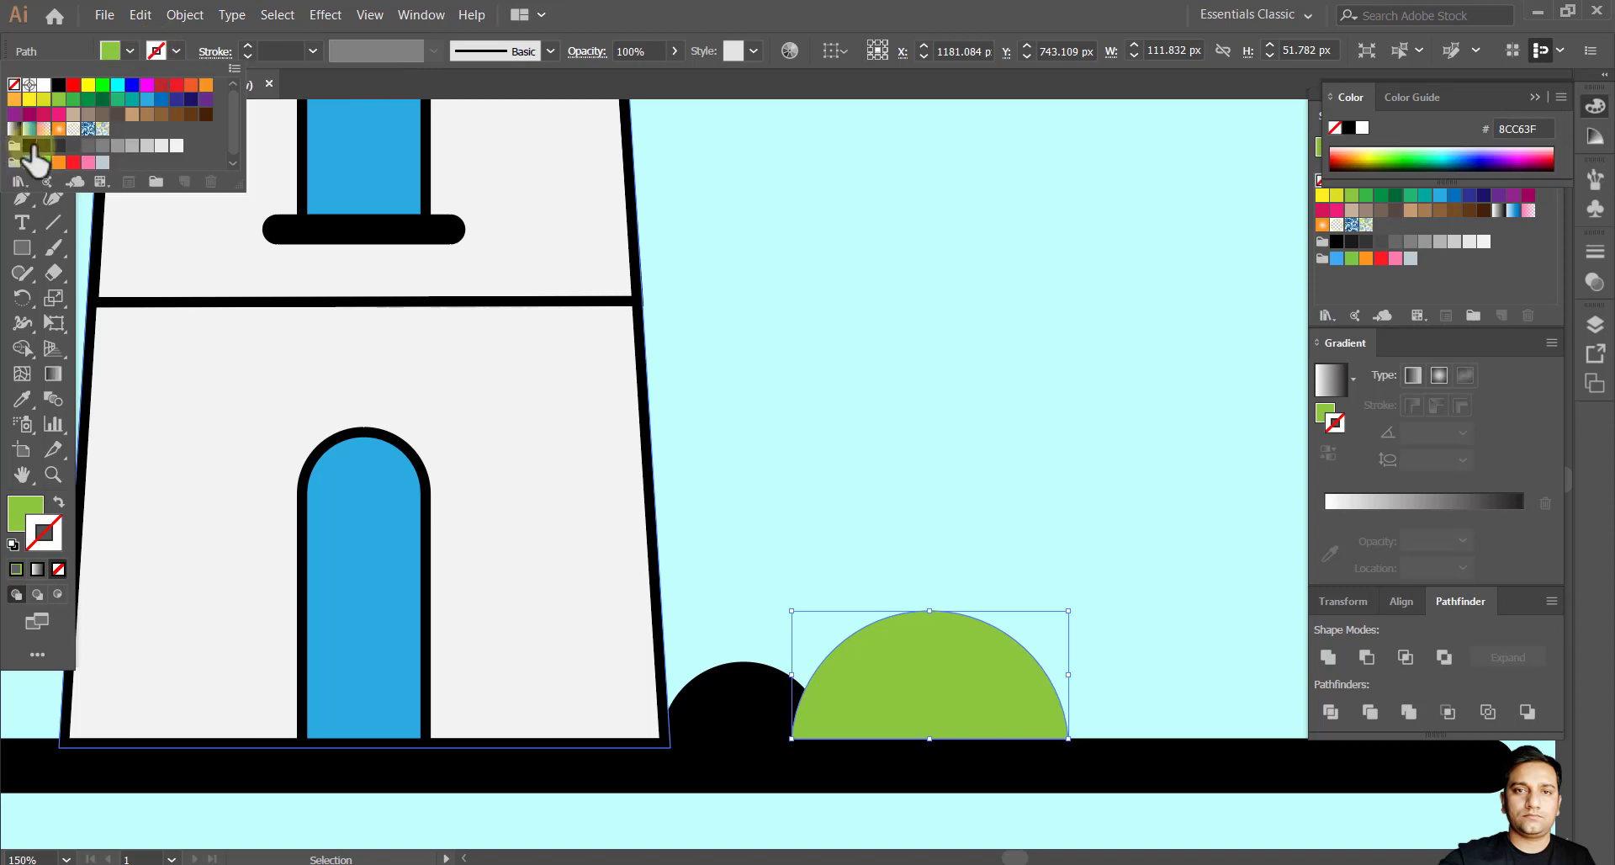
pyautogui.click(36, 151)
pyautogui.click(312, 51)
pyautogui.click(337, 235)
pyautogui.scroll(-1, 1074, 440)
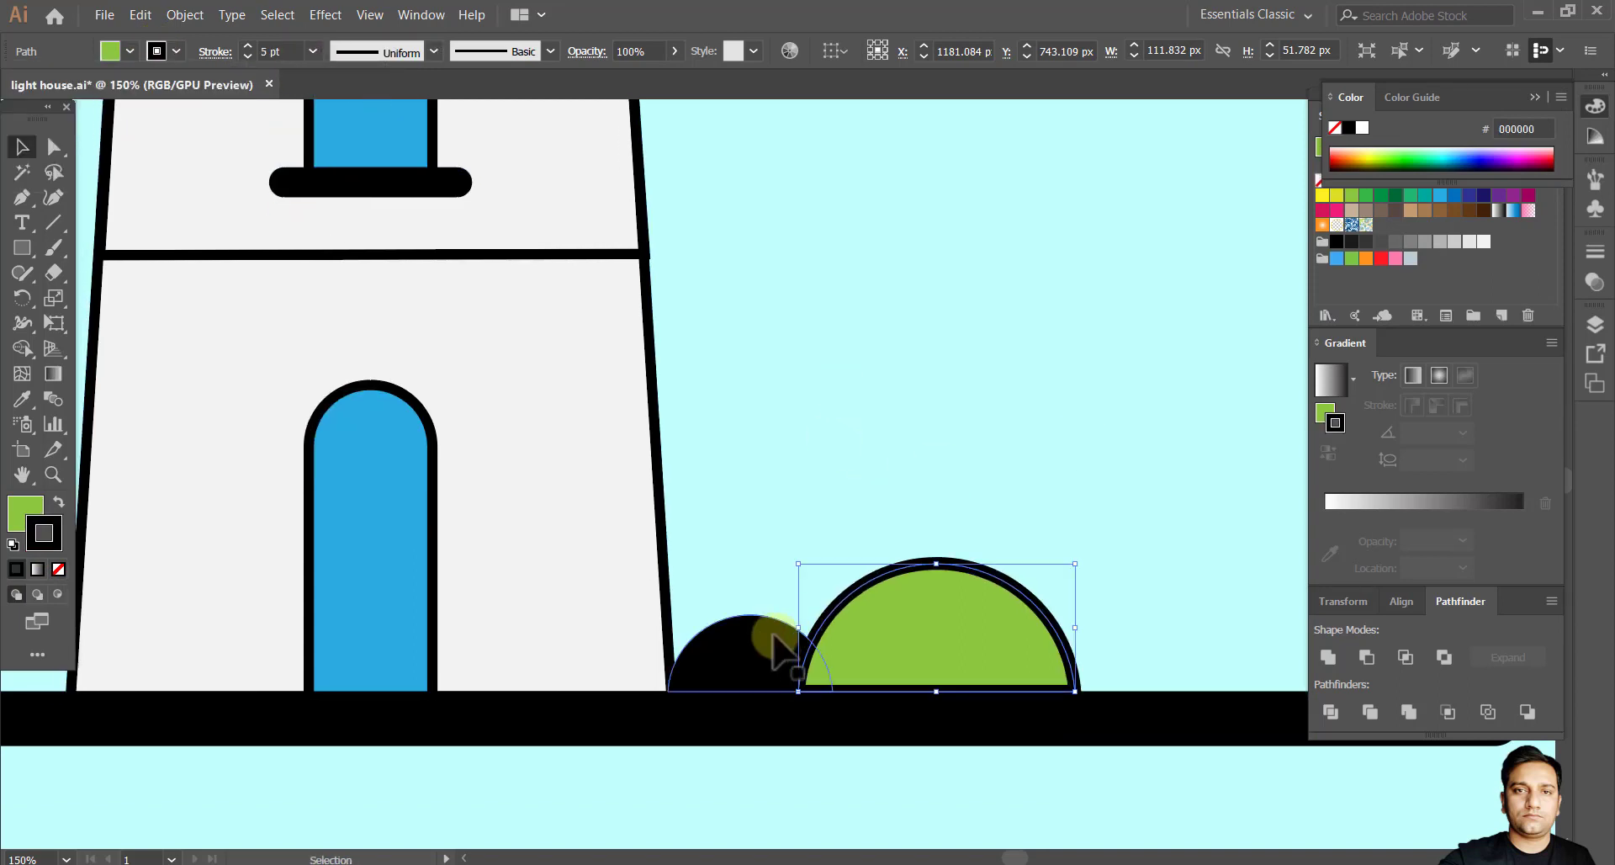
# Fill the smaller bush with yellow-green (R=140 G=198 B=63) and give it a black 5 pt stroke.
pyautogui.click(768, 648)
pyautogui.click(1352, 196)
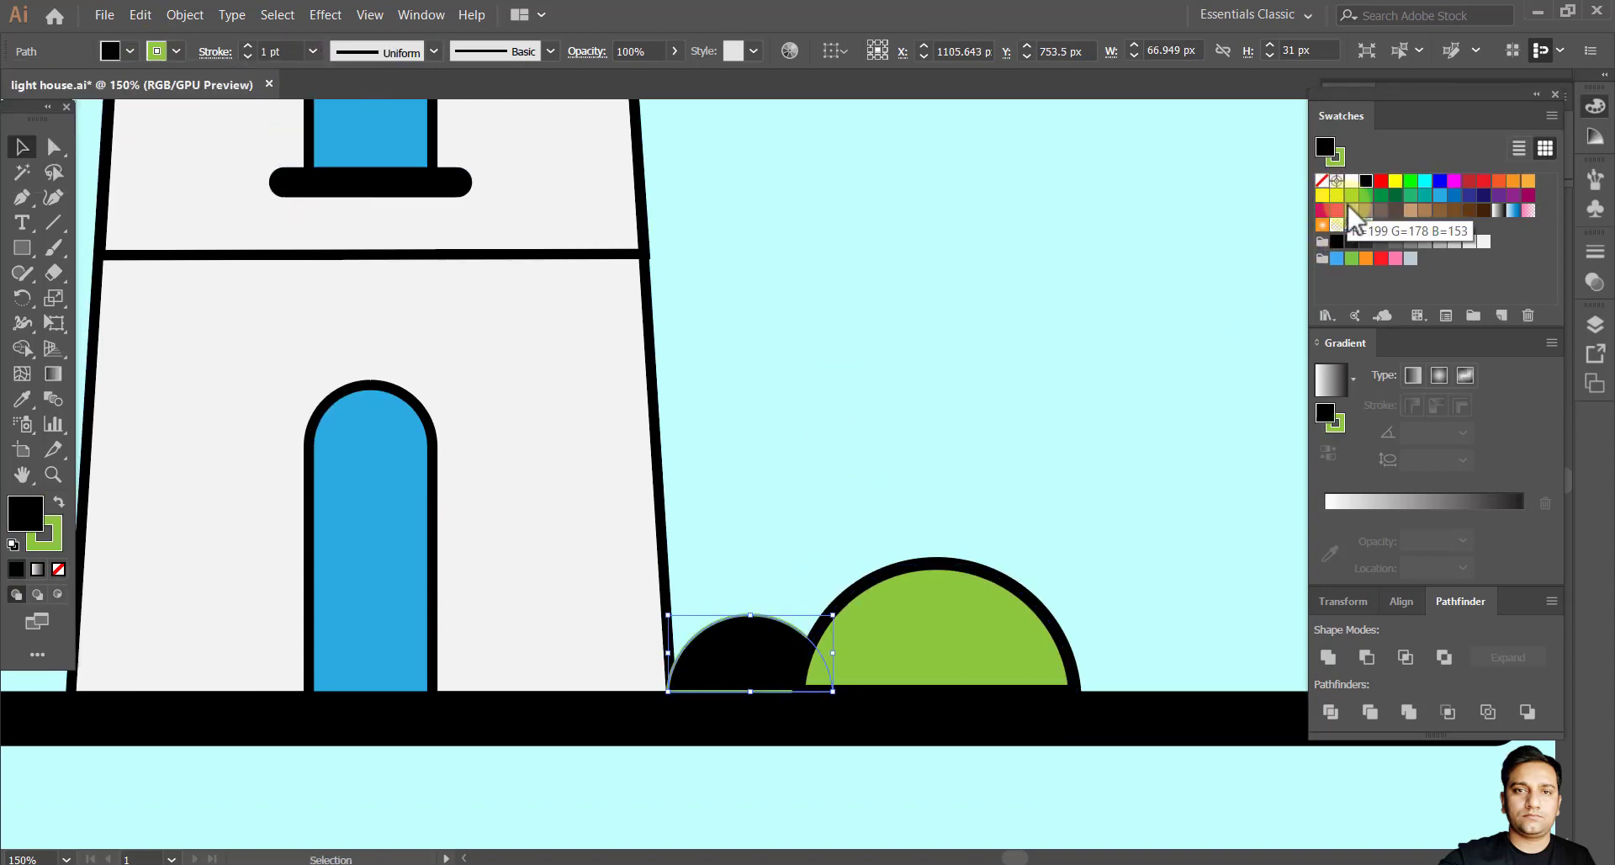
pyautogui.click(1336, 195)
pyautogui.click(1350, 195)
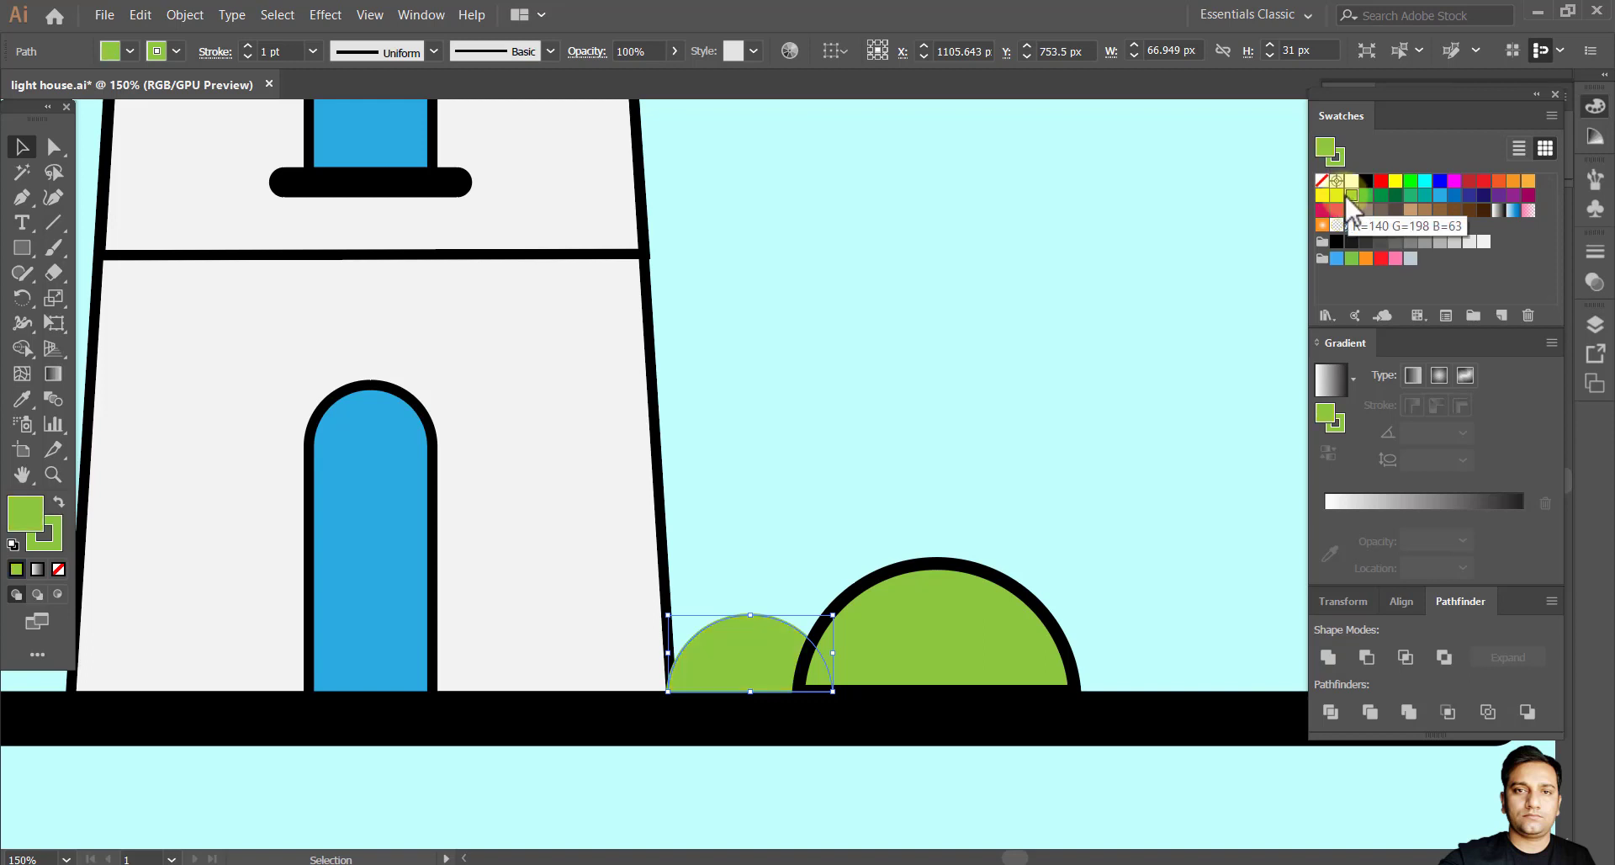
pyautogui.click(1325, 148)
pyautogui.scroll(-1, 880, 491)
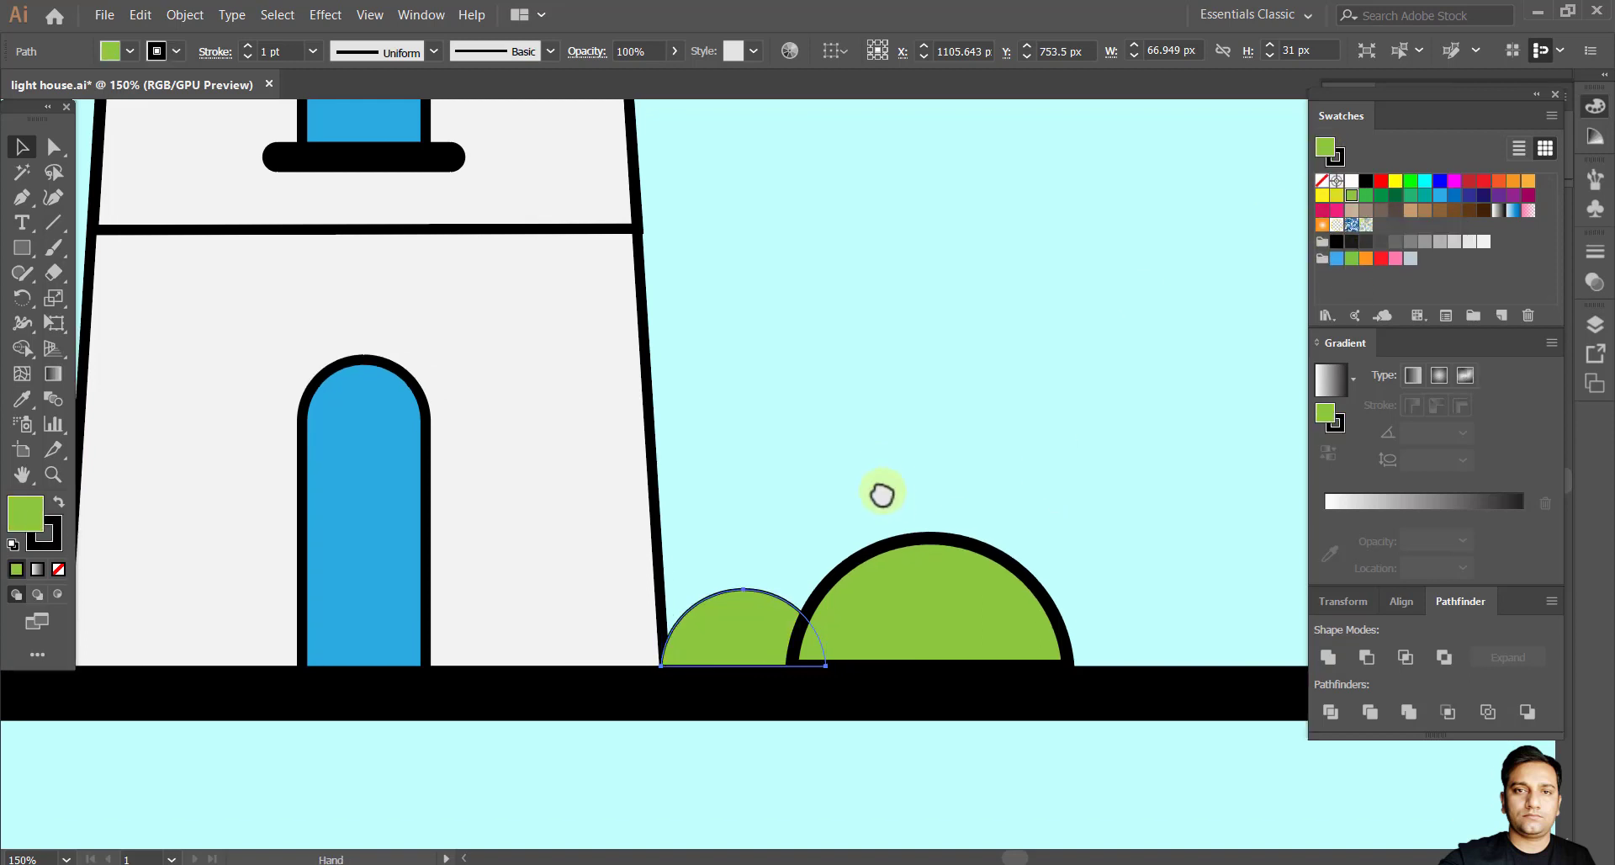
pyautogui.click(312, 51)
pyautogui.click(353, 237)
pyautogui.click(1224, 520)
# Draw a closed, curved shadow shape along the left side of the larger bush with the Pen tool.
pyautogui.scroll(2, 830, 607)
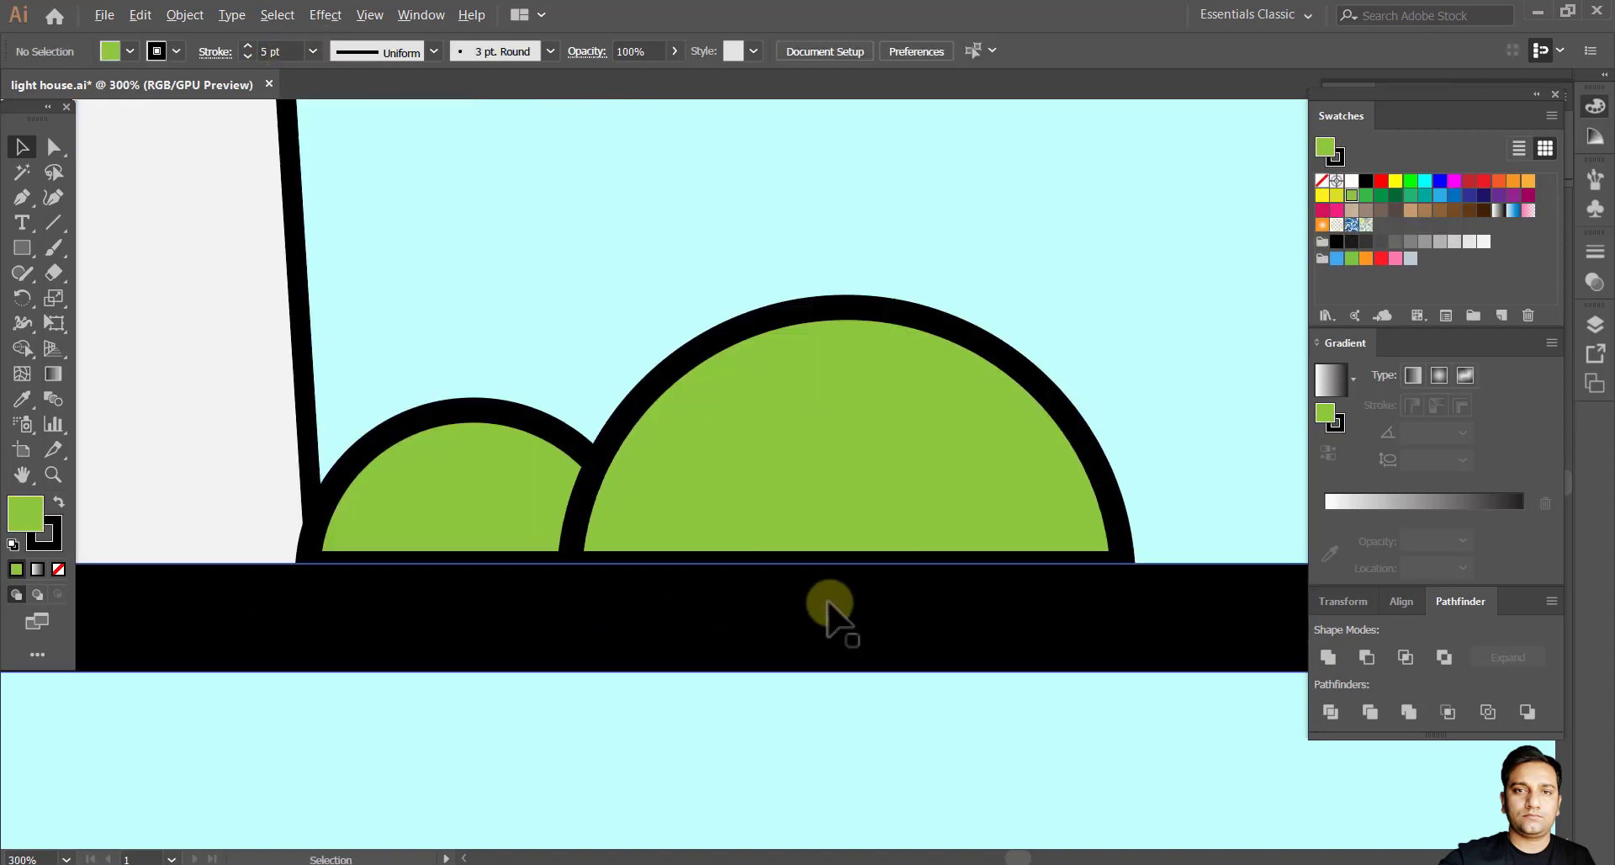
pyautogui.click(711, 562)
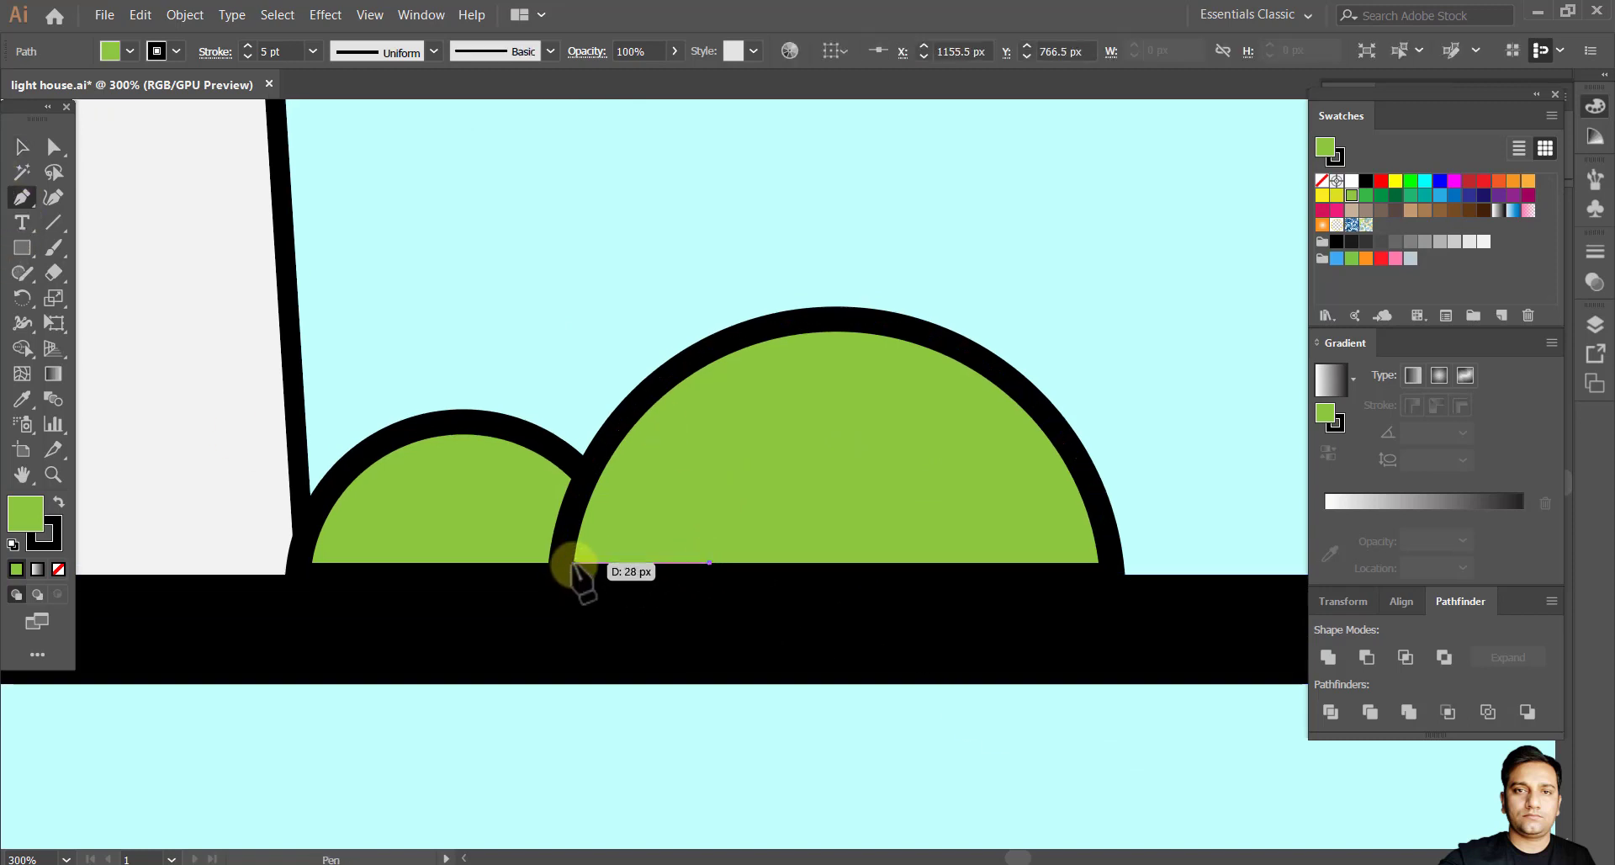
pyautogui.click(571, 562)
pyautogui.click(769, 340)
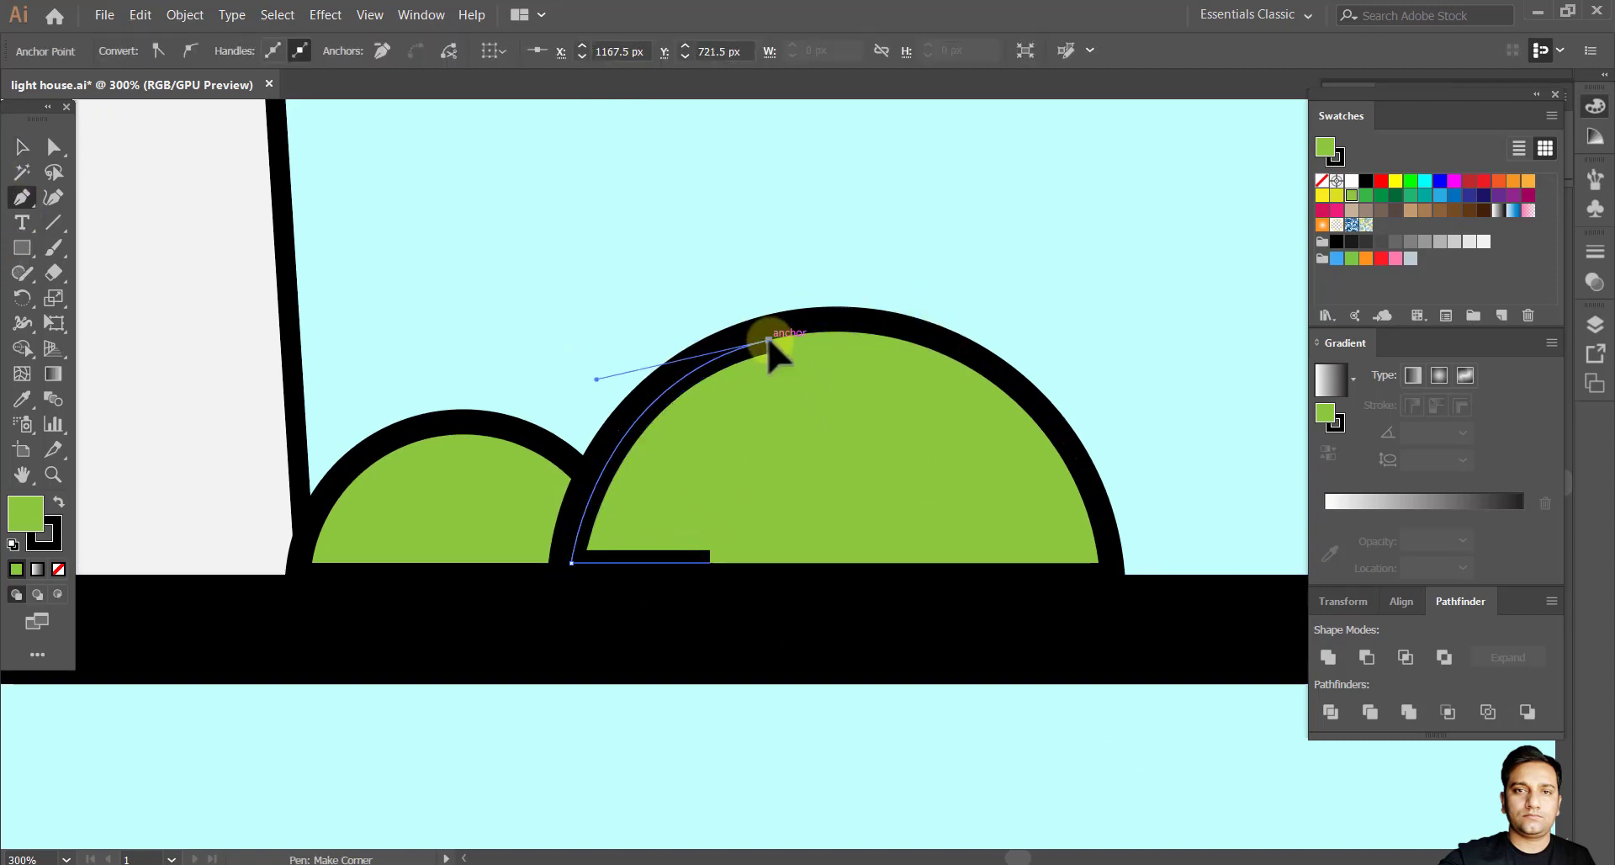
pyautogui.moveTo(732, 698); pyautogui.dragTo(733, 702)
pyautogui.click(22, 146)
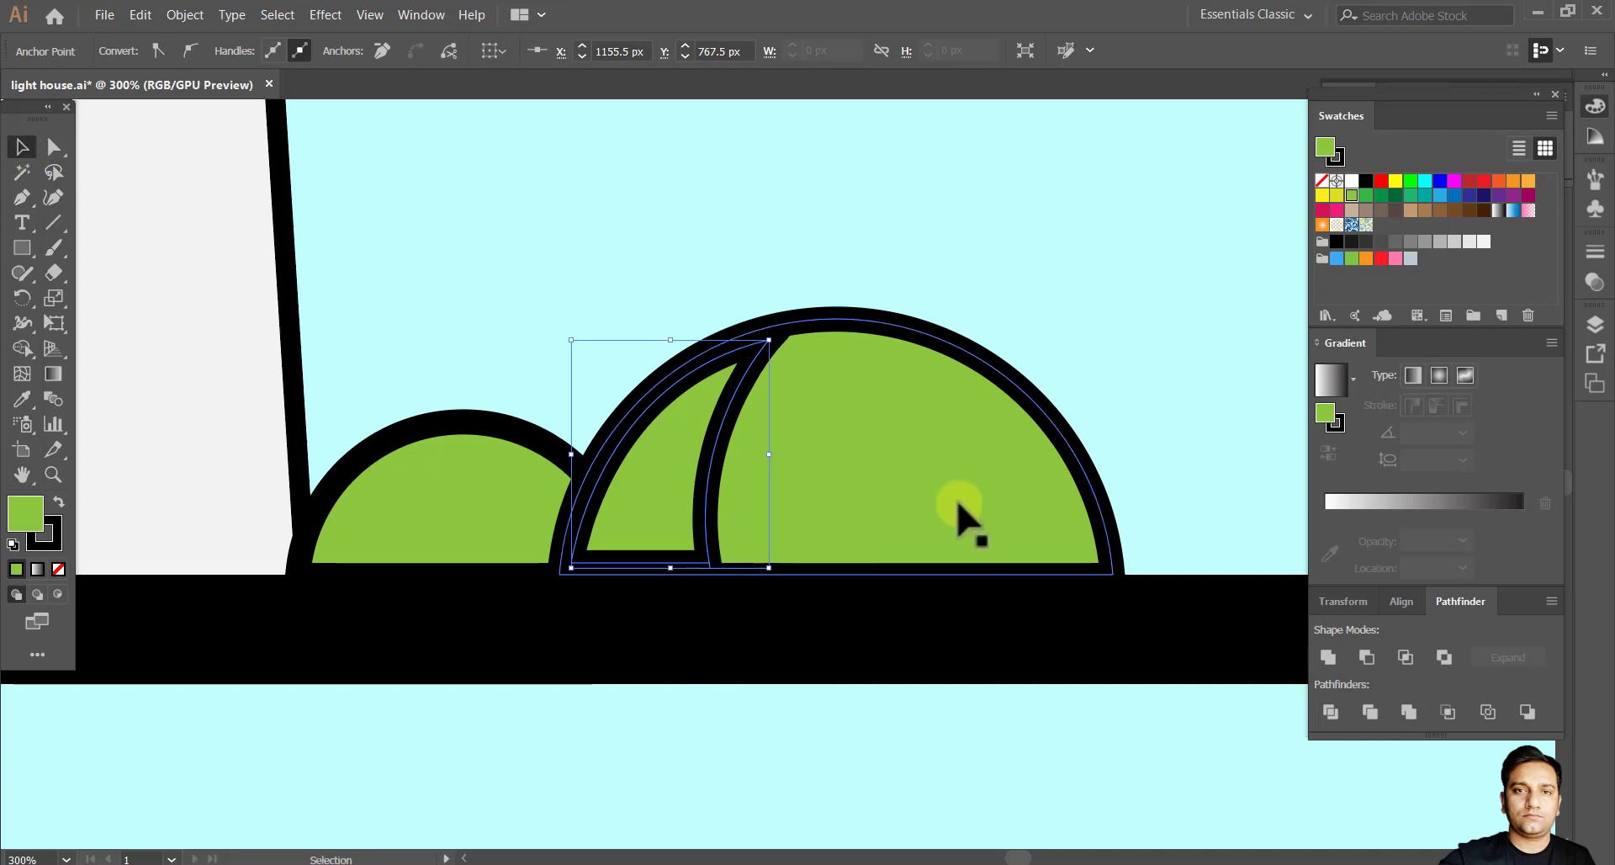
# Fill the larger bush's shadow shape with dark green and remove its stroke.
pyautogui.click(1380, 194)
pyautogui.click(707, 480)
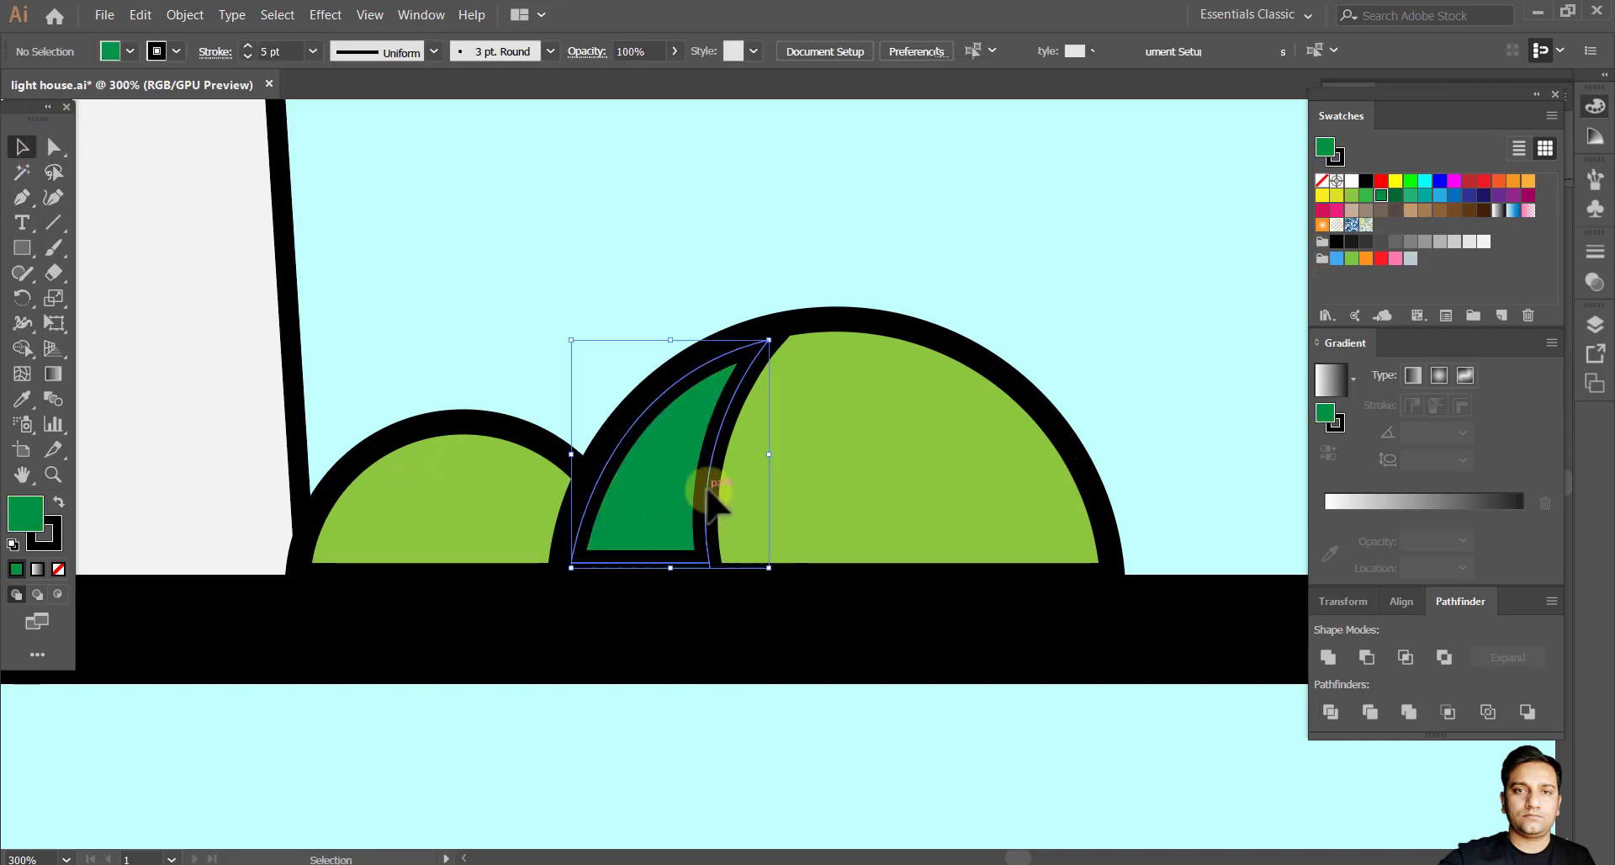
pyautogui.click(157, 51)
pyautogui.click(10, 75)
pyautogui.click(775, 260)
pyautogui.scroll(-2, 1047, 581)
pyautogui.scroll(1, 894, 462)
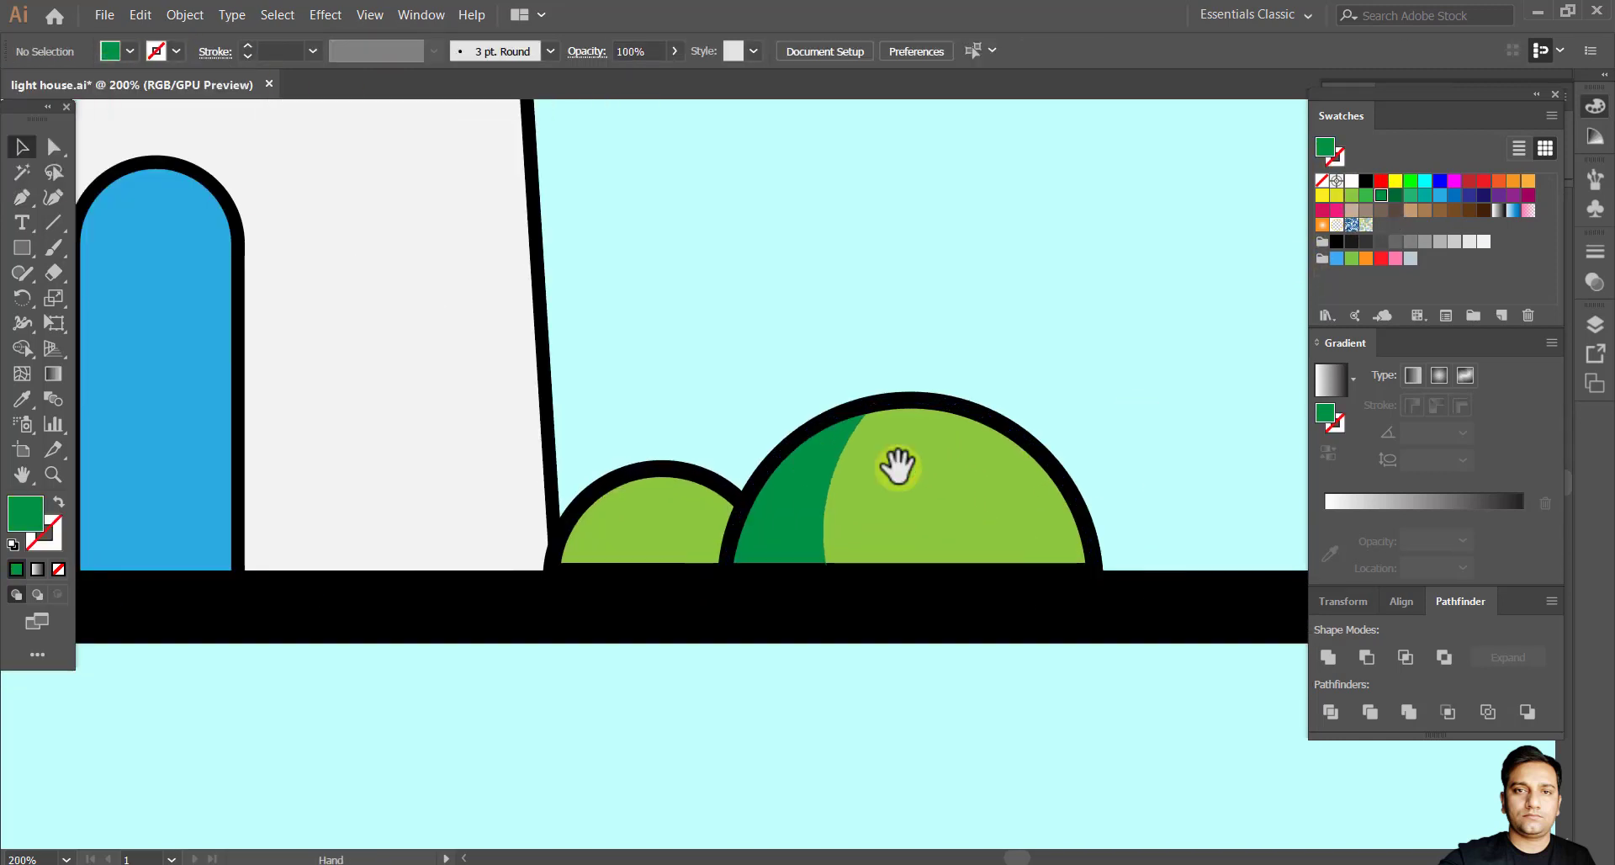
# Draw a curved shading strip along the door's inner left edge and arch with the Pen tool.
pyautogui.scroll(-3, 938, 559)
pyautogui.scroll(1, 925, 295)
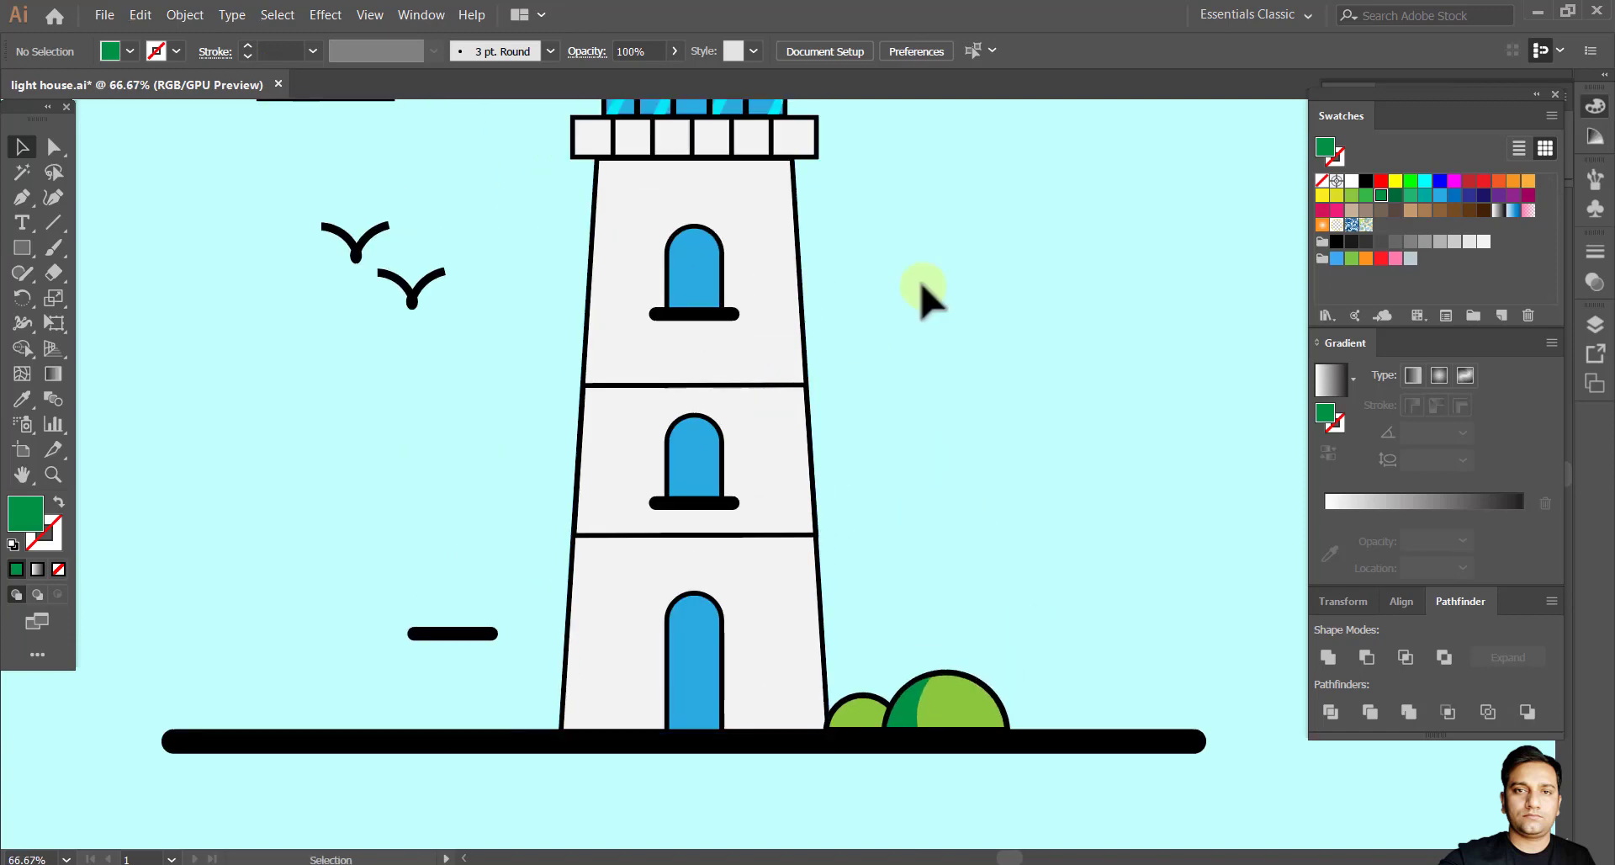
pyautogui.scroll(1, 884, 302)
pyautogui.hscroll(2, 714, 336)
pyautogui.scroll(-1, 791, 345)
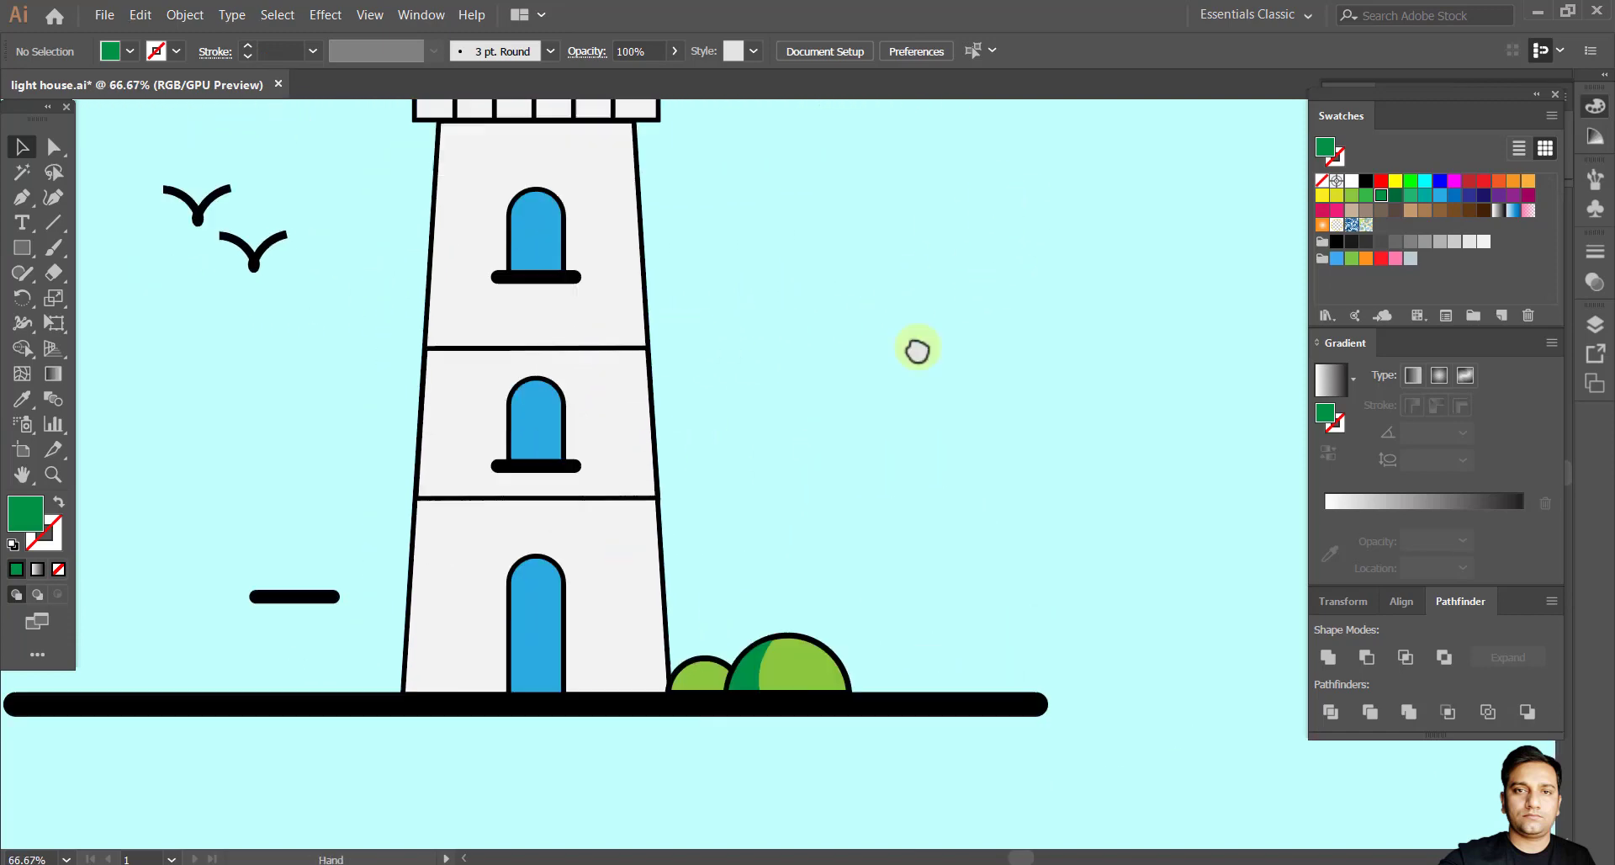
pyautogui.scroll(1, 538, 588)
pyautogui.scroll(3, 572, 584)
pyautogui.click(22, 197)
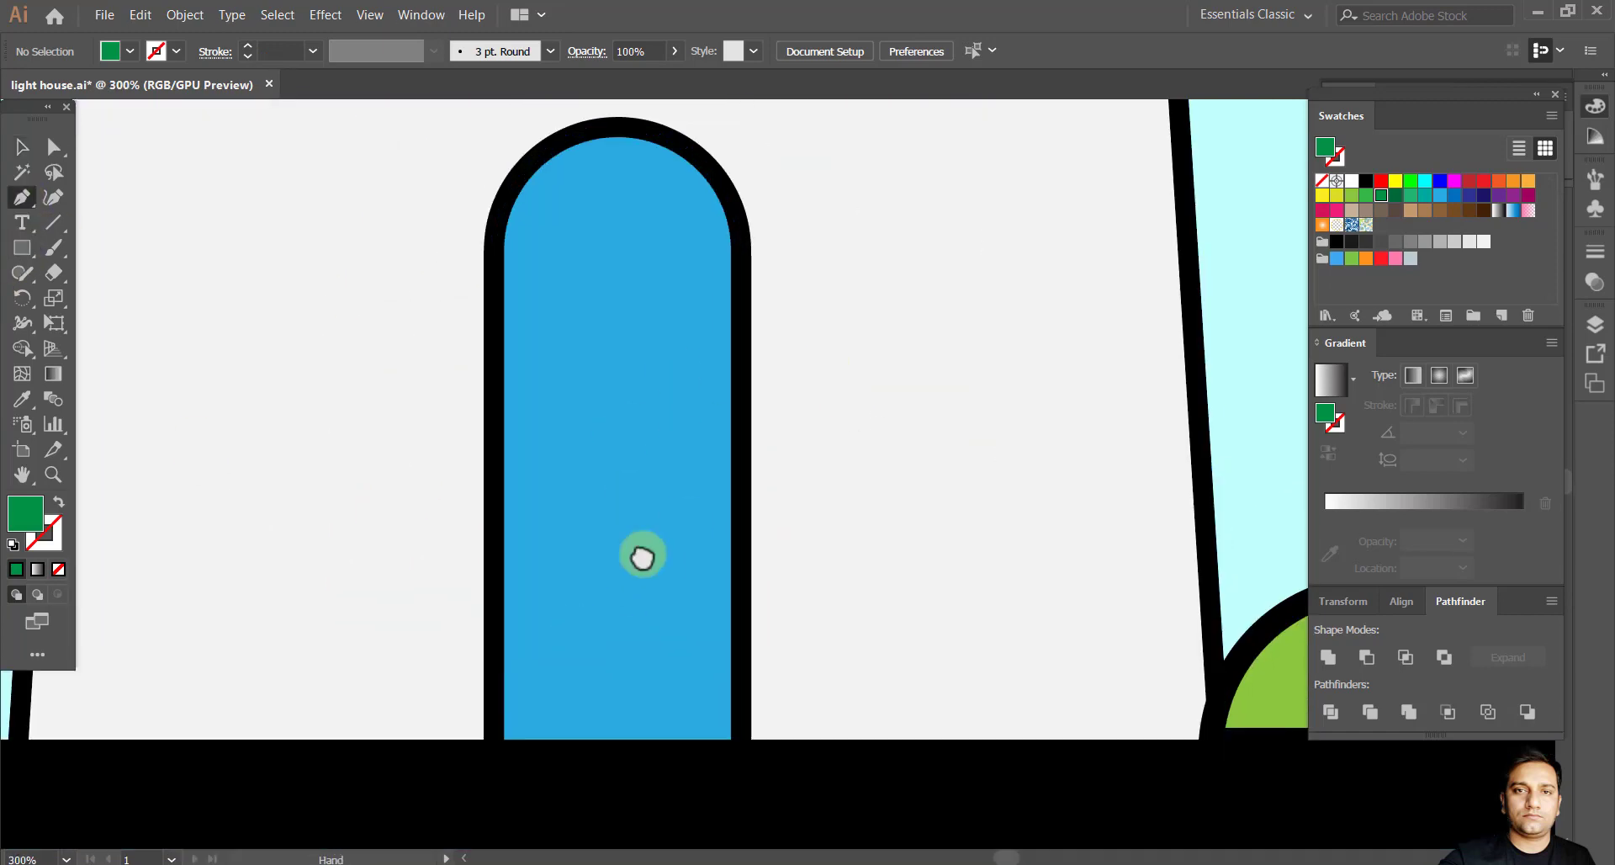
pyautogui.click(502, 731)
pyautogui.scroll(3, 513, 736)
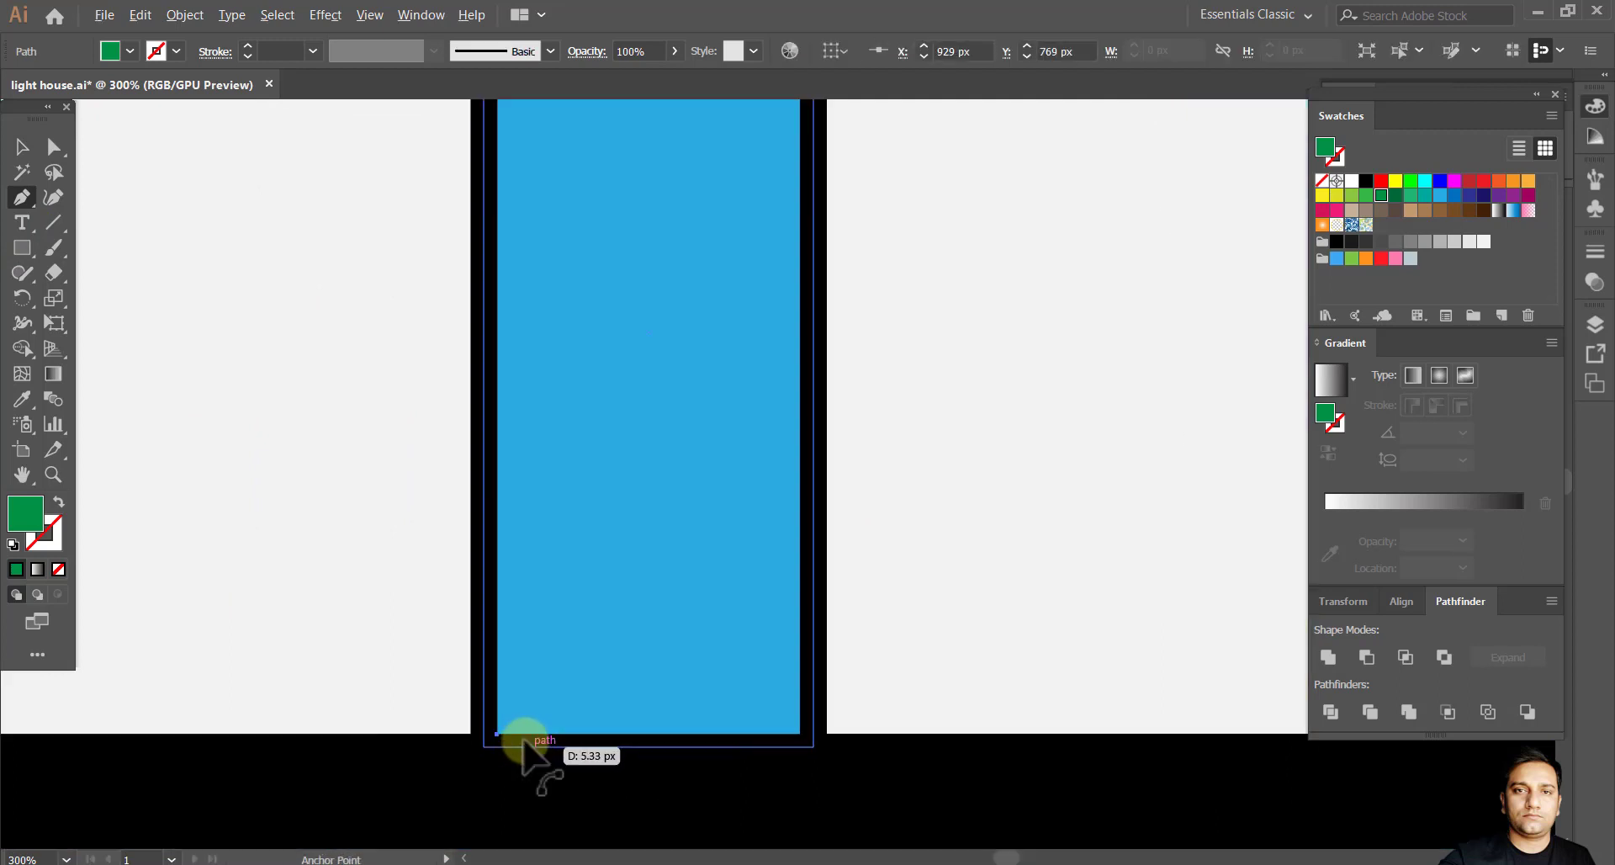
pyautogui.moveTo(627, 210); pyautogui.dragTo(590, 404)
pyautogui.scroll(3, 580, 445)
pyautogui.click(570, 460)
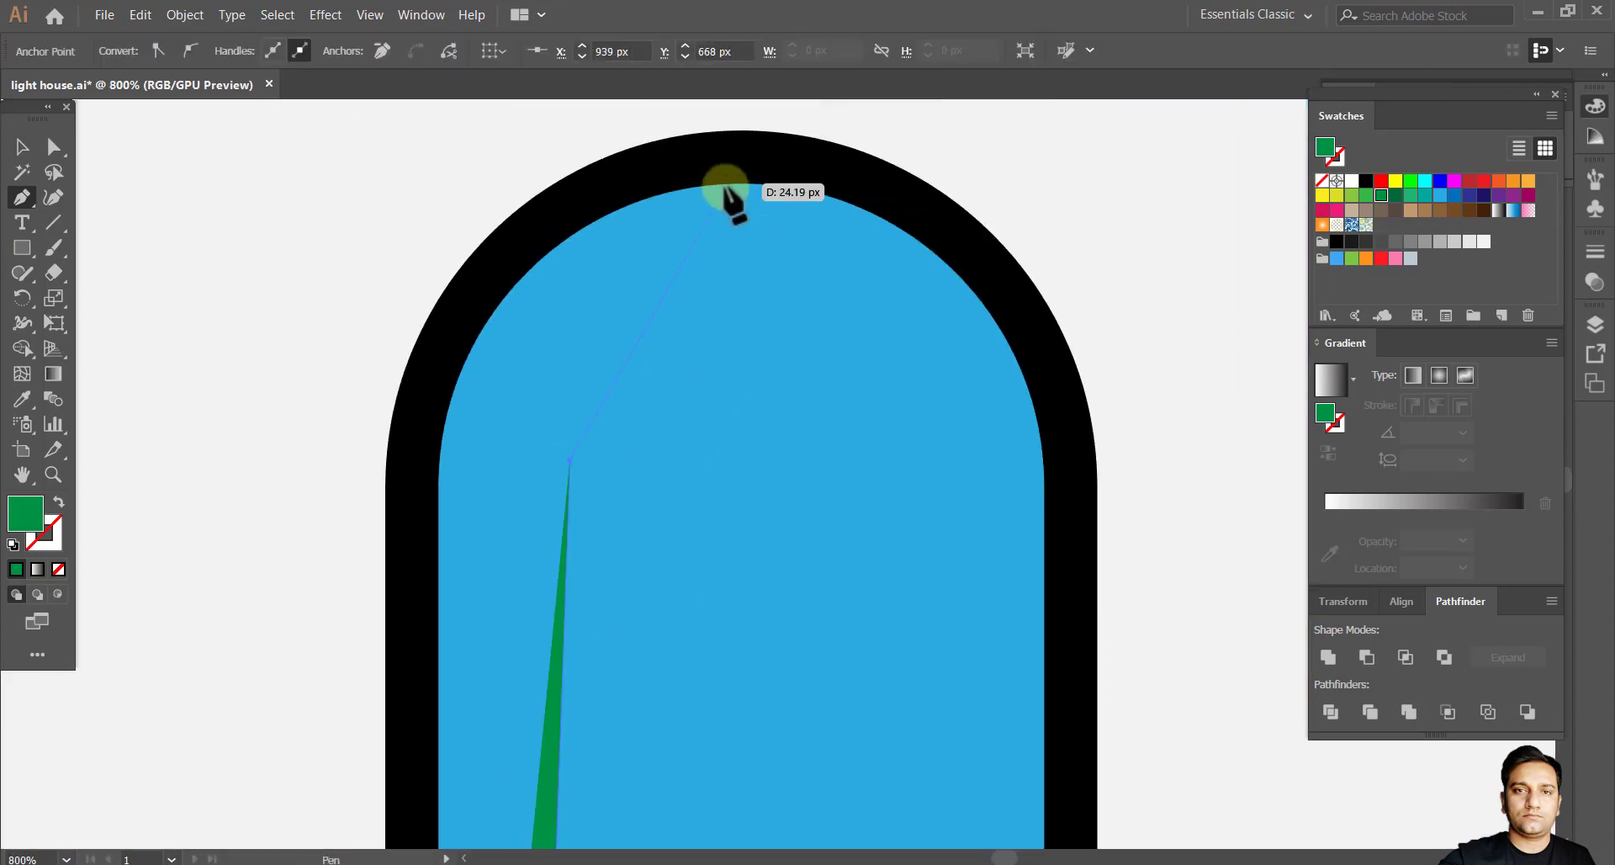
pyautogui.moveTo(854, 137); pyautogui.dragTo(836, 496)
pyautogui.moveTo(697, 695); pyautogui.dragTo(740, 407)
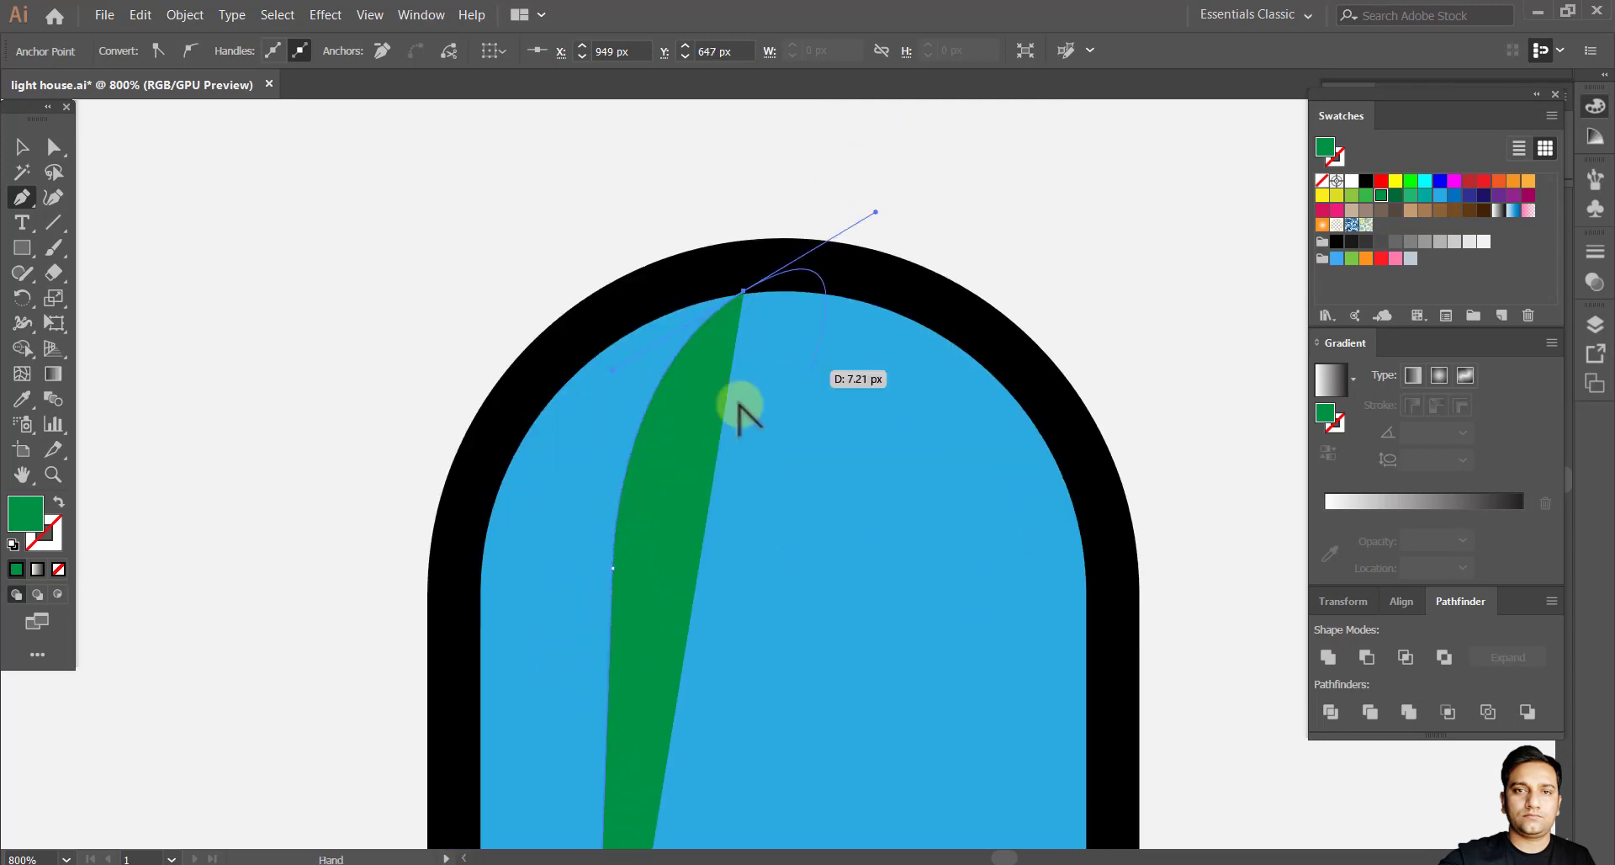
pyautogui.scroll(-1, 738, 408)
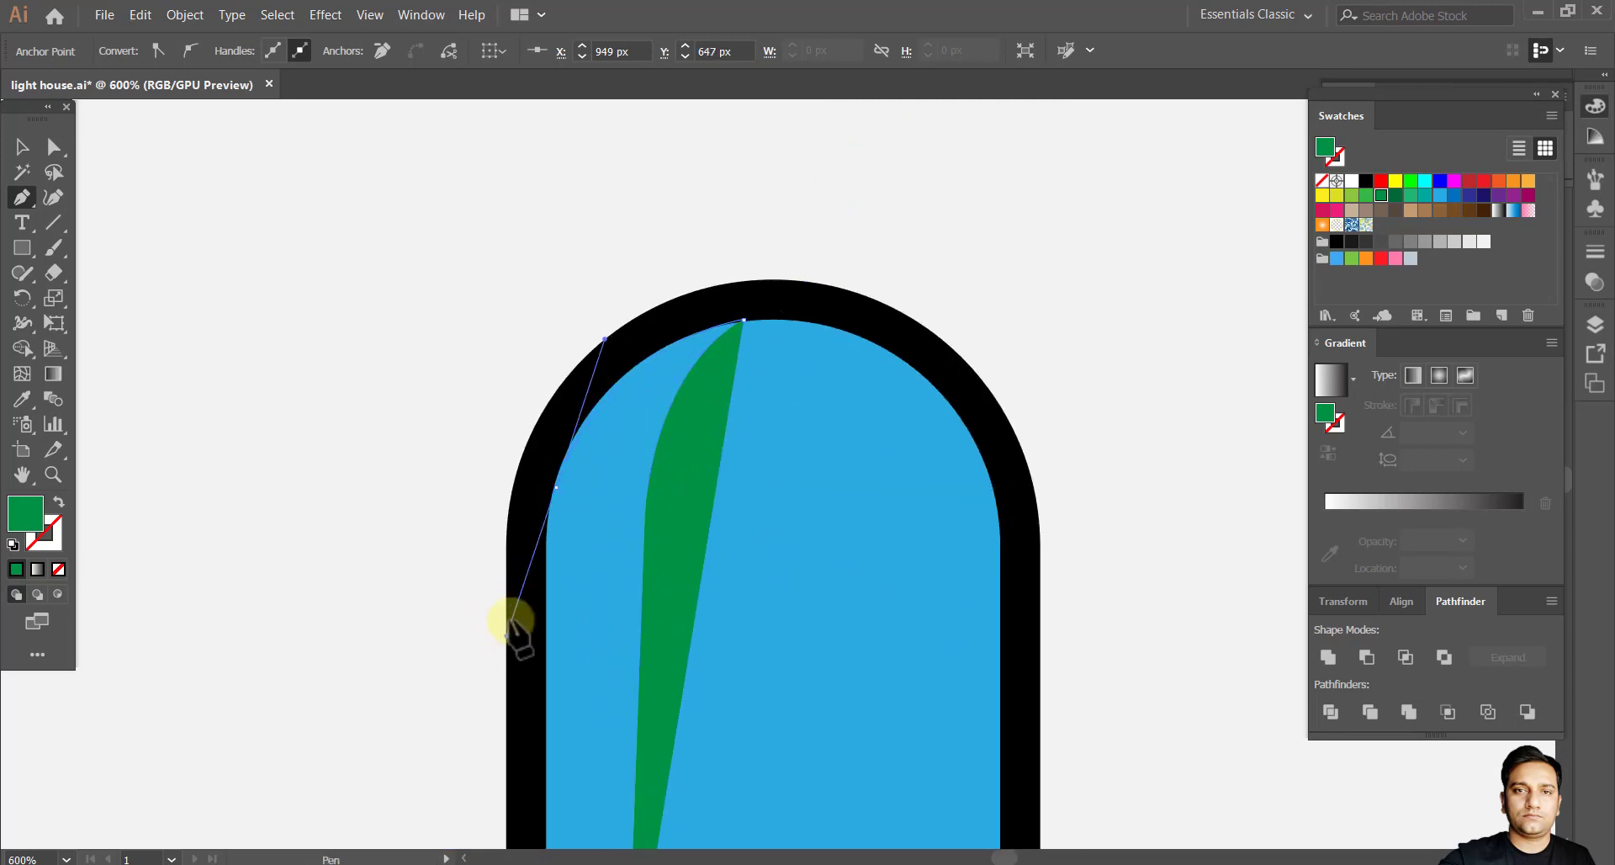
# Trace the green shading shape down the inner left side of the lighthouse door to its base with the Pen tool and close it.
pyautogui.moveTo(510, 623); pyautogui.dragTo(507, 635)
pyautogui.click(555, 487)
pyautogui.moveTo(589, 757); pyautogui.dragTo(614, 538)
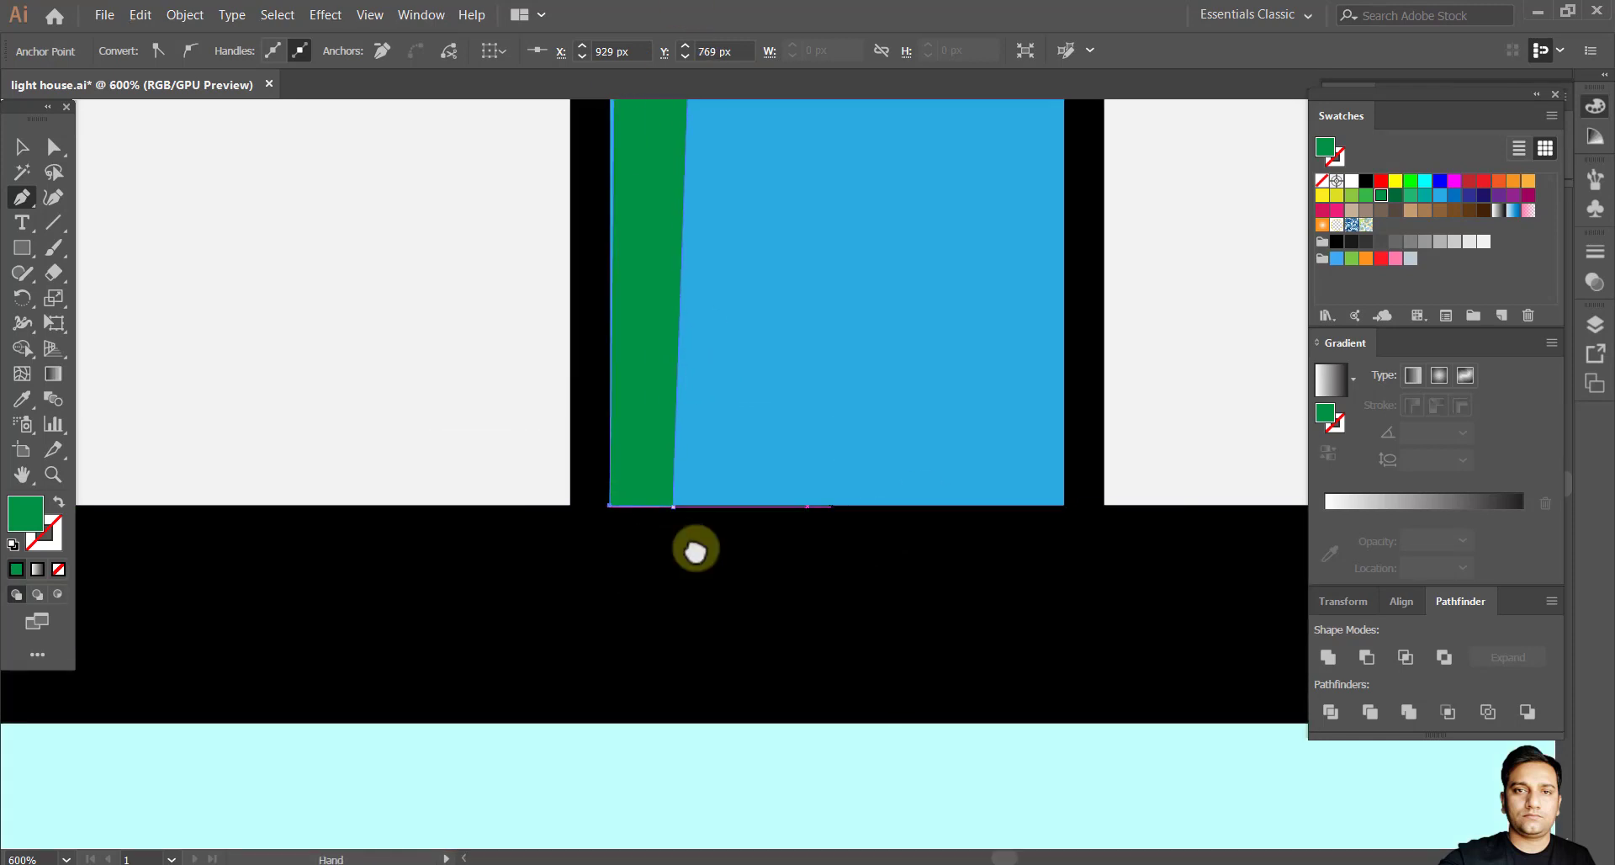
# Adjust the green shape's upper tip anchor to meet the inner edge of the door's arch.
pyautogui.scroll(5, 695, 551)
pyautogui.click(54, 146)
pyautogui.scroll(6, 829, 382)
pyautogui.click(1013, 475)
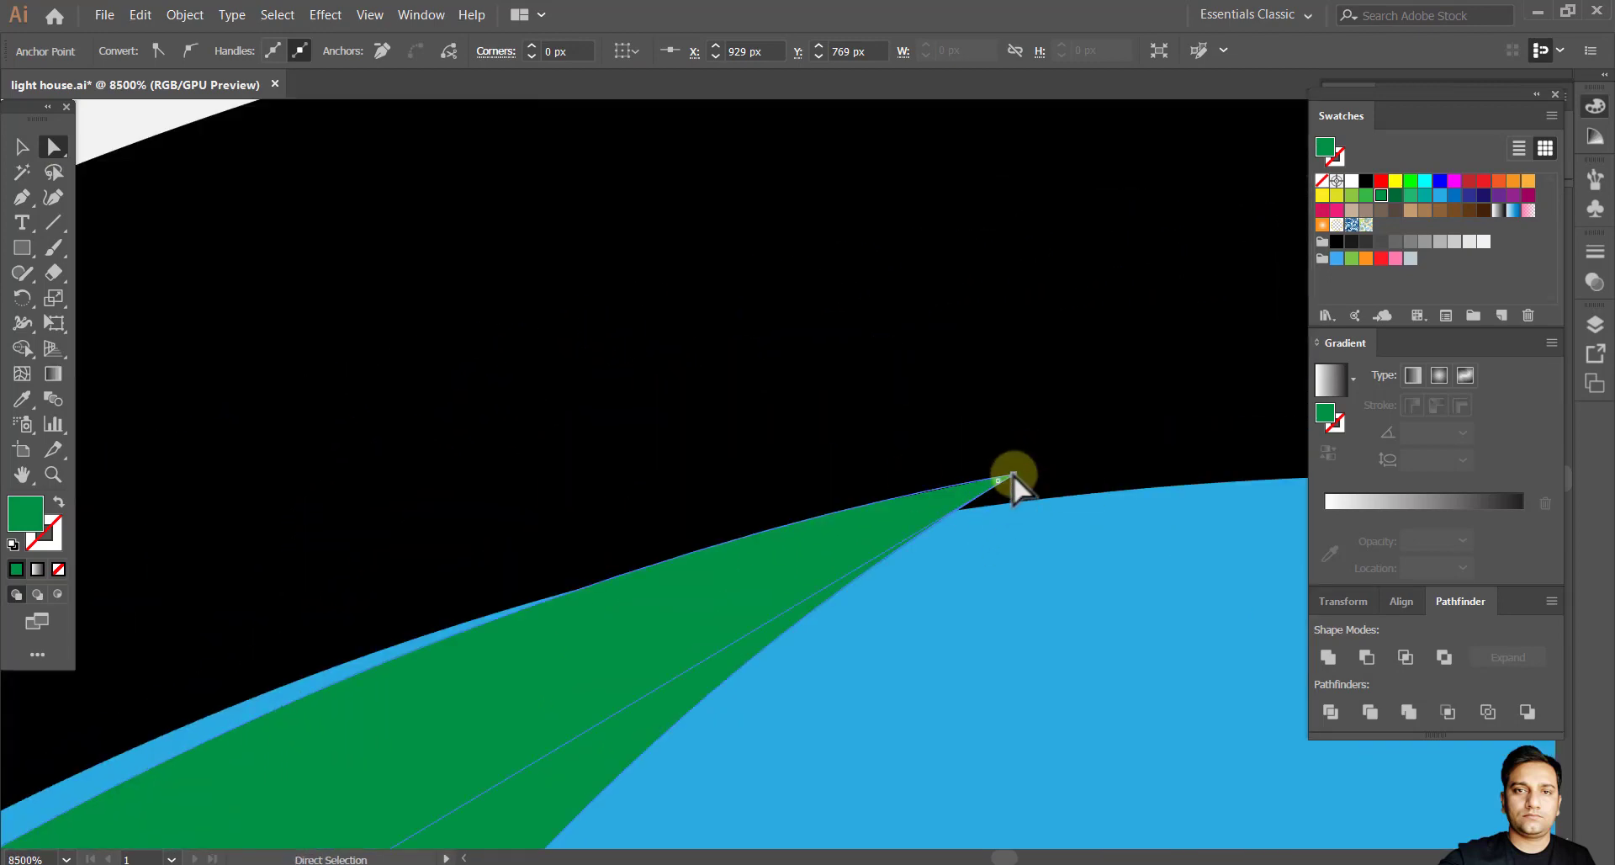
pyautogui.click(1013, 472)
pyautogui.scroll(-10, 885, 380)
pyautogui.scroll(-3, 796, 341)
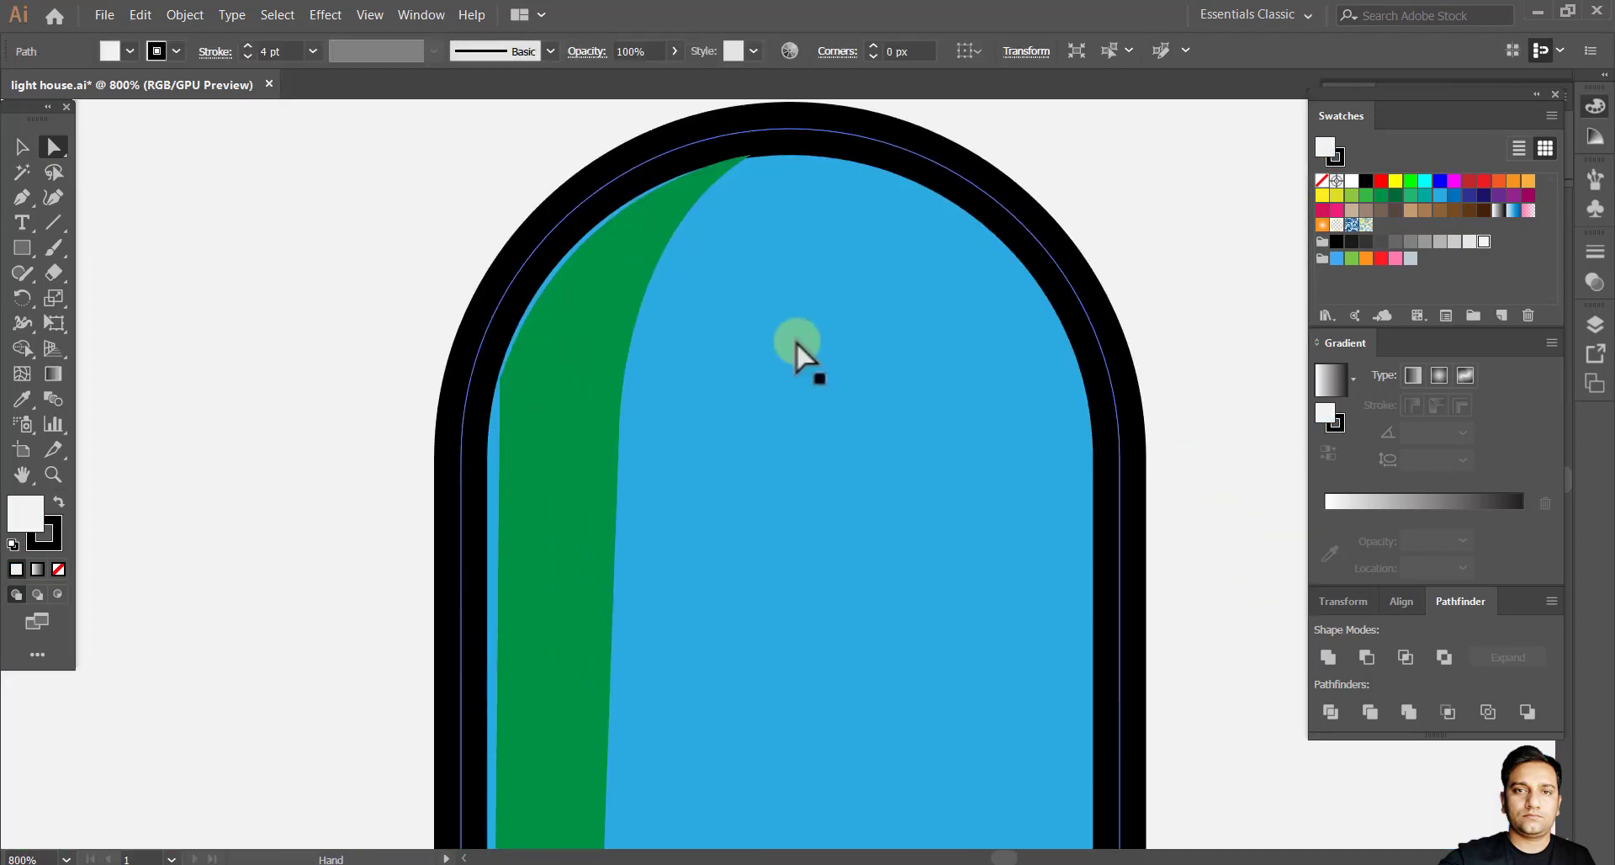
# Reshape the green shape's left anchor and curve to follow the inner outline of the door.
pyautogui.click(23, 149)
pyautogui.click(530, 467)
pyautogui.press('a')
pyautogui.click(483, 321)
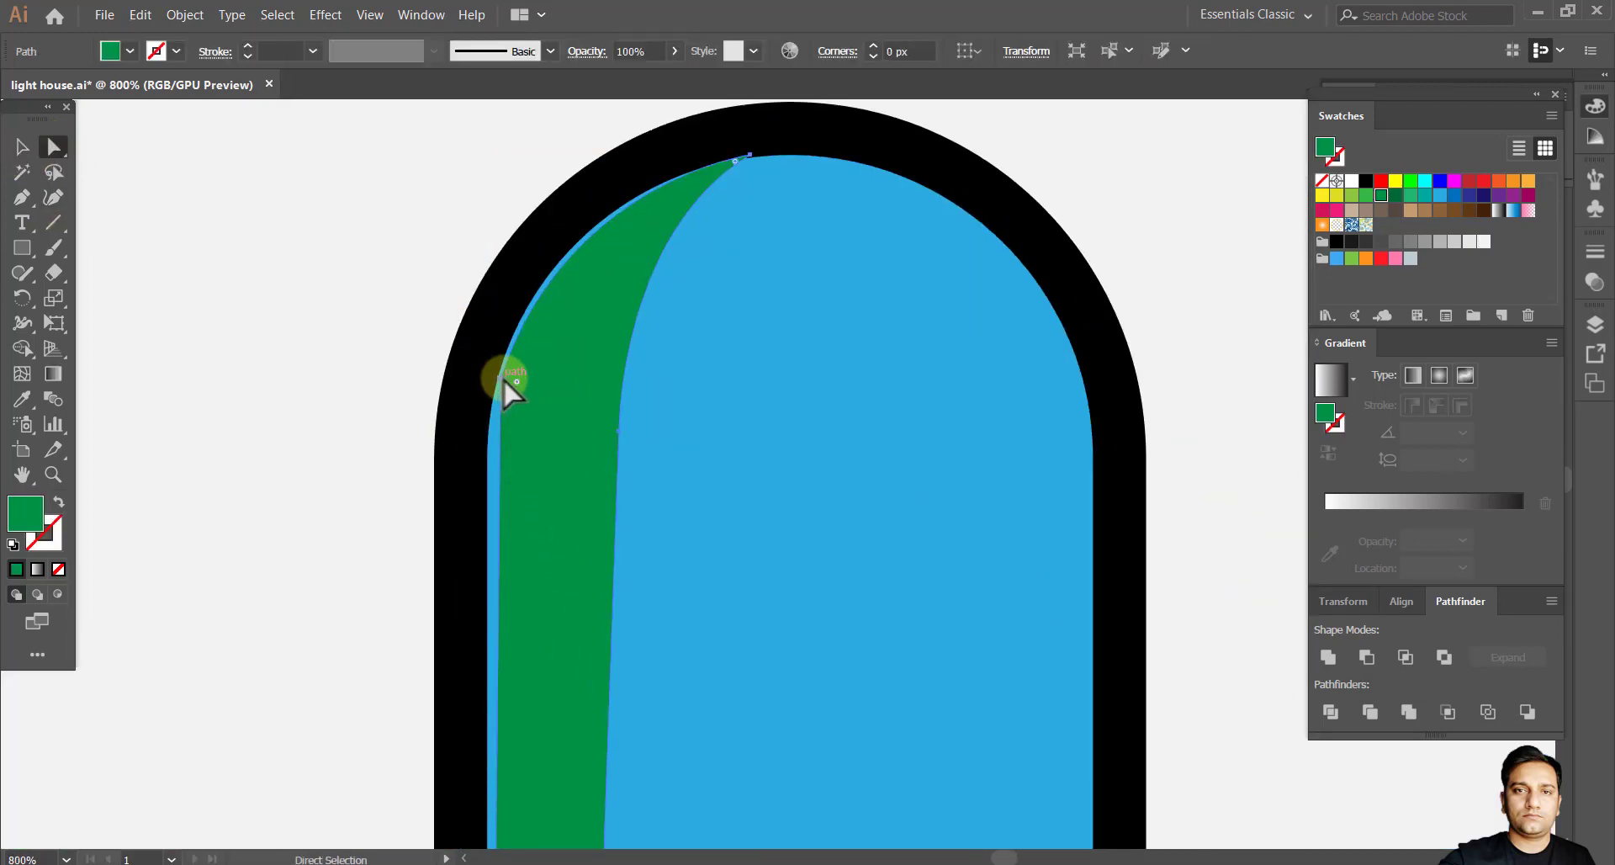
pyautogui.moveTo(503, 379); pyautogui.dragTo(491, 406)
pyautogui.moveTo(630, 289); pyautogui.dragTo(587, 471)
pyautogui.click(696, 365)
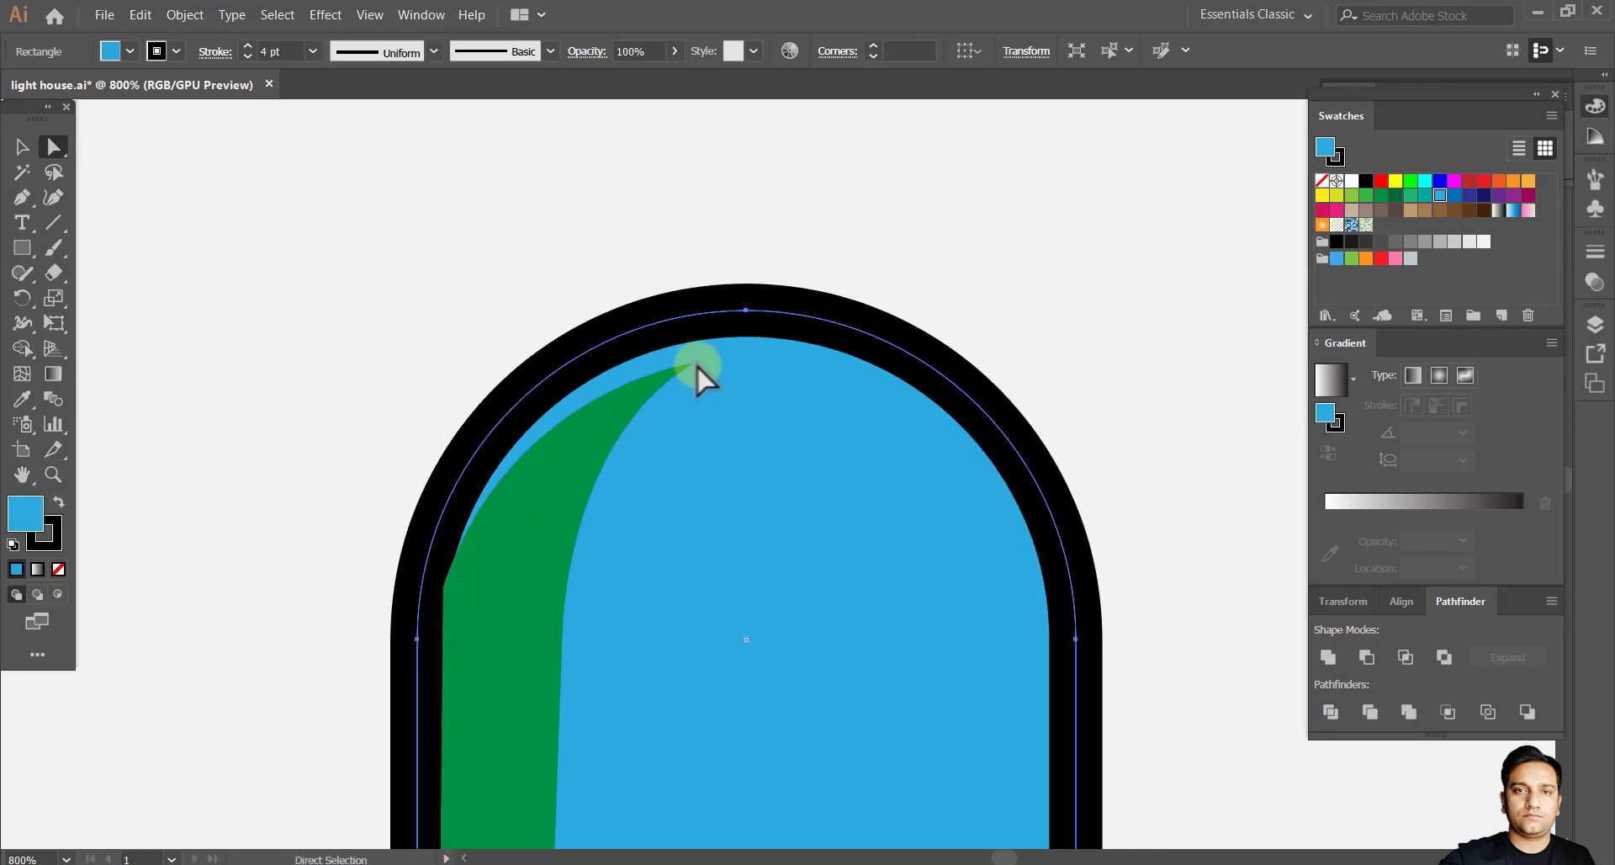
pyautogui.click(980, 407)
pyautogui.click(577, 224)
# Fill the green shading shape on the door with bright cyan.
pyautogui.scroll(-6, 724, 492)
pyautogui.press('v')
pyautogui.click(696, 552)
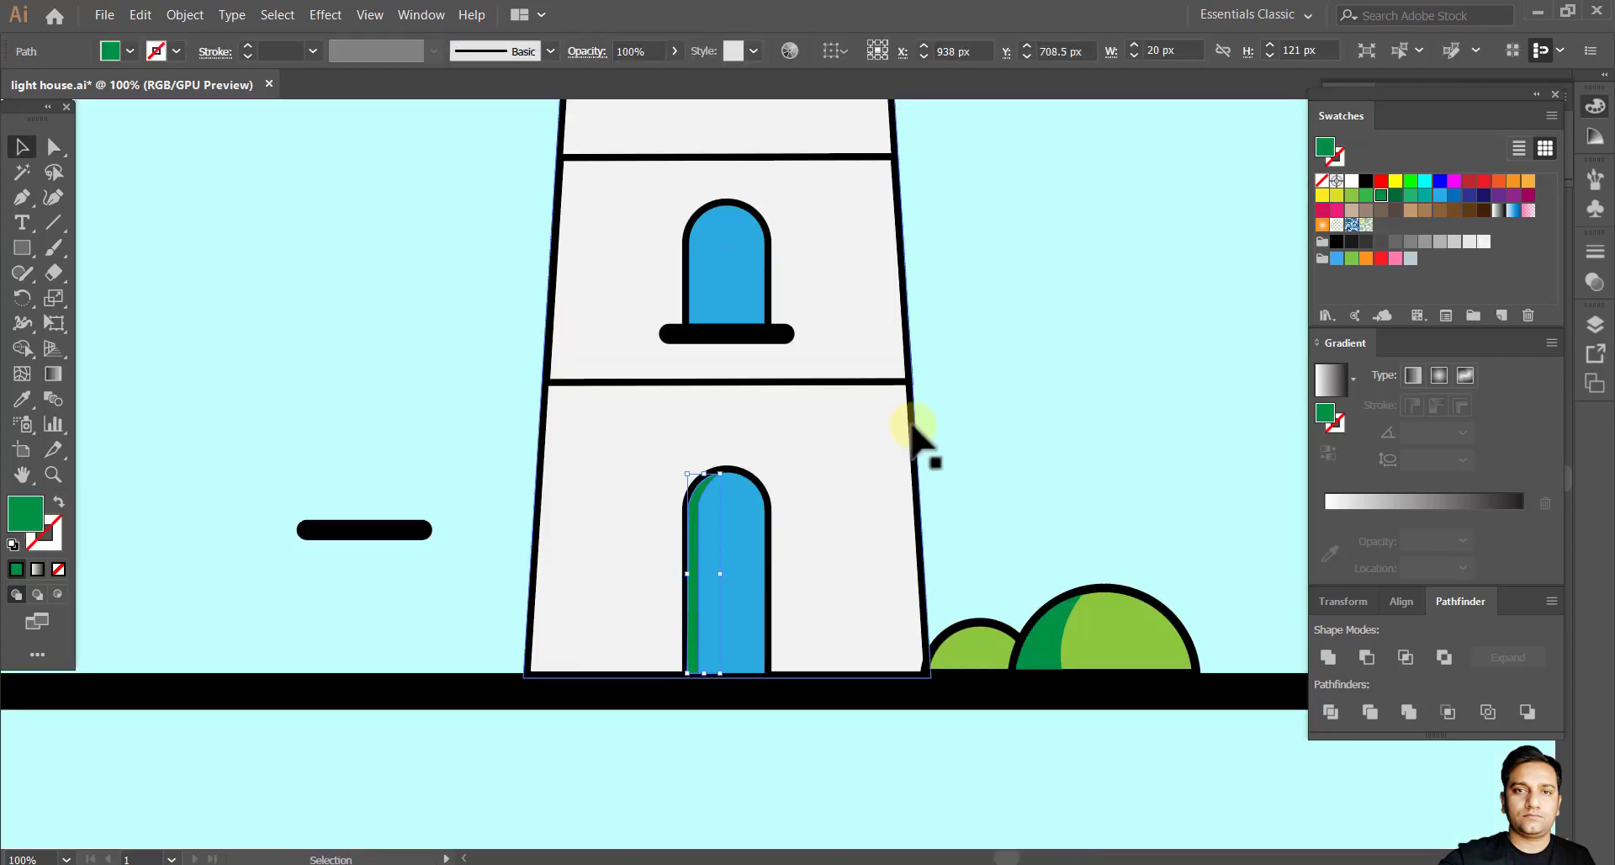
pyautogui.click(432, 777)
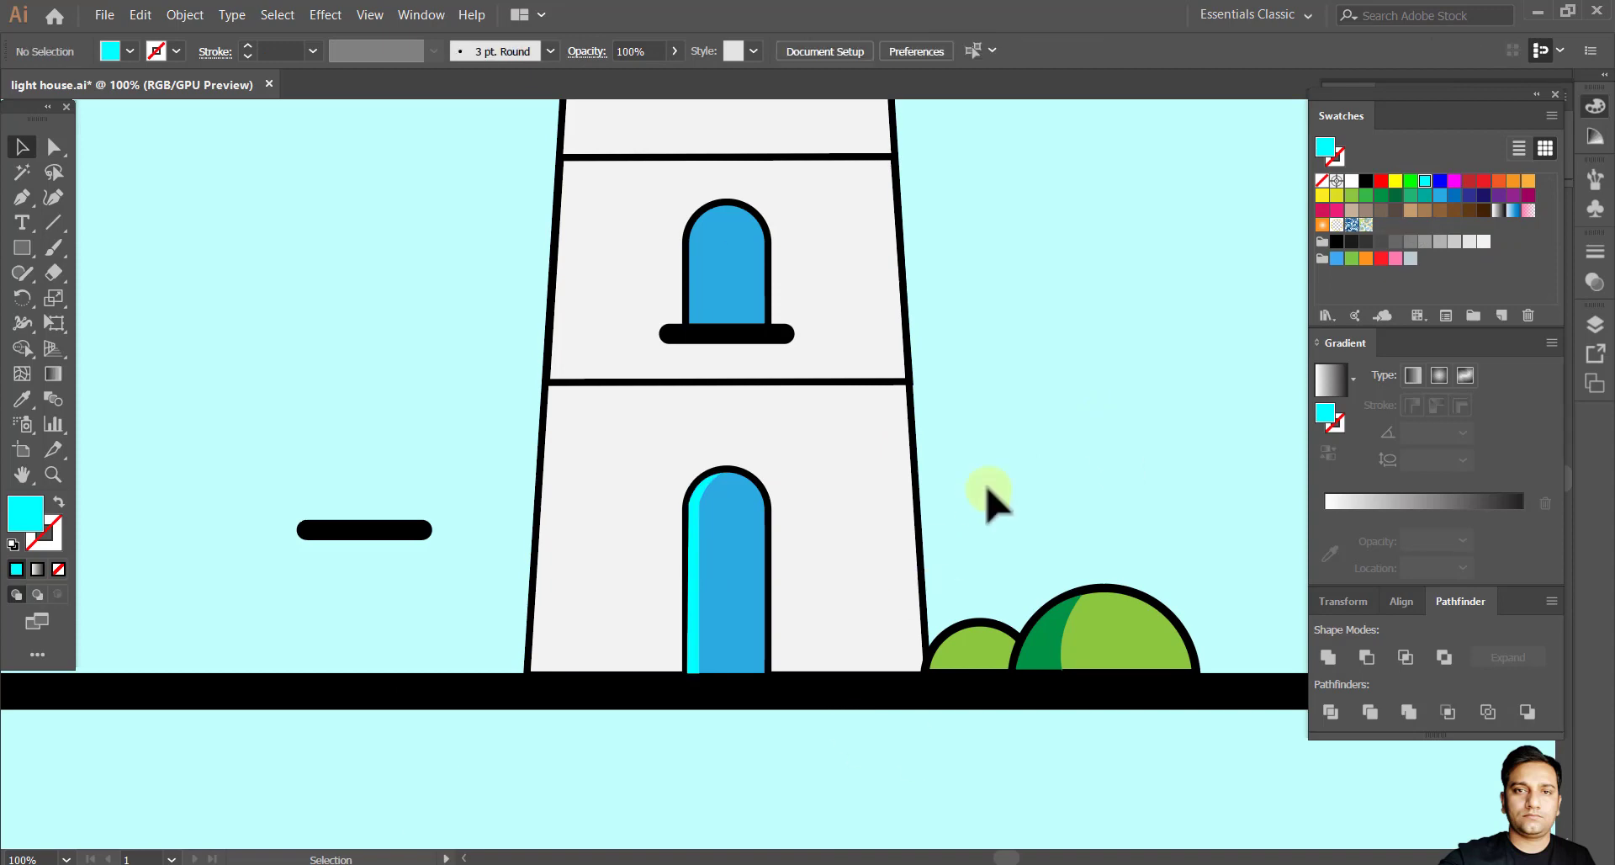
# Try a blue fill on the lighthouse tower body.
pyautogui.moveTo(812, 425); pyautogui.dragTo(811, 457)
pyautogui.moveTo(813, 594); pyautogui.dragTo(791, 505)
pyautogui.click(709, 617)
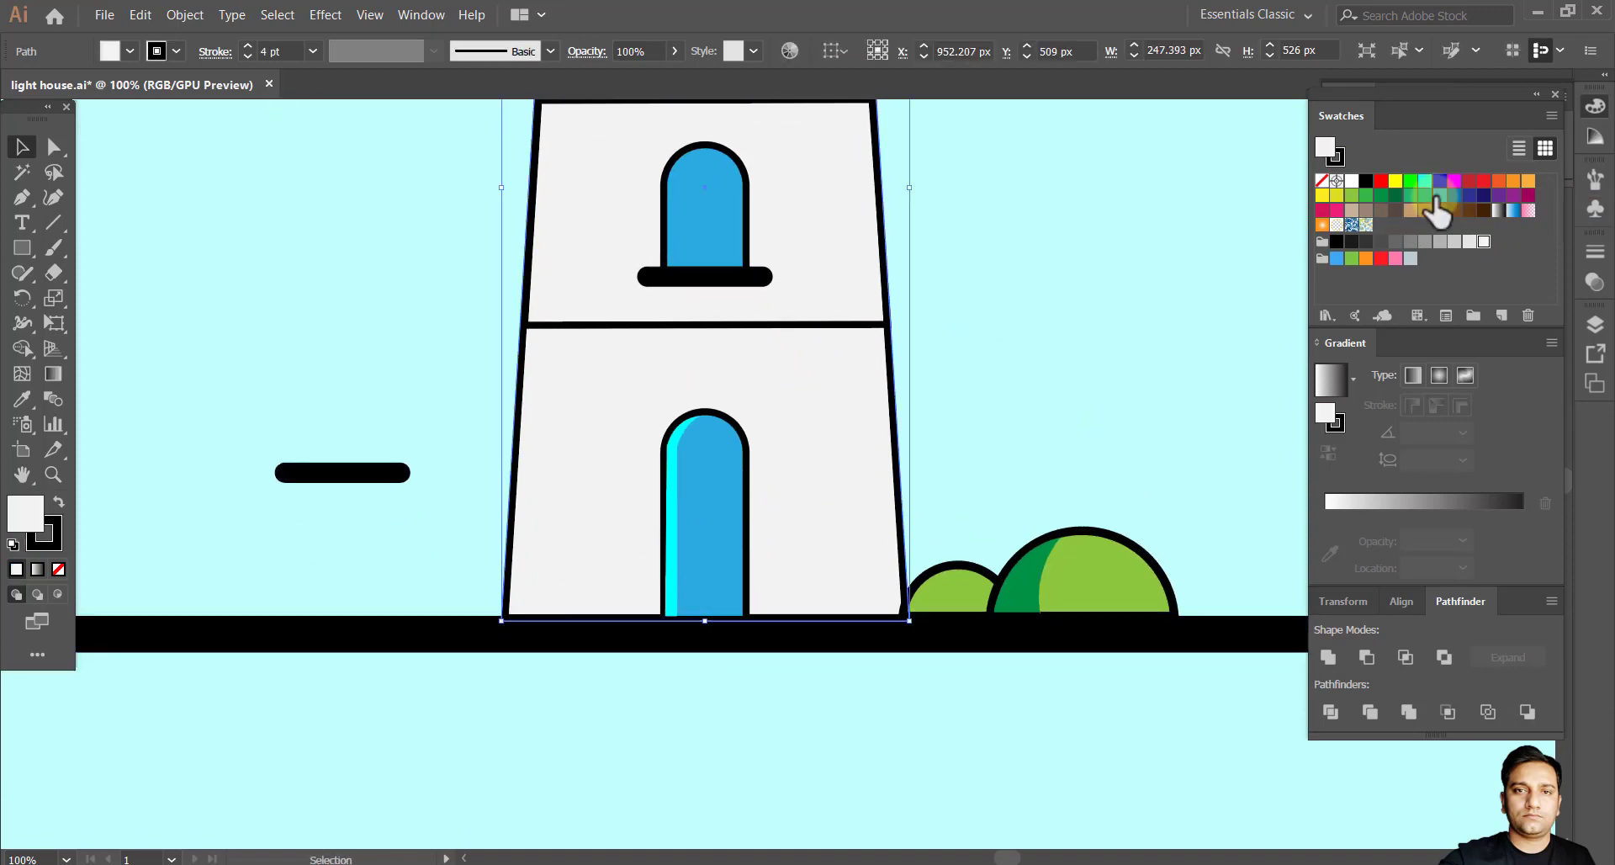
pyautogui.click(1440, 195)
pyautogui.hotkey('ctrl', 'z')
# Lock the selected lighthouse tower body and clear the selection.
pyautogui.click(185, 14)
pyautogui.moveTo(290, 145)
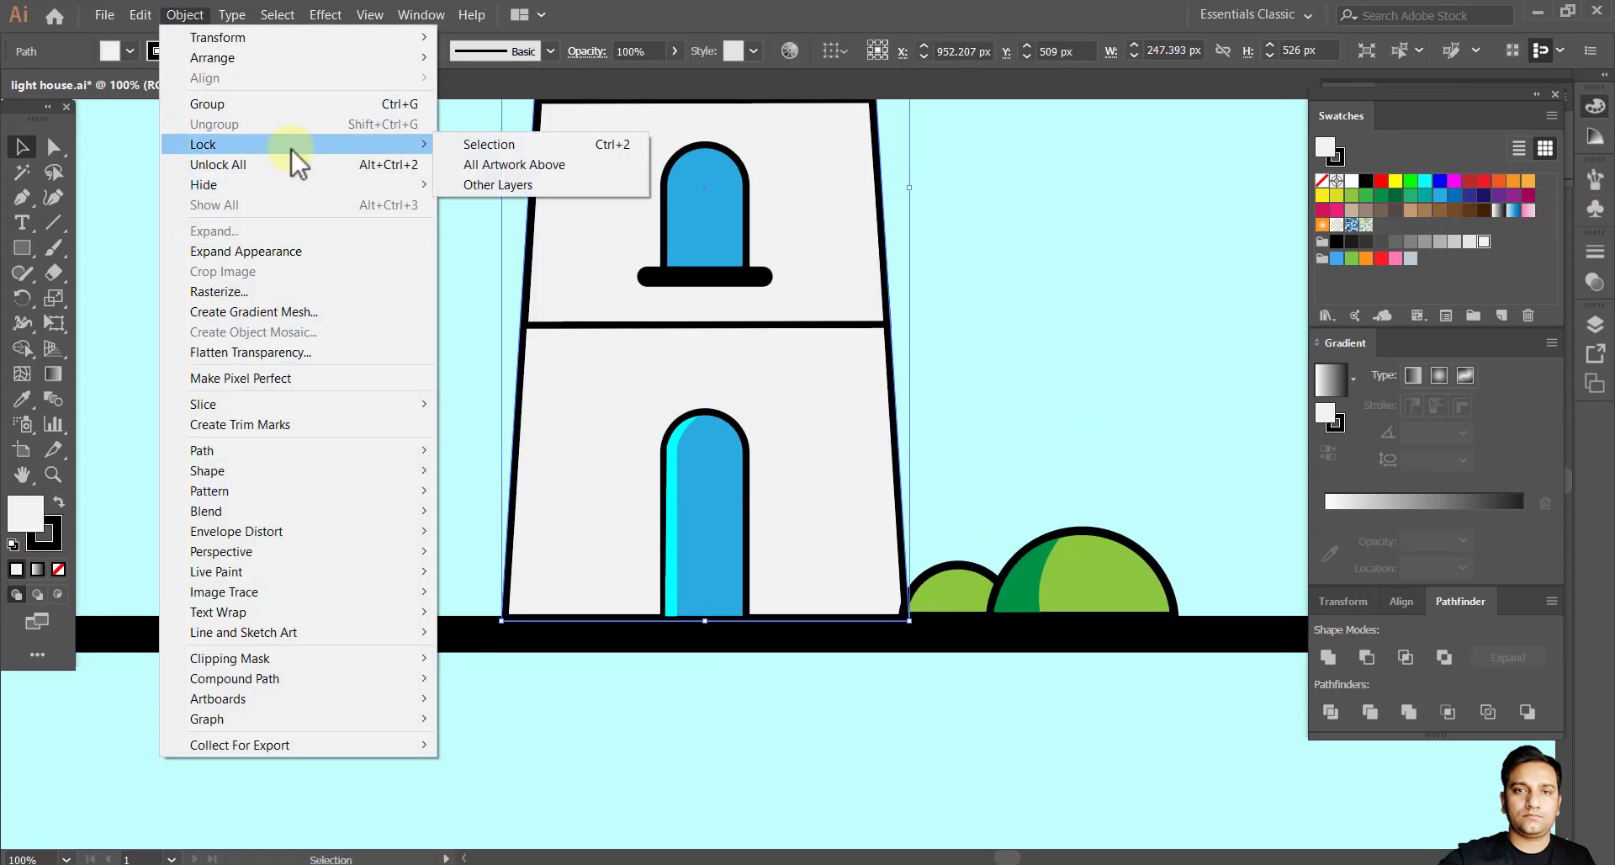
pyautogui.click(488, 144)
pyautogui.hotkey('ctrl', '0')
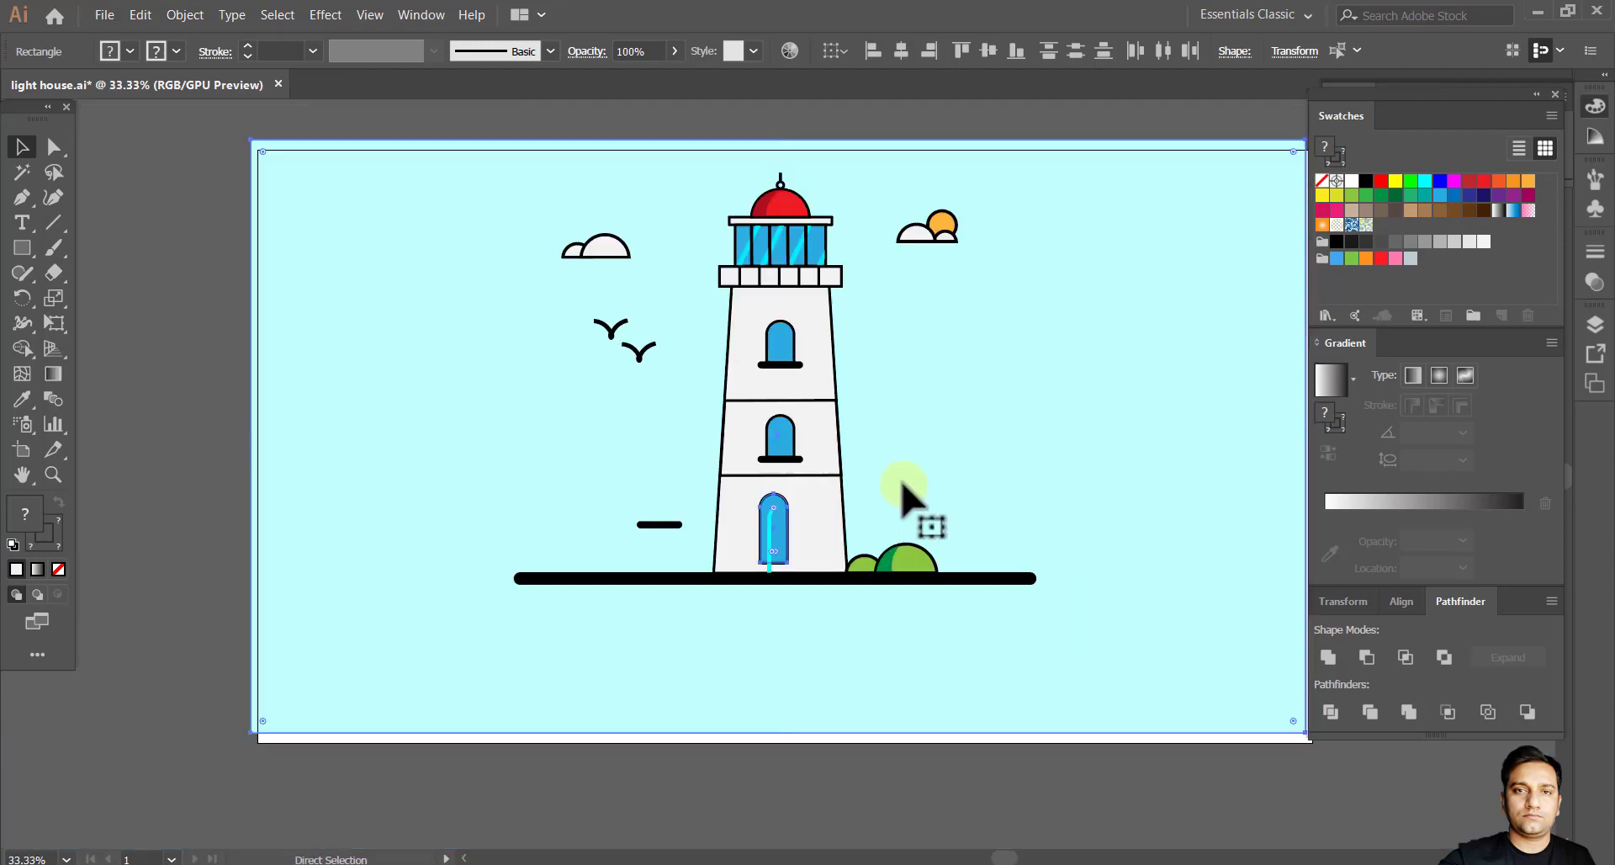
pyautogui.click(357, 459)
pyautogui.click(192, 698)
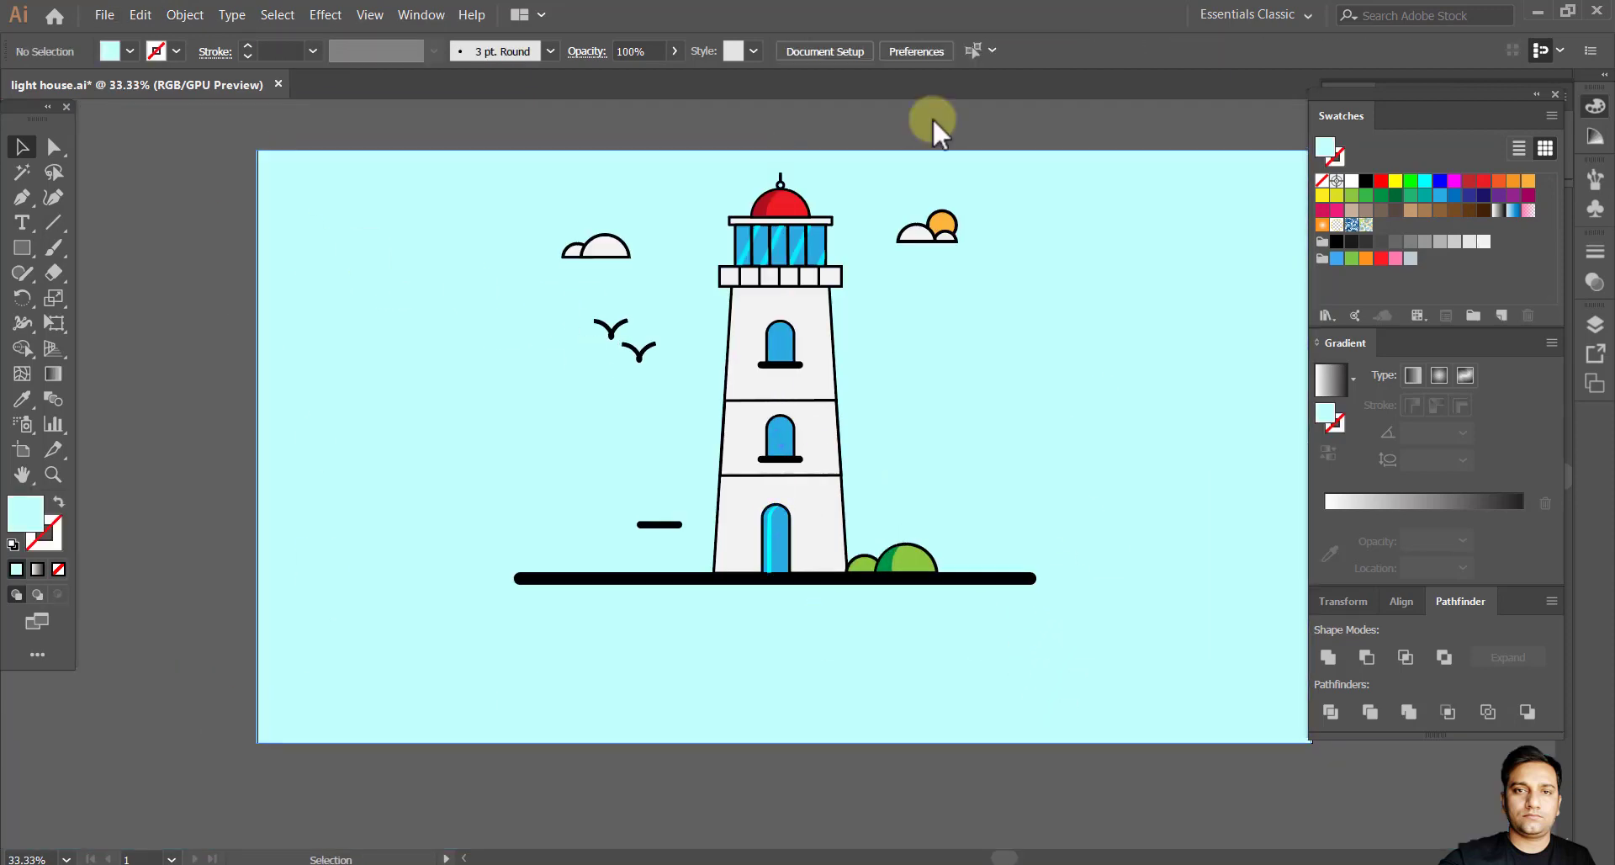
# Fit the bottom edge of the door's cyan highlight to the ground line.
pyautogui.moveTo(1077, 339); pyautogui.dragTo(1033, 344)
pyautogui.scroll(5, 722, 589)
pyautogui.moveTo(731, 508); pyautogui.dragTo(719, 500)
pyautogui.scroll(5, 721, 524)
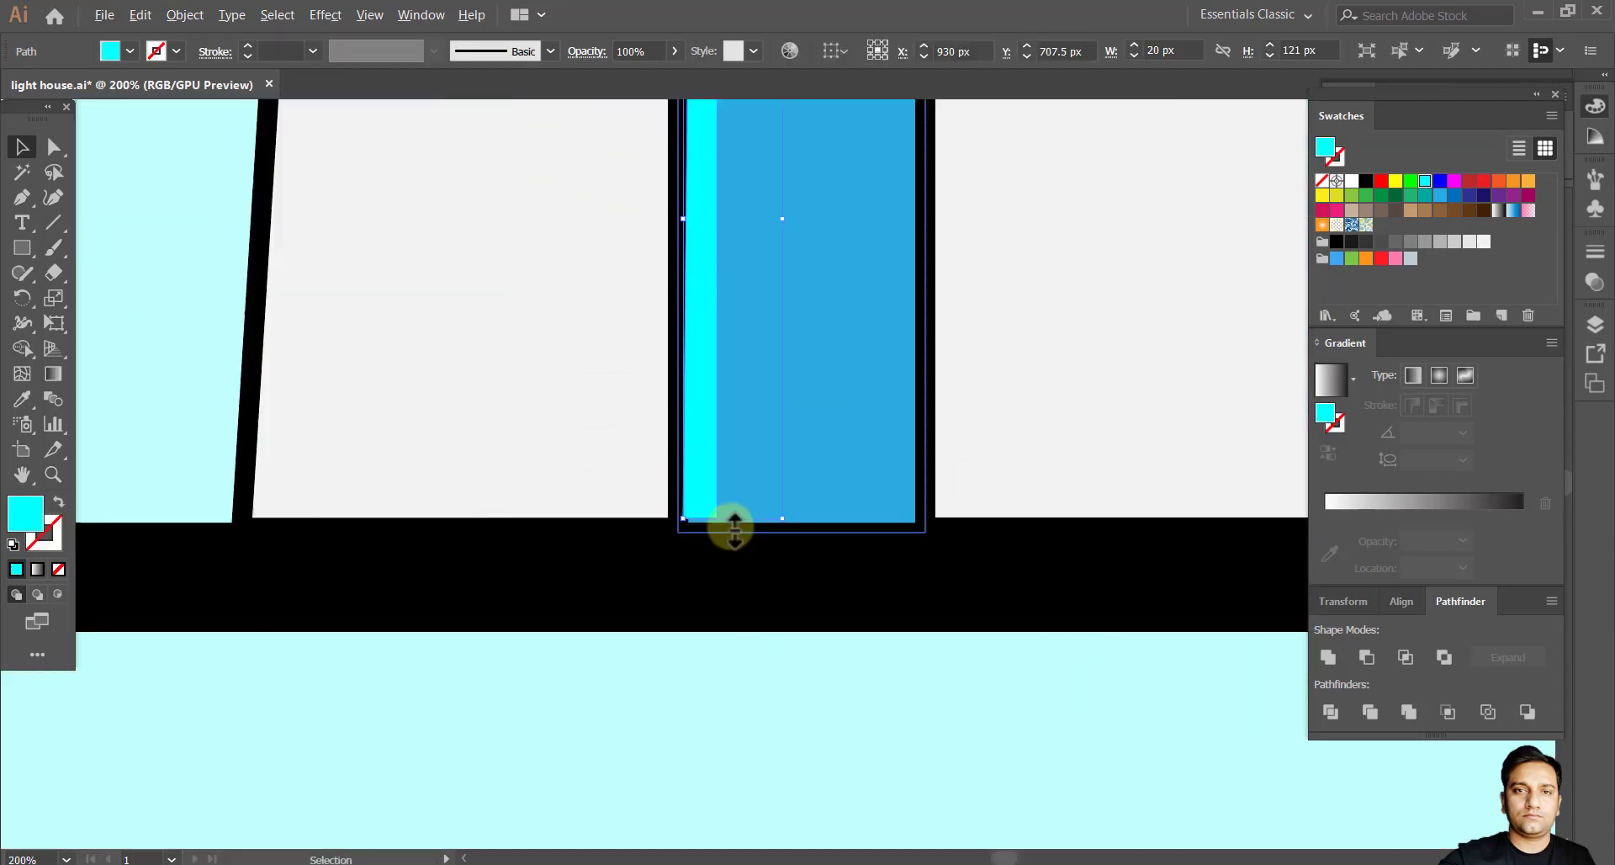
pyautogui.moveTo(620, 423); pyautogui.dragTo(637, 444)
# Select all the artwork and move the lighthouse scene down to sit near the vertical middle of the artboard.
pyautogui.scroll(-10, 742, 613)
pyautogui.hotkey('ctrl', 'a')
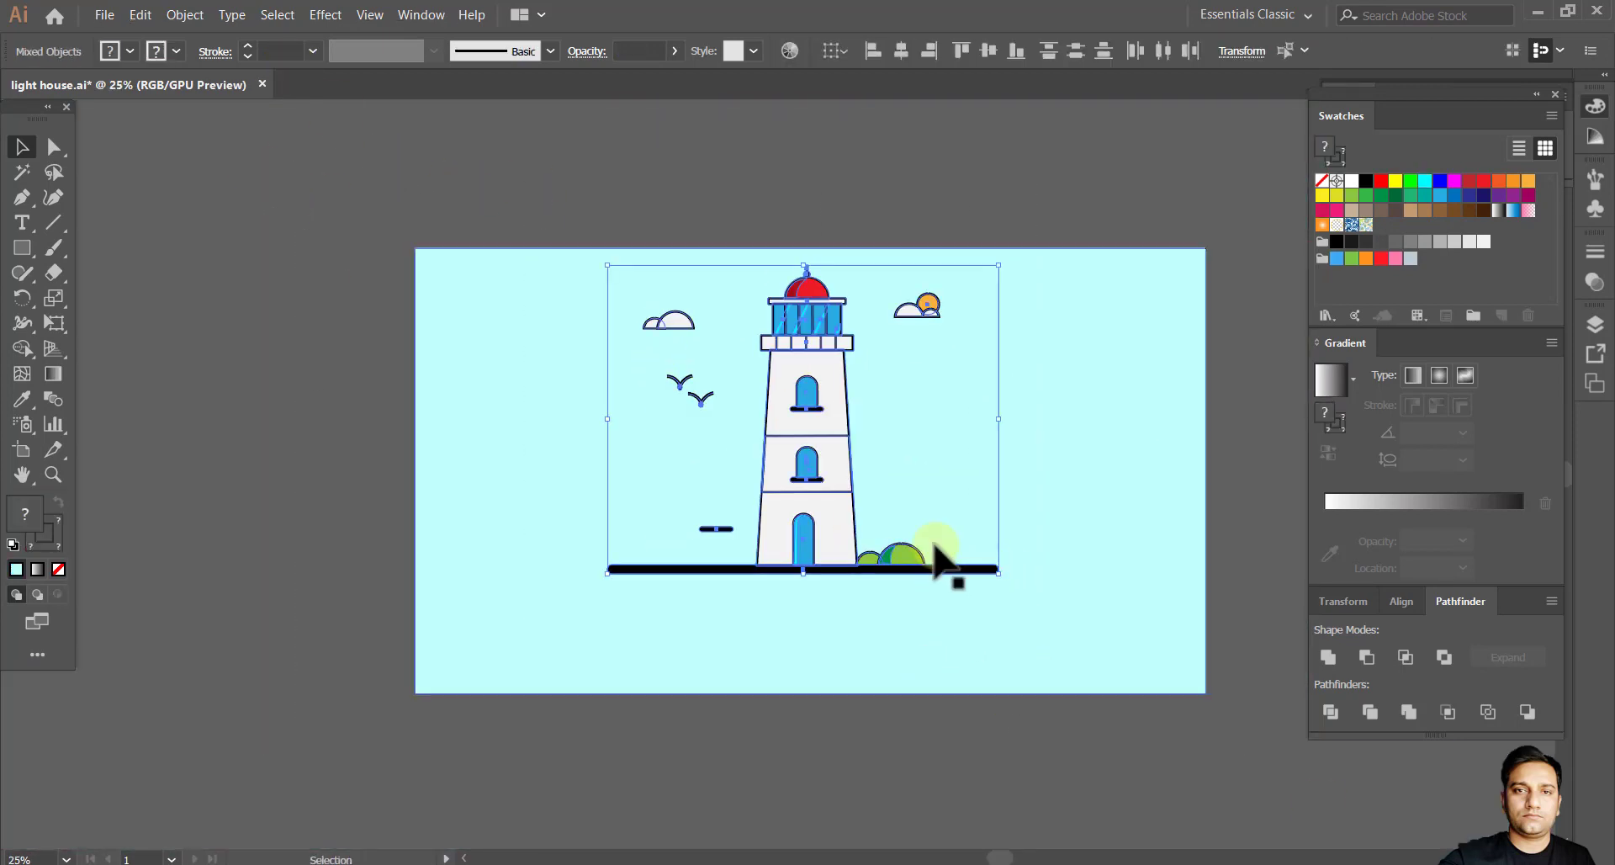
pyautogui.press('Down')
pyautogui.press('Down')
pyautogui.press('Down')
pyautogui.press('Down')
pyautogui.press('Down')
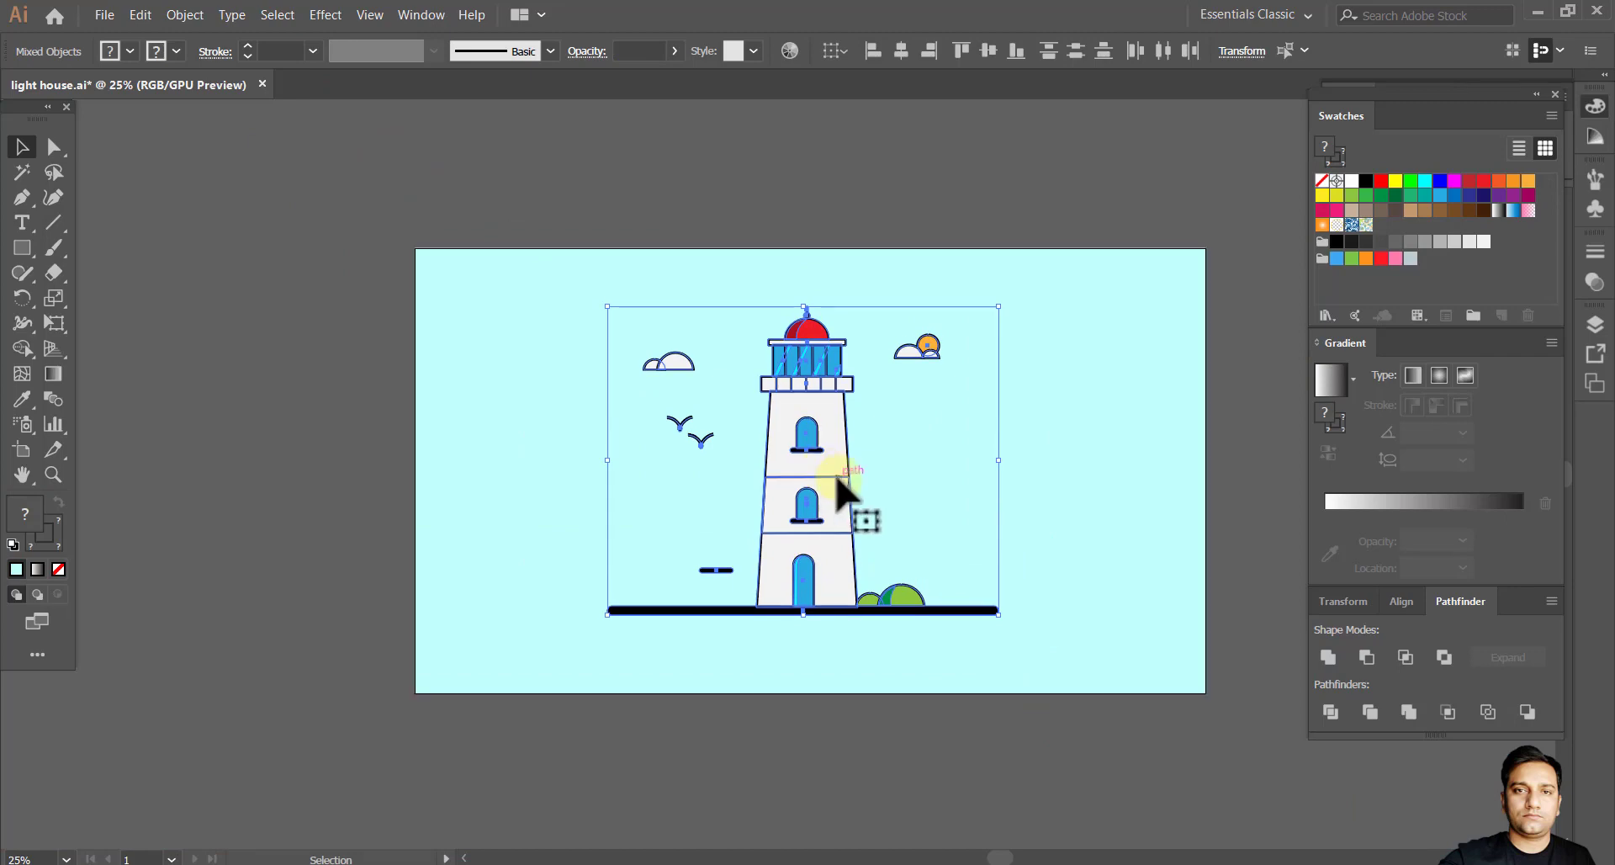
pyautogui.press('Up')
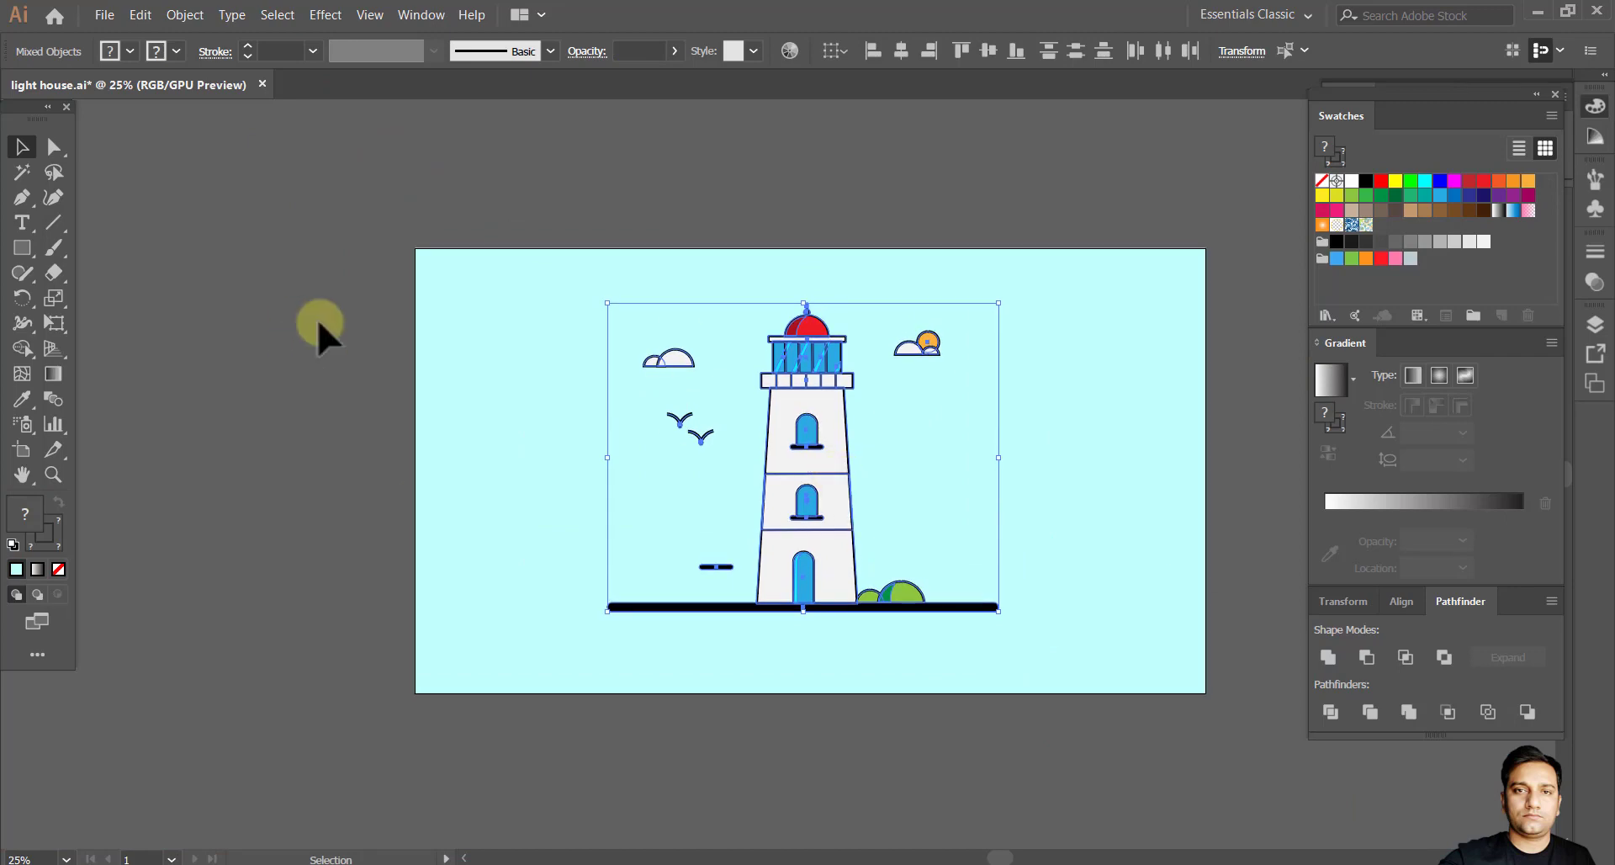
# Lock the pale cyan background rectangle.
pyautogui.click(992, 269)
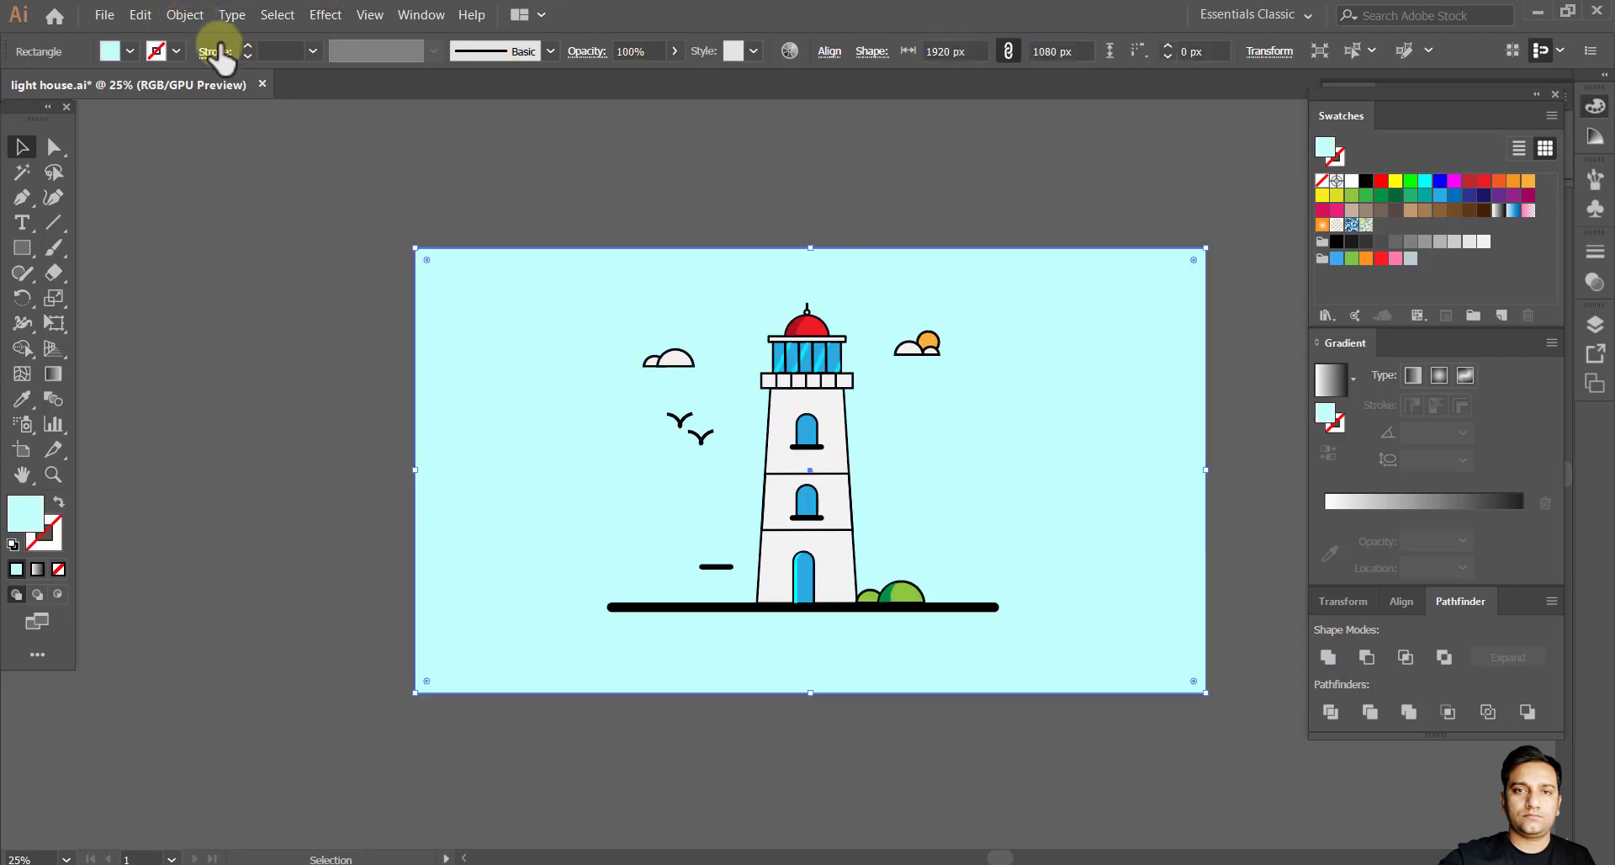
pyautogui.click(185, 14)
pyautogui.moveTo(252, 144)
pyautogui.click(504, 145)
# Draw a horizontal line with a grey stroke and no fill in the empty sky beside the tower.
pyautogui.scroll(2, 976, 458)
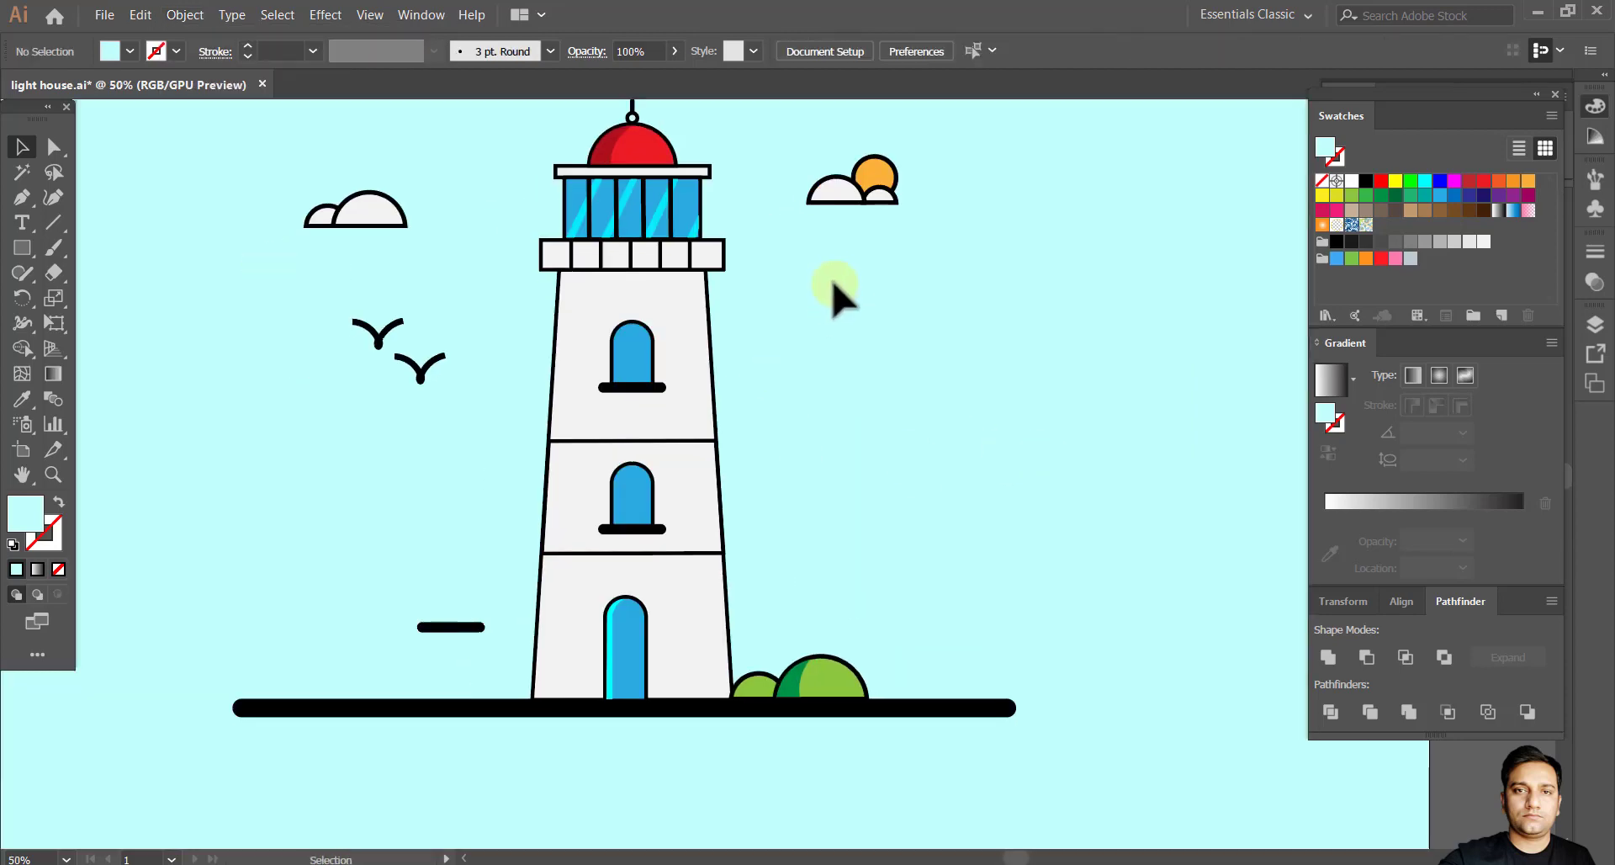
pyautogui.scroll(-1, 868, 439)
pyautogui.scroll(4, 855, 390)
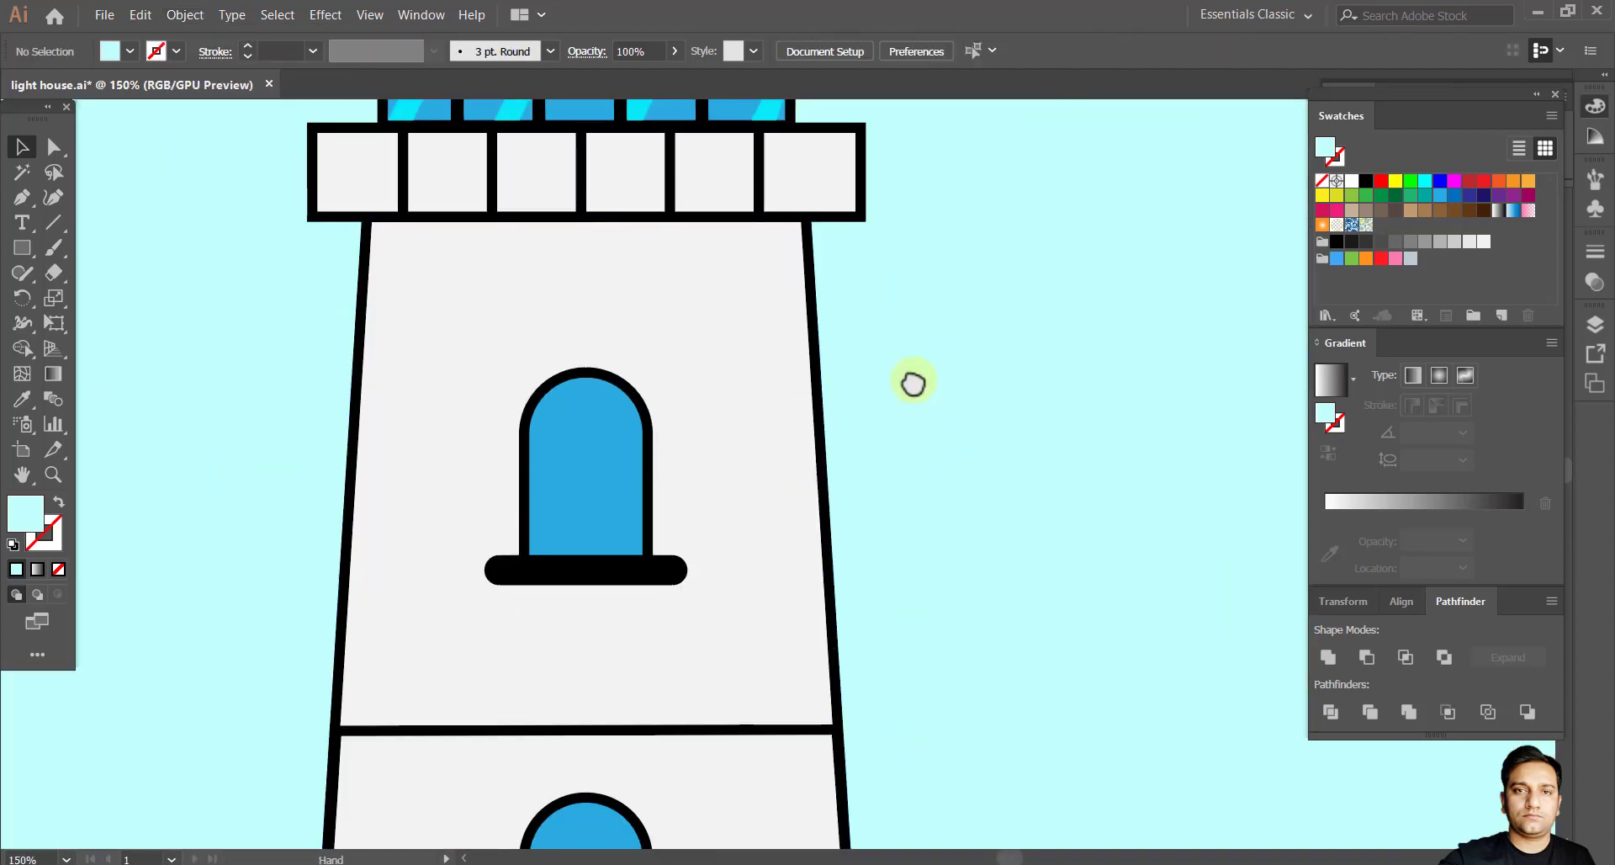
pyautogui.moveTo(844, 393); pyautogui.dragTo(245, 361)
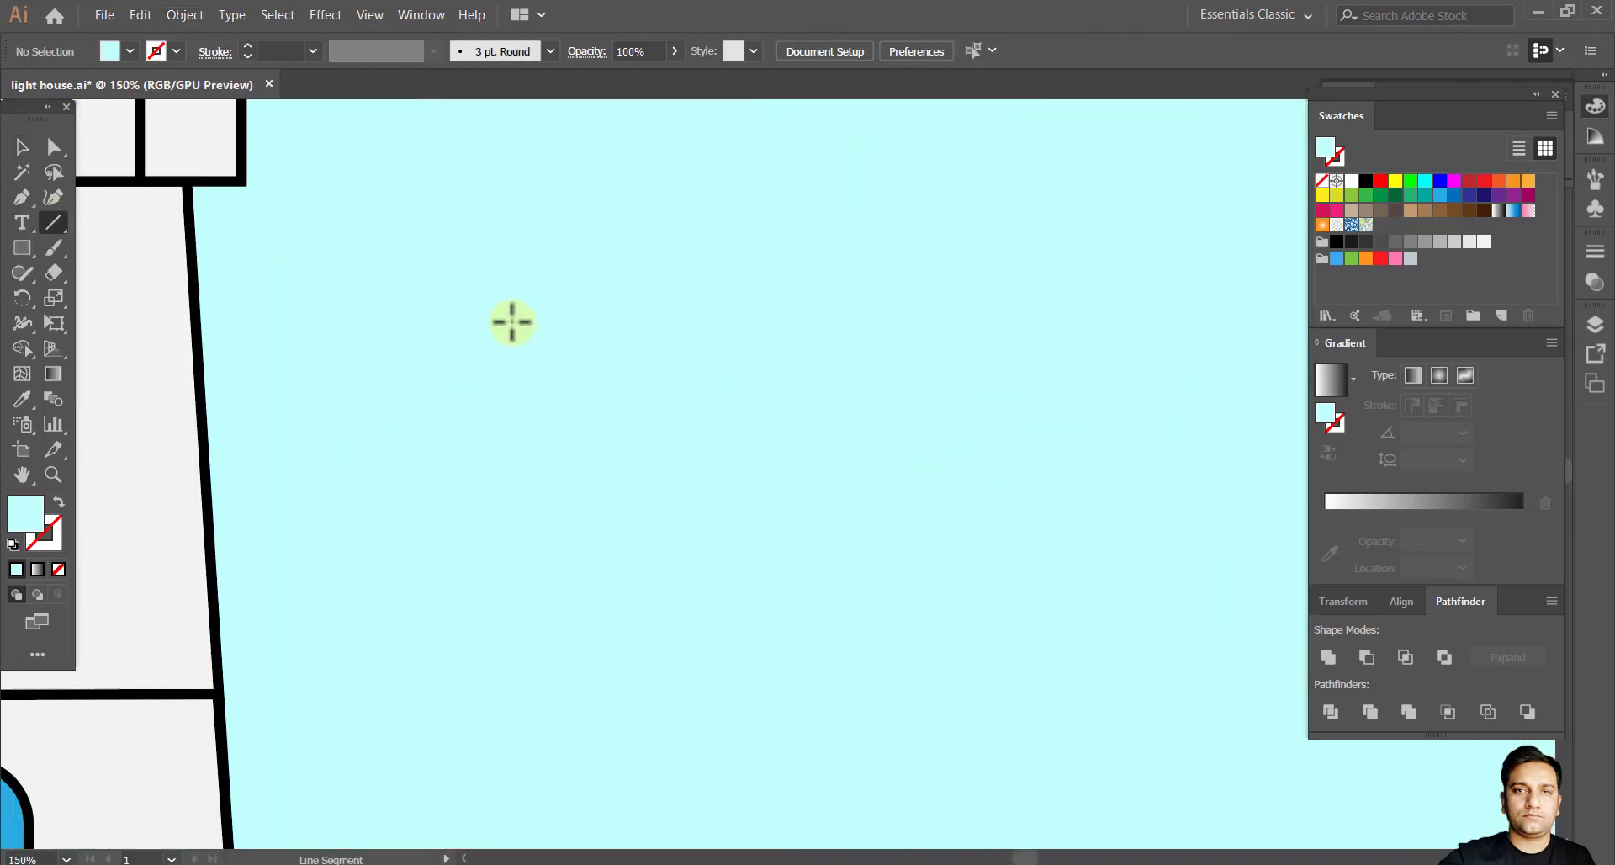
pyautogui.click(131, 51)
pyautogui.click(113, 155)
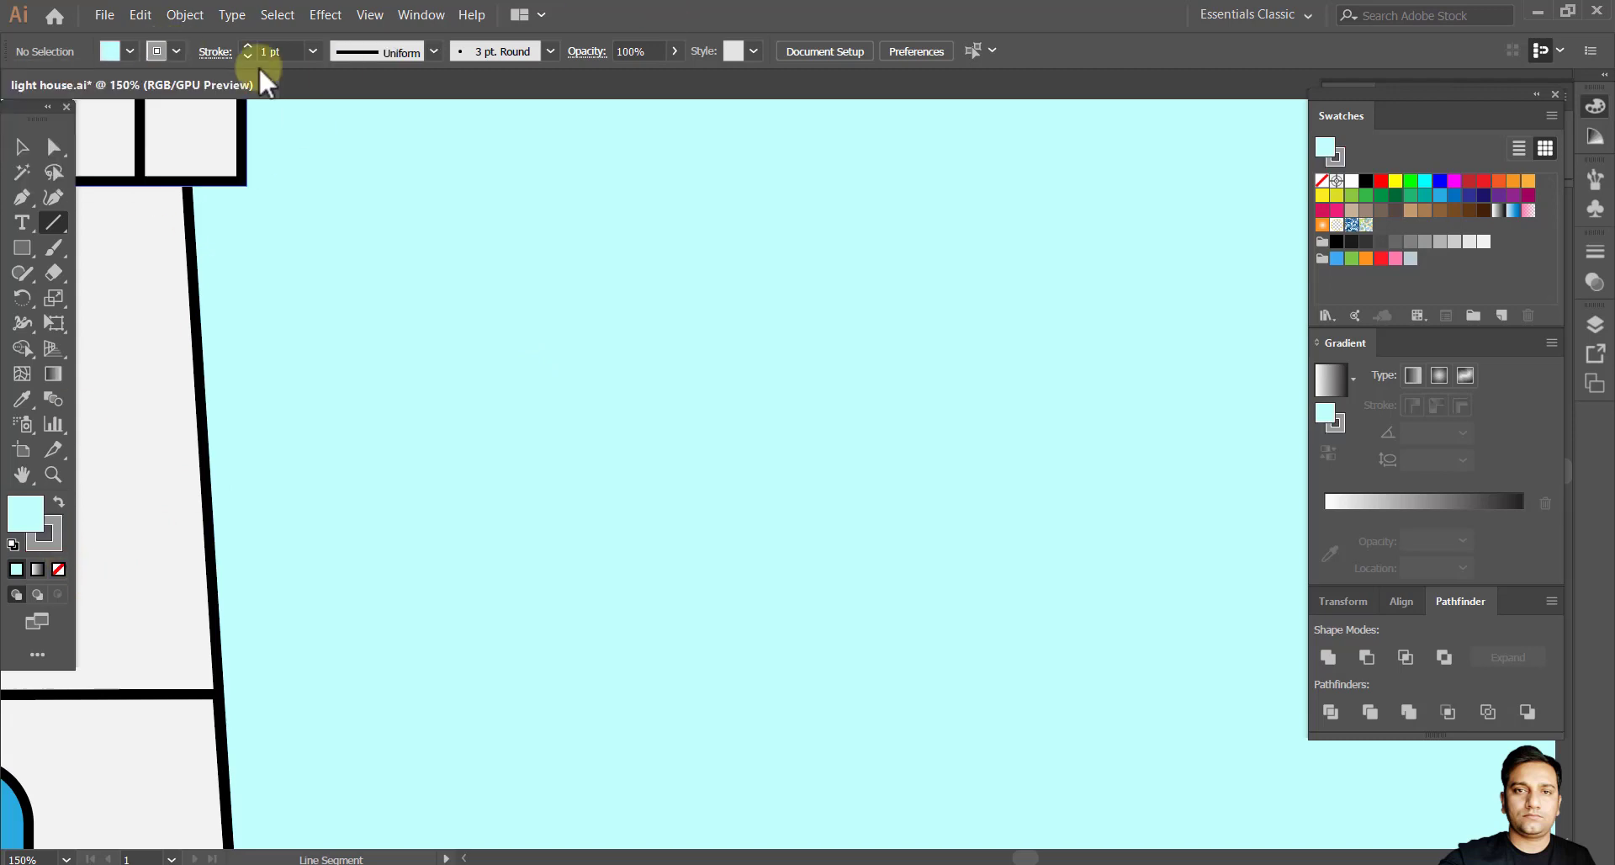
pyautogui.click(130, 50)
pyautogui.click(13, 84)
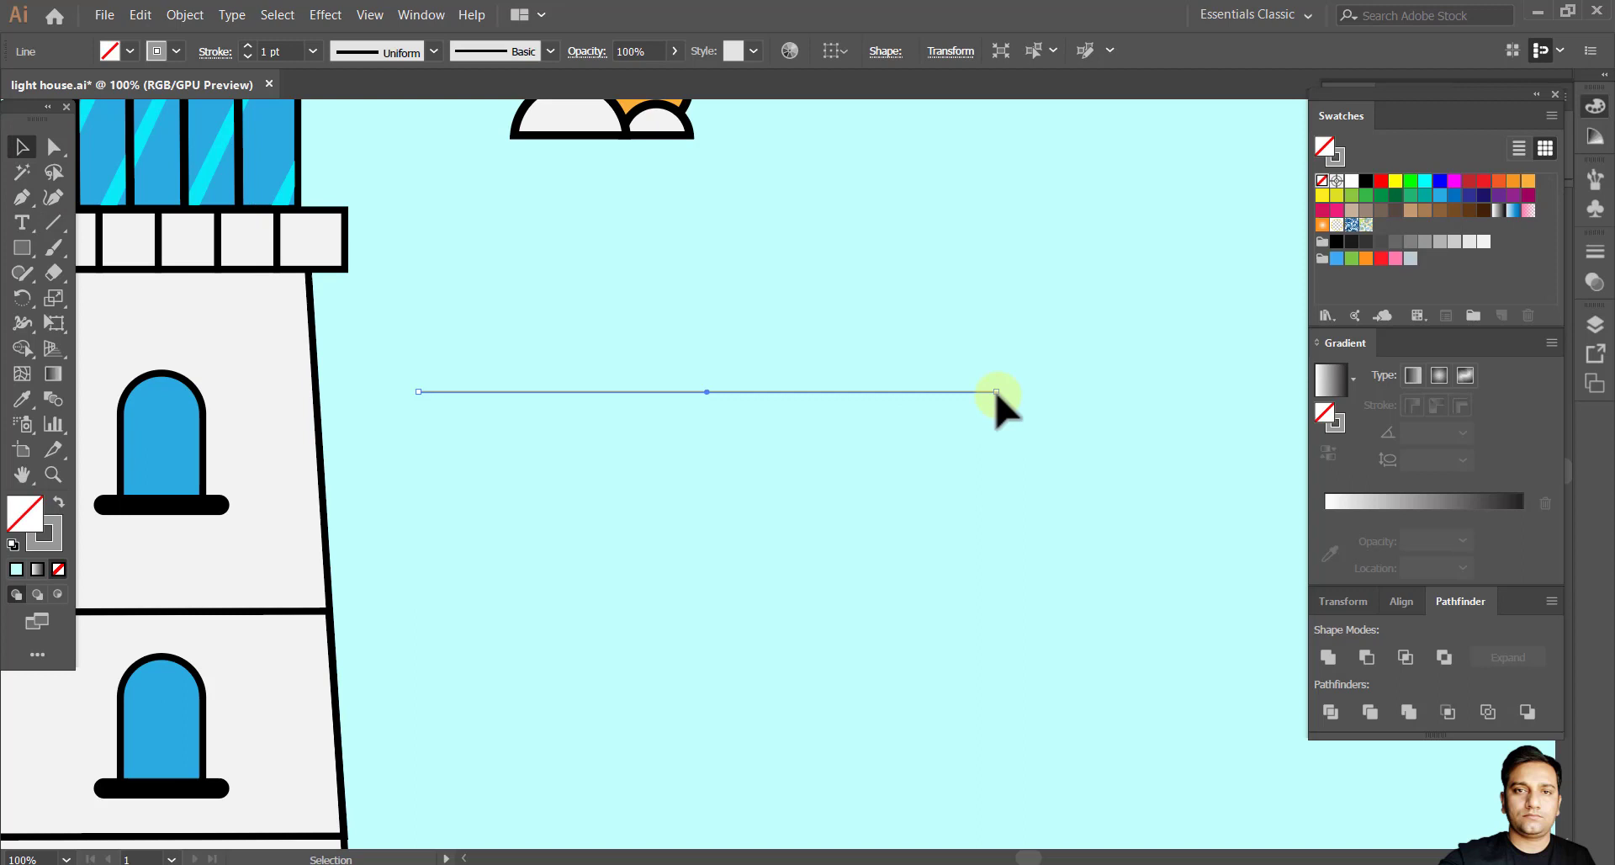
# Set the grey line's stroke weight to 4 pt.
pyautogui.click(312, 51)
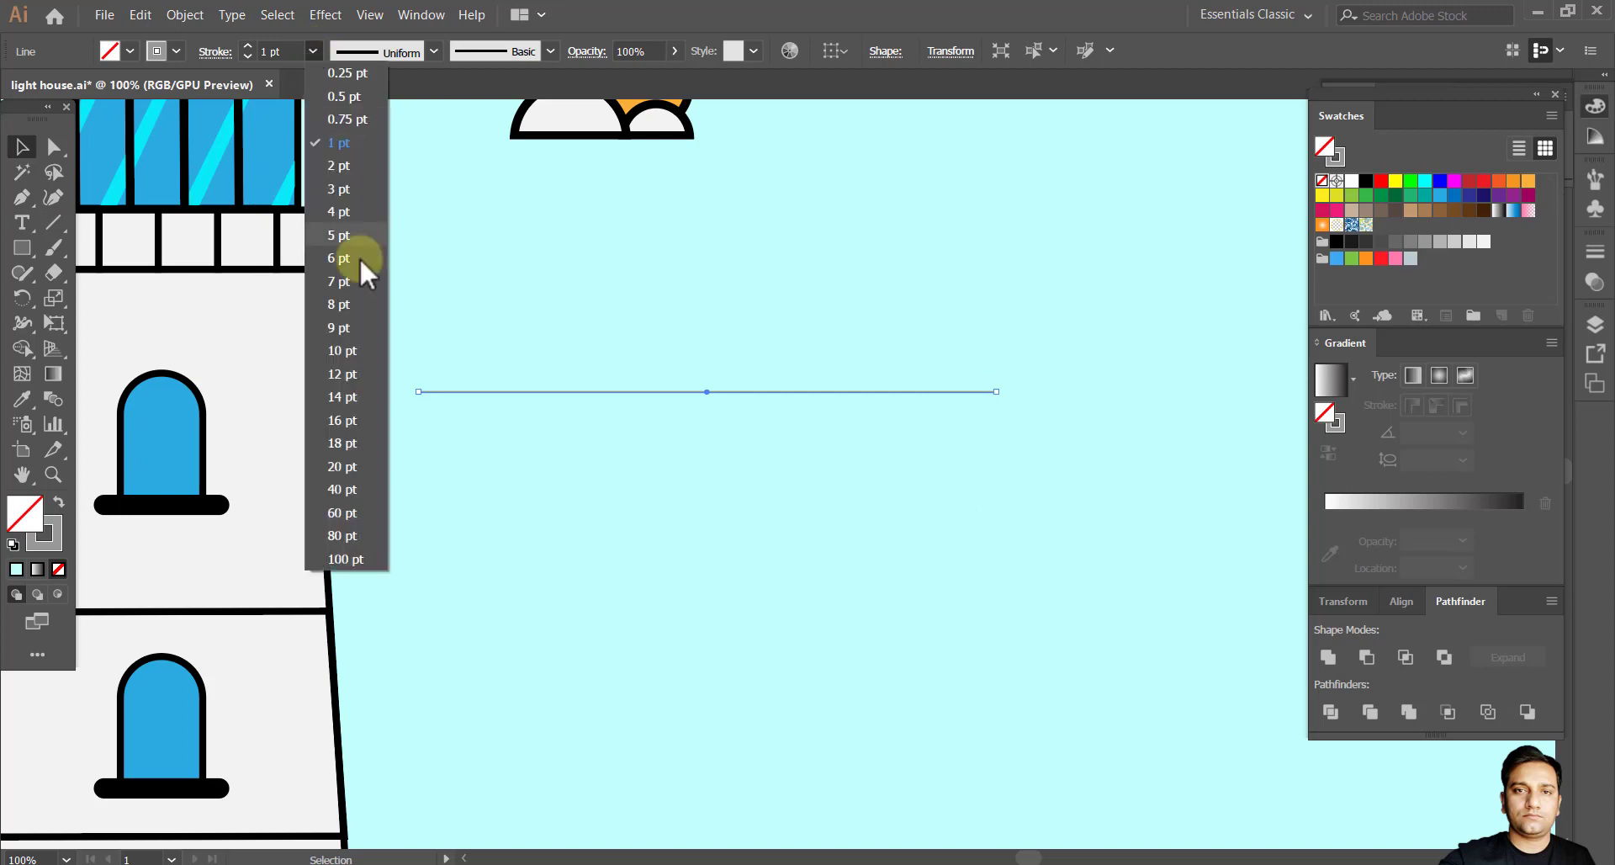
pyautogui.click(355, 246)
pyautogui.click(312, 52)
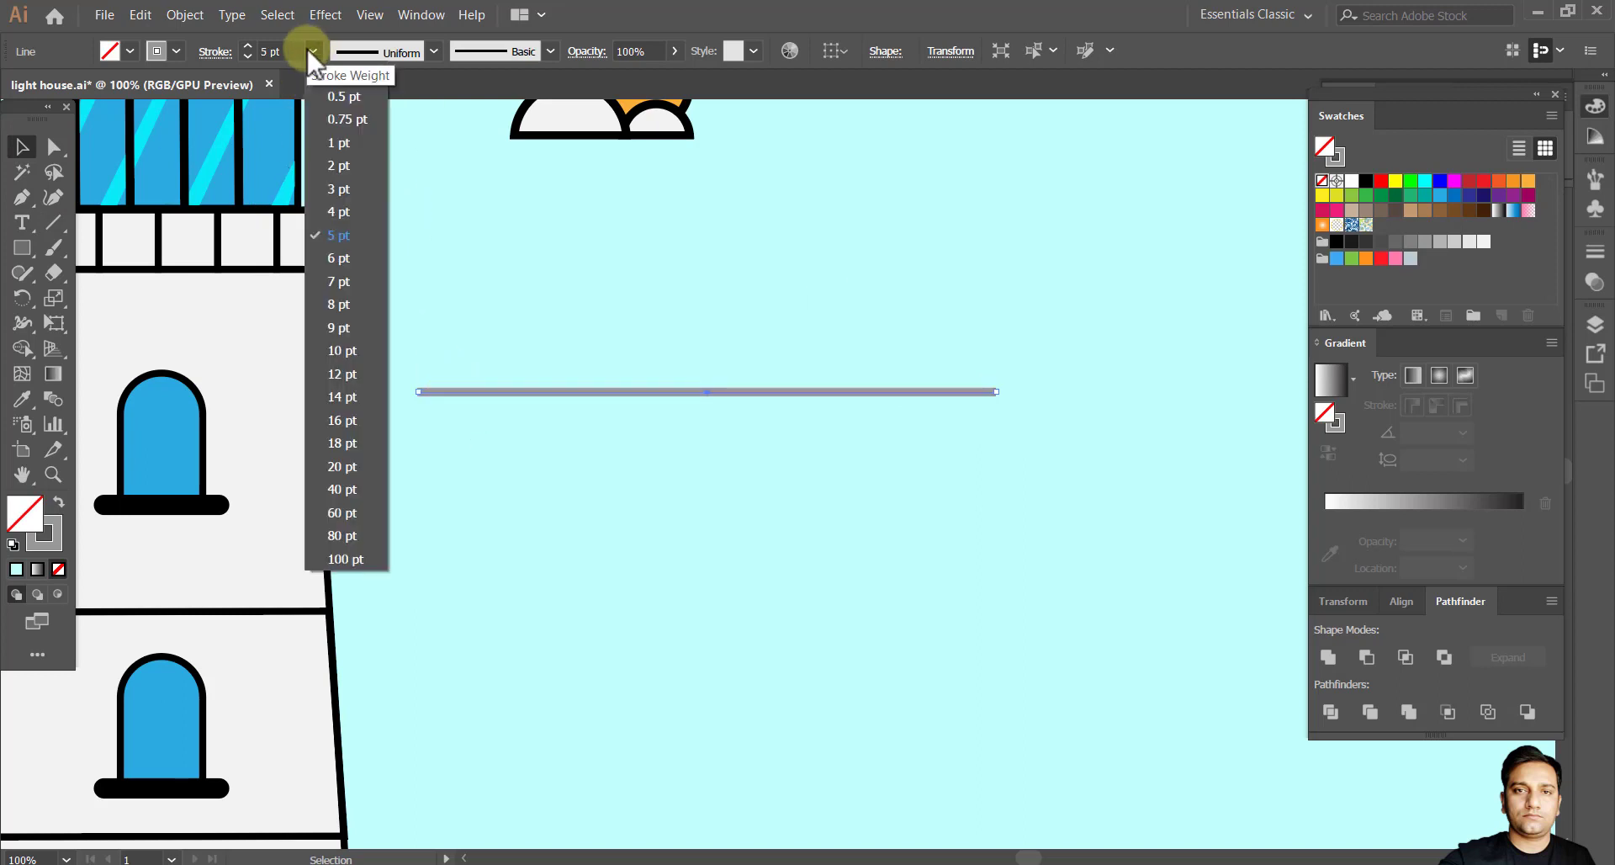
pyautogui.click(309, 49)
pyautogui.scroll(2, 724, 429)
pyautogui.click(312, 51)
pyautogui.click(341, 217)
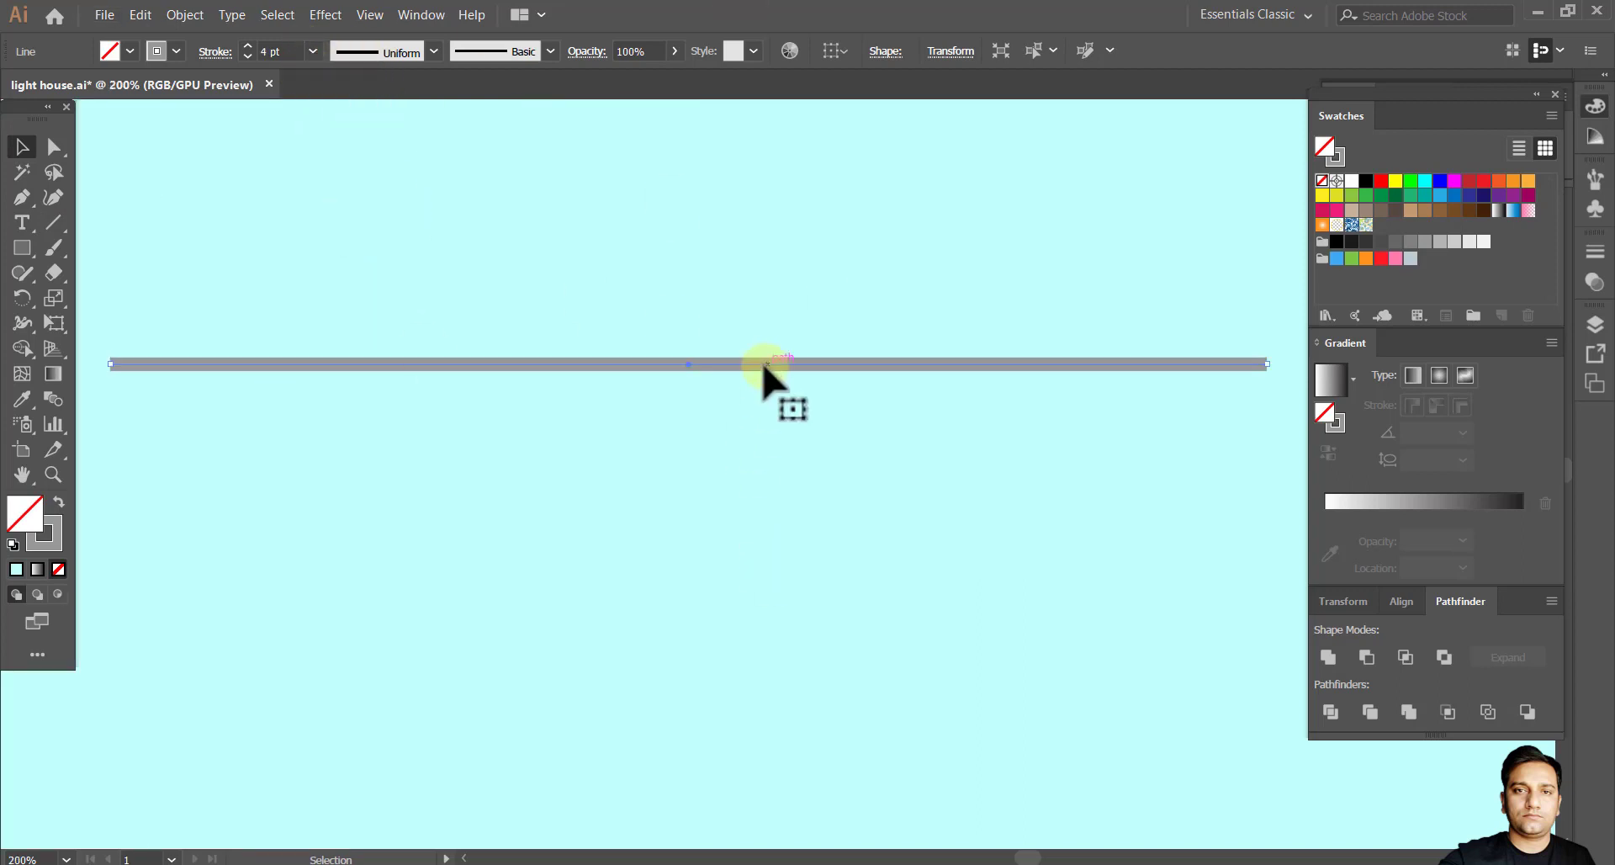
# Duplicate the grey line a short distance below the original.
pyautogui.scroll(-2, 764, 370)
pyautogui.moveTo(1061, 428); pyautogui.dragTo(838, 439)
pyautogui.moveTo(552, 554); pyautogui.dragTo(710, 674)
pyautogui.scroll(2, 680, 656)
pyautogui.moveTo(806, 443); pyautogui.dragTo(809, 446)
# Repeat the line duplication to build a stack of evenly spaced grey lines reaching down to the bushes.
pyautogui.hotkey('ctrl', 'd')
pyautogui.hotkey('ctrl', 'd')
pyautogui.hotkey('ctrl', 'd')
pyautogui.hotkey('ctrl', 'd')
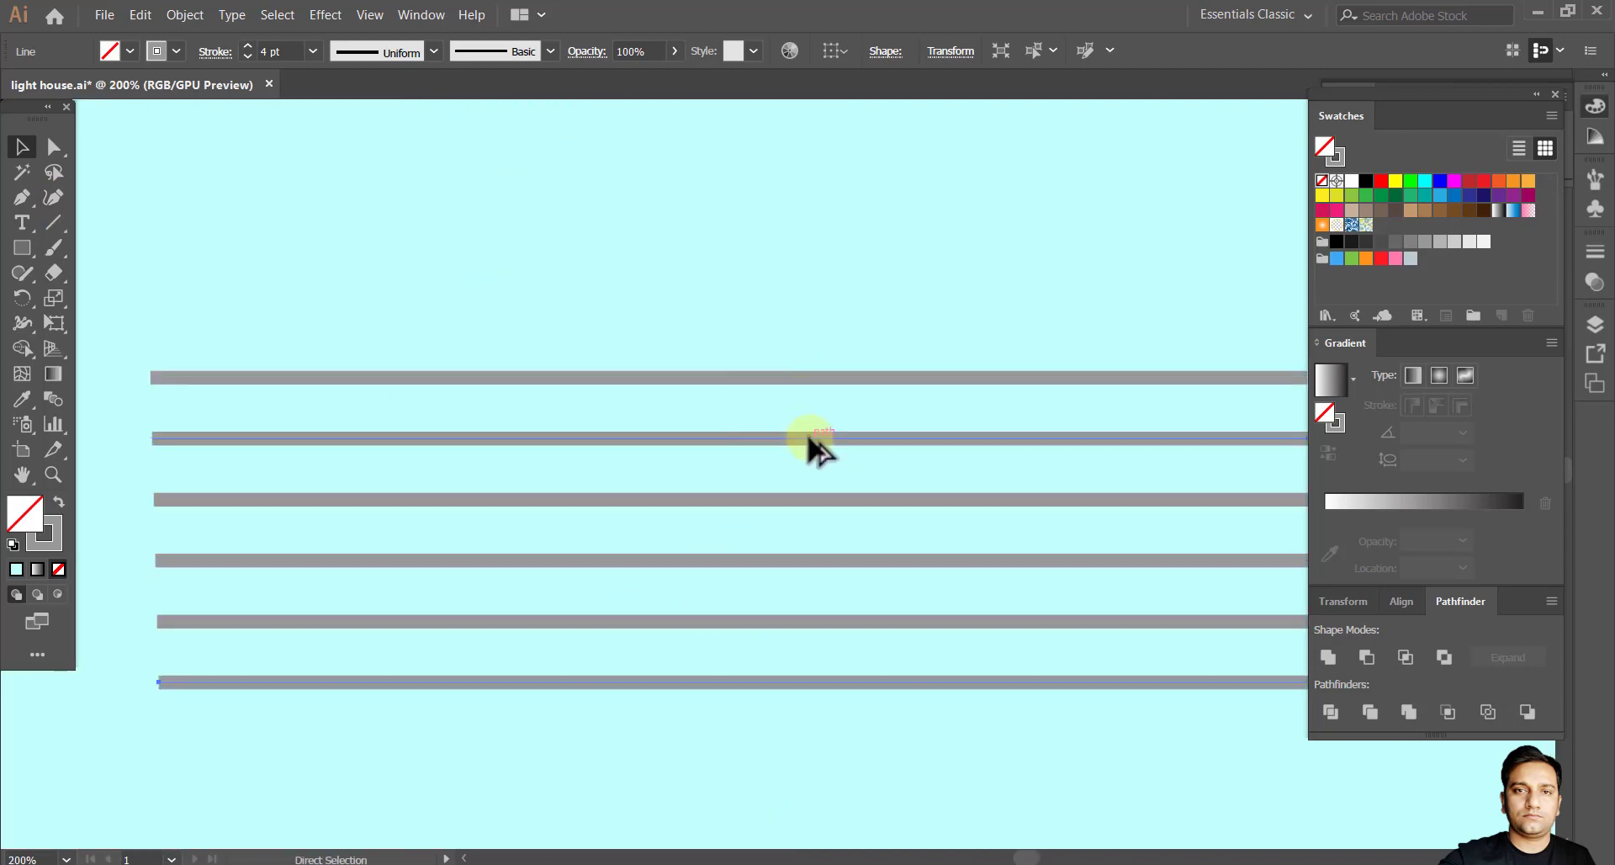
pyautogui.hotkey('ctrl', 'd')
pyautogui.hotkey('ctrl', 'd')
pyautogui.hotkey('ctrl', 'd')
pyautogui.hotkey('ctrl', 'd')
pyautogui.scroll(-4, 799, 449)
pyautogui.scroll(1, 807, 471)
pyautogui.hotkey('ctrl', 'd')
pyautogui.hotkey('ctrl', 'd')
pyautogui.hotkey('ctrl', 'd')
pyautogui.hotkey('ctrl', 'd')
pyautogui.hotkey('ctrl', 'd')
pyautogui.hotkey('ctrl', 'd')
pyautogui.hotkey('ctrl', 'd')
pyautogui.hotkey('ctrl', 'd')
pyautogui.hotkey('ctrl', 'd')
pyautogui.hotkey('ctrl', 'd')
pyautogui.hotkey('ctrl', 'd')
pyautogui.hotkey('ctrl', 'd')
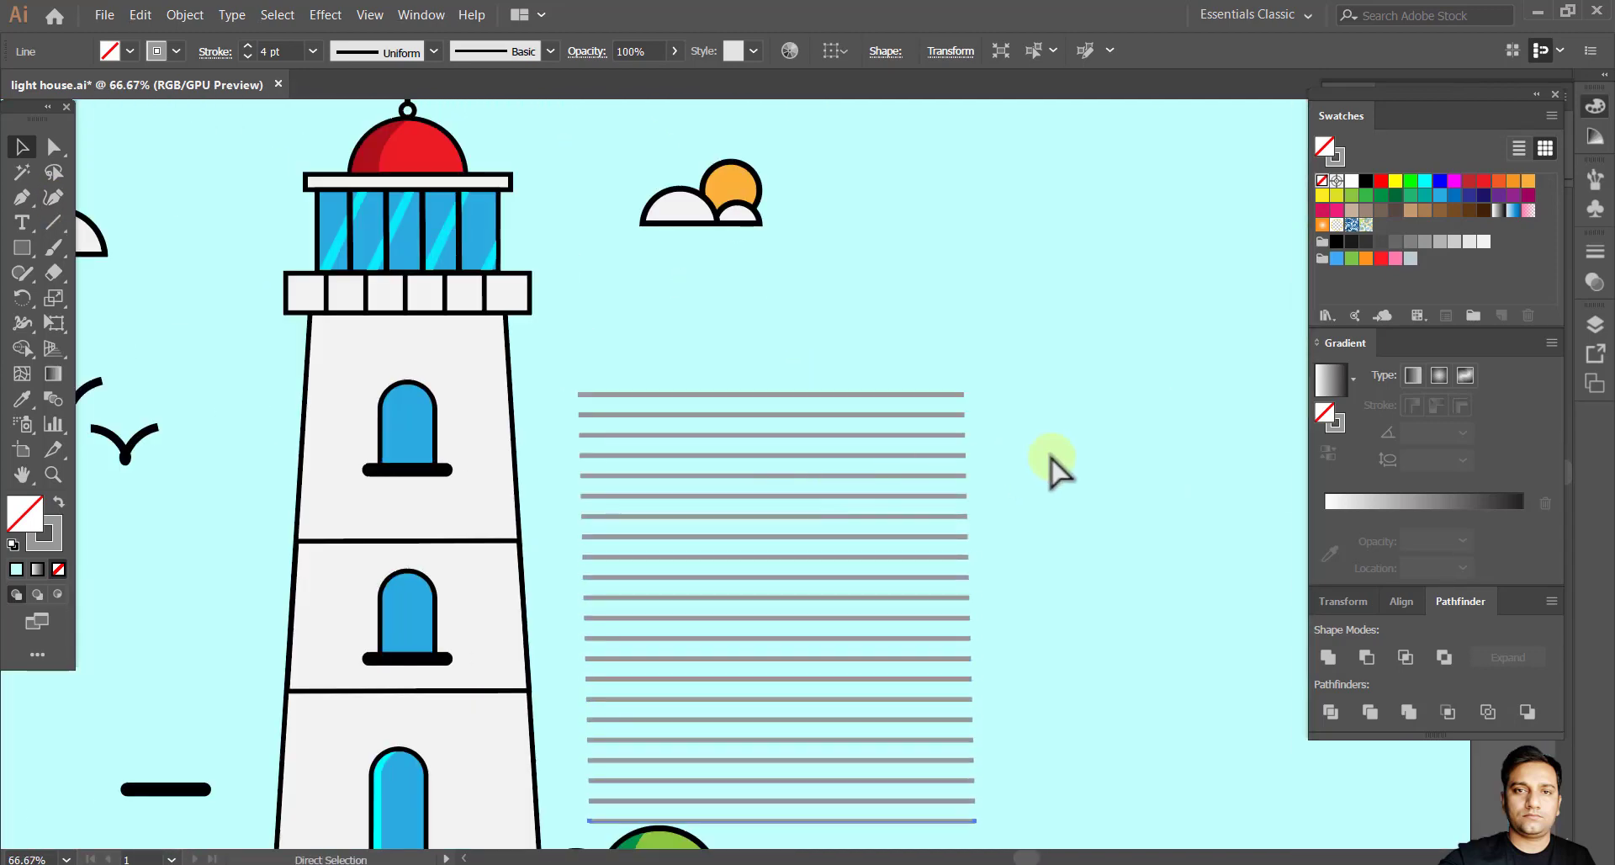
# Align all the stacked grey lines so that their ends form straight vertical edges.
pyautogui.moveTo(1051, 459); pyautogui.dragTo(1040, 339)
pyautogui.moveTo(979, 751); pyautogui.dragTo(937, 225)
pyautogui.moveTo(986, 246); pyautogui.dragTo(1001, 307)
pyautogui.click(1009, 304)
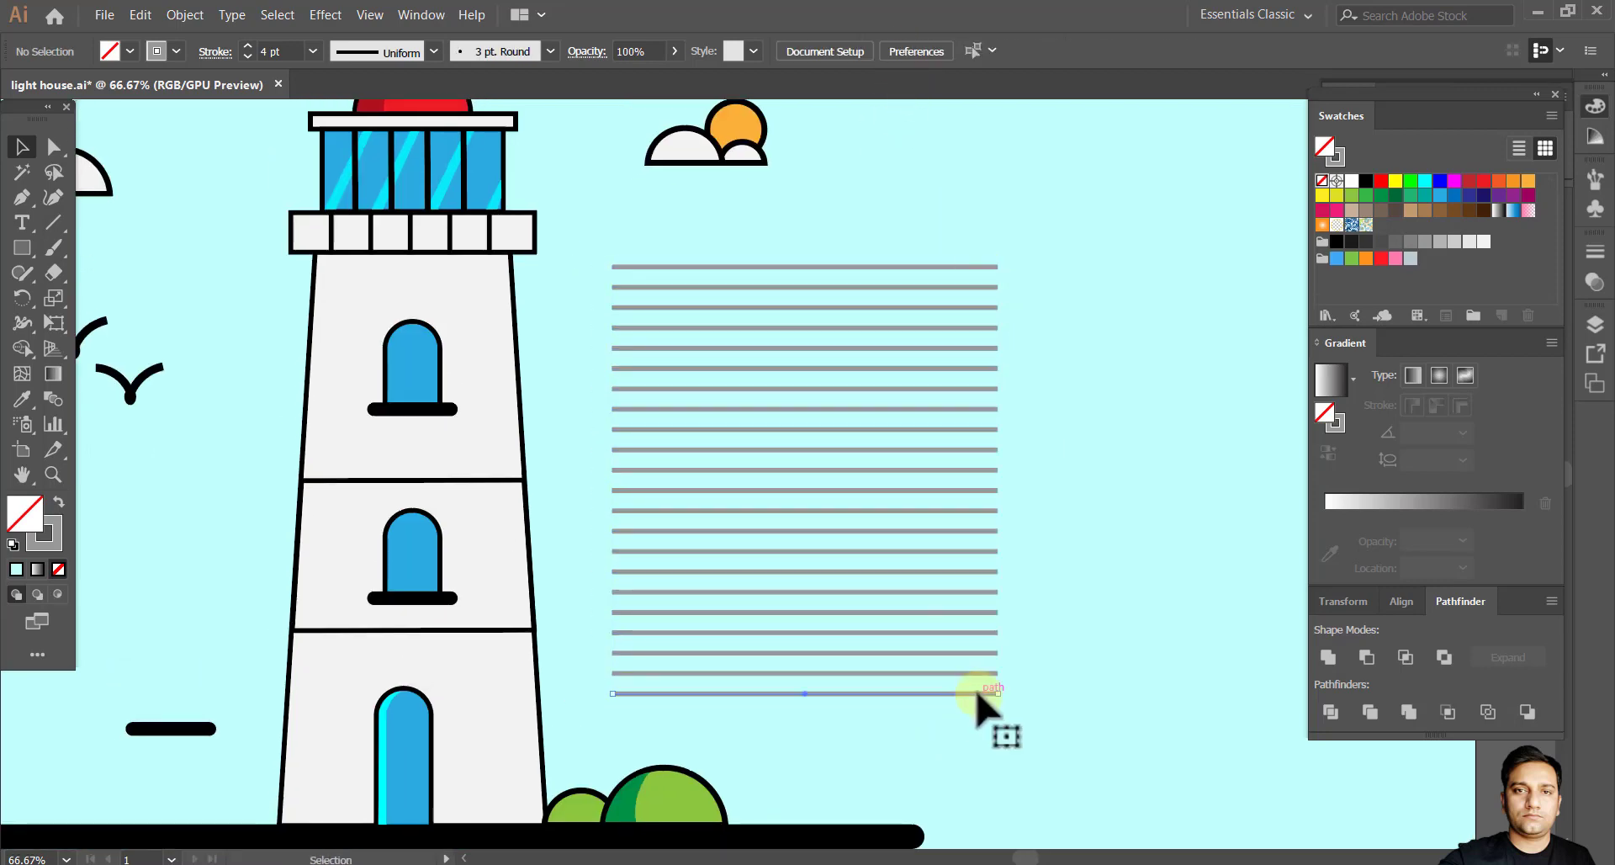
# Add one more copy of the lowest grey line just below the stack and undo the two surplus repeats.
pyautogui.scroll(3, 740, 711)
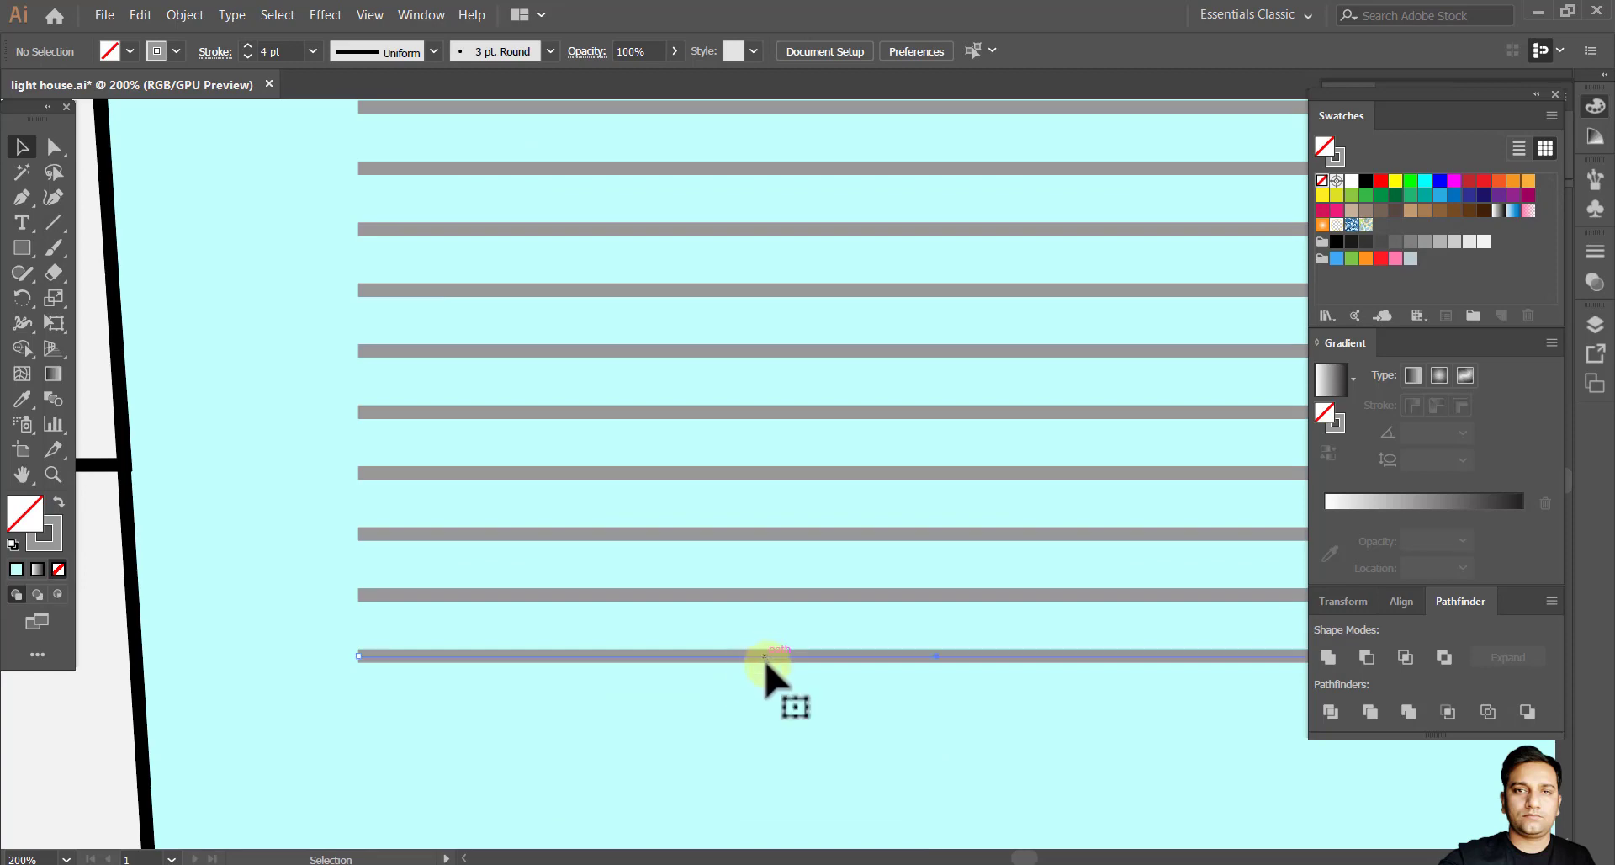
pyautogui.moveTo(766, 656); pyautogui.dragTo(767, 709)
pyautogui.hotkey('ctrl', 'd')
pyautogui.hotkey('ctrl', 'd')
pyautogui.scroll(-3, 812, 528)
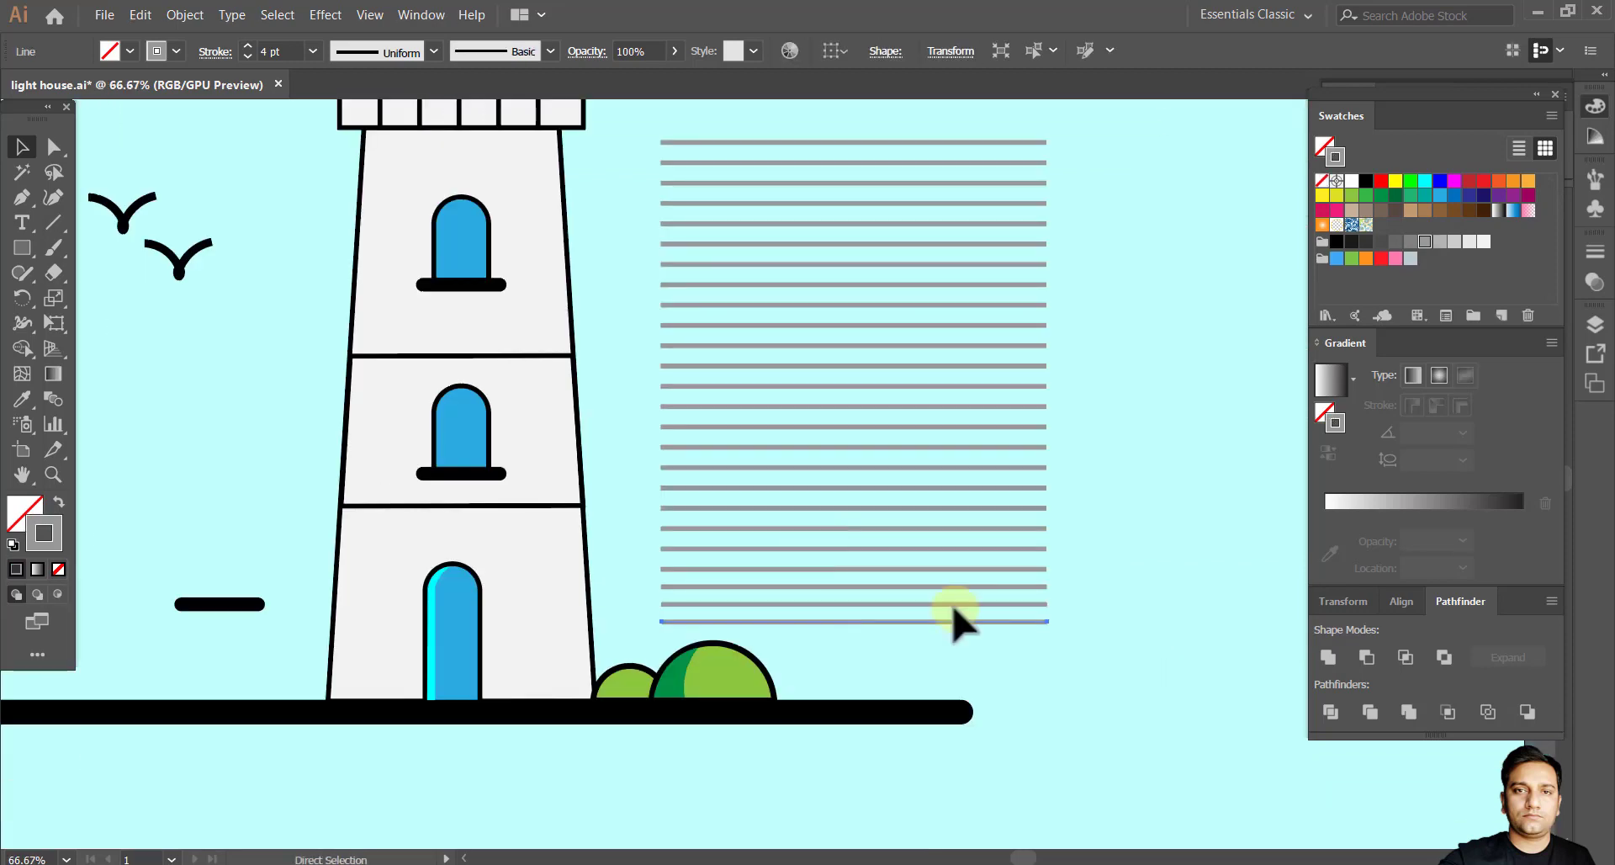
pyautogui.hotkey('ctrl', 'z')
pyautogui.hotkey('ctrl', 'z')
# Change the stroke of all the stacked lines to a lighter grey.
pyautogui.click(1077, 591)
pyautogui.moveTo(1009, 424); pyautogui.dragTo(984, 511)
pyautogui.moveTo(890, 202); pyautogui.dragTo(888, 202)
pyautogui.click(175, 51)
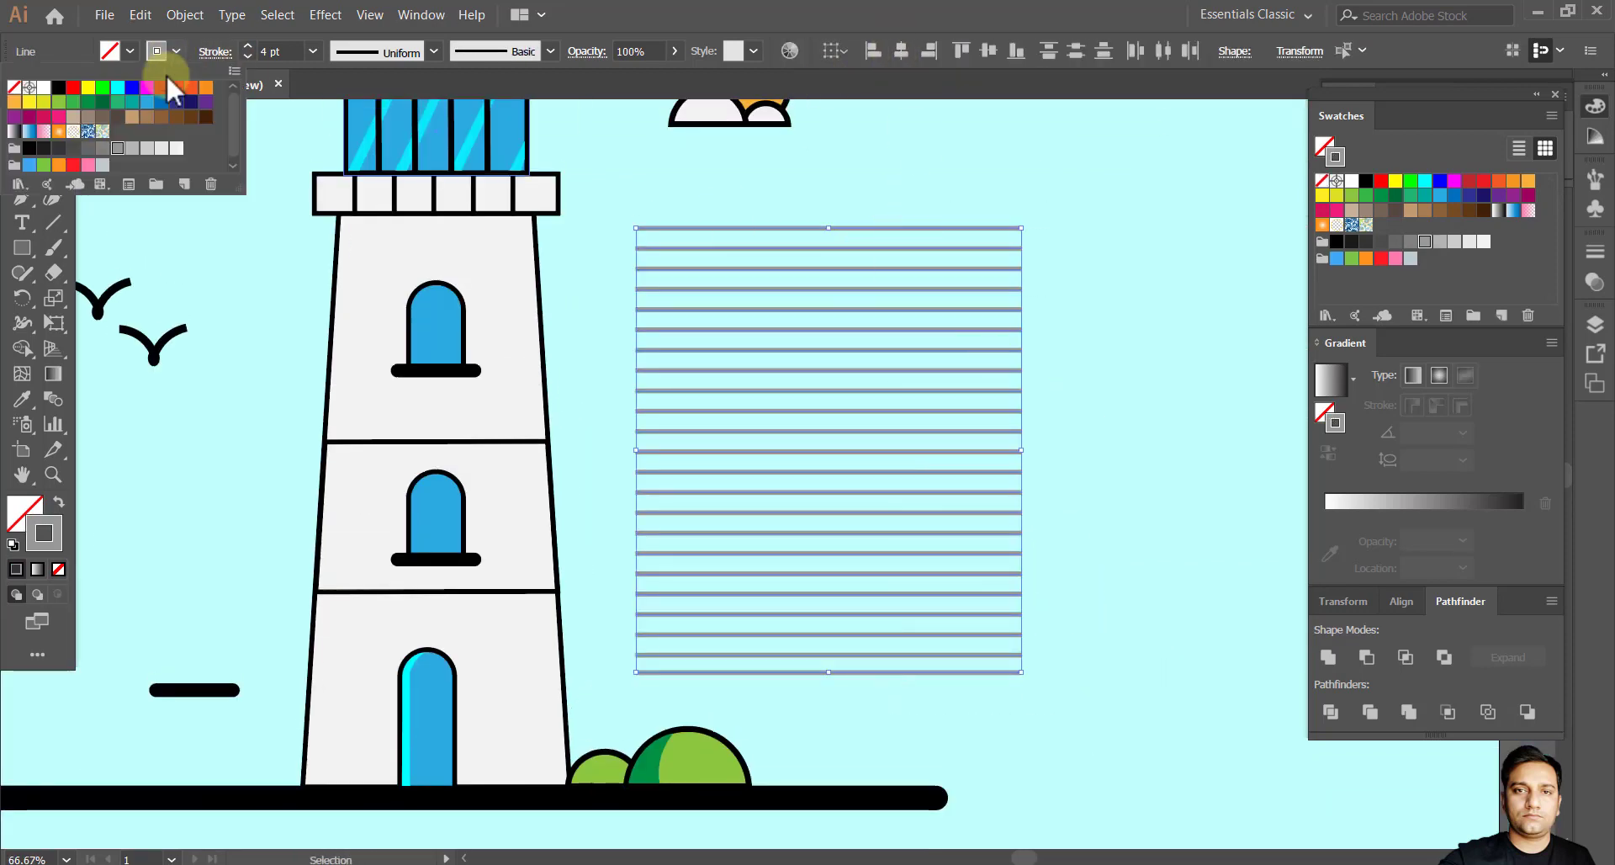
pyautogui.click(129, 149)
pyautogui.click(889, 442)
# Draw a short vertical line connecting the top two grey lines as a brick joint.
pyautogui.moveTo(919, 371); pyautogui.dragTo(876, 463)
pyautogui.hotkey('ctrl', '=')
pyautogui.hotkey('ctrl', '=')
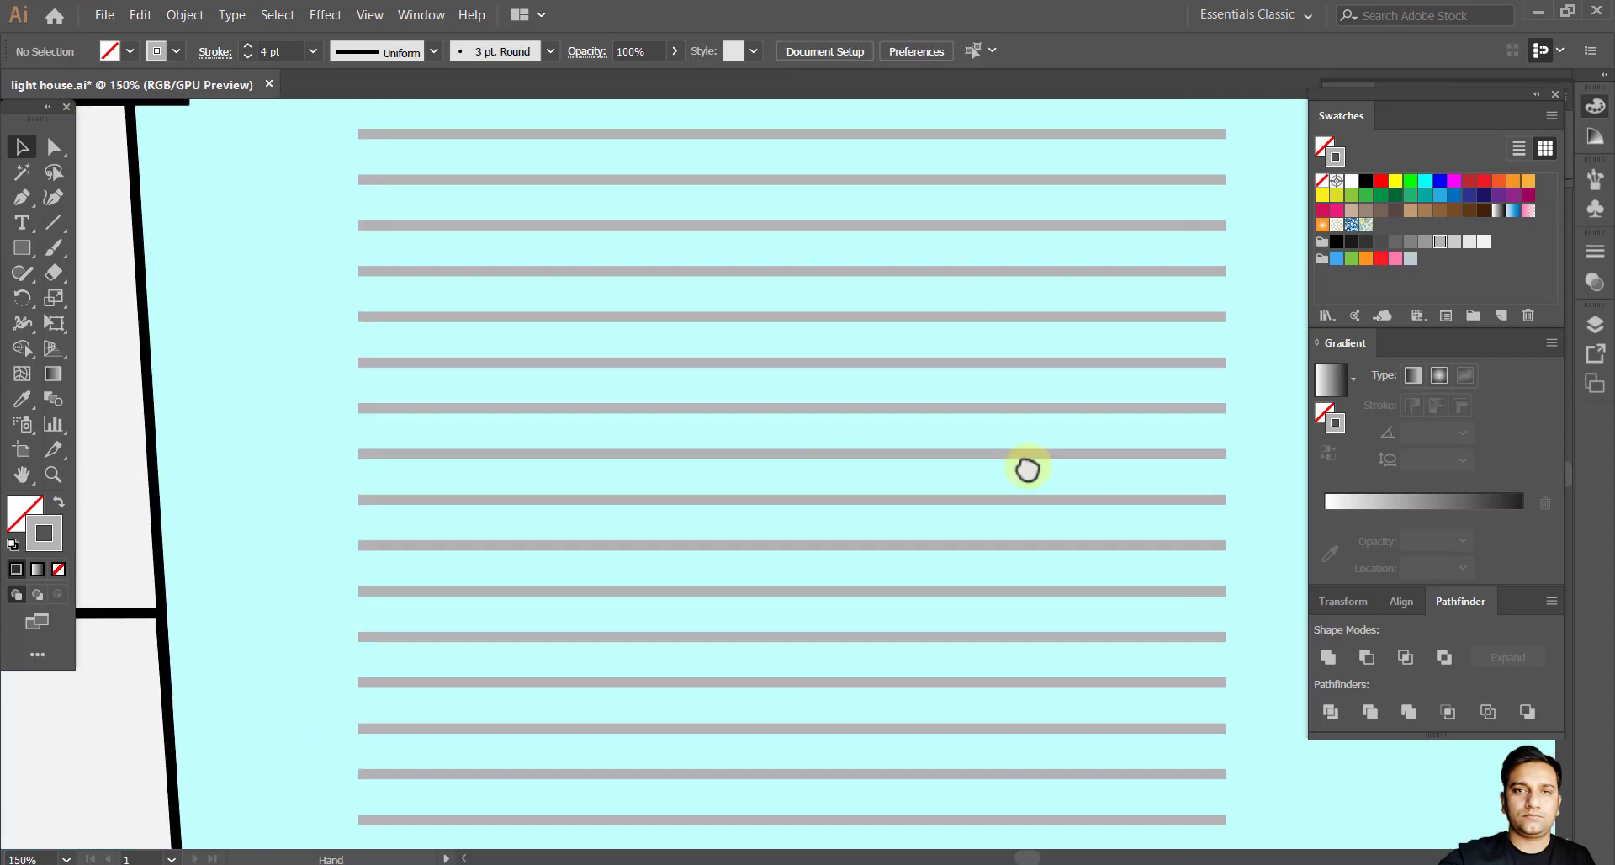
pyautogui.moveTo(1026, 469); pyautogui.dragTo(933, 435)
pyautogui.scroll(-2, 909, 388)
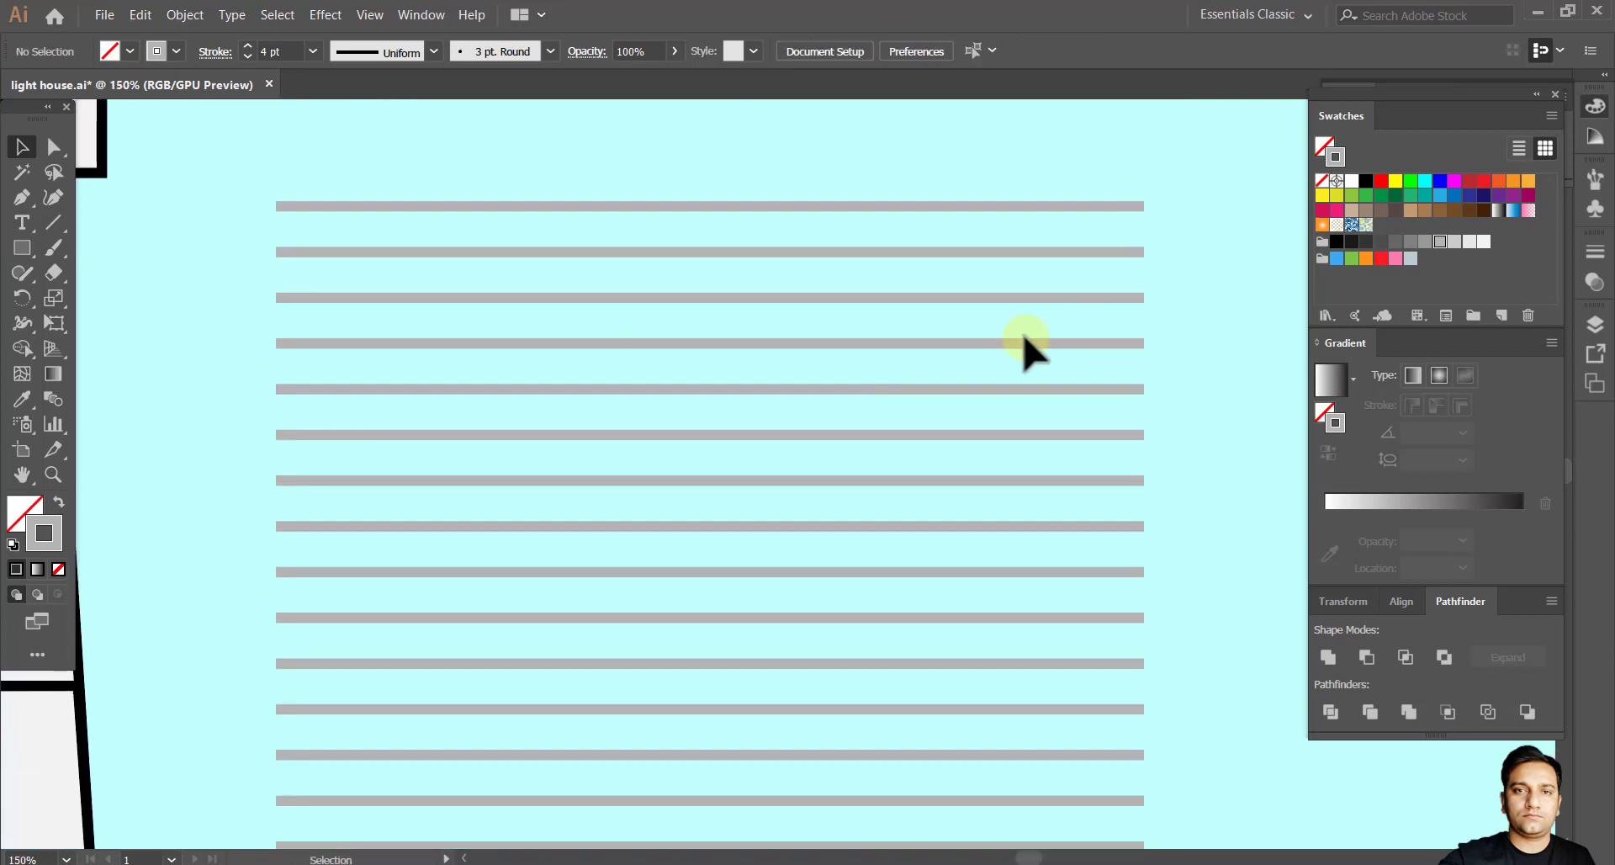
pyautogui.scroll(5, 328, 228)
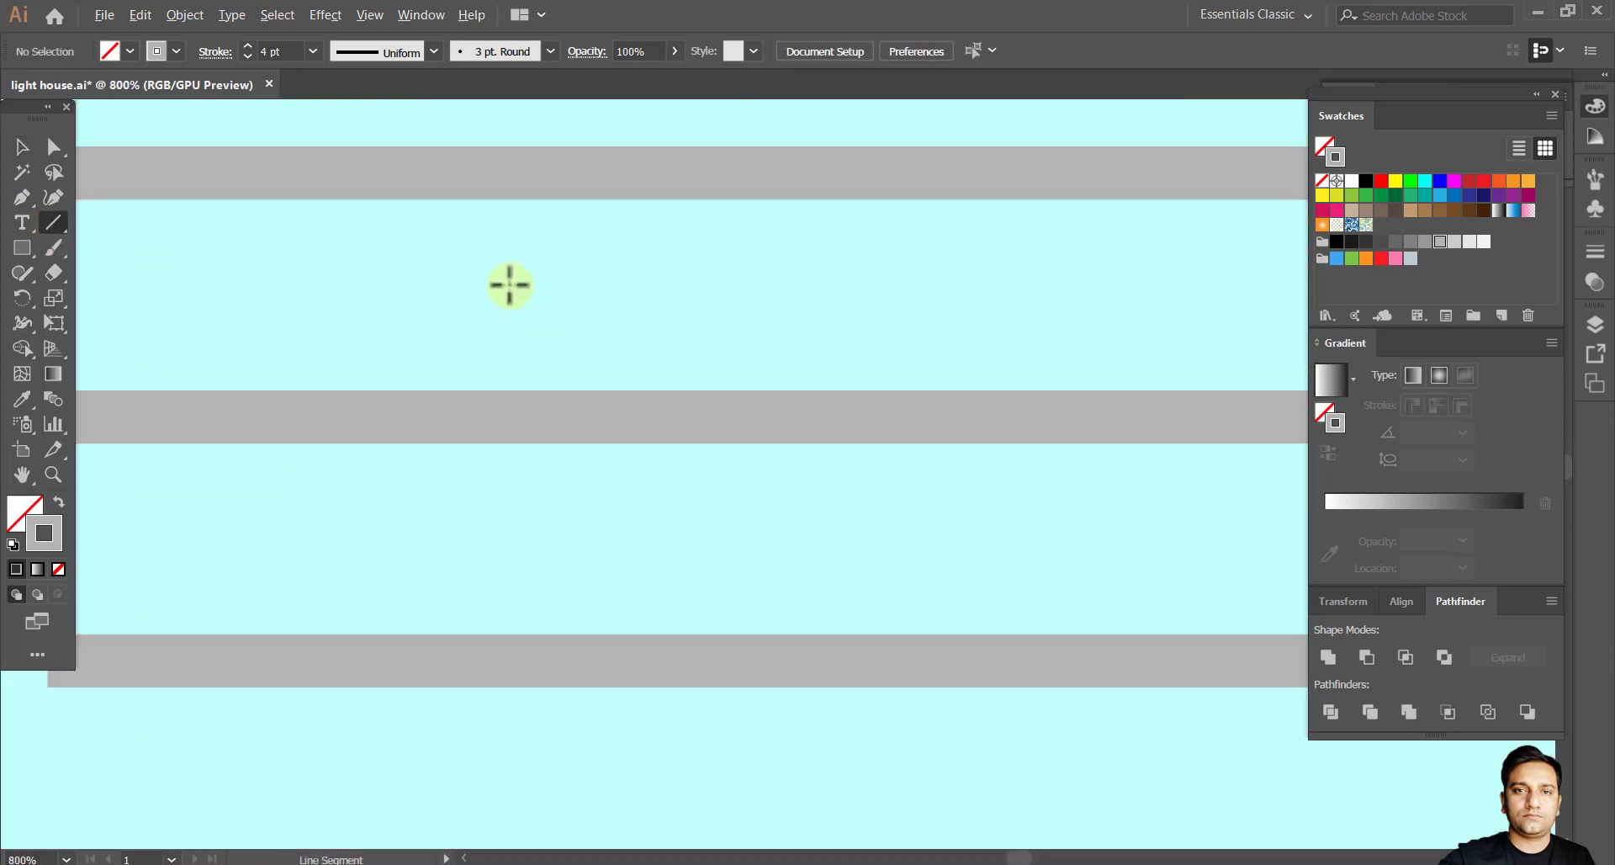
pyautogui.moveTo(512, 402); pyautogui.dragTo(513, 416)
pyautogui.scroll(-4, 392, 391)
pyautogui.scroll(1, 793, 319)
pyautogui.click(18, 151)
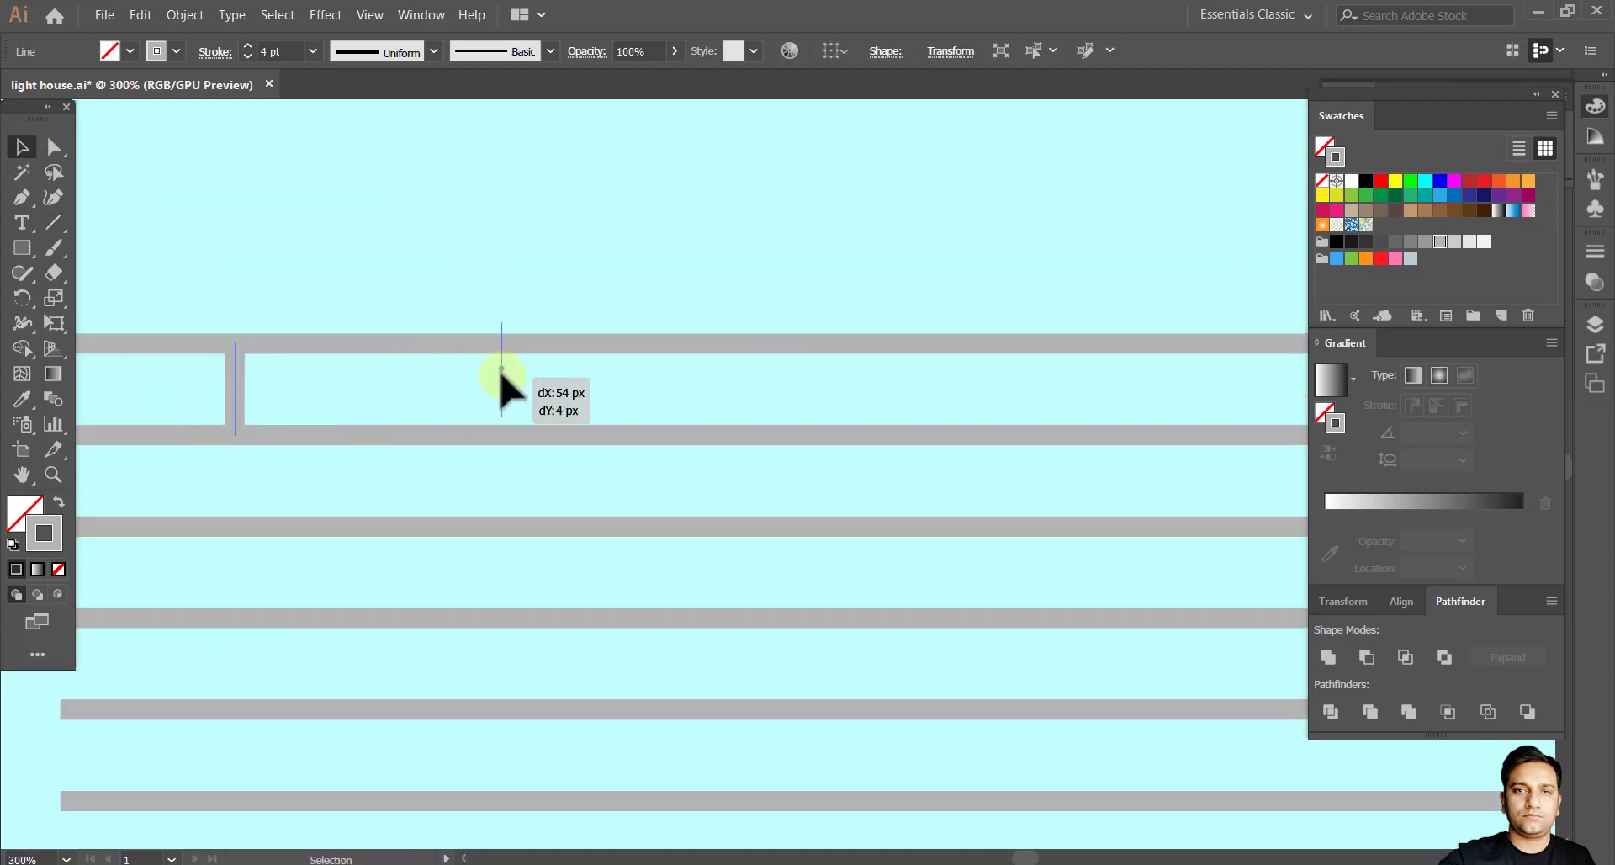
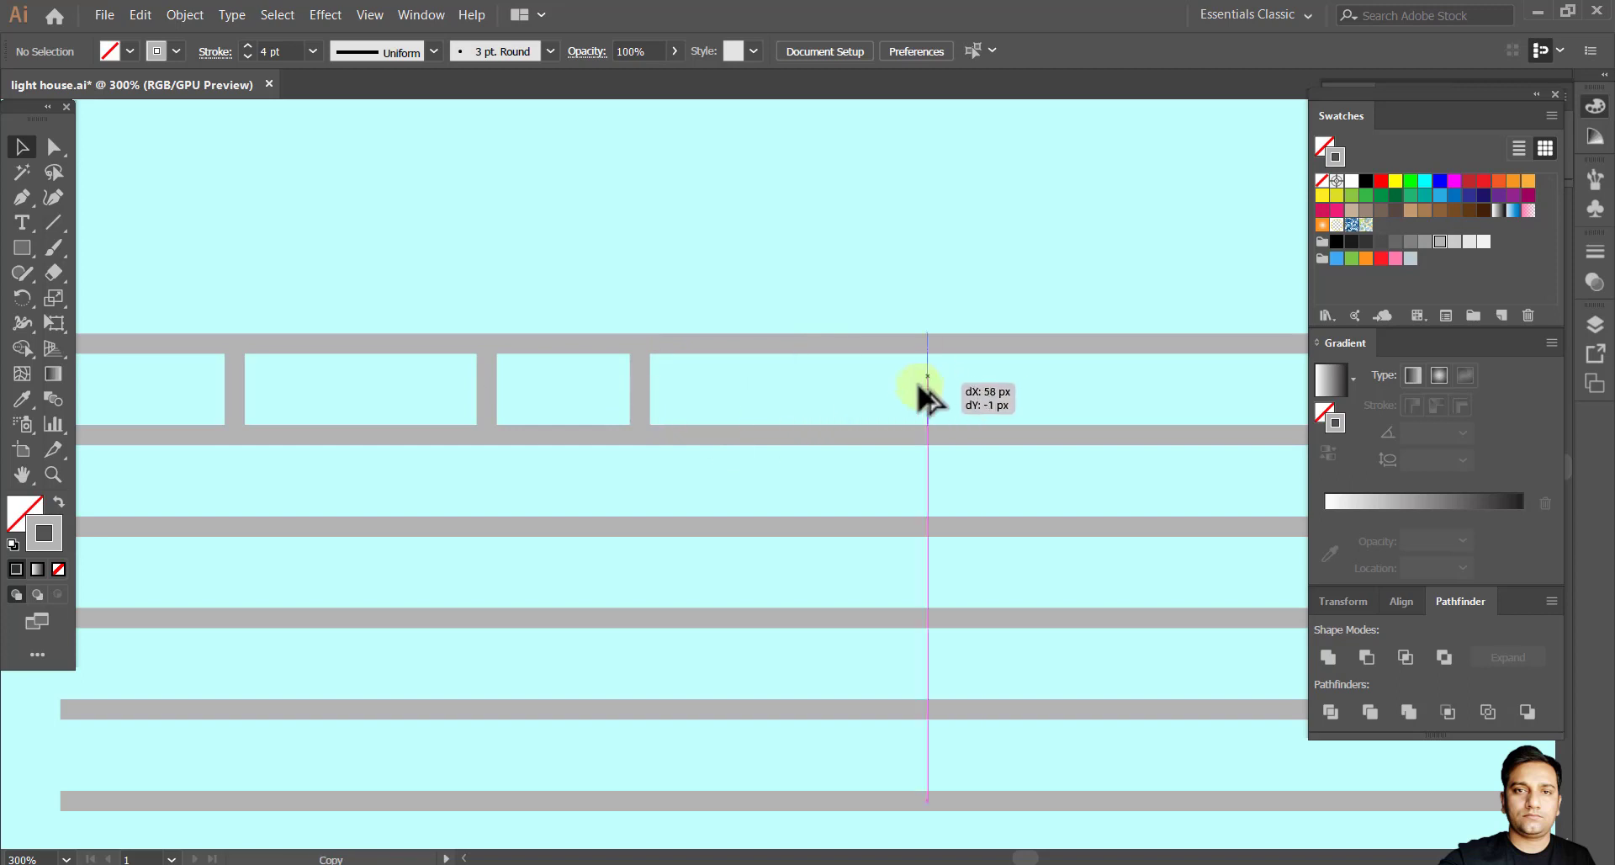
# Copy the vertical joint repeatedly along the top brick row at uneven spacing, up to the far ends of the lines.
pyautogui.moveTo(925, 395); pyautogui.dragTo(927, 395)
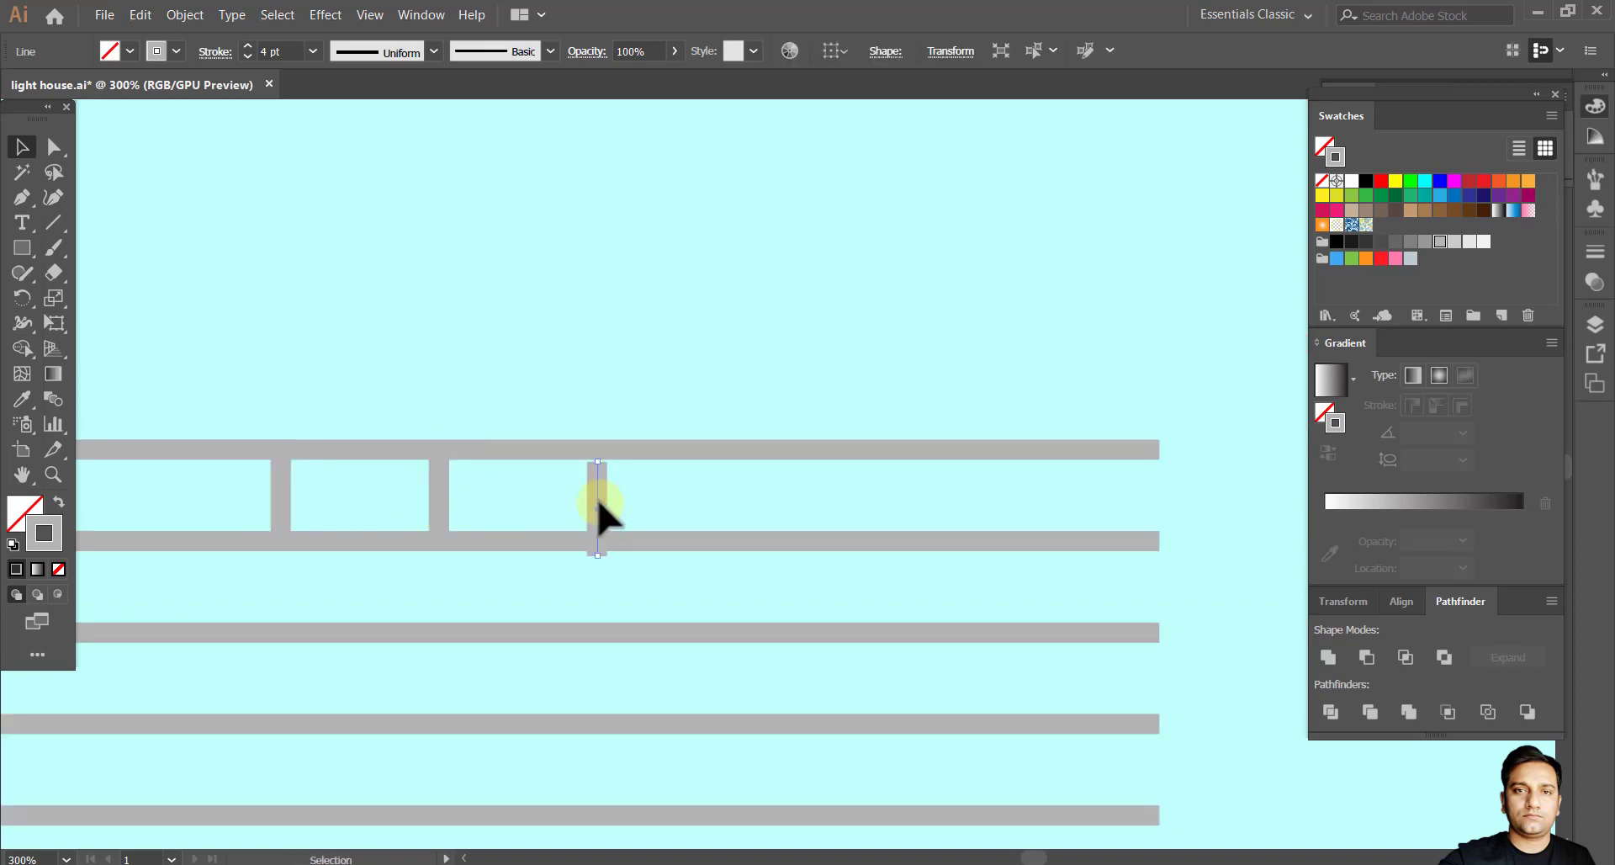
pyautogui.moveTo(890, 492); pyautogui.dragTo(1156, 491)
pyautogui.click(1253, 494)
pyautogui.moveTo(211, 513); pyautogui.dragTo(782, 518)
pyautogui.scroll(-3, 740, 523)
pyautogui.moveTo(795, 576); pyautogui.dragTo(465, 491)
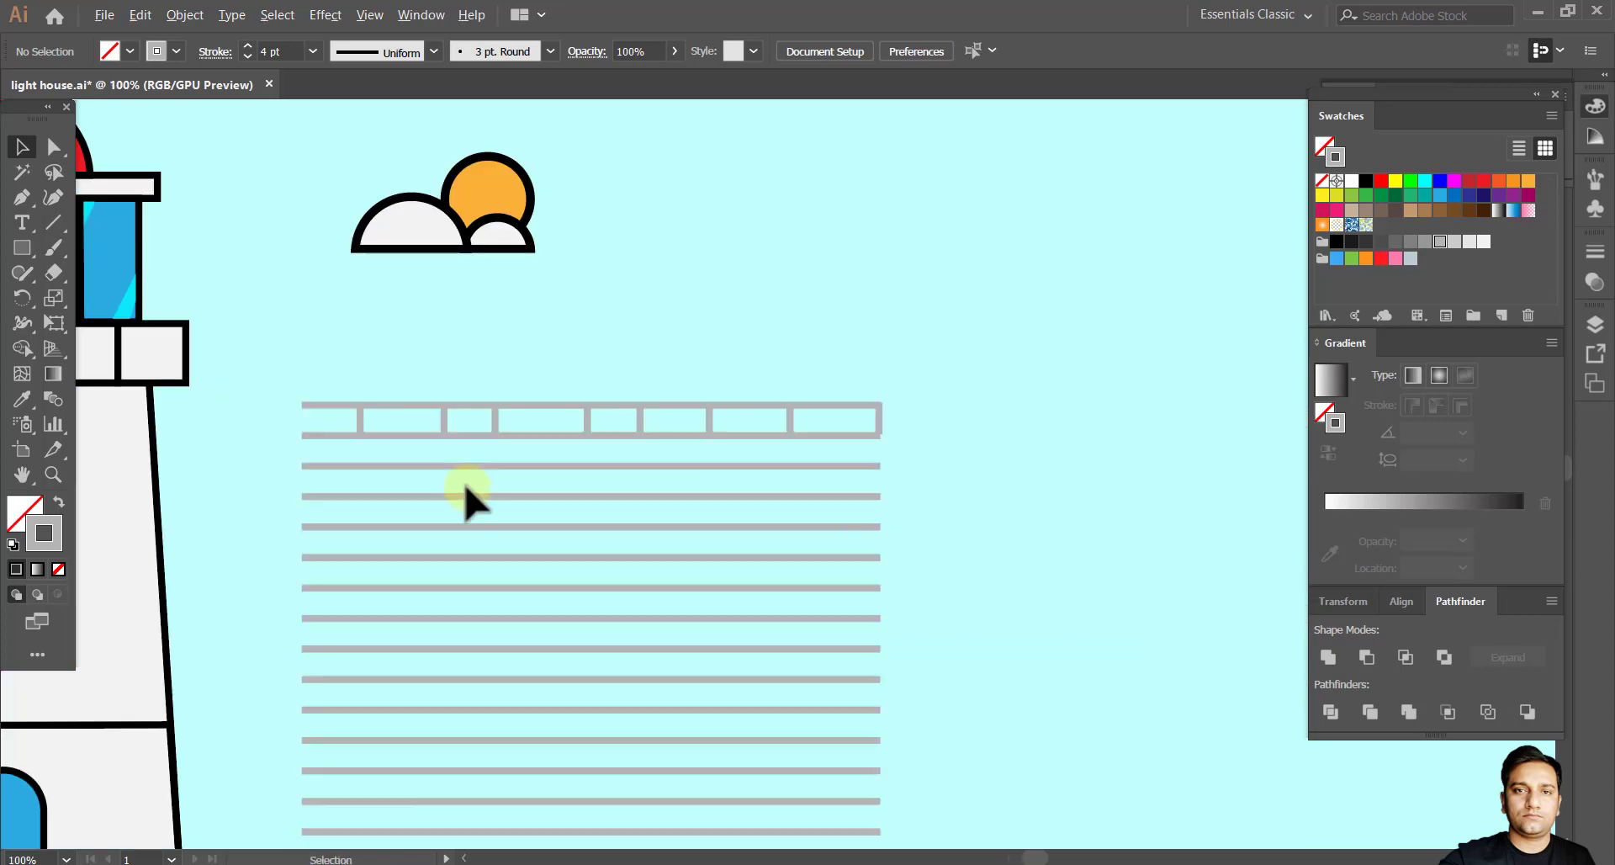
# Copy all the top-row joints down into the second row and shift the copies to the left.
pyautogui.scroll(1, 461, 490)
pyautogui.moveTo(898, 435); pyautogui.dragTo(939, 425)
pyautogui.moveTo(300, 377); pyautogui.dragTo(713, 345)
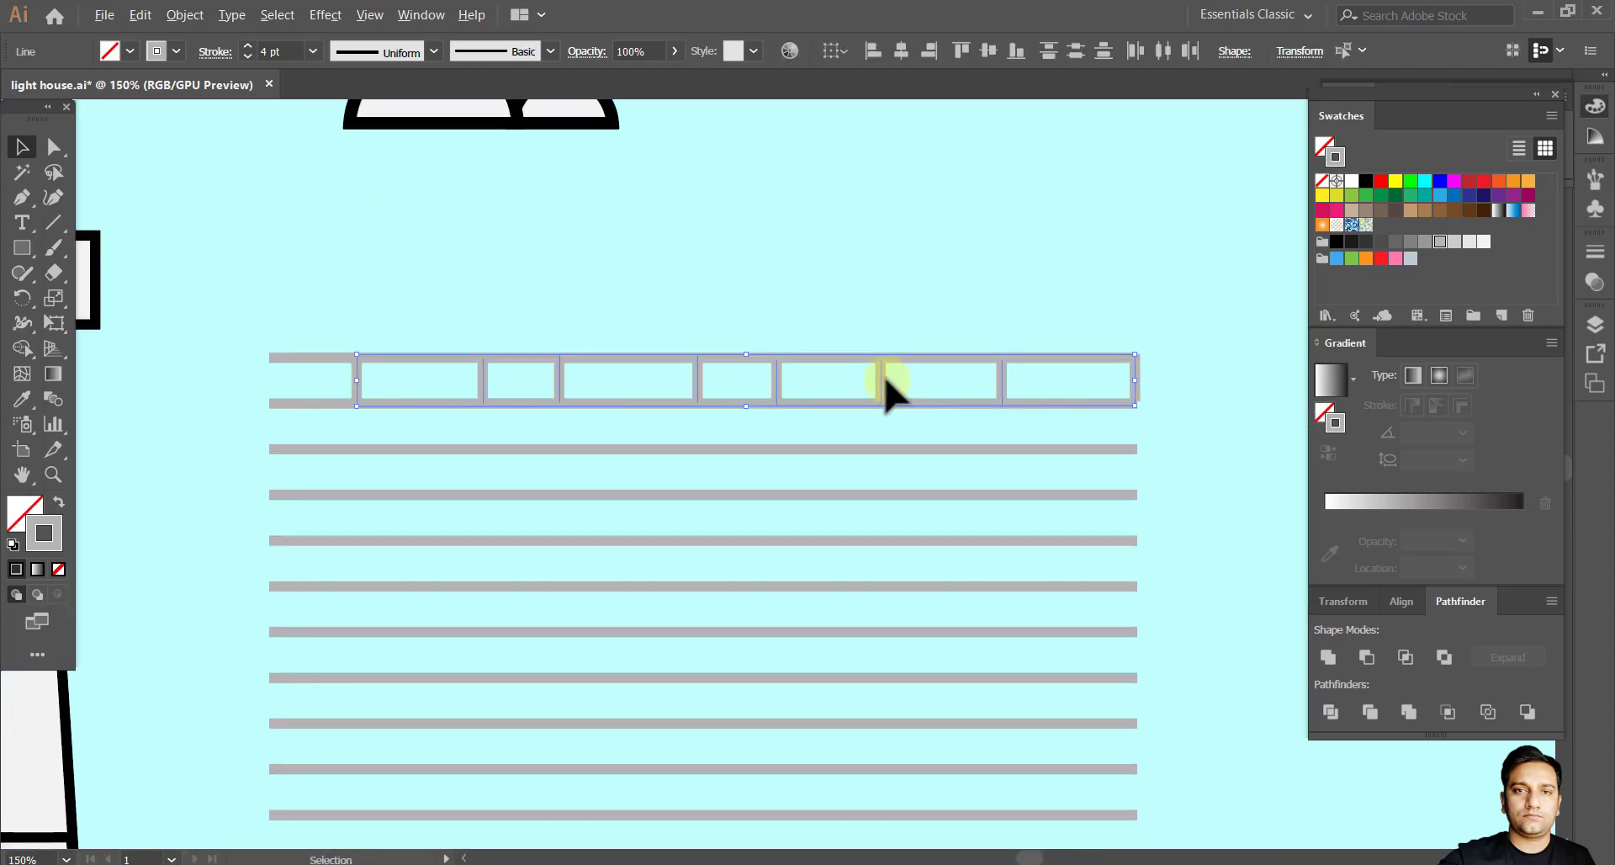
pyautogui.moveTo(881, 371); pyautogui.dragTo(897, 418)
pyautogui.scroll(3, 384, 436)
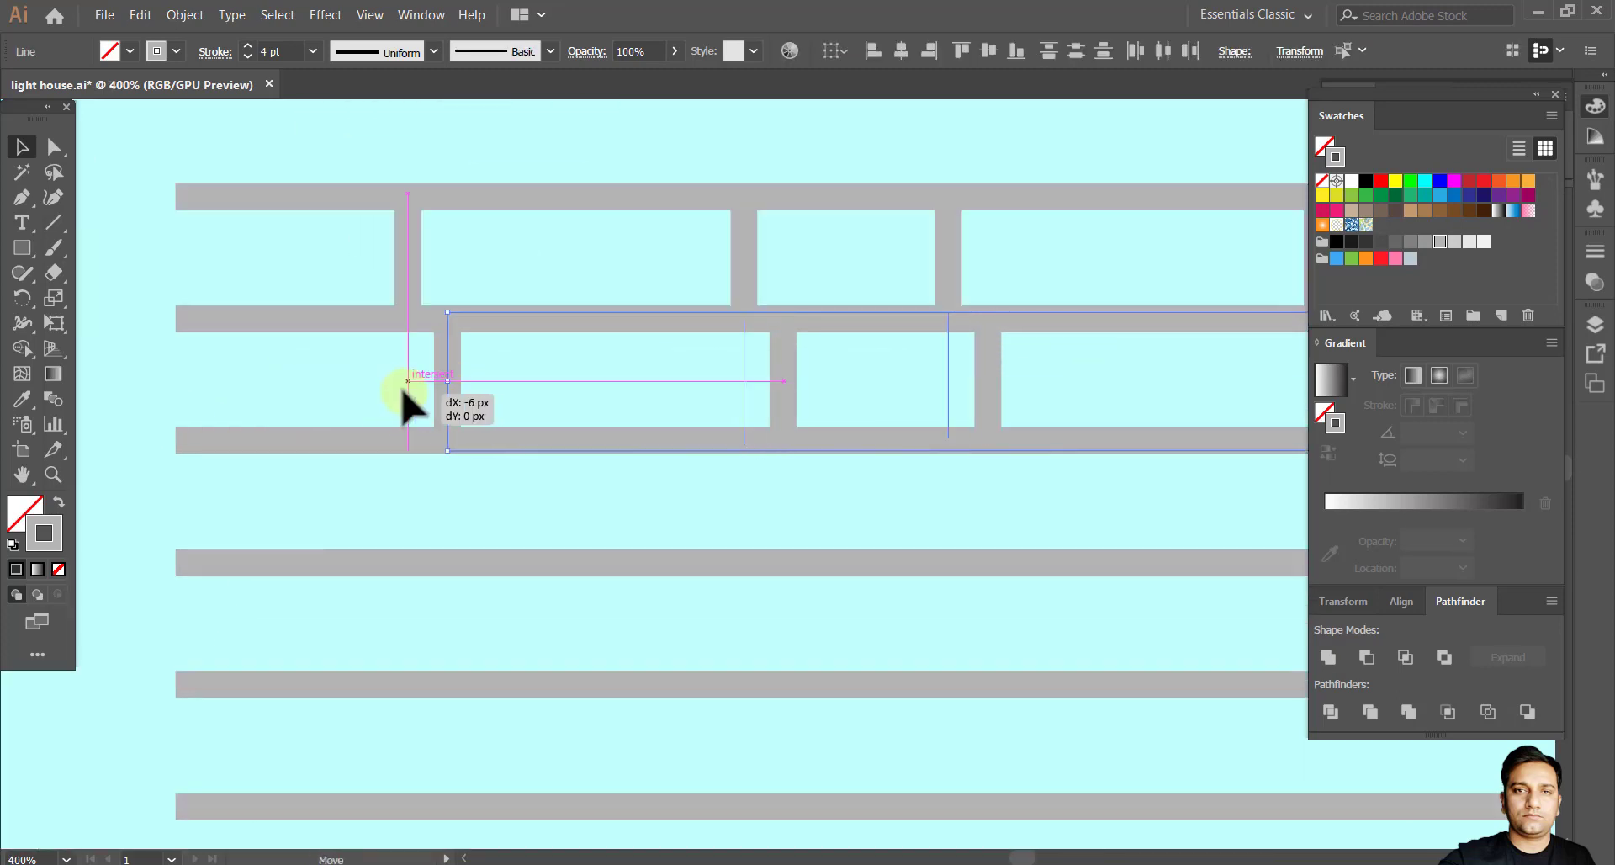
pyautogui.moveTo(405, 389); pyautogui.dragTo(195, 397)
pyautogui.scroll(-2, 780, 476)
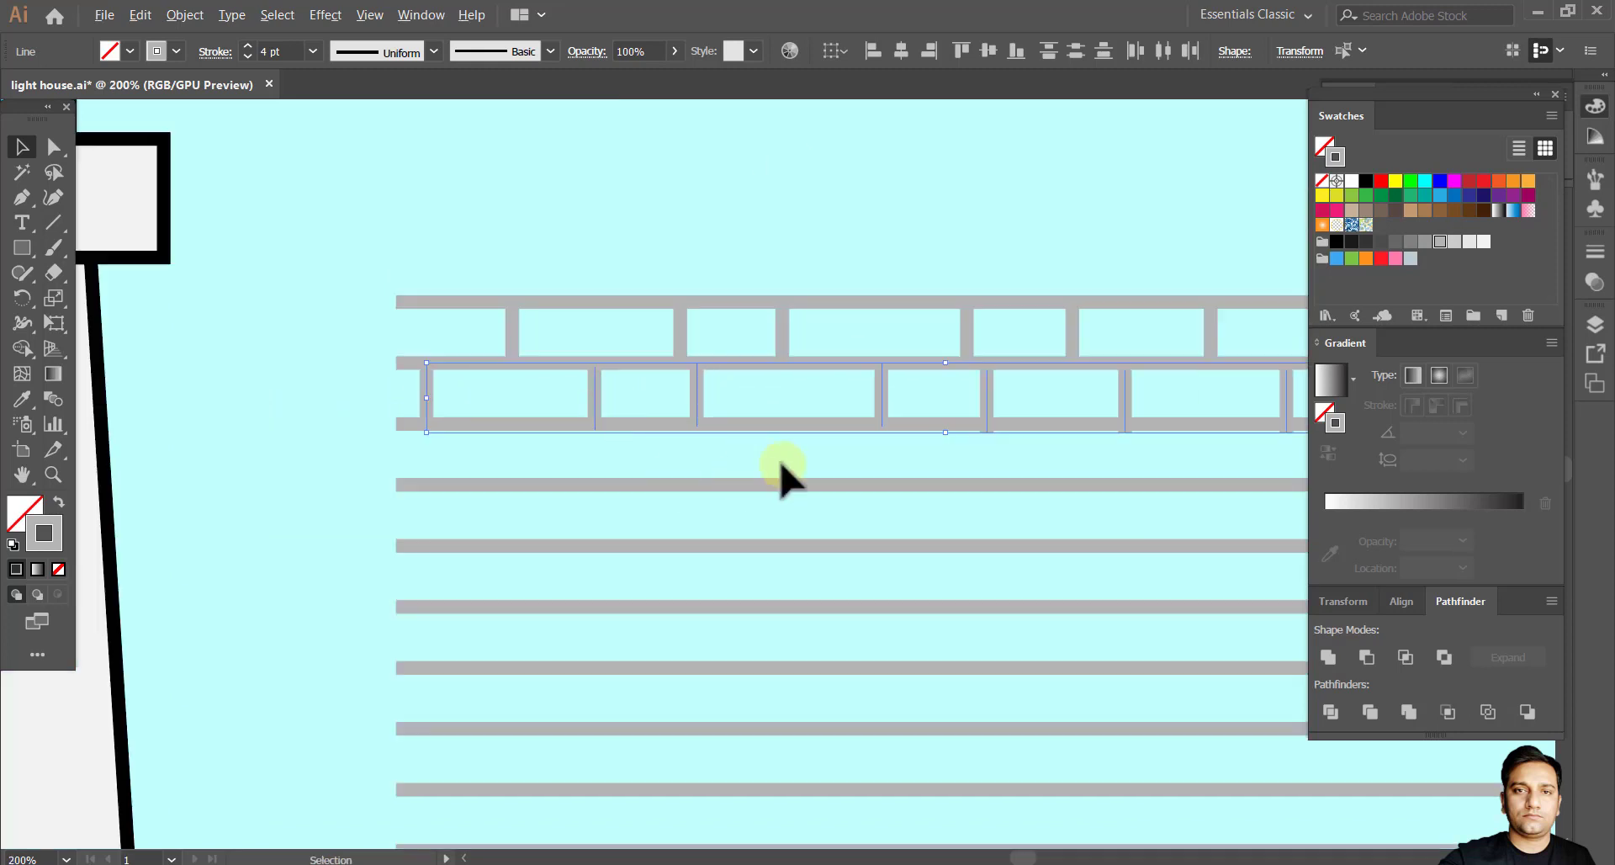
# Nudge the second-row joints to the right to adjust their stagger against the top row, then deselect them.
pyautogui.press('Right')
pyautogui.press('Right')
pyautogui.press('Right')
pyautogui.press('Right')
pyautogui.press('Right')
pyautogui.press('Right')
pyautogui.press('Right')
pyautogui.press('Right')
pyautogui.click(739, 244)
# Fine-adjust individual second-row joints so that they fit between the horizontal lines.
pyautogui.scroll(3, 739, 292)
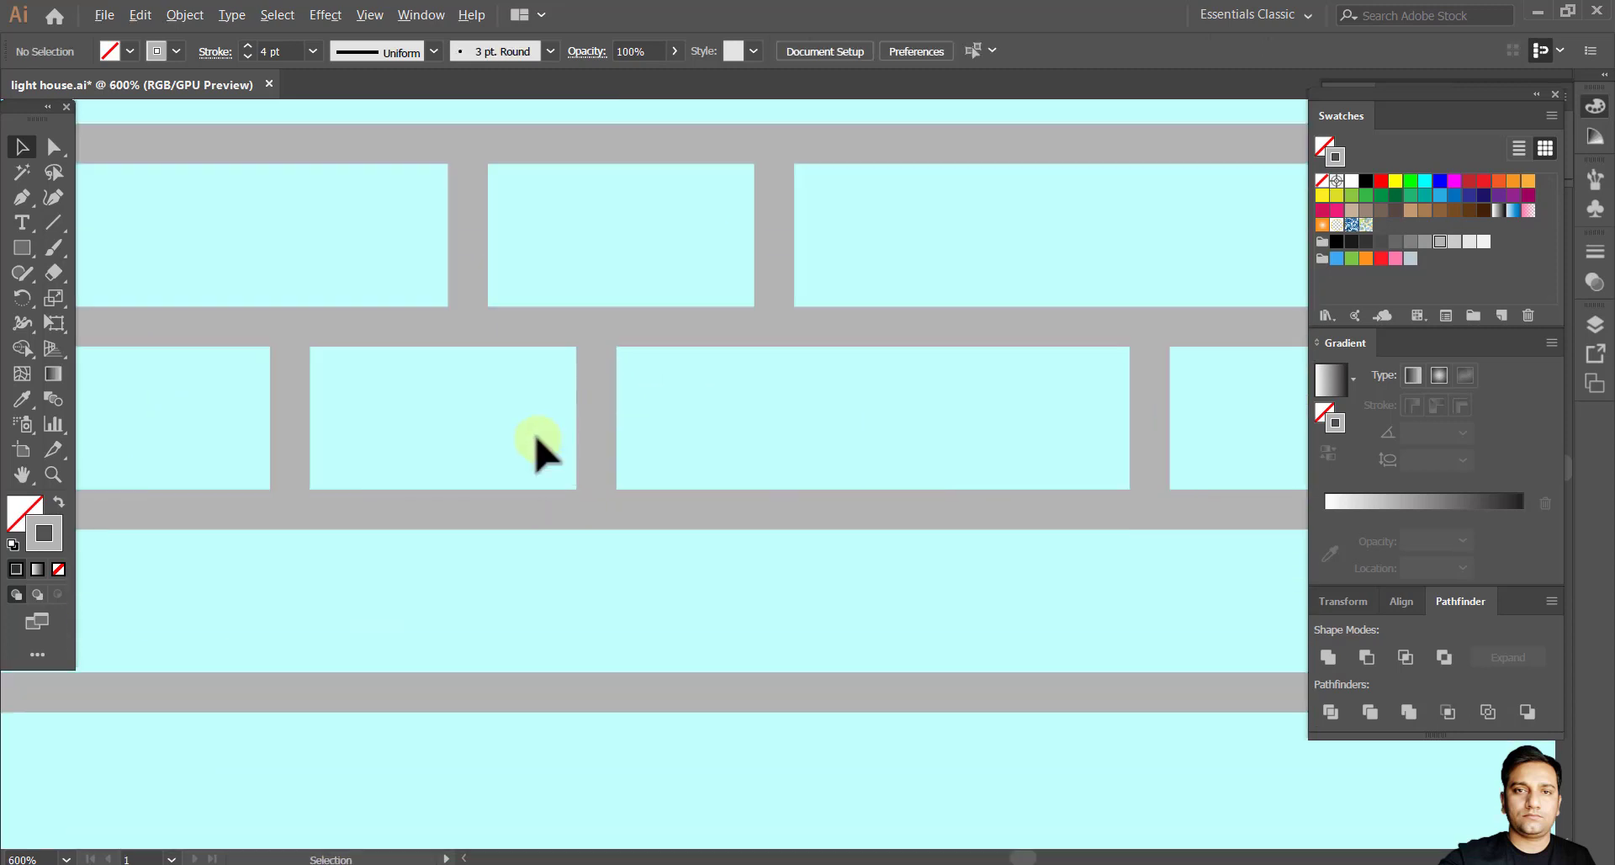
pyautogui.moveTo(788, 278); pyautogui.dragTo(663, 346)
pyautogui.moveTo(1085, 505); pyautogui.dragTo(885, 531)
pyautogui.click(731, 552)
pyautogui.press('Up')
pyautogui.moveTo(1051, 534); pyautogui.dragTo(724, 551)
pyautogui.click(823, 558)
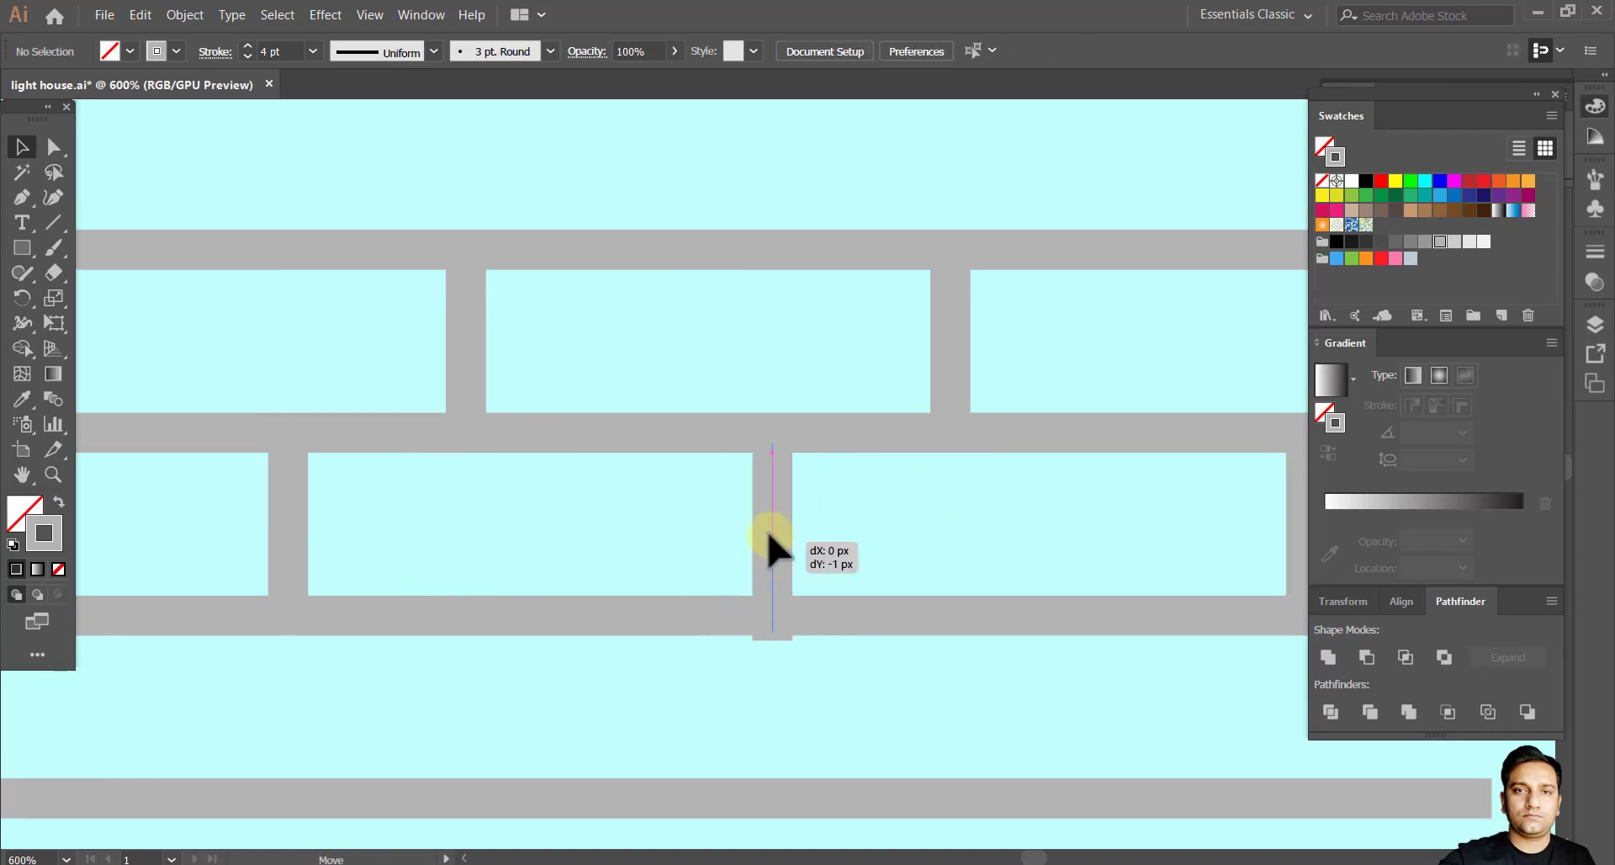
pyautogui.moveTo(773, 547); pyautogui.dragTo(772, 546)
# Move the last joint of the top row inward to fit within the right ends of the horizontal lines.
pyautogui.moveTo(1085, 530); pyautogui.dragTo(747, 559)
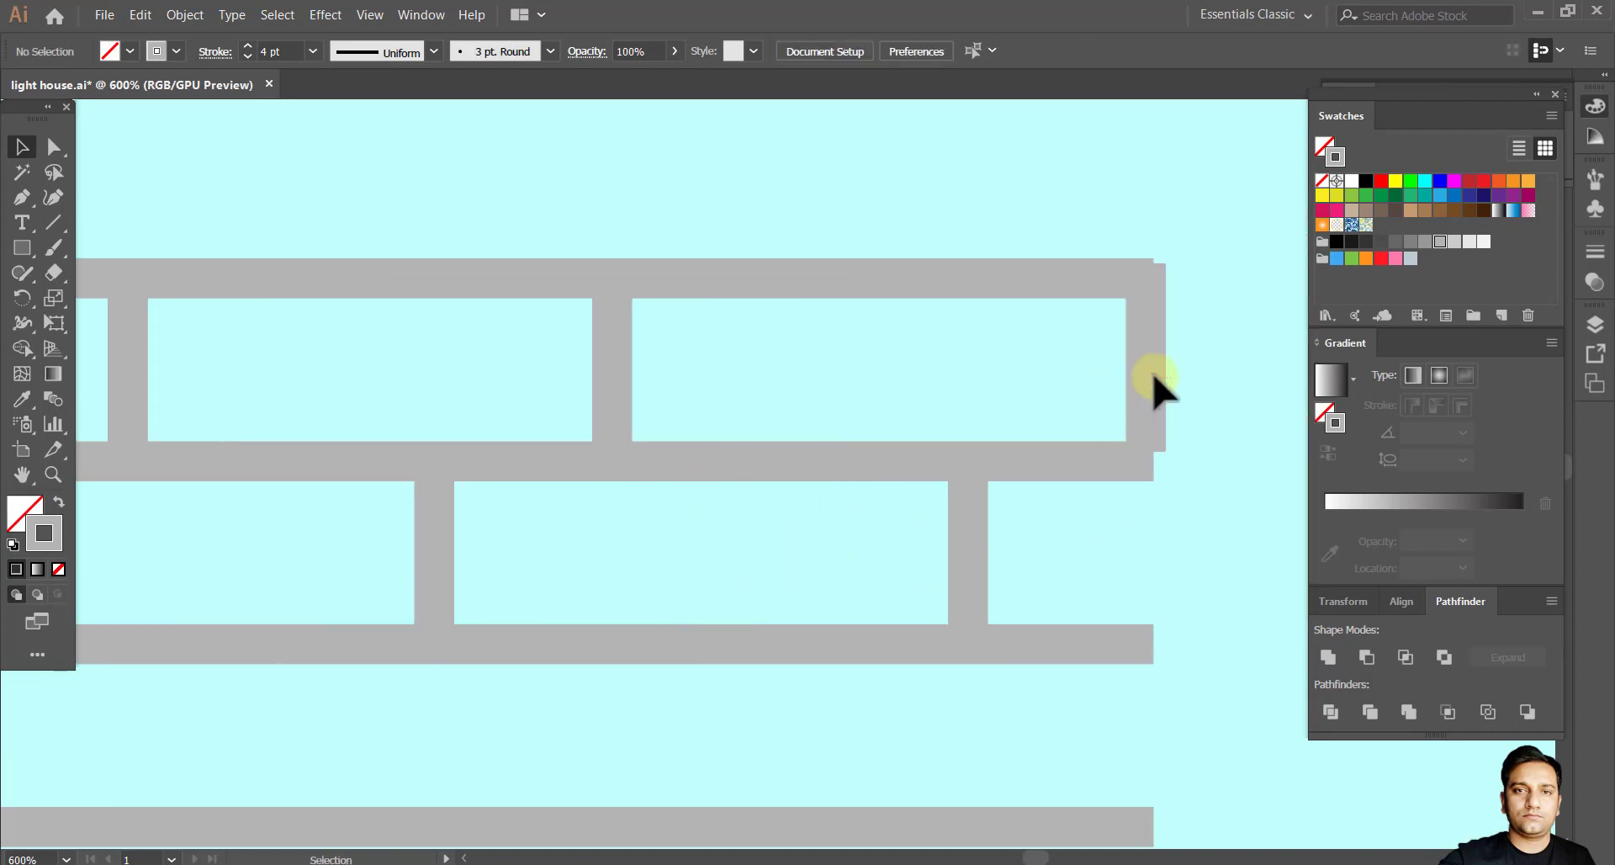
pyautogui.moveTo(1144, 371); pyautogui.dragTo(1126, 367)
pyautogui.click(1215, 494)
pyautogui.scroll(-5, 1215, 494)
pyautogui.scroll(1, 1061, 515)
pyautogui.moveTo(1063, 517); pyautogui.dragTo(984, 482)
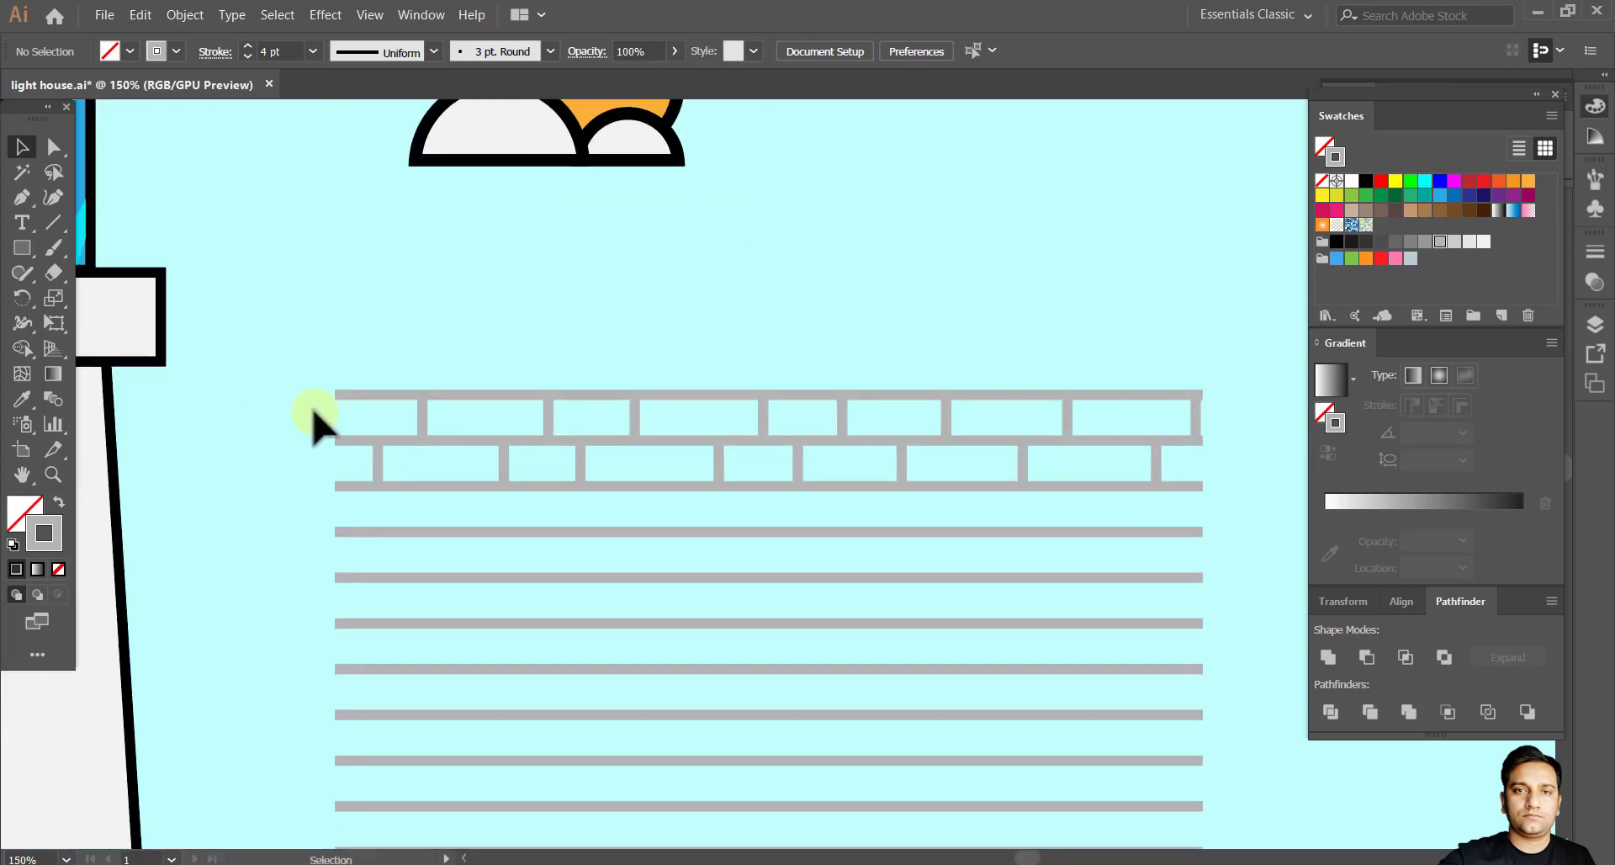
# Select all the top-row joints and copy them straight down into the third row.
pyautogui.rightClick(423, 421)
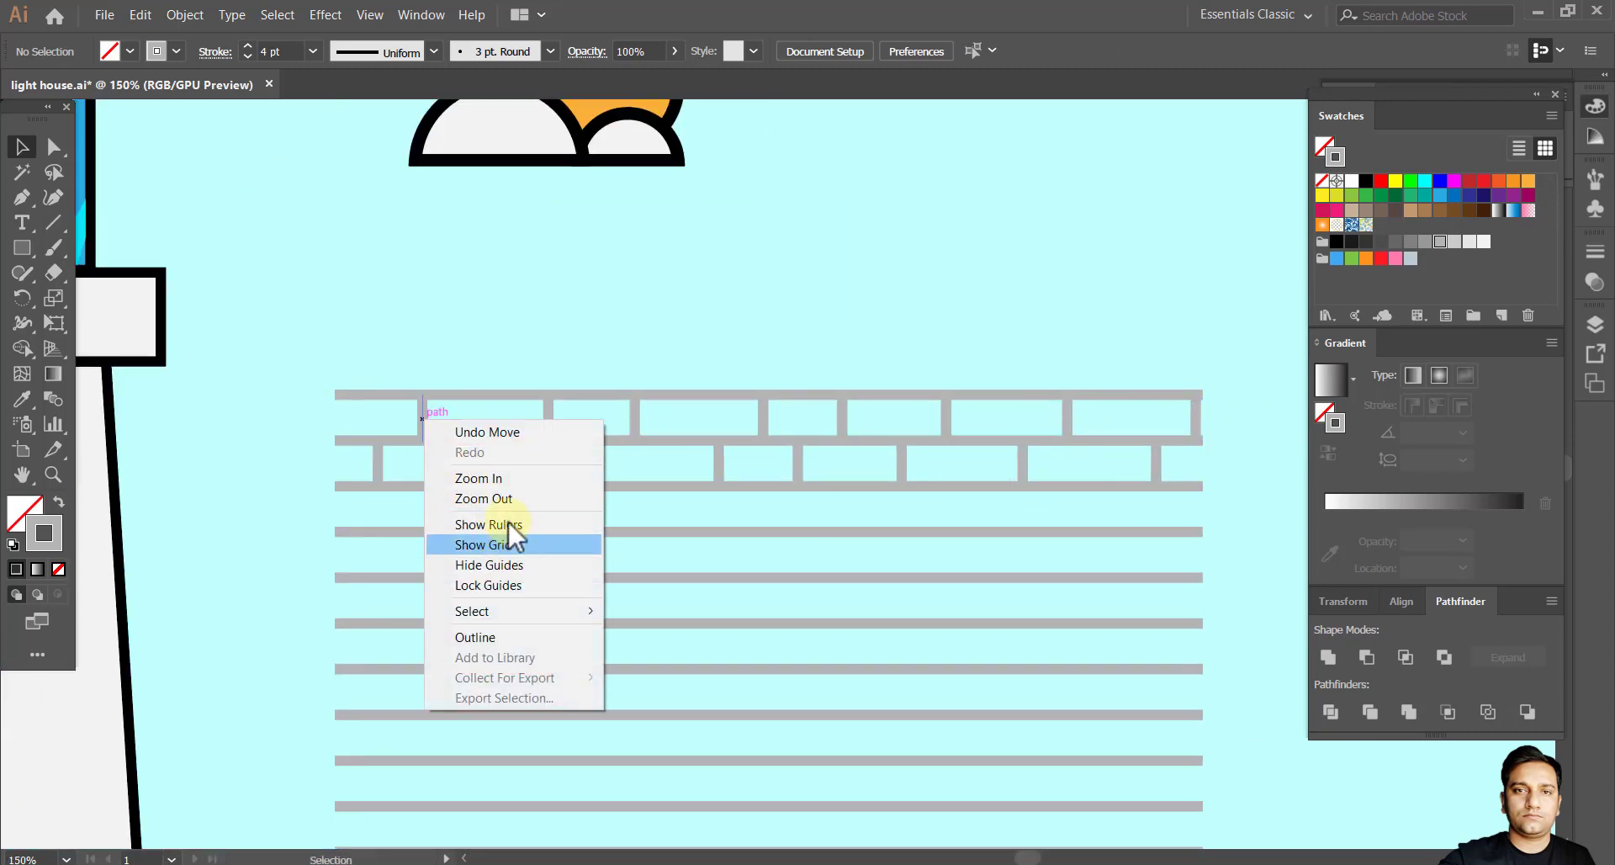
pyautogui.click(390, 412)
pyautogui.moveTo(1187, 416); pyautogui.dragTo(1187, 416)
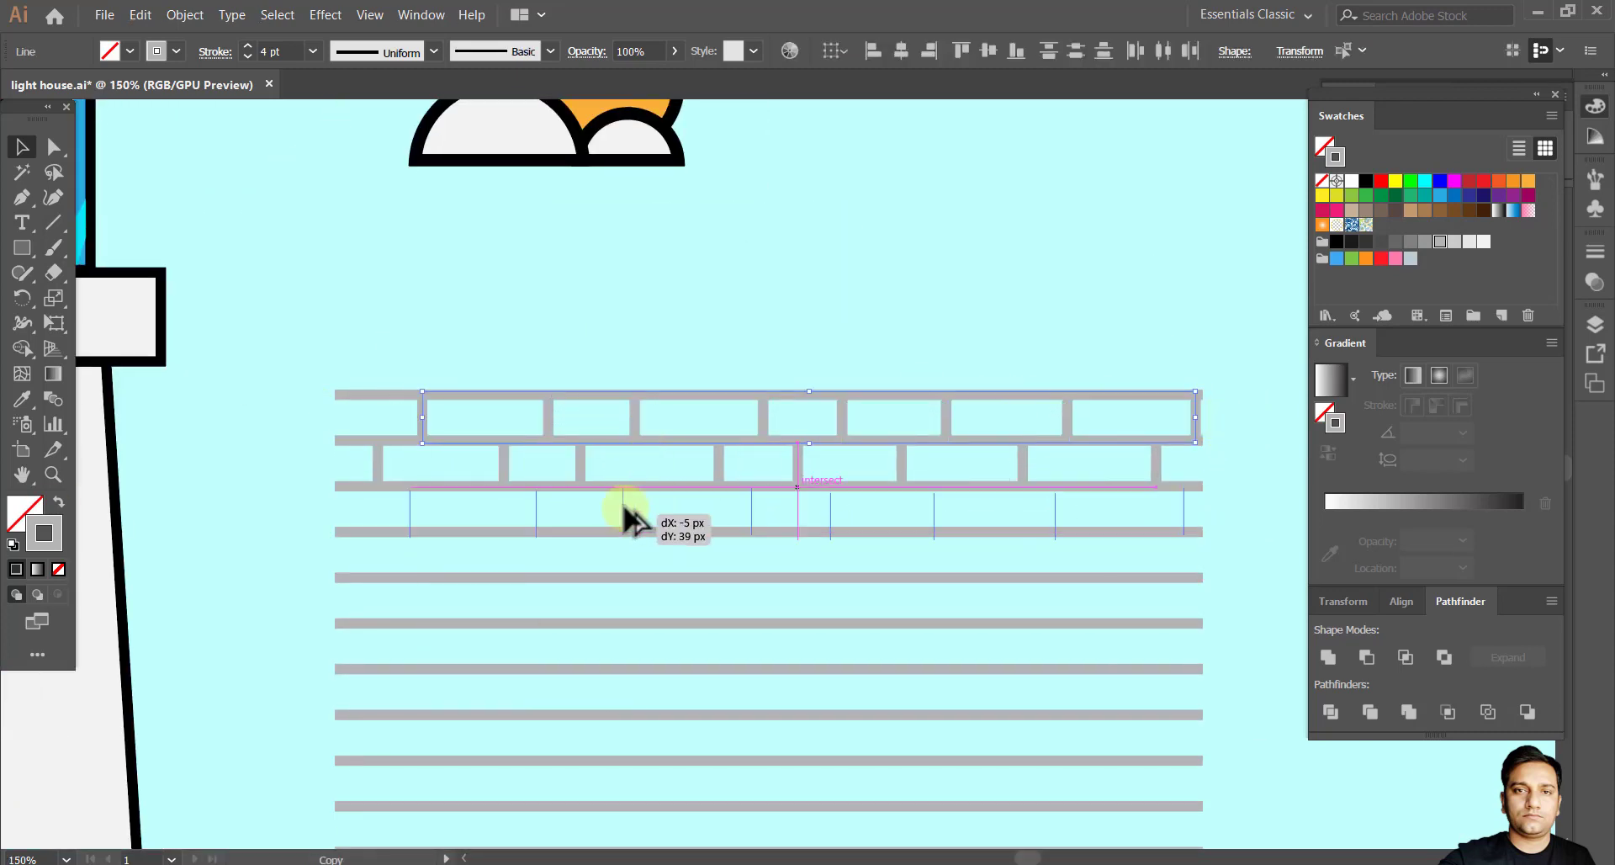
pyautogui.moveTo(627, 515); pyautogui.dragTo(627, 515)
# Copy the second-row joints into the fourth row, undoing the first placement and repeating it.
pyautogui.click(671, 350)
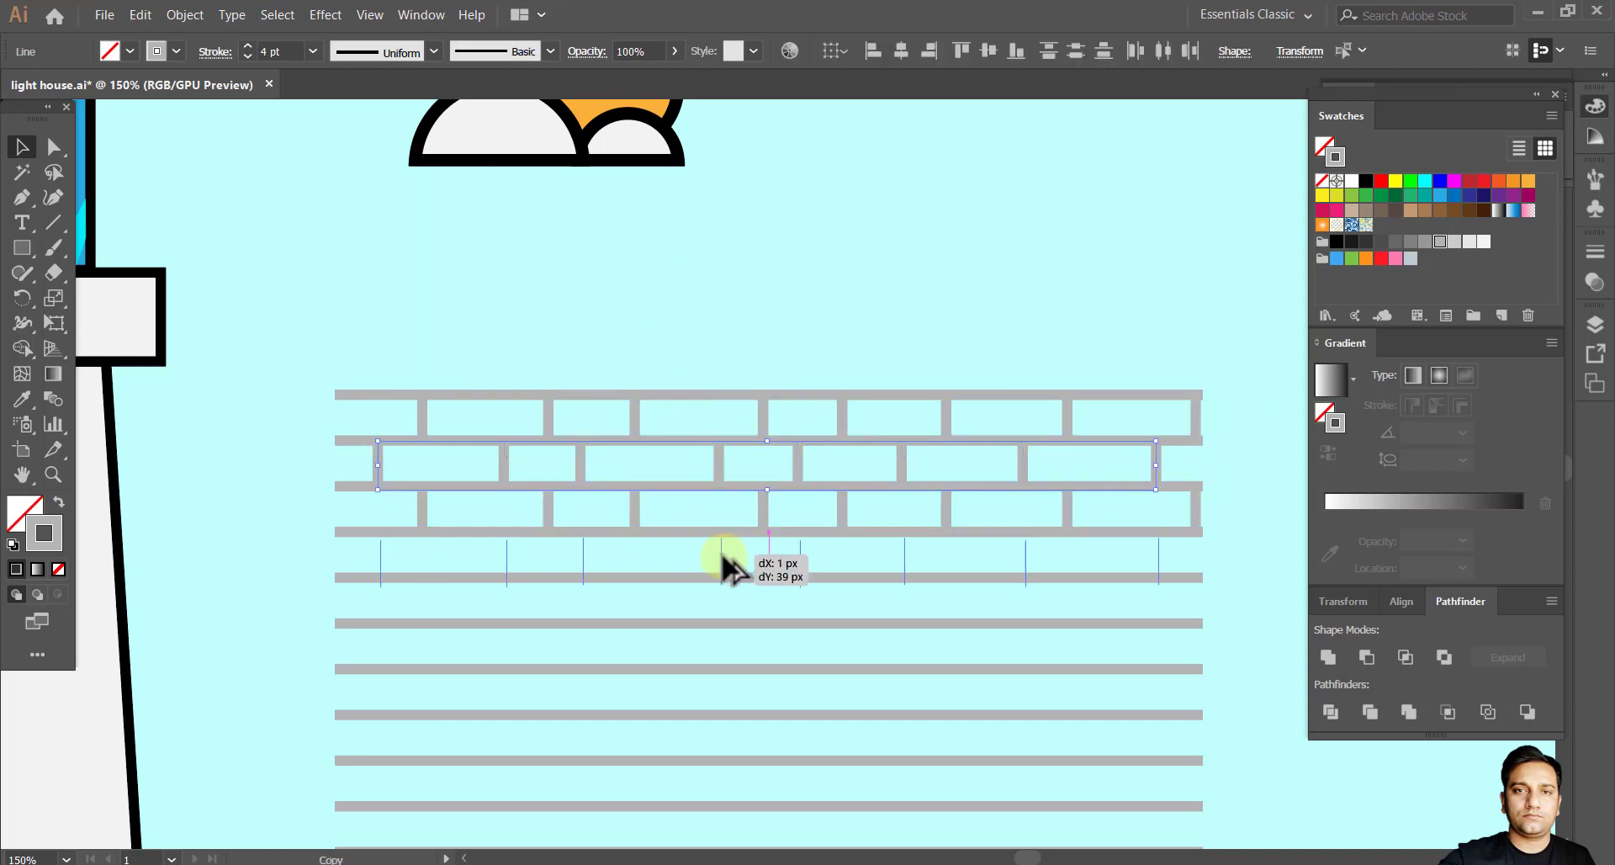
pyautogui.moveTo(715, 557); pyautogui.dragTo(715, 558)
pyautogui.hotkey('ctrl', 'z')
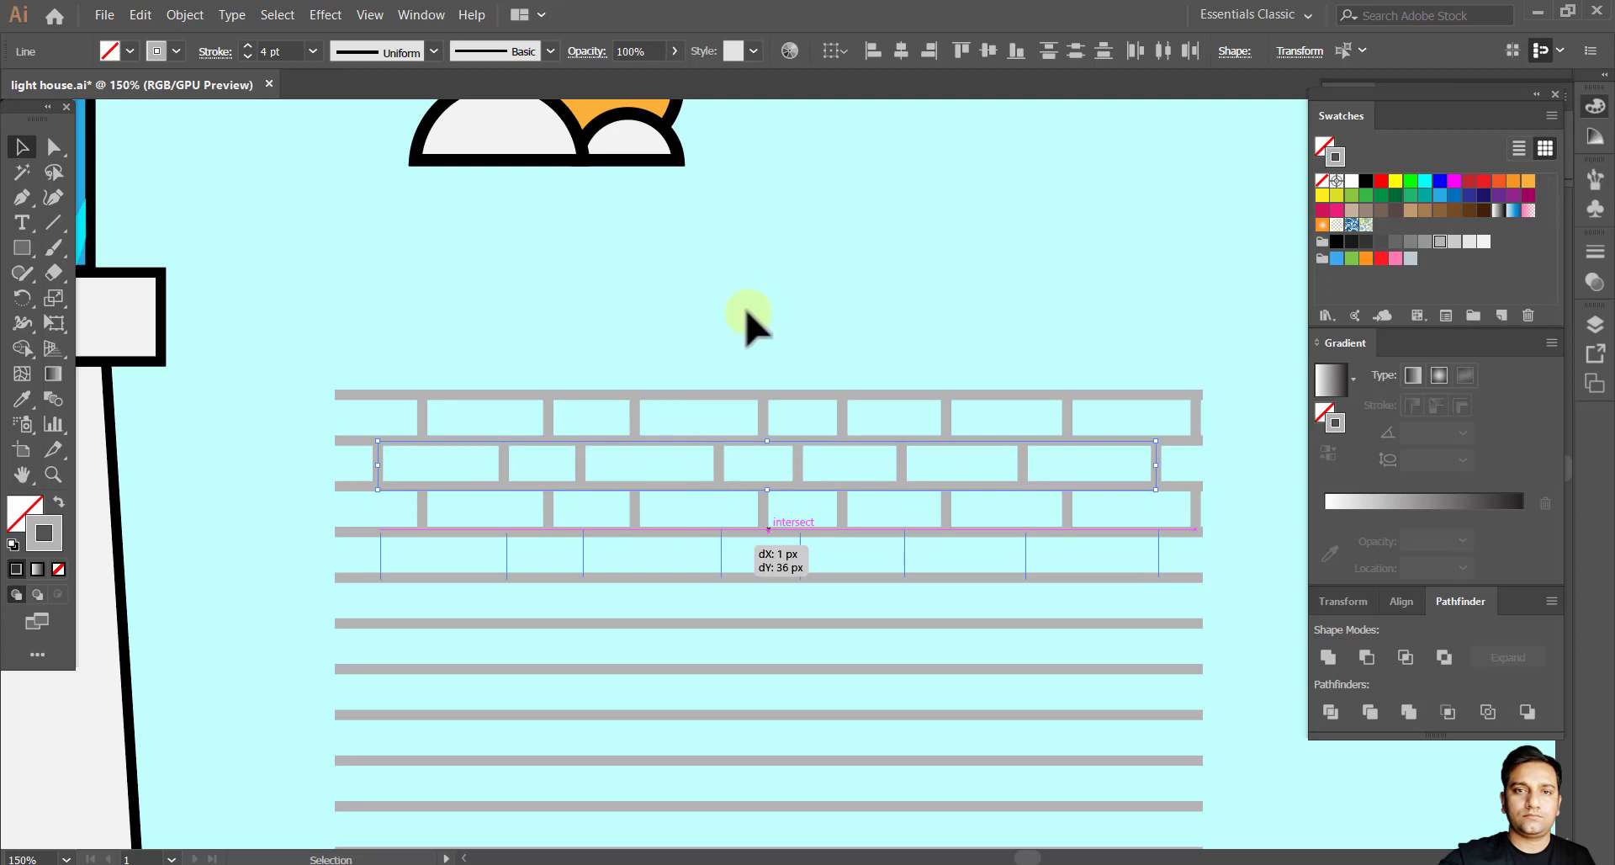
pyautogui.moveTo(747, 320); pyautogui.dragTo(747, 320)
pyautogui.click(761, 372)
pyautogui.moveTo(761, 372); pyautogui.dragTo(656, 445)
# Copy the joints of the third, fourth and fifth rows into the fifth, sixth and seventh rows, keeping the alternating stagger.
pyautogui.moveTo(1160, 378); pyautogui.dragTo(1161, 380)
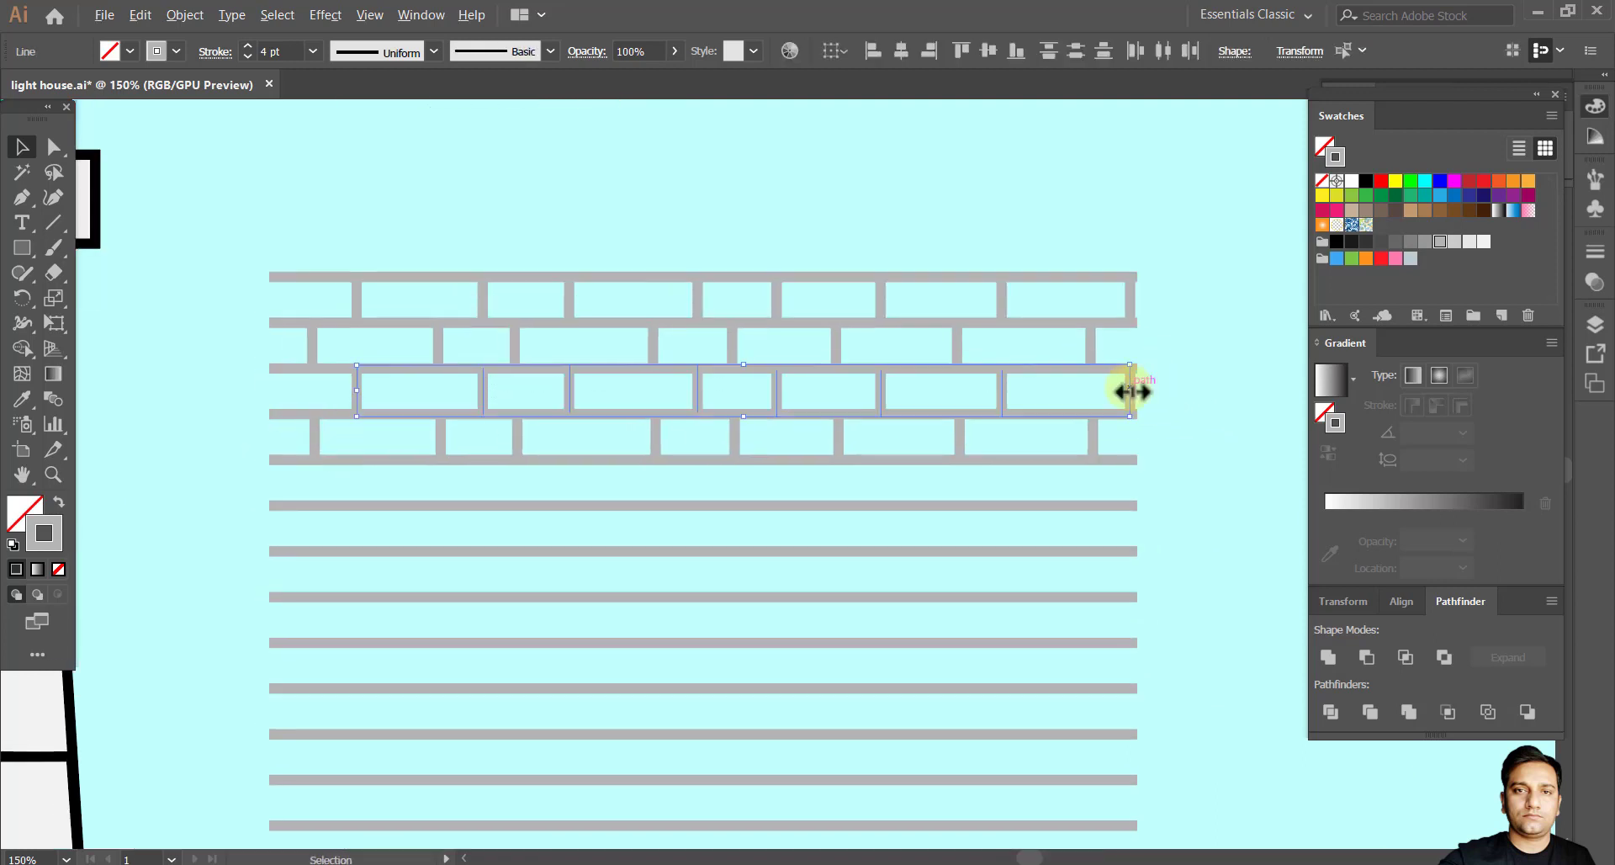
pyautogui.moveTo(1129, 477); pyautogui.dragTo(1129, 478)
pyautogui.click(476, 559)
pyautogui.moveTo(476, 559); pyautogui.dragTo(492, 500)
pyautogui.moveTo(290, 396); pyautogui.dragTo(1131, 372)
pyautogui.moveTo(528, 486); pyautogui.dragTo(529, 486)
pyautogui.click(342, 454)
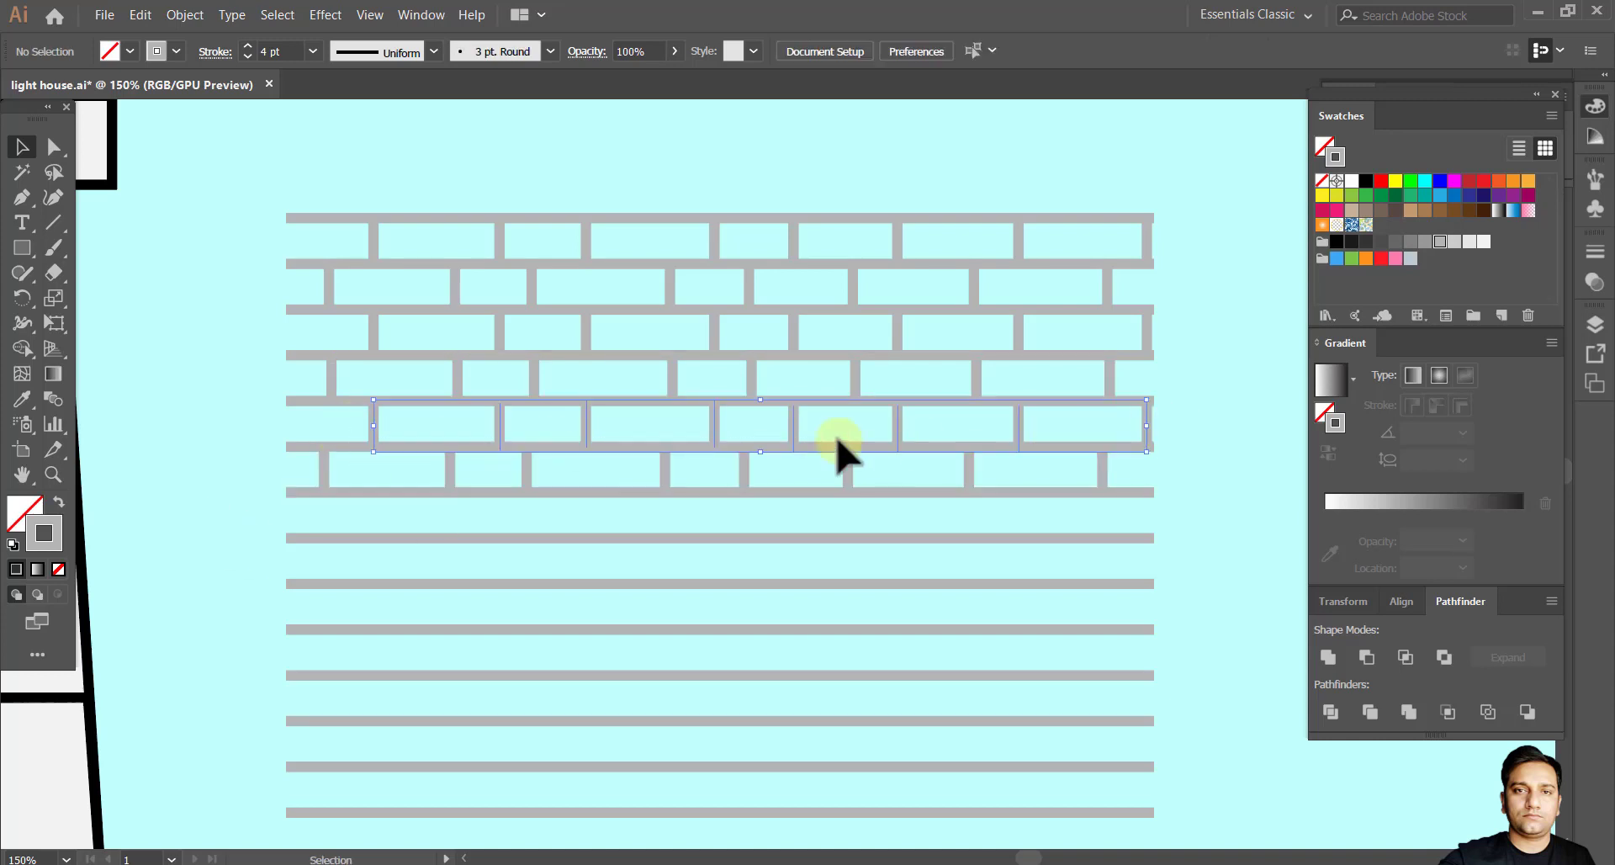
pyautogui.moveTo(794, 430); pyautogui.dragTo(790, 510)
# Move one middle joint from the top row down into the eighth row and save the file.
pyautogui.scroll(-2, 973, 492)
pyautogui.moveTo(276, 398); pyautogui.dragTo(1122, 394)
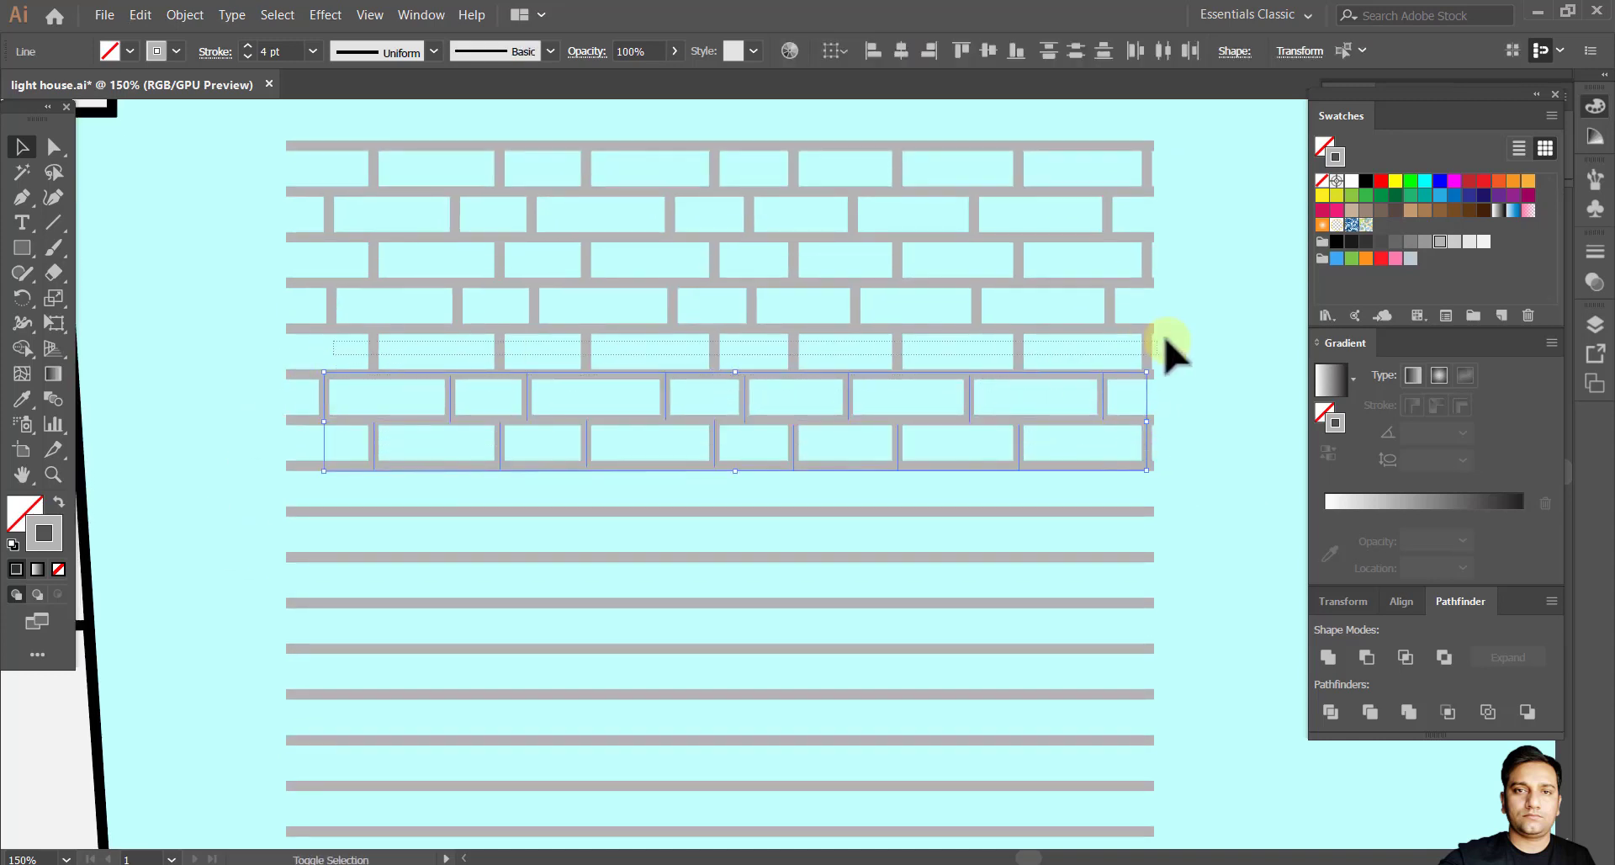
pyautogui.moveTo(1173, 349); pyautogui.dragTo(1169, 346)
pyautogui.moveTo(282, 304); pyautogui.dragTo(795, 281)
pyautogui.moveTo(1095, 238); pyautogui.dragTo(1093, 240)
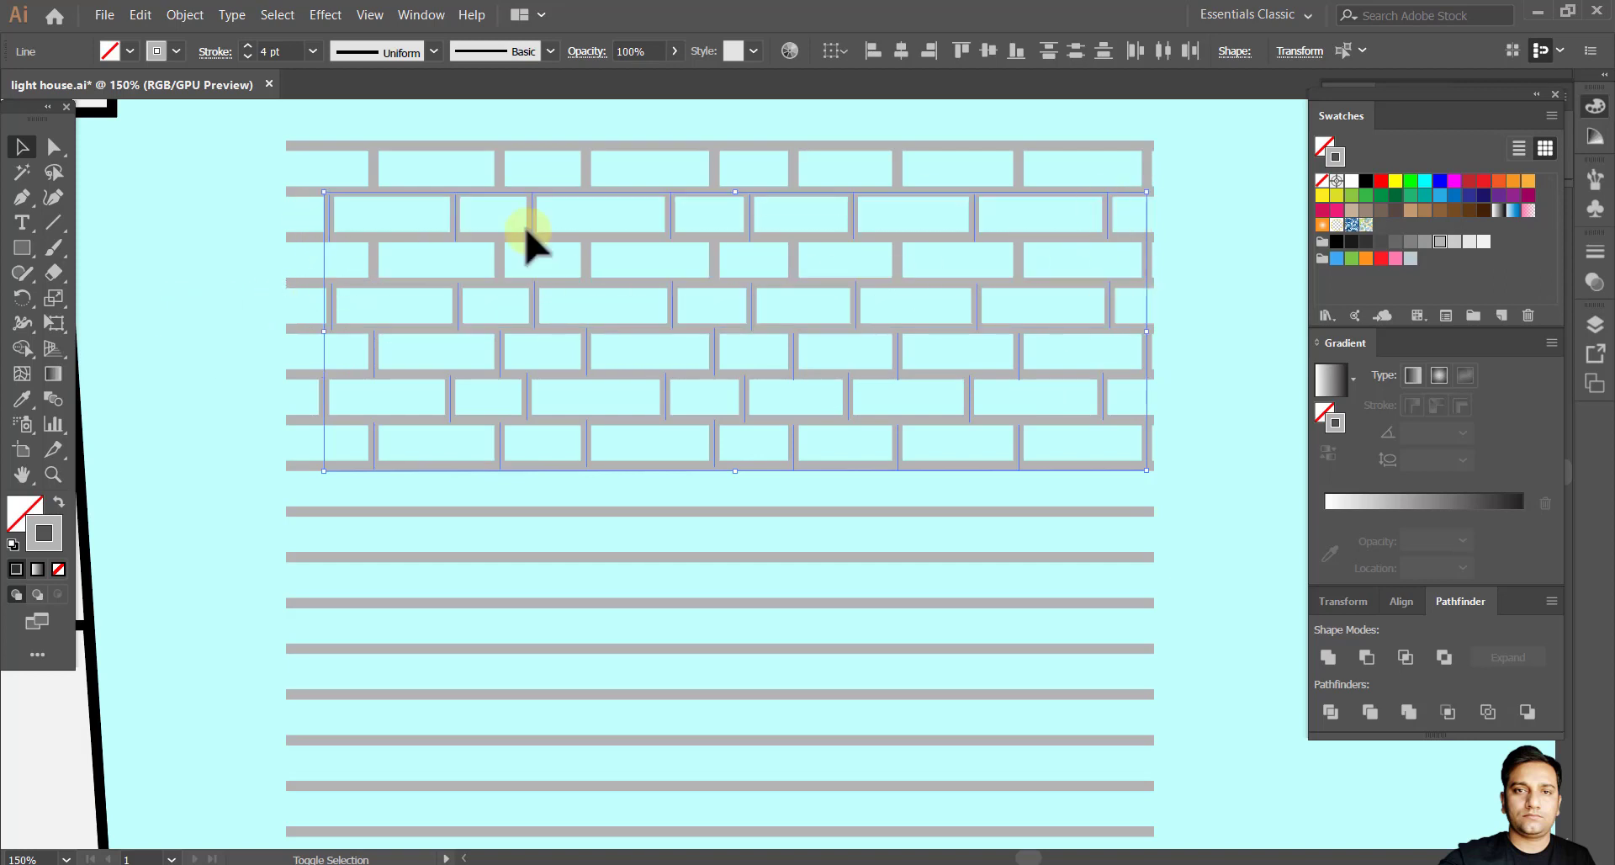
pyautogui.moveTo(728, 444); pyautogui.dragTo(647, 480)
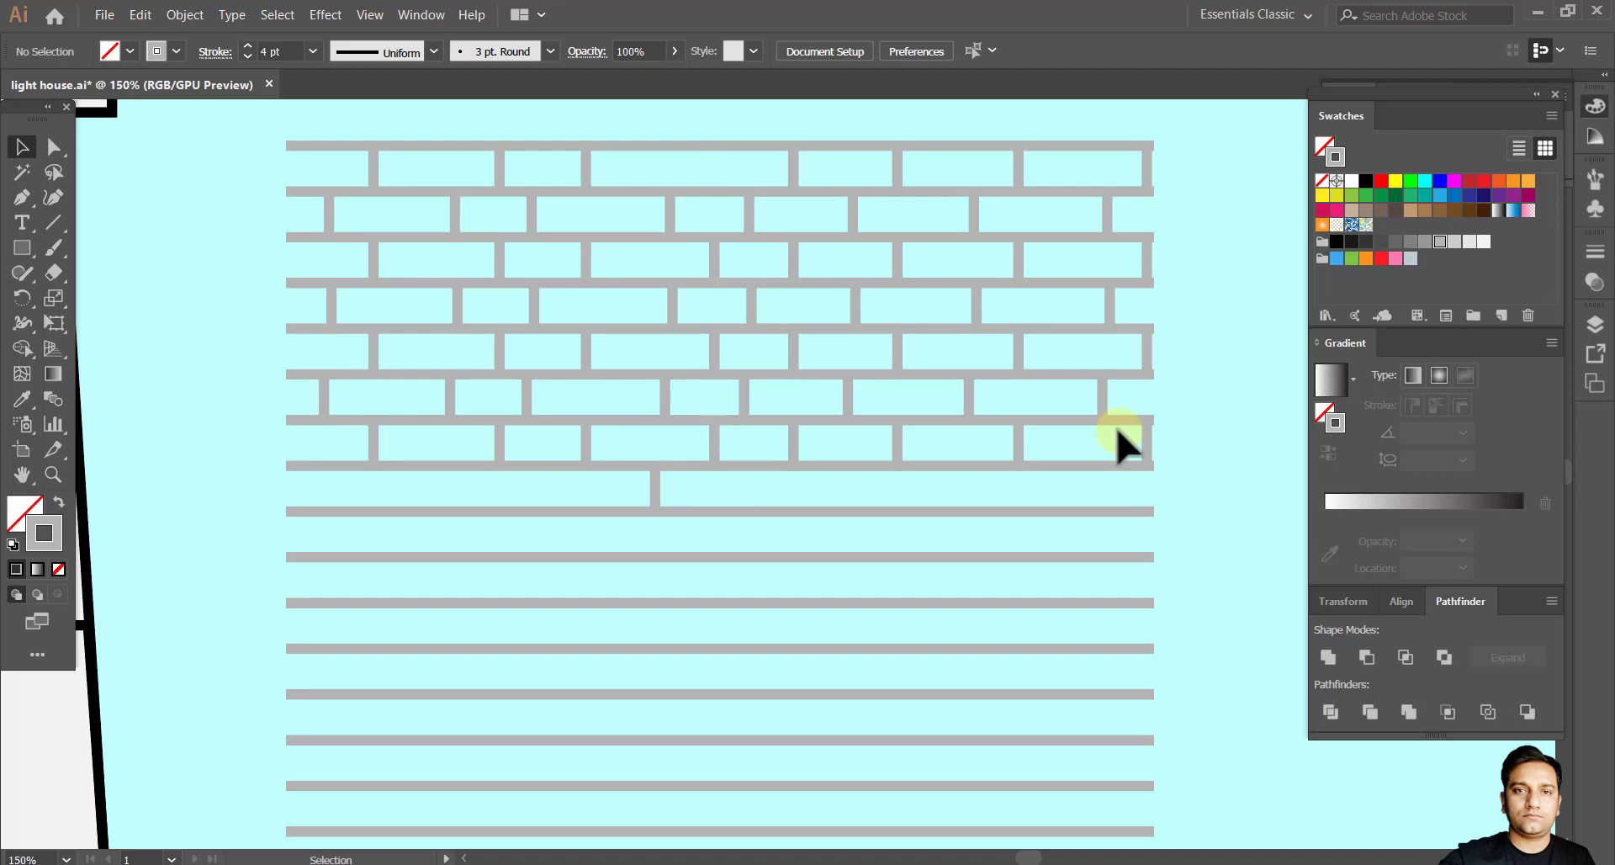
pyautogui.hotkey('ctrl', 's')
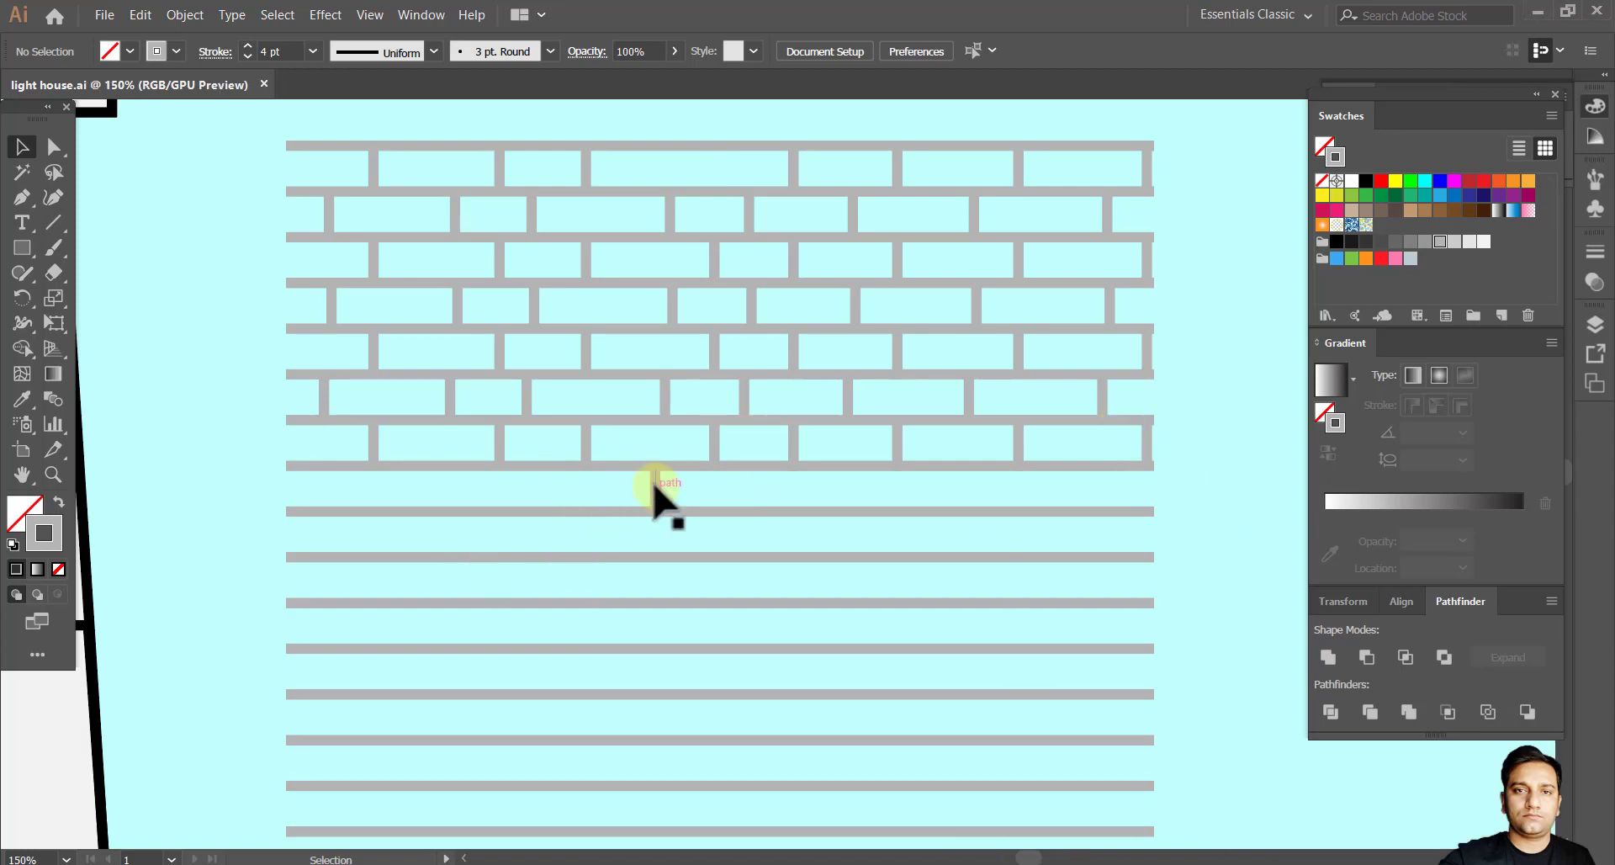
# Copy the joints of the sixth and seventh rows into the eighth and ninth rows.
pyautogui.click(296, 397)
pyautogui.hotkey('ctrl', '+')
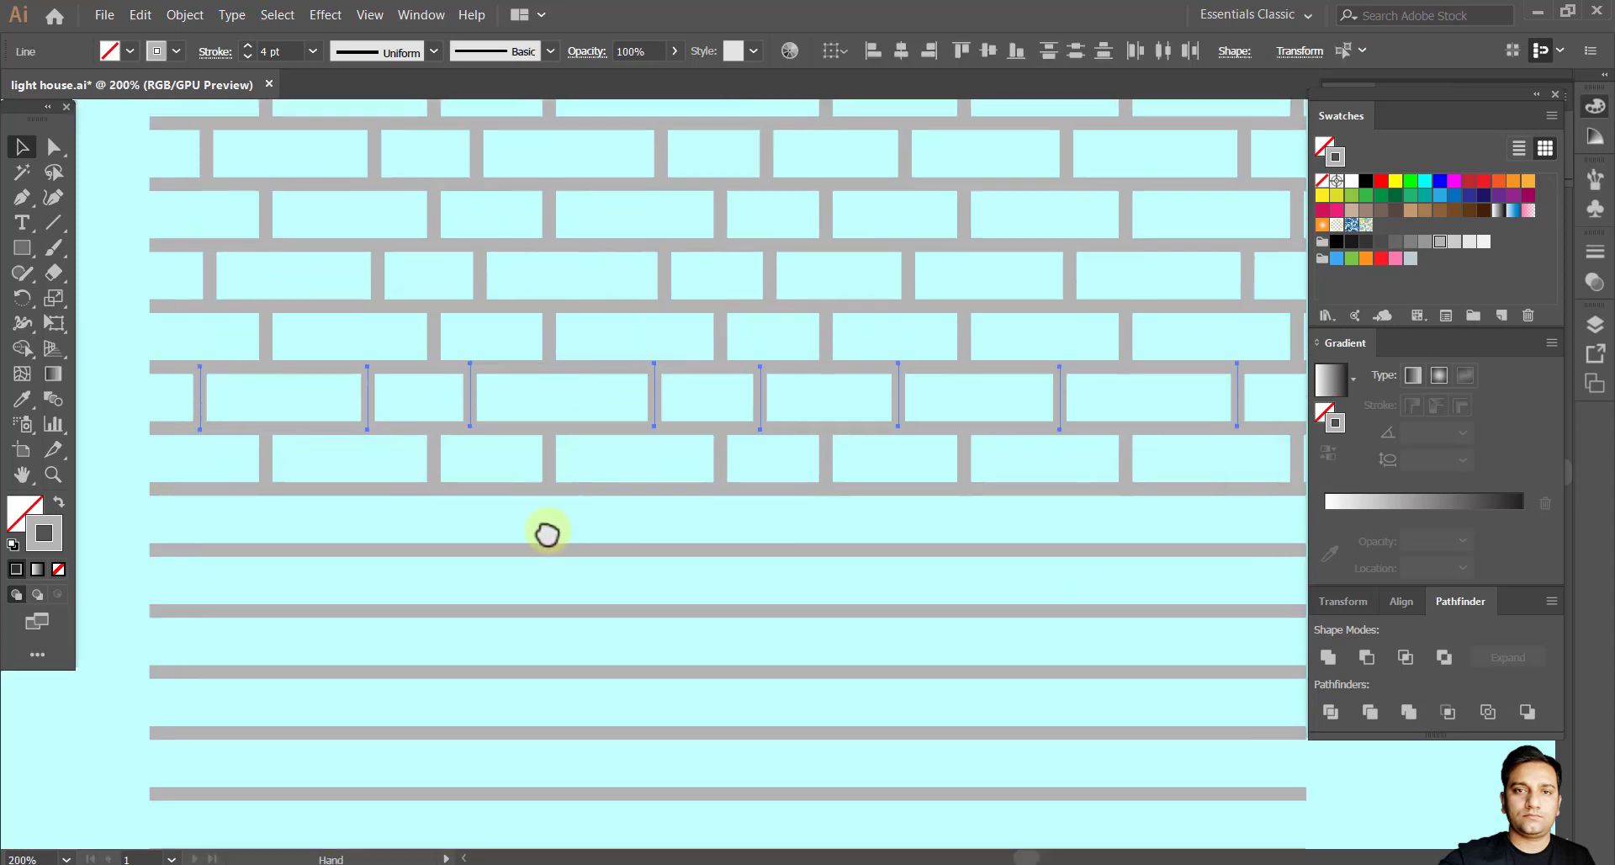
pyautogui.moveTo(185, 414); pyautogui.dragTo(178, 529)
pyautogui.moveTo(291, 469); pyautogui.dragTo(1312, 500)
pyautogui.moveTo(595, 544); pyautogui.dragTo(826, 546)
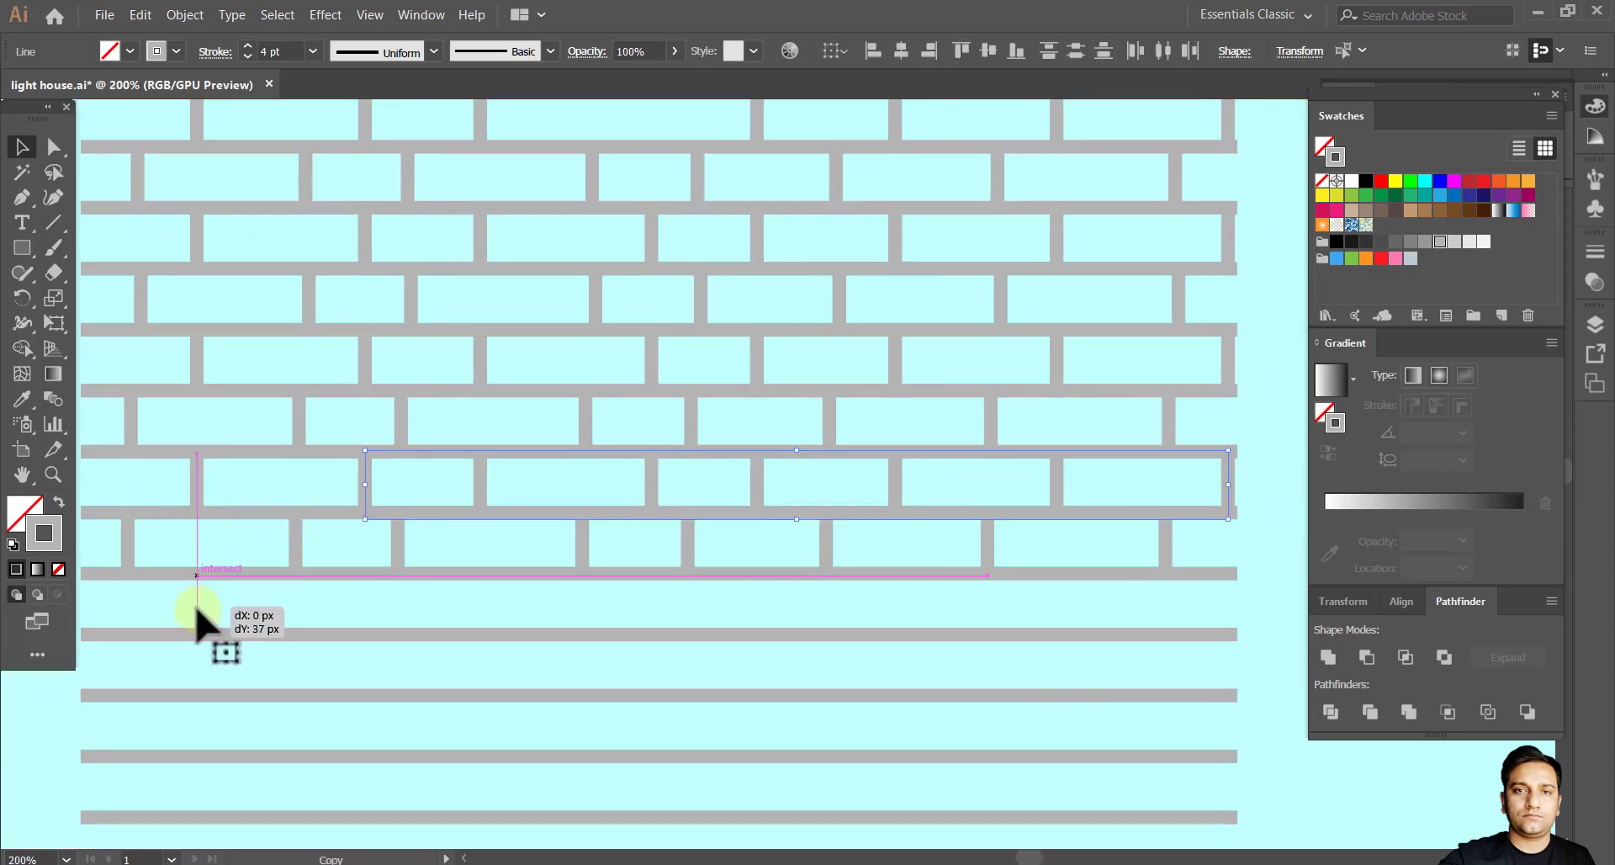
pyautogui.moveTo(196, 610); pyautogui.dragTo(196, 609)
pyautogui.moveTo(510, 636); pyautogui.dragTo(515, 606)
pyautogui.moveTo(1257, 463); pyautogui.dragTo(1257, 463)
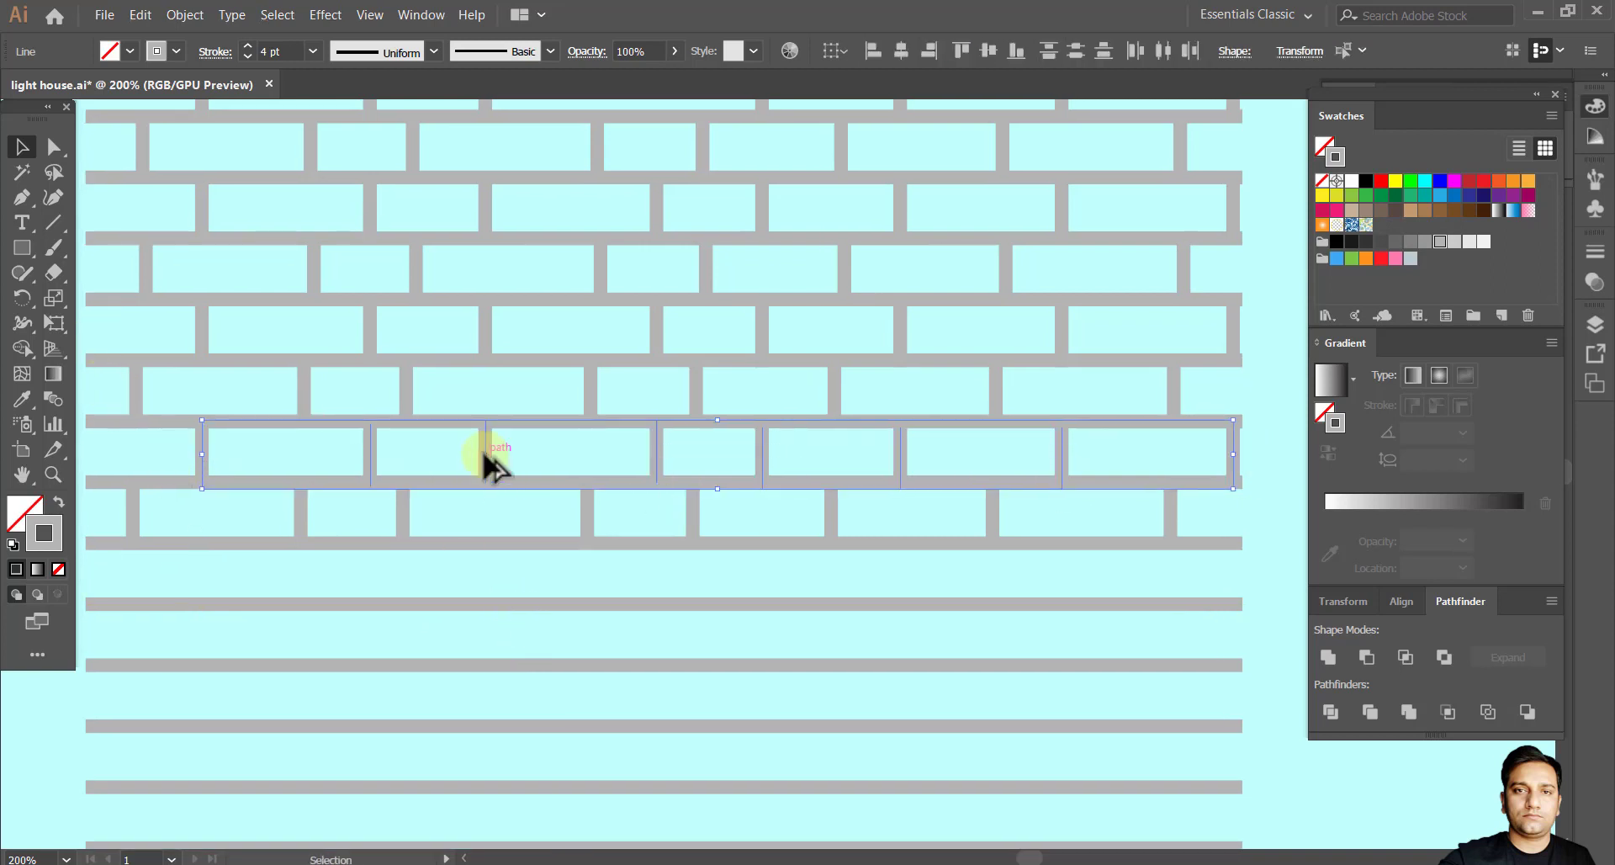
pyautogui.moveTo(483, 458); pyautogui.dragTo(607, 544)
# Copy the joints of the eighth and ninth rows into the tenth and eleventh rows.
pyautogui.moveTo(126, 475); pyautogui.dragTo(1198, 482)
pyautogui.click(190, 581)
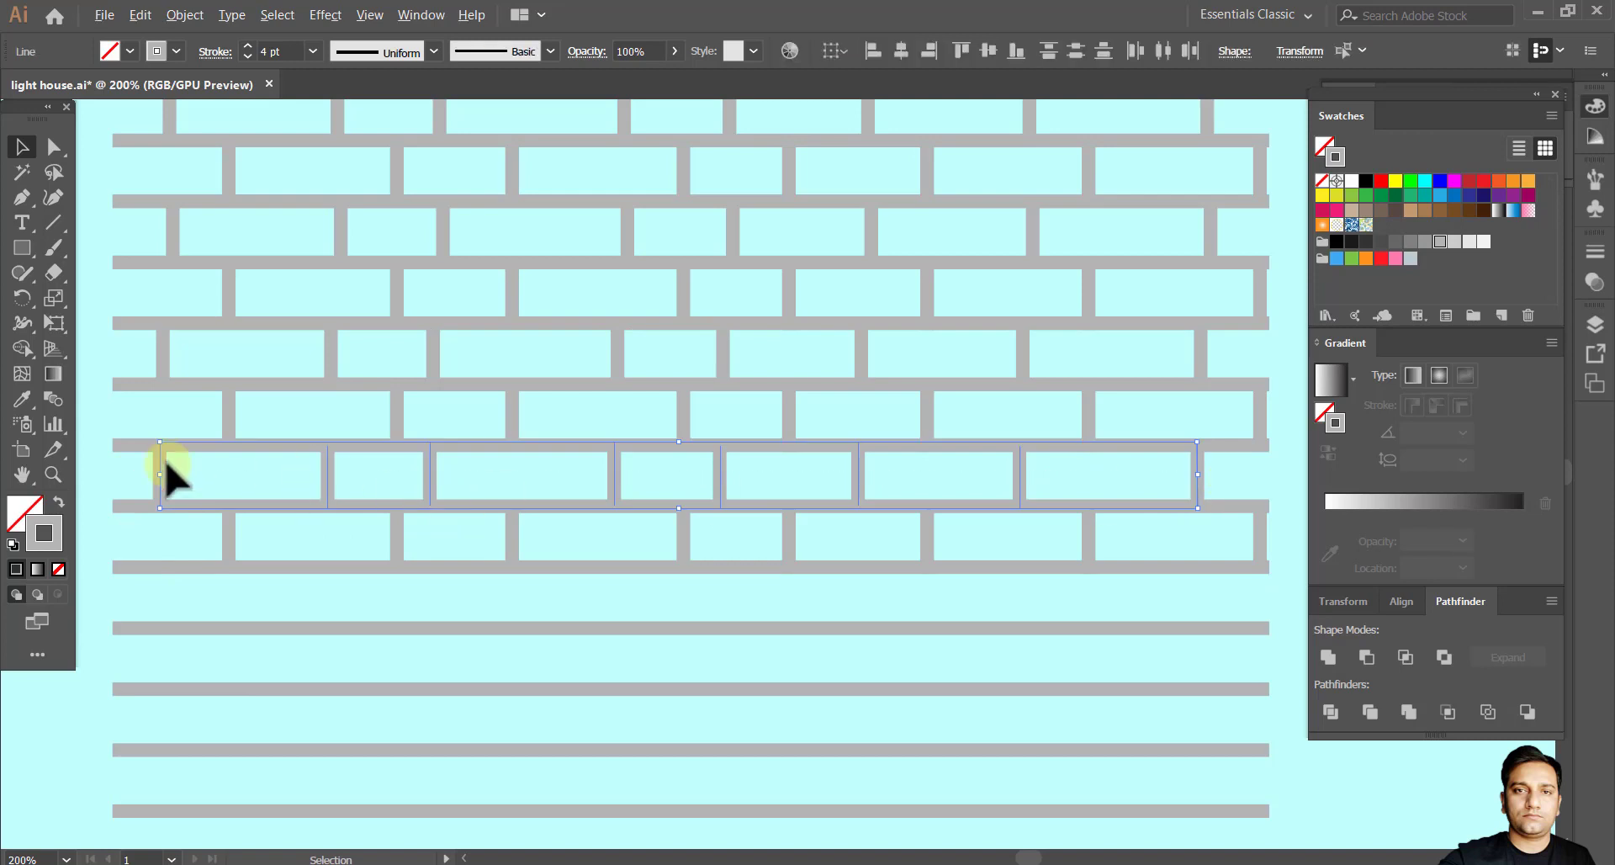
pyautogui.moveTo(172, 593); pyautogui.dragTo(172, 593)
pyautogui.moveTo(642, 418); pyautogui.dragTo(671, 344)
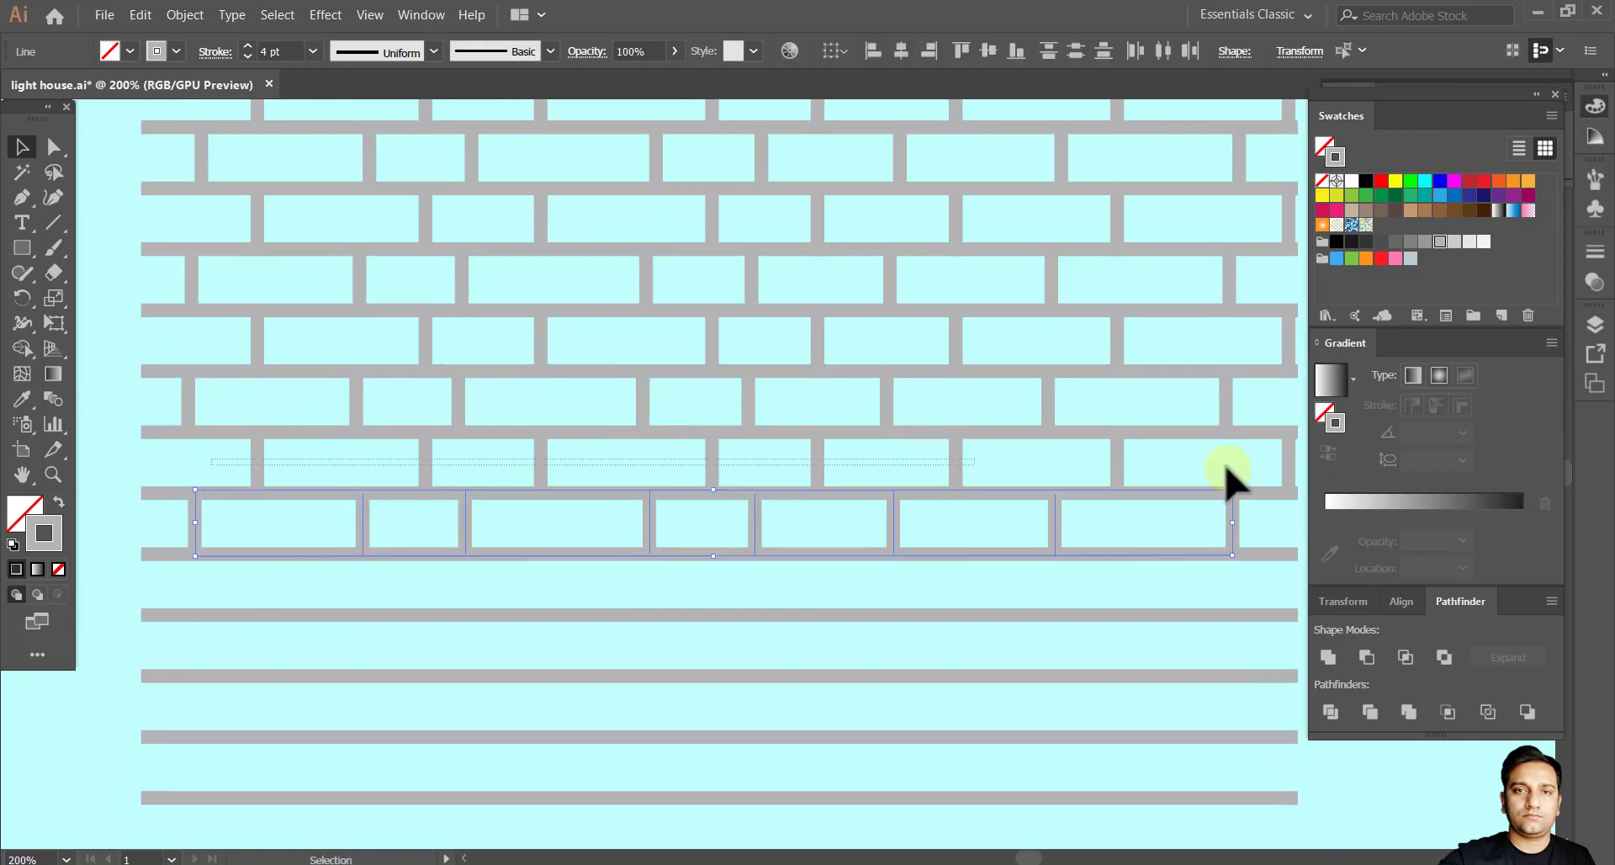
pyautogui.moveTo(1228, 469); pyautogui.dragTo(1316, 475)
pyautogui.moveTo(267, 583); pyautogui.dragTo(267, 584)
# Copy the joints of the tenth and eleventh rows into the twelfth and thirteenth rows.
pyautogui.moveTo(500, 567); pyautogui.dragTo(479, 529)
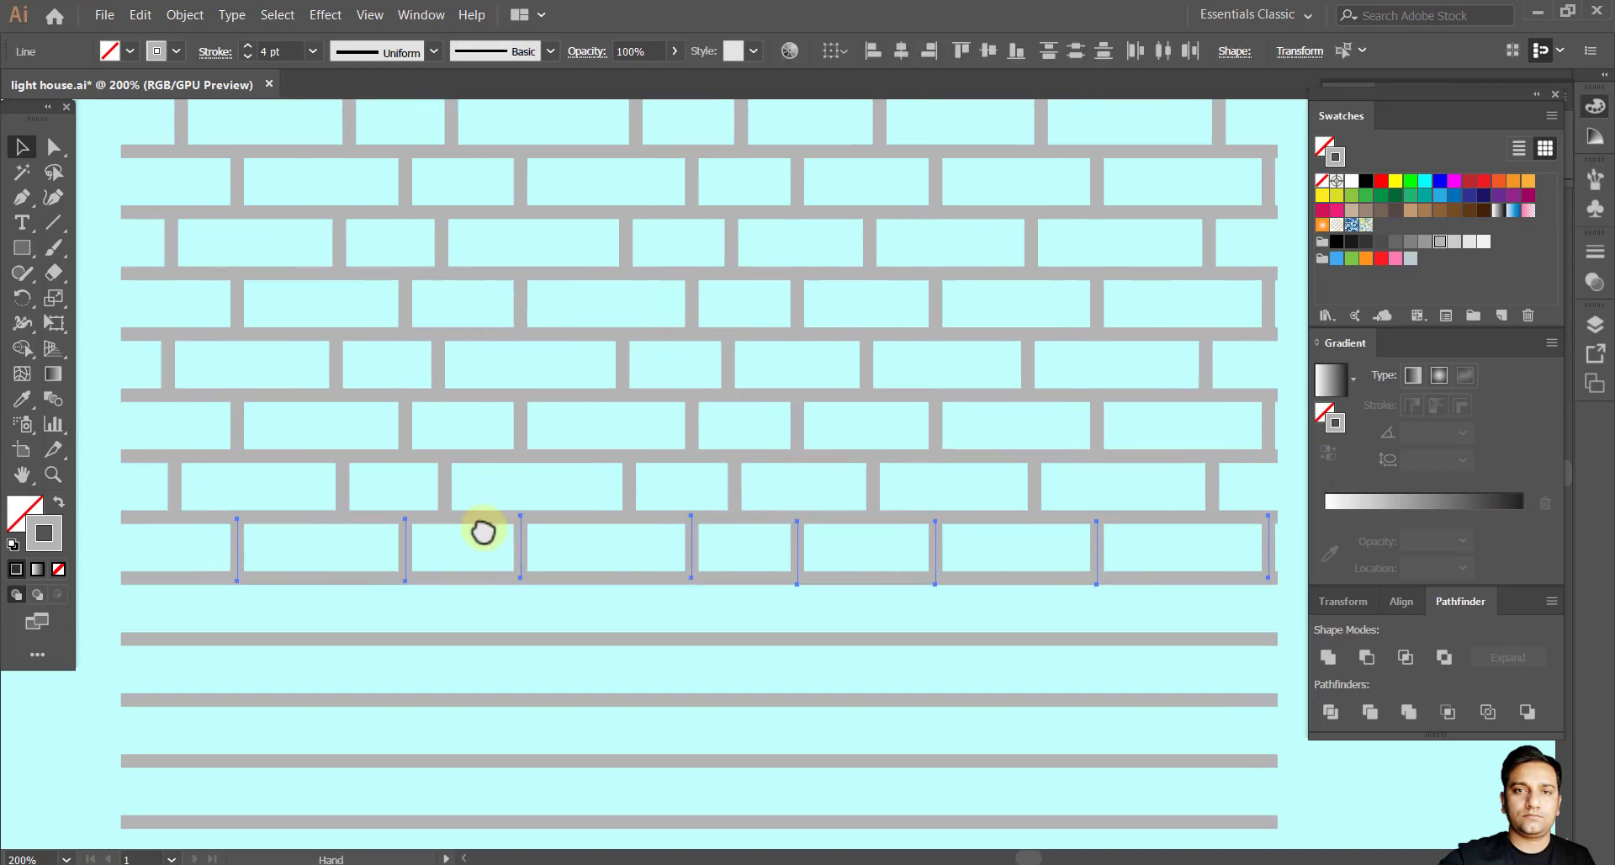
pyautogui.click(1218, 487)
pyautogui.moveTo(635, 486); pyautogui.dragTo(641, 618)
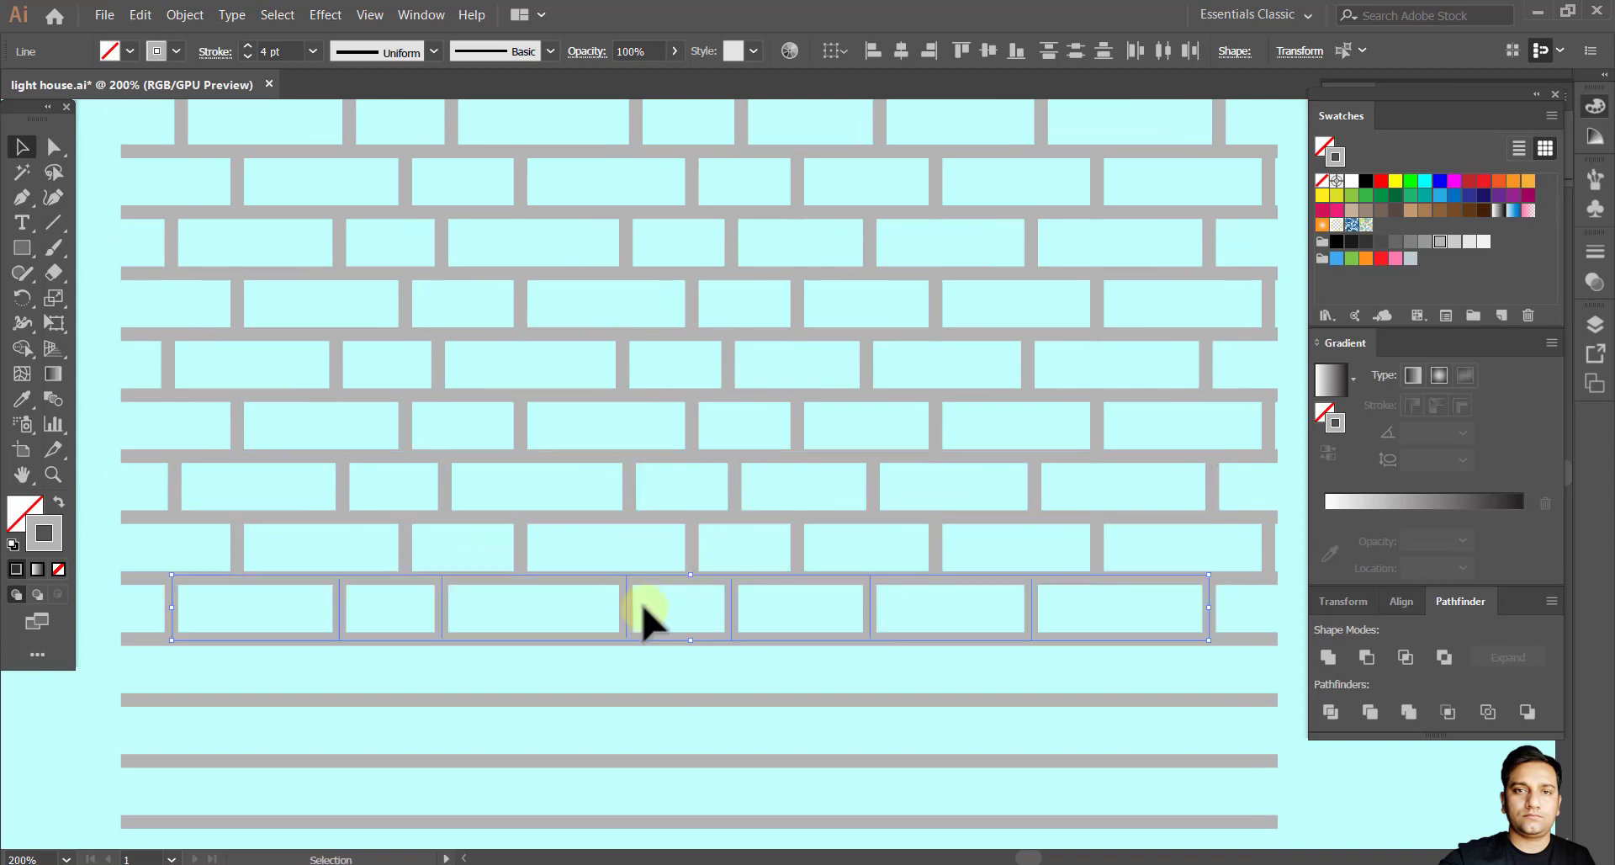
pyautogui.scroll(-1, 260, 512)
pyautogui.moveTo(800, 566); pyautogui.dragTo(824, 524)
pyautogui.click(695, 463)
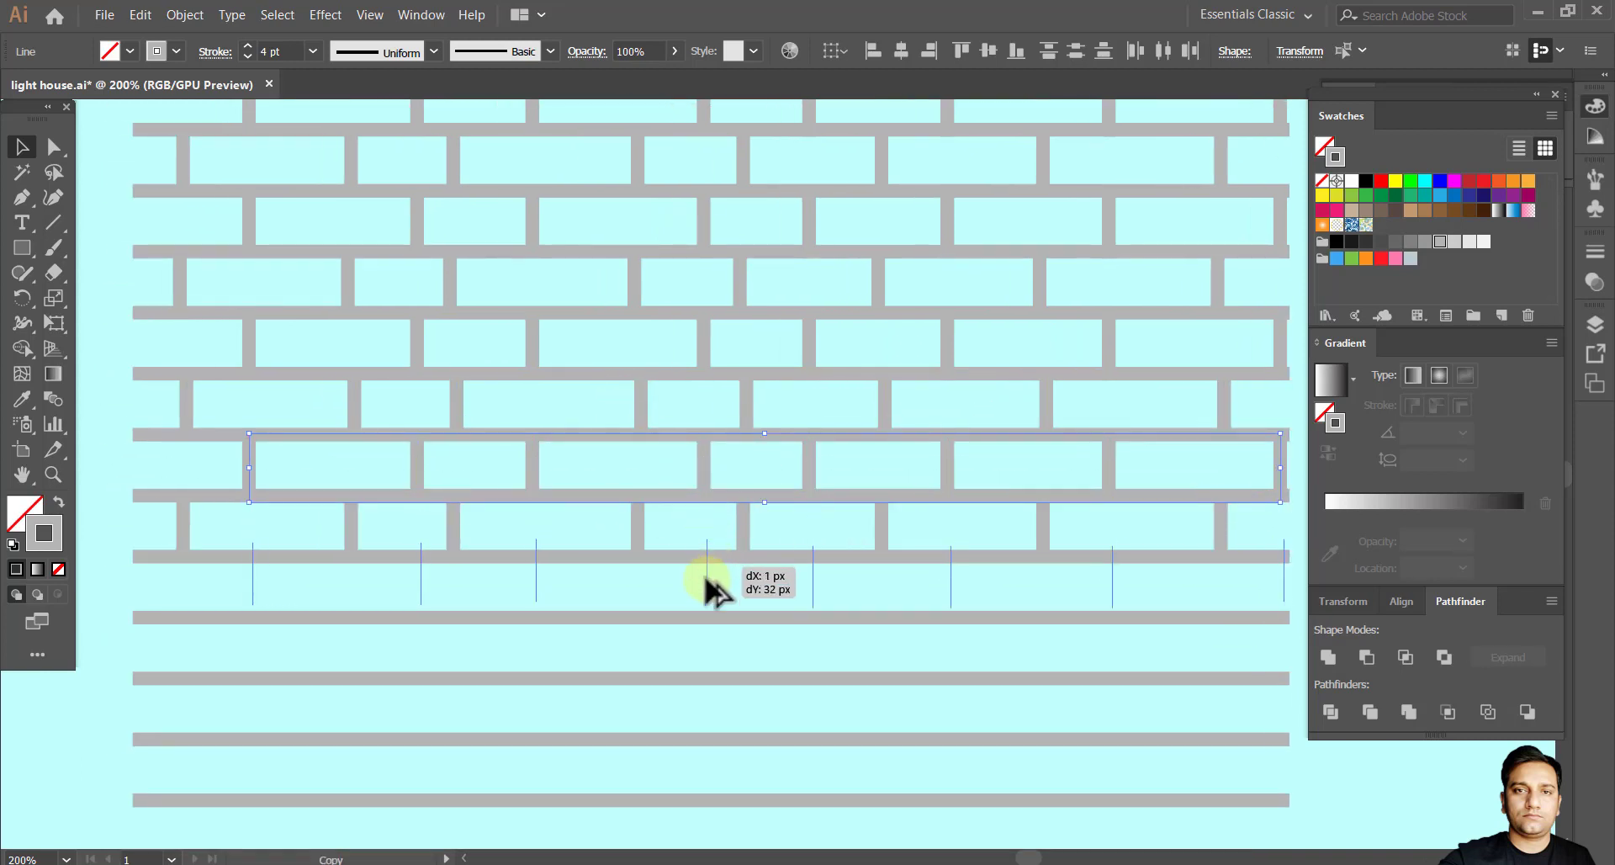
pyautogui.moveTo(706, 577); pyautogui.dragTo(707, 577)
# Copy the joints of the twelfth and thirteenth rows into the fourteenth and fifteenth rows.
pyautogui.moveTo(592, 570); pyautogui.dragTo(616, 523)
pyautogui.moveTo(1299, 486); pyautogui.dragTo(1299, 486)
pyautogui.moveTo(1145, 500); pyautogui.dragTo(1078, 493)
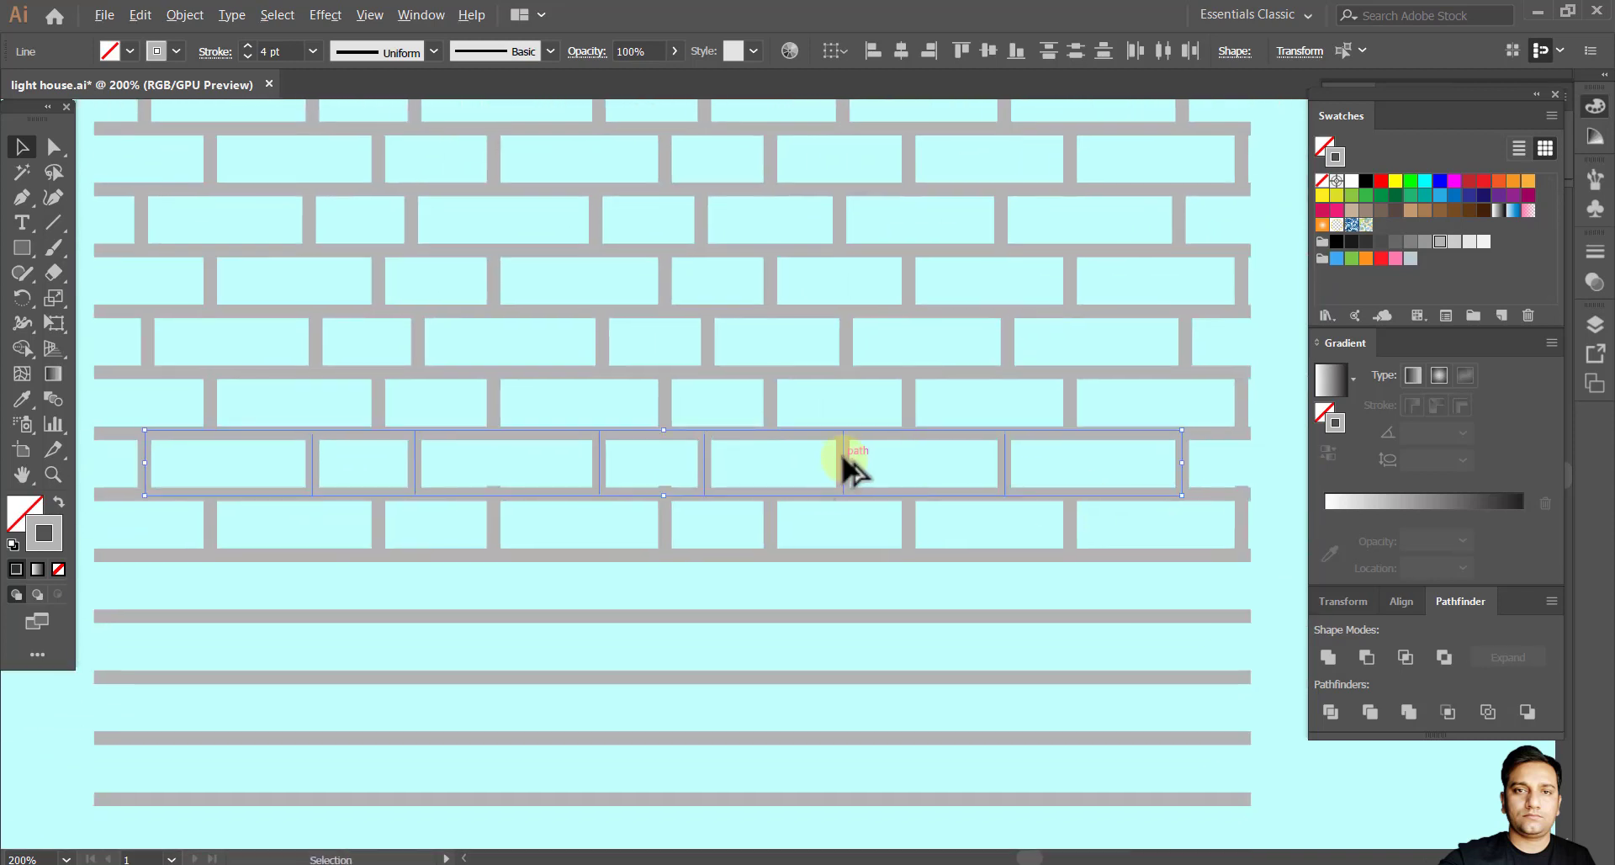
pyautogui.moveTo(853, 585); pyautogui.dragTo(855, 584)
pyautogui.moveTo(1242, 536); pyautogui.dragTo(1245, 546)
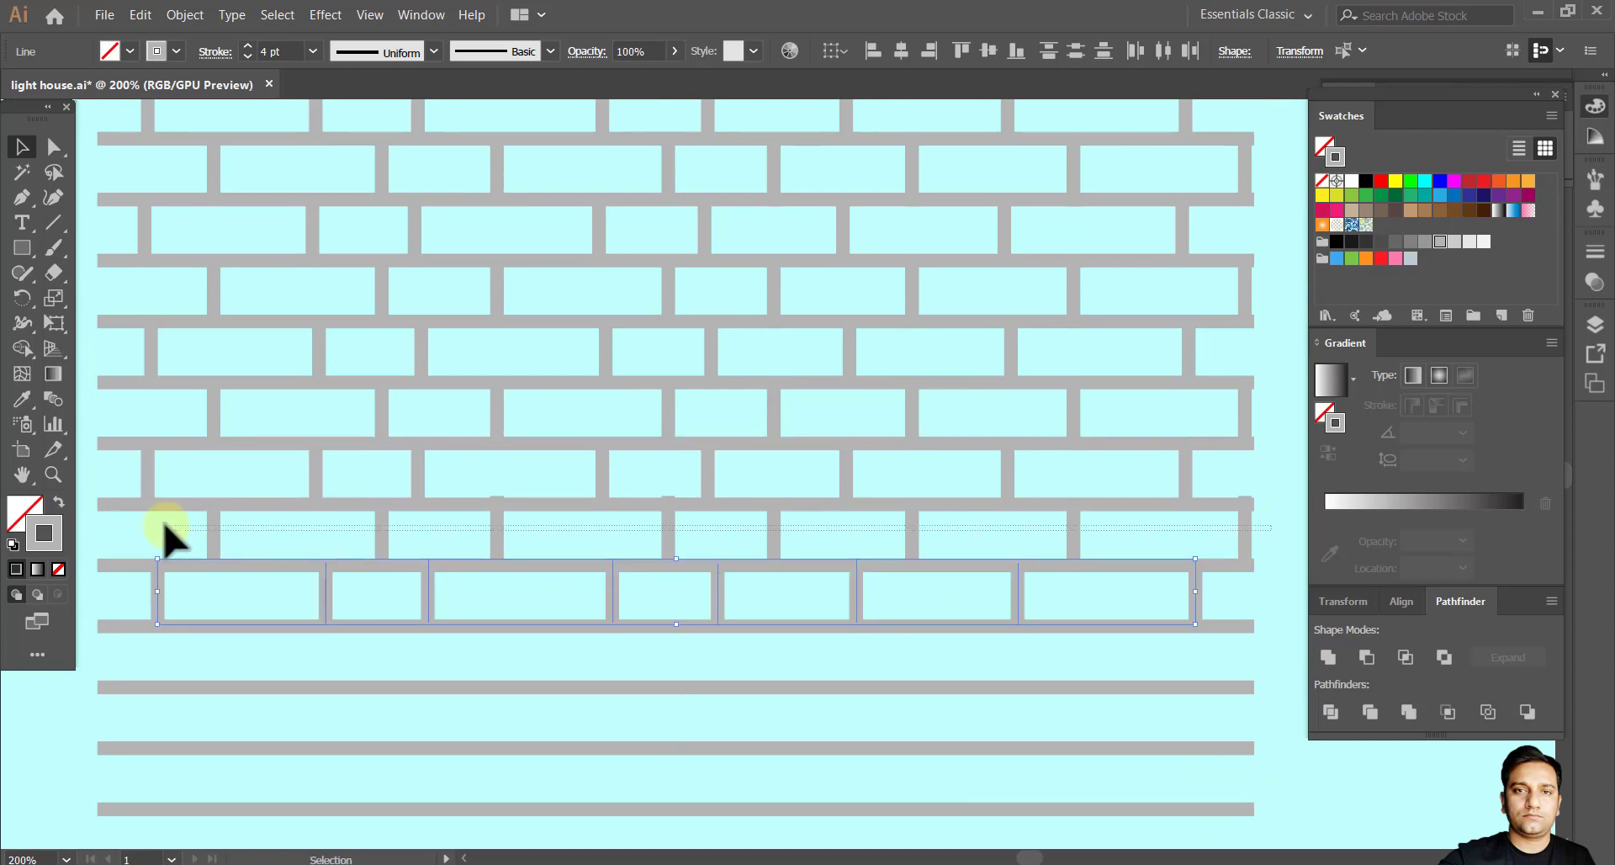
pyautogui.click(890, 588)
pyautogui.moveTo(890, 588); pyautogui.dragTo(908, 500)
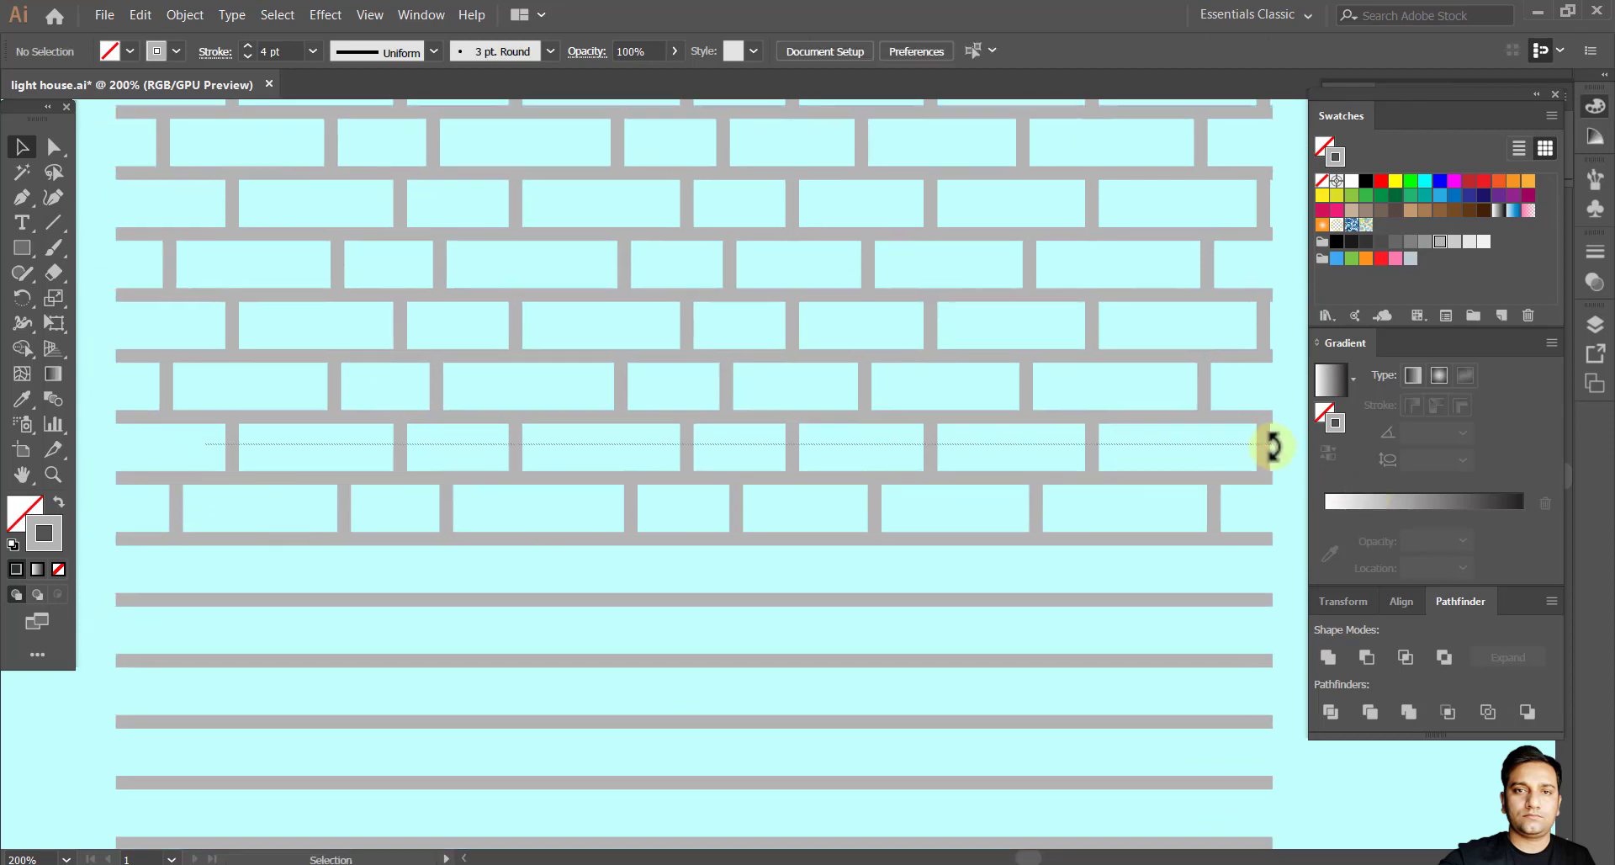
pyautogui.moveTo(1273, 445); pyautogui.dragTo(1272, 446)
pyautogui.moveTo(688, 452); pyautogui.dragTo(714, 565)
# Copy the joints of the fourteenth and fifteenth rows into the sixteenth and seventeenth rows, undoing surplus changes.
pyautogui.moveTo(151, 522); pyautogui.dragTo(1241, 525)
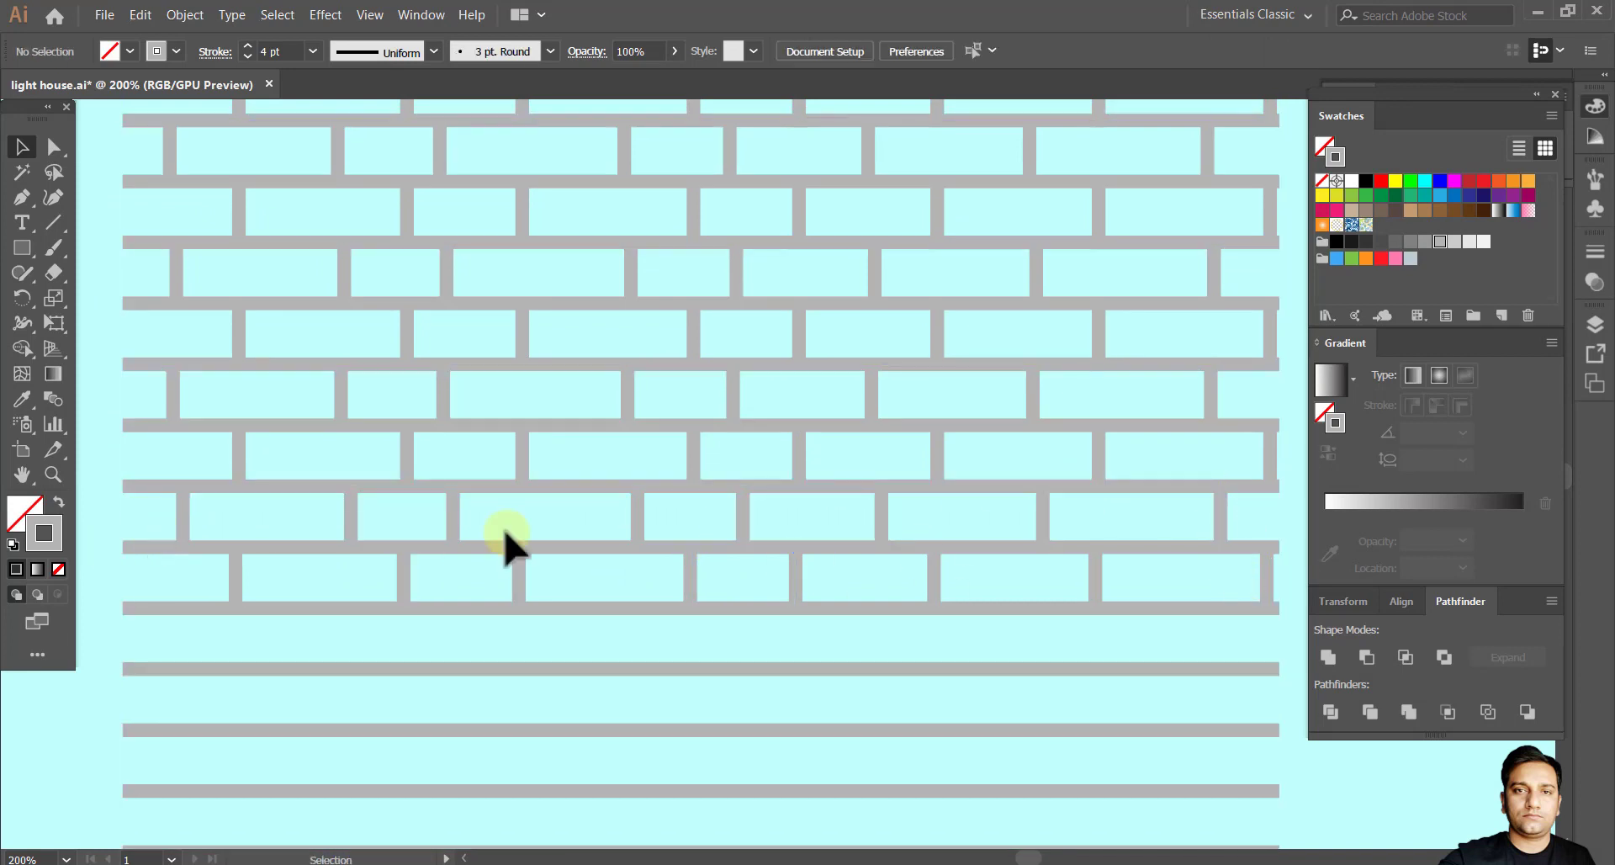
pyautogui.moveTo(458, 530); pyautogui.dragTo(463, 664)
pyautogui.moveTo(198, 576); pyautogui.dragTo(1230, 595)
pyautogui.moveTo(532, 683); pyautogui.dragTo(532, 683)
pyautogui.hotkey('ctrl', 'z')
pyautogui.hotkey('ctrl', 'z')
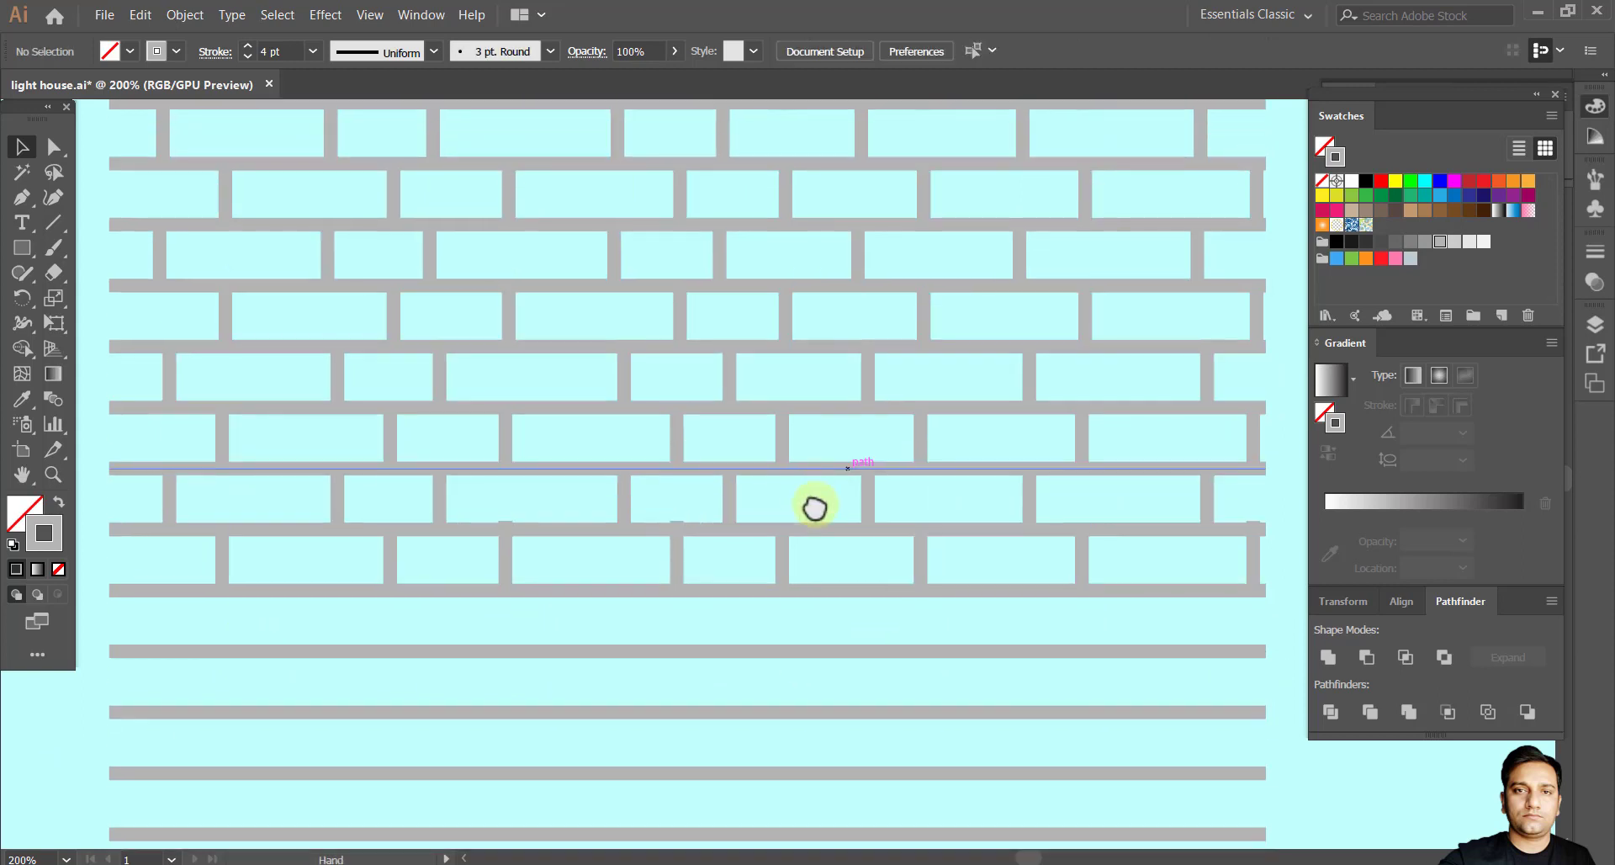
# Copy the joints of the sixteenth and seventeenth rows into the eighteenth and nineteenth rows.
pyautogui.click(648, 570)
pyautogui.moveTo(648, 569); pyautogui.dragTo(635, 572)
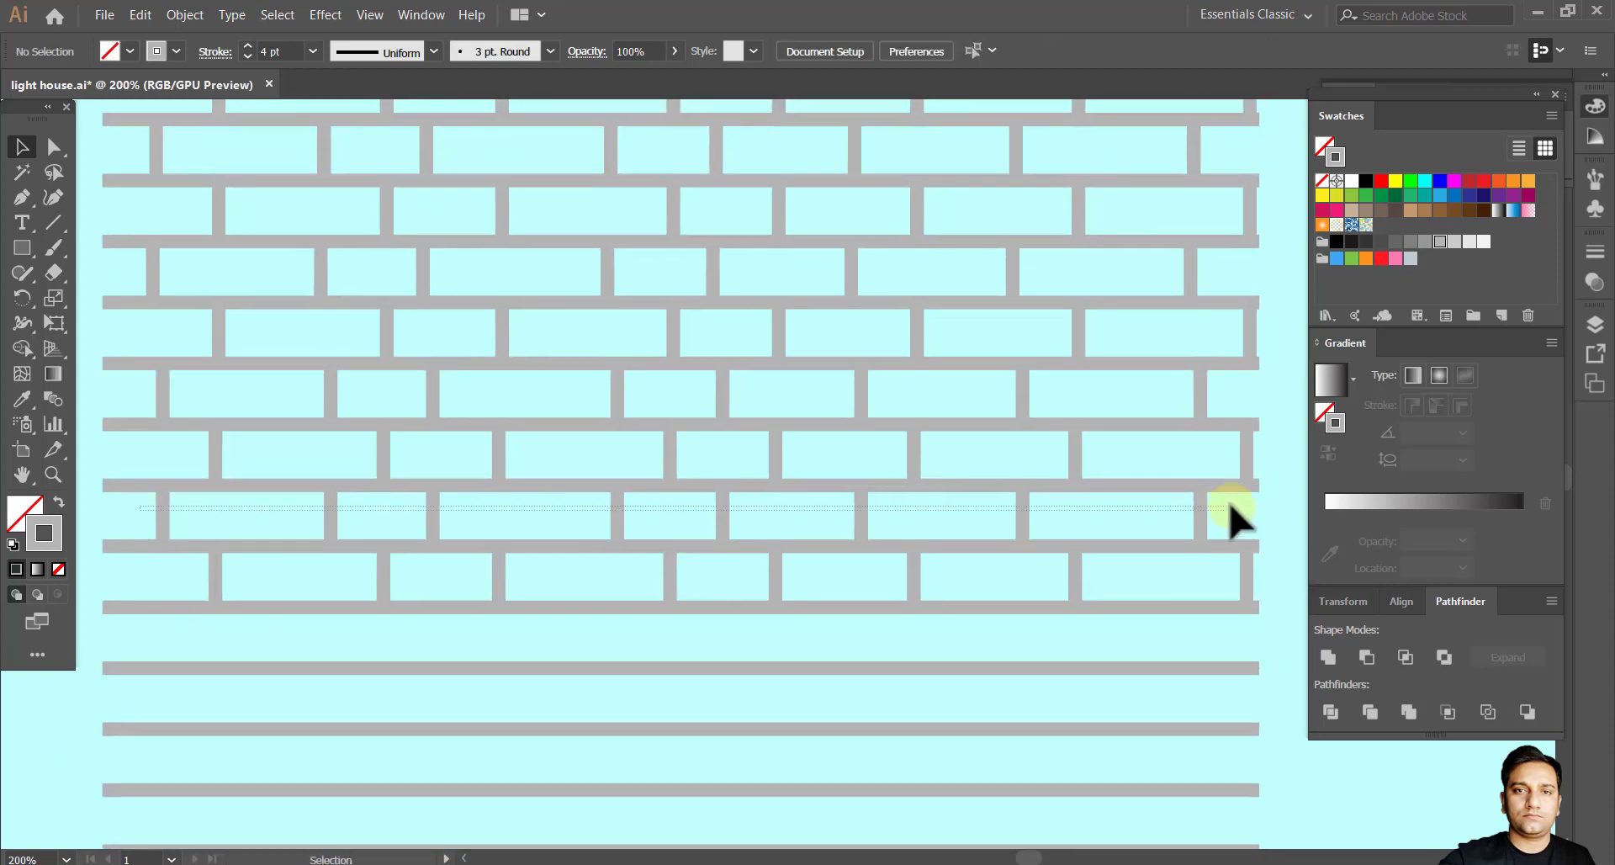
pyautogui.moveTo(1230, 507); pyautogui.dragTo(1230, 509)
pyautogui.moveTo(725, 643); pyautogui.dragTo(725, 643)
pyautogui.scroll(-1, 174, 559)
pyautogui.moveTo(173, 555); pyautogui.dragTo(1110, 579)
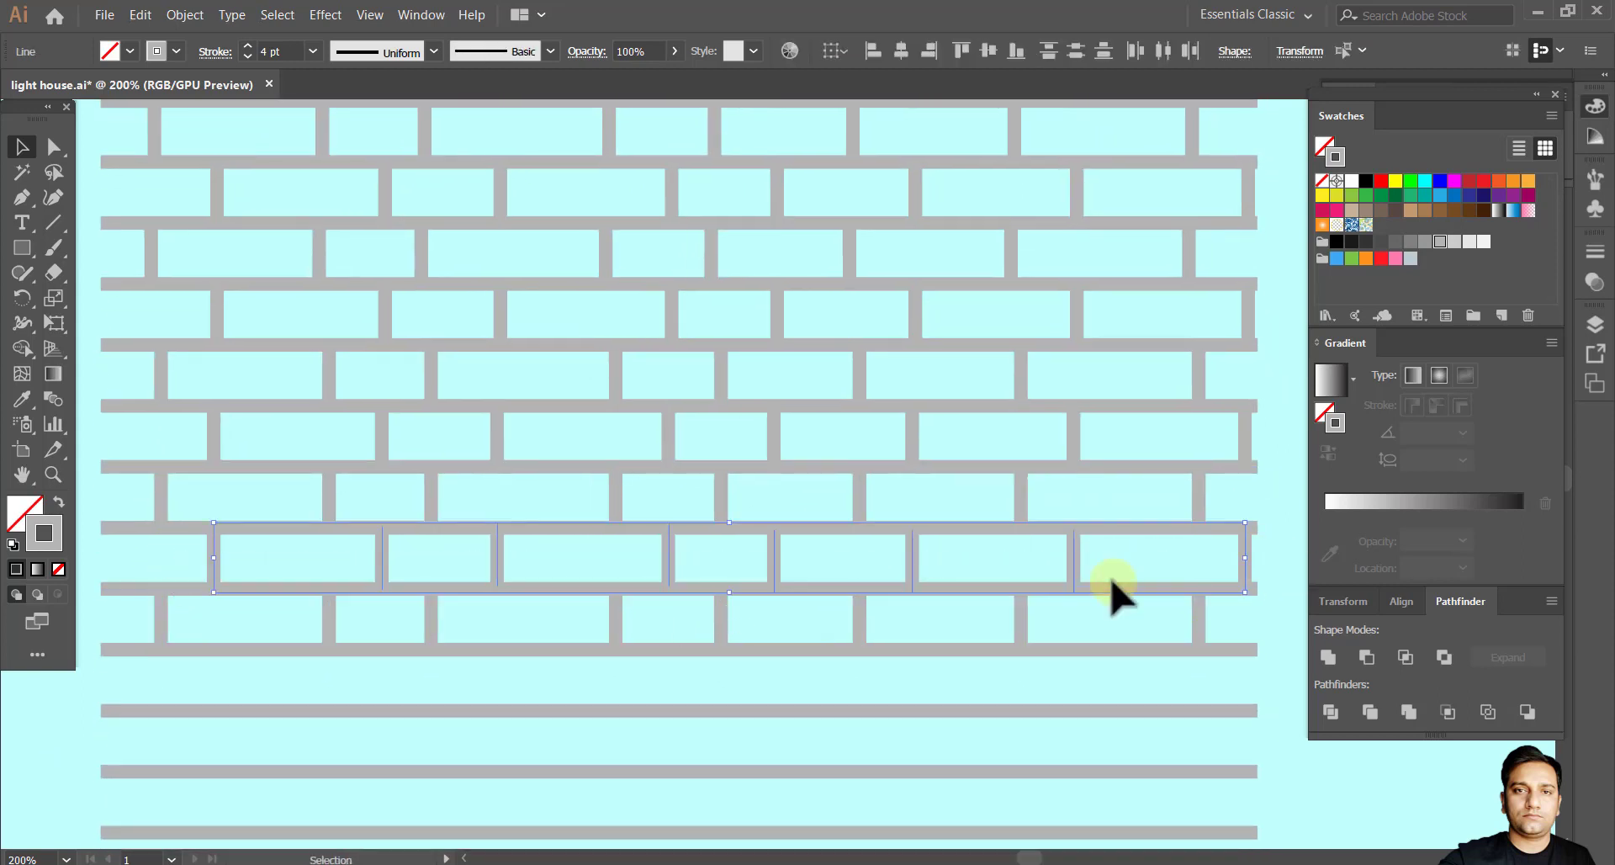
pyautogui.moveTo(1085, 677); pyautogui.dragTo(1074, 684)
pyautogui.scroll(-3, 468, 684)
pyautogui.click(638, 684)
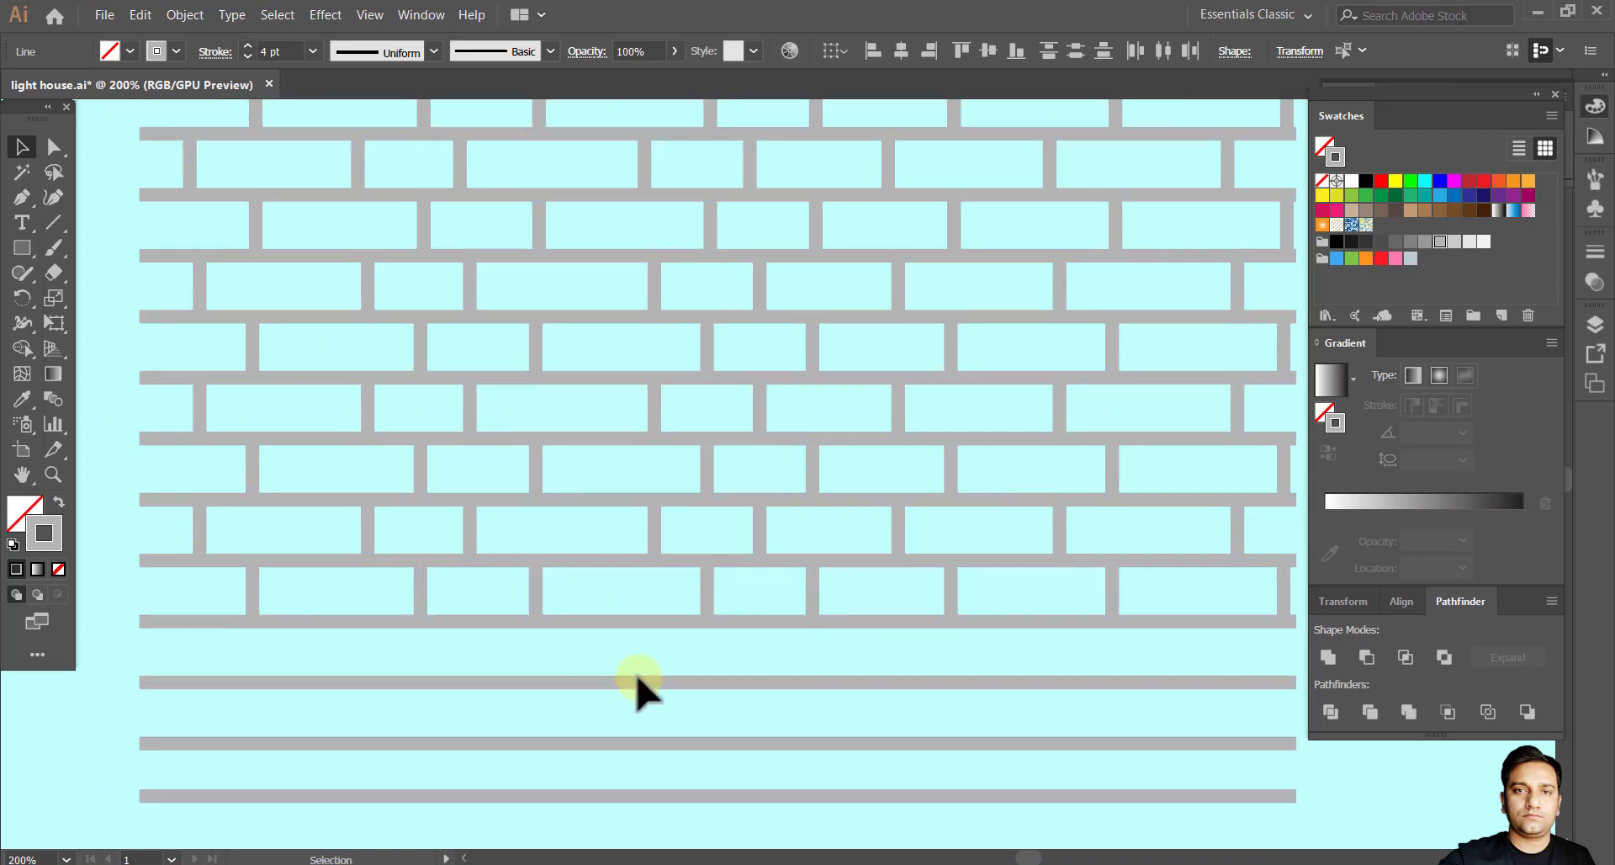
# Copy the joints of the eighteenth and nineteenth rows into the twentieth and twenty-first rows.
pyautogui.hscroll(1, 135, 539)
pyautogui.moveTo(127, 528); pyautogui.dragTo(1198, 523)
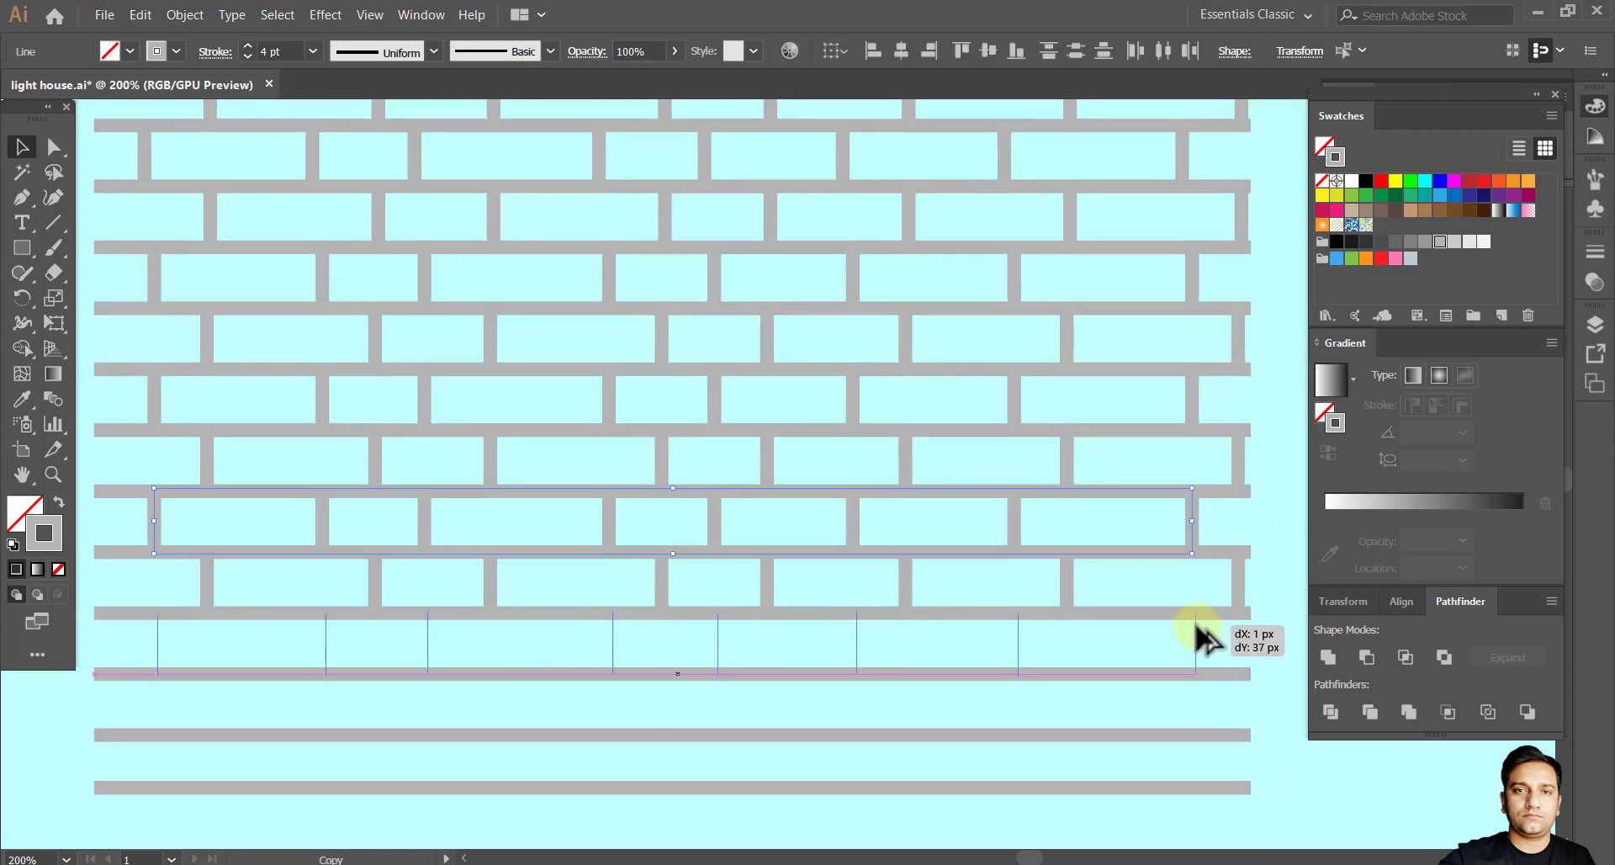
pyautogui.moveTo(1197, 639); pyautogui.dragTo(1197, 639)
pyautogui.scroll(-1, 1082, 620)
pyautogui.click(1081, 620)
pyautogui.hscroll(-1, 172, 567)
pyautogui.moveTo(1291, 534); pyautogui.dragTo(1291, 535)
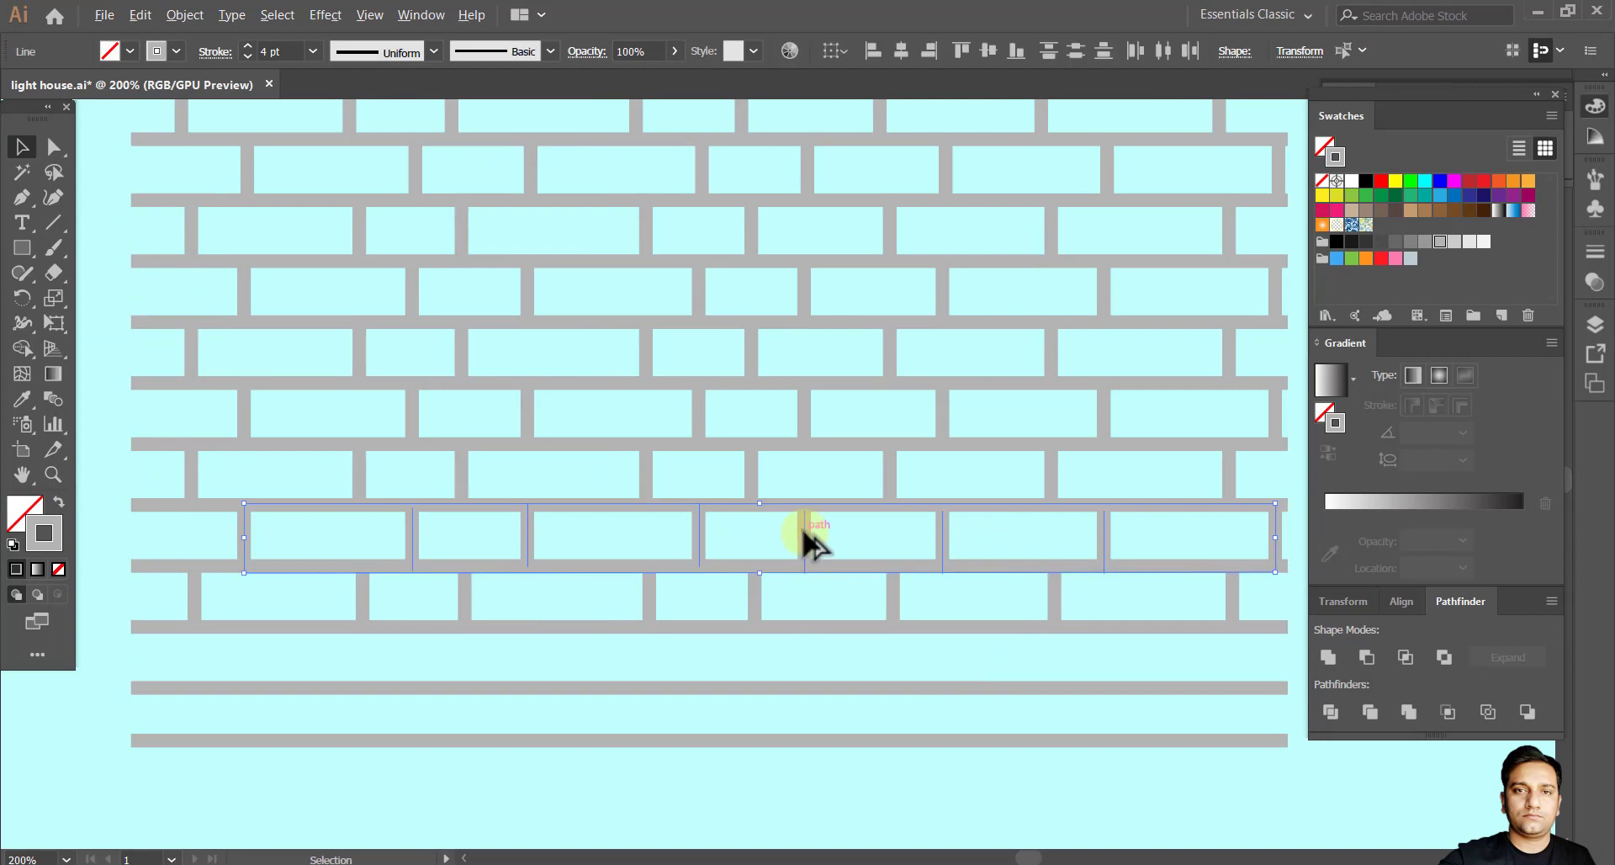
pyautogui.moveTo(800, 527); pyautogui.dragTo(807, 652)
pyautogui.scroll(-1, 620, 673)
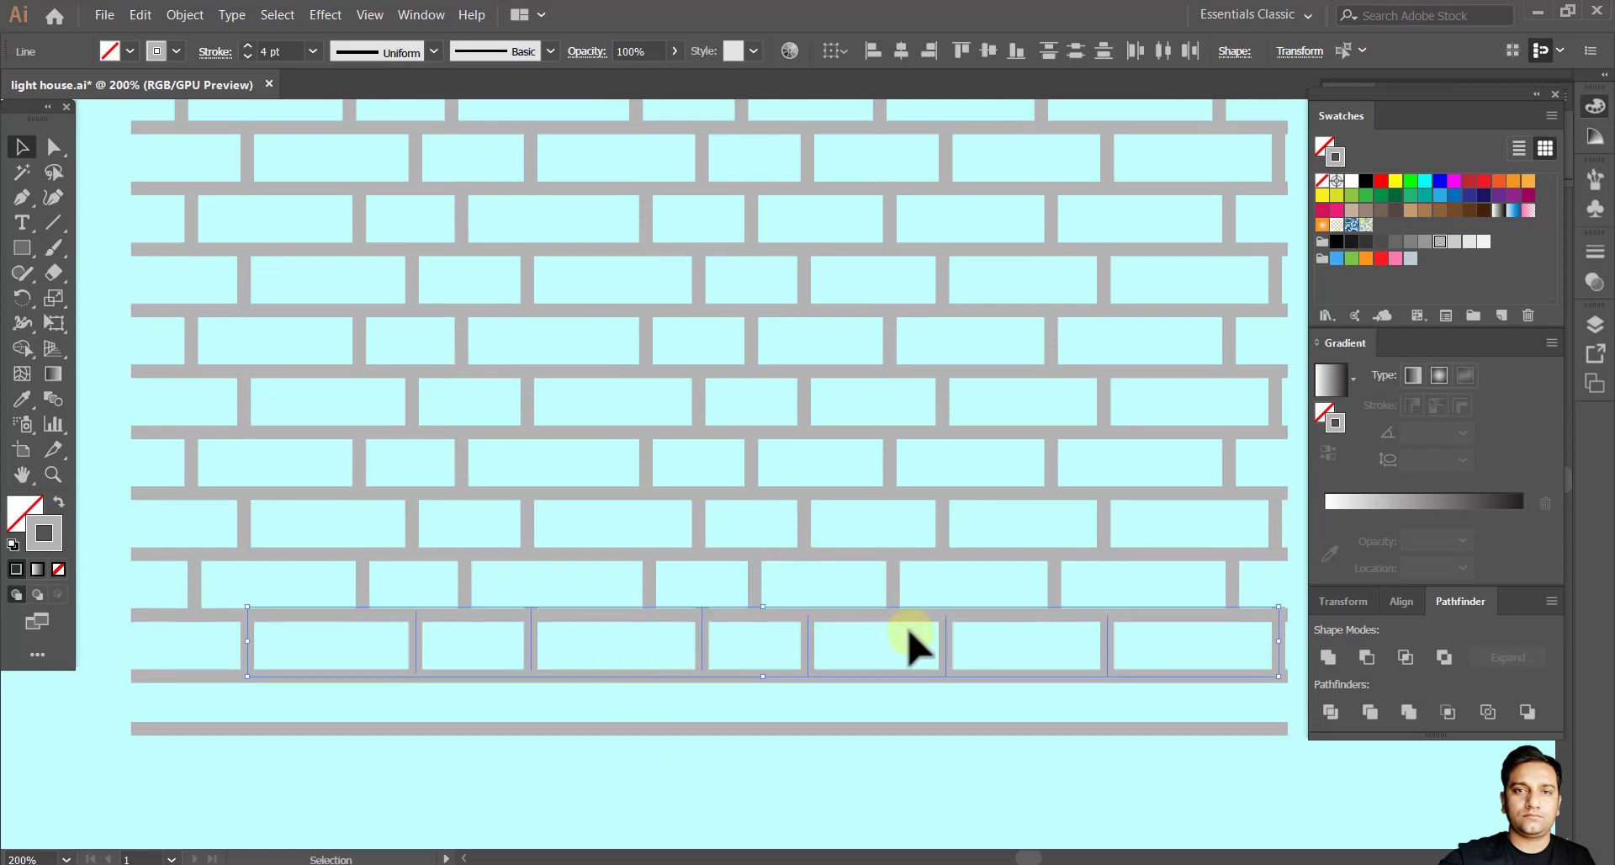
pyautogui.click(850, 757)
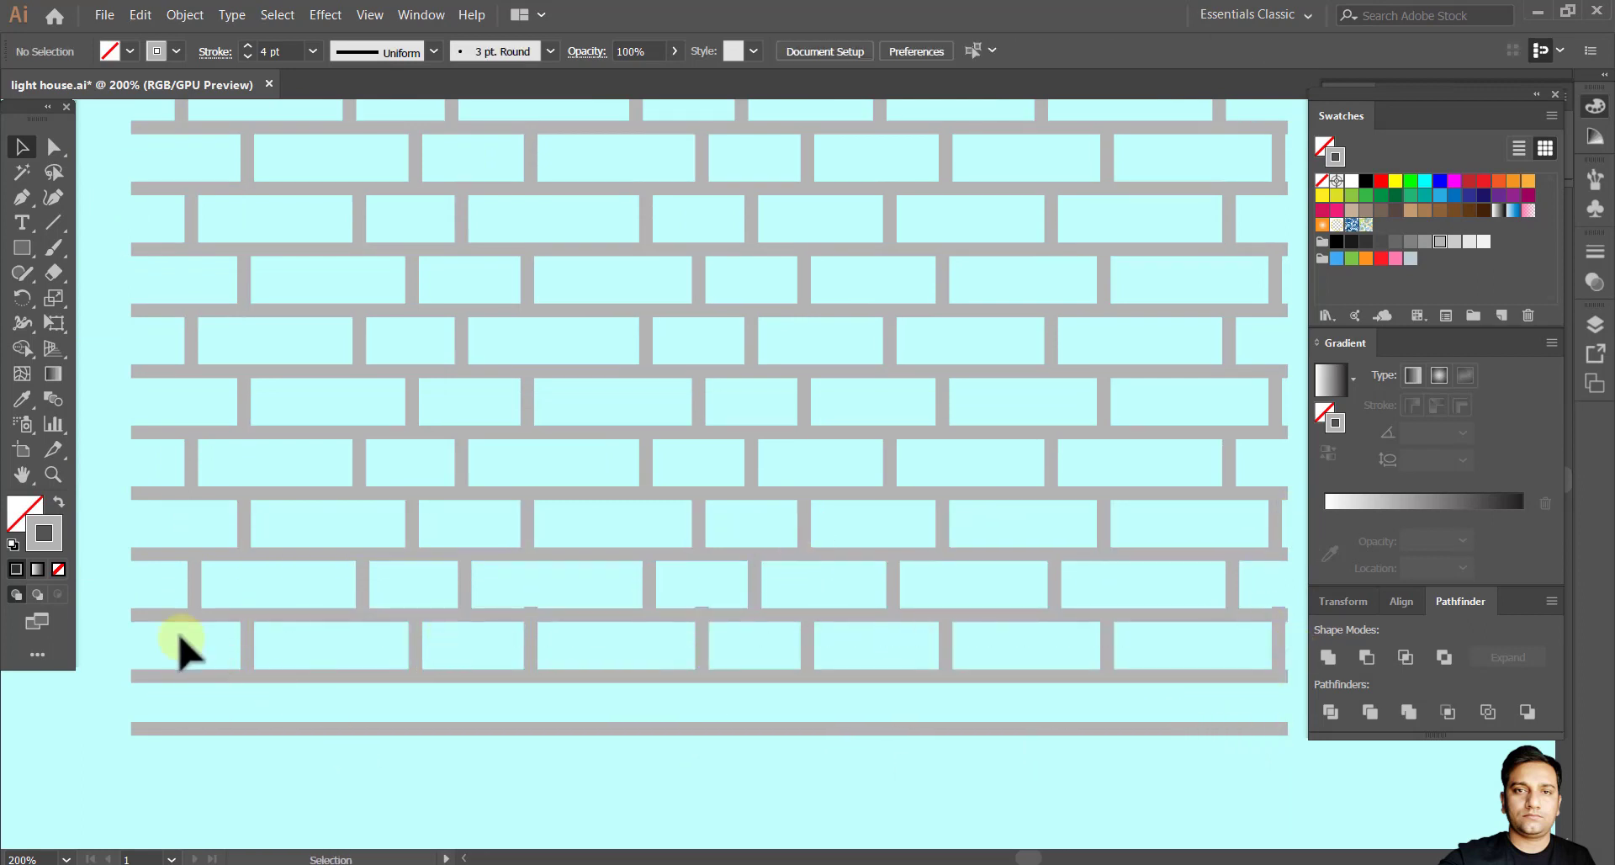
# Save the document and copy a set of staggered joints into the last remaining brick row.
pyautogui.hotkey('ctrl', 's')
pyautogui.scroll(-3, 908, 577)
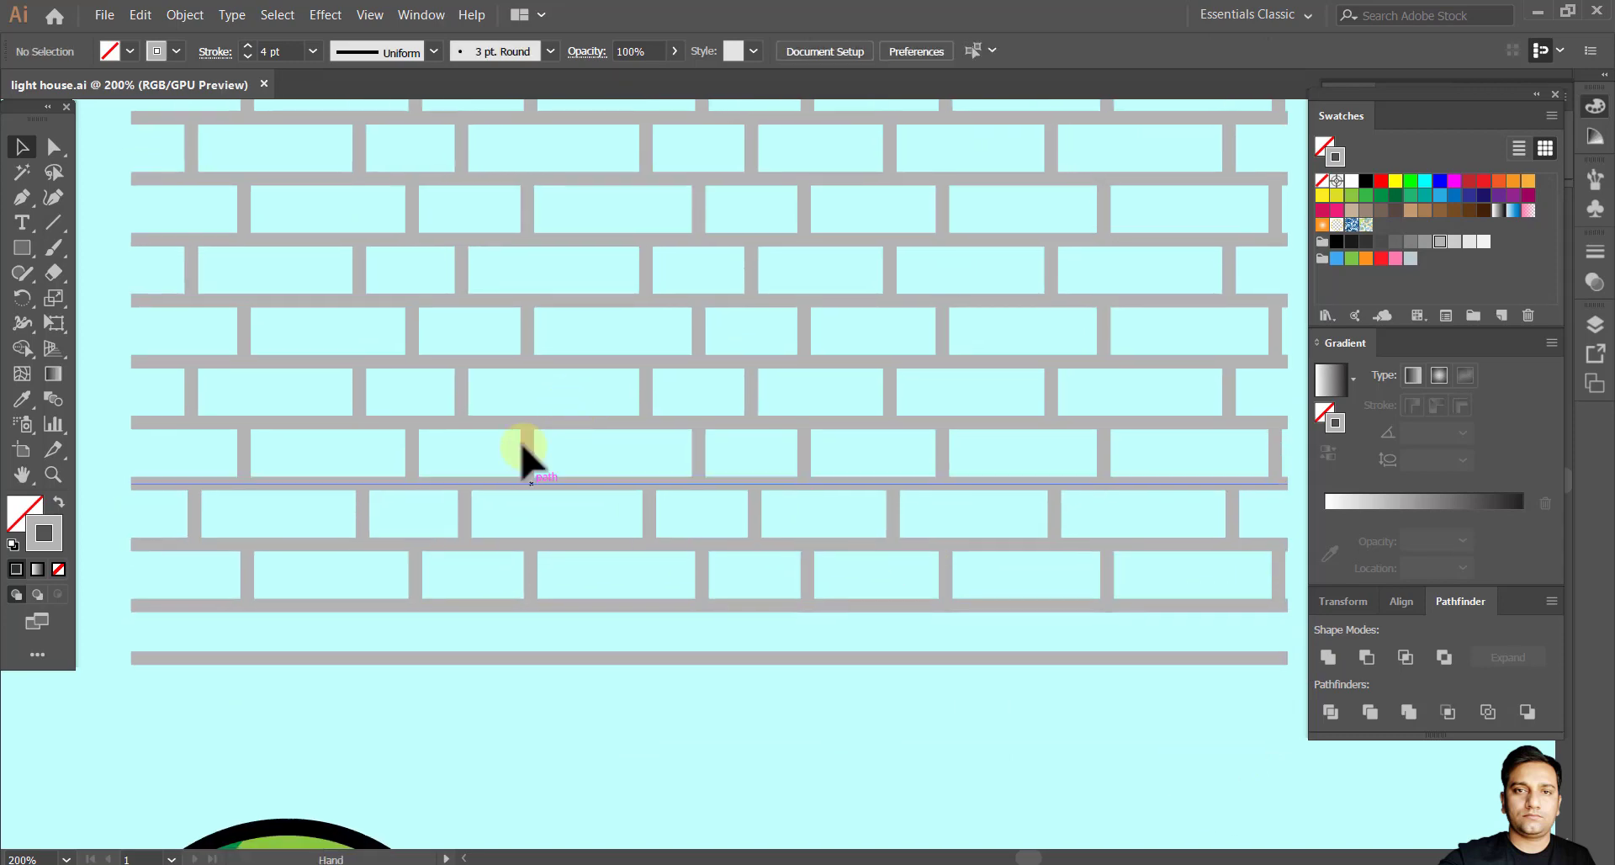
pyautogui.moveTo(1282, 486); pyautogui.dragTo(1282, 488)
pyautogui.moveTo(767, 578); pyautogui.dragTo(770, 636)
pyautogui.click(818, 673)
# Select all lines of the brick pattern beside the lighthouse and group them.
pyautogui.hotkey('ctrl', '-')
pyautogui.hotkey('ctrl', '-')
pyautogui.hotkey('ctrl', '-')
pyautogui.hotkey('ctrl', '-')
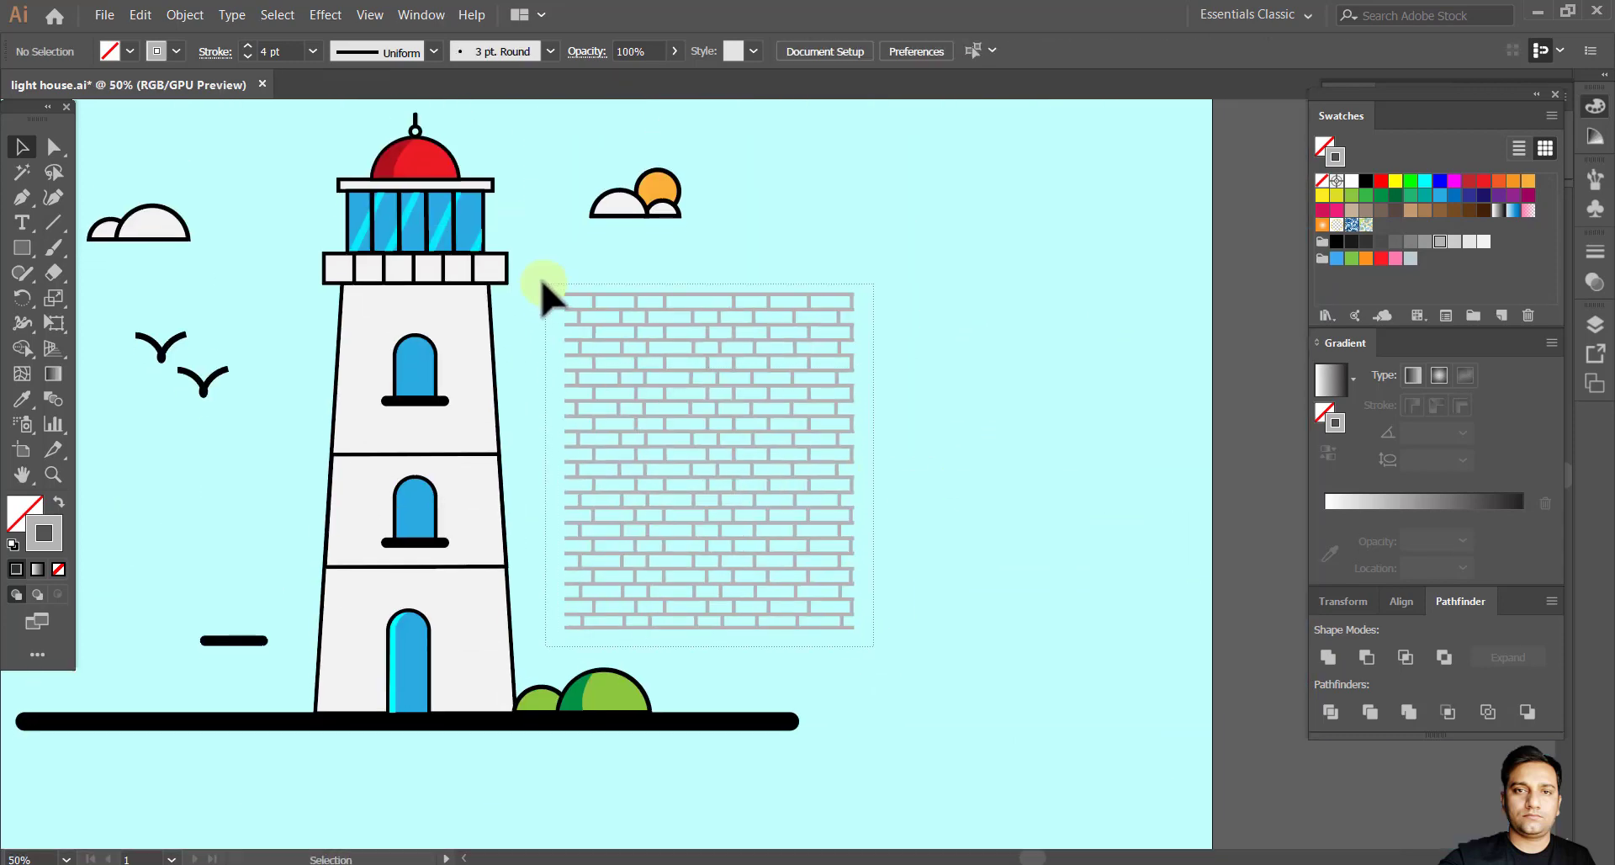
pyautogui.rightClick(672, 357)
pyautogui.click(689, 494)
pyautogui.hotkey('ctrl', '+')
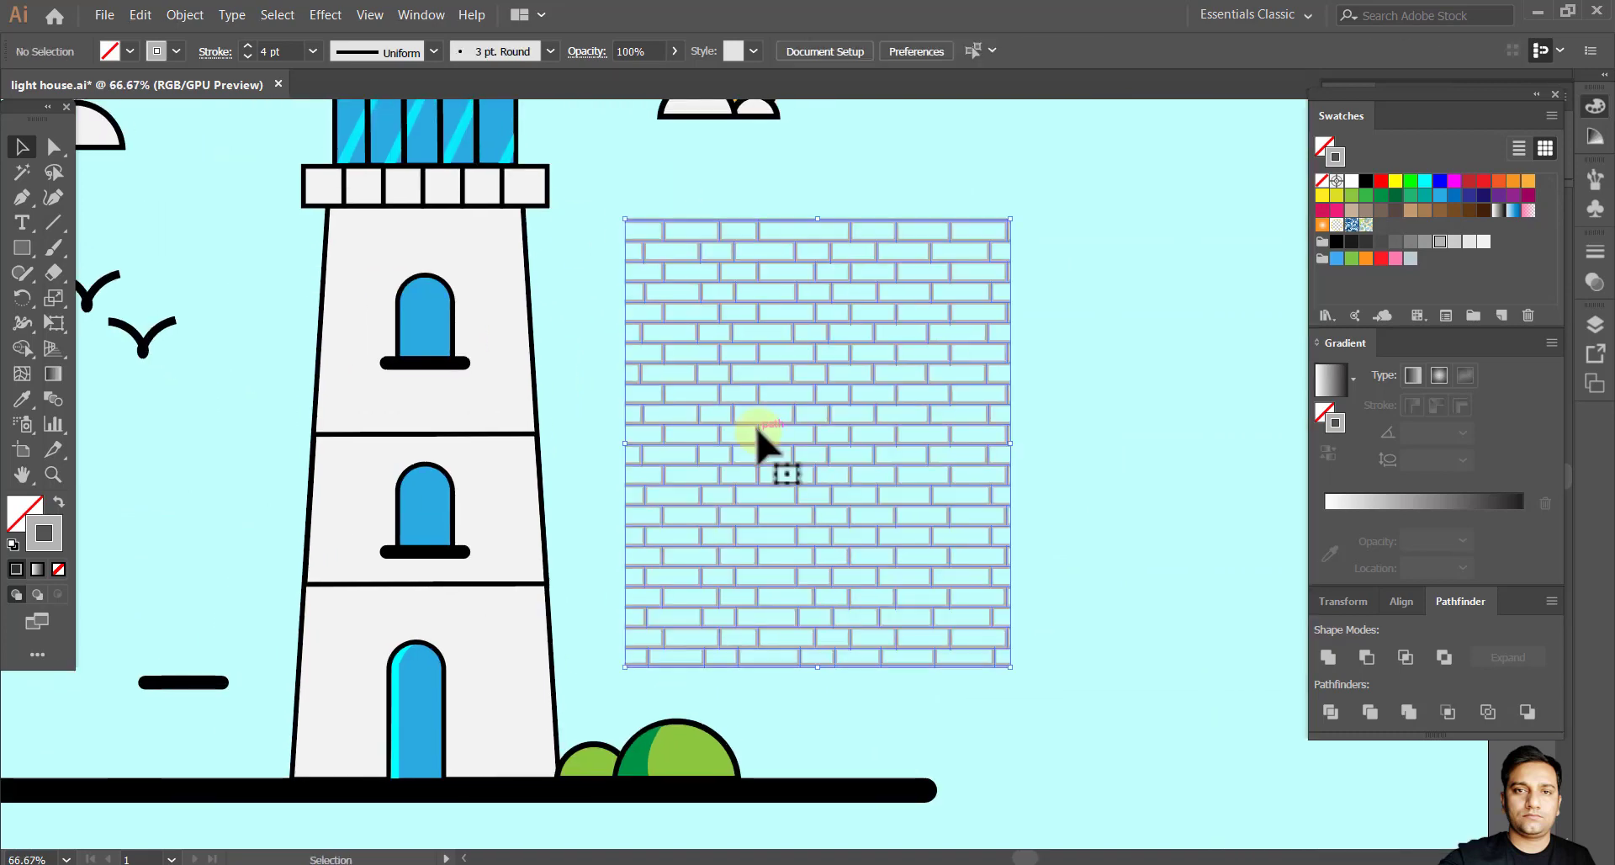
# Scale the grouped brick pattern down to about 267 × 311 px and try it over the tower.
pyautogui.moveTo(1010, 666); pyautogui.dragTo(962, 577)
pyautogui.moveTo(710, 433); pyautogui.dragTo(395, 395)
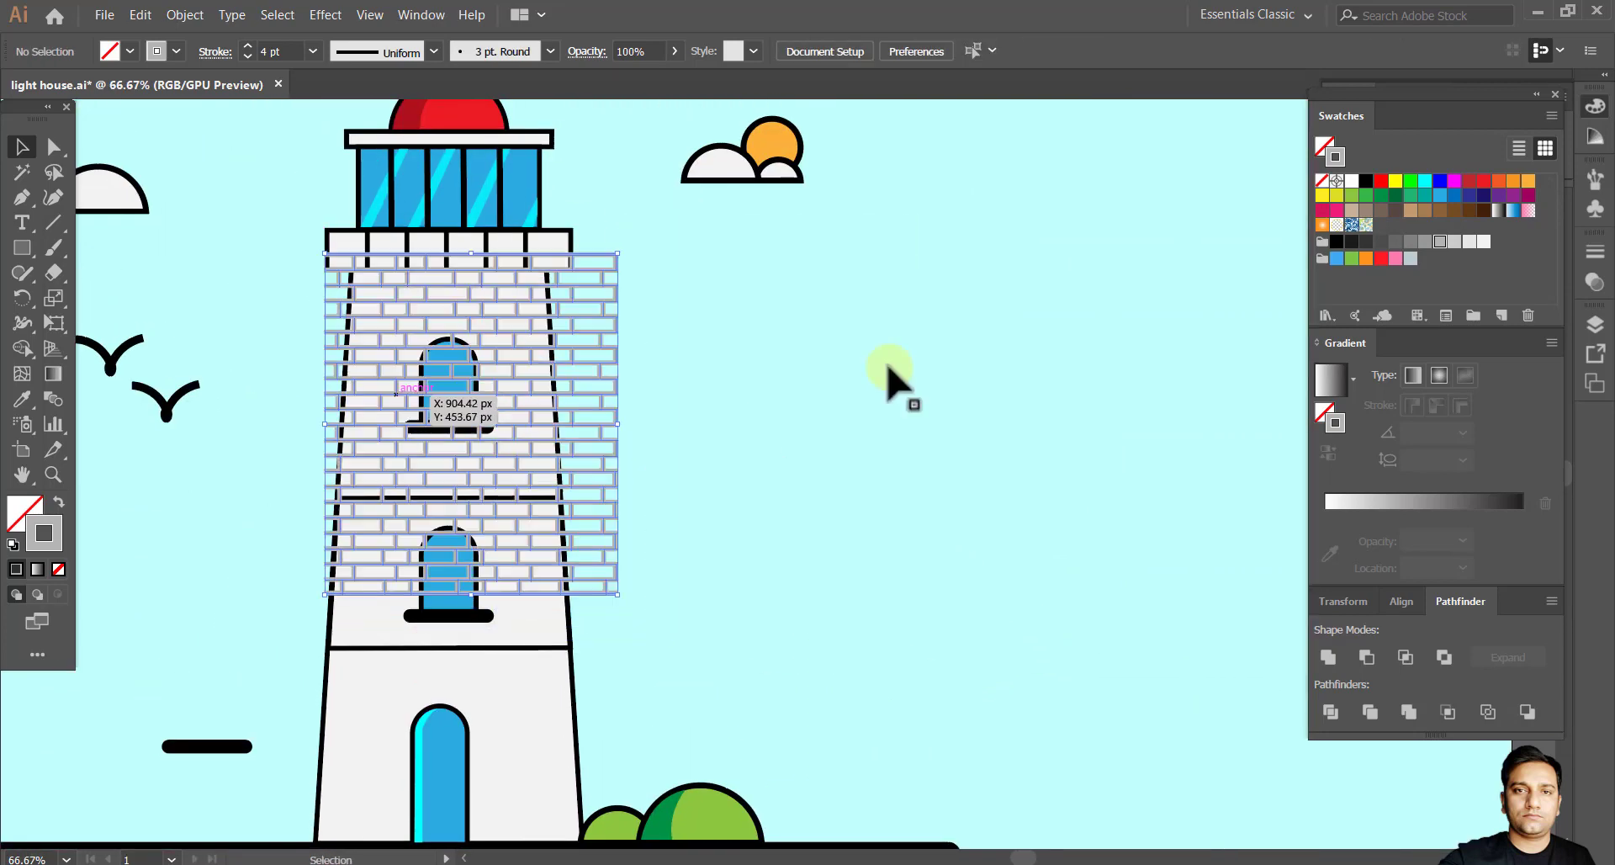
pyautogui.hotkey('ctrl', 'z')
# Place a copy of the tower body beside the lighthouse, underneath the brick pattern.
pyautogui.moveTo(566, 440); pyautogui.dragTo(1072, 407)
pyautogui.click(1104, 359)
pyautogui.moveTo(1000, 443); pyautogui.dragTo(1007, 407)
pyautogui.click(1068, 490)
pyautogui.moveTo(1068, 492); pyautogui.dragTo(916, 447)
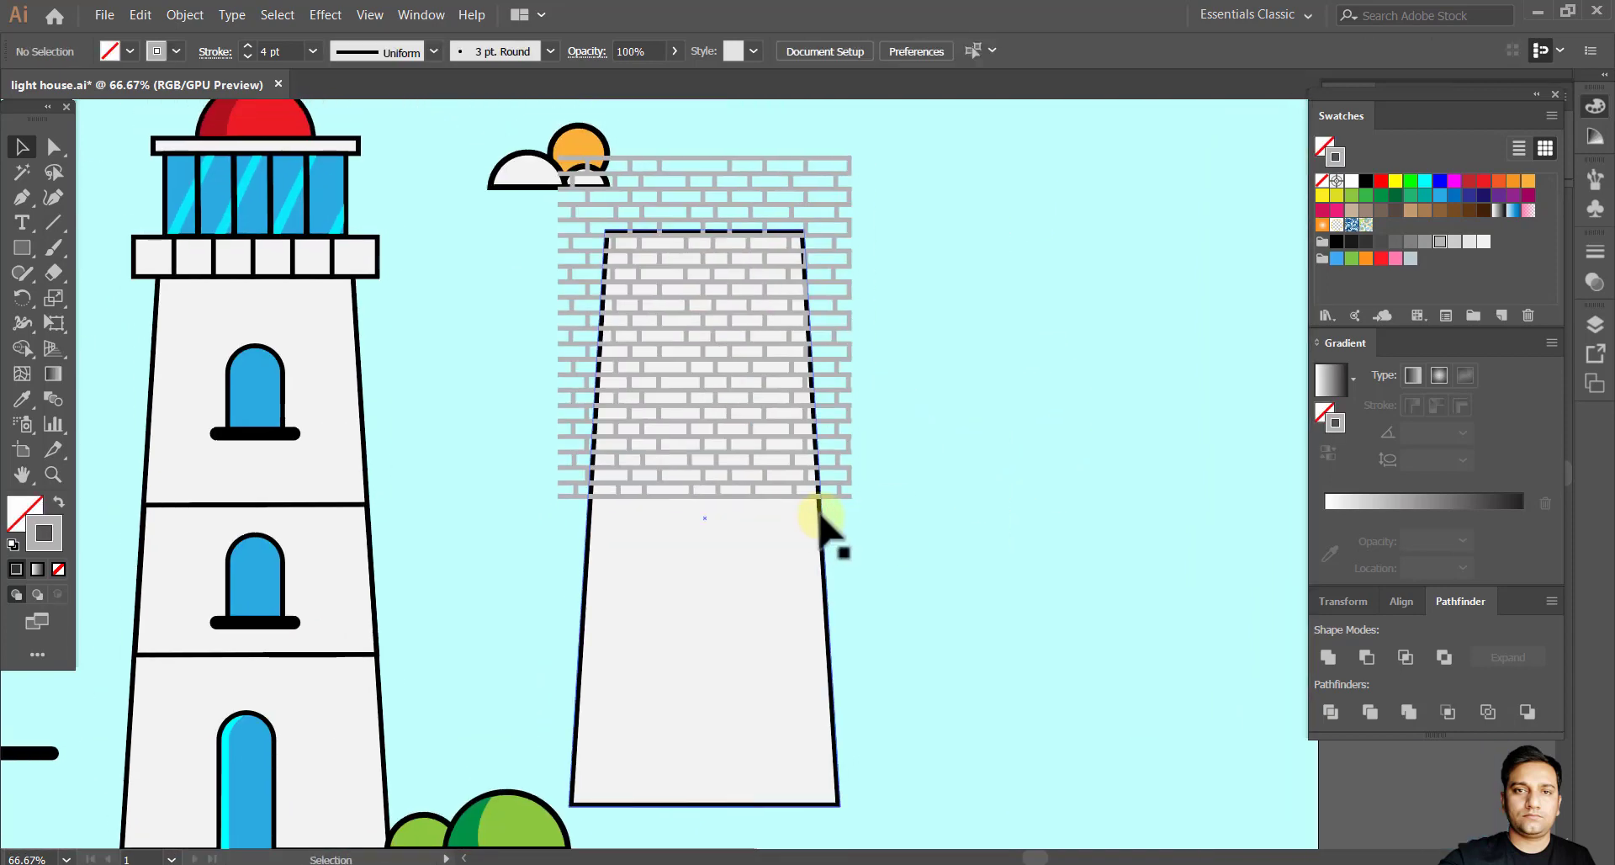
# Make two further copies of the tower body in a row beside the first copy.
pyautogui.moveTo(820, 515); pyautogui.dragTo(1203, 512)
pyautogui.moveTo(1188, 524); pyautogui.dragTo(849, 505)
pyautogui.moveTo(381, 356); pyautogui.dragTo(725, 433)
pyautogui.click(637, 290)
pyautogui.moveTo(607, 291); pyautogui.dragTo(627, 301)
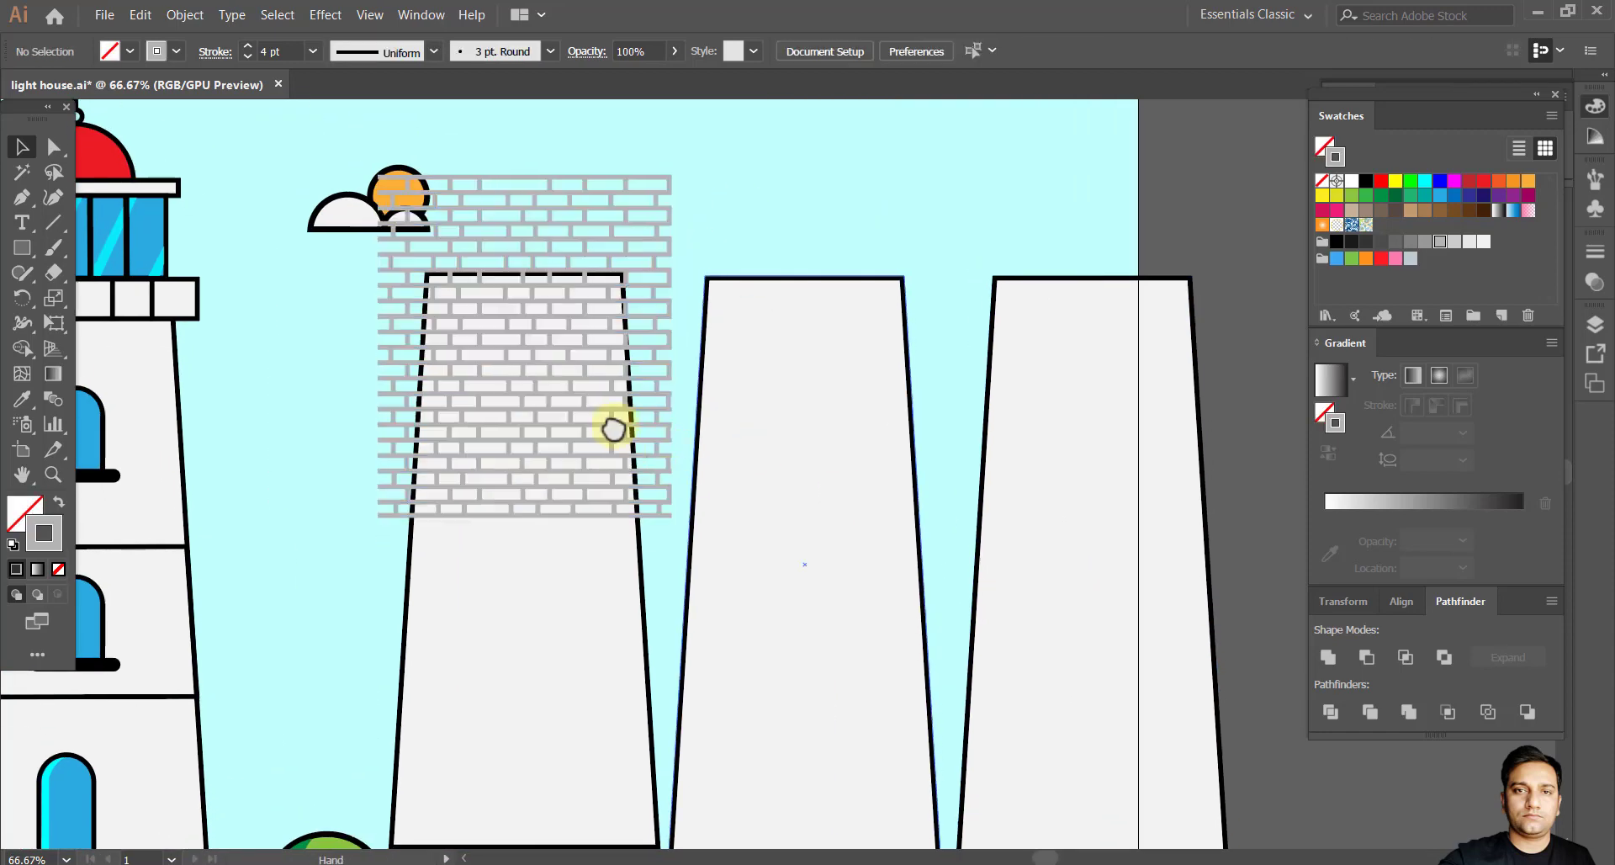
# Select the three tower body copies and align them vertically by their centres.
pyautogui.moveTo(613, 426); pyautogui.dragTo(775, 274)
pyautogui.moveTo(502, 481); pyautogui.dragTo(1194, 529)
pyautogui.click(988, 51)
pyautogui.scroll(-1, 684, 345)
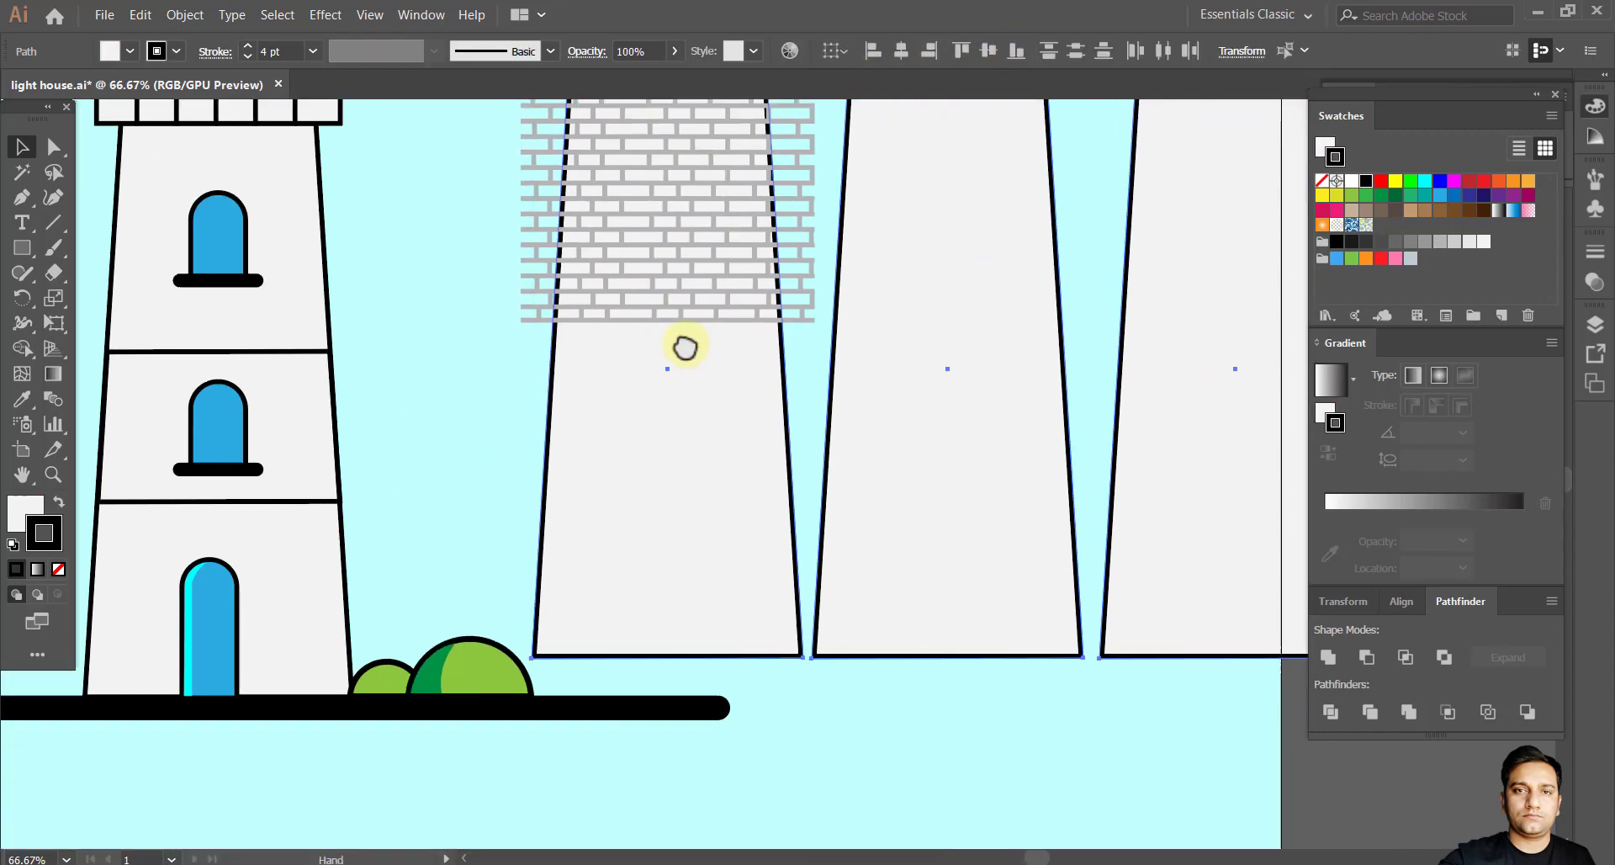
pyautogui.moveTo(677, 508); pyautogui.dragTo(668, 555)
pyautogui.scroll(2, 452, 155)
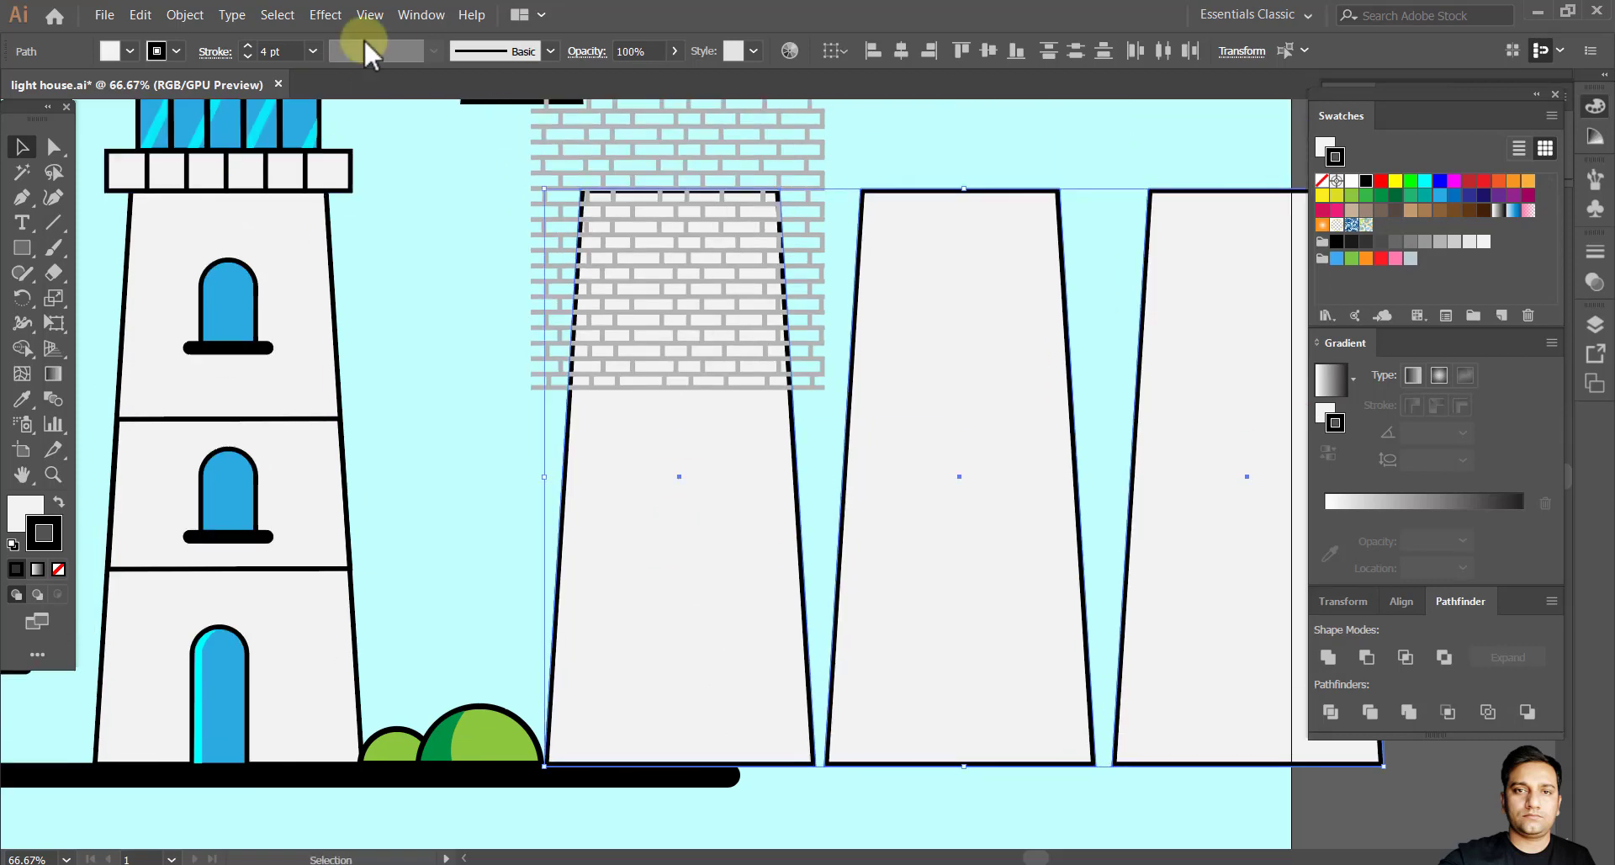
# Show the rulers and place horizontal guides on the lighthouse tower's two floor divider lines.
pyautogui.click(421, 14)
pyautogui.click(420, 15)
pyautogui.click(370, 14)
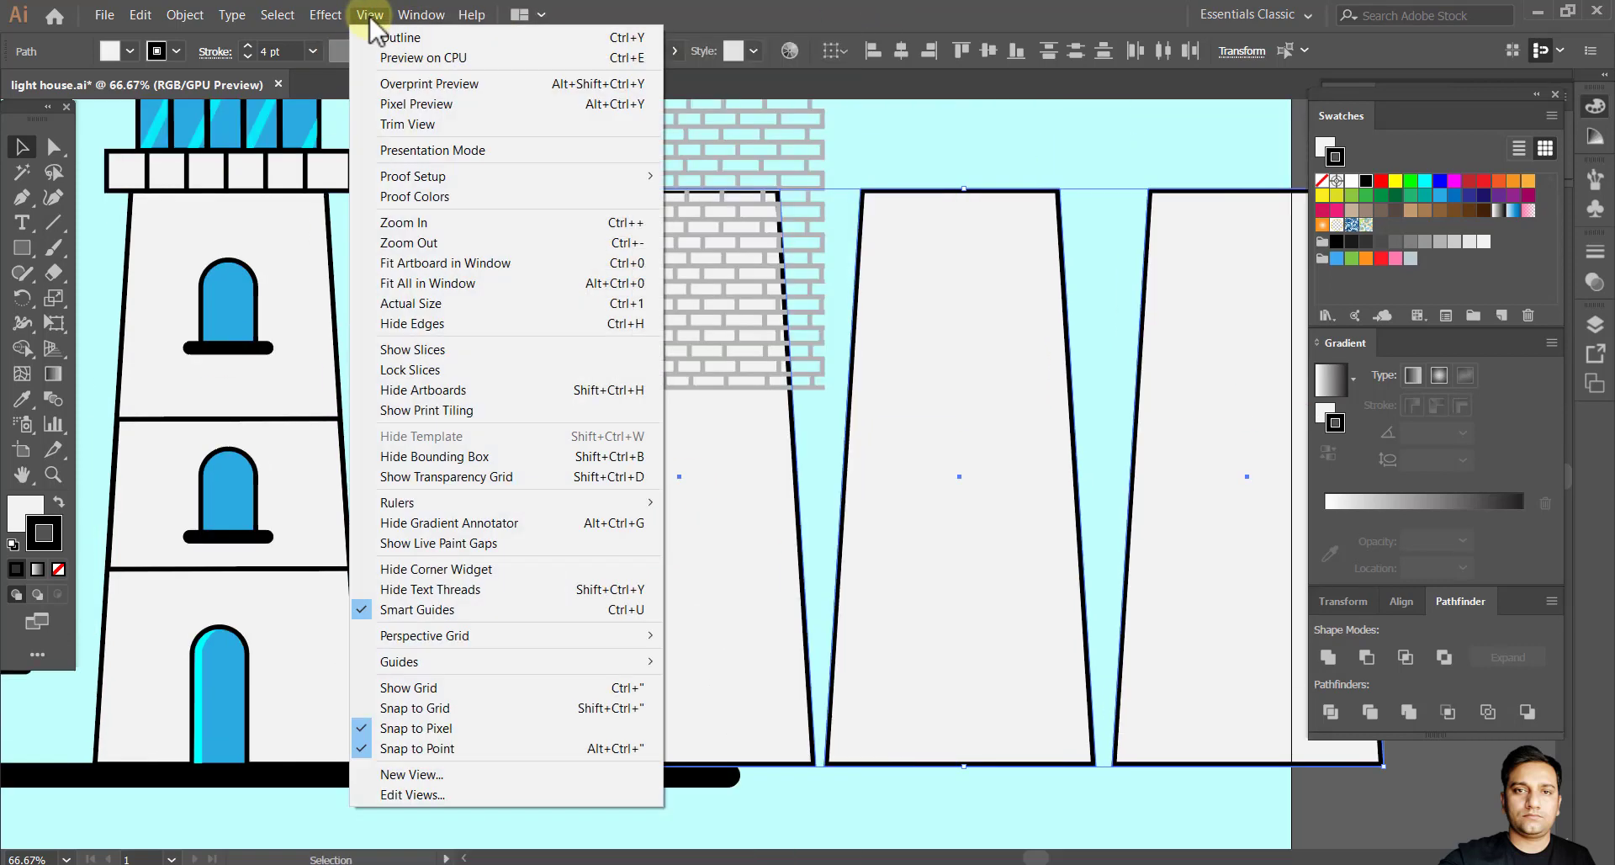
pyautogui.moveTo(438, 502)
pyautogui.click(740, 503)
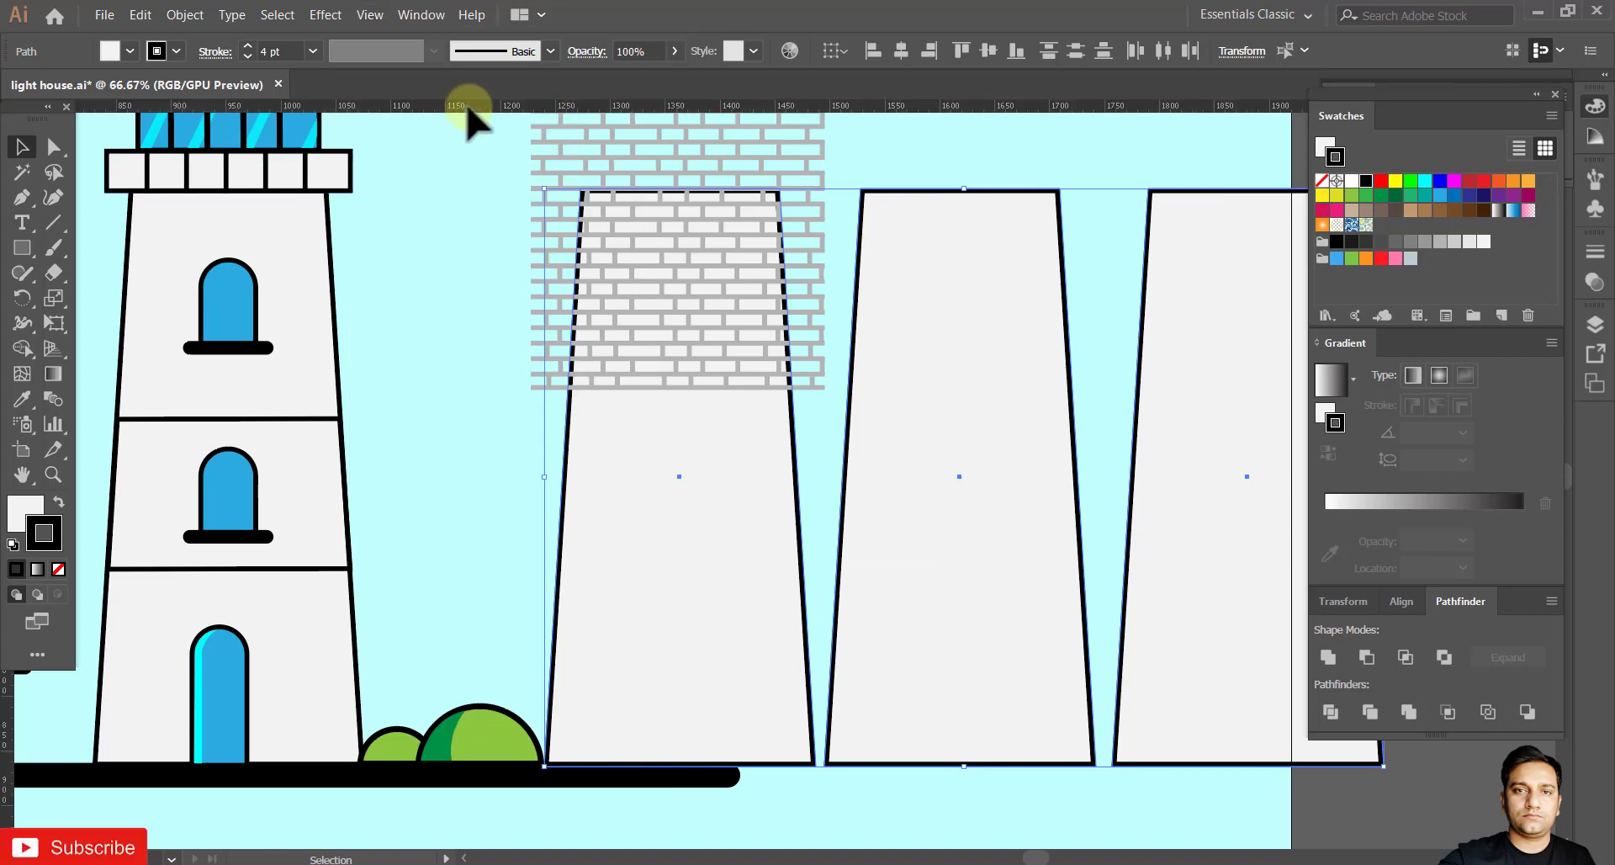
pyautogui.moveTo(336, 299); pyautogui.dragTo(340, 418)
pyautogui.moveTo(315, 574); pyautogui.dragTo(327, 569)
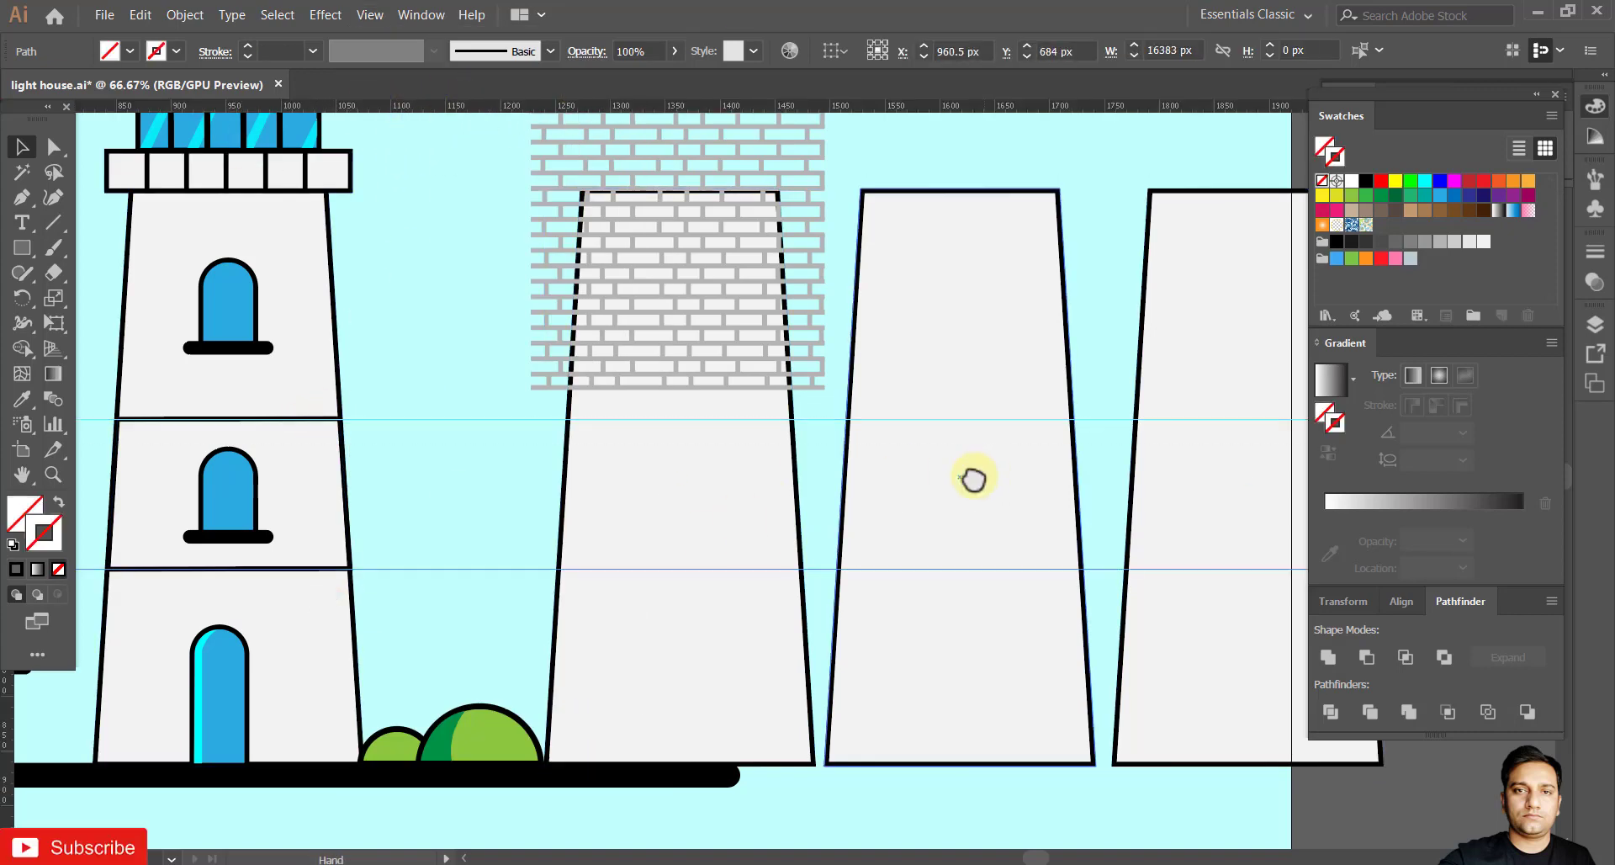
# Move the brick pattern on the first tower copy so its lower edge meets the upper guide.
pyautogui.moveTo(973, 479); pyautogui.dragTo(842, 468)
pyautogui.moveTo(581, 421); pyautogui.dragTo(677, 511)
pyautogui.moveTo(763, 299); pyautogui.dragTo(751, 296)
pyautogui.click(751, 307)
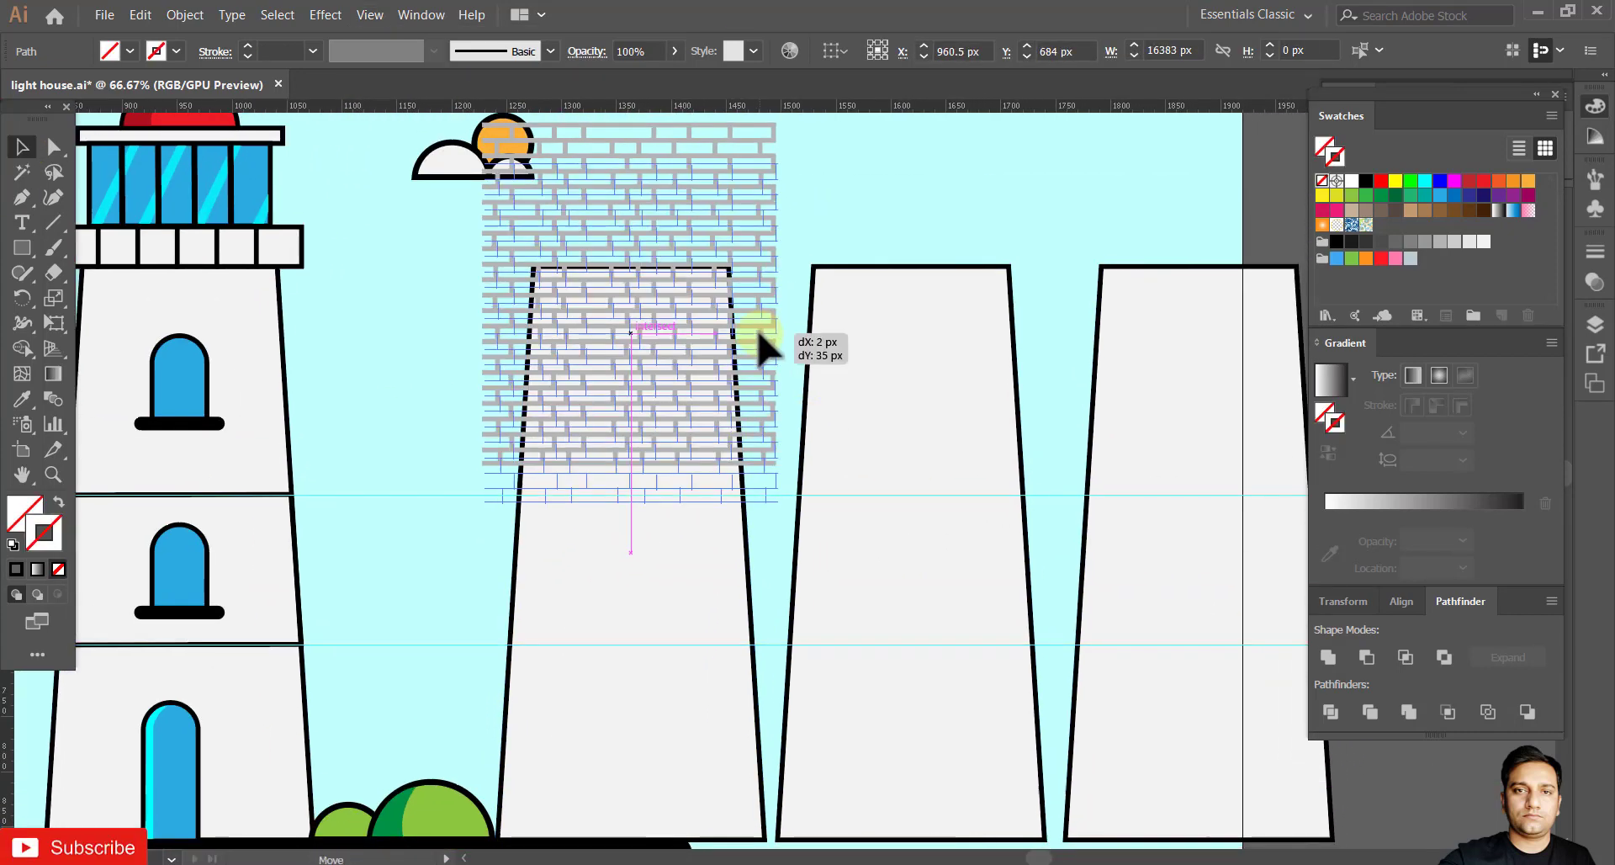
pyautogui.moveTo(736, 416); pyautogui.dragTo(712, 394)
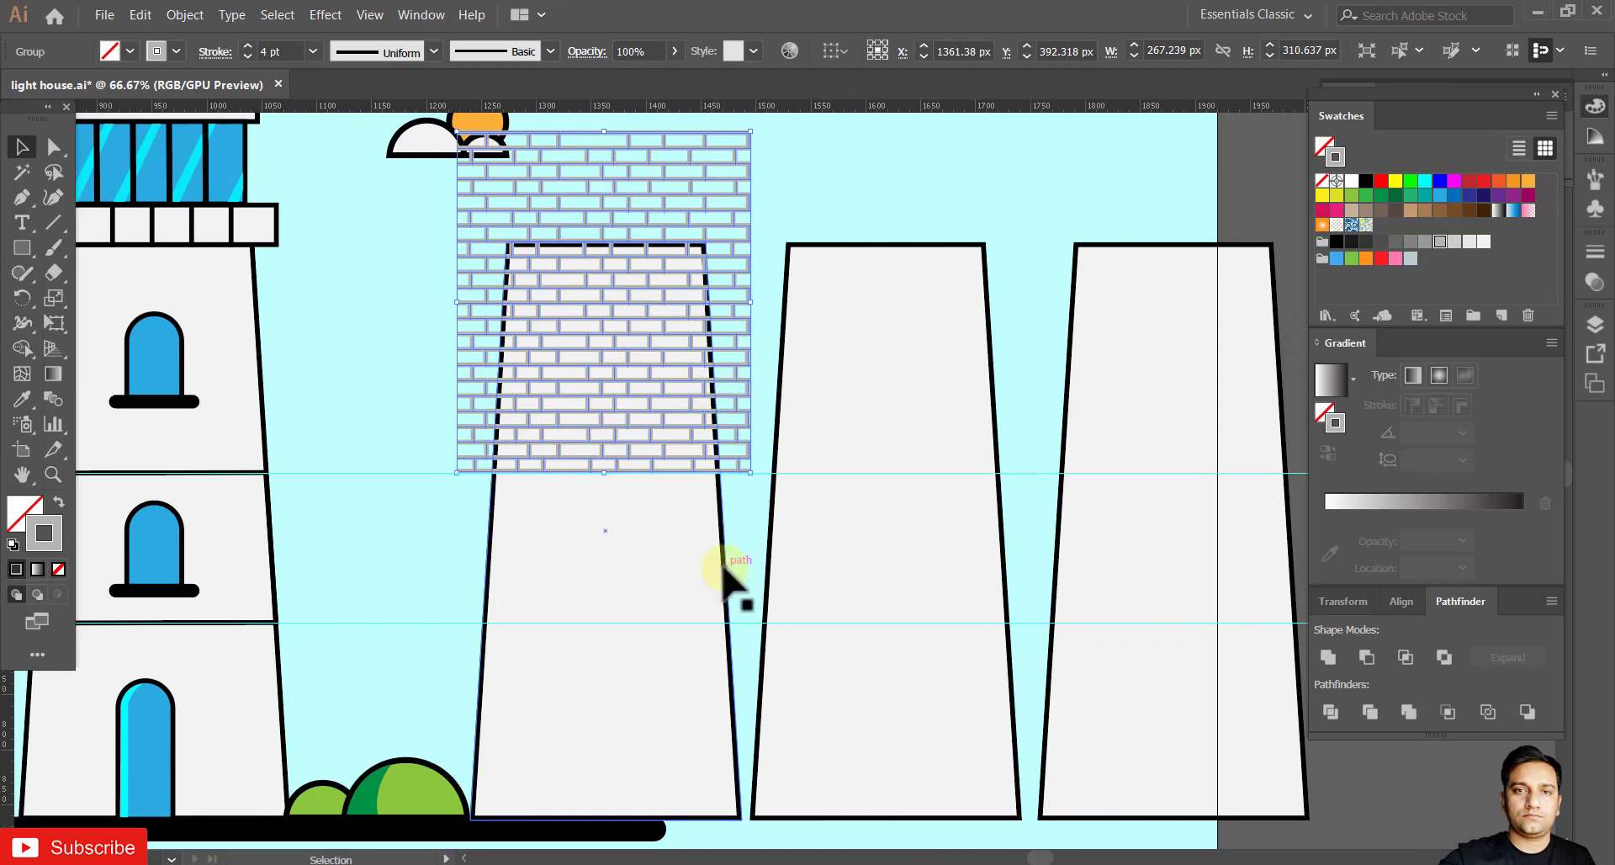
pyautogui.click(720, 538)
pyautogui.rightClick(720, 540)
pyautogui.click(934, 448)
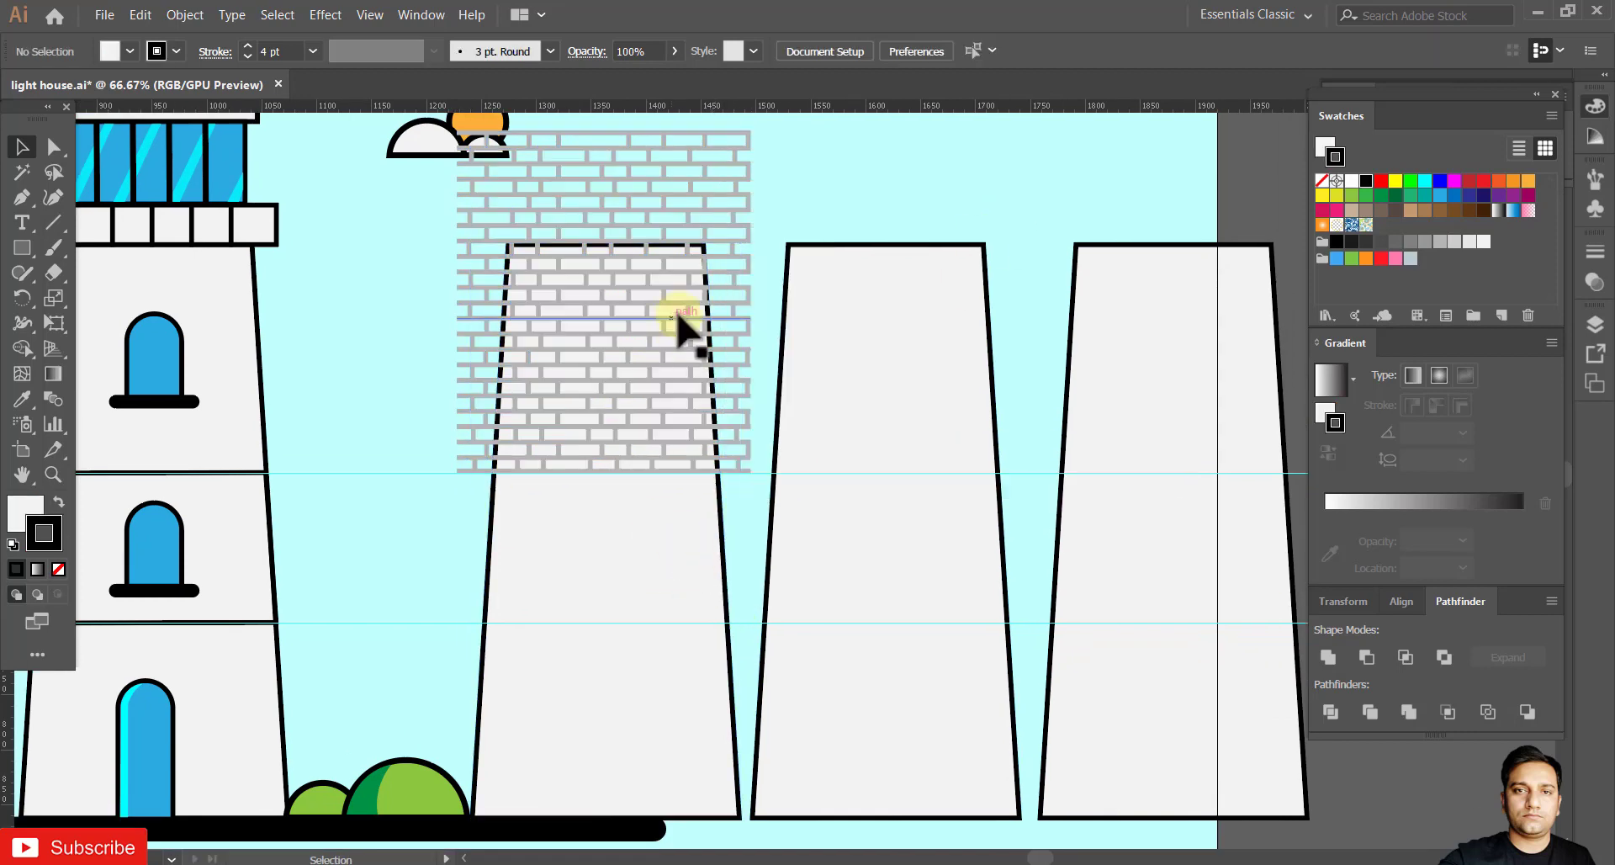
# Duplicate the brick pattern onto the second and third tower body copies.
pyautogui.click(721, 206)
pyautogui.moveTo(721, 206); pyautogui.dragTo(1016, 208)
pyautogui.moveTo(786, 257); pyautogui.dragTo(1120, 339)
pyautogui.click(833, 252)
# Bring the first tower copy to the front and make it a clipping mask for its brick pattern.
pyautogui.rightClick(723, 530)
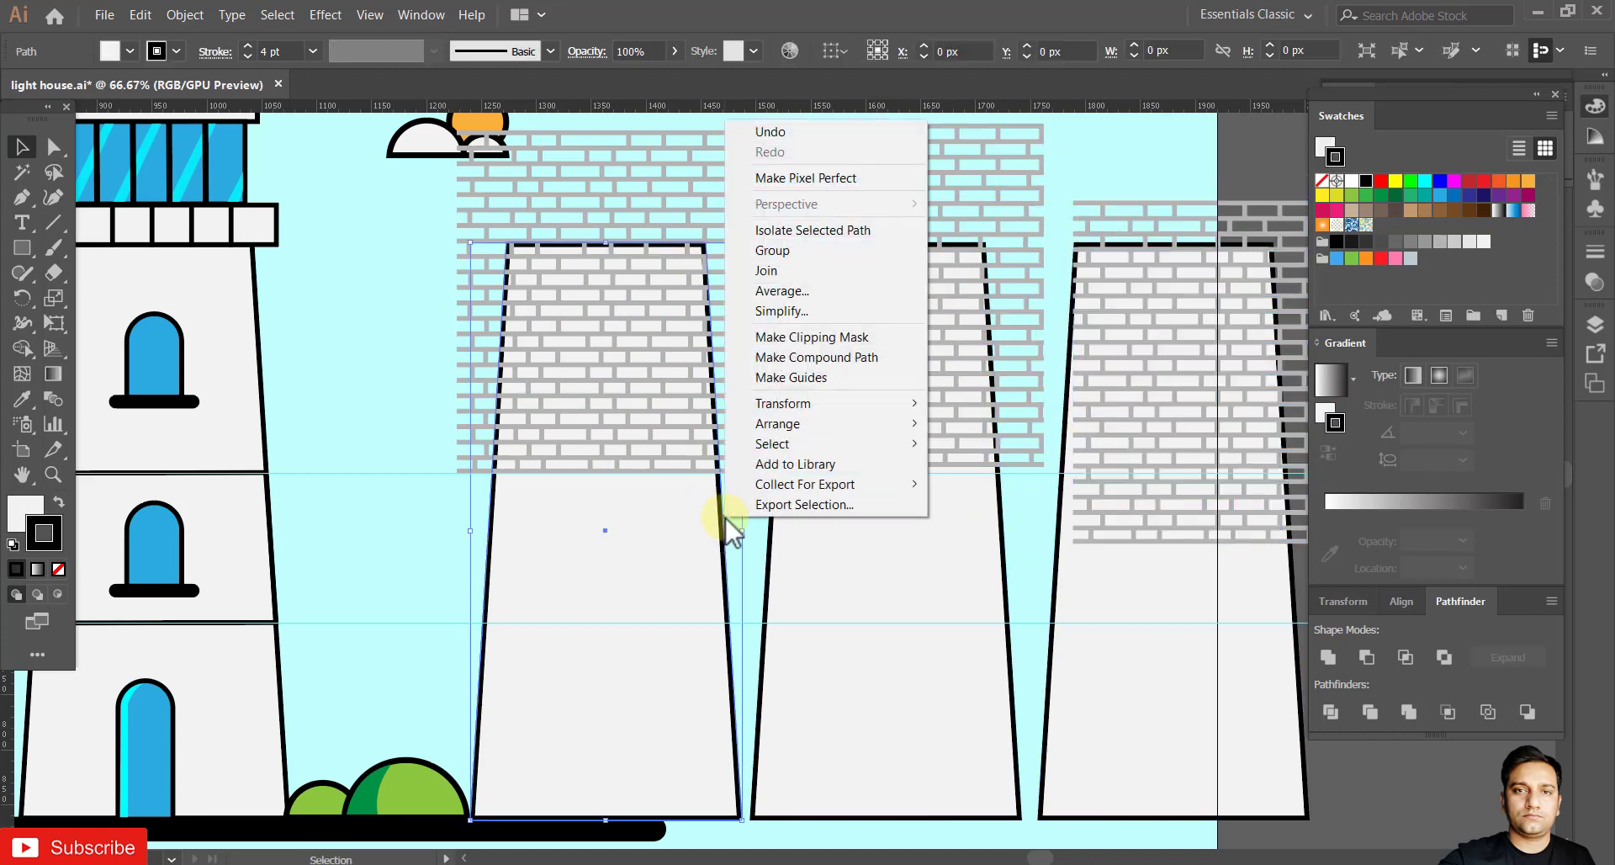
pyautogui.click(1001, 426)
pyautogui.keyDown('shift'); pyautogui.click(651, 240); pyautogui.keyUp('shift')
pyautogui.rightClick(602, 445)
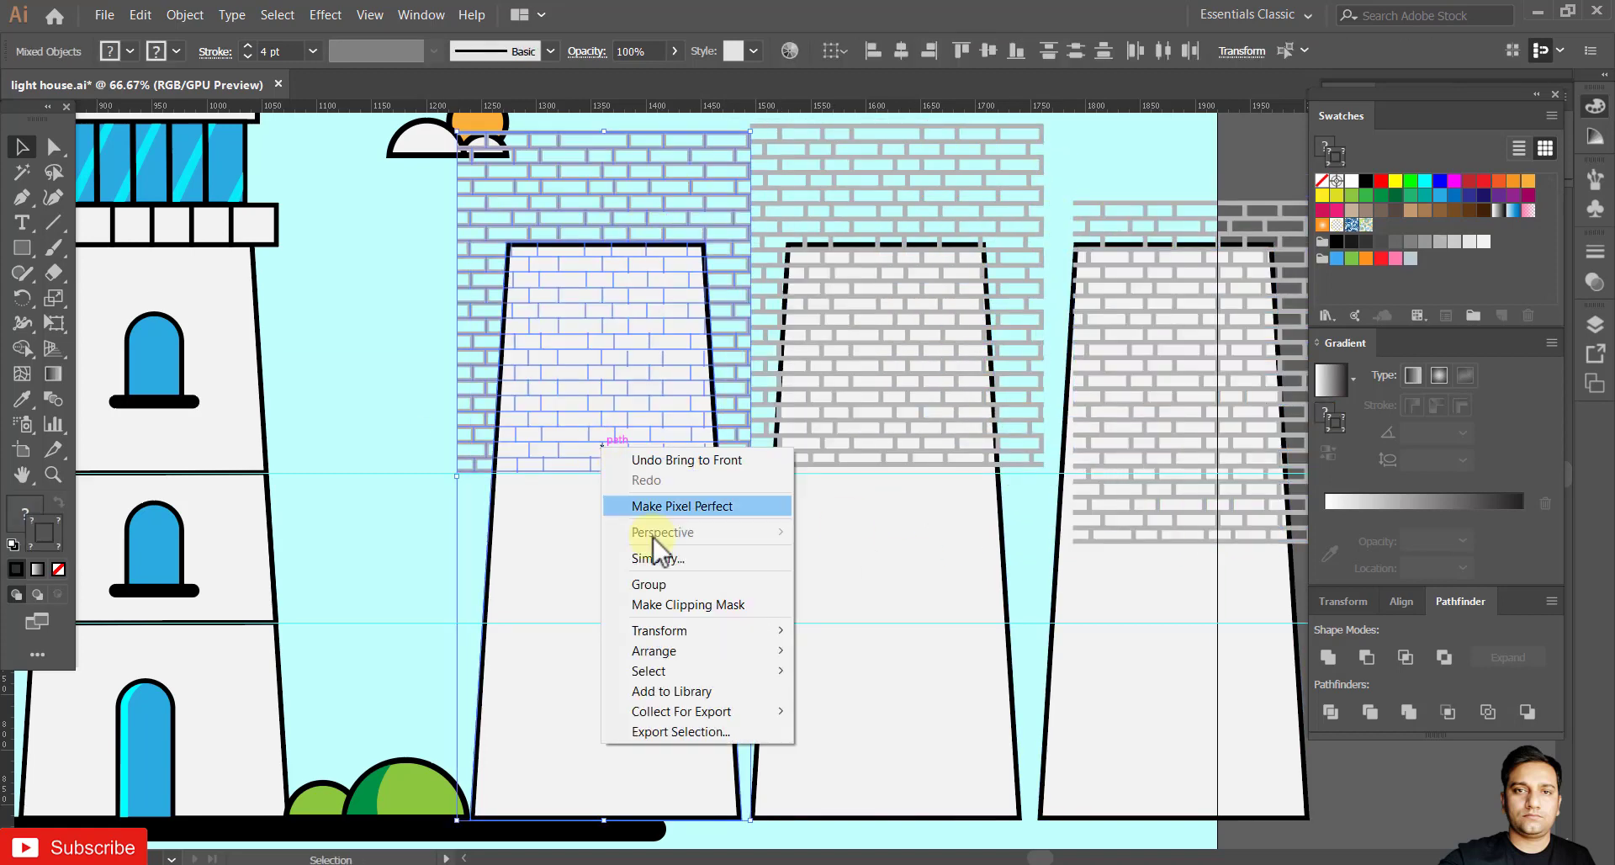
pyautogui.click(679, 604)
# Move the clipped bricks onto the lighthouse tower so they fit its upper section below the balcony.
pyautogui.moveTo(714, 515); pyautogui.dragTo(283, 510)
pyautogui.click(540, 503)
pyautogui.scroll(3, 296, 563)
pyautogui.moveTo(585, 404); pyautogui.dragTo(718, 787)
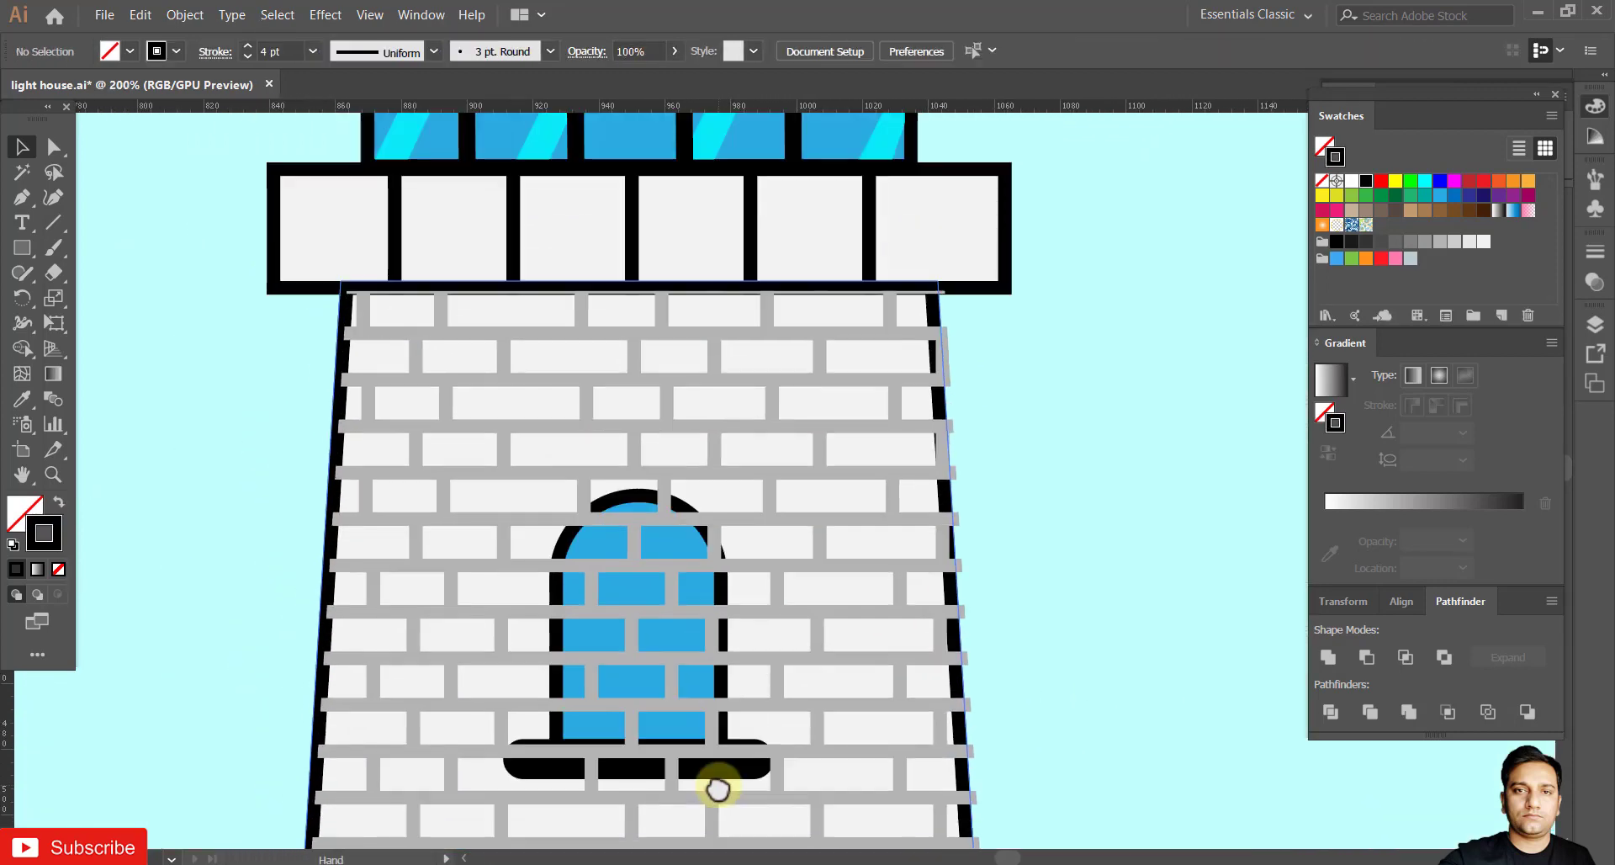
pyautogui.moveTo(789, 329); pyautogui.dragTo(783, 329)
pyautogui.scroll(-3, 966, 465)
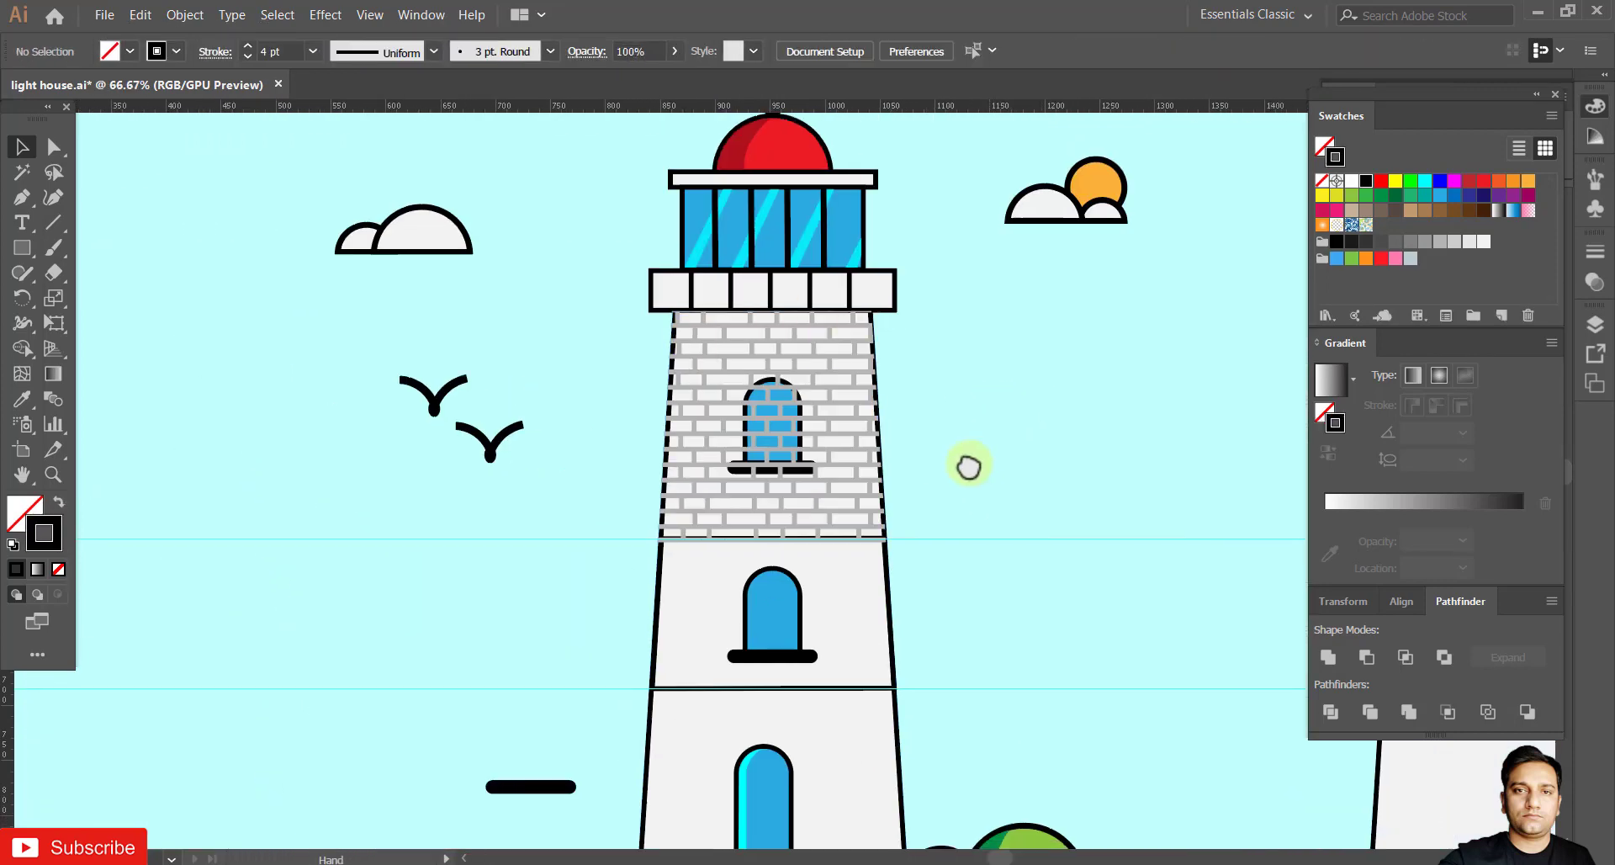
# Bring the lighthouse's upper window to the front of the bricks.
pyautogui.moveTo(673, 362); pyautogui.dragTo(804, 442)
pyautogui.scroll(1, 919, 493)
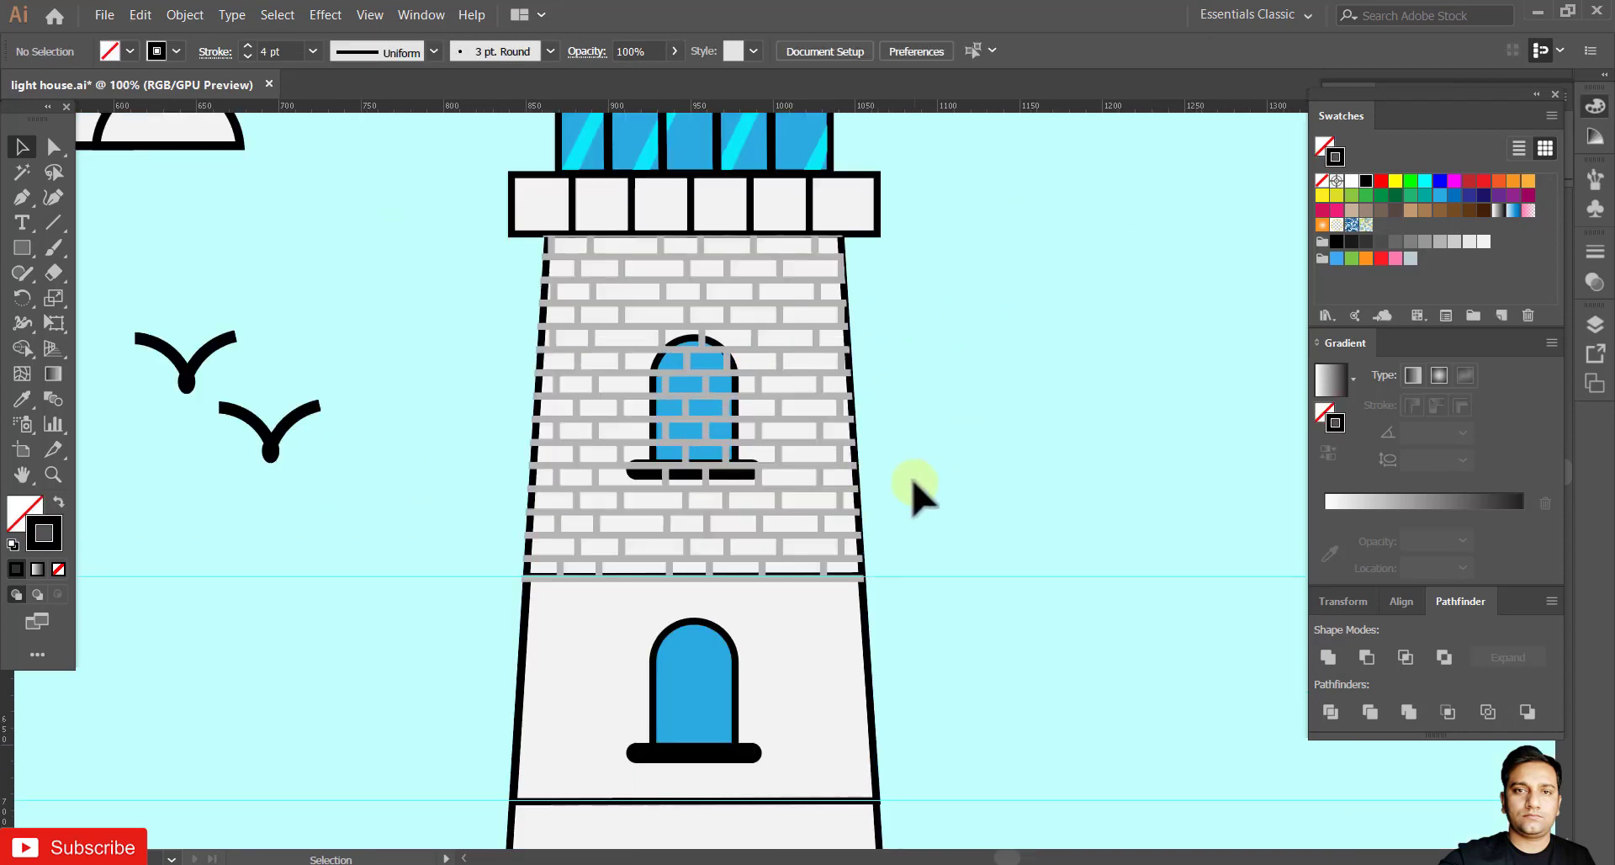
pyautogui.click(721, 424)
pyautogui.rightClick(733, 427)
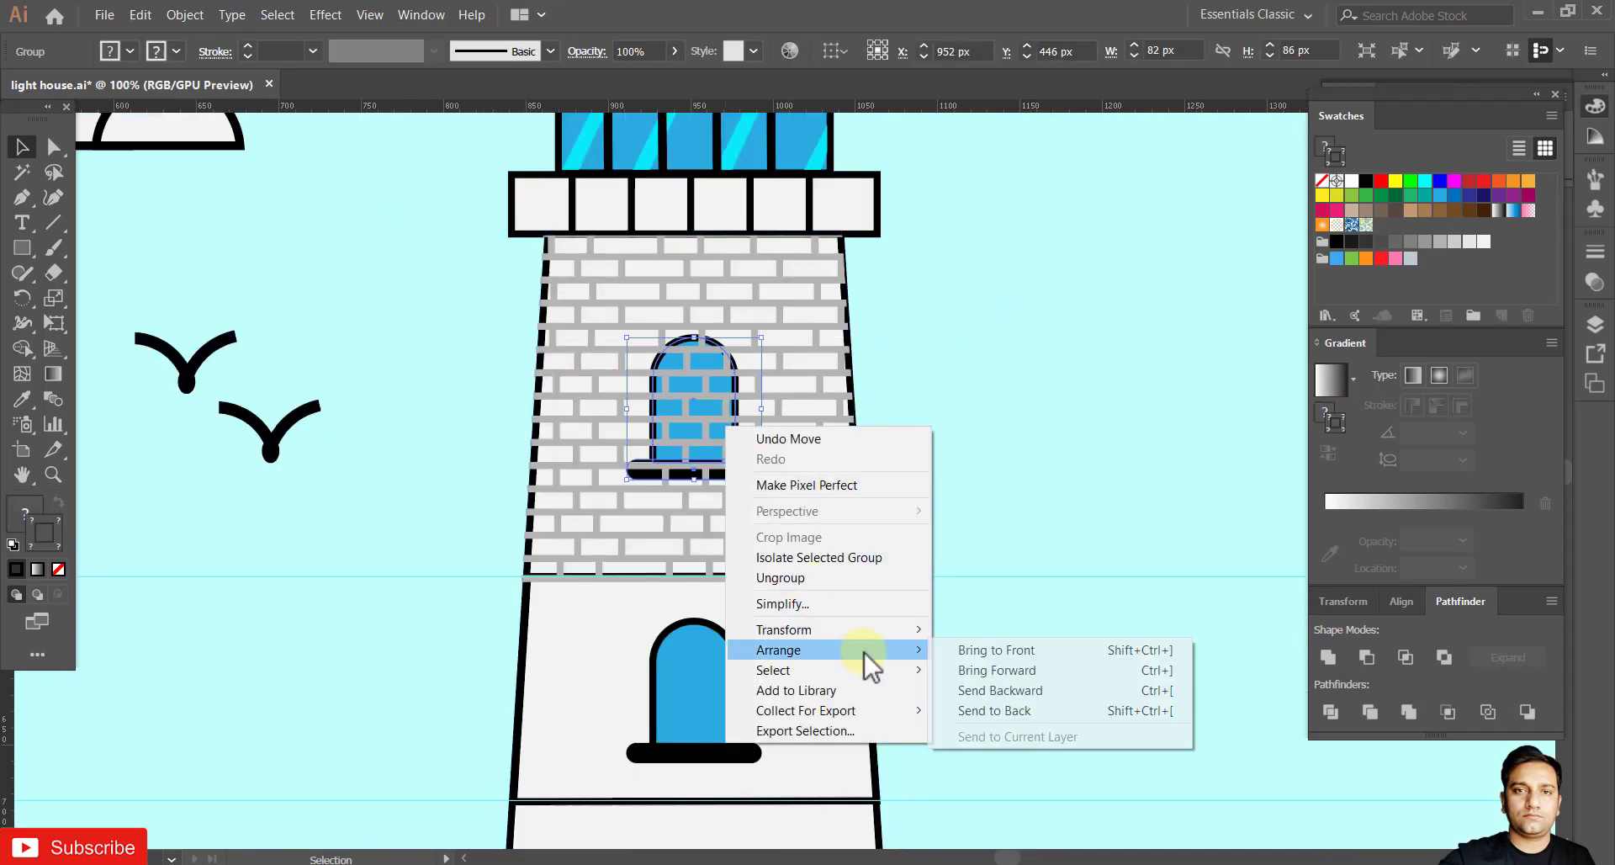
pyautogui.click(991, 653)
pyautogui.click(866, 589)
pyautogui.moveTo(866, 606); pyautogui.dragTo(746, 620)
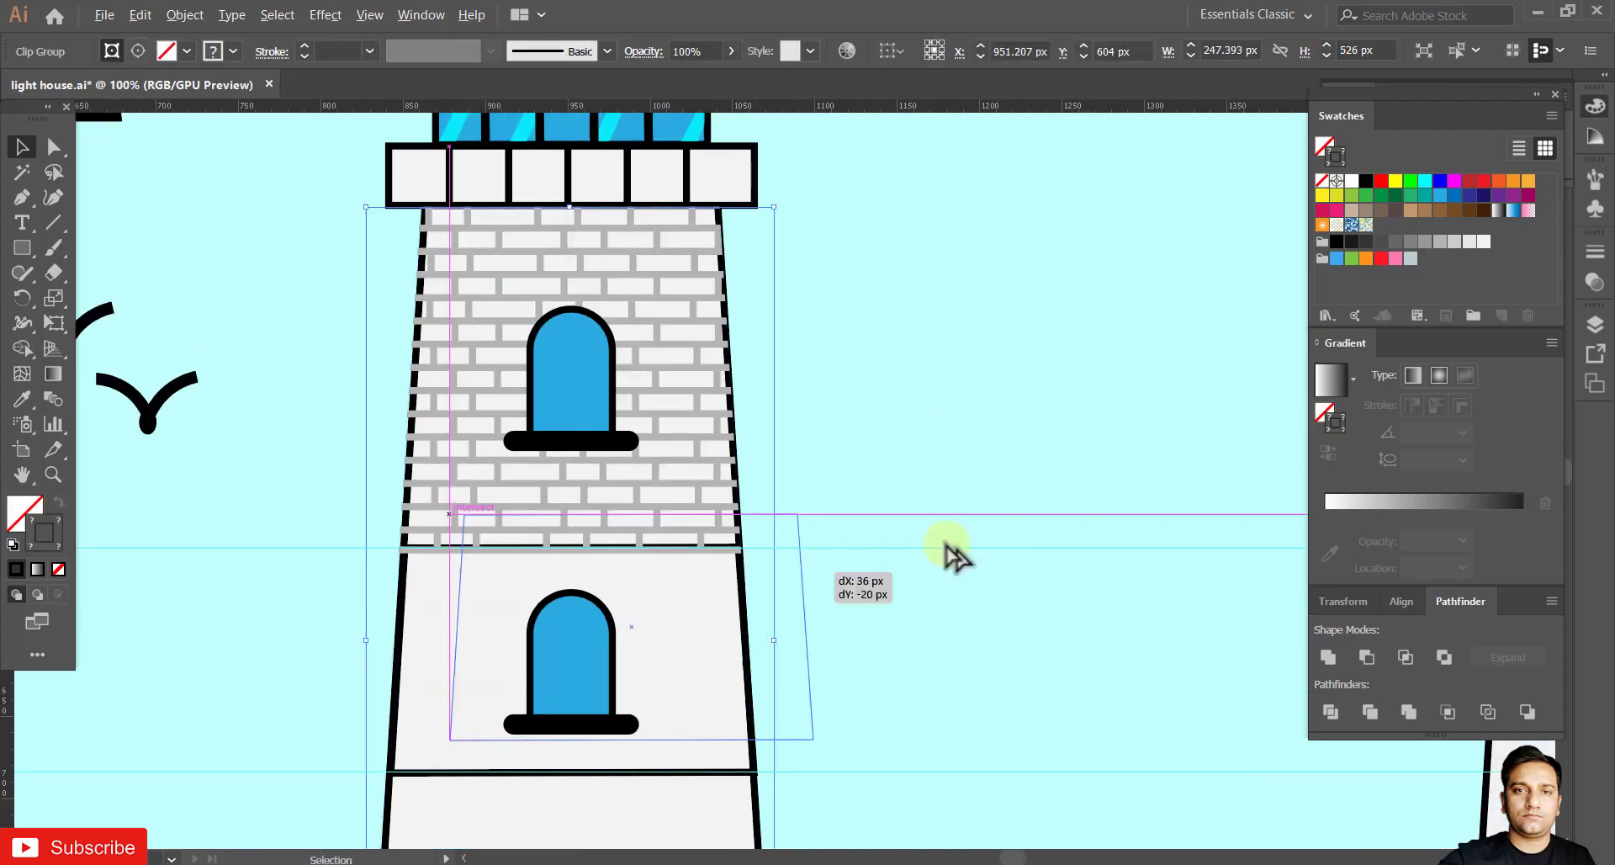
pyautogui.click(744, 534)
pyautogui.moveTo(745, 534); pyautogui.dragTo(1088, 558)
pyautogui.hotkey('ctrl', 'z')
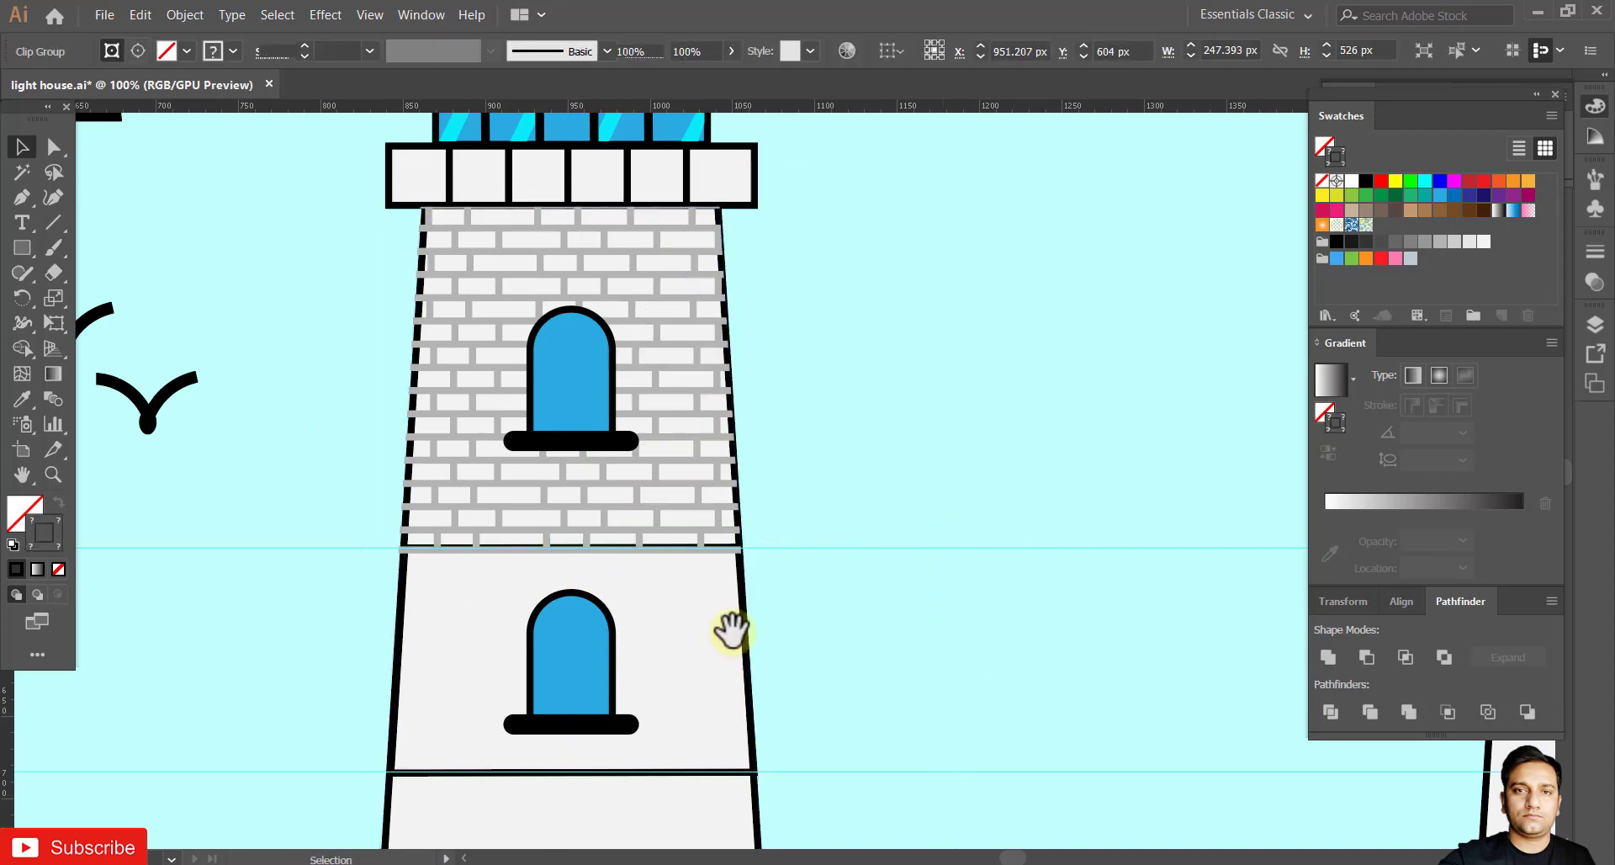
# Move the brick pattern off the middle tower copy into the empty area between it and the lighthouse.
pyautogui.moveTo(731, 631); pyautogui.dragTo(725, 534)
pyautogui.click(569, 446)
pyautogui.click(870, 382)
pyautogui.hscroll(5, 768, 357)
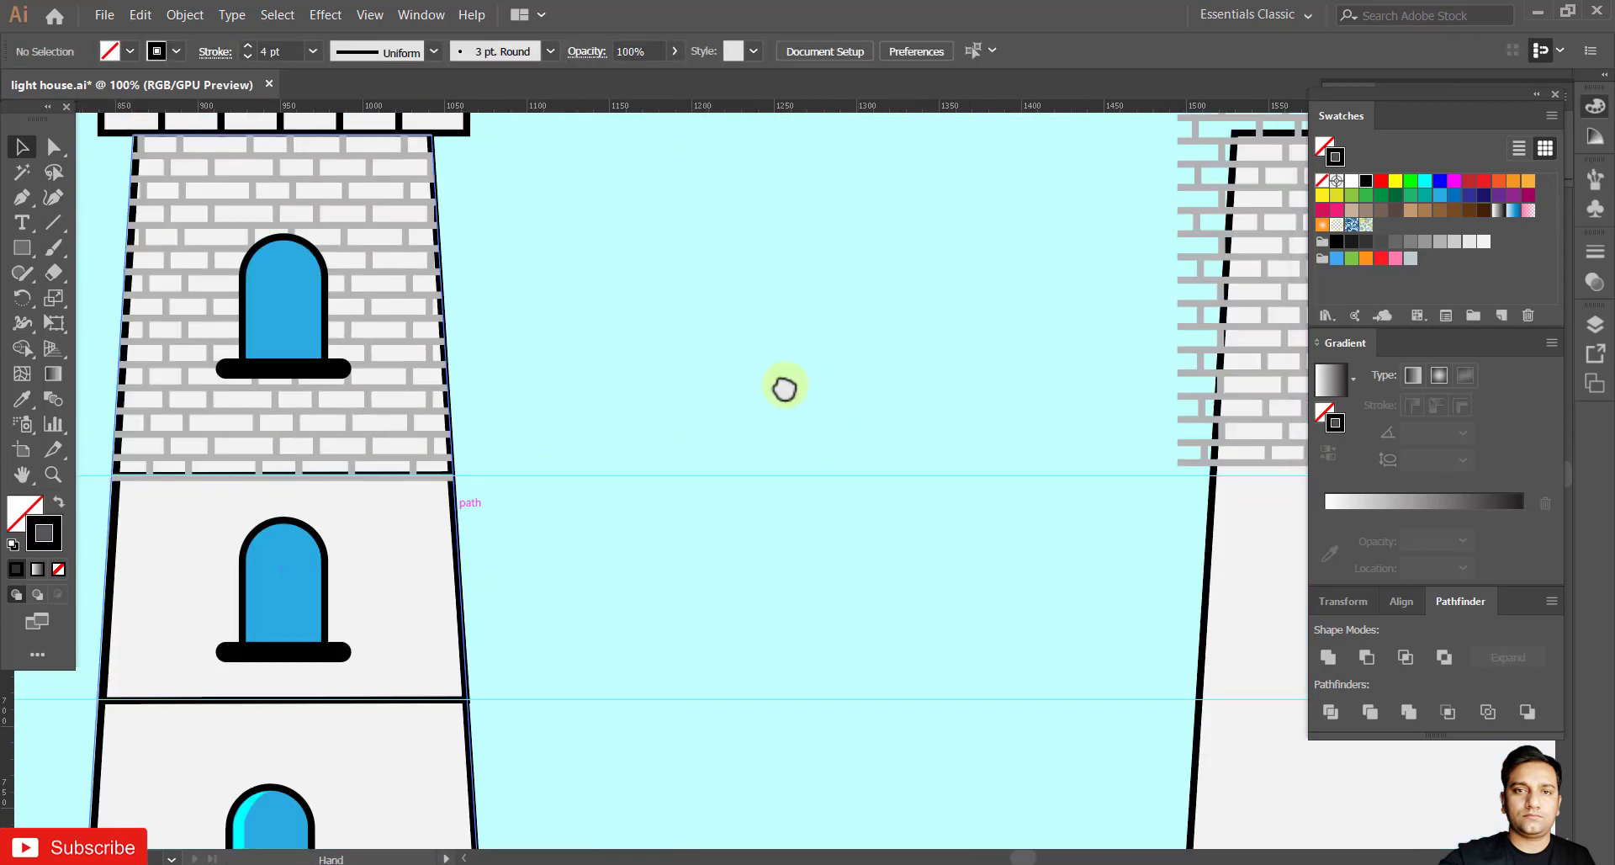
pyautogui.moveTo(782, 385); pyautogui.dragTo(414, 602)
pyautogui.click(816, 384)
pyautogui.scroll(-2, 740, 451)
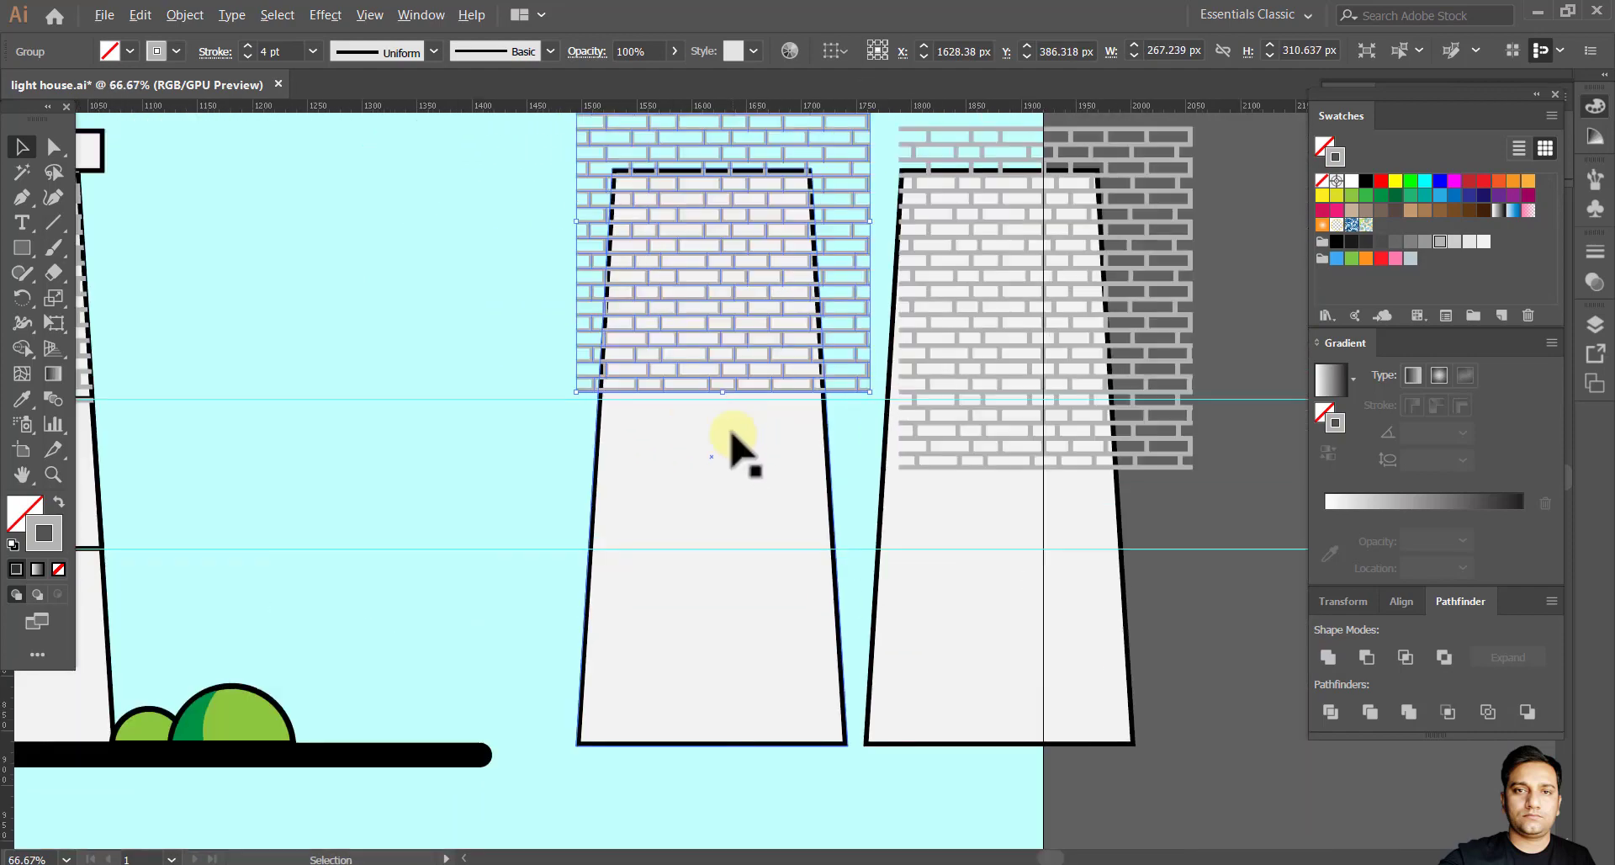
pyautogui.scroll(2, 740, 450)
pyautogui.moveTo(836, 420); pyautogui.dragTo(637, 380)
pyautogui.moveTo(811, 483); pyautogui.dragTo(934, 572)
# Set the moved brick pattern's stroke to red (R=237 G=28 B=36) and move it down across both guides.
pyautogui.click(157, 52)
pyautogui.click(173, 84)
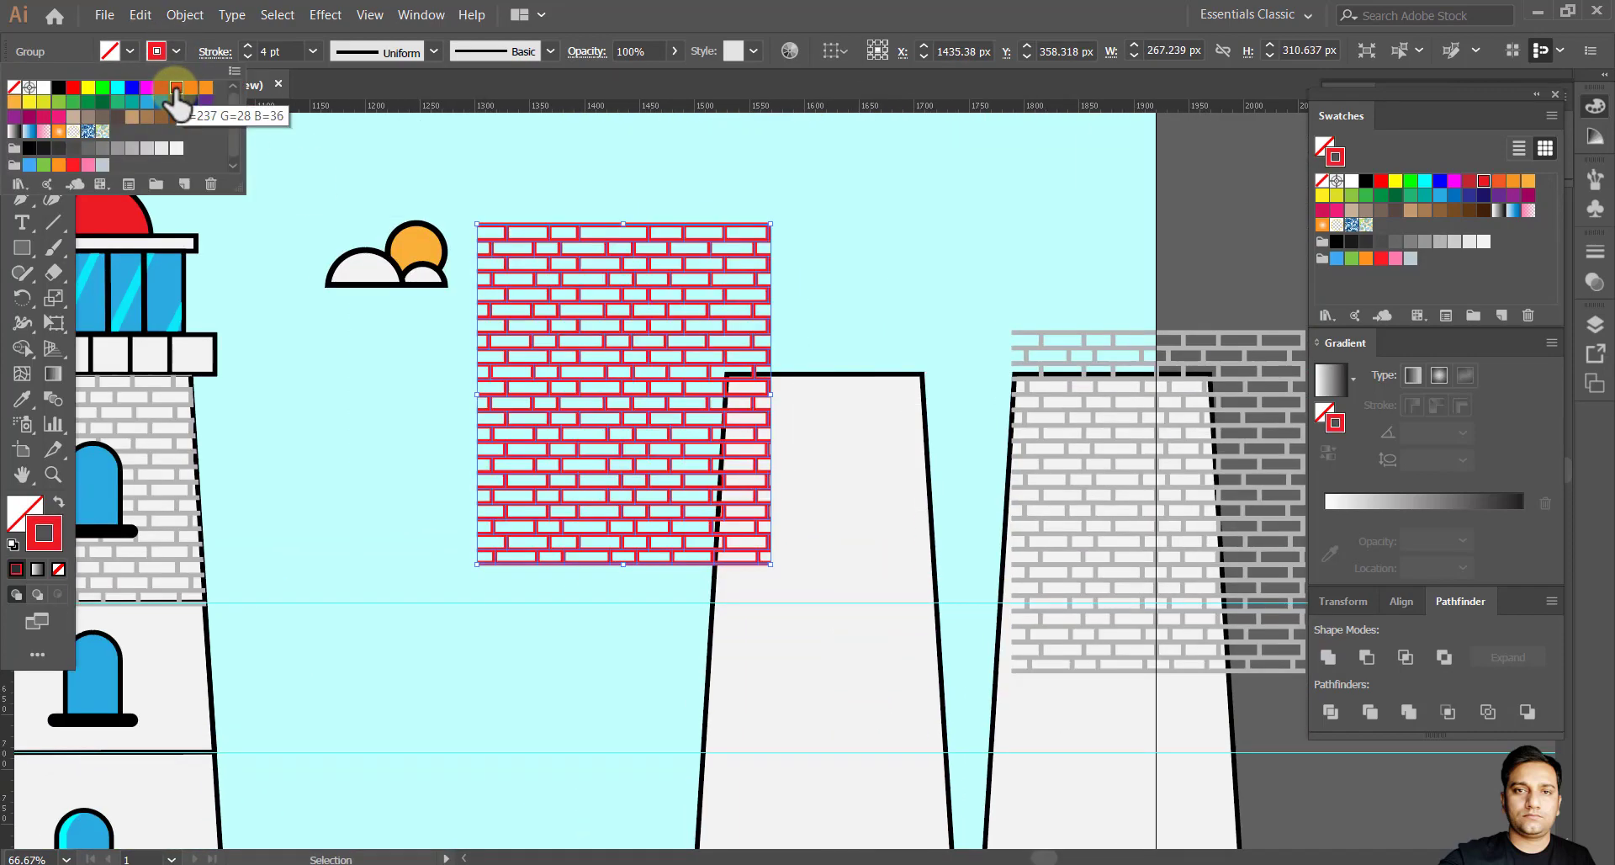
pyautogui.moveTo(740, 379)
pyautogui.mouseDown()
pyautogui.moveTo(618, 542)
pyautogui.moveTo(651, 664)
pyautogui.mouseUp()
pyautogui.scroll(-3, 686, 505)
# Ungroup the red brick pattern and select its lines.
pyautogui.rightClick(604, 484)
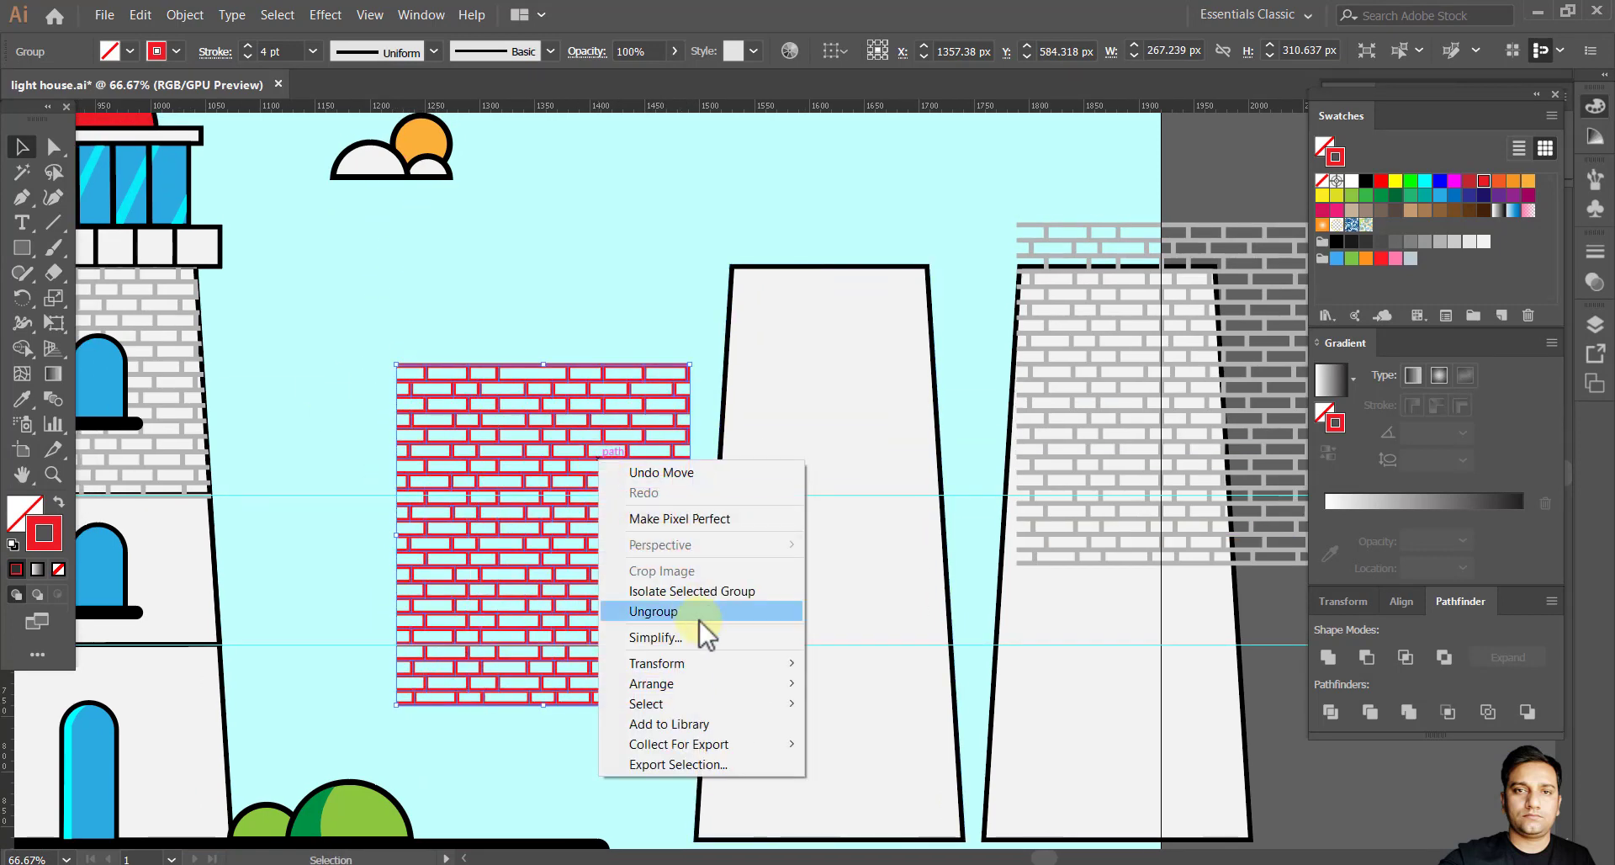
pyautogui.click(697, 612)
pyautogui.rightClick(564, 441)
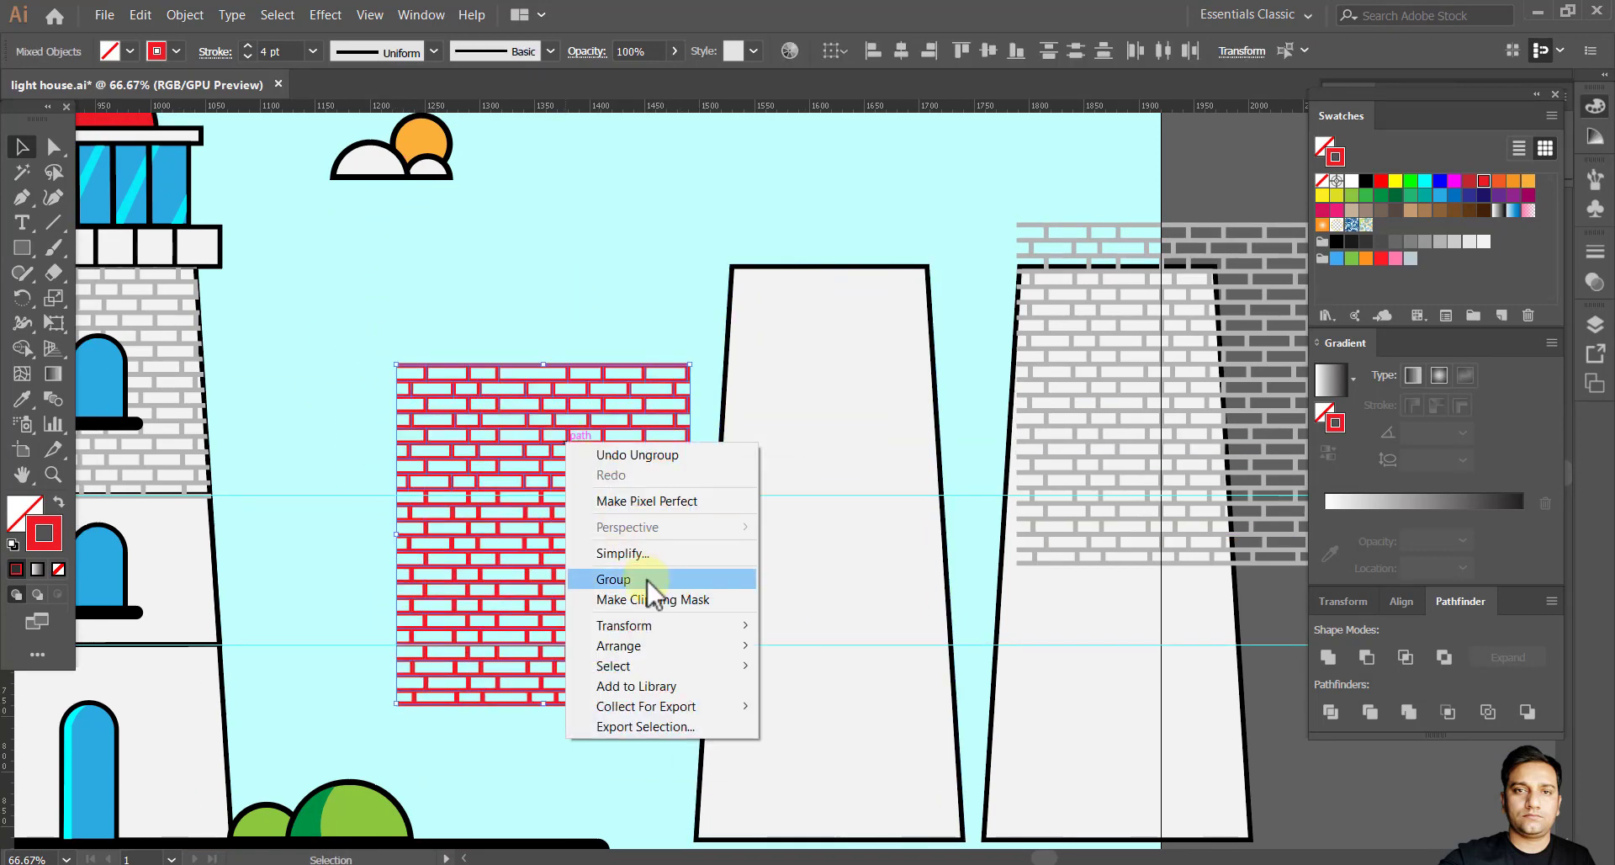
pyautogui.click(355, 329)
pyautogui.moveTo(355, 330); pyautogui.dragTo(660, 450)
pyautogui.rightClick(529, 429)
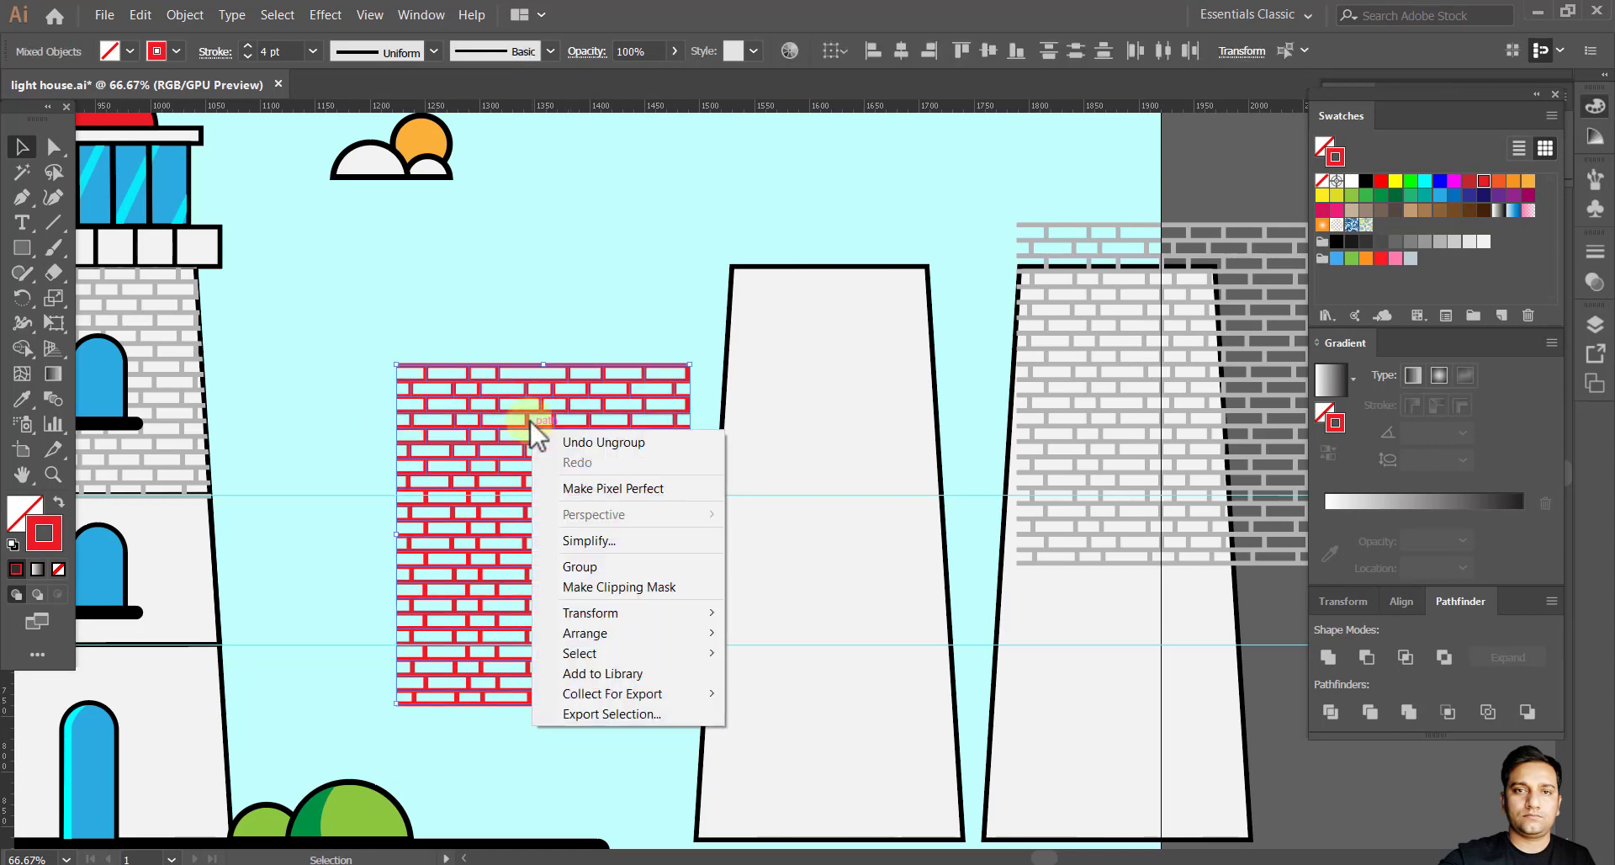
pyautogui.click(530, 416)
pyautogui.rightClick(533, 393)
pyautogui.click(387, 337)
pyautogui.moveTo(386, 336); pyautogui.dragTo(673, 715)
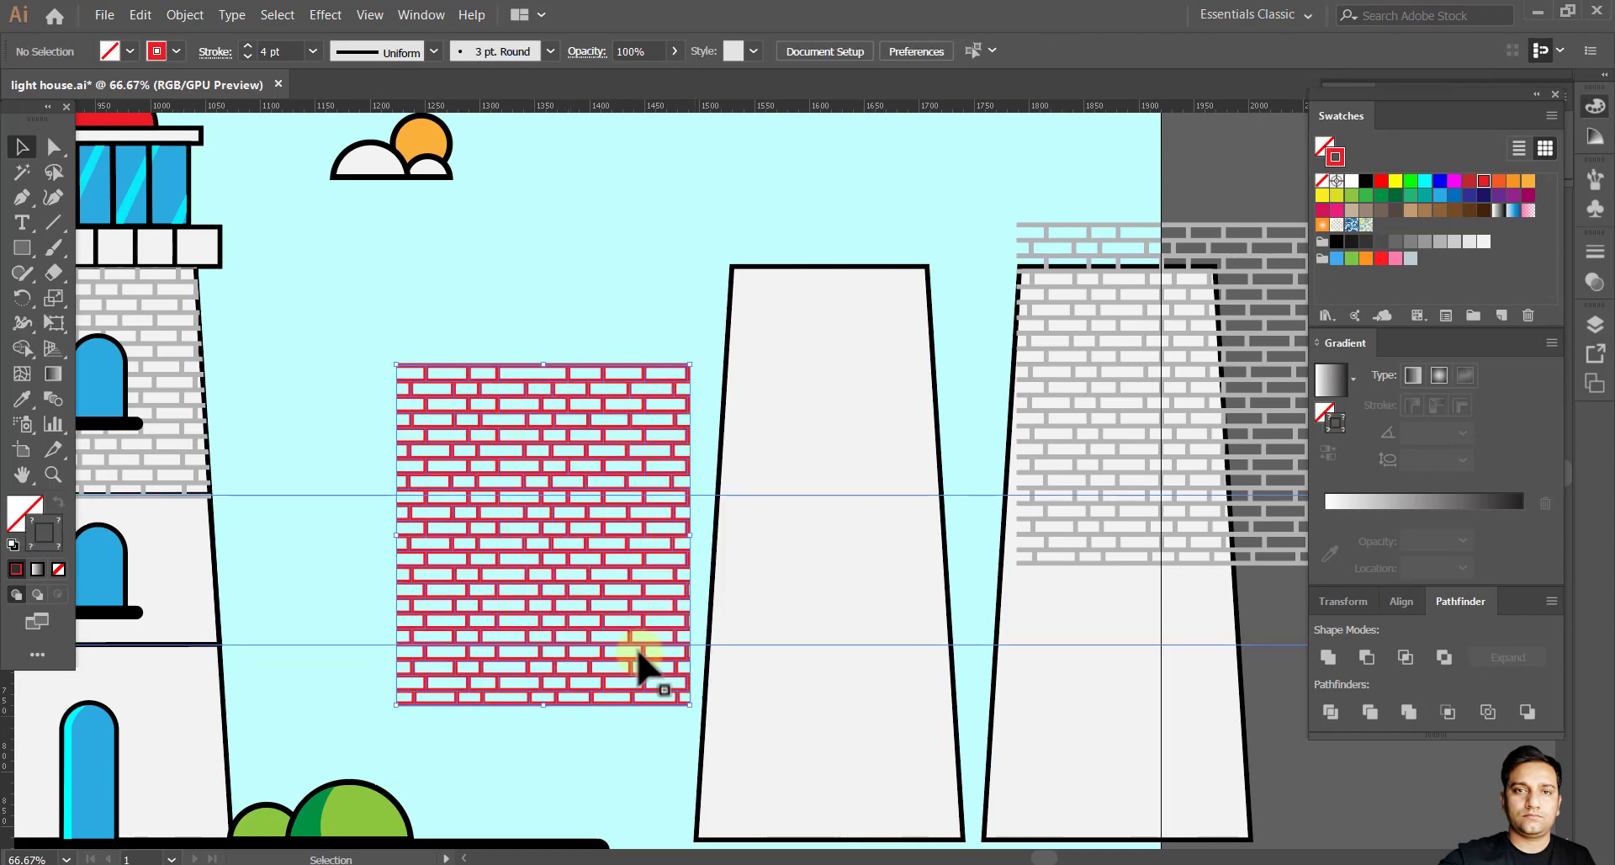
pyautogui.rightClick(431, 505)
pyautogui.click(609, 264)
# Ungroup the whole red brick pattern once more so its lines can be selected individually.
pyautogui.moveTo(568, 404); pyautogui.dragTo(568, 337)
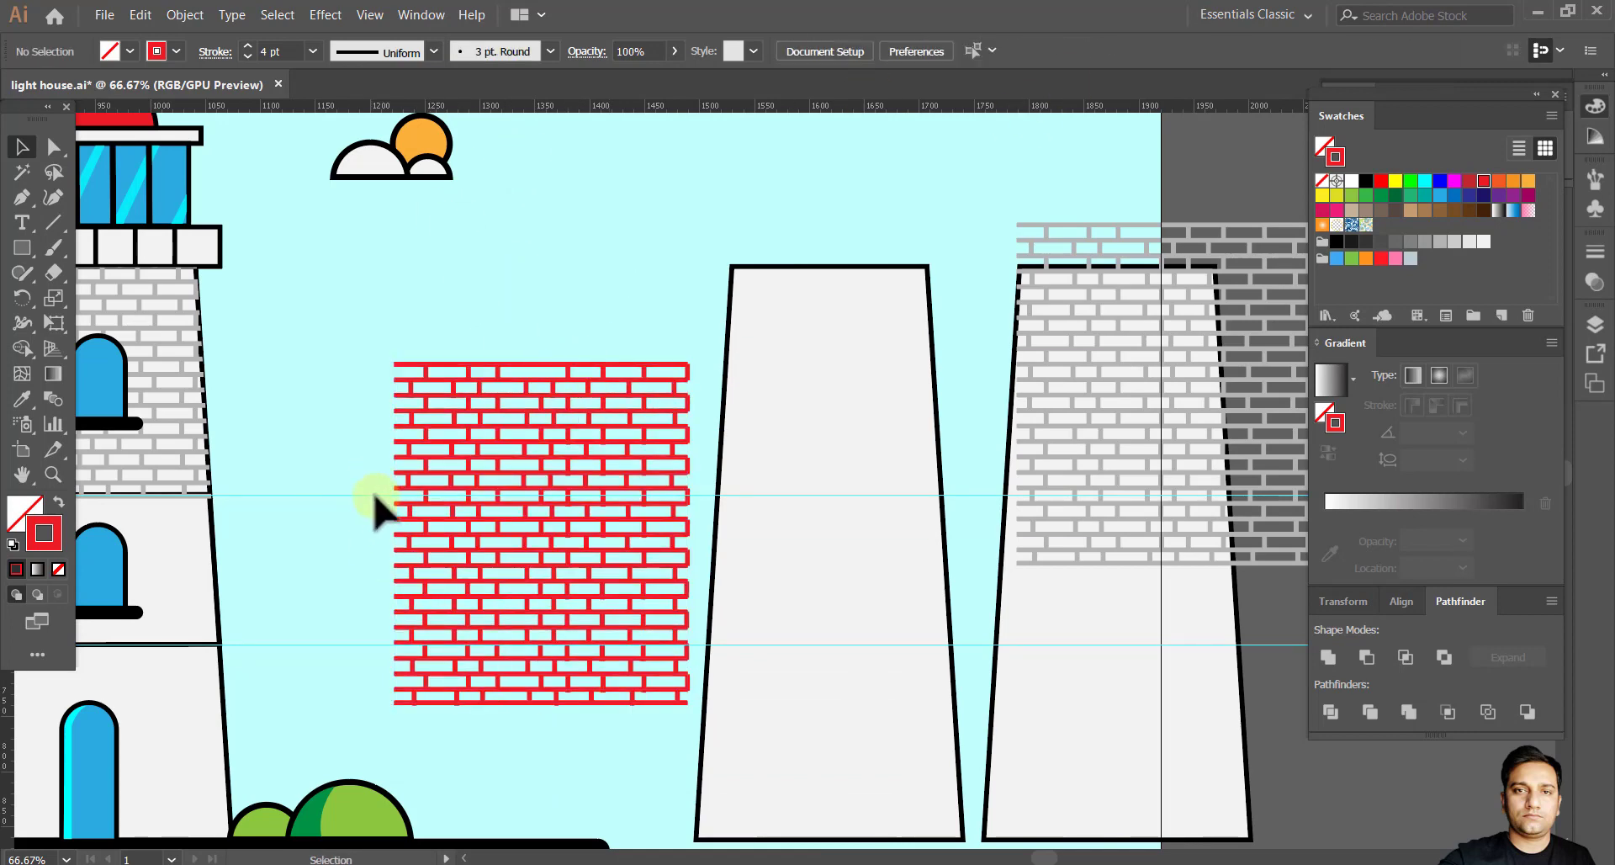
pyautogui.moveTo(698, 736); pyautogui.dragTo(698, 736)
pyautogui.click(185, 14)
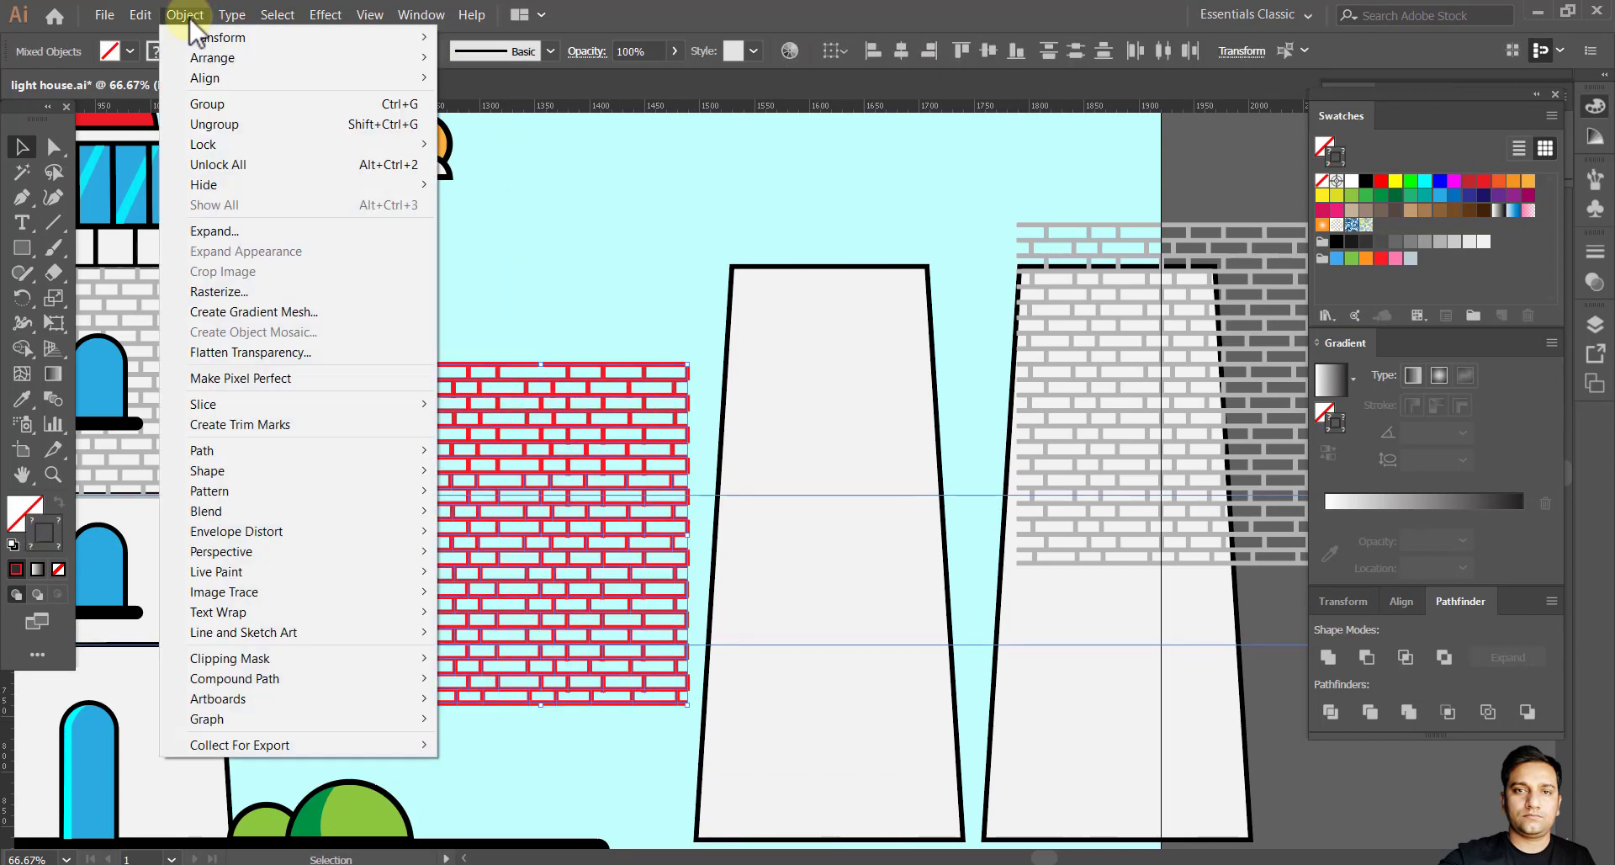
pyautogui.click(264, 125)
pyautogui.click(537, 389)
pyautogui.moveTo(547, 299); pyautogui.dragTo(547, 366)
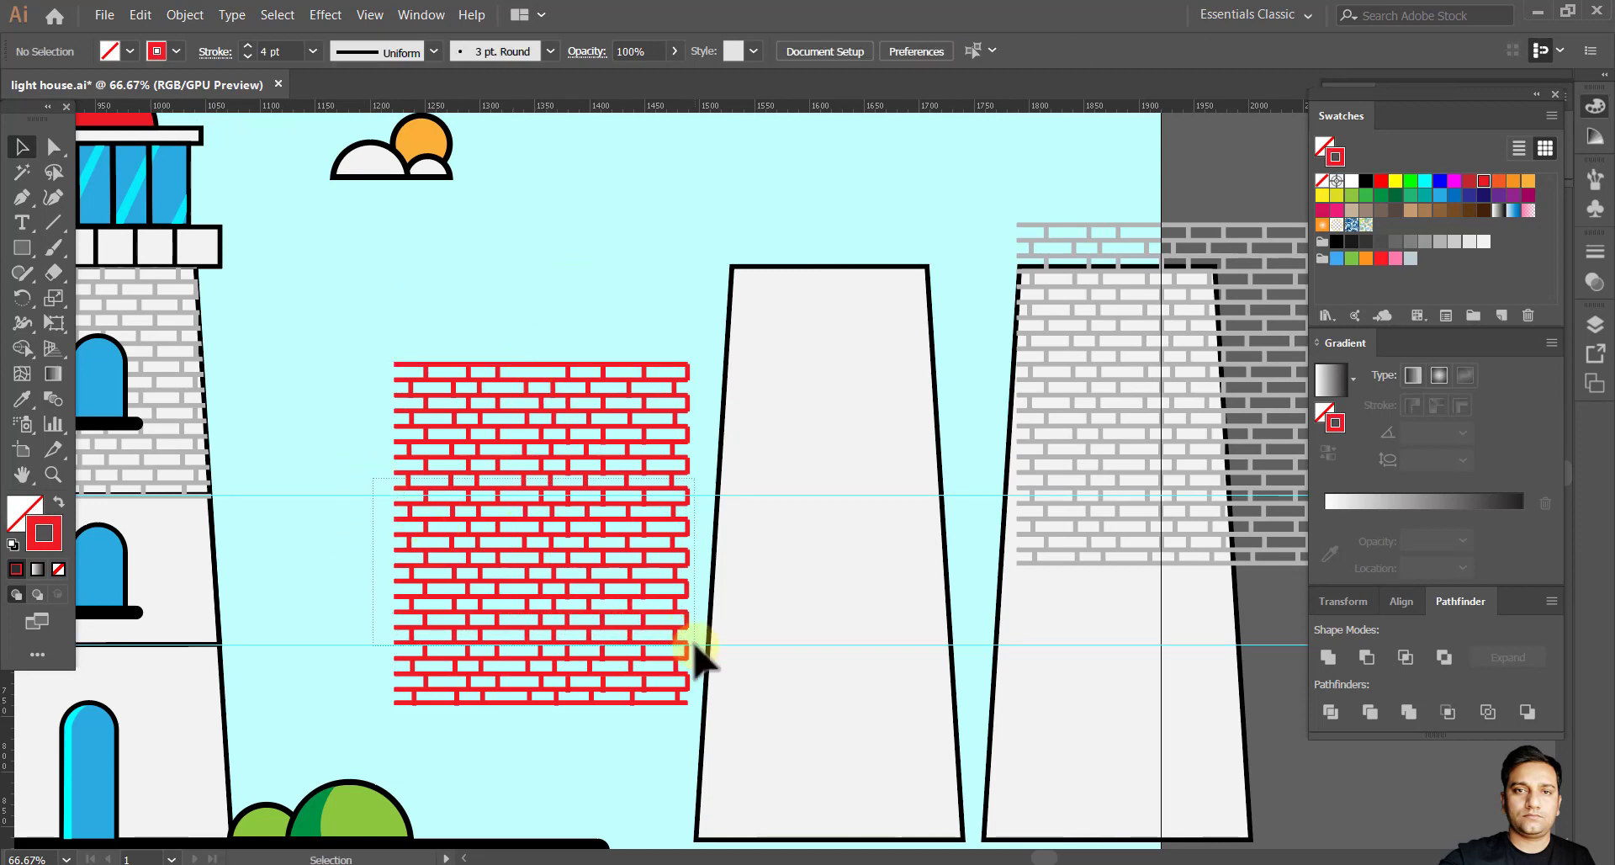
# Select the red brick lines spanning the two guides and move them horizontally onto the middle tower copy.
pyautogui.moveTo(695, 649); pyautogui.dragTo(693, 647)
pyautogui.hotkey('shift', 'Right')
pyautogui.hotkey('shift', 'Right')
pyautogui.hotkey('shift', 'Right')
pyautogui.hotkey('shift', 'Right')
pyautogui.hotkey('shift', 'Right')
pyautogui.hotkey('shift', 'Right')
pyautogui.hotkey('shift', 'Right')
pyautogui.hotkey('shift', 'Right')
pyautogui.hotkey('shift', 'Right')
pyautogui.hotkey('shift', 'Right')
pyautogui.hotkey('shift', 'Right')
pyautogui.hotkey('shift', 'Right')
pyautogui.hotkey('shift', 'Right')
pyautogui.hotkey('shift', 'Right')
pyautogui.hotkey('shift', 'Right')
pyautogui.hotkey('shift', 'Right')
pyautogui.hotkey('shift', 'Right')
pyautogui.hotkey('shift', 'Right')
pyautogui.hotkey('shift', 'Right')
pyautogui.hotkey('shift', 'Right')
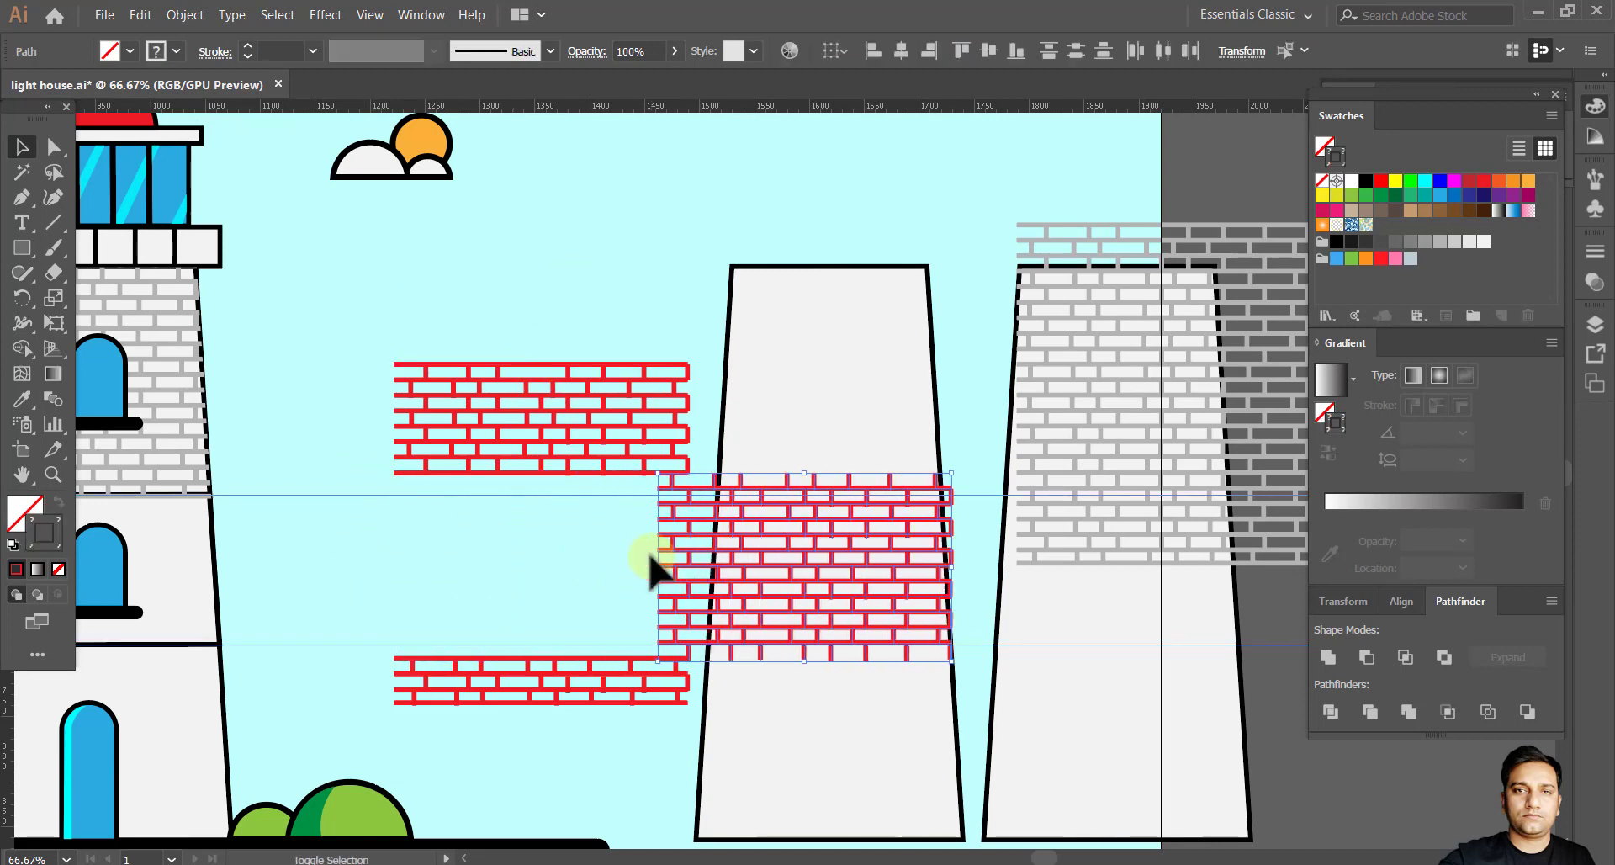
# Slightly scale down the red brick section and nudge it to cover the middle tower copy's full width around both guides.
pyautogui.press('Down')
pyautogui.press('Down')
pyautogui.press('Down')
pyautogui.press('Down')
pyautogui.press('Down')
pyautogui.press('Down')
pyautogui.scroll(1, 864, 649)
pyautogui.scroll(1, 862, 649)
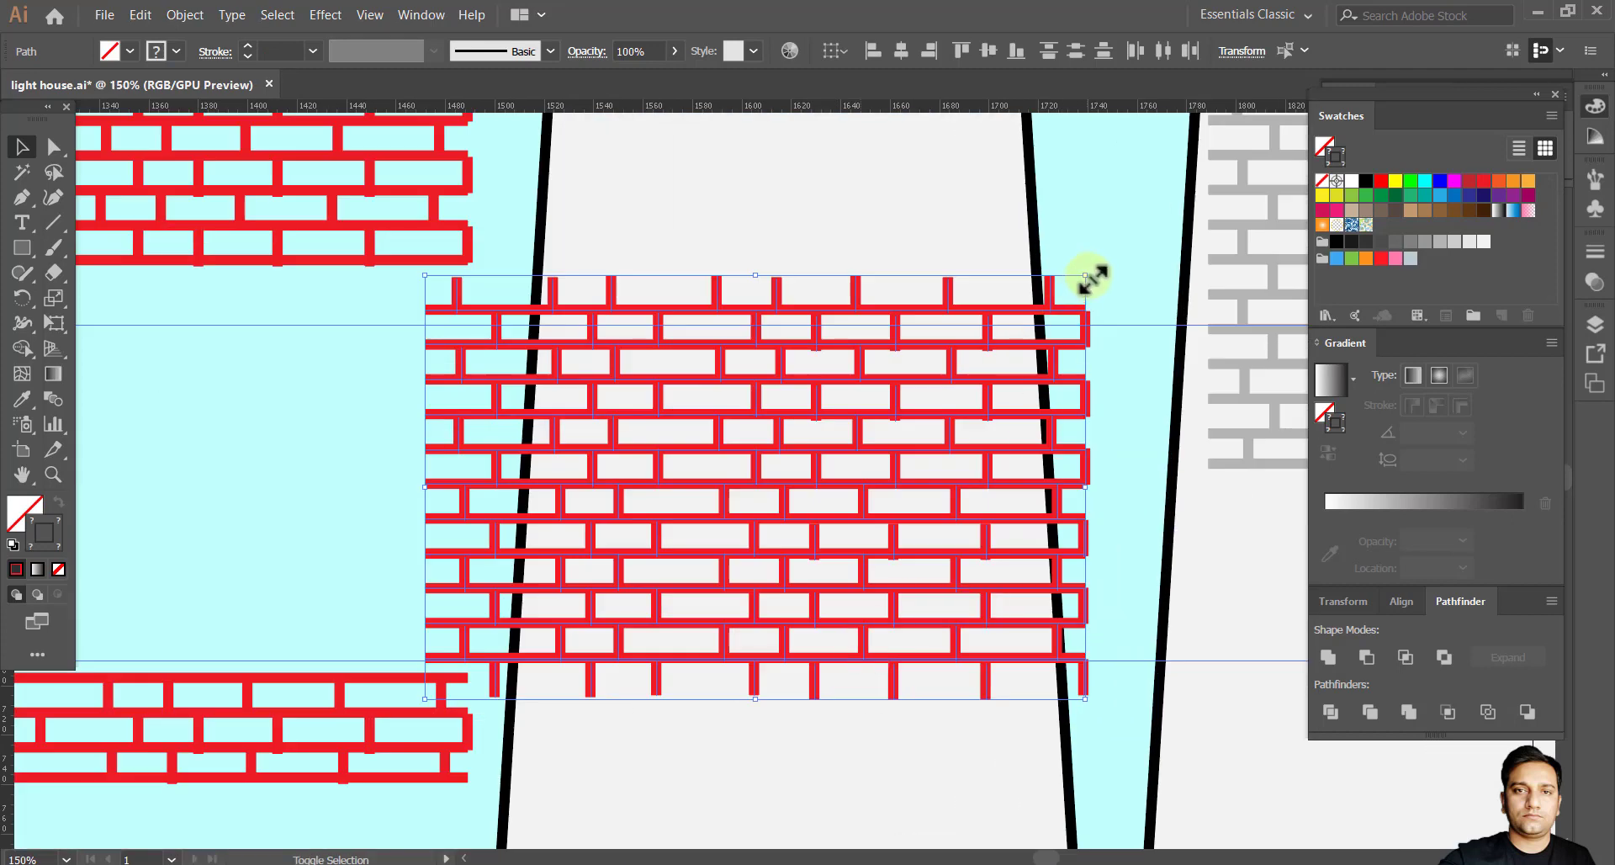
pyautogui.scroll(-1, 1085, 505)
pyautogui.press('Right')
pyautogui.press('Right')
pyautogui.press('Right')
pyautogui.press('Right')
pyautogui.press('Right')
pyautogui.press('Right')
pyautogui.press('Right')
pyautogui.press('Right')
pyautogui.press('Right')
pyautogui.press('Right')
pyautogui.press('Right')
pyautogui.press('Right')
pyautogui.press('Right')
pyautogui.press('Right')
pyautogui.press('Right')
pyautogui.press('Right')
pyautogui.press('Right')
pyautogui.press('Right')
pyautogui.press('Right')
pyautogui.press('Right')
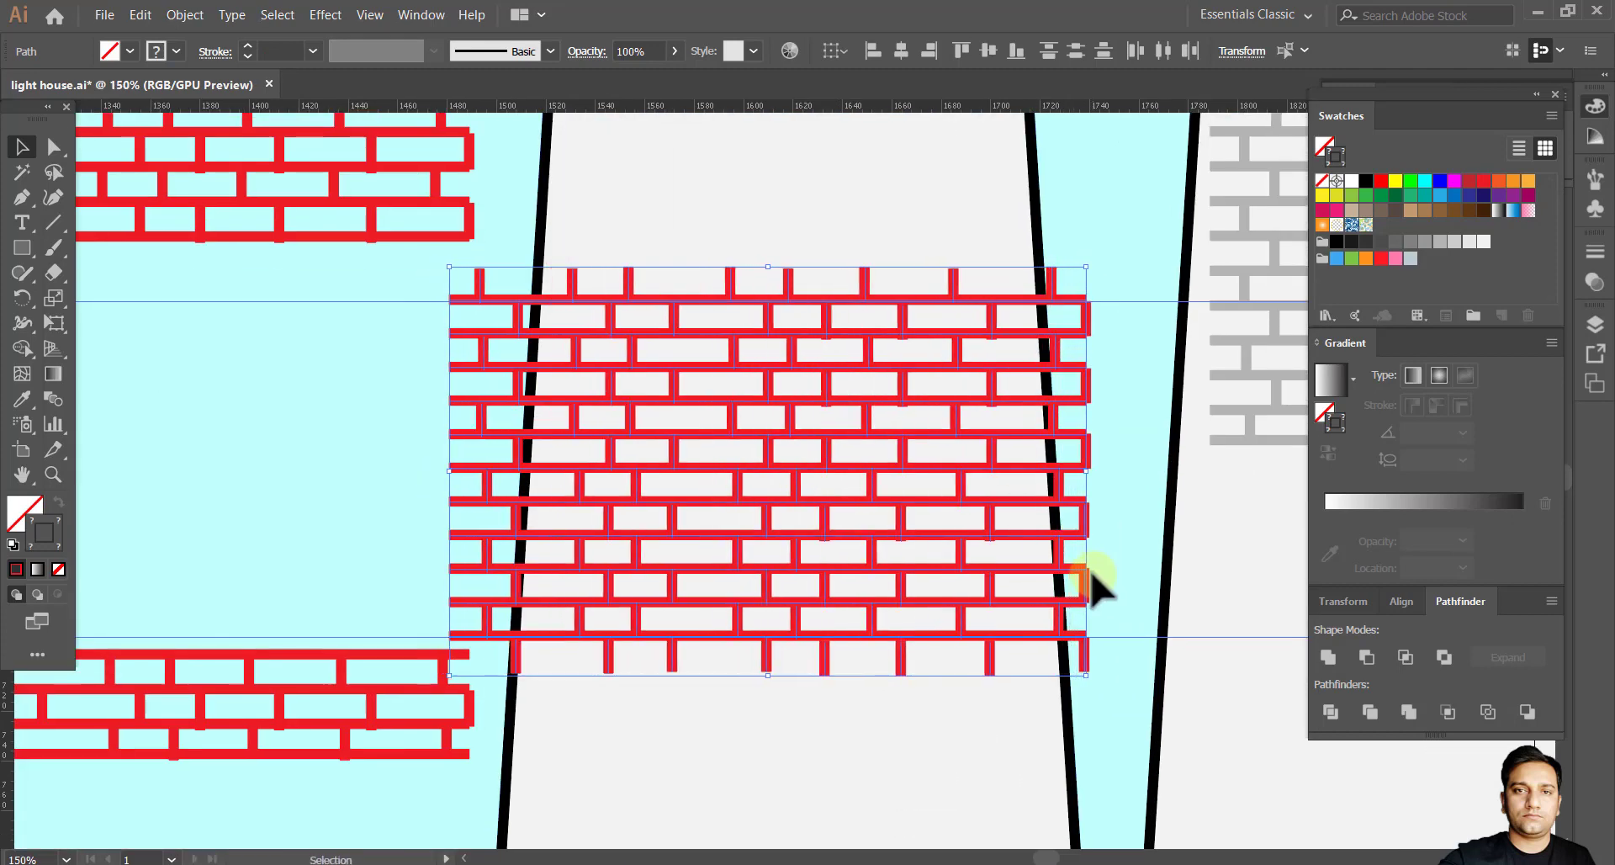
pyautogui.press('Right')
pyautogui.press('Right')
pyautogui.press('Right')
pyautogui.press('Right')
pyautogui.press('Right')
pyautogui.press('Right')
pyautogui.press('Right')
pyautogui.press('Right')
pyautogui.press('Right')
pyautogui.press('Right')
pyautogui.press('Right')
pyautogui.press('Right')
pyautogui.press('Right')
pyautogui.press('Right')
pyautogui.press('Right')
pyautogui.press('Right')
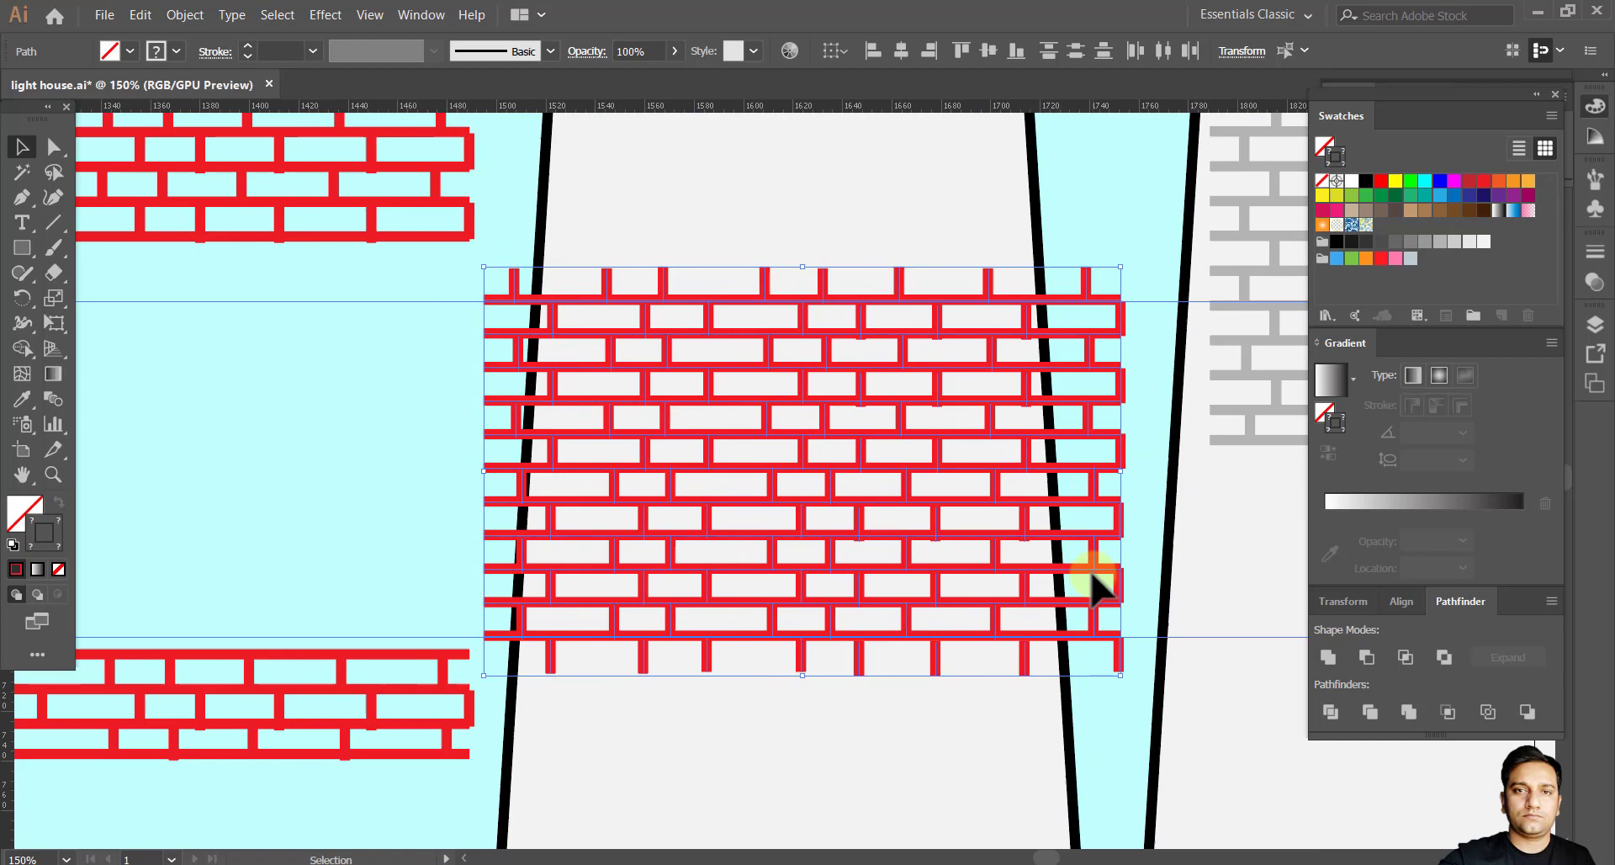
# Group the red brick lines lying over the middle tower copy.
pyautogui.rightClick(658, 330)
pyautogui.click(744, 470)
pyautogui.moveTo(654, 394); pyautogui.dragTo(679, 348)
# Bring the middle tower copy in front of the red bricks and make a clipping mask from the two.
pyautogui.click(336, 370)
pyautogui.moveTo(805, 380); pyautogui.dragTo(763, 414)
pyautogui.scroll(-2, 764, 417)
pyautogui.rightClick(887, 542)
pyautogui.moveTo(945, 446)
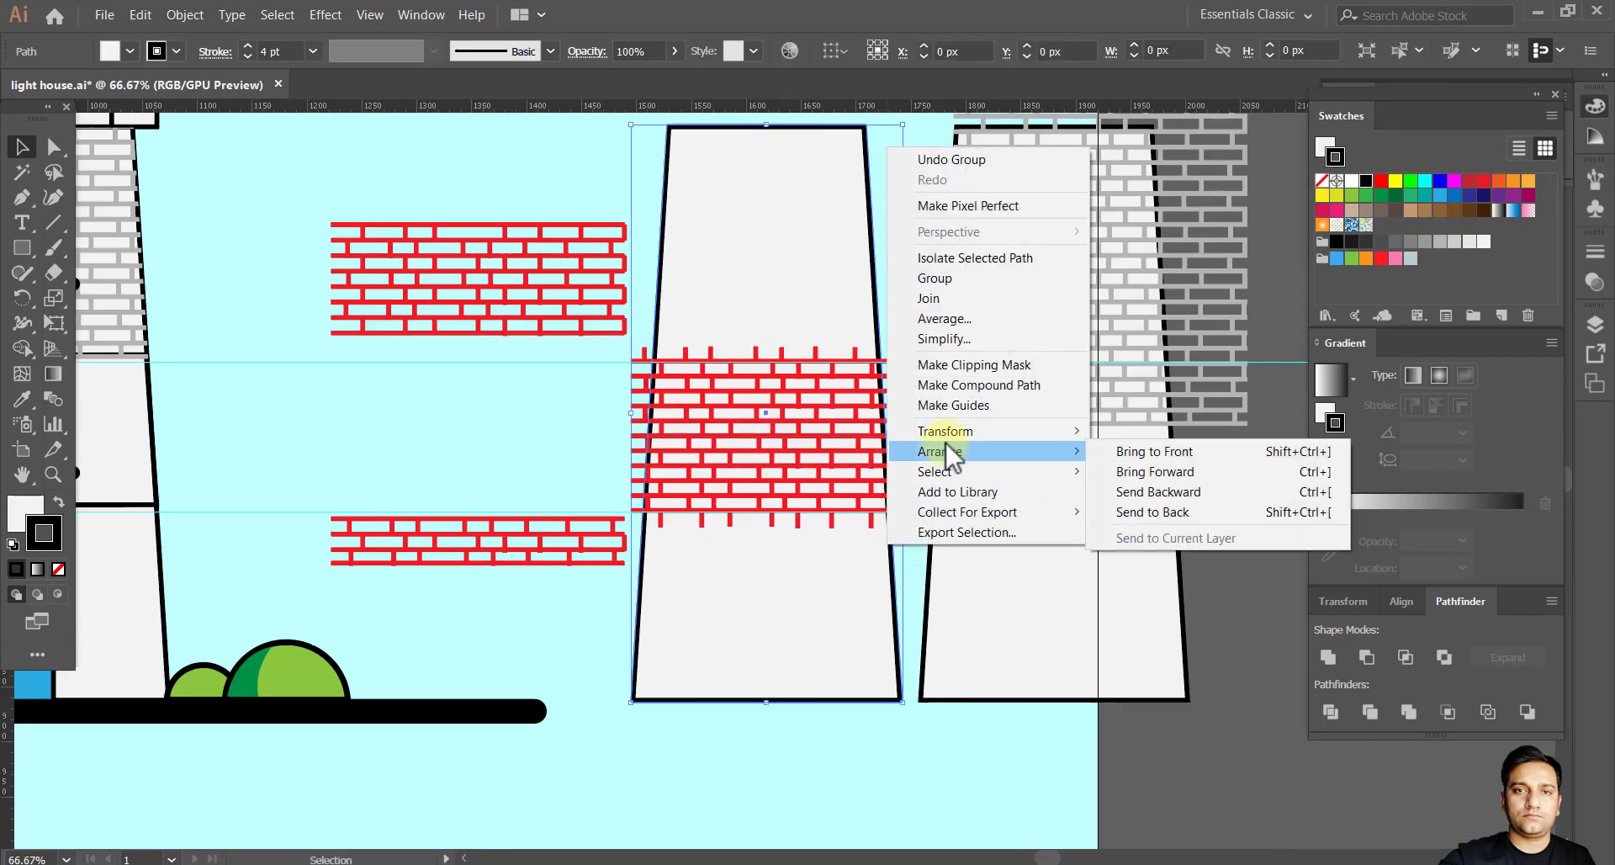
pyautogui.click(1154, 453)
pyautogui.rightClick(829, 437)
pyautogui.click(881, 605)
# Place the clipped red bricks on the lighthouse's middle section, behind its window and the black section lines.
pyautogui.moveTo(729, 414)
pyautogui.mouseDown()
pyautogui.moveTo(1052, 425)
pyautogui.moveTo(423, 417)
pyautogui.moveTo(481, 440)
pyautogui.moveTo(620, 405)
pyautogui.mouseUp()
pyautogui.scroll(2, 392, 498)
pyautogui.moveTo(631, 571); pyautogui.dragTo(291, 381)
pyautogui.rightClick(552, 759)
pyautogui.press('Escape')
pyautogui.moveTo(656, 418); pyautogui.dragTo(745, 478)
pyautogui.moveTo(1005, 458); pyautogui.dragTo(286, 422)
pyautogui.click(807, 492)
pyautogui.scroll(2, 482, 332)
pyautogui.moveTo(483, 332); pyautogui.dragTo(1028, 517)
pyautogui.moveTo(531, 292); pyautogui.dragTo(523, 332)
pyautogui.scroll(-2, 511, 393)
pyautogui.moveTo(659, 465); pyautogui.dragTo(633, 397)
# Align the red brick clip group with the tower outline and scale it to about 243.5 by 503 px.
pyautogui.click(936, 635)
pyautogui.moveTo(932, 587); pyautogui.dragTo(990, 744)
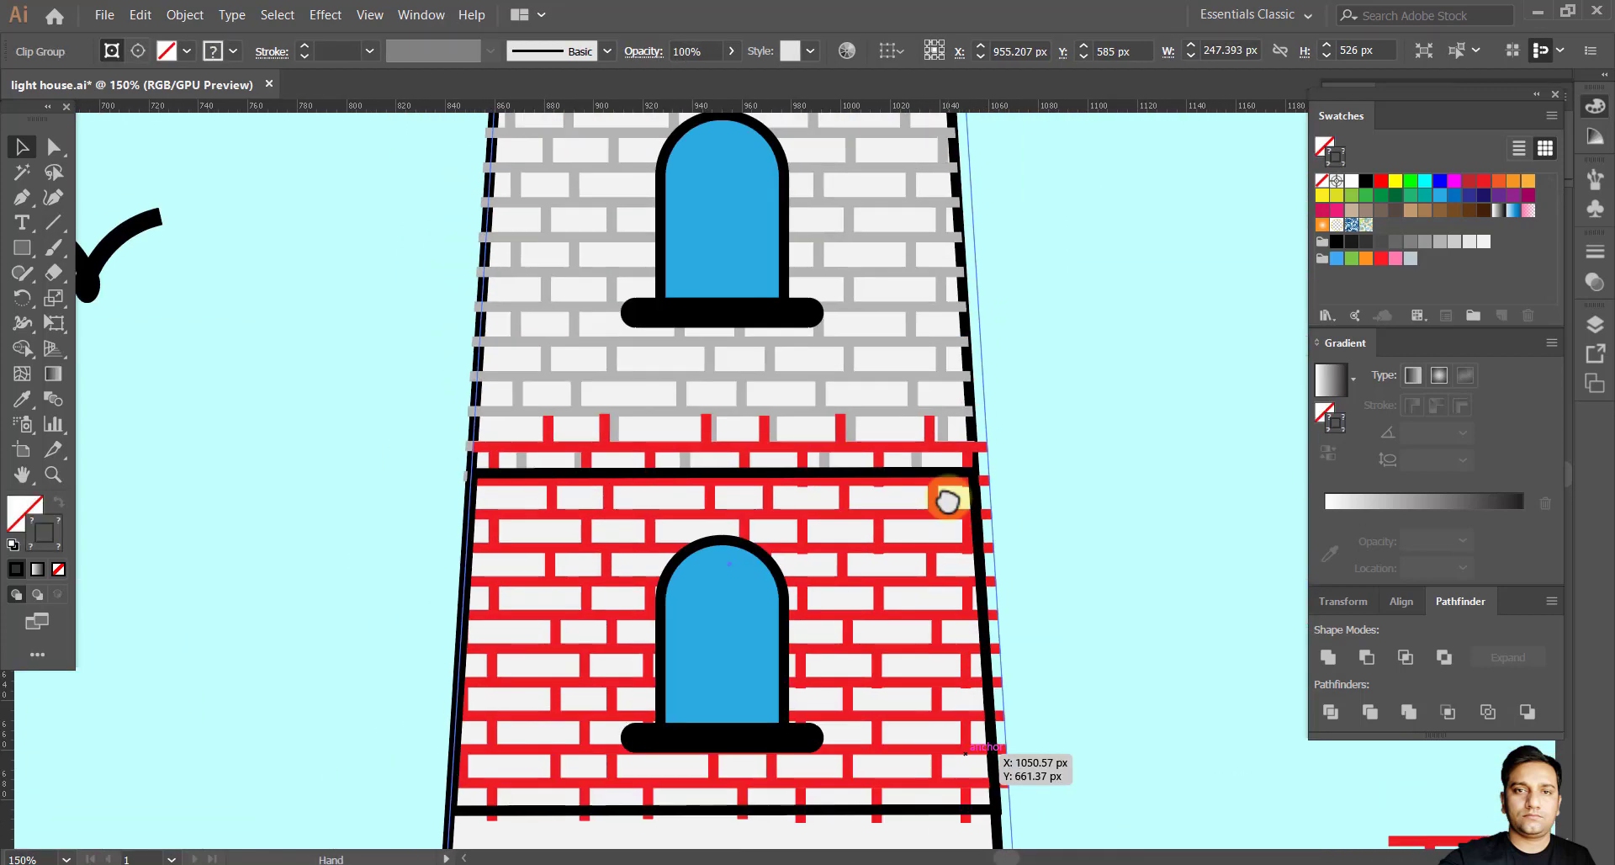
pyautogui.moveTo(945, 501); pyautogui.dragTo(916, 481)
pyautogui.click(940, 523)
pyautogui.click(950, 538)
pyautogui.moveTo(1009, 548); pyautogui.dragTo(999, 548)
pyautogui.click(1019, 541)
pyautogui.moveTo(778, 530); pyautogui.dragTo(757, 515)
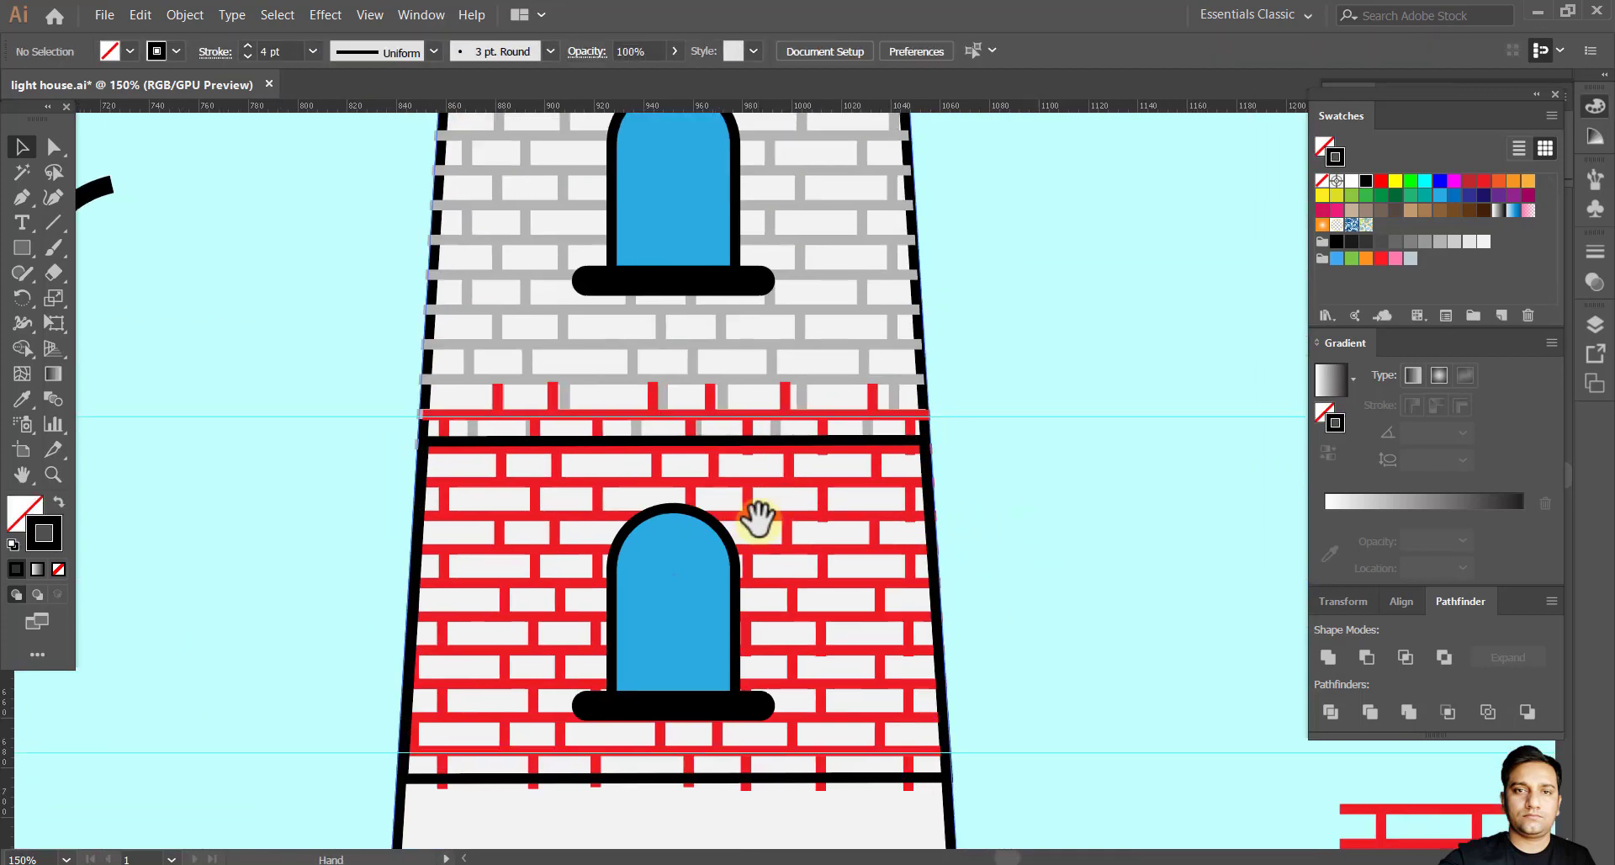
pyautogui.click(912, 486)
pyautogui.moveTo(921, 236); pyautogui.dragTo(896, 508)
pyautogui.moveTo(663, 181); pyautogui.dragTo(677, 195)
pyautogui.scroll(-8, 764, 426)
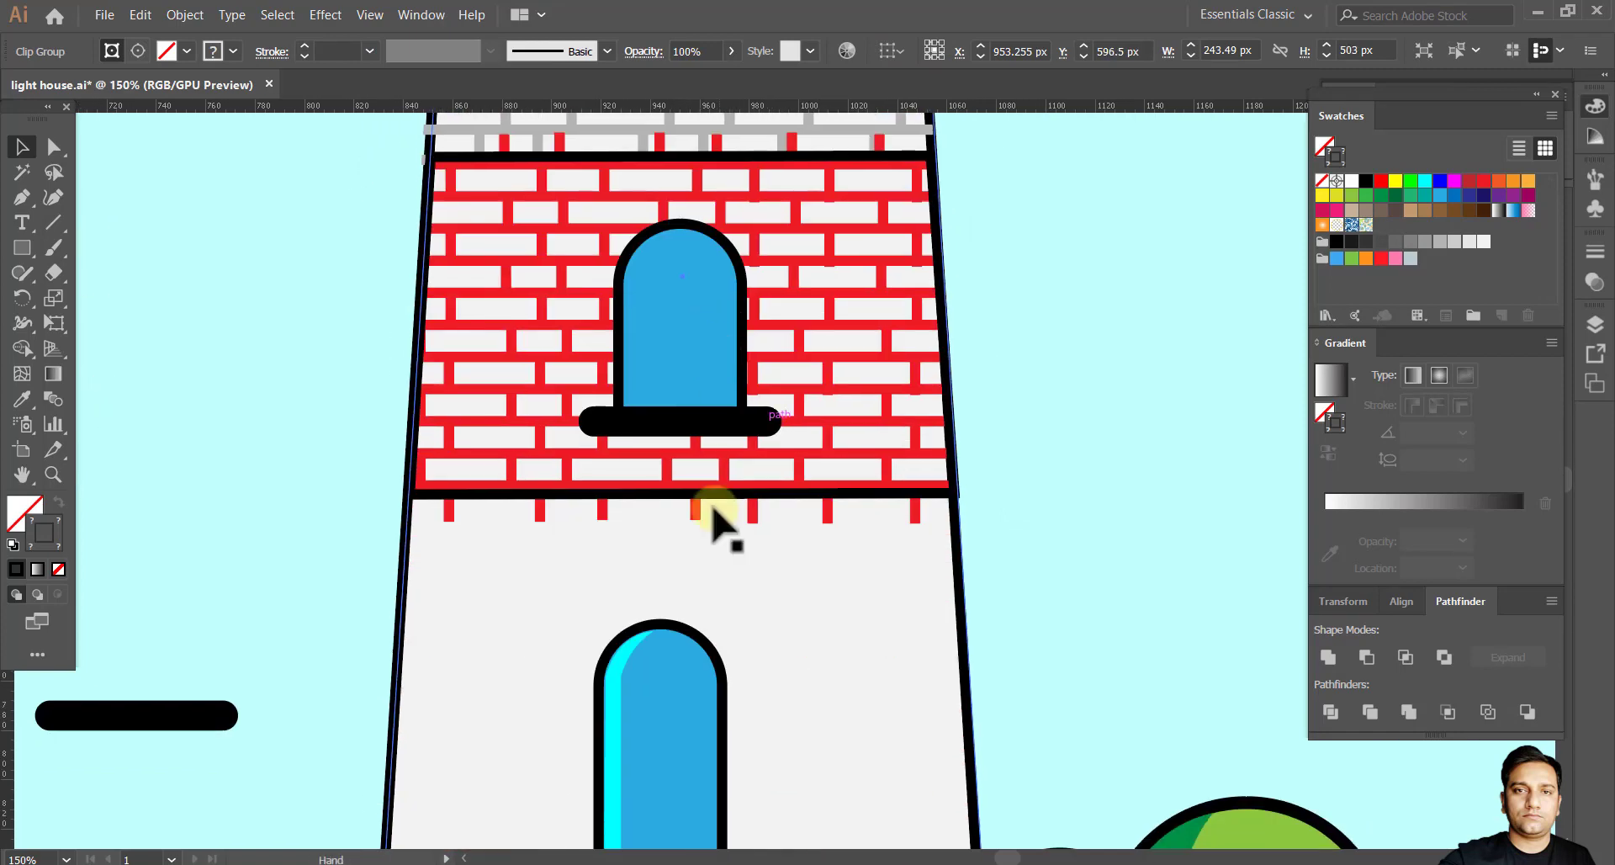
# Isolate the red brick clip group and ungroup the brick lines inside it.
pyautogui.scroll(1, 500, 421)
pyautogui.doubleClick(501, 559)
pyautogui.click(446, 566)
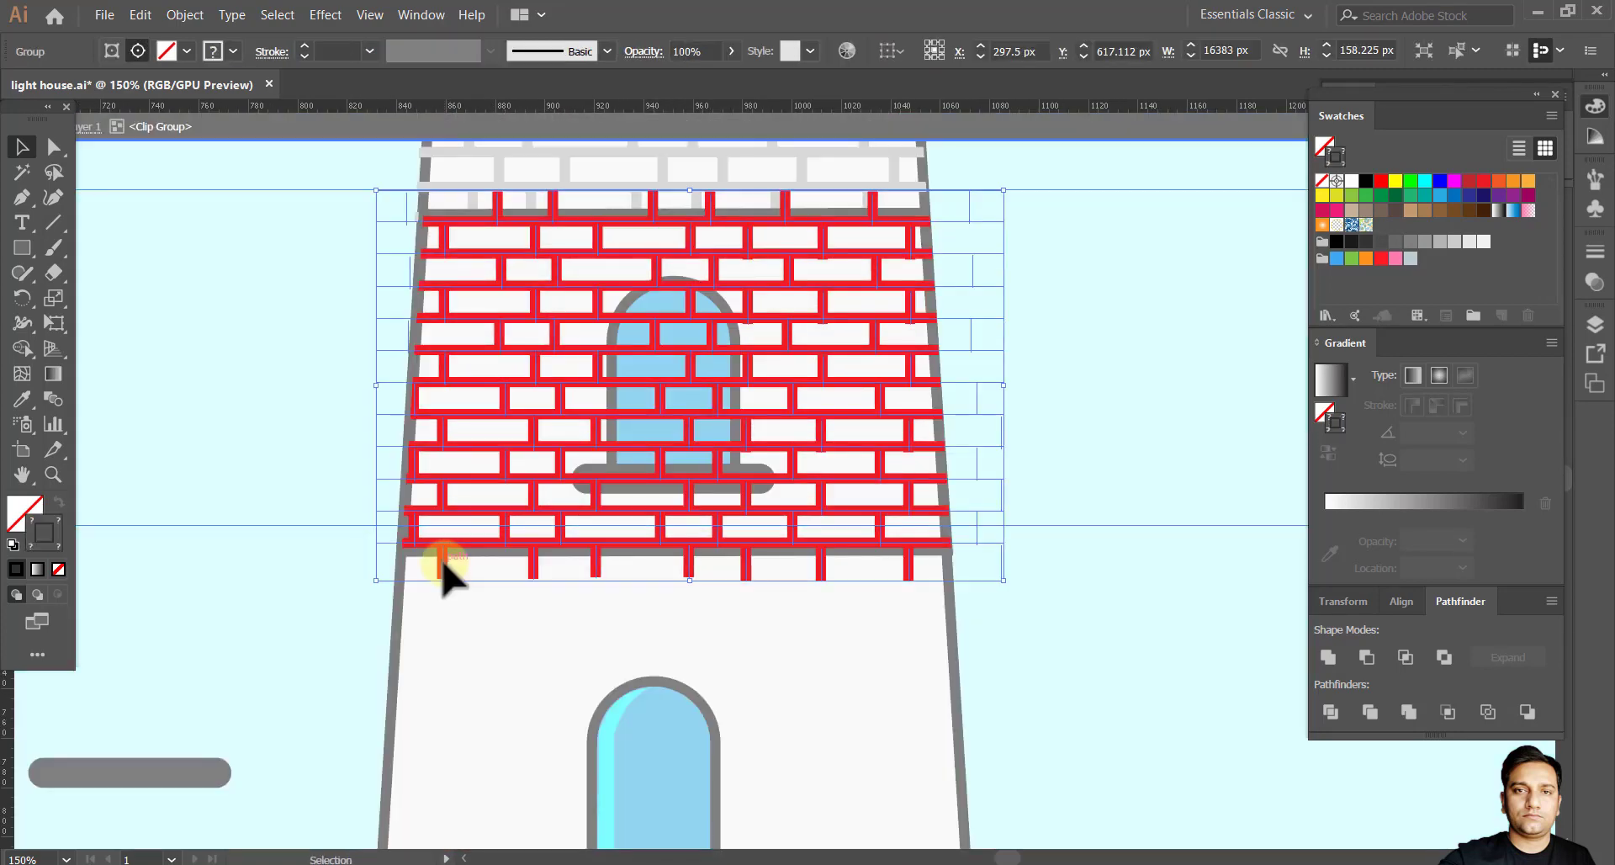
pyautogui.rightClick(447, 566)
pyautogui.click(502, 407)
pyautogui.click(459, 580)
pyautogui.click(441, 569)
pyautogui.moveTo(402, 570)
pyautogui.mouseDown()
pyautogui.moveTo(940, 577)
pyautogui.moveTo(396, 566)
pyautogui.mouseUp()
pyautogui.press('Delete')
pyautogui.hotkey('ctrl', 'z')
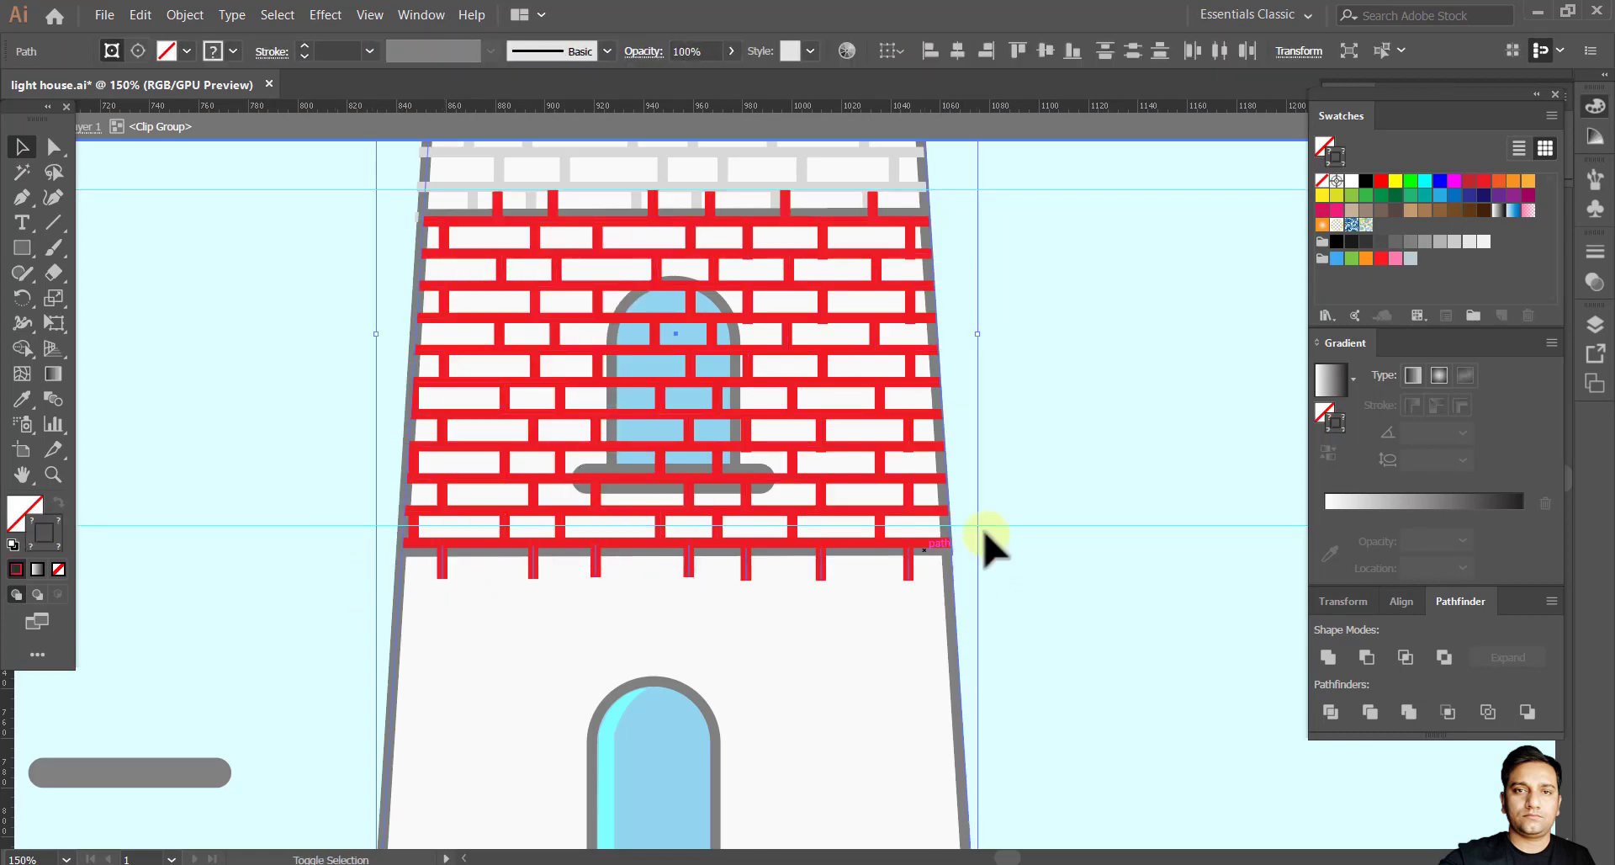
# Delete the stray vertical red lines hanging below the middle section's lower black line.
pyautogui.click(1039, 622)
pyautogui.click(822, 569)
pyautogui.press('Delete')
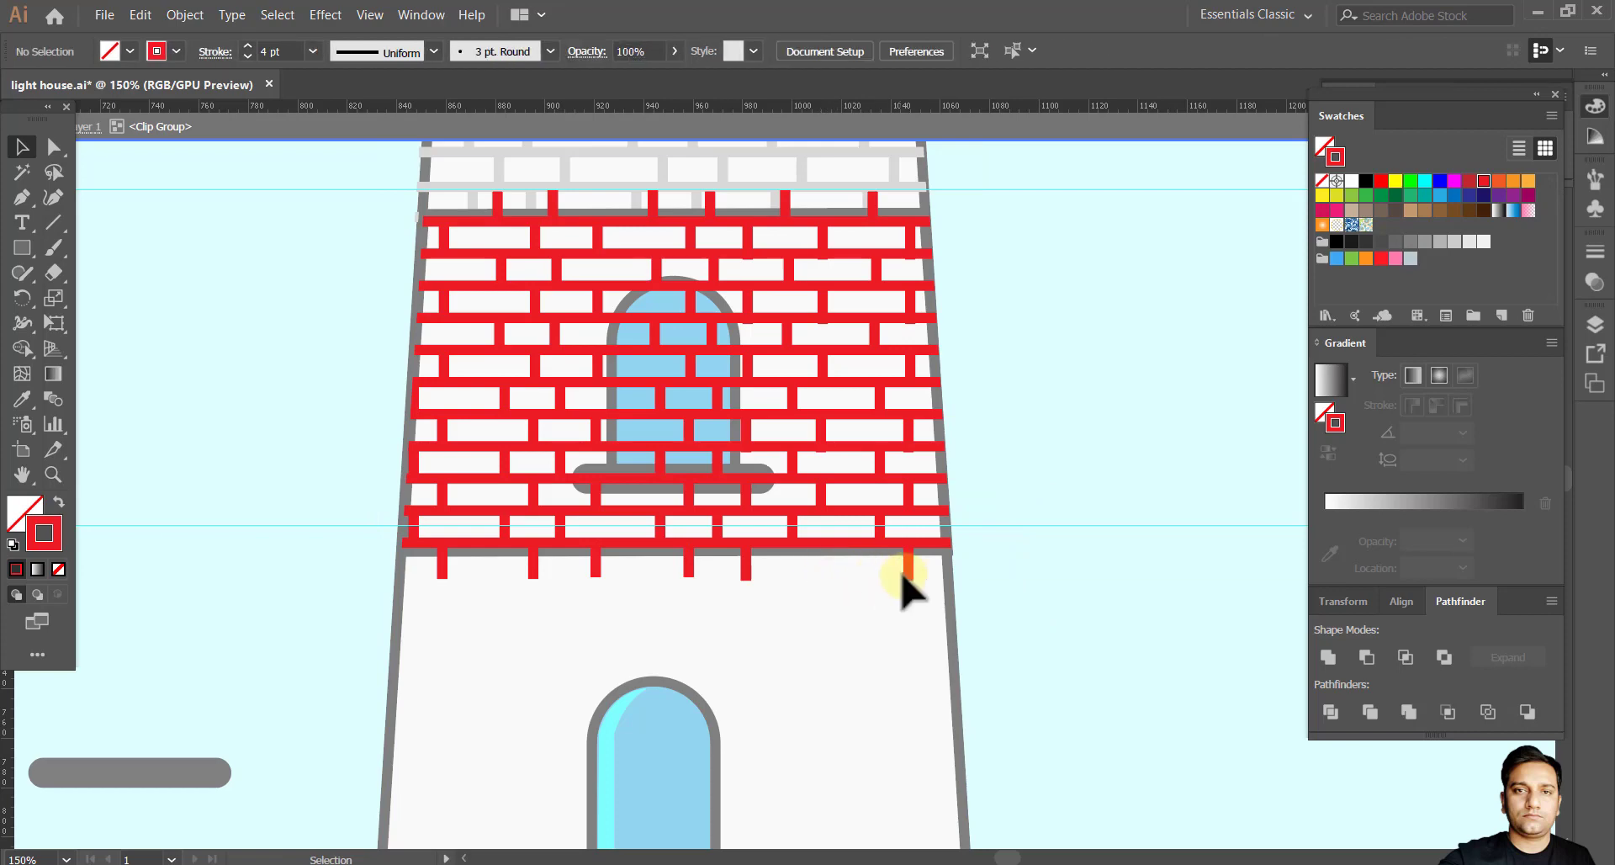
pyautogui.click(746, 566)
pyautogui.press('Delete')
pyautogui.click(689, 564)
pyautogui.press('Delete')
pyautogui.click(595, 565)
pyautogui.press('Delete')
pyautogui.click(533, 569)
pyautogui.press('Delete')
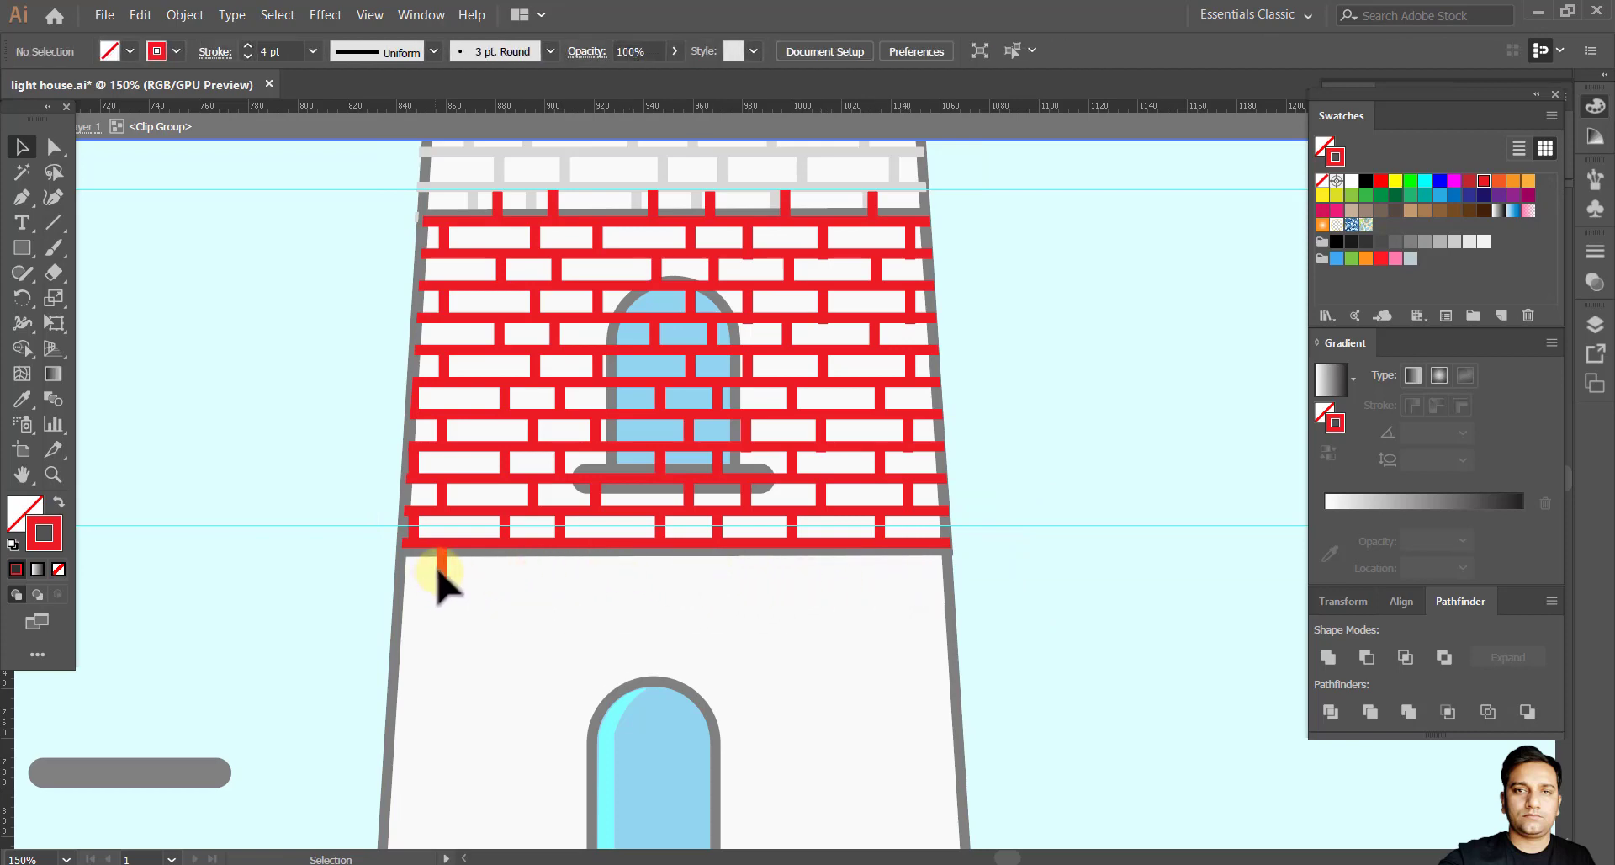
# Delete the stray vertical red lines above the middle section's upper black line and leave the clip group's isolation.
pyautogui.moveTo(652, 263); pyautogui.dragTo(623, 514)
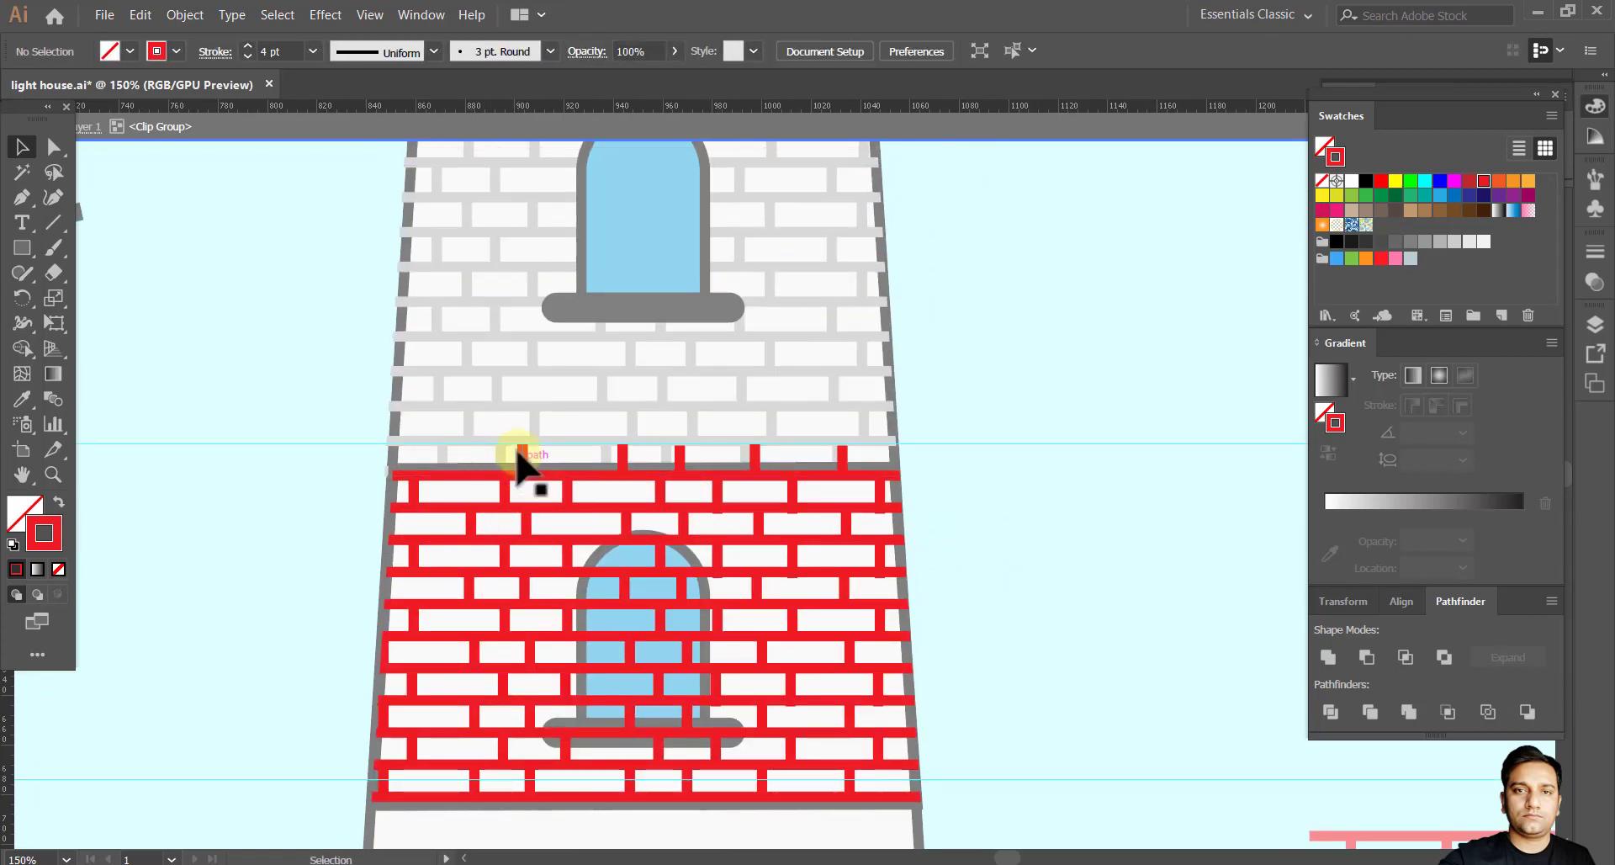
pyautogui.click(520, 458)
pyautogui.press('Delete')
pyautogui.click(622, 458)
pyautogui.press('Delete')
pyautogui.click(754, 459)
pyautogui.press('Delete')
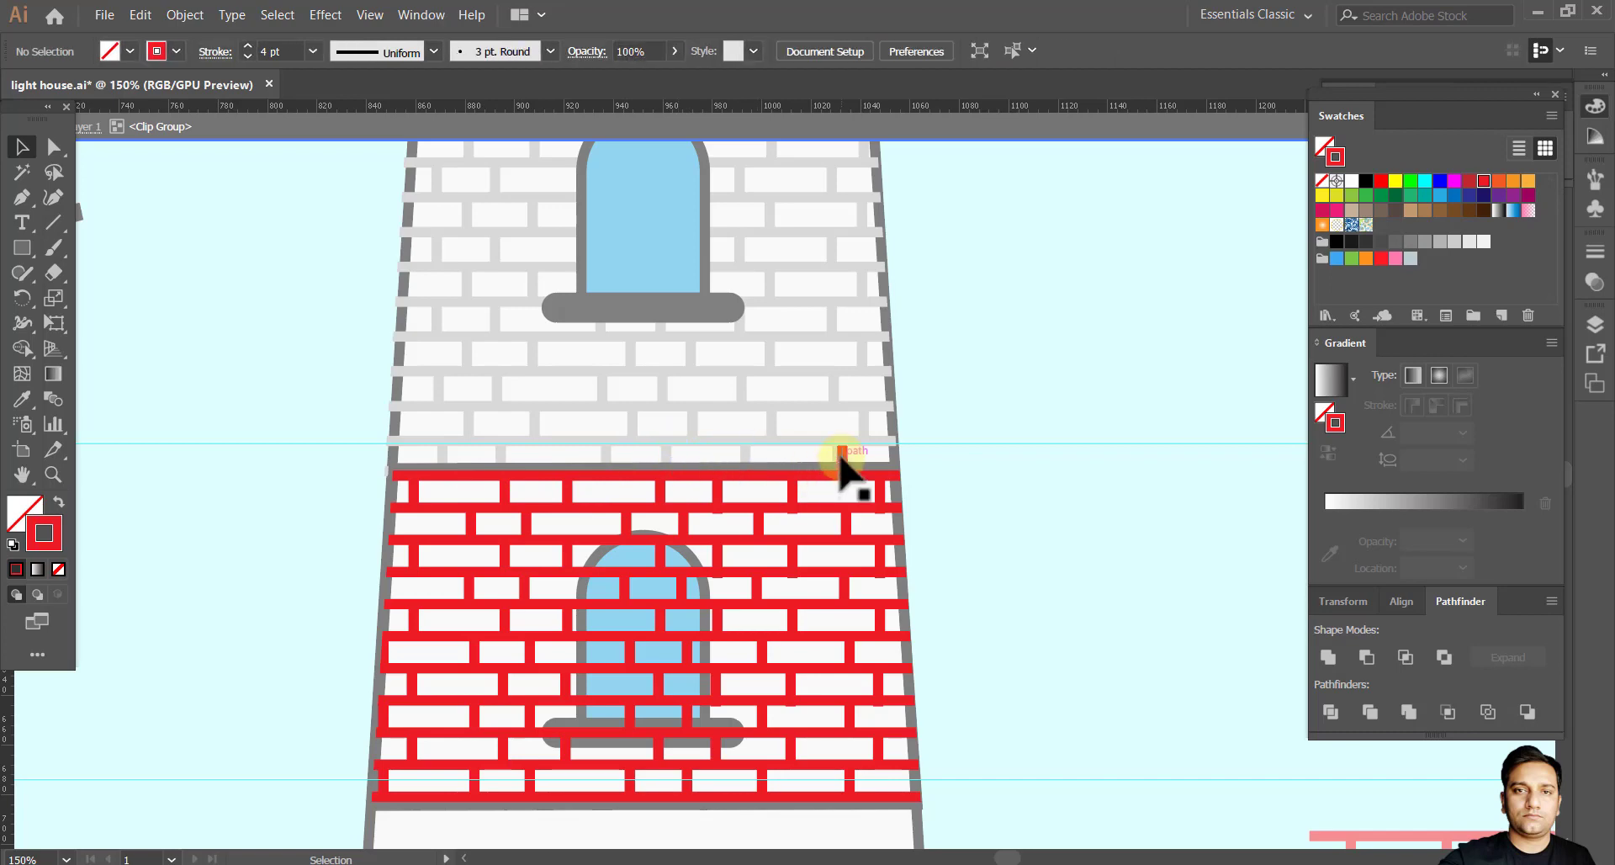
pyautogui.click(842, 459)
pyautogui.press('Delete')
pyautogui.moveTo(37, 118); pyautogui.dragTo(36, 168)
pyautogui.doubleClick(217, 295)
# Move the gray bricks' clipping path inward at its upper corners, placing the left anchor at about X 865, Y 343 px.
pyautogui.moveTo(768, 330); pyautogui.dragTo(765, 510)
pyautogui.click(873, 496)
pyautogui.moveTo(894, 434); pyautogui.dragTo(911, 483)
pyautogui.moveTo(994, 567); pyautogui.dragTo(1018, 600)
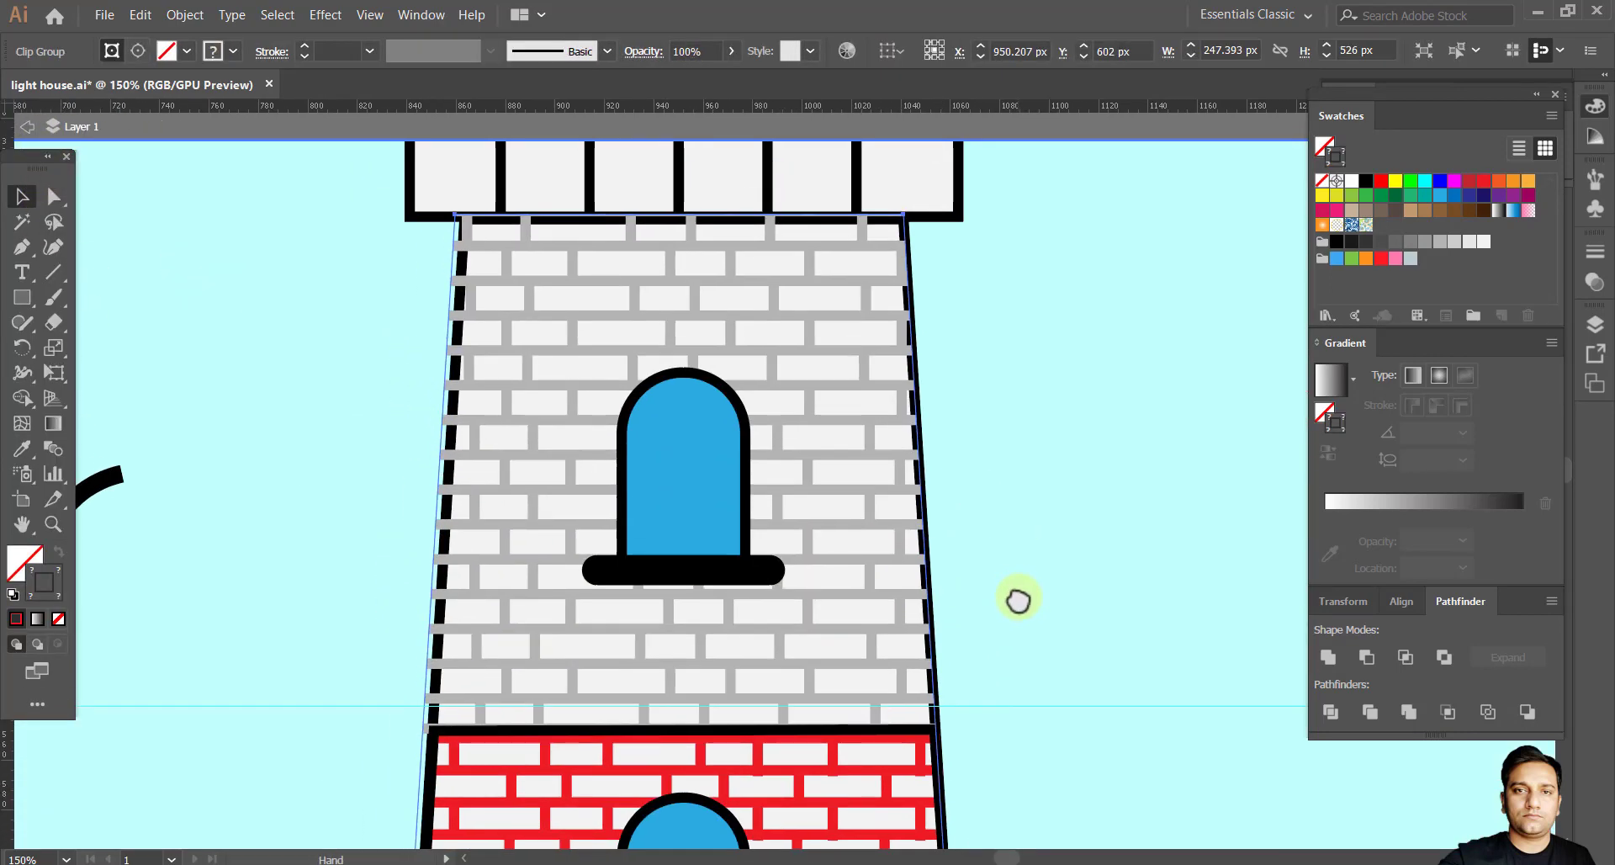
pyautogui.click(54, 196)
pyautogui.click(485, 219)
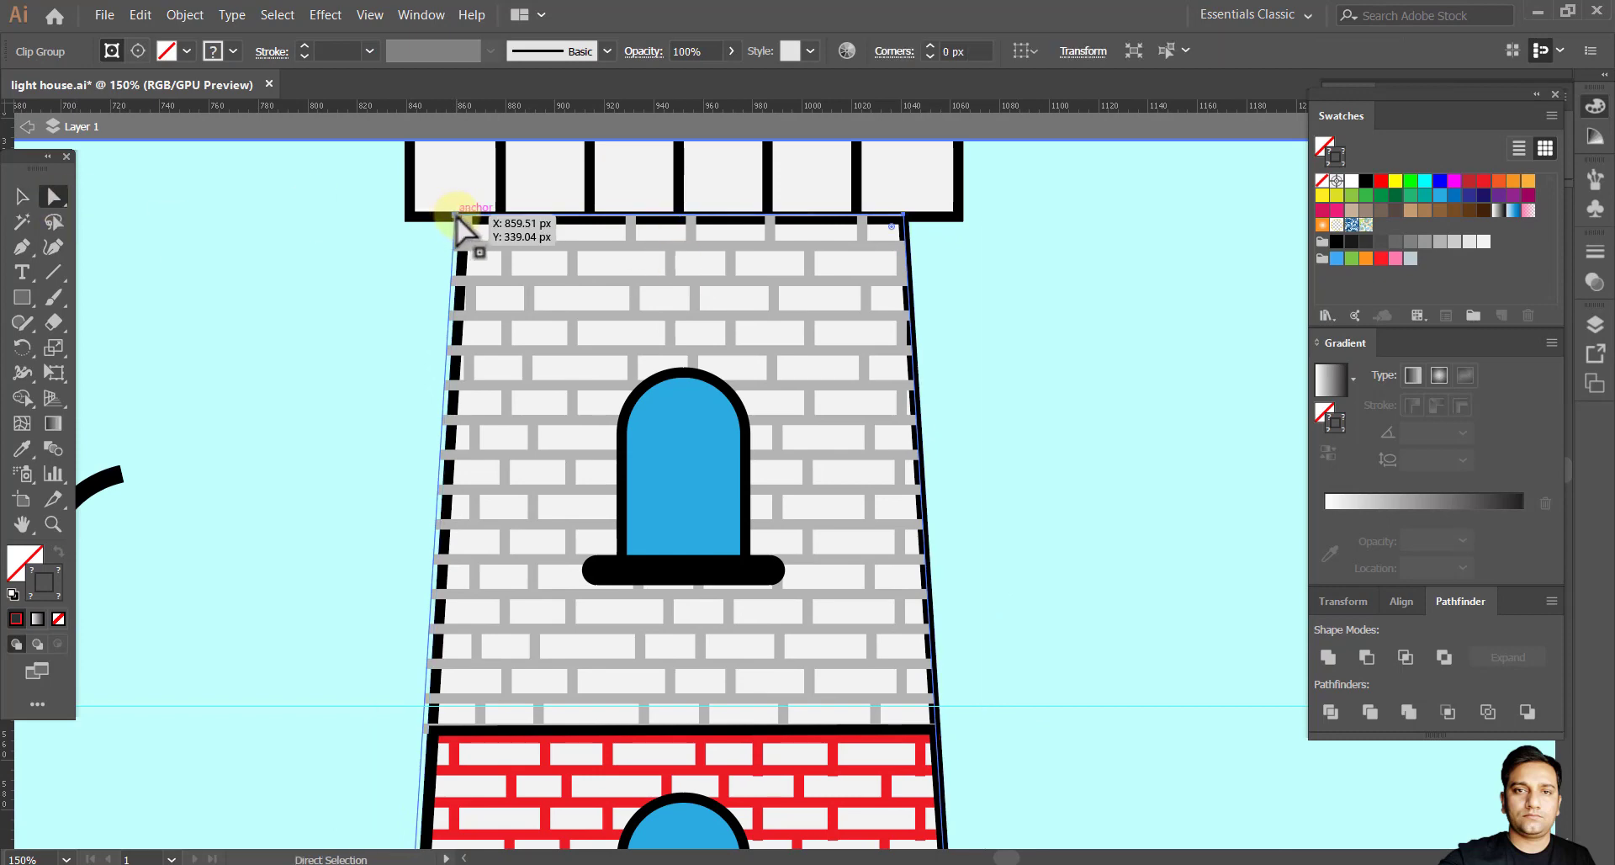
pyautogui.click(457, 220)
pyautogui.scroll(5, 898, 216)
pyautogui.moveTo(974, 225); pyautogui.dragTo(967, 244)
pyautogui.hscroll(-12, 865, 541)
pyautogui.scroll(2, 656, 454)
pyautogui.moveTo(415, 362); pyautogui.dragTo(426, 371)
# Raise the lower anchors of the gray bricks' clipping path to the upper section line, the right one to X 1052, Y 545 px.
pyautogui.scroll(-5, 440, 425)
pyautogui.scroll(5, 440, 425)
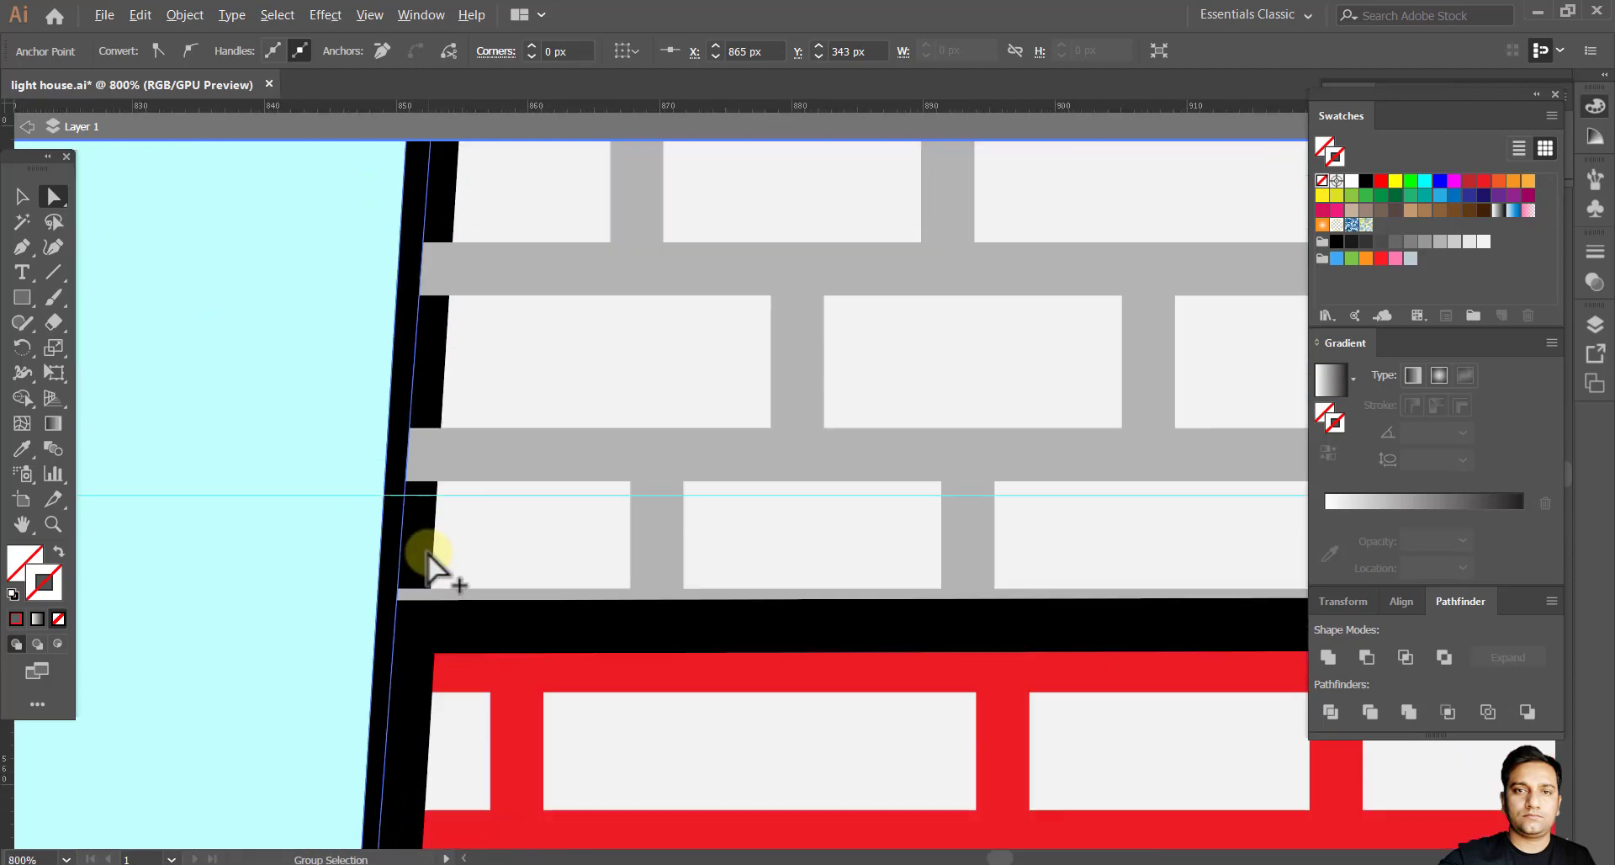
pyautogui.scroll(-6, 426, 555)
pyautogui.scroll(-2, 374, 696)
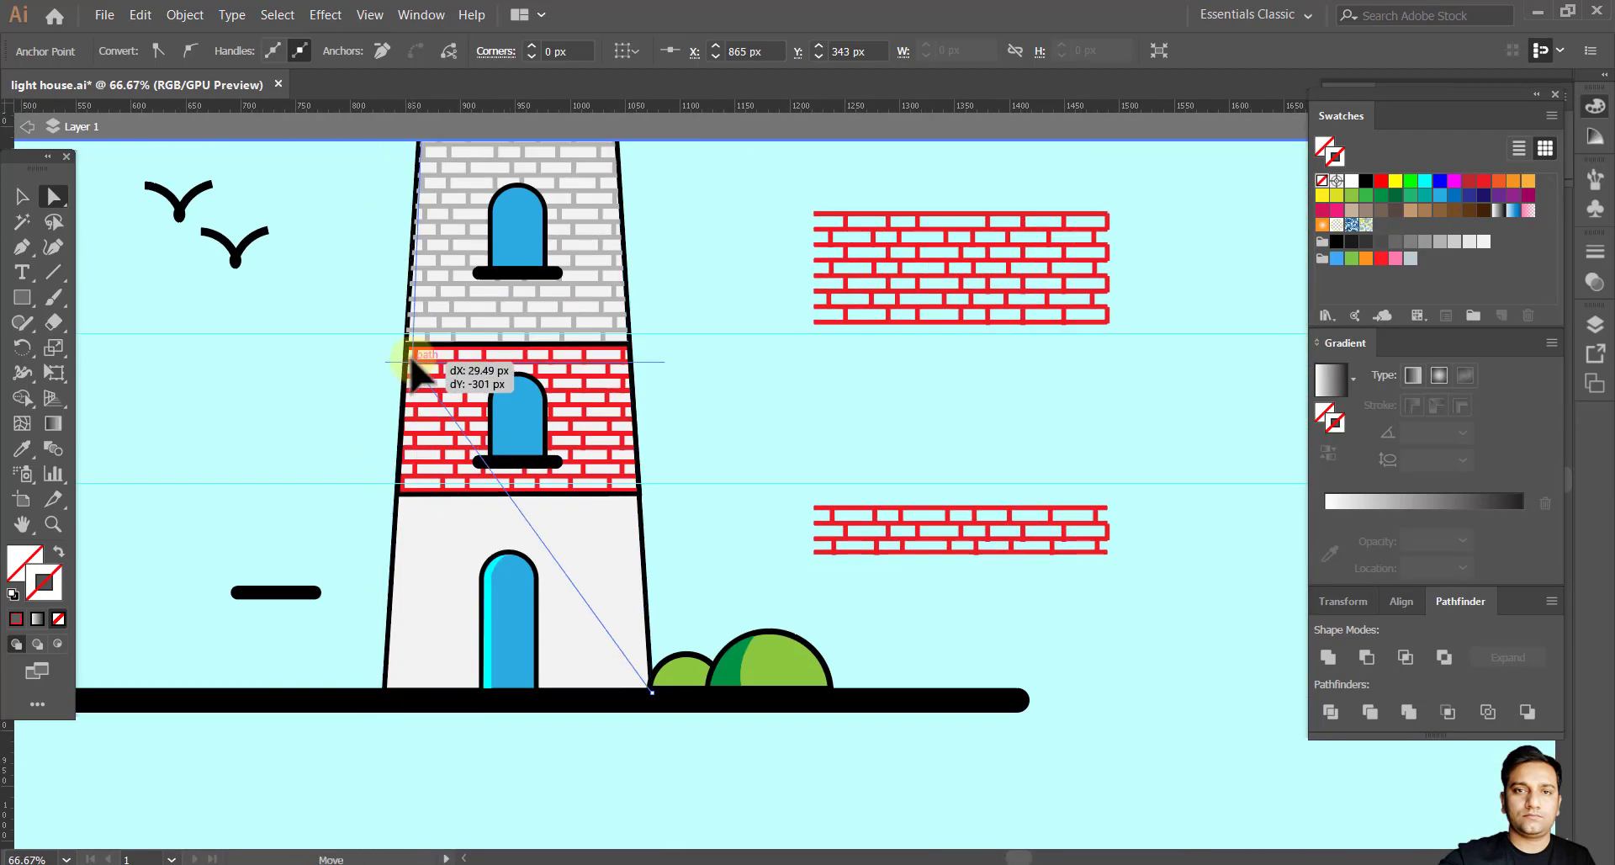
pyautogui.scroll(8, 631, 343)
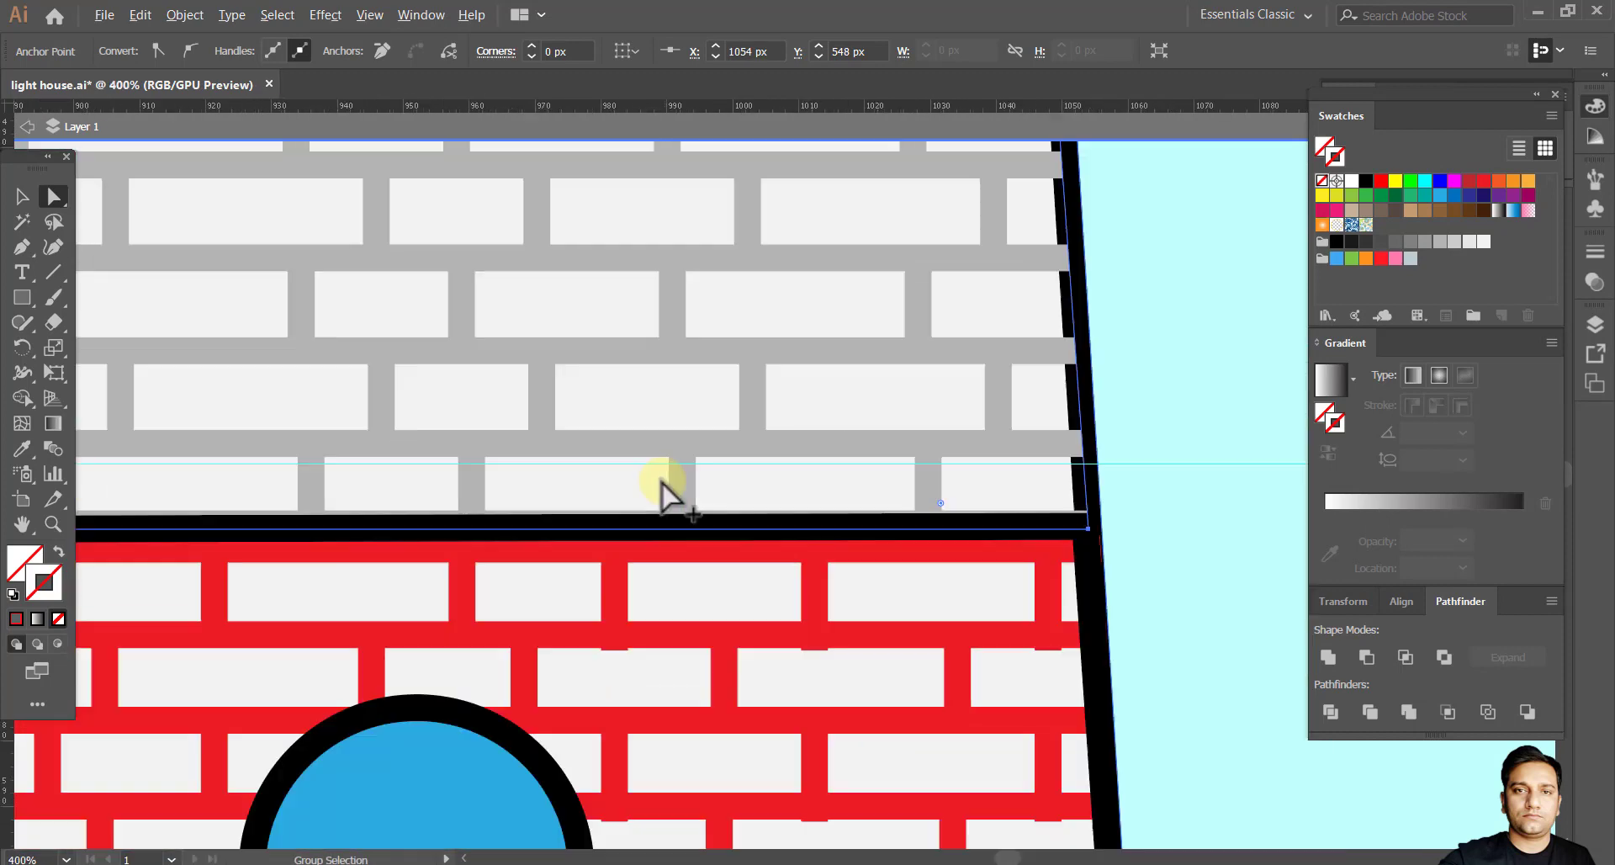
pyautogui.moveTo(1045, 538); pyautogui.dragTo(1005, 484)
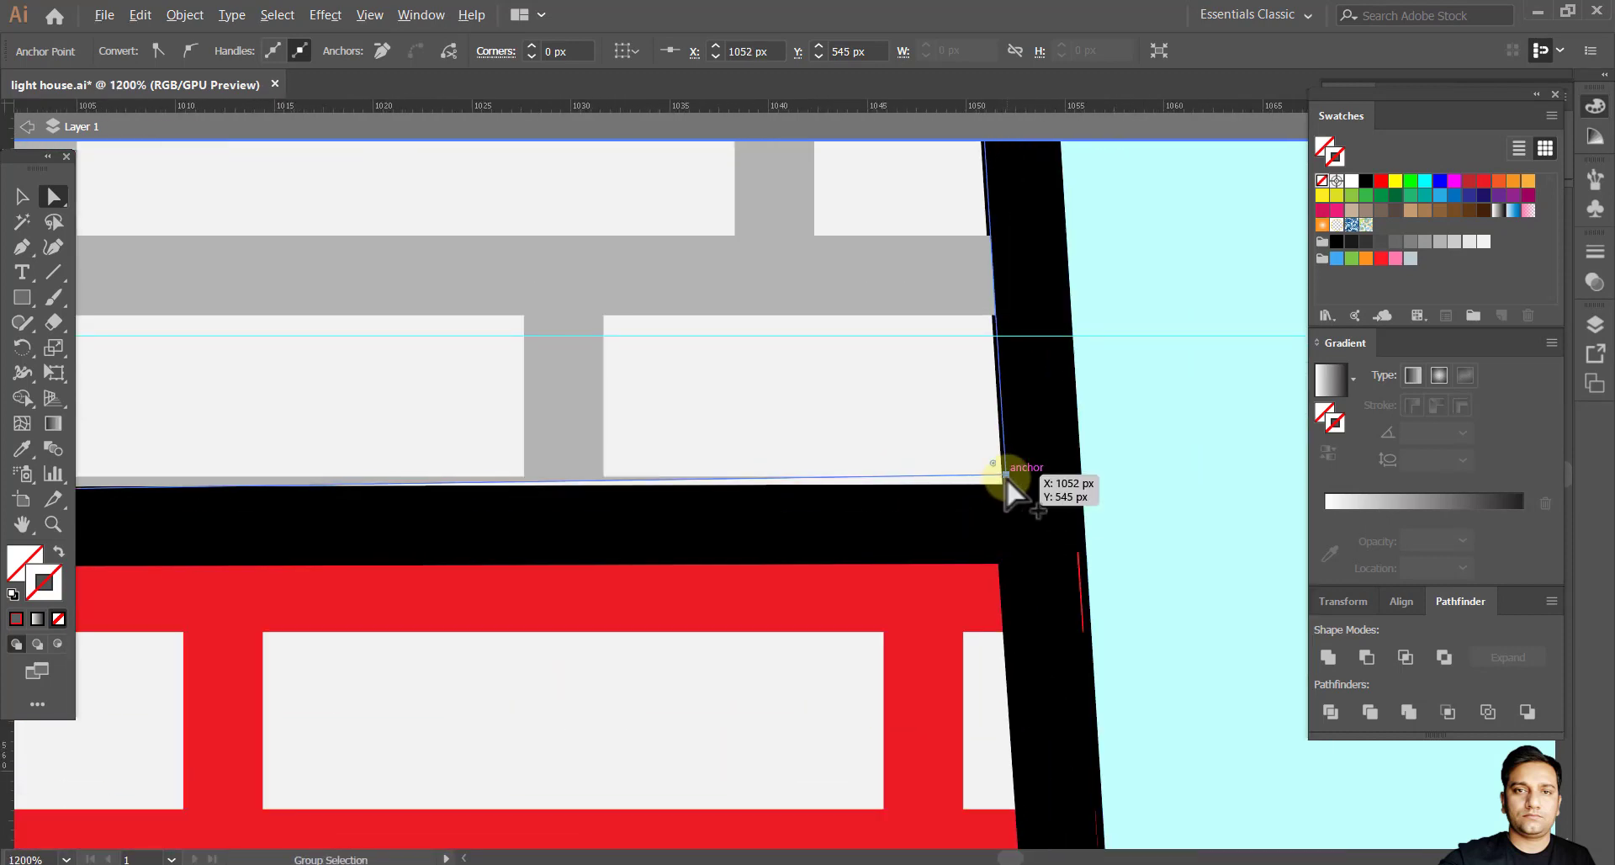
# Leave the isolation of the upper gray bricks' clip group.
pyautogui.scroll(4, 1006, 479)
pyautogui.click(939, 535)
pyautogui.scroll(-8, 938, 536)
pyautogui.scroll(-3, 851, 498)
pyautogui.moveTo(487, 363); pyautogui.dragTo(499, 389)
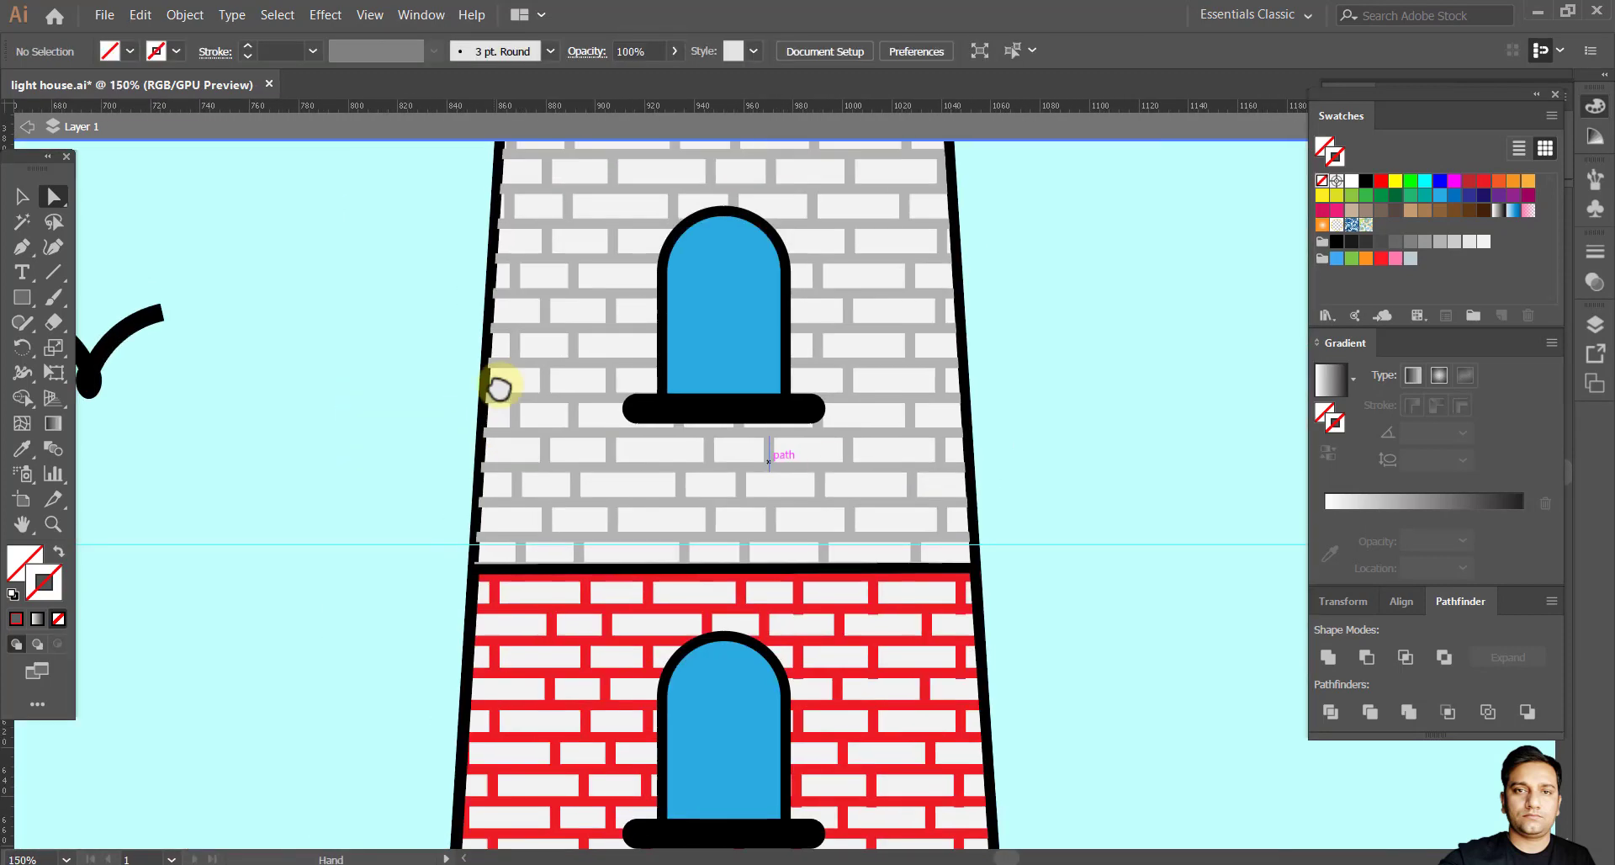
pyautogui.scroll(5, 491, 561)
pyautogui.click(503, 513)
pyautogui.click(26, 127)
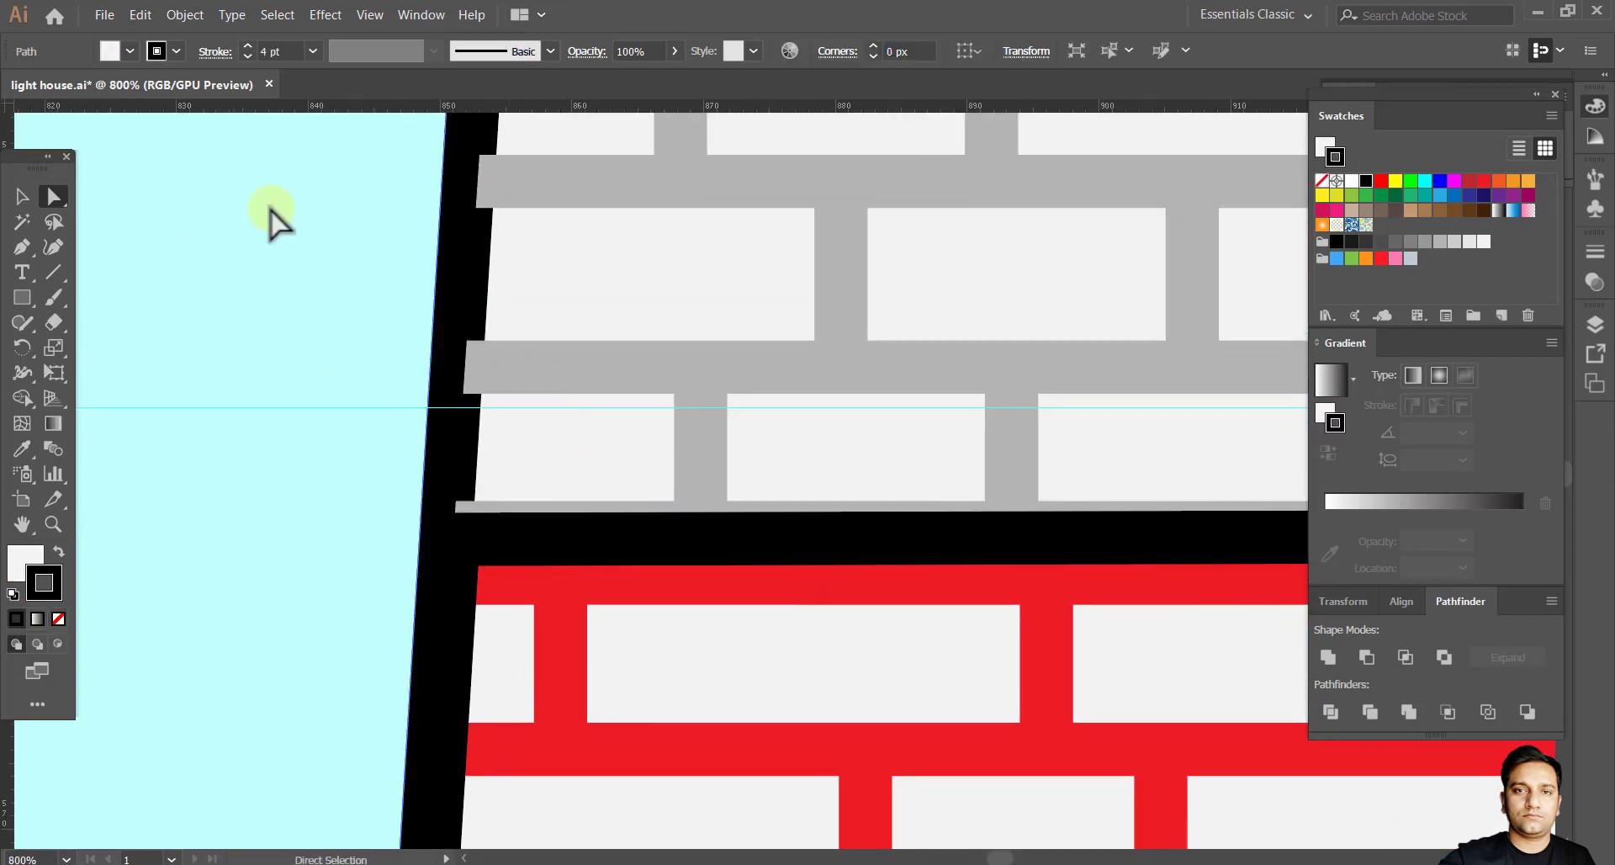
# Move the lower-left anchor of the upper gray bricks' clipping path to the tower's inner corner, at X 852, Y 546 px.
pyautogui.scroll(-5, 546, 388)
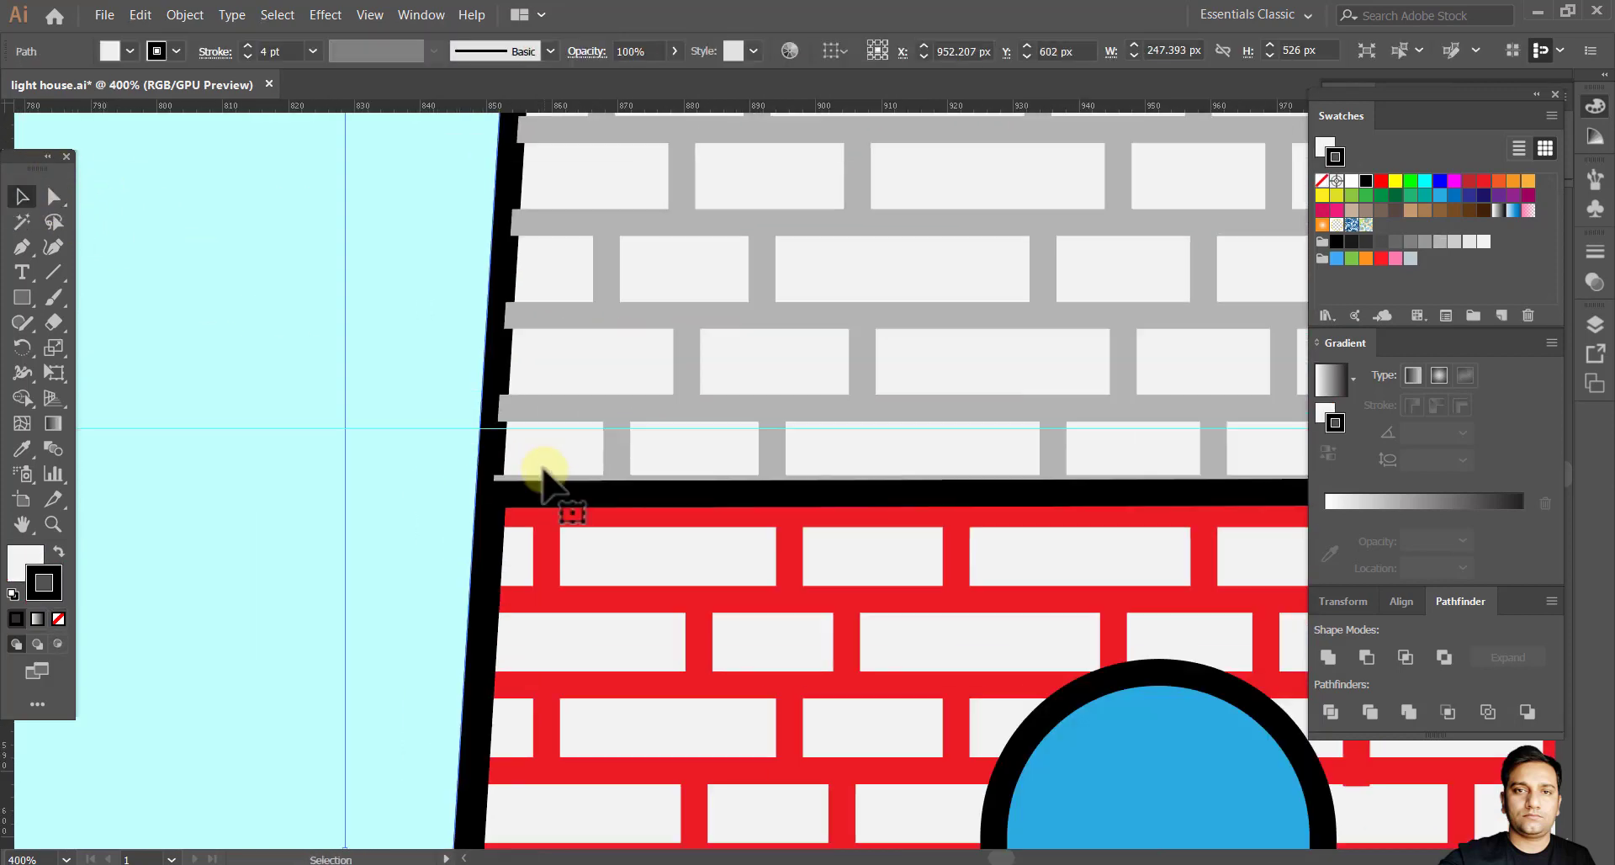
pyautogui.scroll(4, 854, 435)
pyautogui.click(375, 498)
pyautogui.press('a')
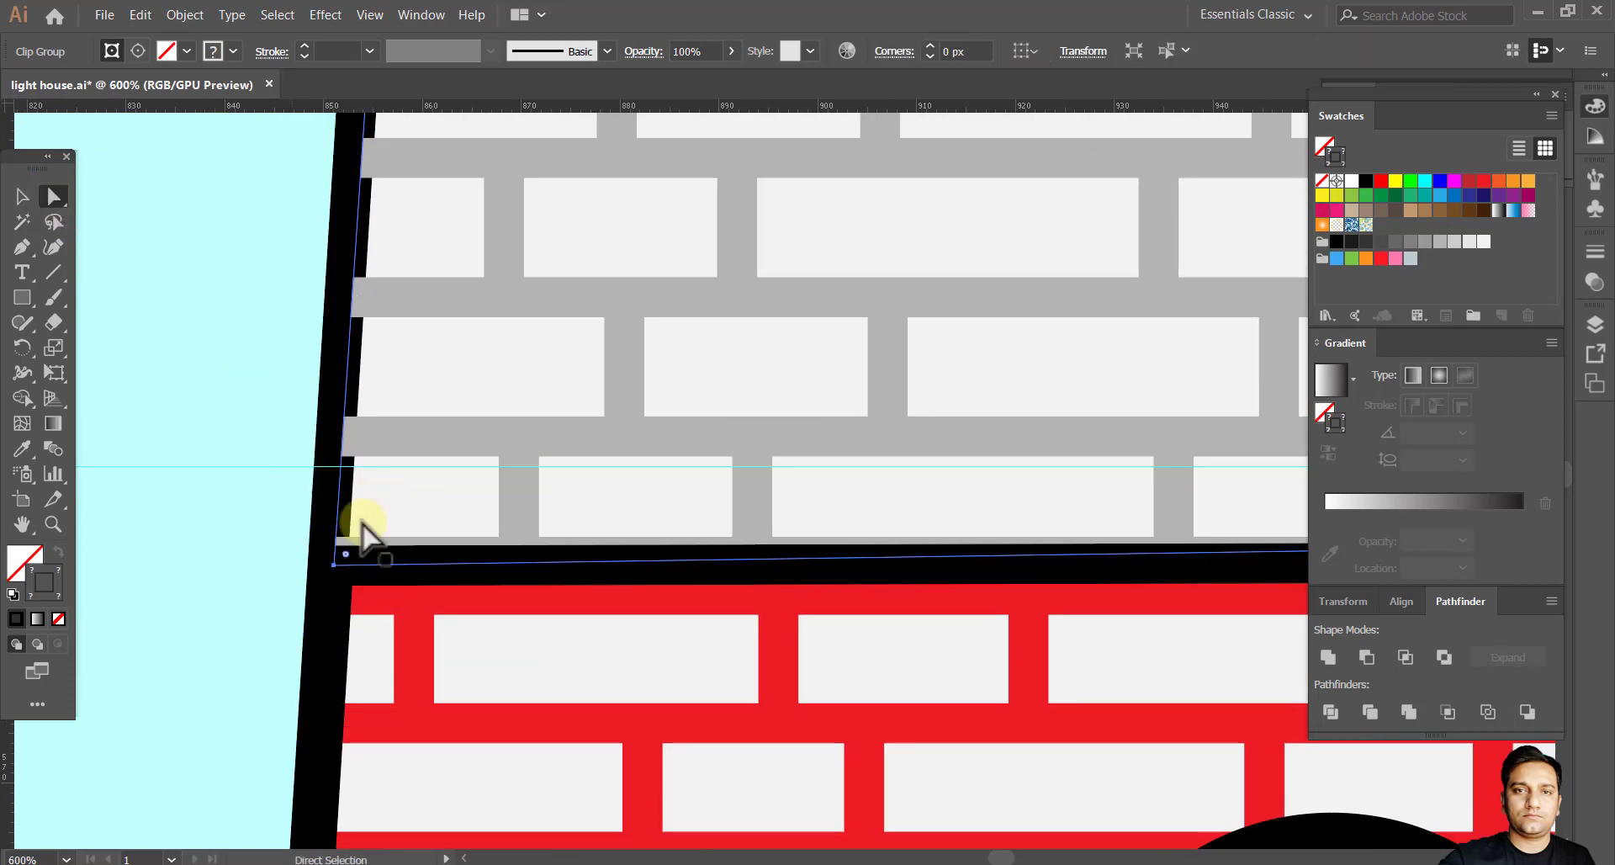
pyautogui.scroll(6, 360, 533)
pyautogui.moveTo(292, 589); pyautogui.dragTo(374, 510)
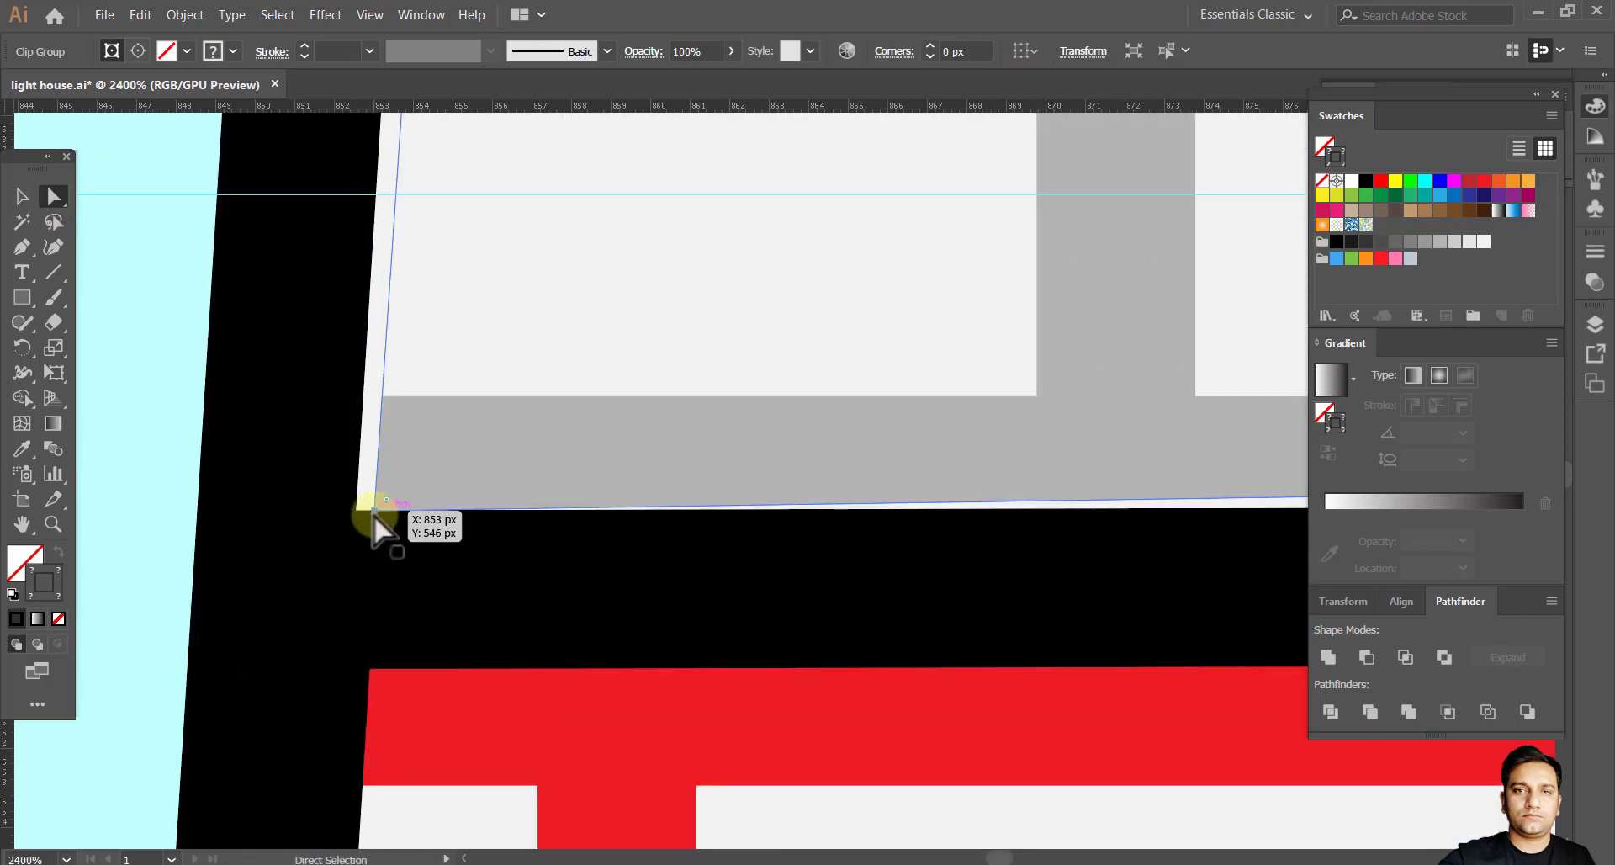
pyautogui.hotkey('ctrl', 'z')
pyautogui.moveTo(296, 589); pyautogui.dragTo(338, 508)
pyautogui.scroll(-7, 522, 547)
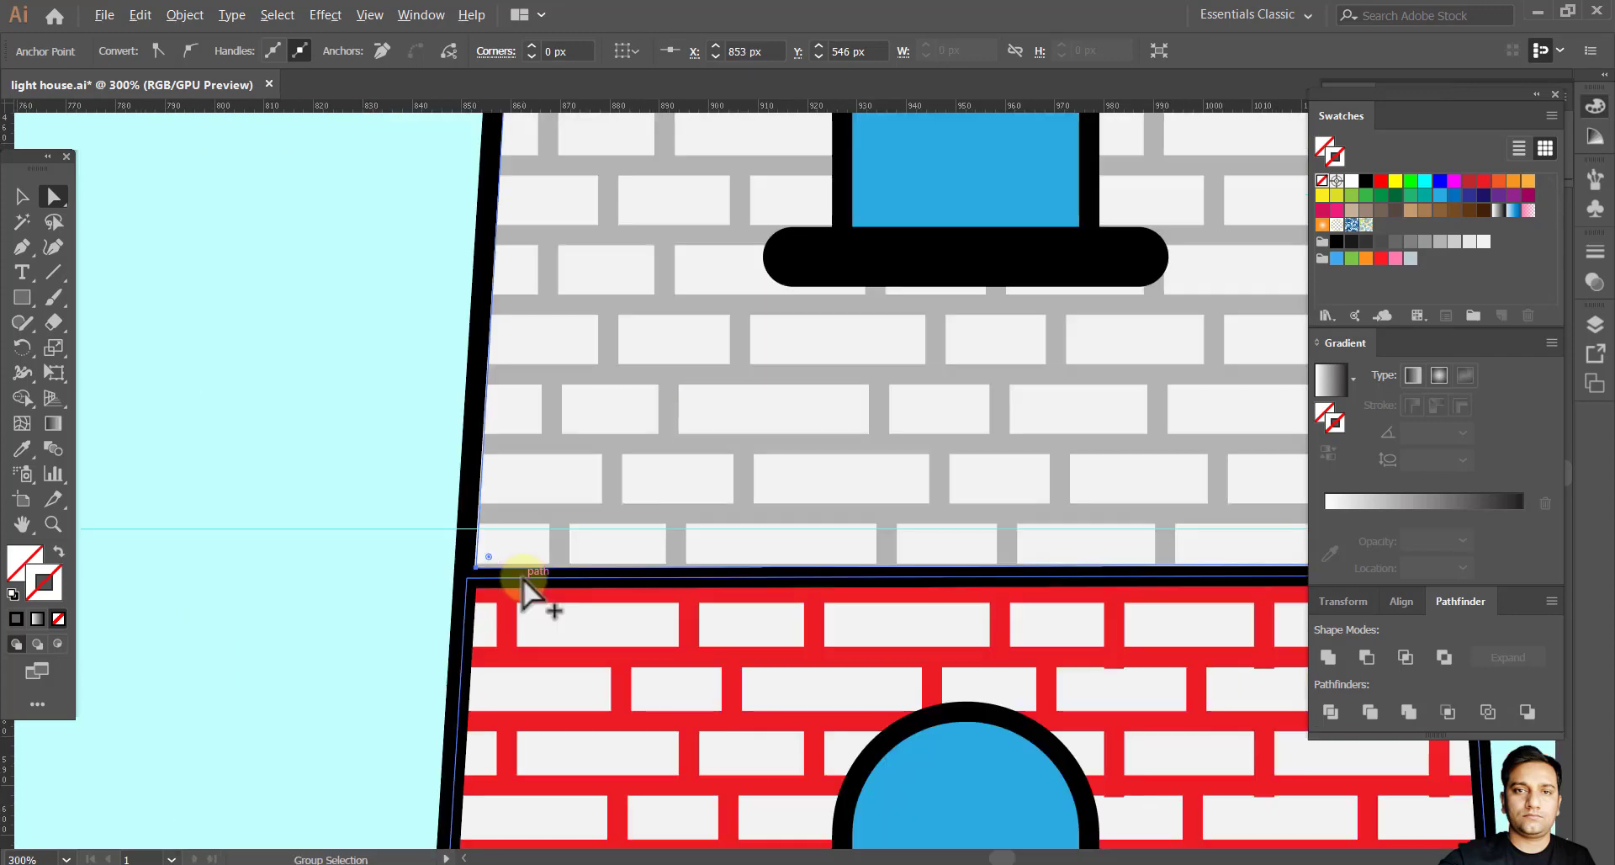
pyautogui.scroll(4, 475, 576)
pyautogui.scroll(-8, 450, 601)
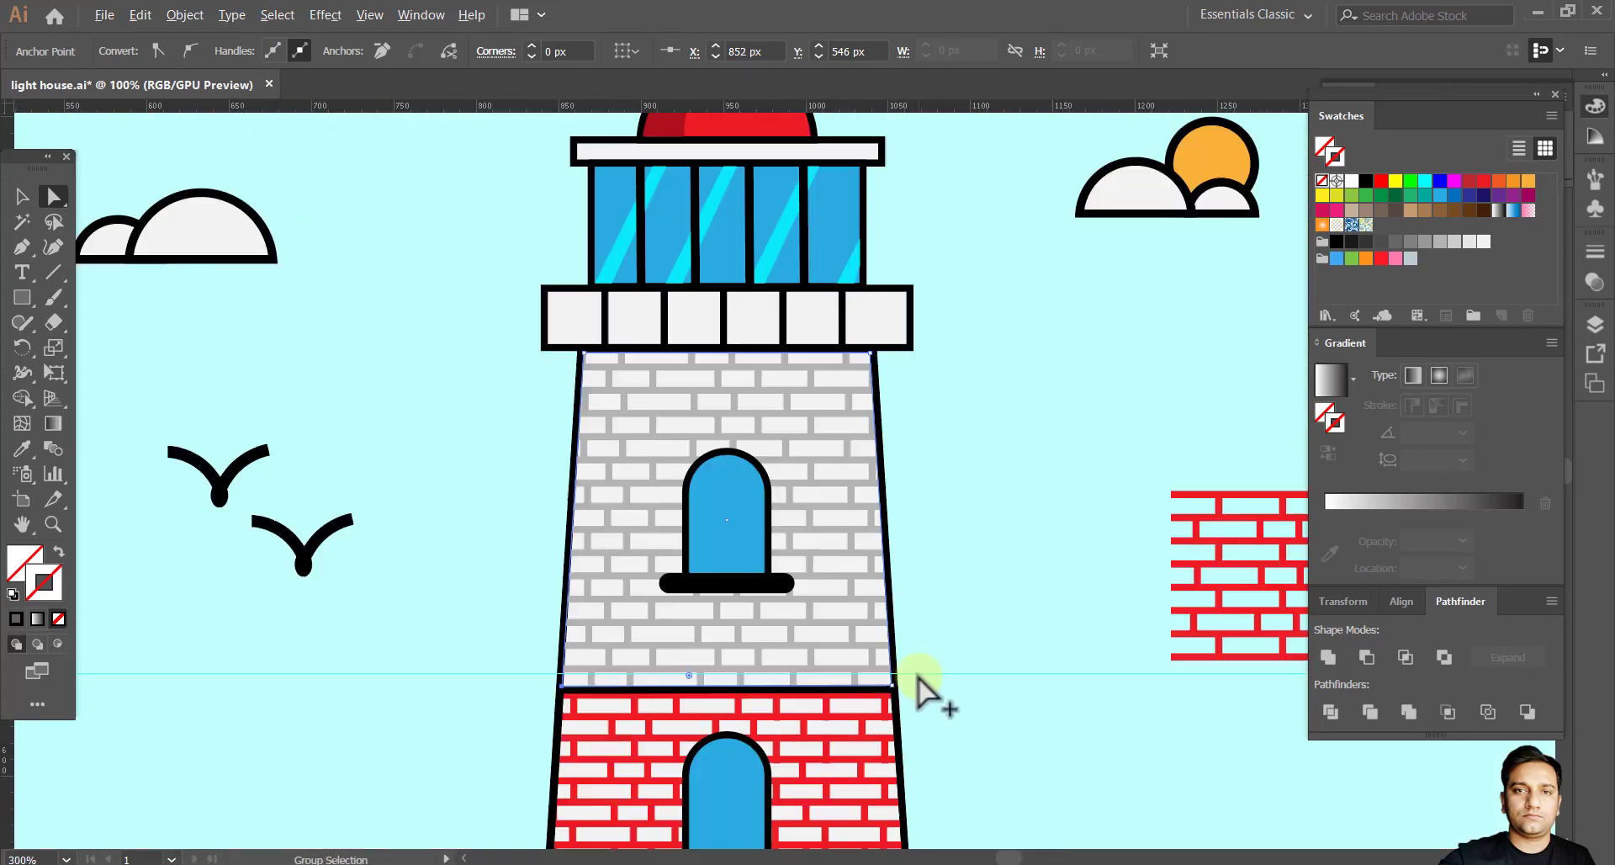
# Set the opacity of the upper section's gray brick clip group to 50%.
pyautogui.press('v')
pyautogui.scroll(2, 920, 685)
pyautogui.scroll(-2, 739, 522)
pyautogui.scroll(2, 678, 533)
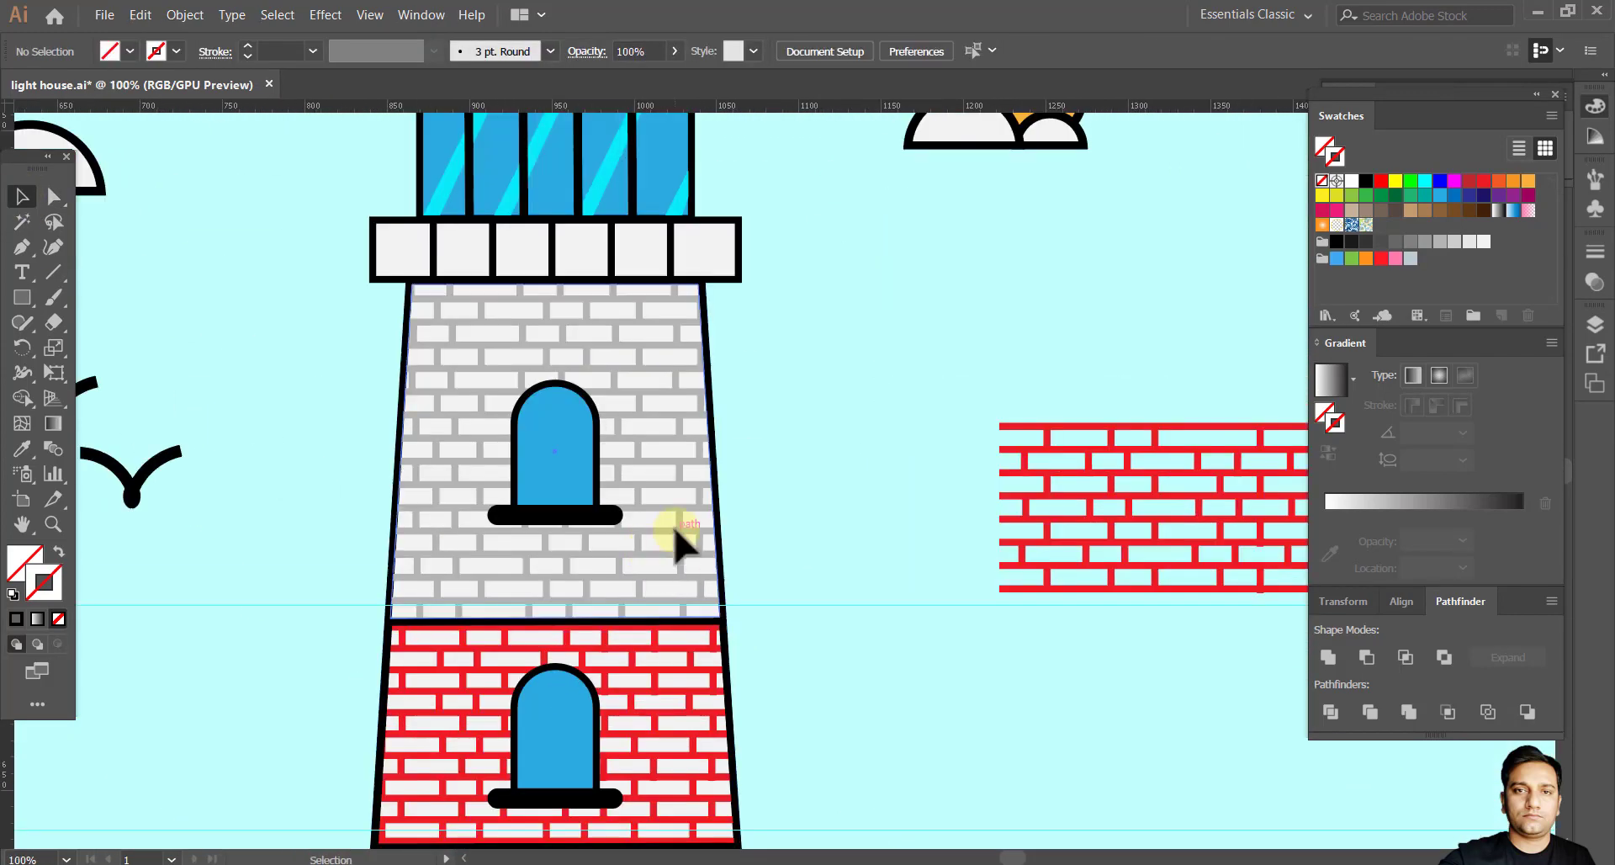
pyautogui.click(678, 533)
pyautogui.moveTo(730, 61); pyautogui.dragTo(709, 75)
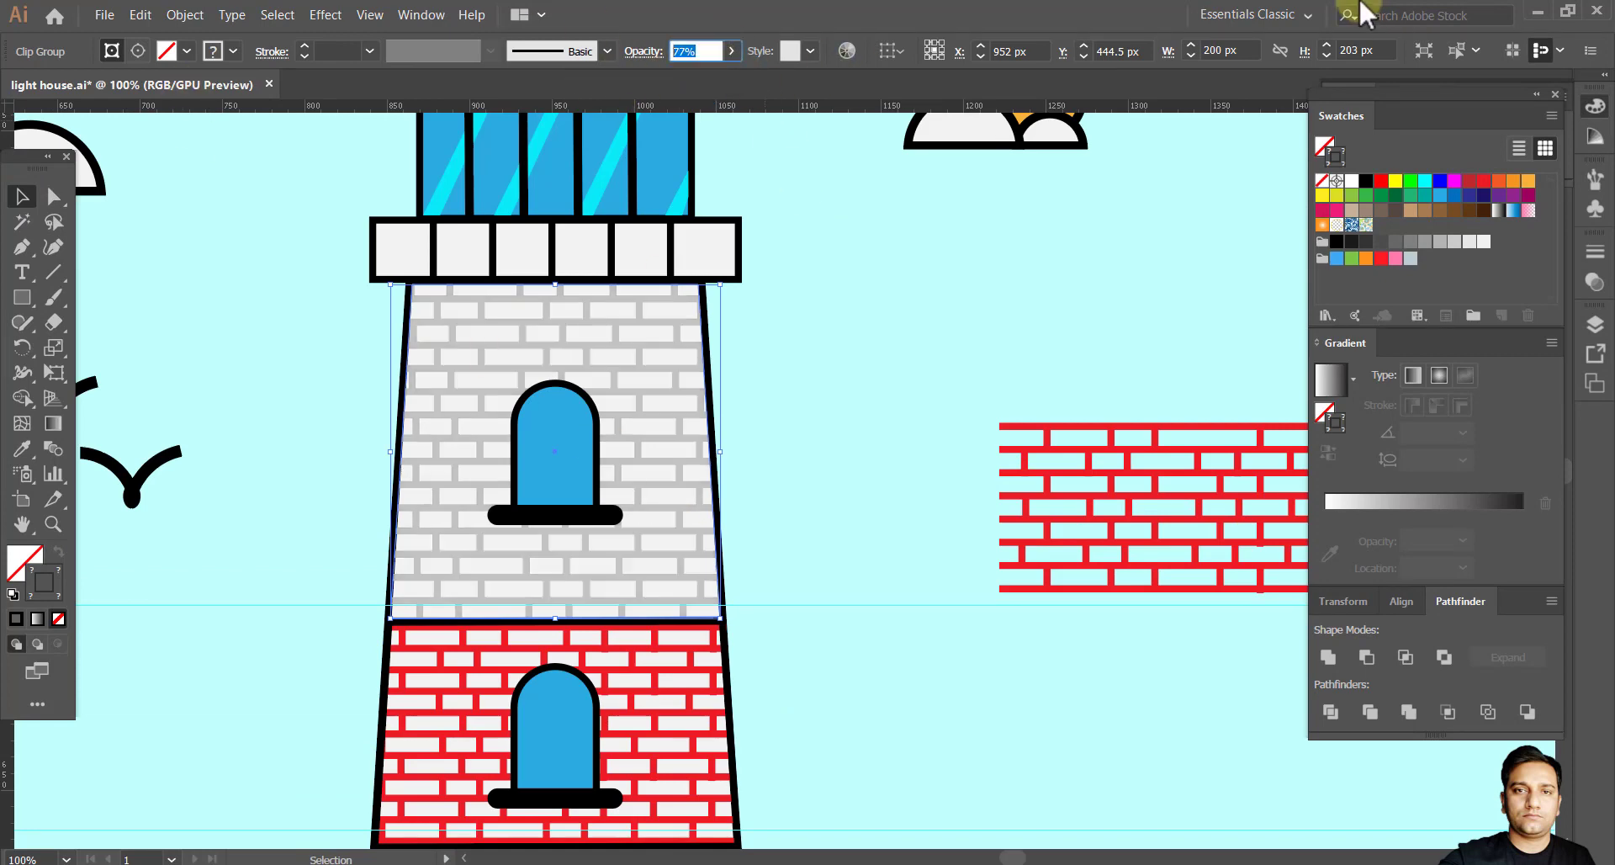
pyautogui.write('50')
pyautogui.press('Return')
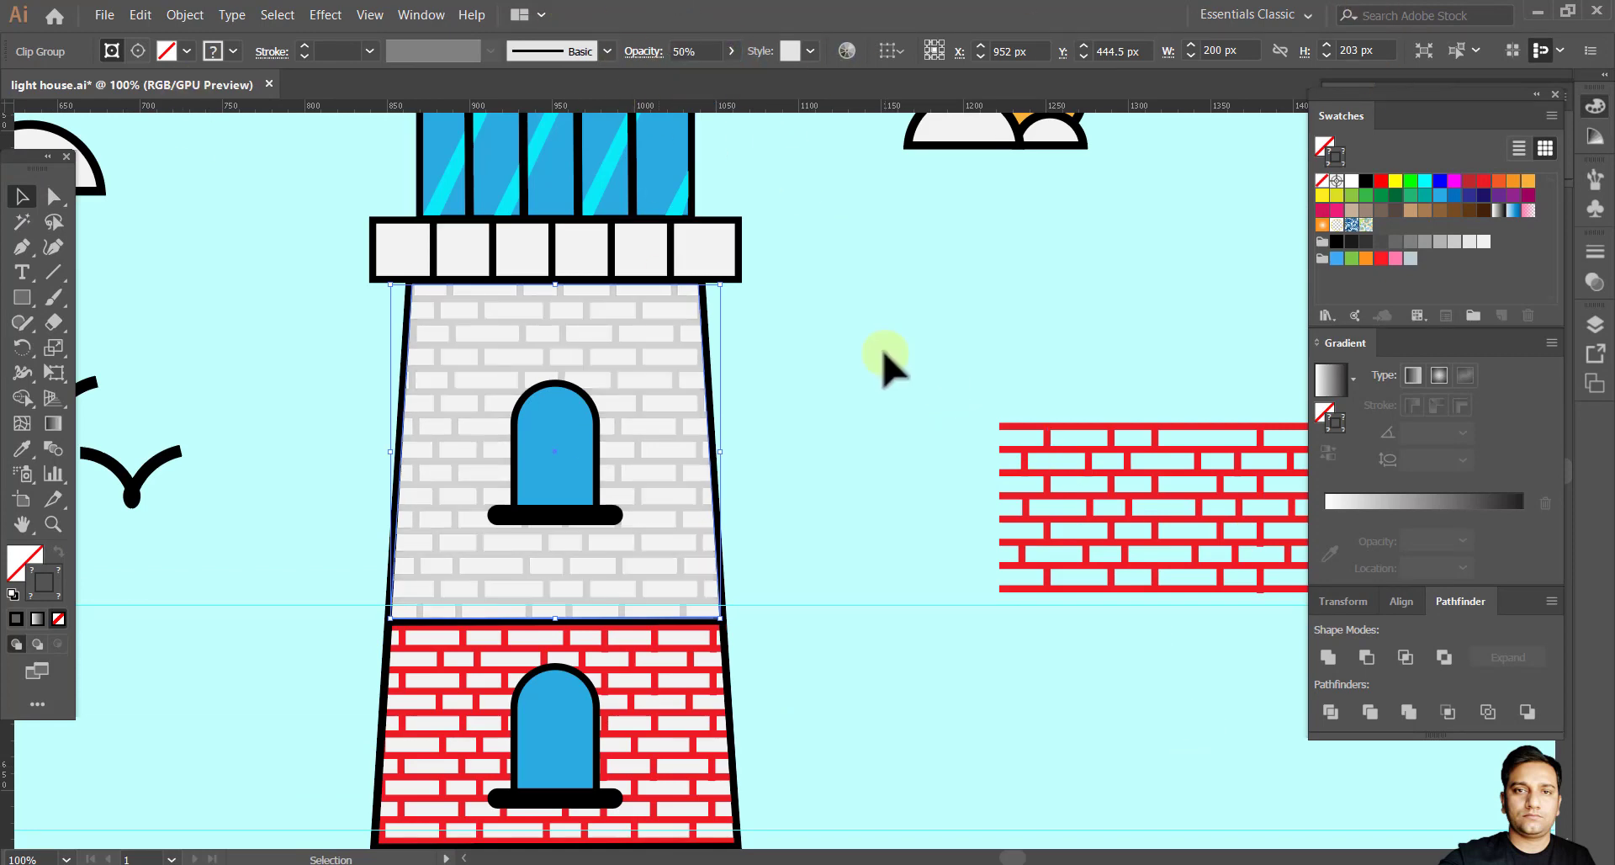
# Try the middle section's red bricks at 50% opacity, and undo it.
pyautogui.click(673, 621)
pyautogui.write('50')
pyautogui.press('Return')
pyautogui.click(816, 548)
pyautogui.scroll(-3, 757, 521)
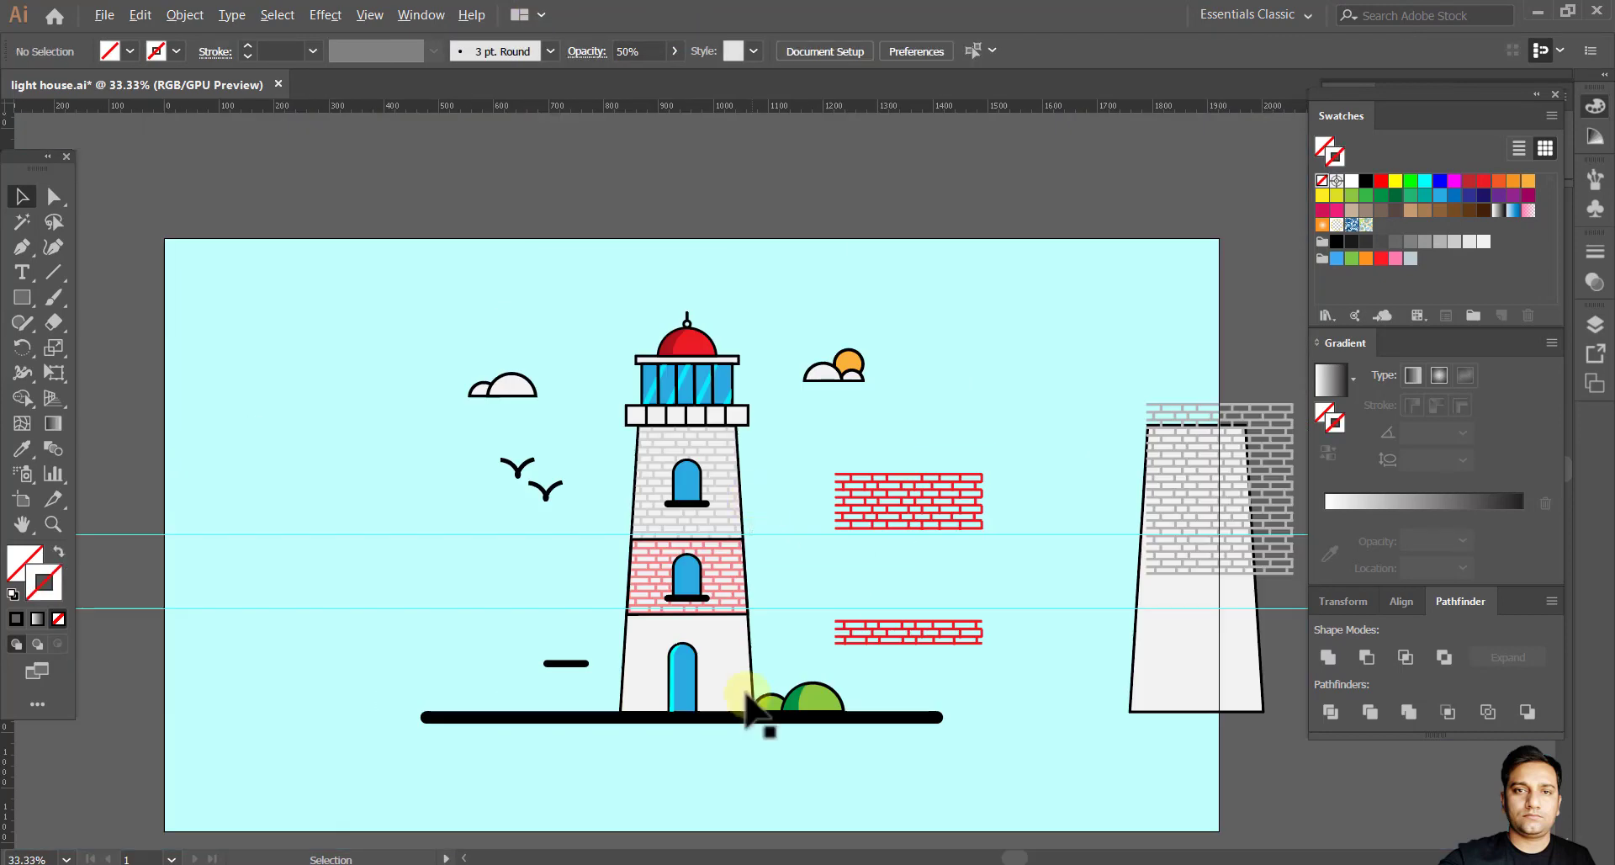
pyautogui.scroll(2, 696, 619)
pyautogui.hotkey('ctrl', 'z')
# Move the spare gray brick pattern down over the base of the spare tower shape, centered at about X 1884, Y 718 px.
pyautogui.click(904, 538)
pyautogui.hscroll(10, 911, 551)
pyautogui.scroll(-2, 912, 552)
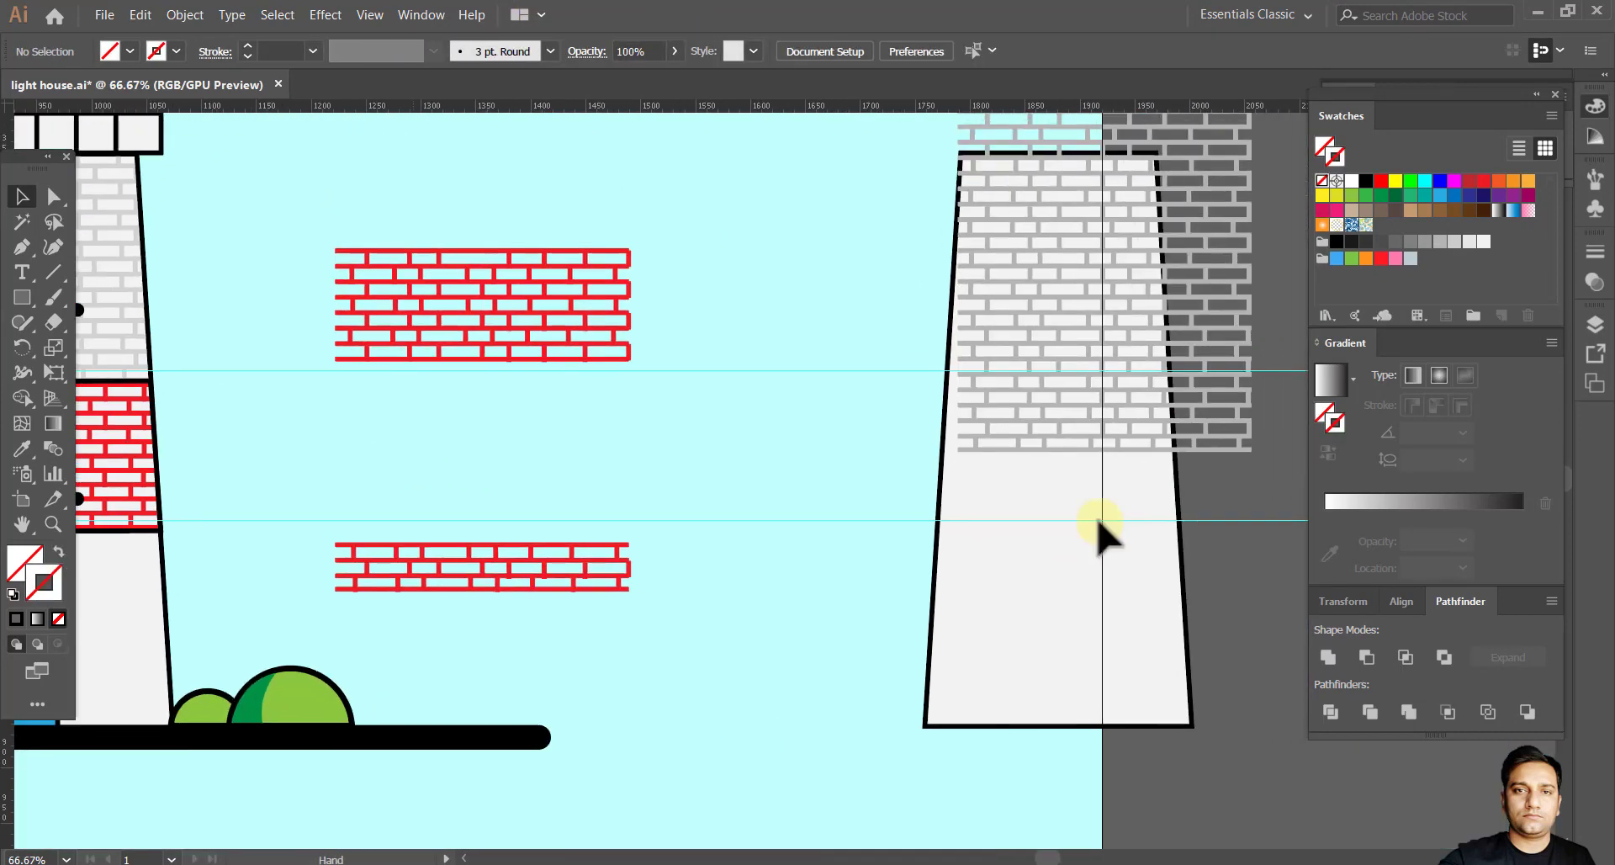
pyautogui.moveTo(1020, 407); pyautogui.dragTo(977, 686)
pyautogui.scroll(4, 966, 686)
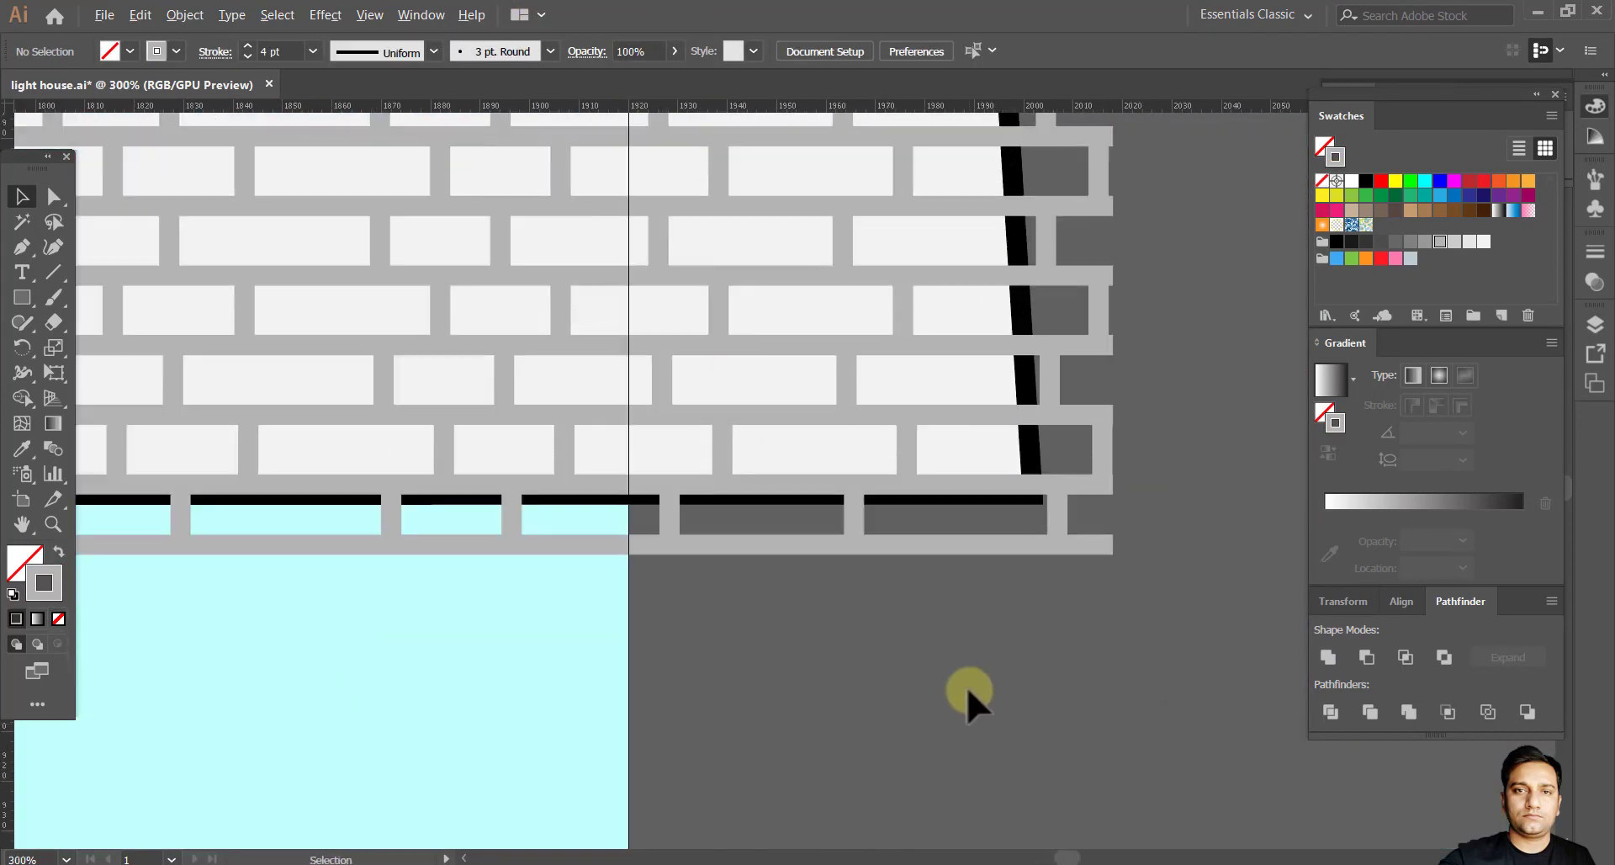
pyautogui.press('Up')
pyautogui.press('Up')
pyautogui.press('Up')
pyautogui.scroll(-3, 992, 517)
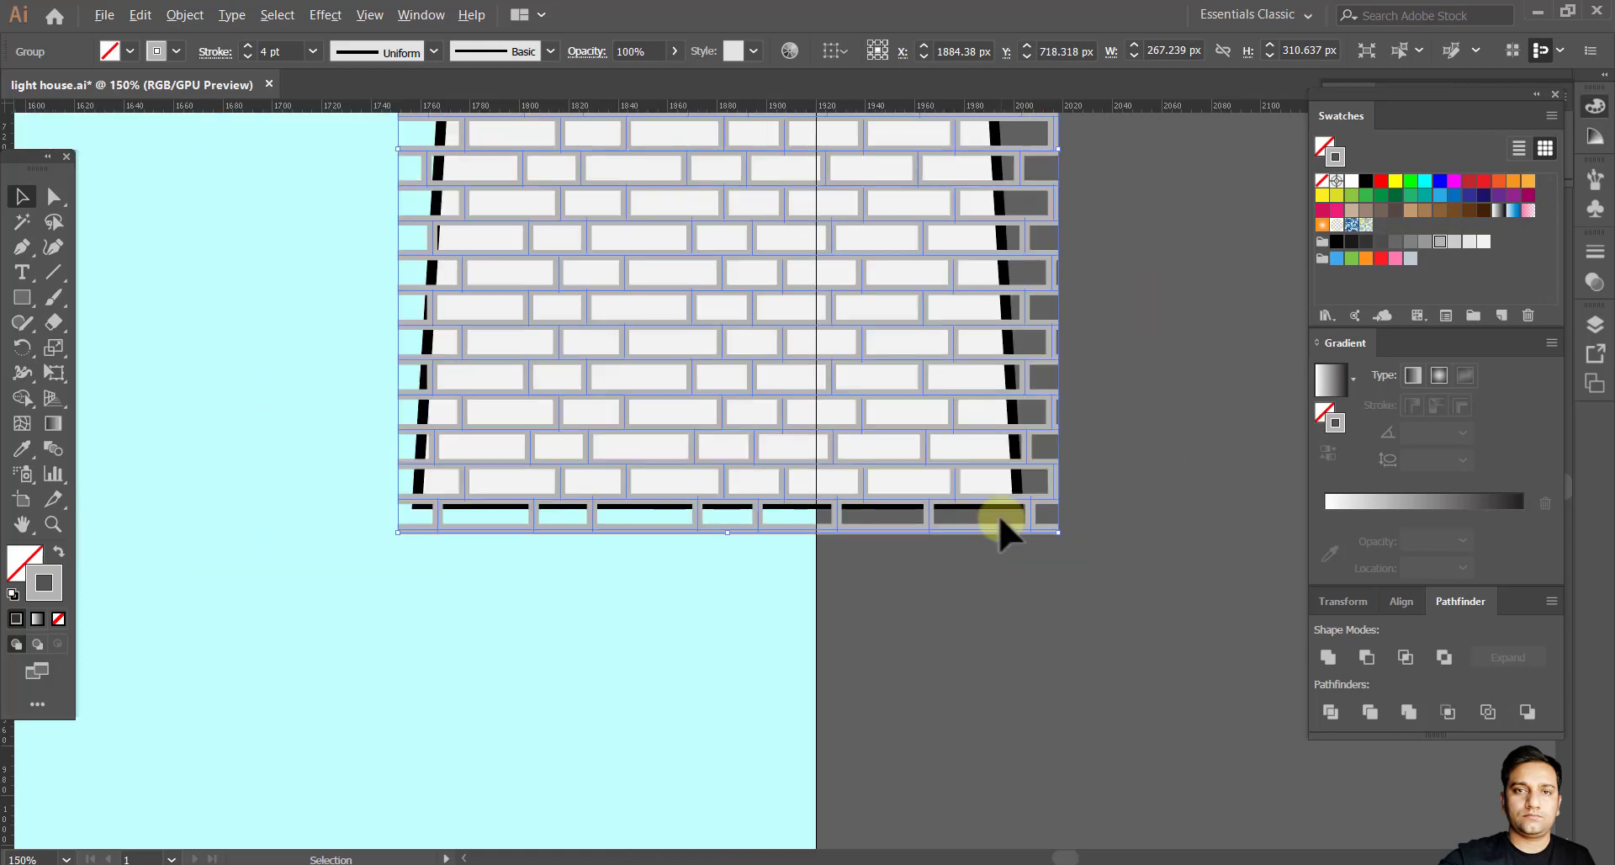
pyautogui.scroll(-2, 980, 412)
# Lower the spare tower shape's two upper anchors to the lower guide, placing the left one at about X 1769, Y 676 px.
pyautogui.click(883, 270)
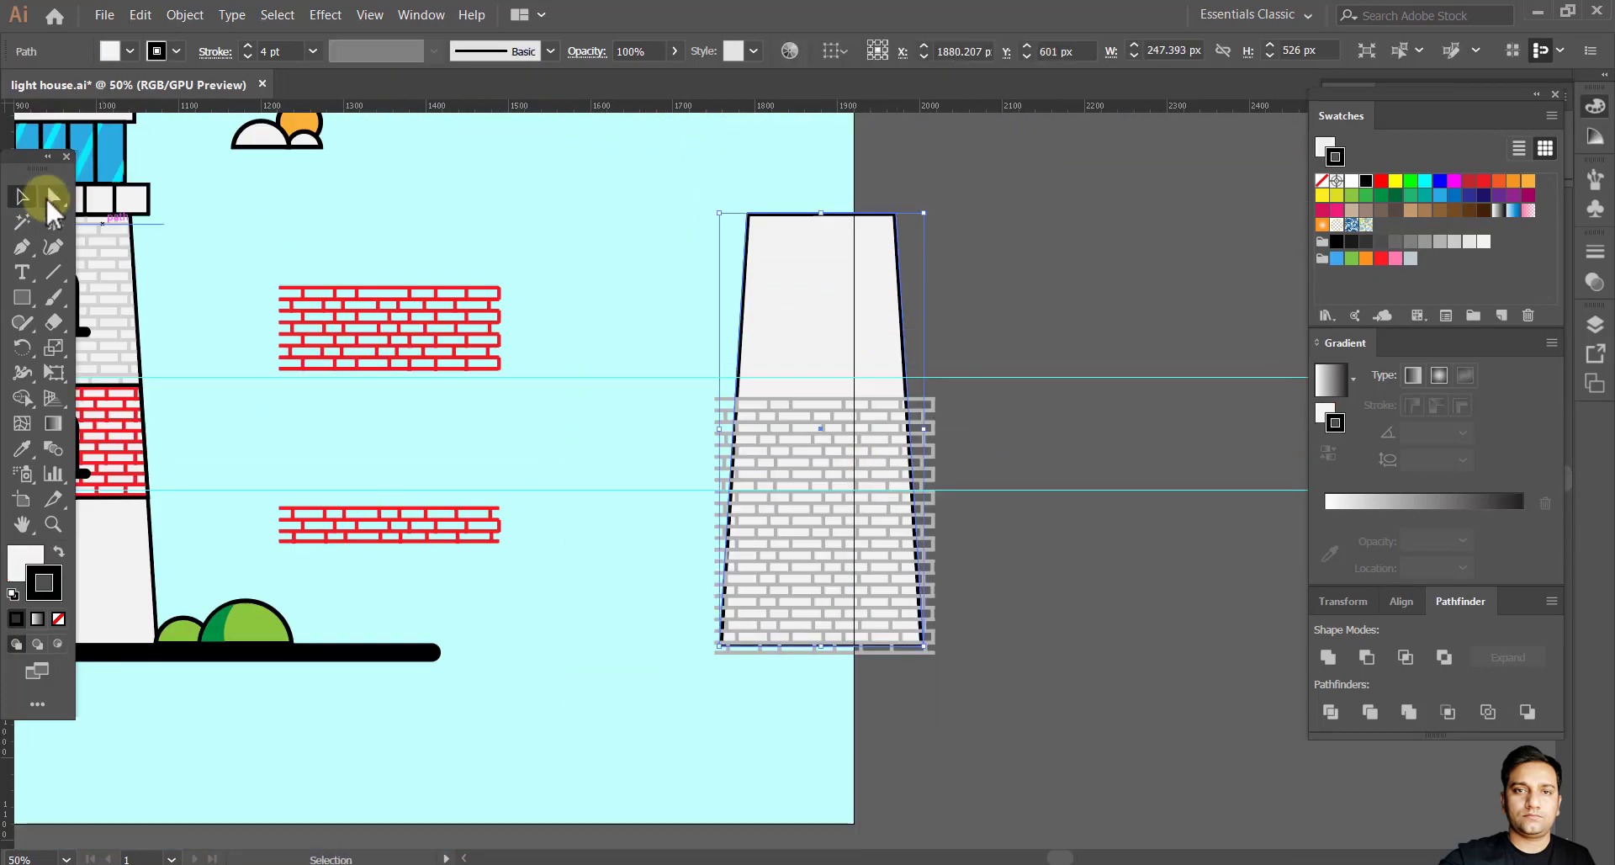
pyautogui.moveTo(749, 213); pyautogui.dragTo(779, 323)
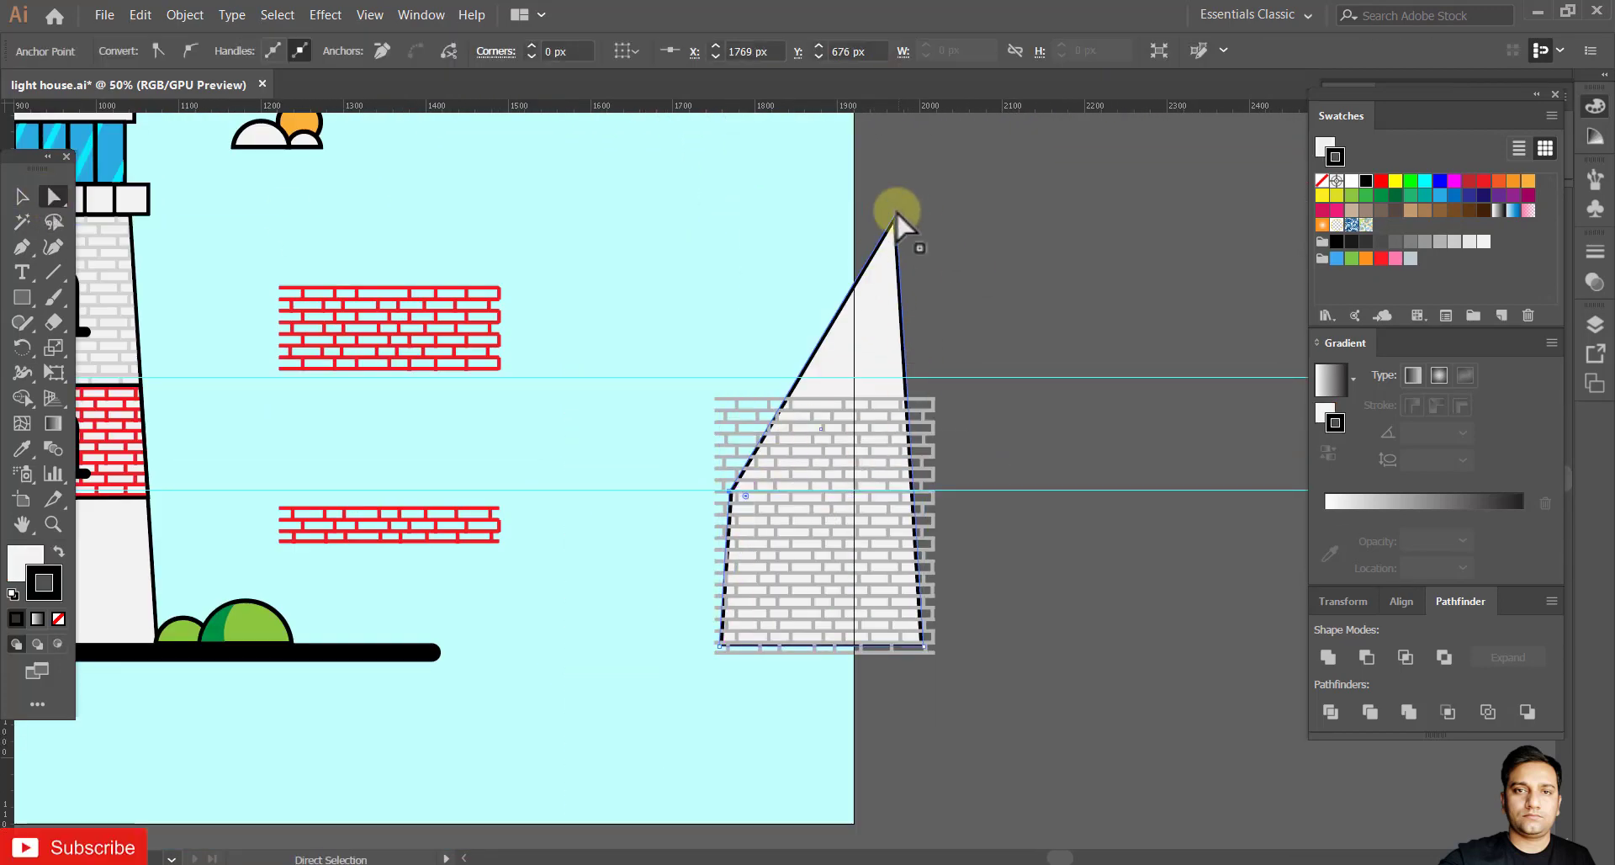
pyautogui.moveTo(917, 500); pyautogui.dragTo(917, 490)
pyautogui.scroll(3, 930, 664)
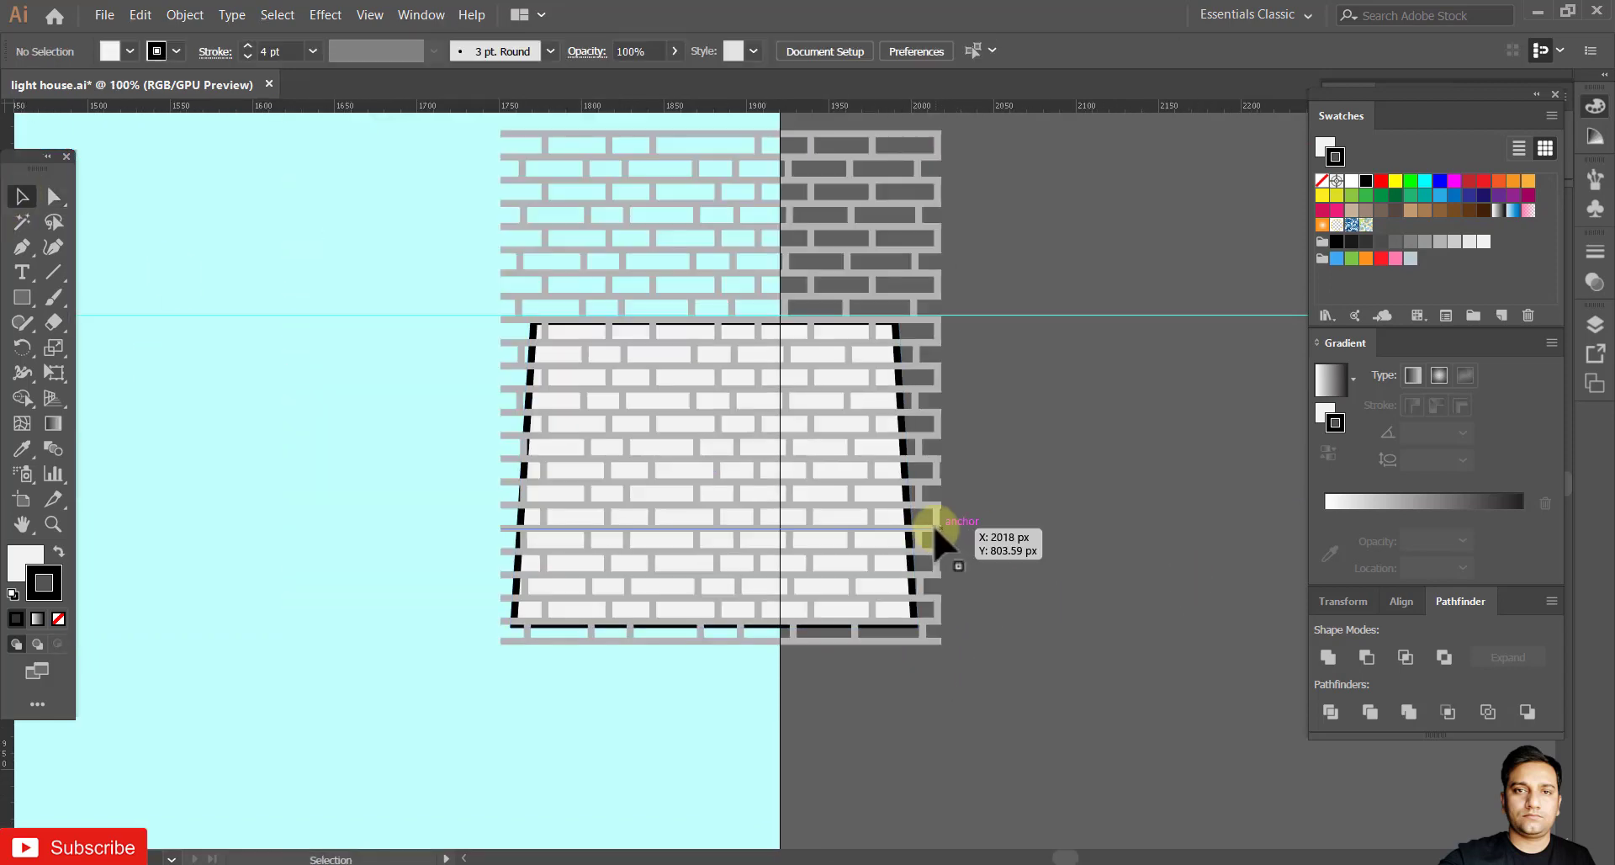
# Bring the shortened tower shape to the front and use it as a clipping mask for the gray bricks.
pyautogui.rightClick(921, 618)
pyautogui.moveTo(1031, 518)
pyautogui.click(1189, 508)
pyautogui.rightClick(695, 503)
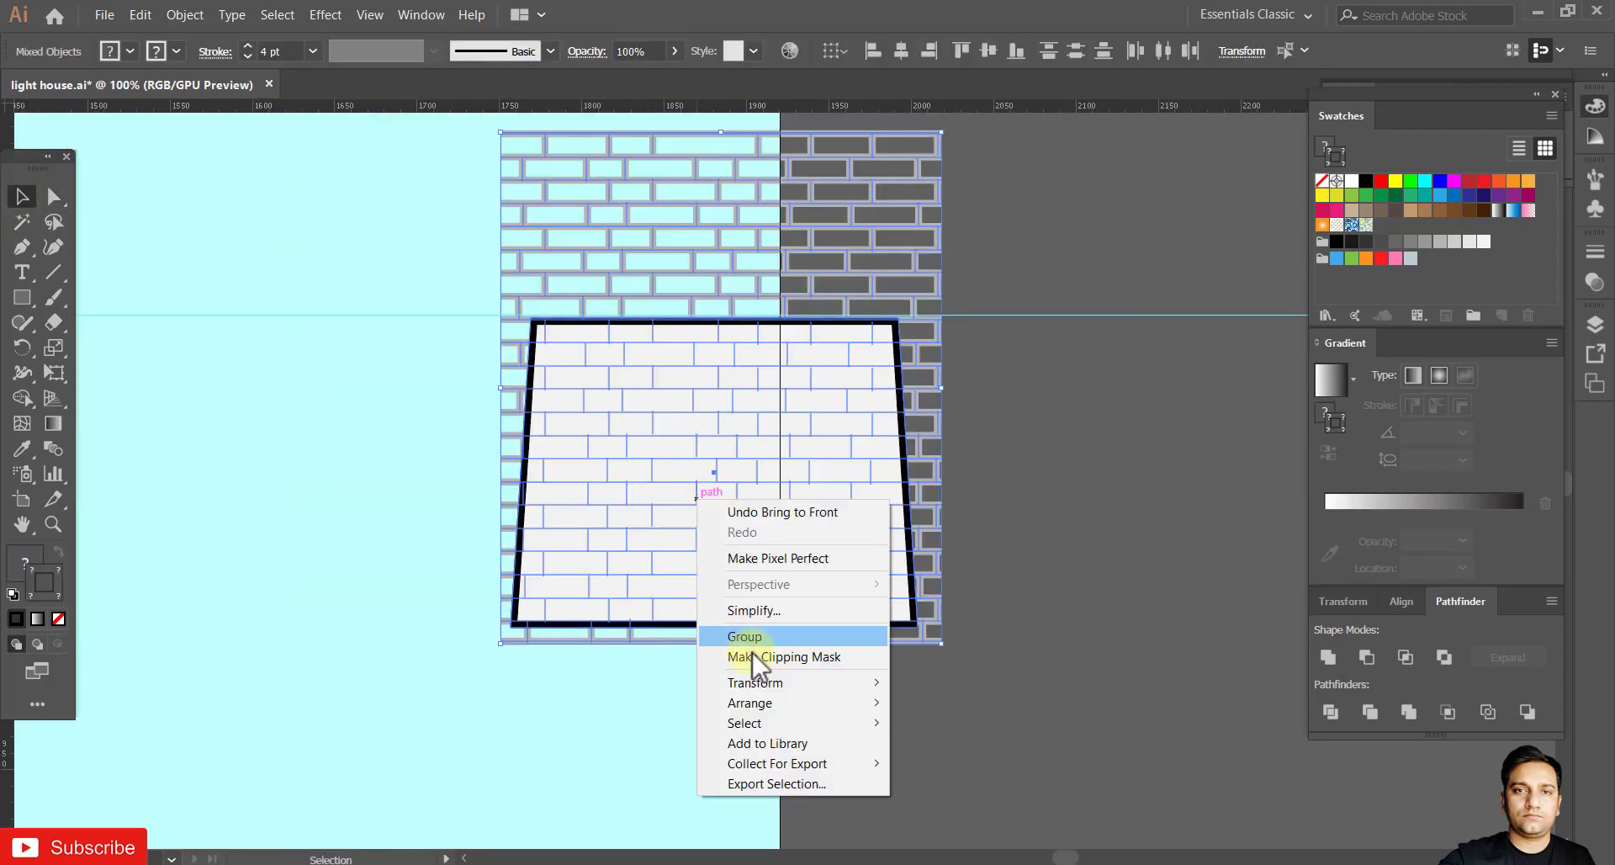
pyautogui.click(757, 658)
# Move the clipped gray bricks onto the lighthouse's lower section and set their opacity to 50%.
pyautogui.scroll(-2, 1048, 561)
pyautogui.scroll(-2, 1048, 561)
pyautogui.scroll(2, 1013, 594)
pyautogui.moveTo(1186, 572); pyautogui.dragTo(529, 623)
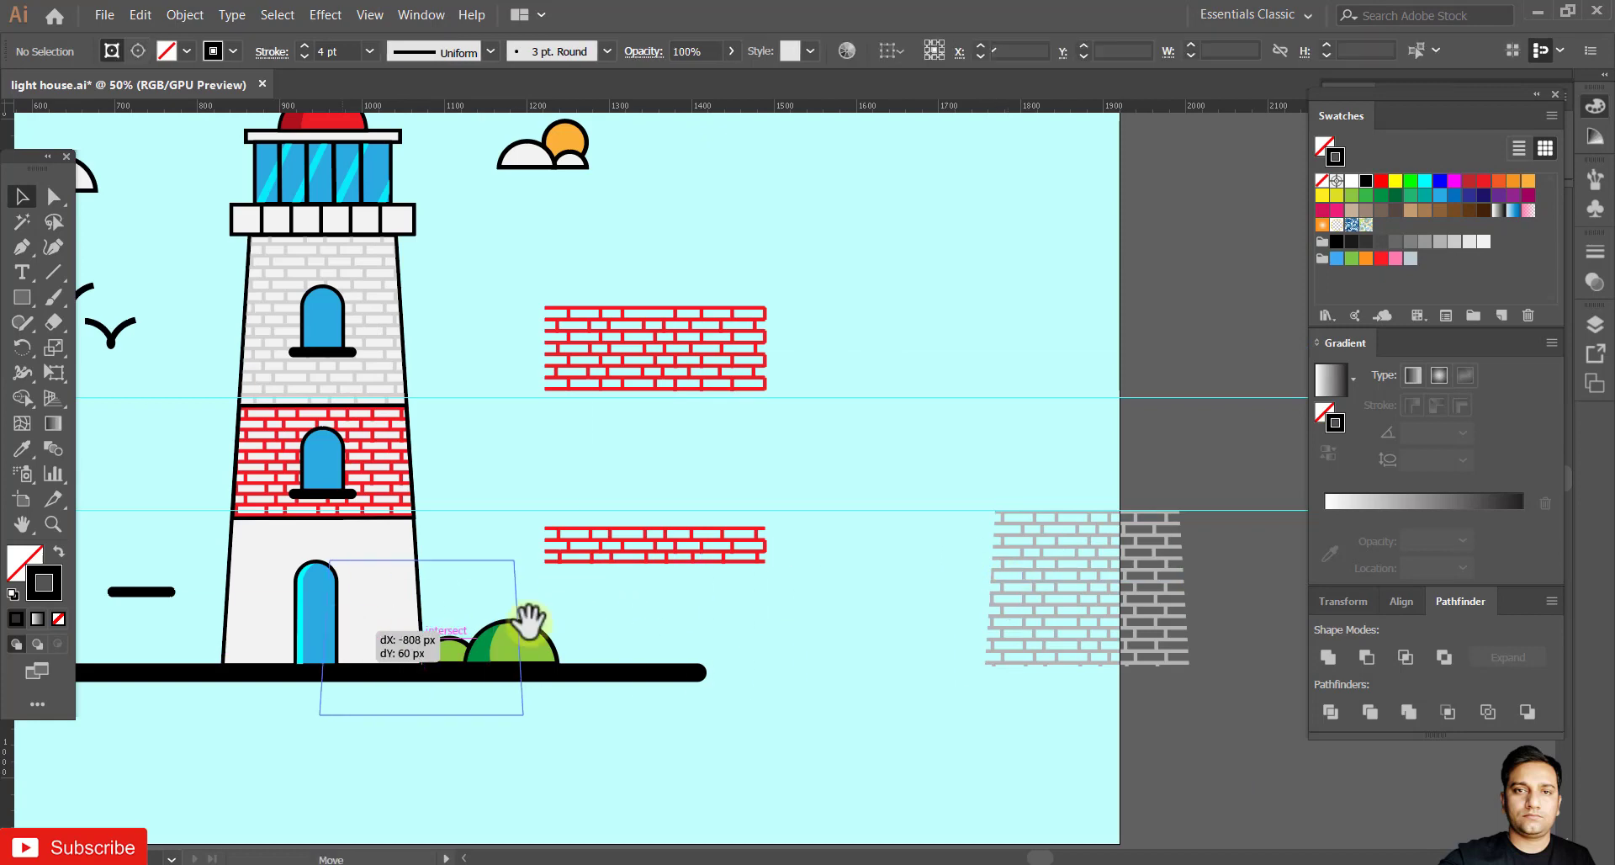
pyautogui.scroll(3, 691, 562)
pyautogui.moveTo(692, 550); pyautogui.dragTo(623, 536)
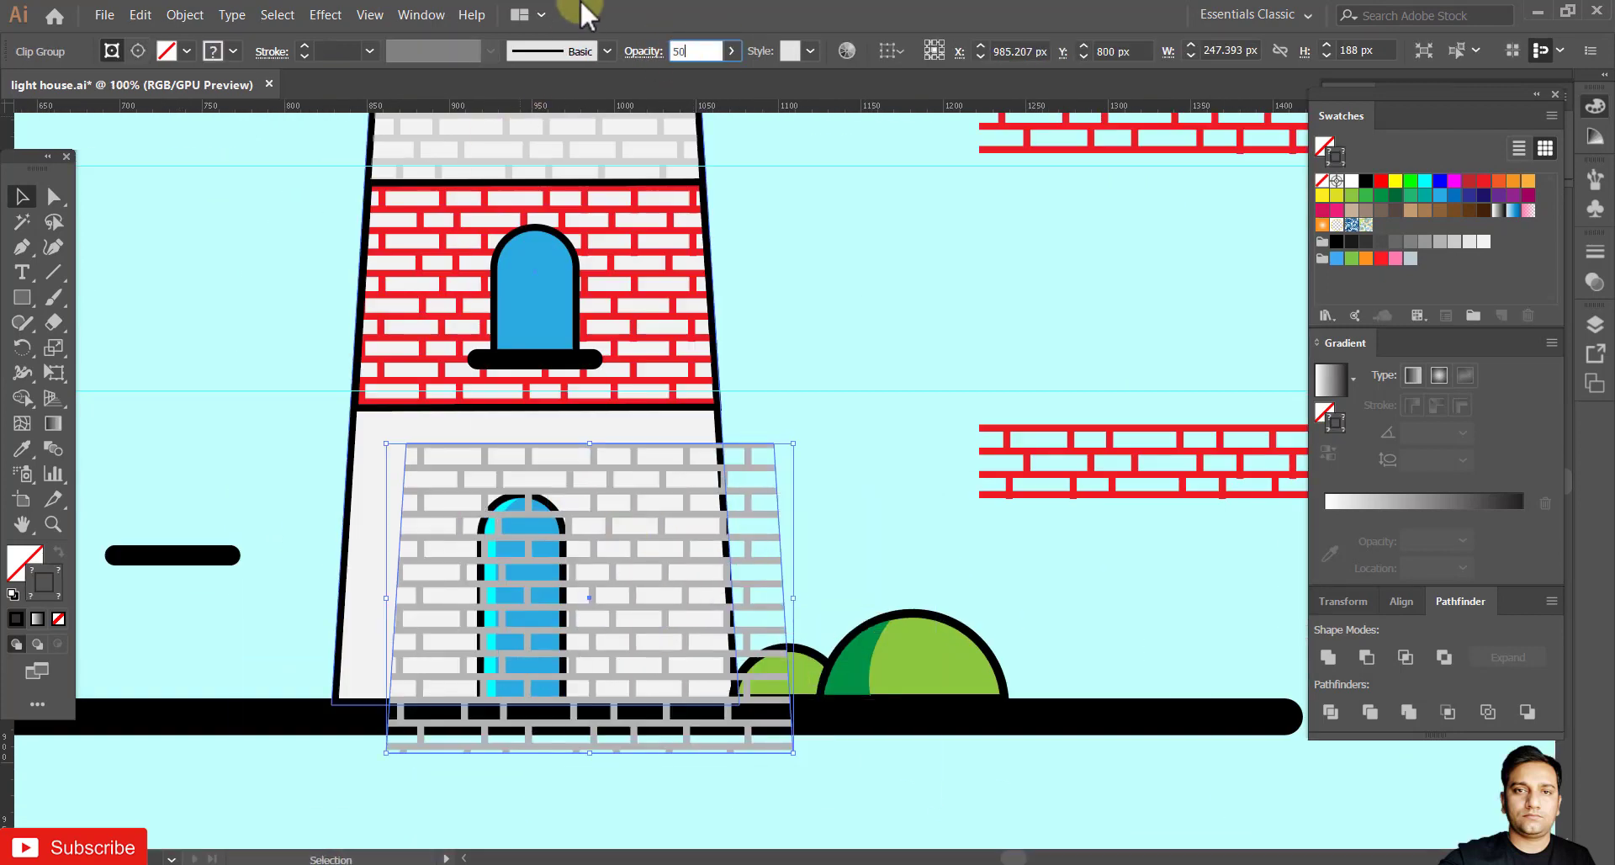
pyautogui.press('Return')
# Undo the accidental move of the tower and bring the blue door to the front.
pyautogui.scroll(1, 378, 627)
pyautogui.hotkey('ctrl', 'z')
pyautogui.hotkey('ctrl', 'z')
pyautogui.press('a')
pyautogui.click(599, 559)
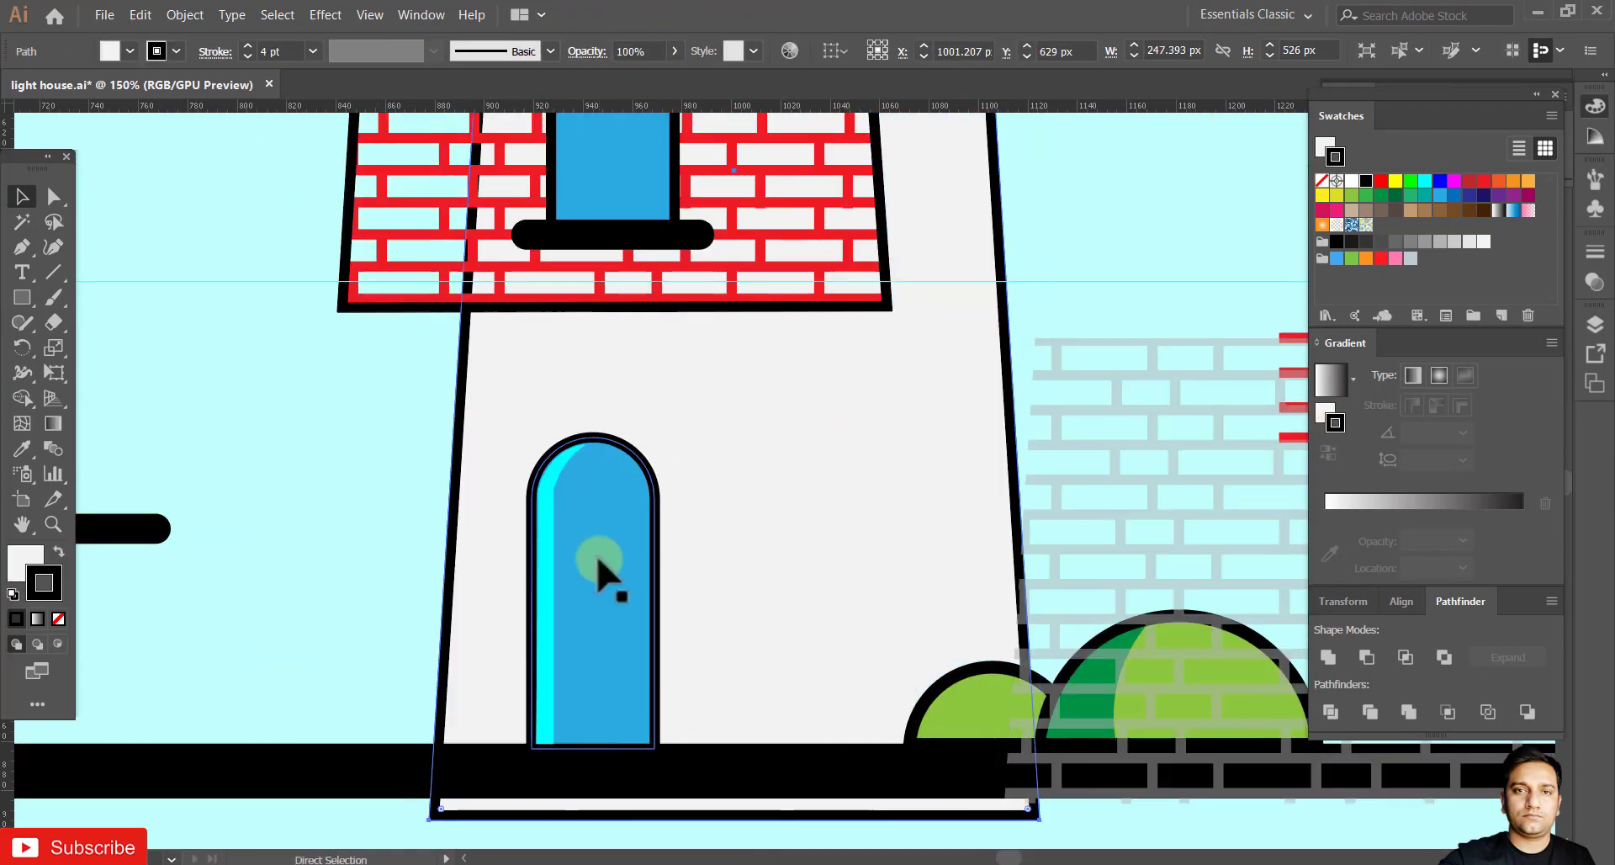
pyautogui.click(542, 562)
pyautogui.rightClick(547, 566)
pyautogui.press('Escape')
pyautogui.scroll(-3, 620, 649)
pyautogui.scroll(1, 788, 488)
pyautogui.press('v')
pyautogui.hotkey('ctrl', 'shift', 'a')
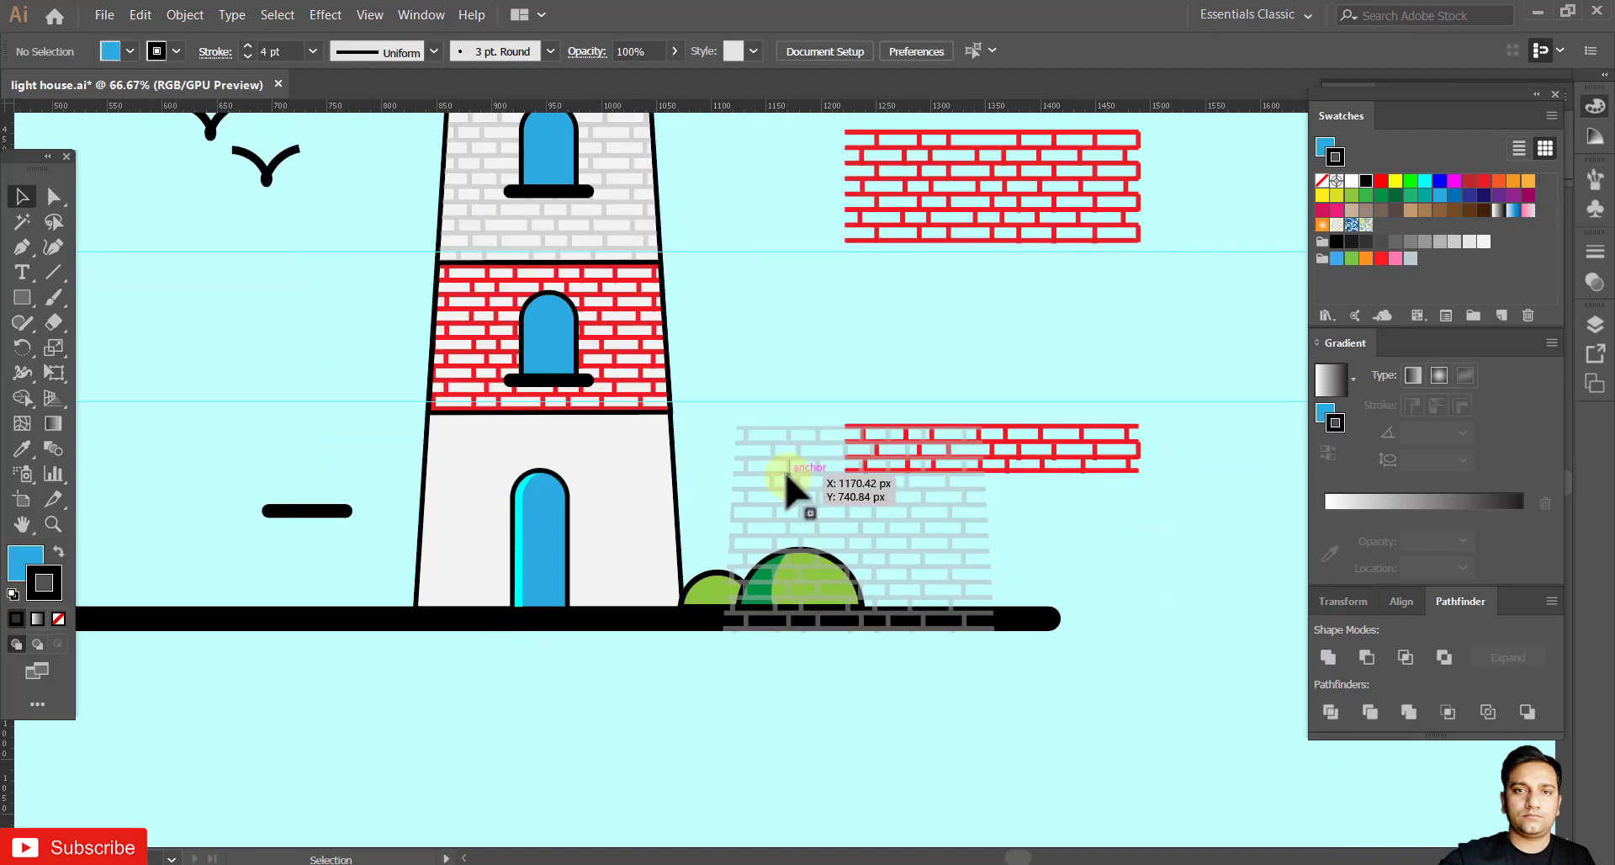
# Position the clipped gray bricks just below the middle section's lower black line, centered at about X 955, Y 780 px.
pyautogui.click(469, 458)
pyautogui.scroll(5, 412, 421)
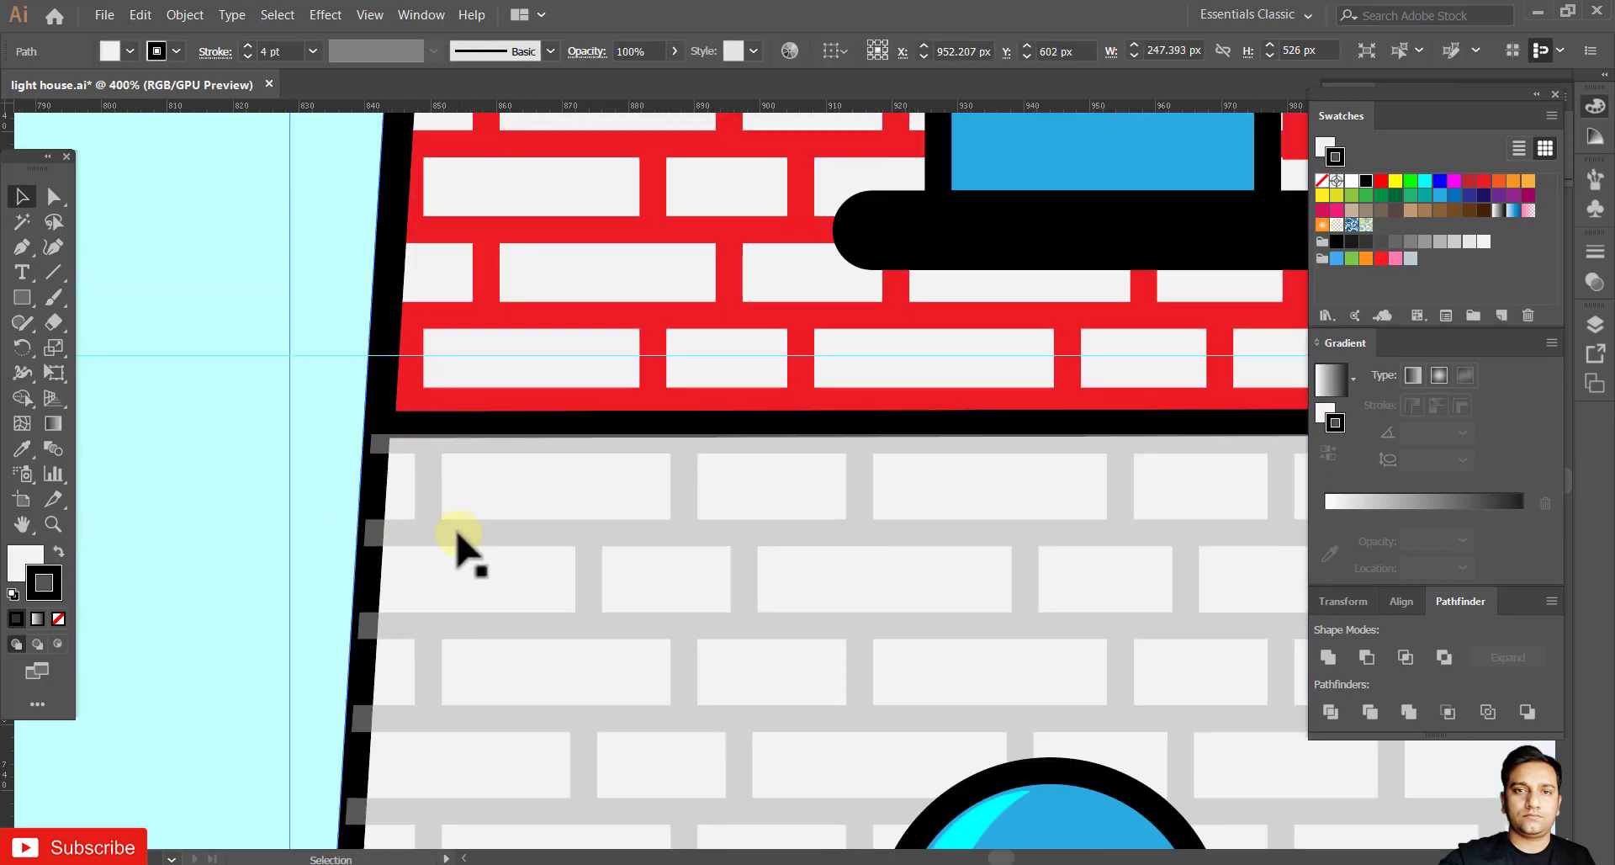
pyautogui.scroll(-2, 459, 547)
pyautogui.moveTo(504, 426); pyautogui.dragTo(515, 437)
pyautogui.scroll(-2, 991, 829)
pyautogui.scroll(3, 991, 828)
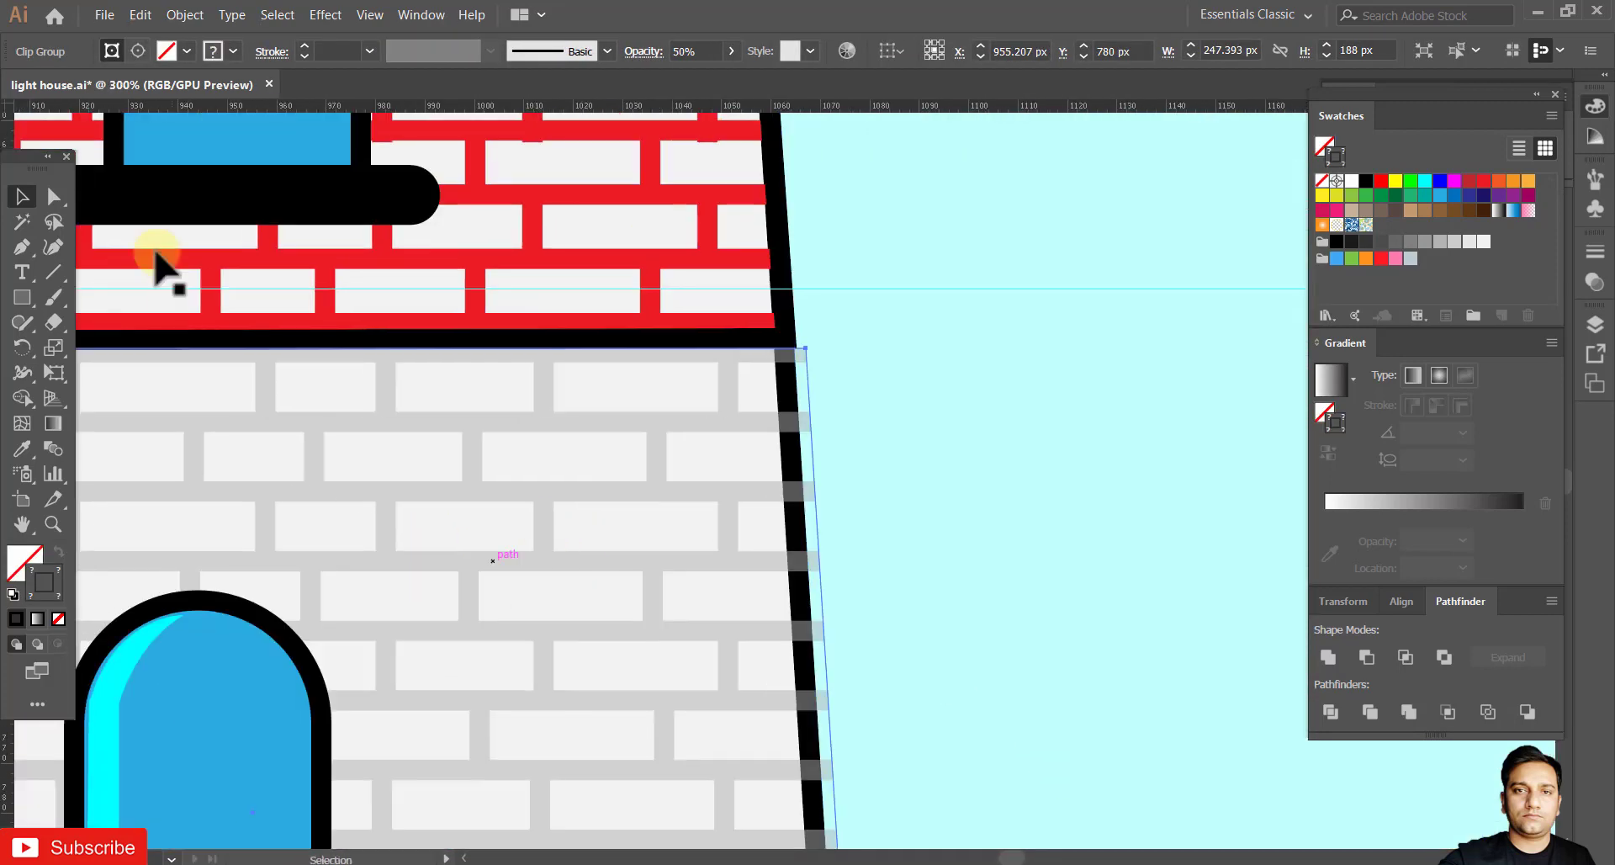
# Pull the lower gray bricks' clipping path corners in to the tower and ground outlines, the upper-right one to X 1060, Y 686 px.
pyautogui.moveTo(805, 348); pyautogui.dragTo(774, 350)
pyautogui.scroll(-6, 934, 487)
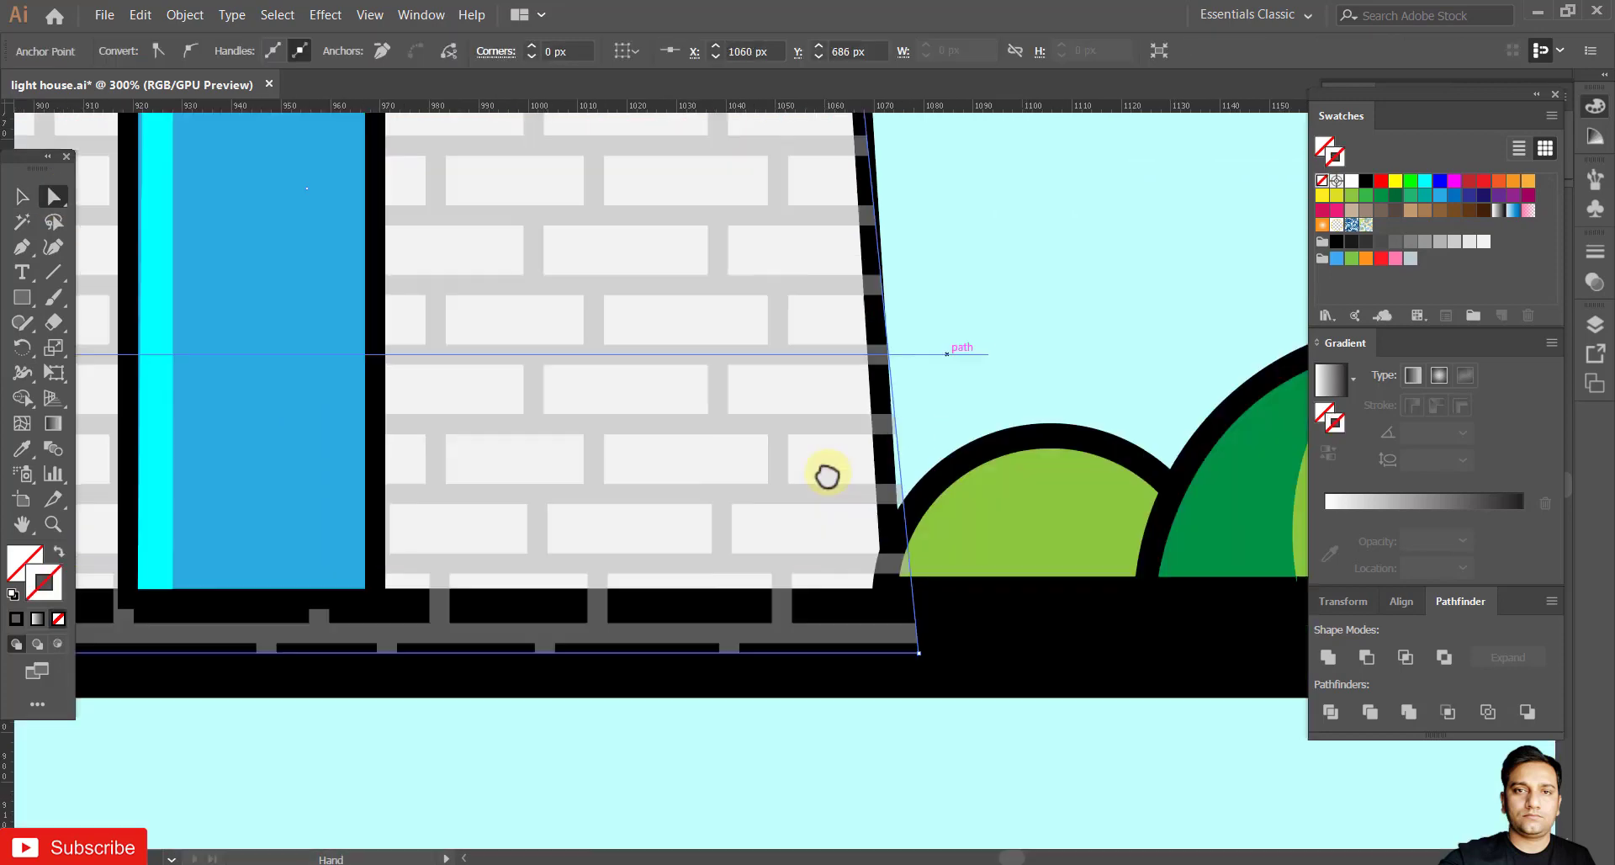
pyautogui.moveTo(931, 667); pyautogui.dragTo(900, 595)
pyautogui.hscroll(-5, 244, 681)
pyautogui.moveTo(243, 681); pyautogui.dragTo(577, 583)
pyautogui.hotkey('ctrl', '0')
# Save the lighthouse document.
pyautogui.scroll(3, 901, 540)
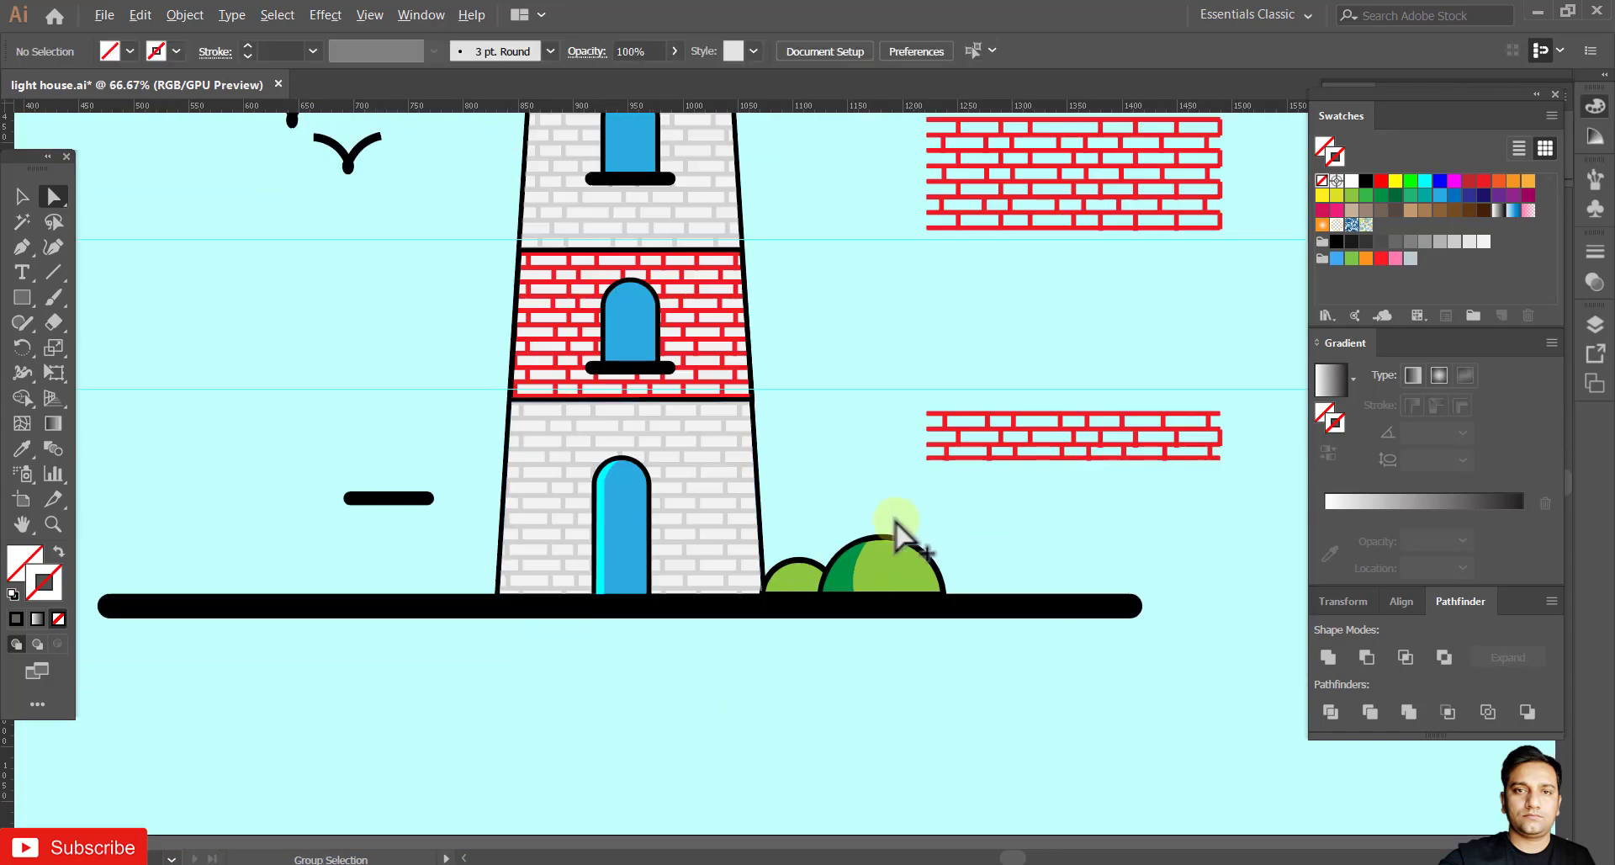
pyautogui.scroll(-1, 824, 538)
pyautogui.click(22, 196)
pyautogui.click(105, 14)
pyautogui.click(126, 162)
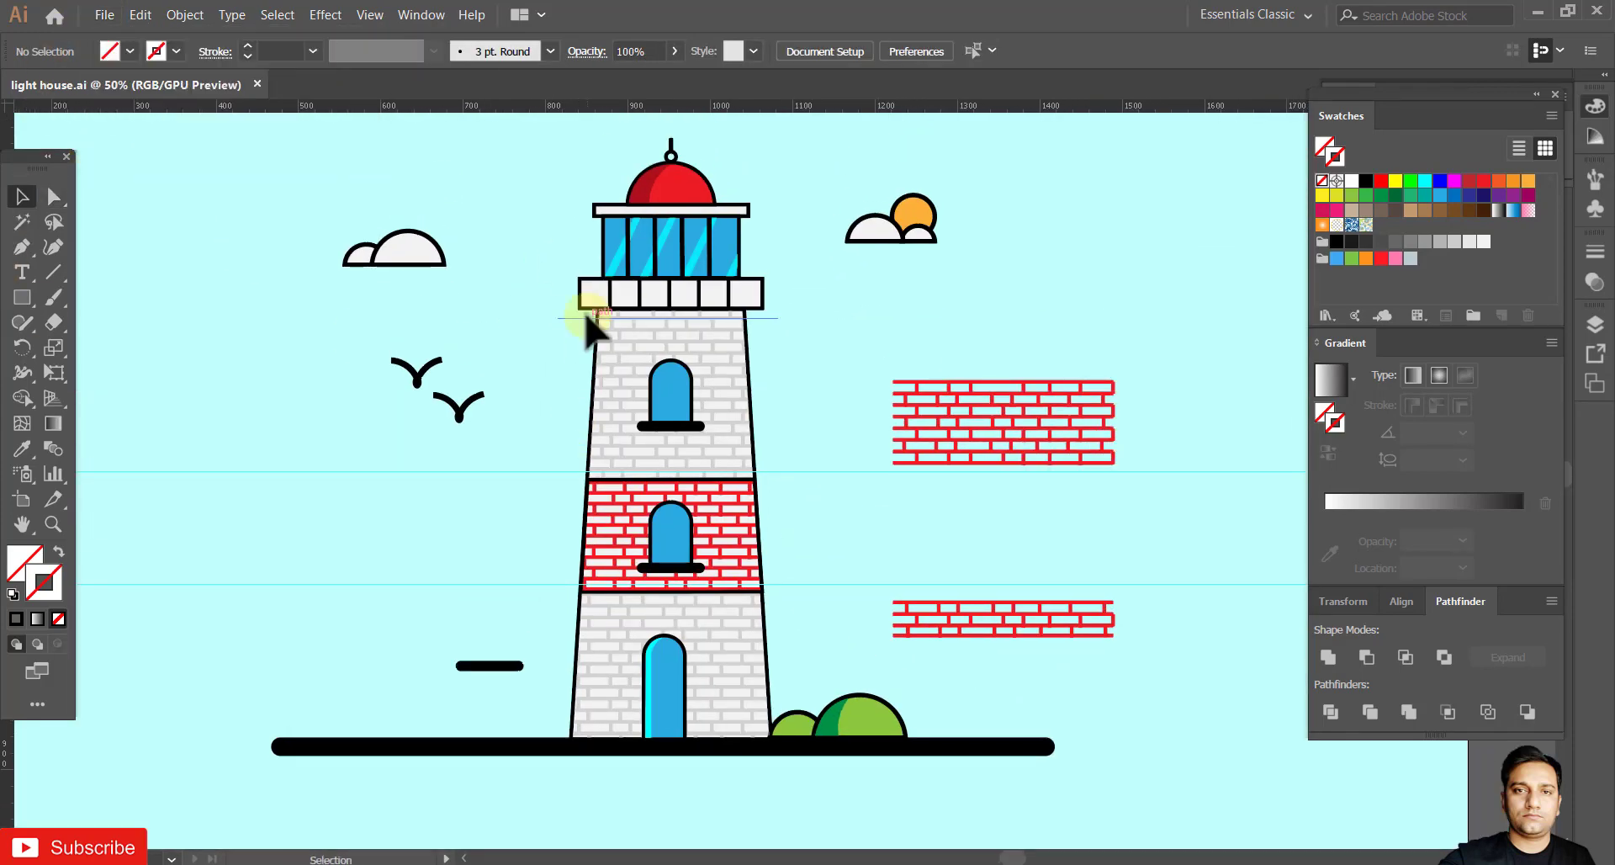
# Delete the two spare red brick patterns beside the lighthouse and unlock all objects.
pyautogui.moveTo(1160, 646); pyautogui.dragTo(1160, 644)
pyautogui.press('Delete')
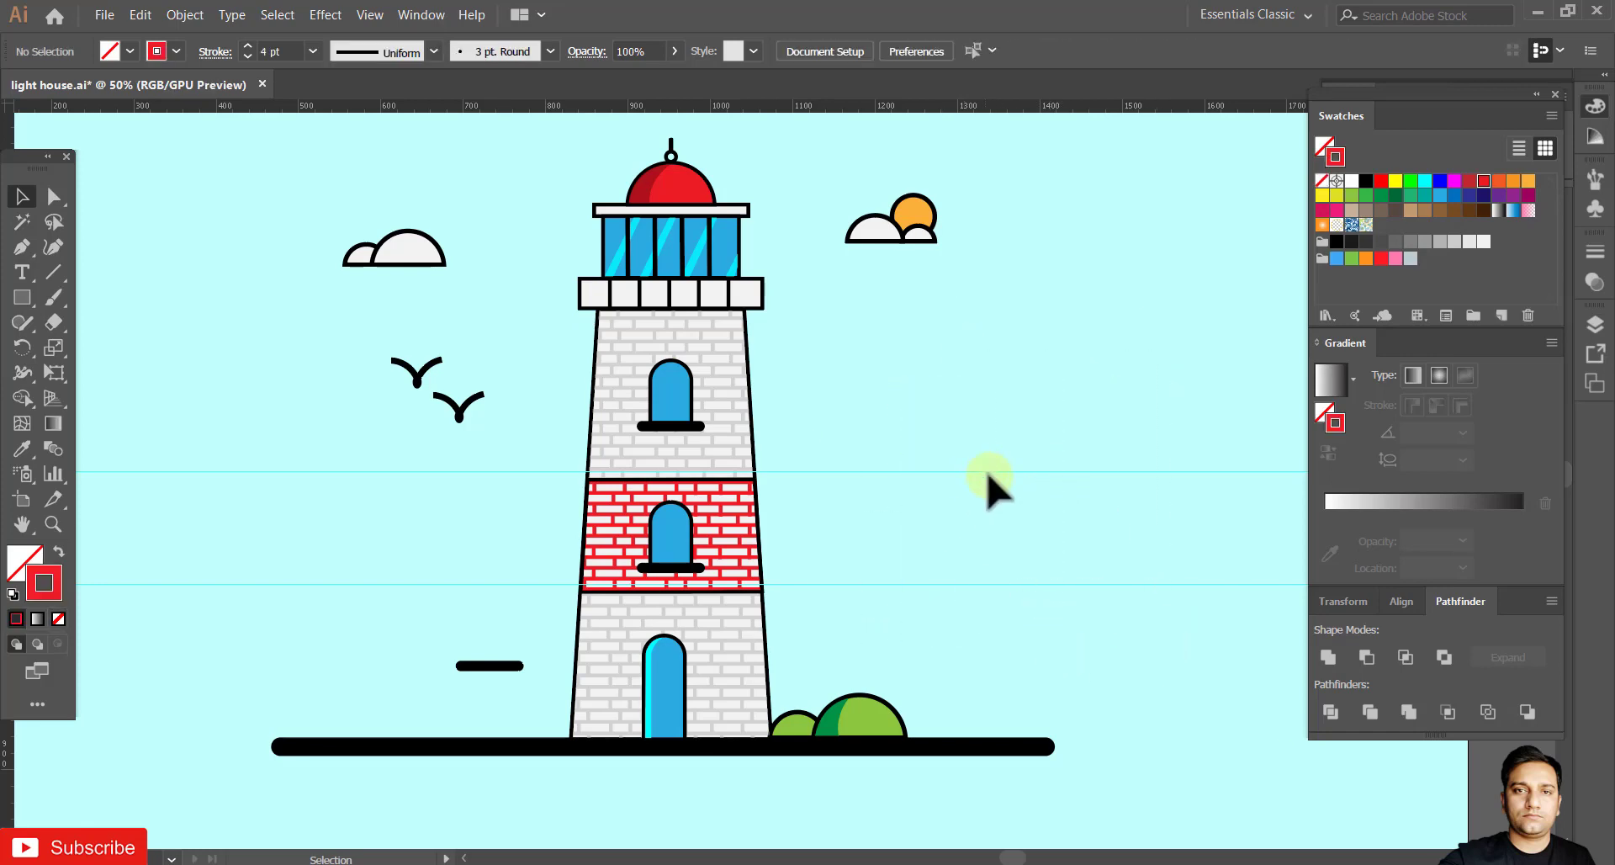
pyautogui.click(184, 14)
pyautogui.click(210, 164)
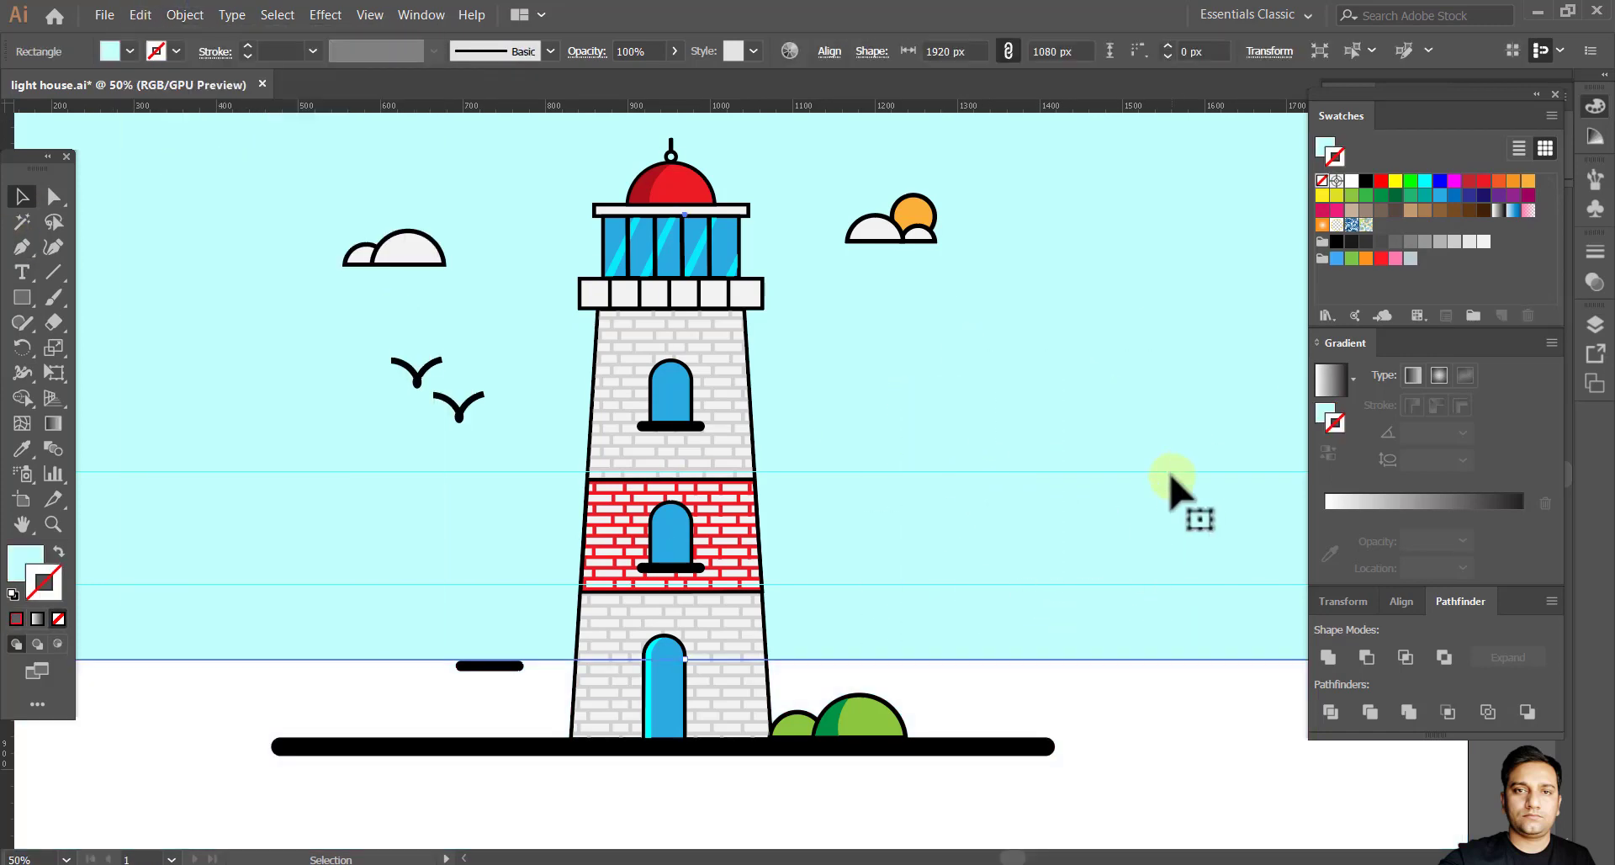
# Move the light blue 1920 × 1080 px background rectangle back into alignment with the artboard.
pyautogui.hscroll(5, 1177, 581)
pyautogui.moveTo(376, 547); pyautogui.dragTo(541, 858)
pyautogui.scroll(7, 1093, 391)
pyautogui.moveTo(1009, 347); pyautogui.dragTo(1078, 397)
# Set the background rectangle's stroke and fill to bright cyan and deselect it.
pyautogui.click(1423, 181)
pyautogui.hotkey('ctrl', '0')
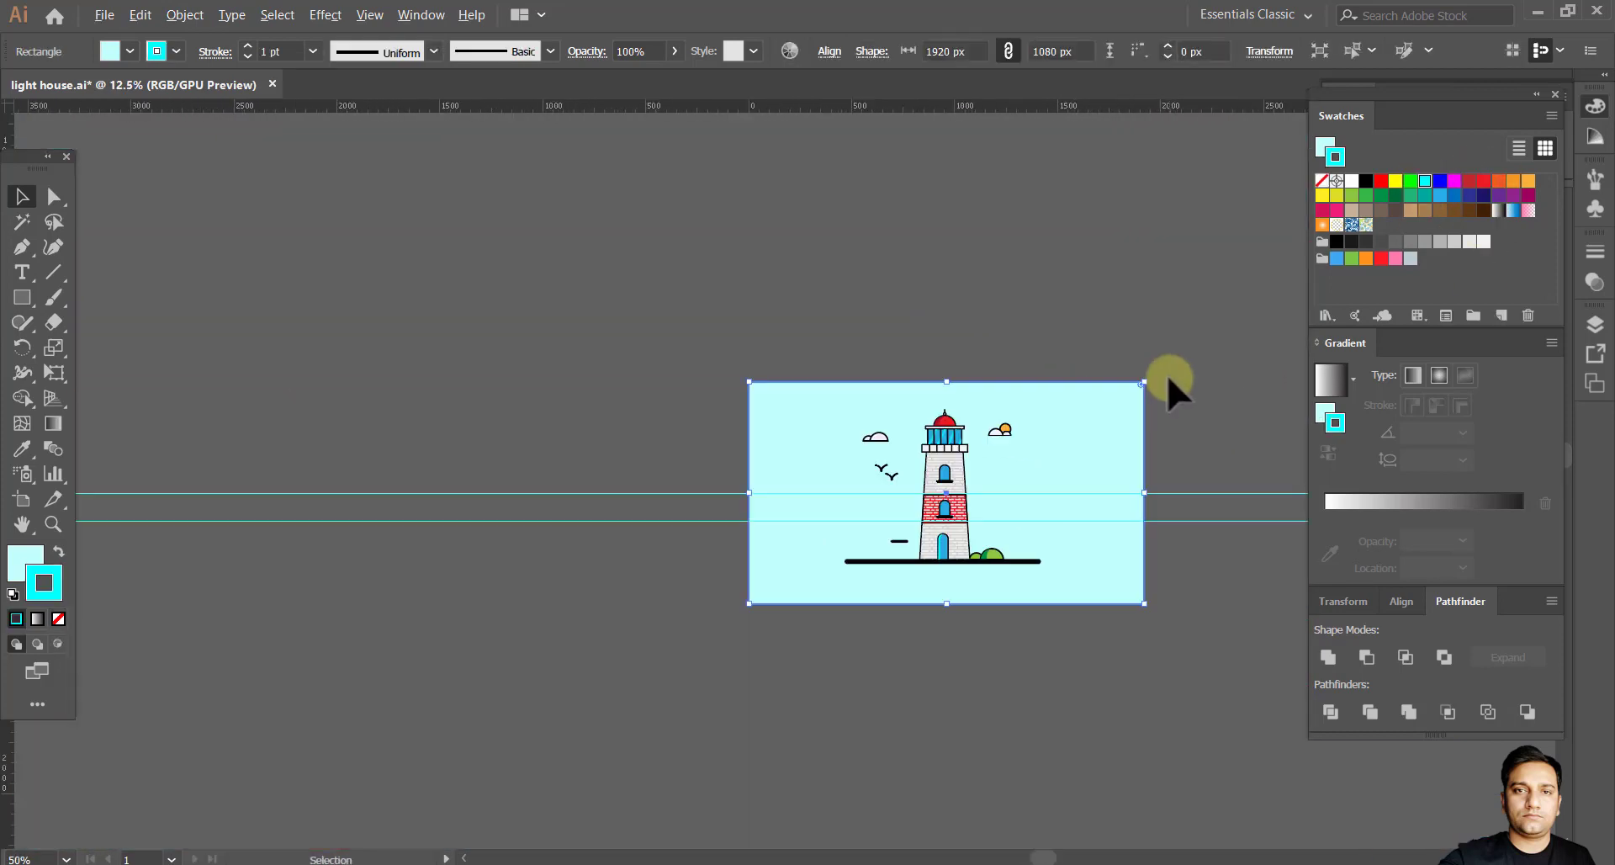
pyautogui.click(1427, 183)
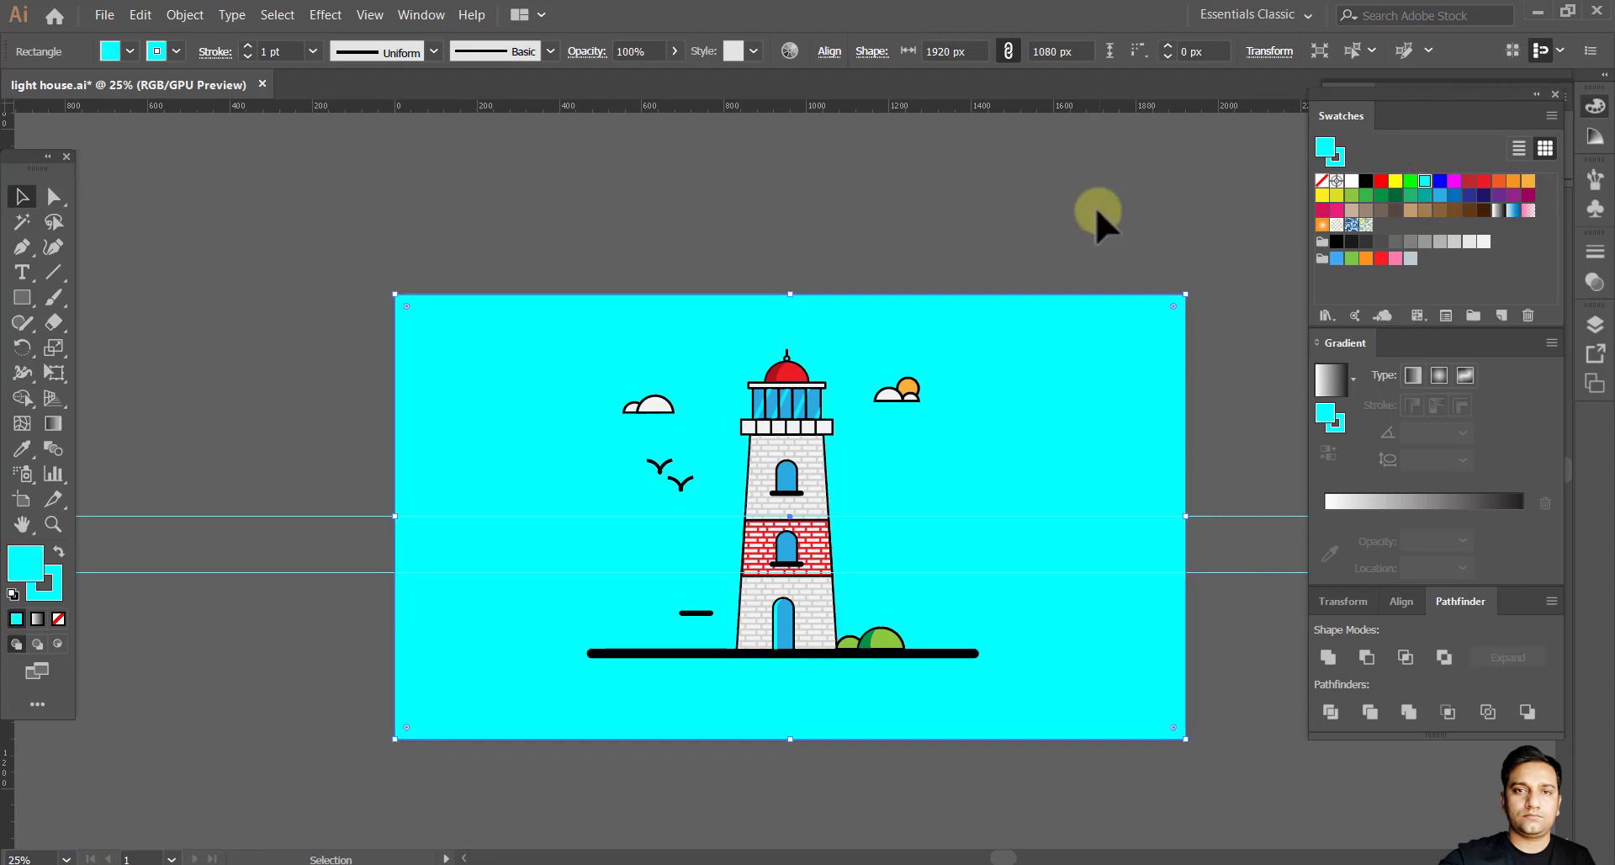
pyautogui.hotkey('ctrl', 'shift', 'a')
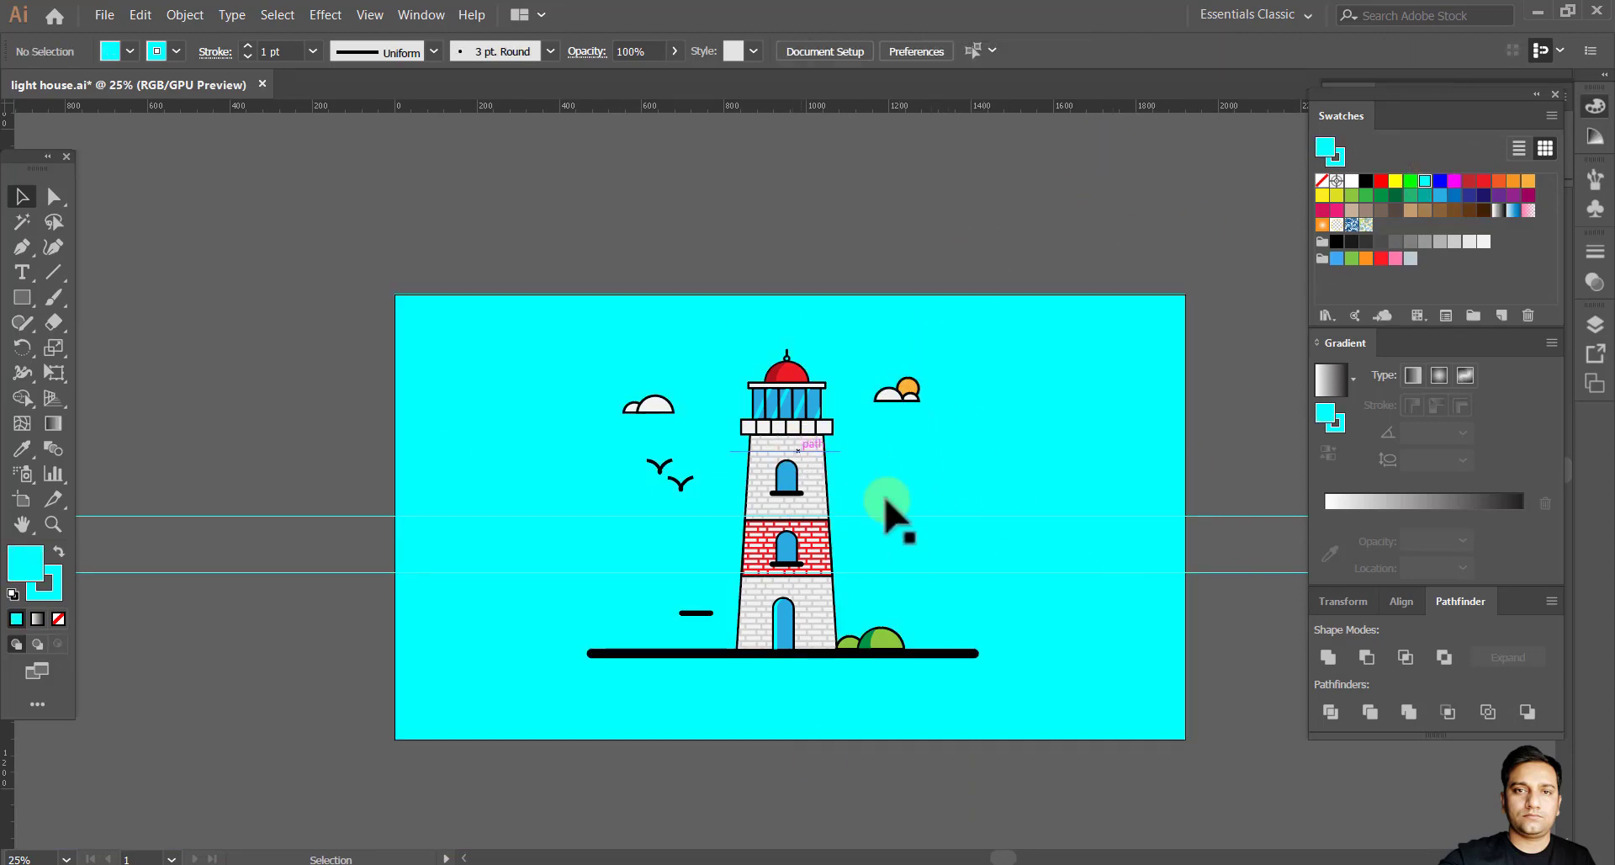
# Draw a gray rectangle without stroke, about 19 × 10 px, at the left end of the white bar below the dome.
pyautogui.scroll(2, 916, 639)
pyautogui.moveTo(952, 554); pyautogui.dragTo(949, 616)
pyautogui.scroll(-3, 799, 538)
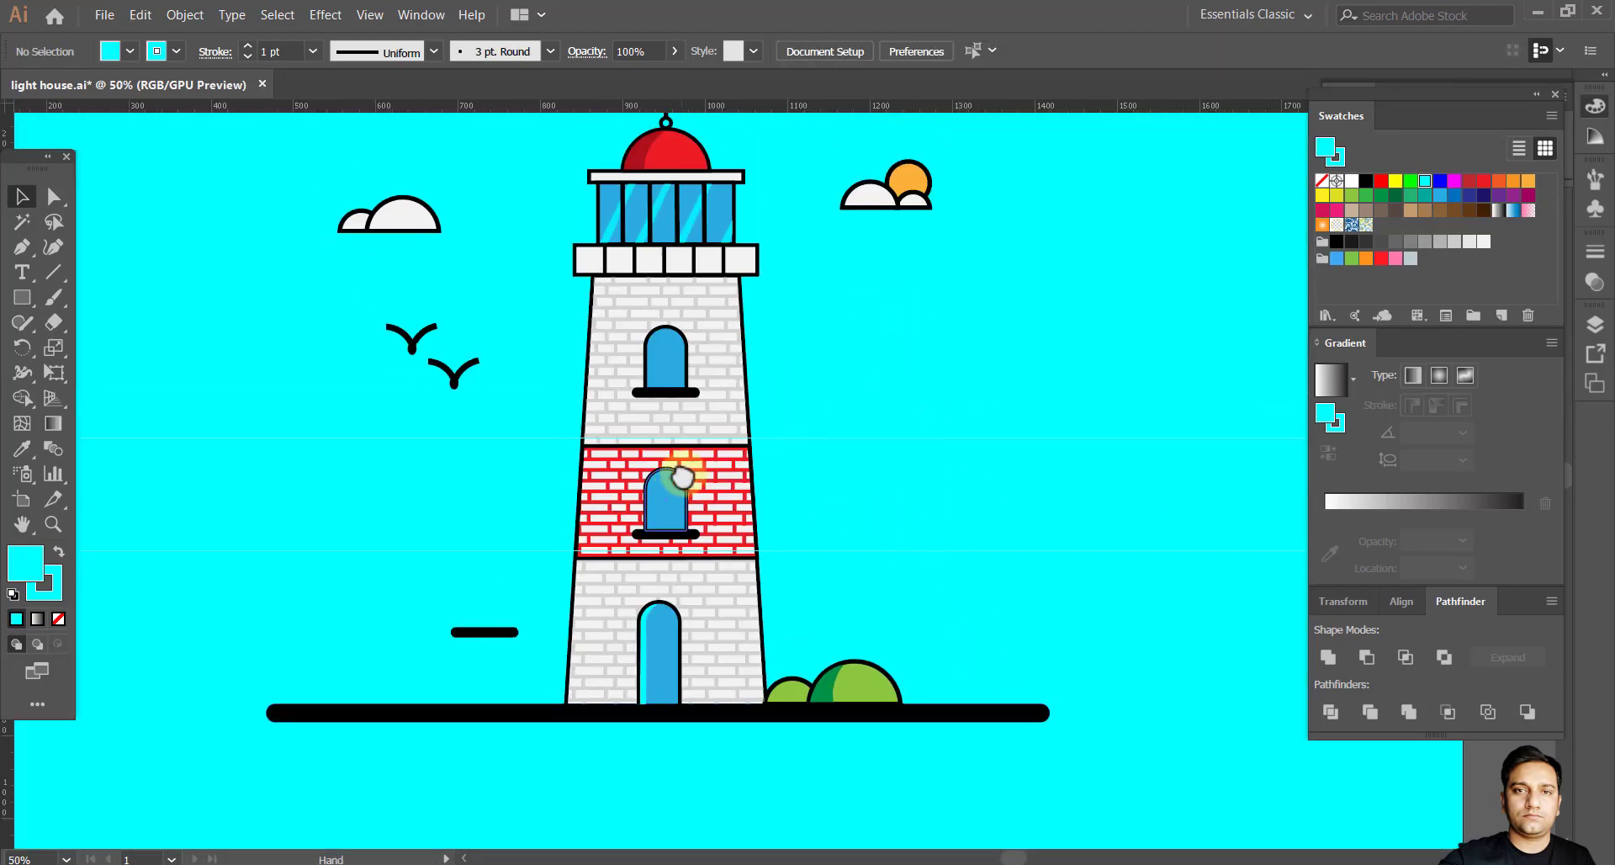
pyautogui.scroll(6, 630, 280)
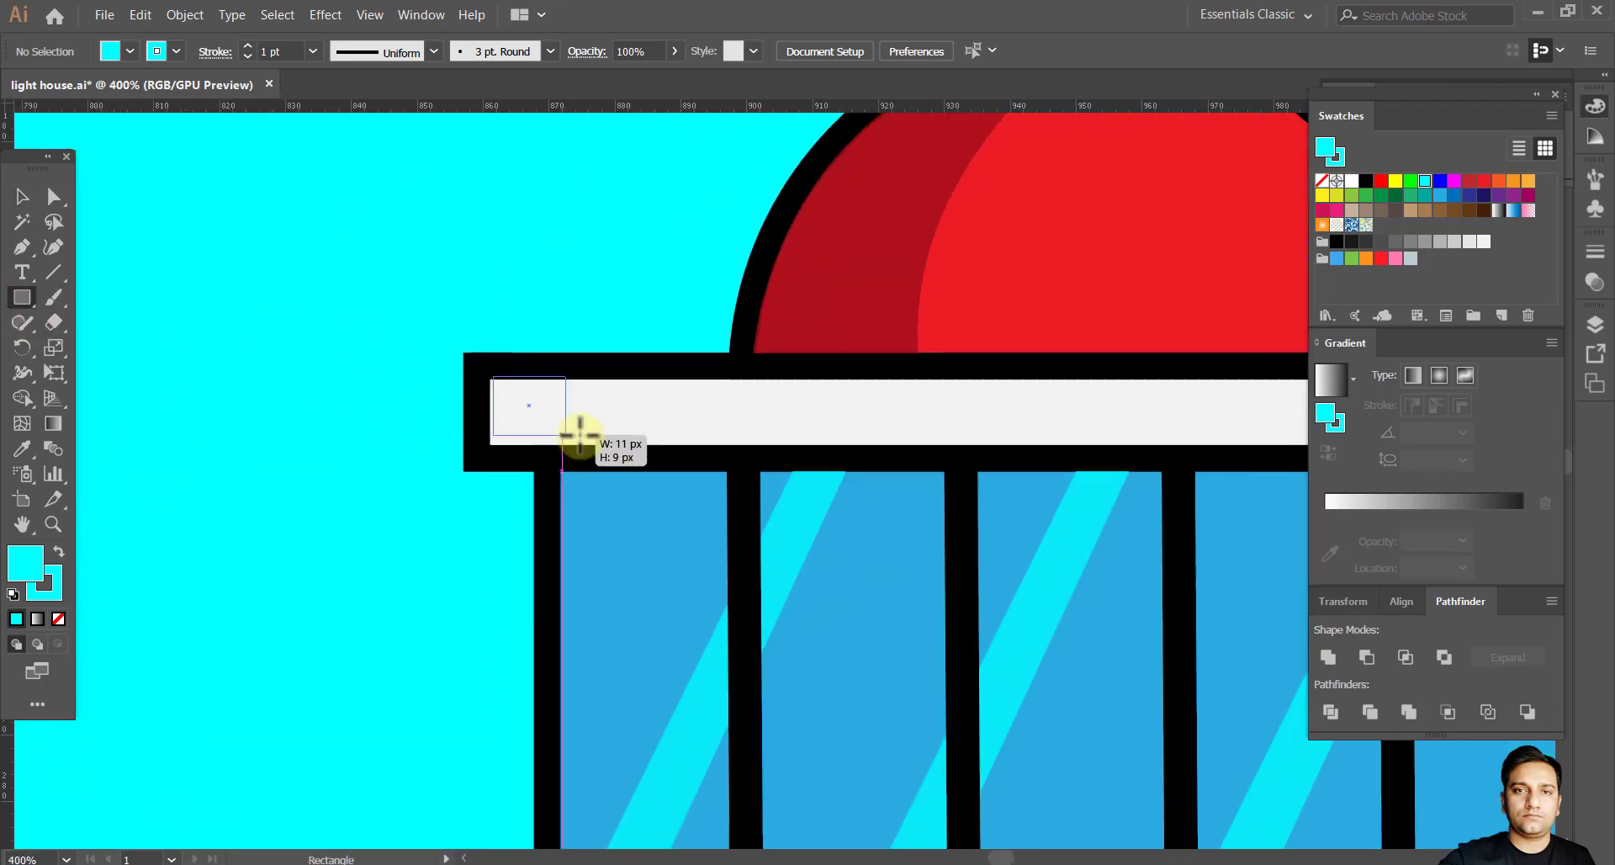
pyautogui.moveTo(564, 436); pyautogui.dragTo(1092, 680)
pyautogui.press('v')
pyautogui.scroll(5, 634, 441)
pyautogui.moveTo(475, 422)
pyautogui.mouseDown()
pyautogui.moveTo(493, 439)
pyautogui.moveTo(456, 439)
pyautogui.mouseUp()
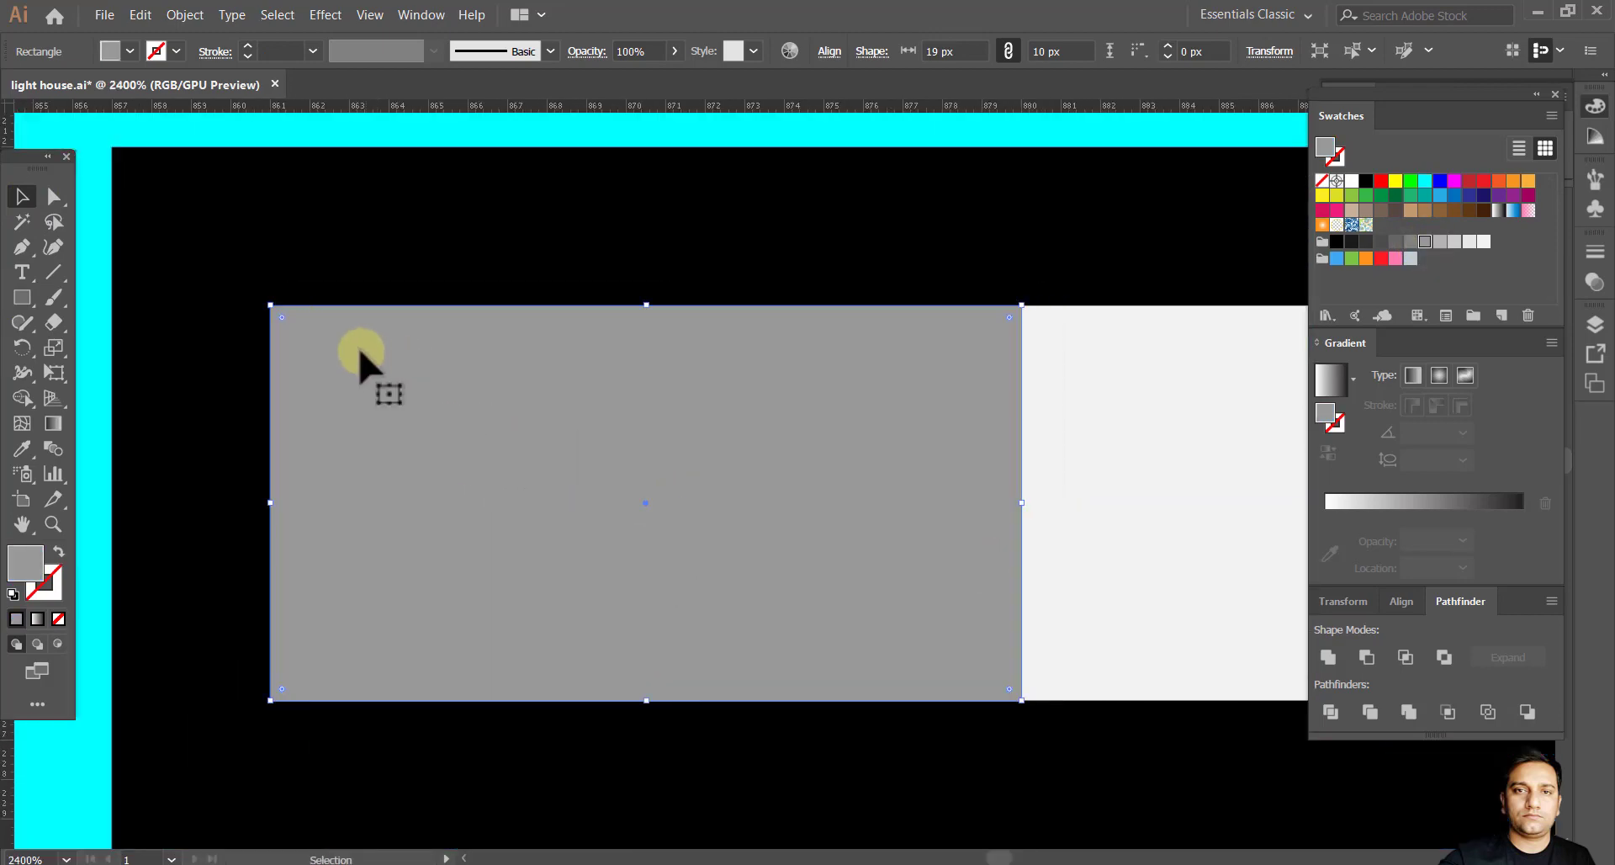
# Copy the gray rectangle onto the leftmost white panel of the gallery below the windows and resize it to about 14 × 32 px.
pyautogui.scroll(-7, 568, 409)
pyautogui.scroll(-3, 611, 431)
pyautogui.scroll(3, 479, 515)
pyautogui.moveTo(488, 275); pyautogui.dragTo(391, 582)
pyautogui.scroll(3, 391, 582)
pyautogui.scroll(-2, 468, 523)
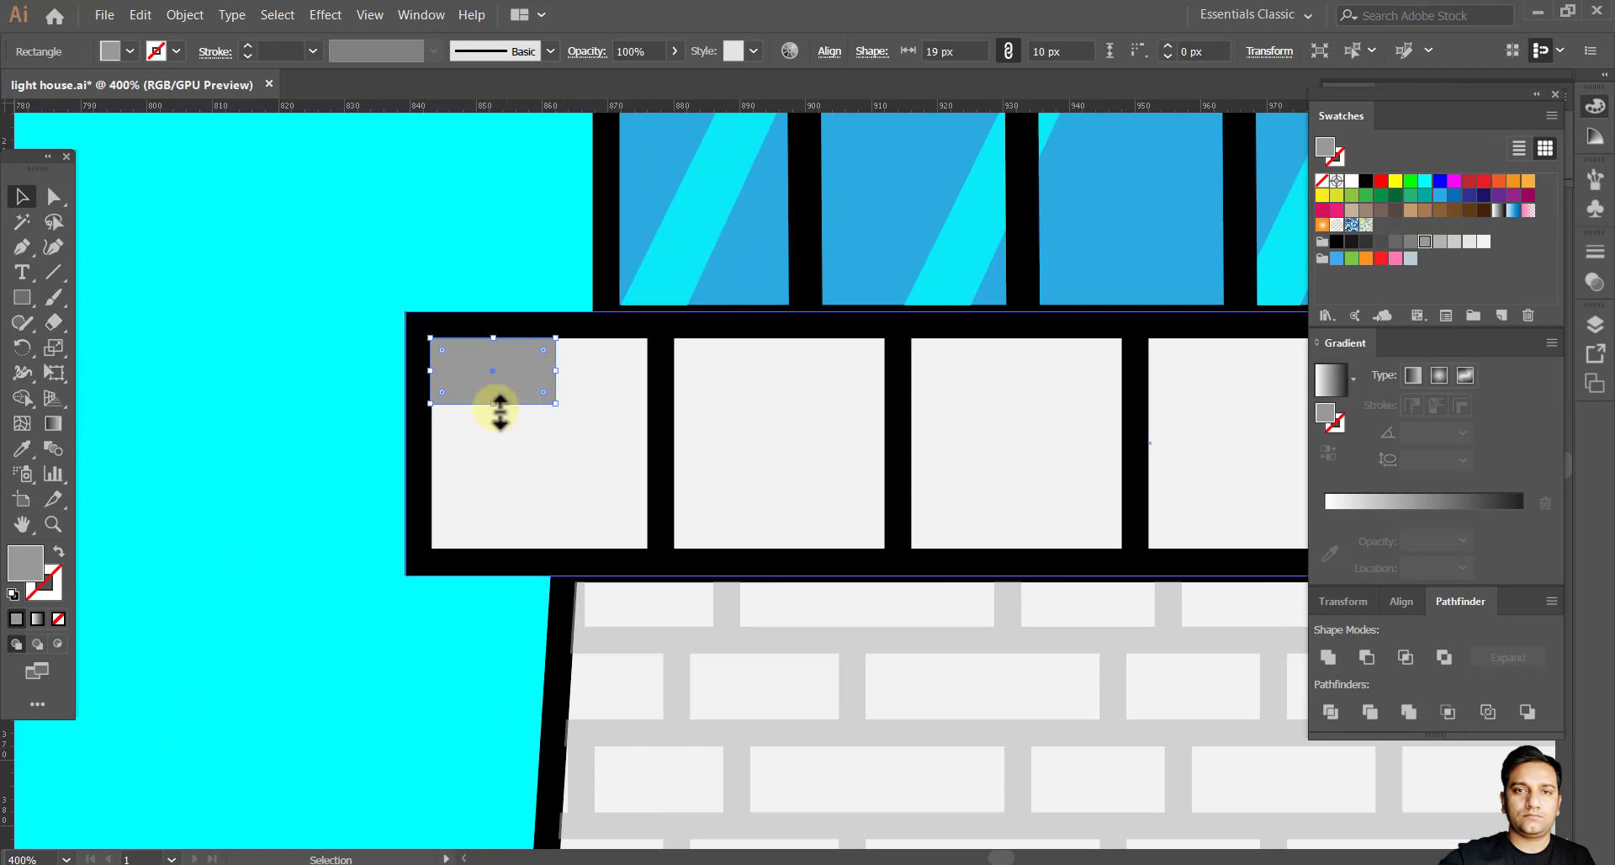
pyautogui.moveTo(494, 405); pyautogui.dragTo(494, 545)
pyautogui.scroll(4, 504, 555)
pyautogui.moveTo(455, 497); pyautogui.dragTo(455, 523)
pyautogui.scroll(-5, 576, 548)
pyautogui.click(467, 404)
pyautogui.scroll(-4, 471, 407)
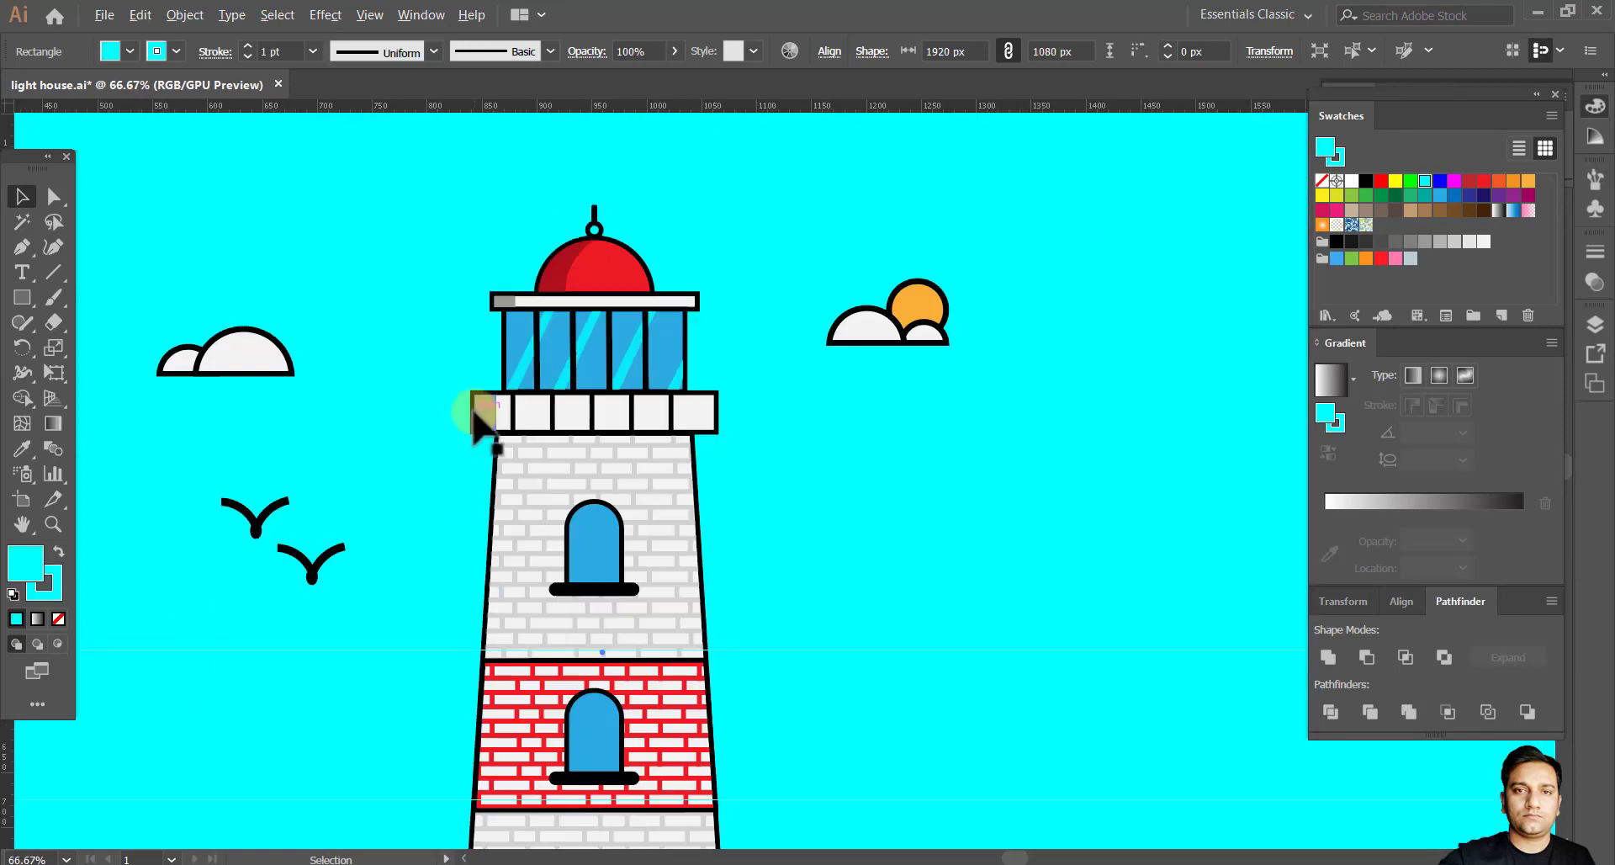
pyautogui.scroll(6, 476, 412)
pyautogui.click(480, 411)
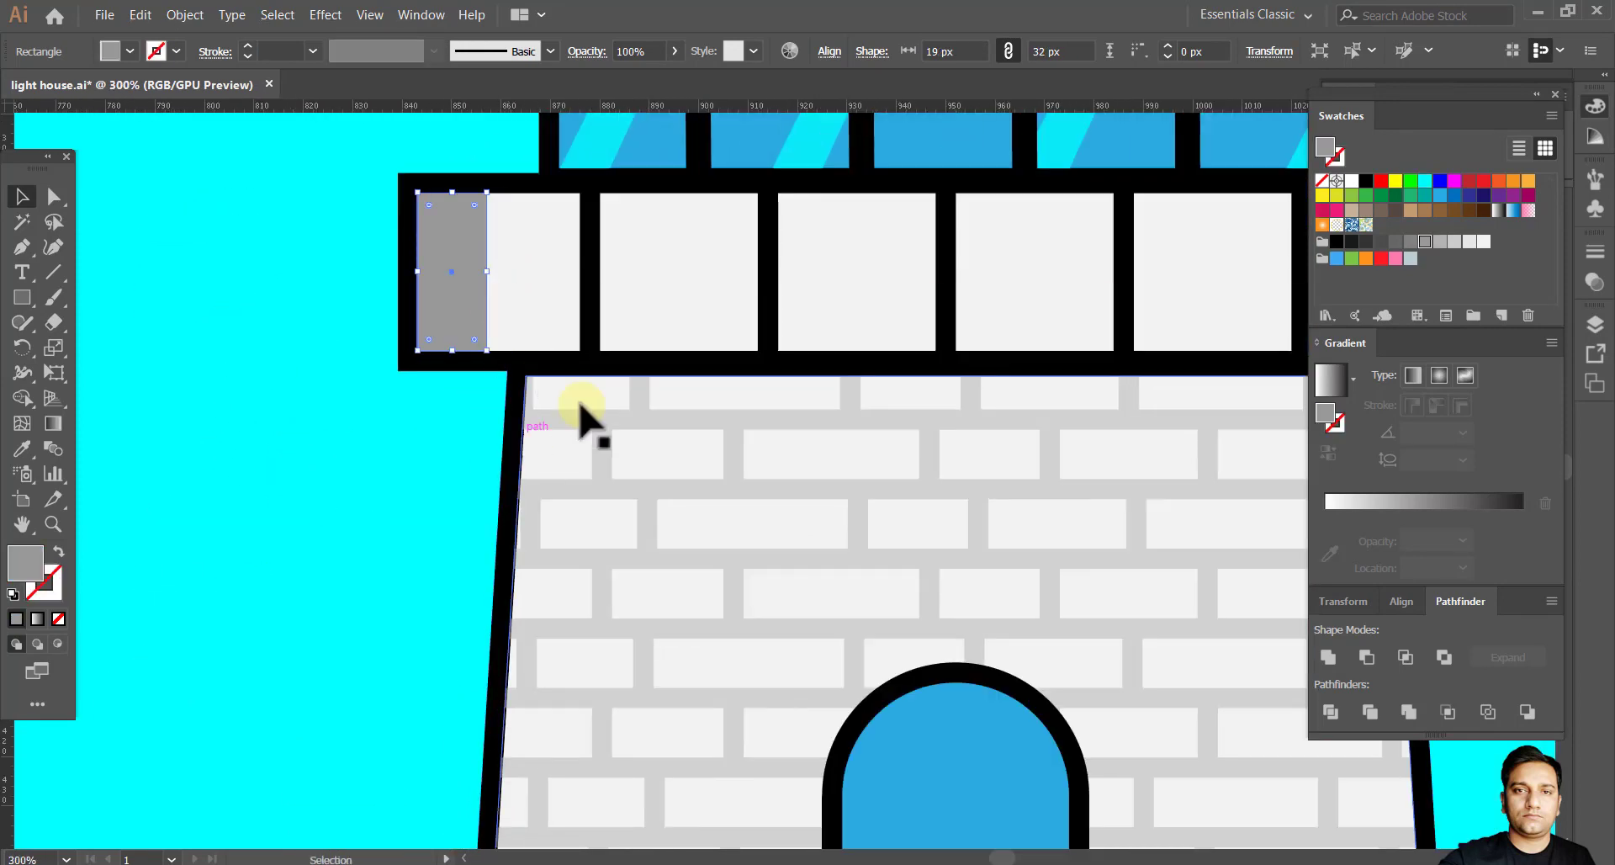
pyautogui.scroll(-3, 581, 406)
# Copy the 14 × 32 px gray rectangle onto the upper left corner of the brick tower.
pyautogui.click(518, 424)
pyautogui.moveTo(741, 543); pyautogui.dragTo(682, 415)
pyautogui.moveTo(520, 306); pyautogui.dragTo(519, 291)
pyautogui.scroll(4, 511, 314)
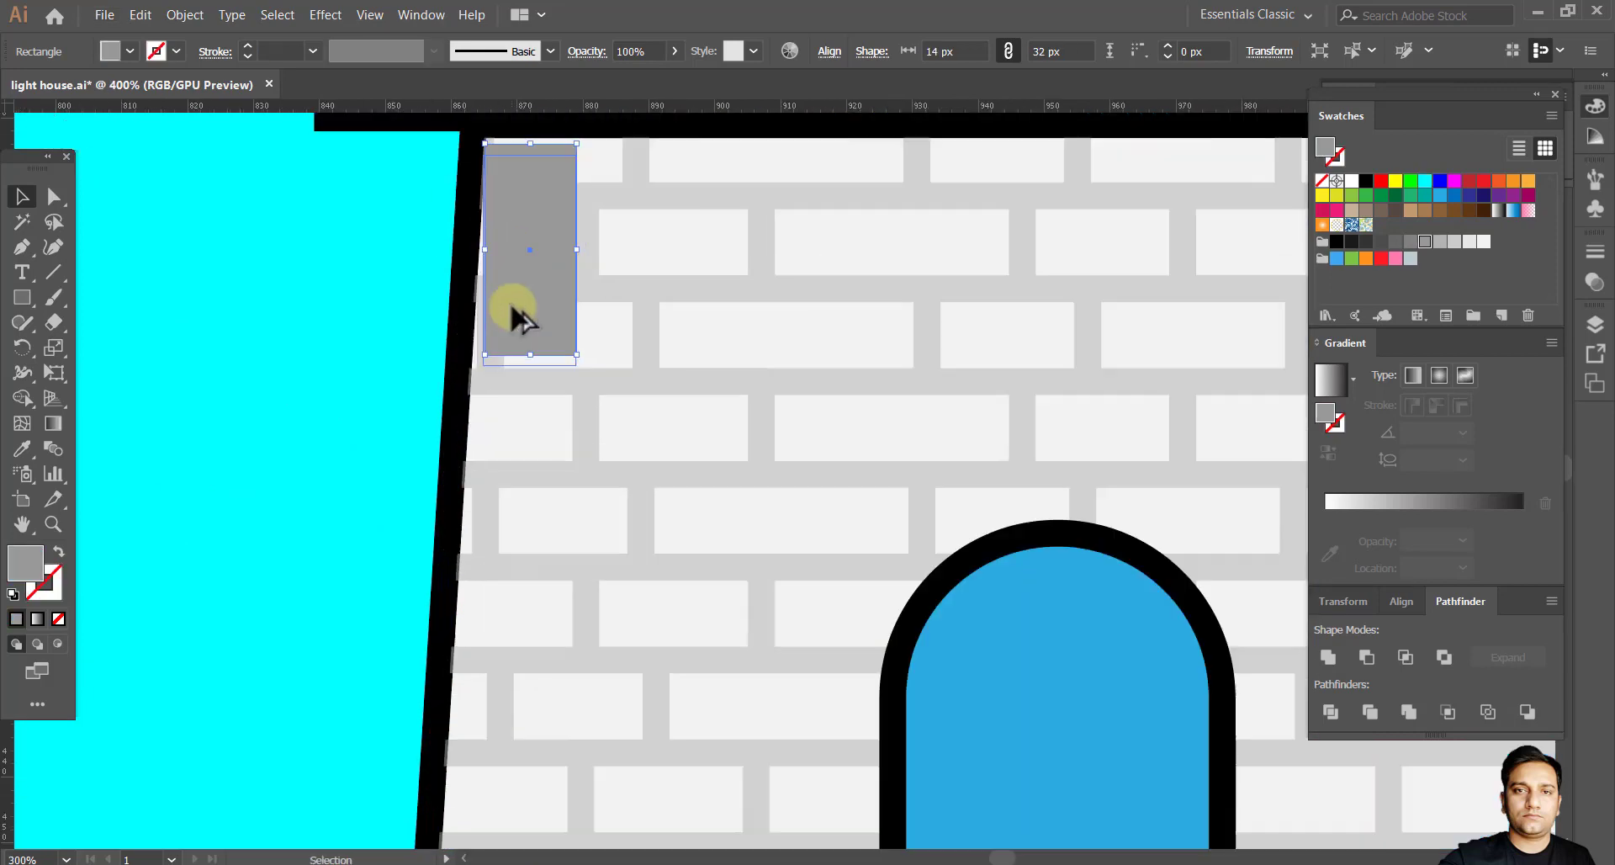
pyautogui.moveTo(529, 177); pyautogui.dragTo(604, 370)
pyautogui.scroll(-6, 461, 404)
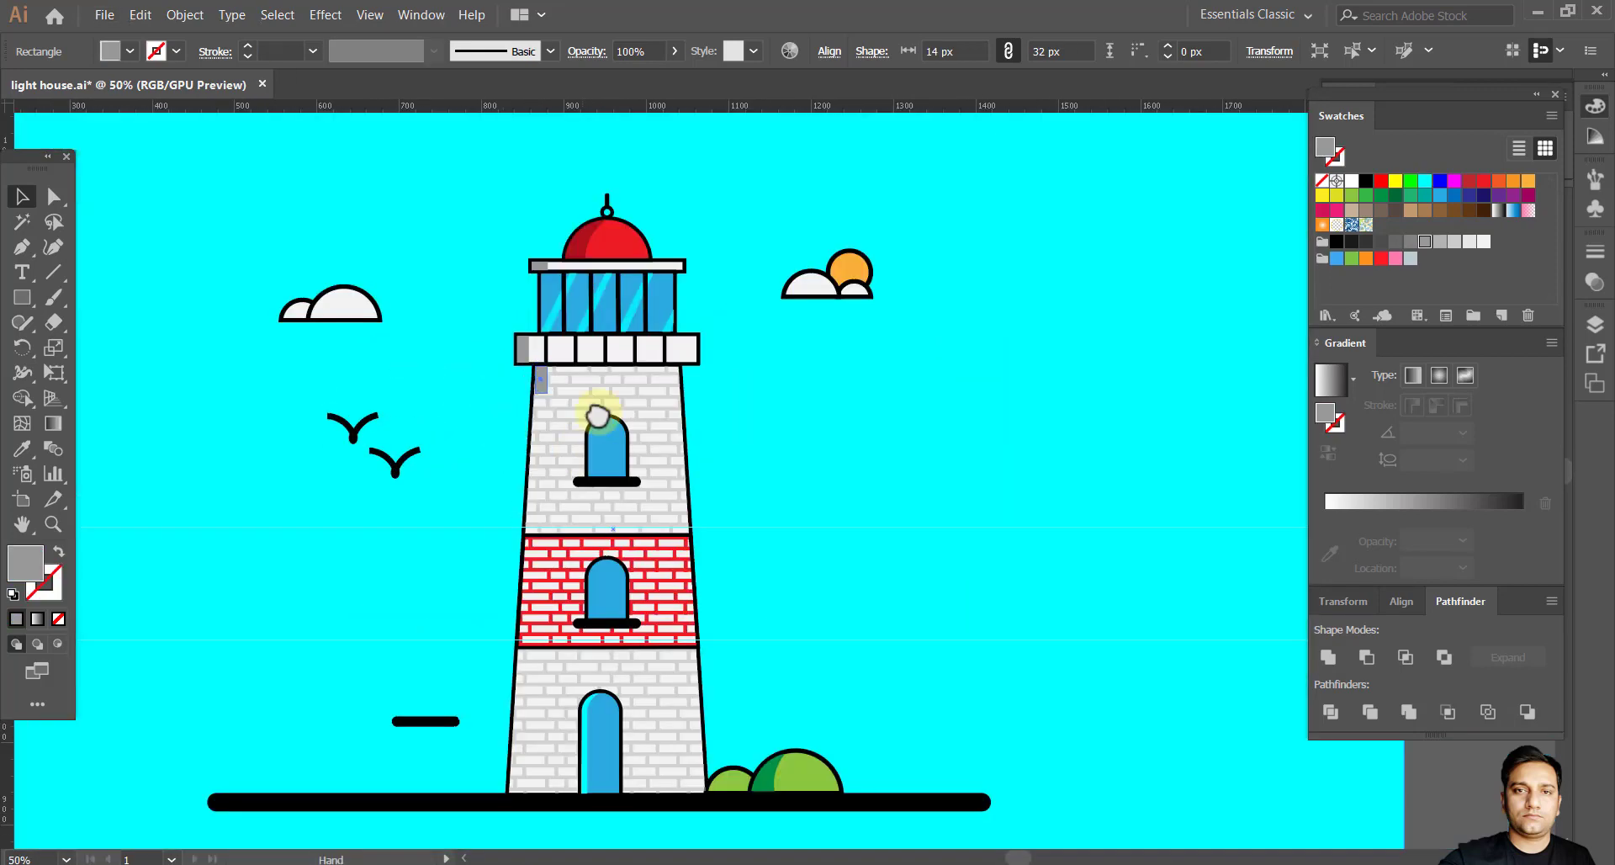
pyautogui.scroll(2, 562, 353)
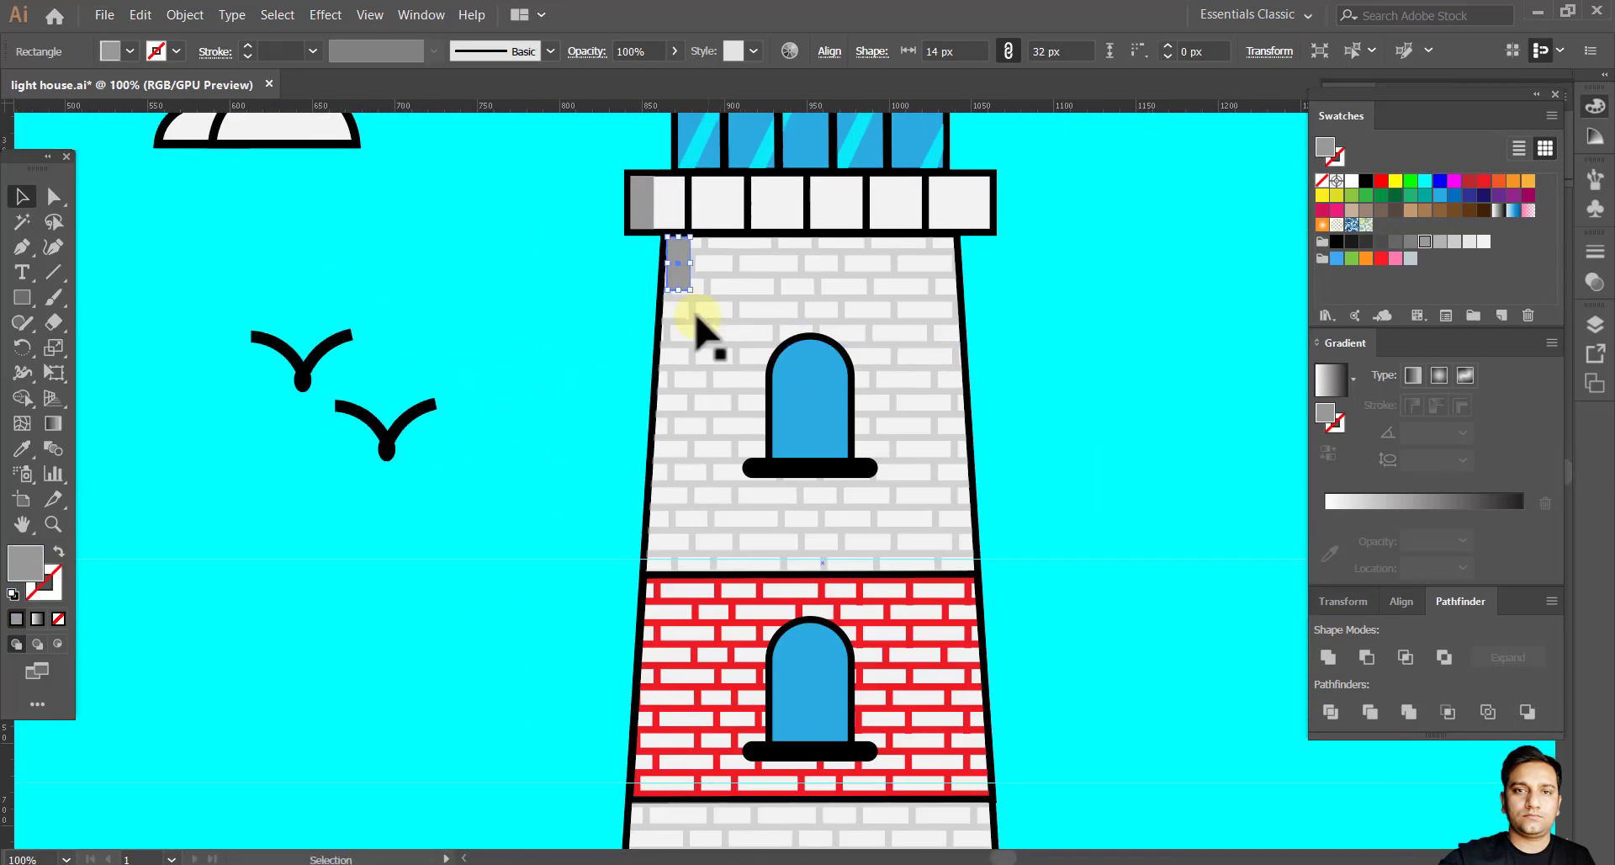
# Stretch the gray rectangle on the tower down to the ground bar, 518 px tall.
pyautogui.moveTo(688, 523); pyautogui.dragTo(688, 481)
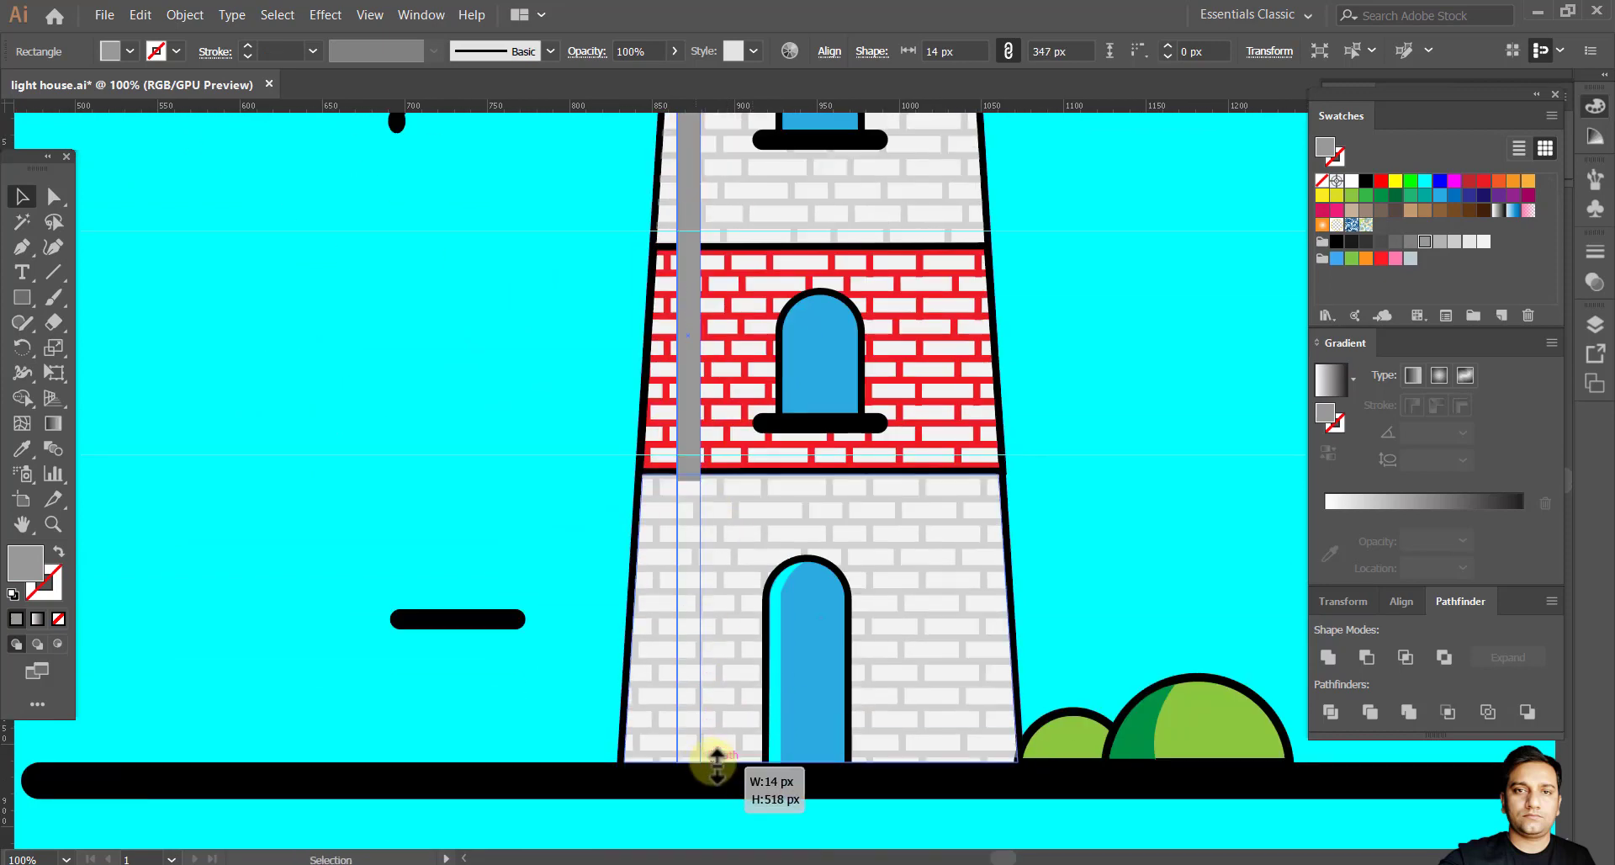
pyautogui.moveTo(717, 761); pyautogui.dragTo(703, 765)
pyautogui.scroll(5, 703, 764)
pyautogui.scroll(-6, 883, 757)
pyautogui.scroll(3, 648, 451)
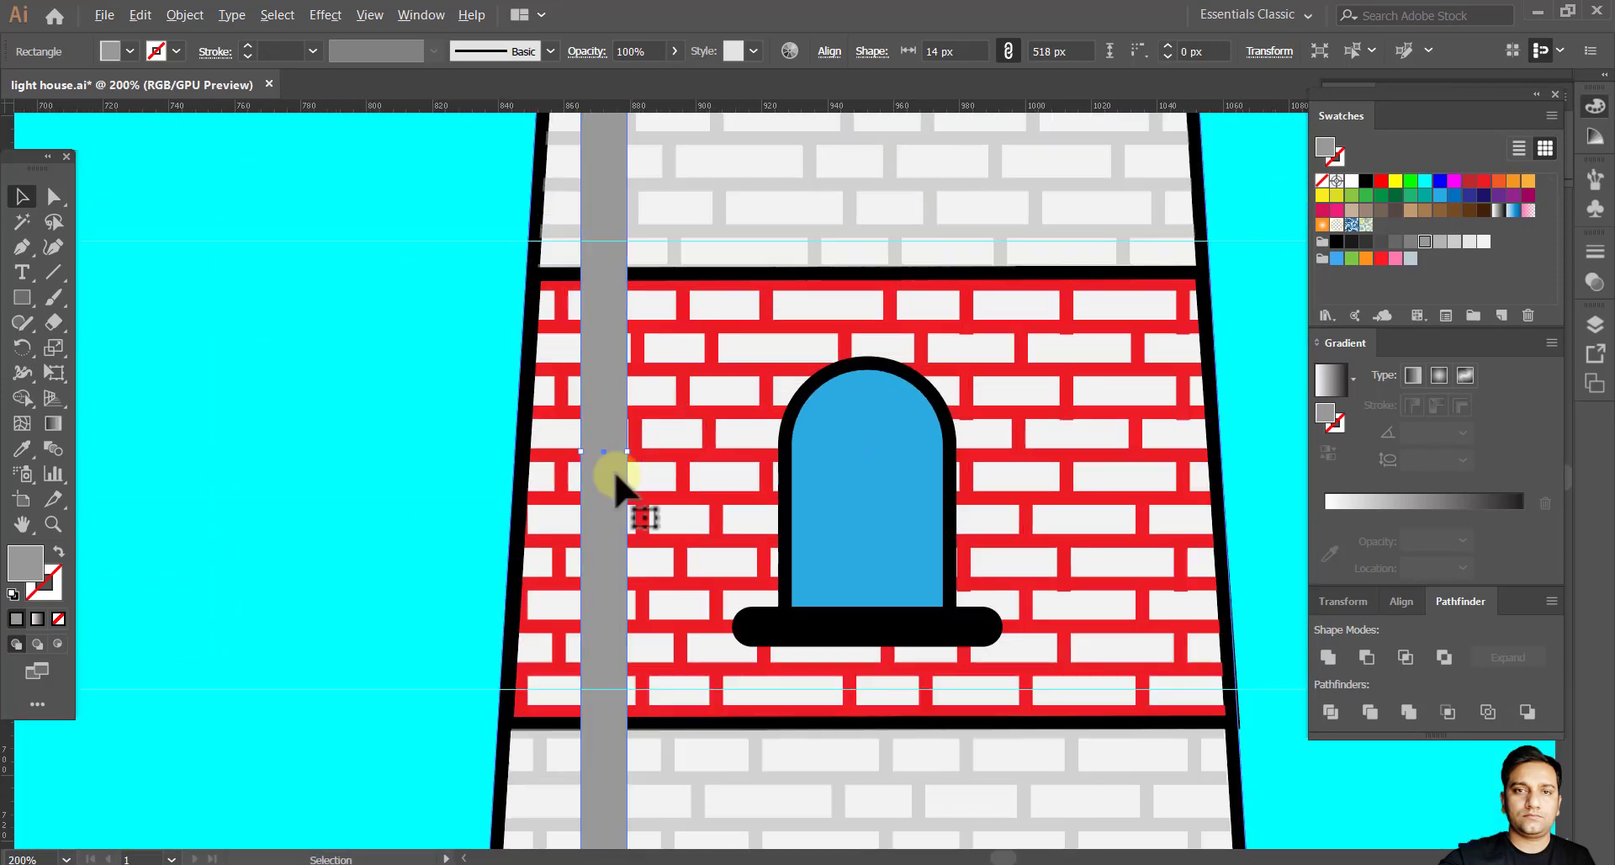
# Widen the tall gray strip to 29 px and shift it left toward the tower's left edge.
pyautogui.moveTo(627, 451); pyautogui.dragTo(678, 468)
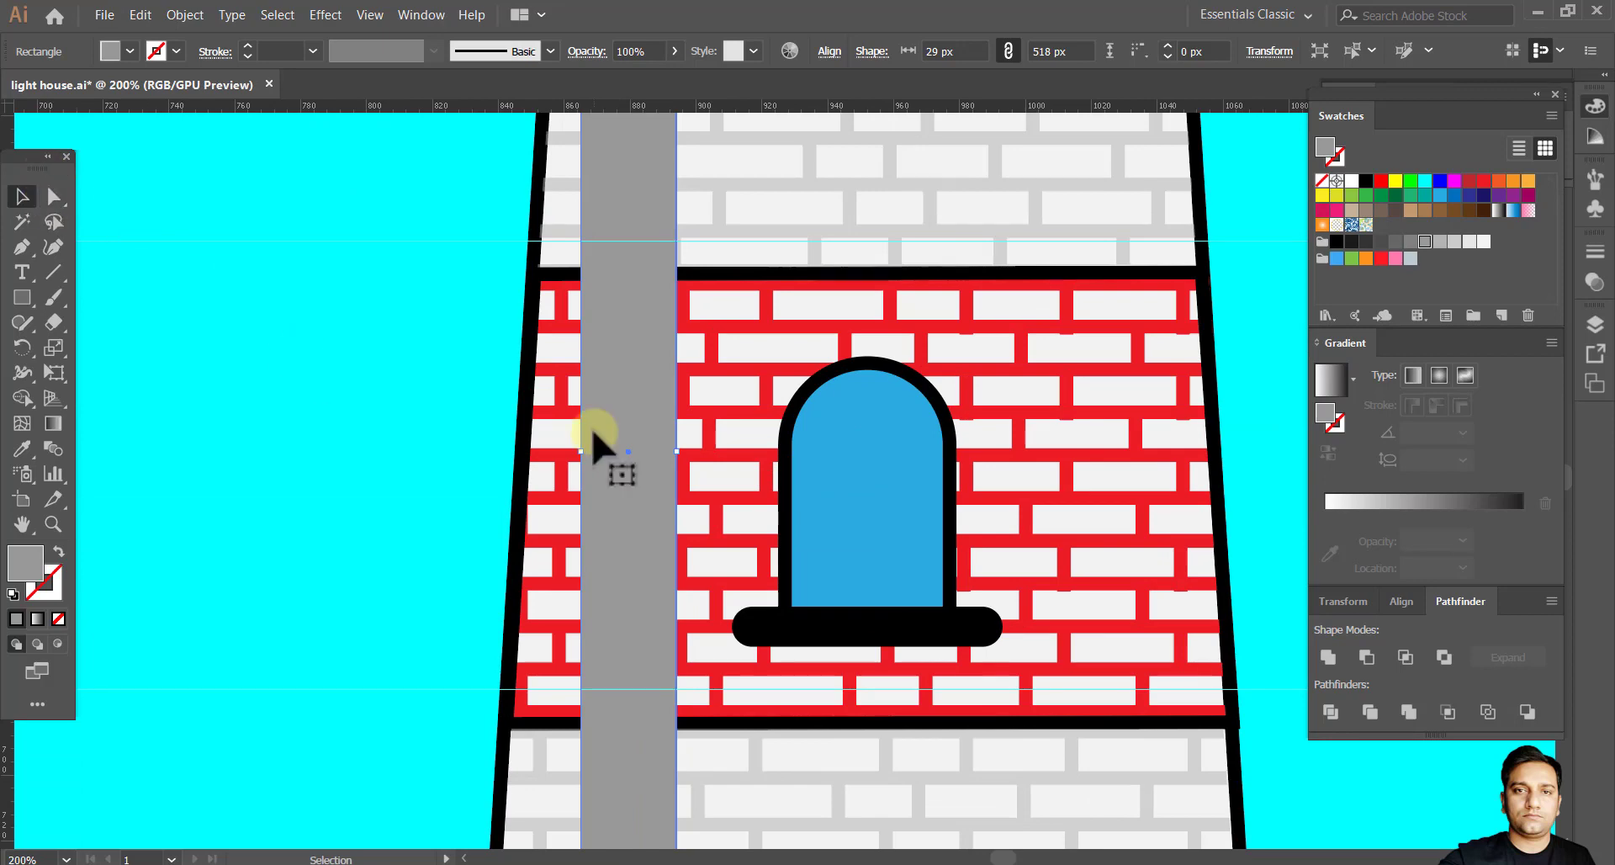
pyautogui.press('Left')
pyautogui.press('Left')
pyautogui.press('Left')
pyautogui.press('Left')
pyautogui.press('Left')
pyautogui.press('Left')
pyautogui.press('Left')
pyautogui.press('Left')
pyautogui.press('Left')
pyautogui.press('Left')
pyautogui.press('Left')
pyautogui.press('Left')
pyautogui.press('Left')
pyautogui.press('Left')
pyautogui.press('Left')
pyautogui.press('Left')
pyautogui.press('Left')
pyautogui.press('Left')
pyautogui.moveTo(563, 253); pyautogui.dragTo(589, 706)
# Shift the gray strip's two upper corner points right to meet the tower's sloping left edge.
pyautogui.moveTo(602, 127); pyautogui.dragTo(507, 537)
pyautogui.scroll(4, 586, 501)
pyautogui.click(53, 196)
pyautogui.click(318, 450)
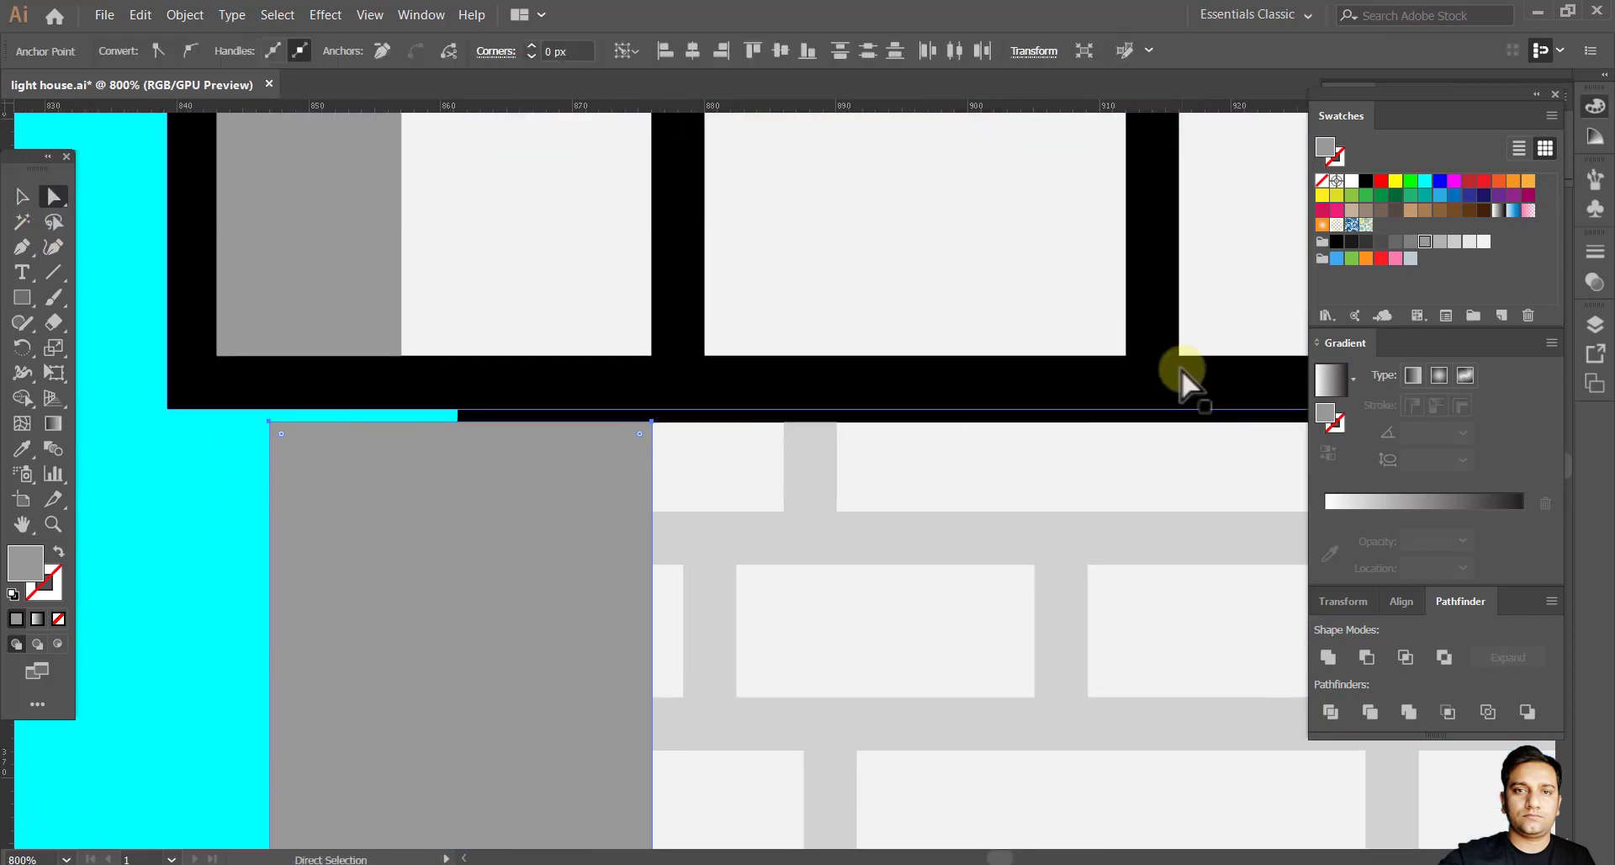
pyautogui.hotkey('shift', 'Right')
pyautogui.hotkey('shift', 'Right')
pyautogui.hotkey('shift', 'Right')
pyautogui.hotkey('shift', 'Right')
pyautogui.hotkey('ctrl', '0')
# Shift the gray strip's two lower corner points left so the strip follows the tower's slanted left side.
pyautogui.scroll(6, 847, 711)
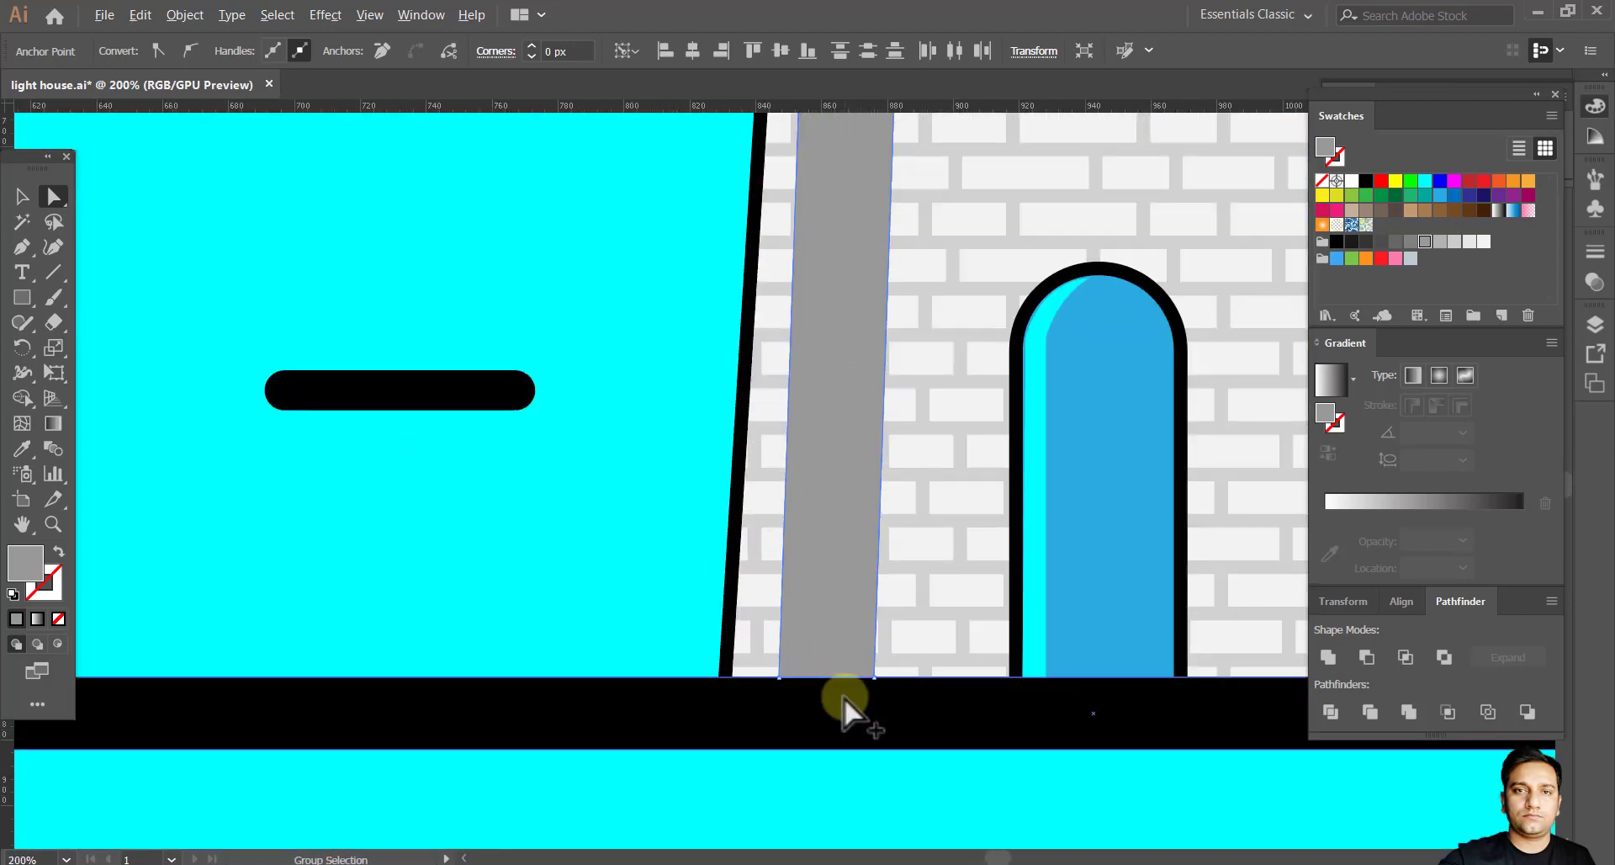
pyautogui.hotkey('shift', 'Left')
pyautogui.hotkey('shift', 'Left')
pyautogui.hotkey('shift', 'Left')
pyautogui.hotkey('shift', 'Left')
pyautogui.hotkey('shift', 'Left')
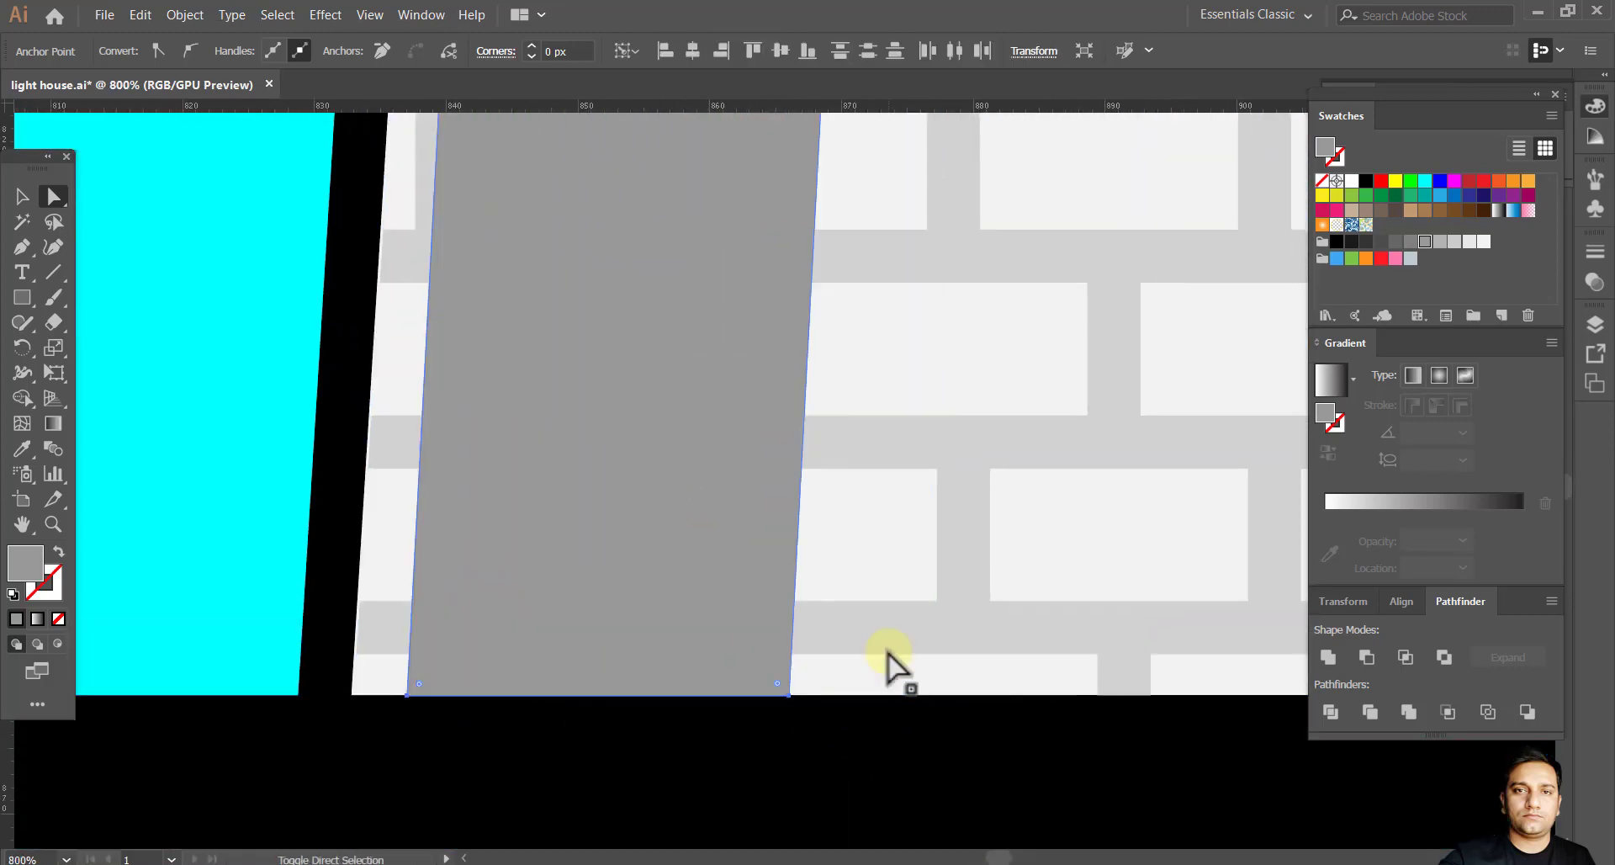
pyautogui.hotkey('ctrl', '0')
pyautogui.hotkey('ctrl', '+')
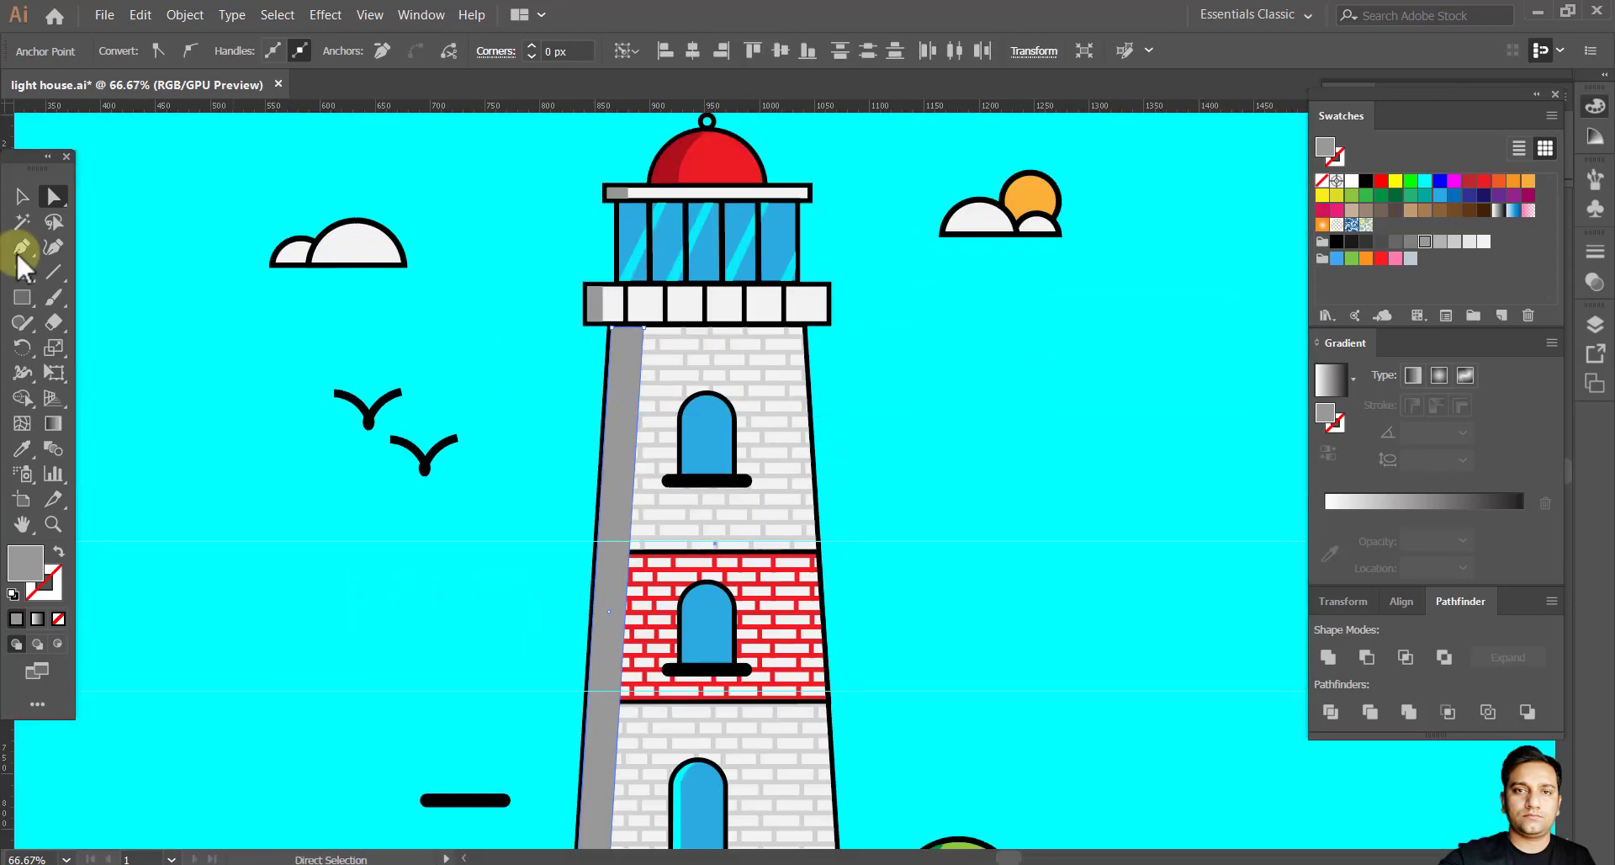
# Send the slanted gray strip backward one level in the stacking order.
pyautogui.click(22, 195)
pyautogui.rightClick(613, 453)
pyautogui.moveTo(740, 755)
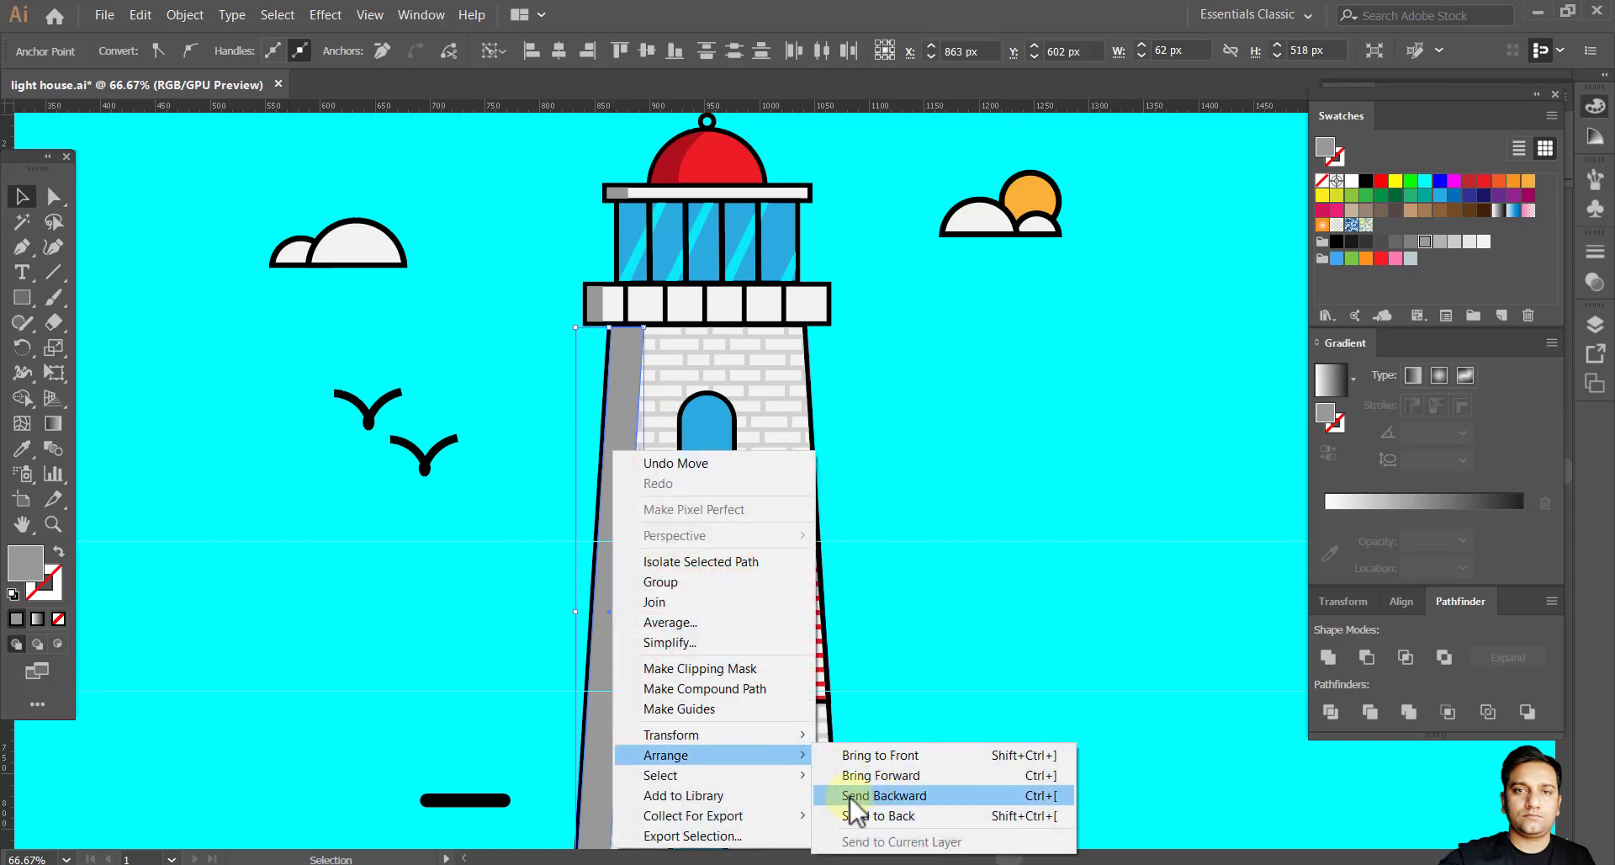
pyautogui.click(1050, 799)
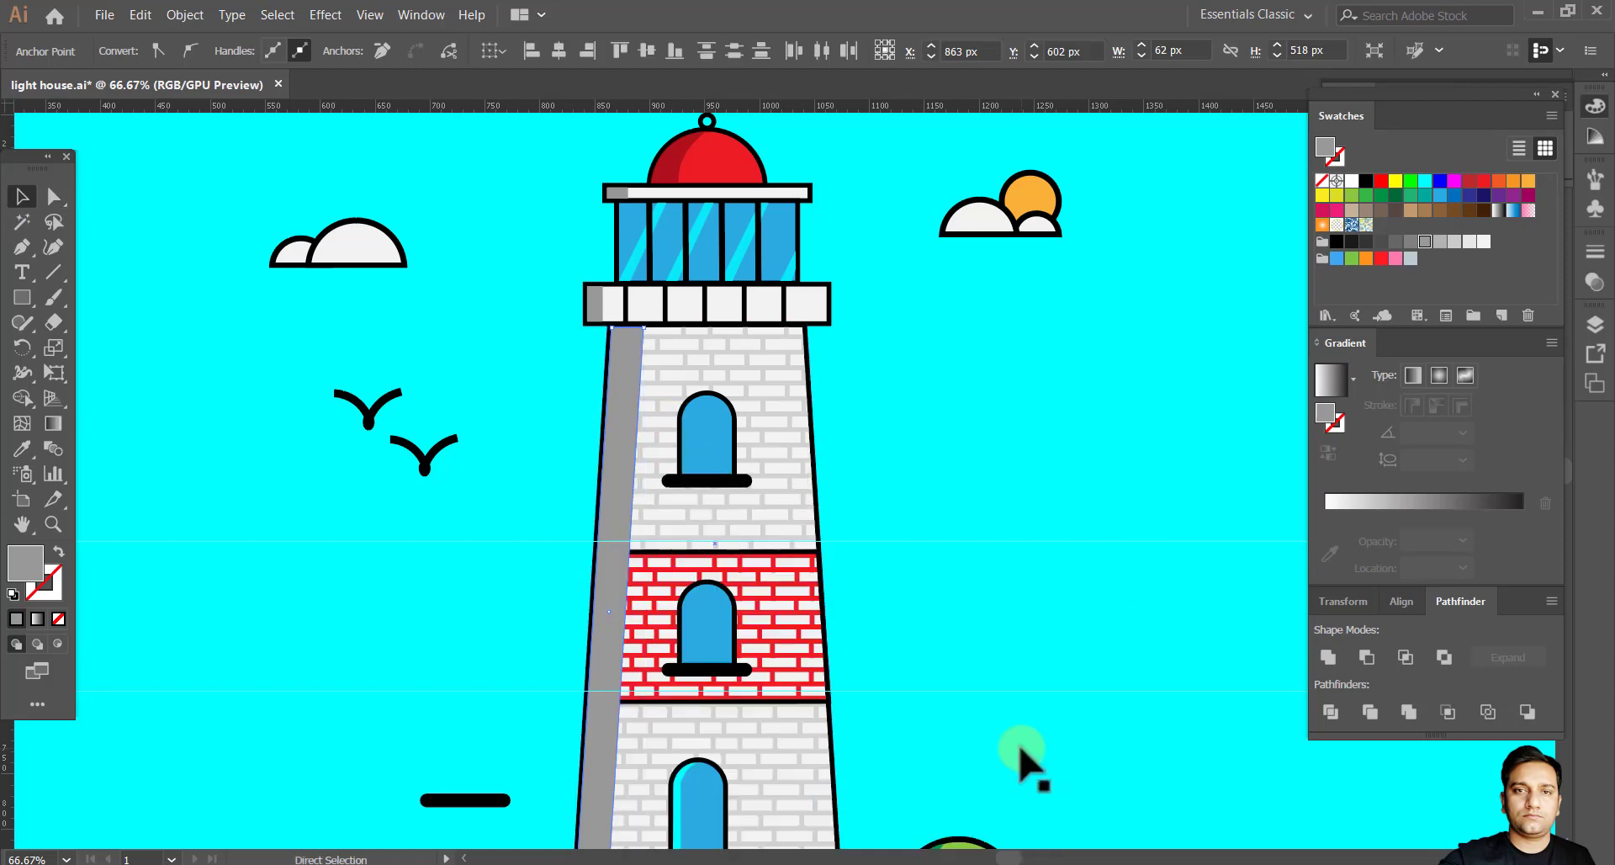
# Reduce the slanted gray strip's opacity to 49% so it shades the brickwork, and deselect it.
pyautogui.click(586, 337)
pyautogui.moveTo(674, 51); pyautogui.dragTo(632, 78)
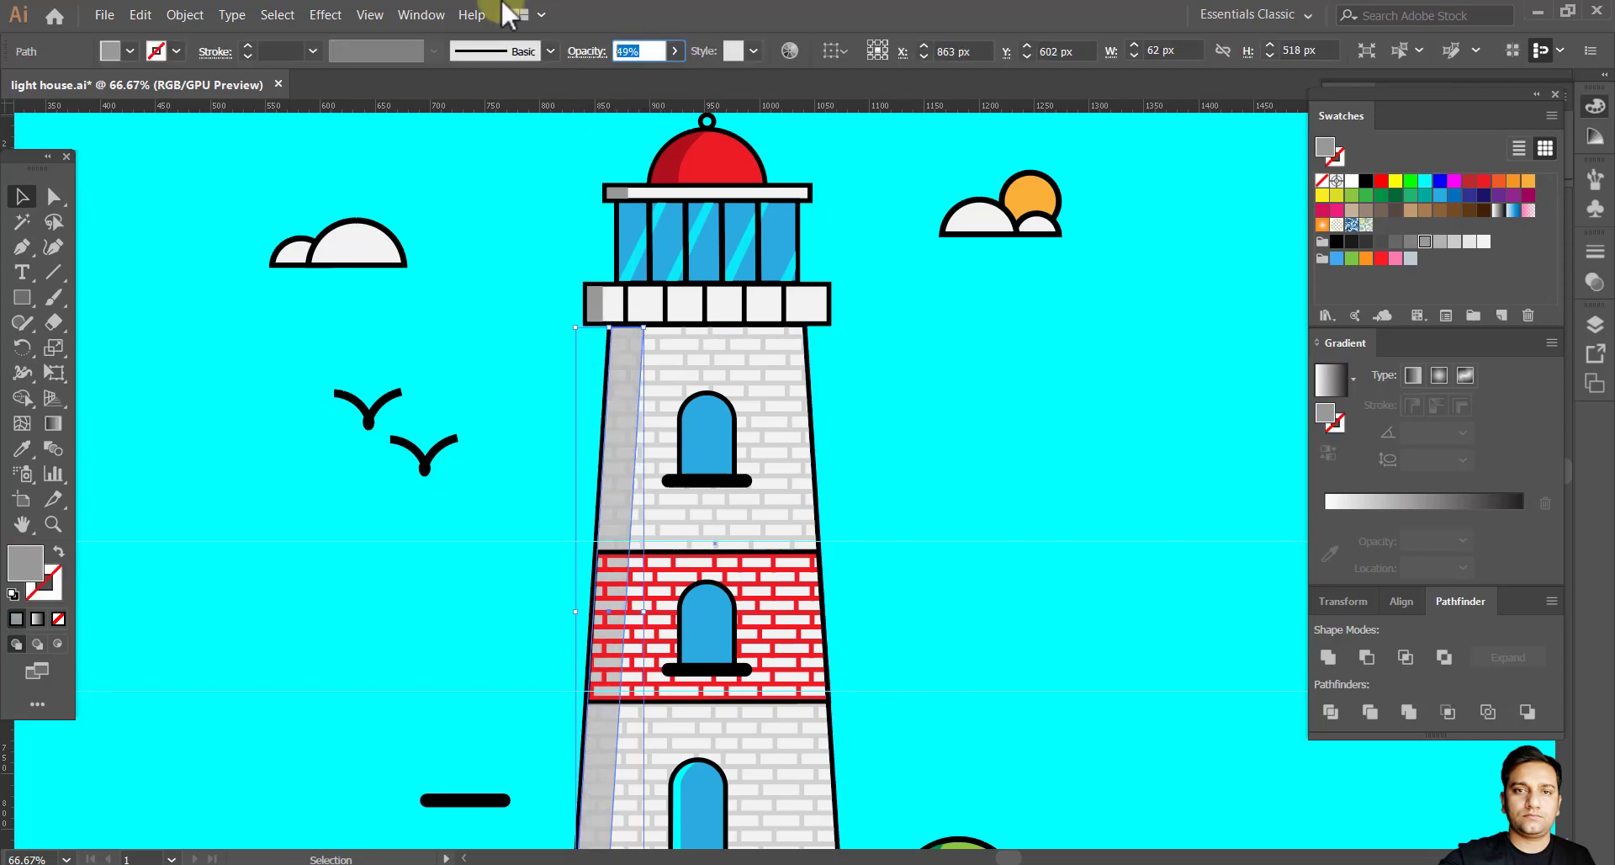
pyautogui.scroll(-1, 731, 540)
pyautogui.scroll(3, 653, 479)
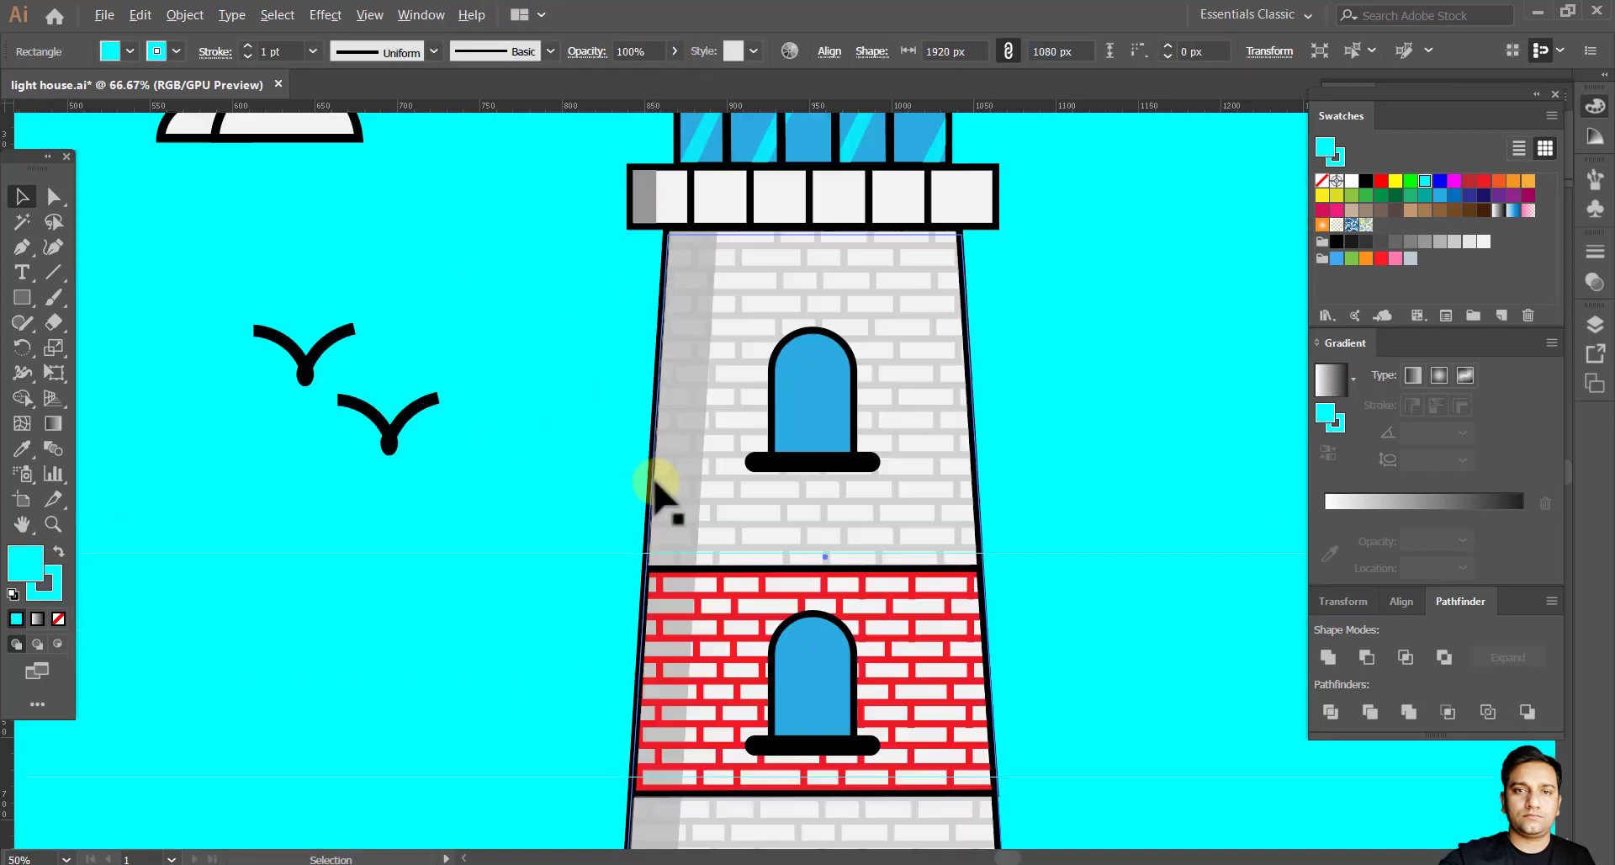
pyautogui.press('Return')
pyautogui.scroll(-3, 667, 533)
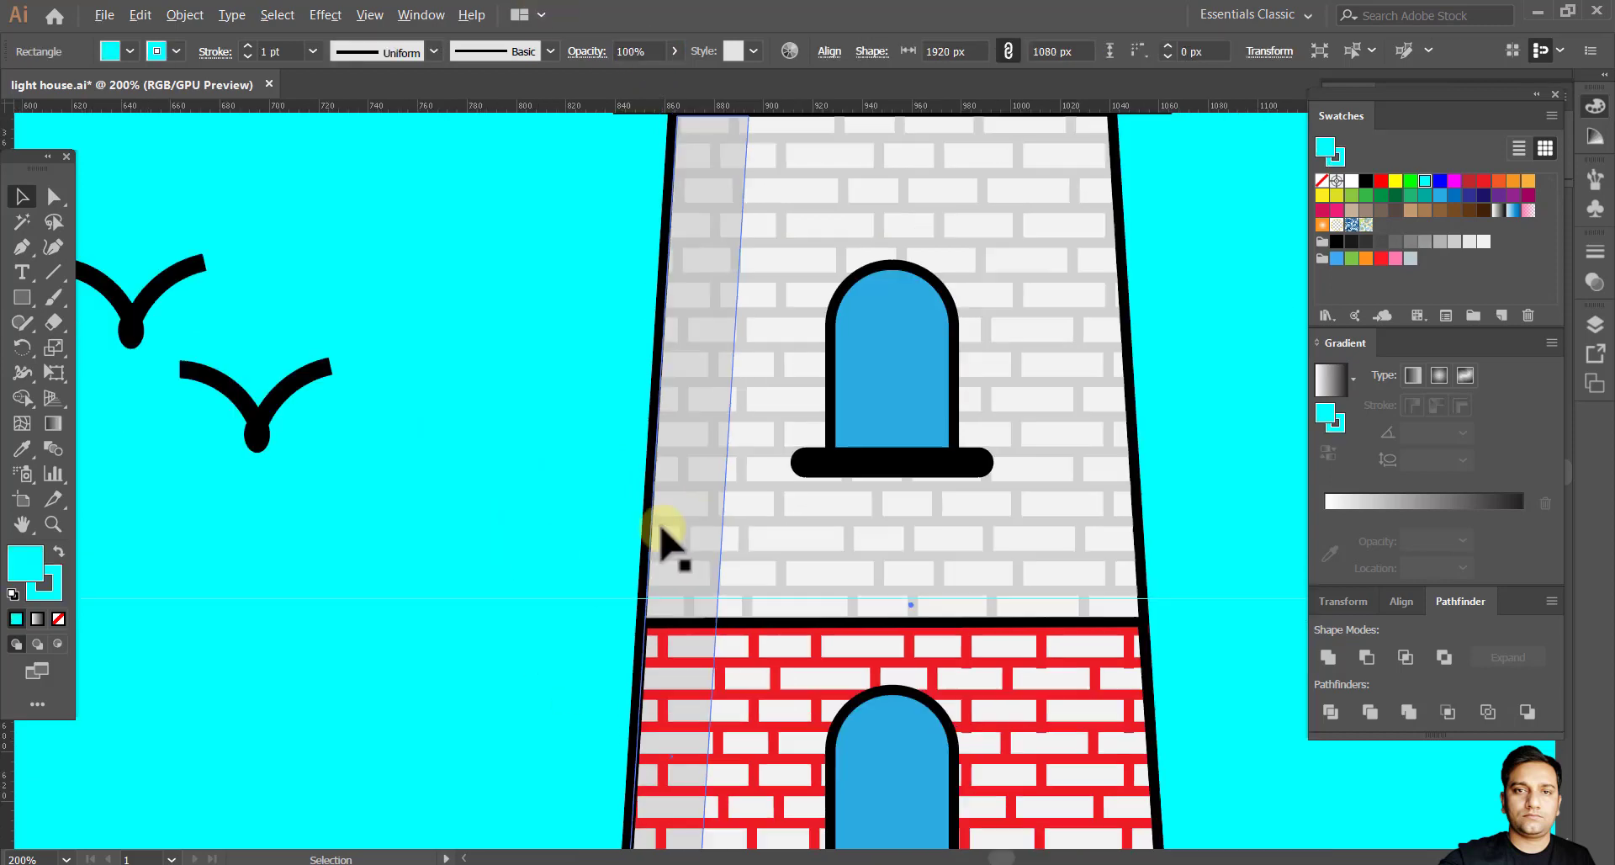
pyautogui.scroll(-1, 678, 548)
pyautogui.click(992, 492)
pyautogui.scroll(1, 739, 576)
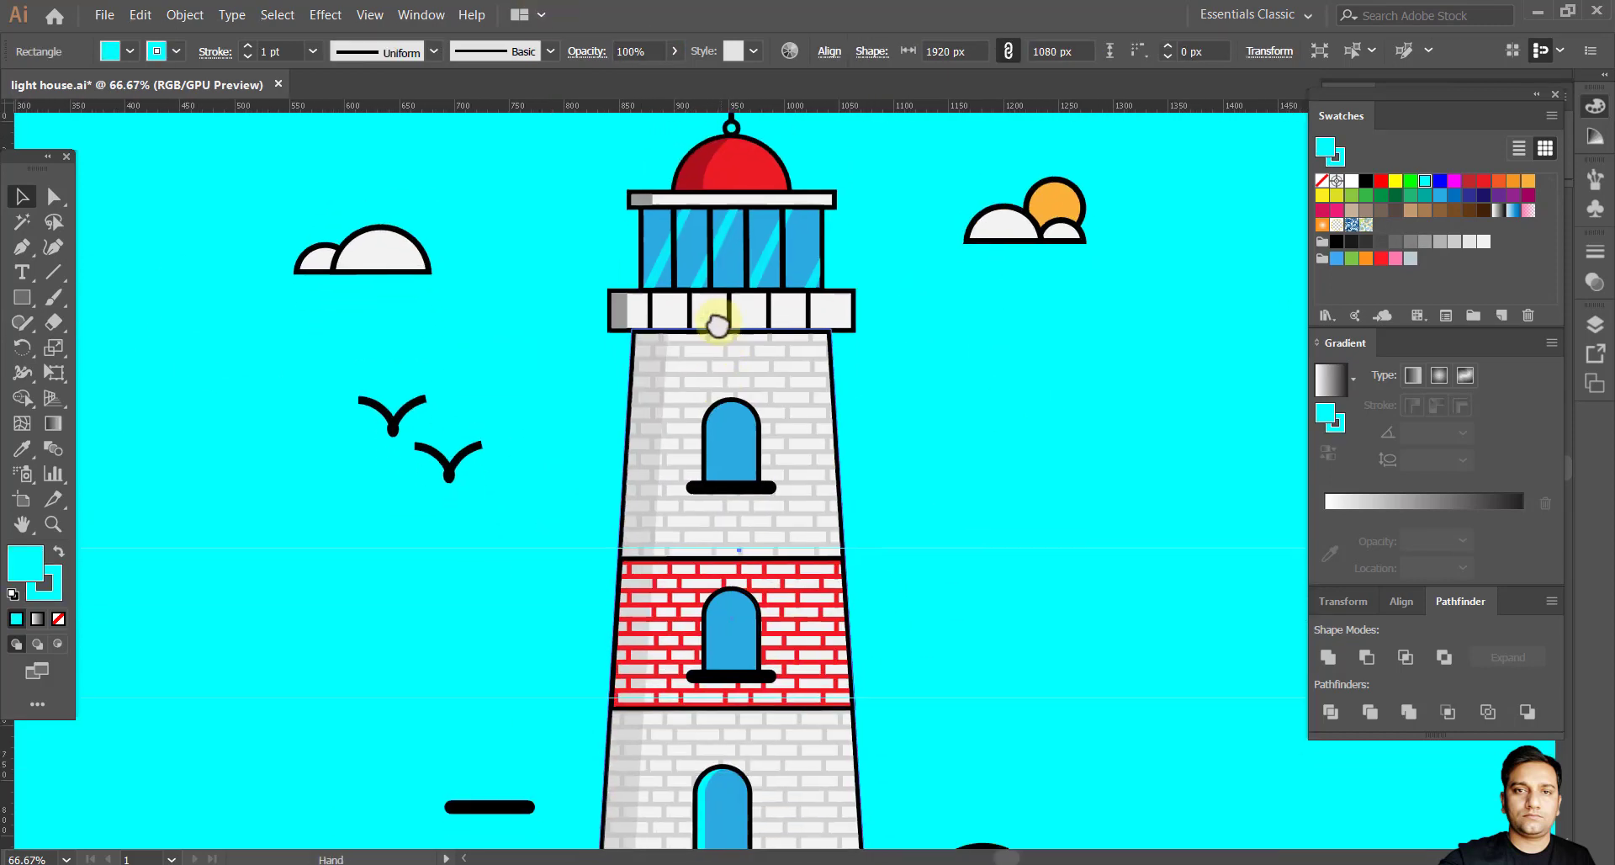
# Set the tower outline's stroke weight to 7 pt and deselect it.
pyautogui.scroll(-1, 709, 320)
pyautogui.click(858, 666)
pyautogui.click(925, 336)
pyautogui.scroll(3, 824, 263)
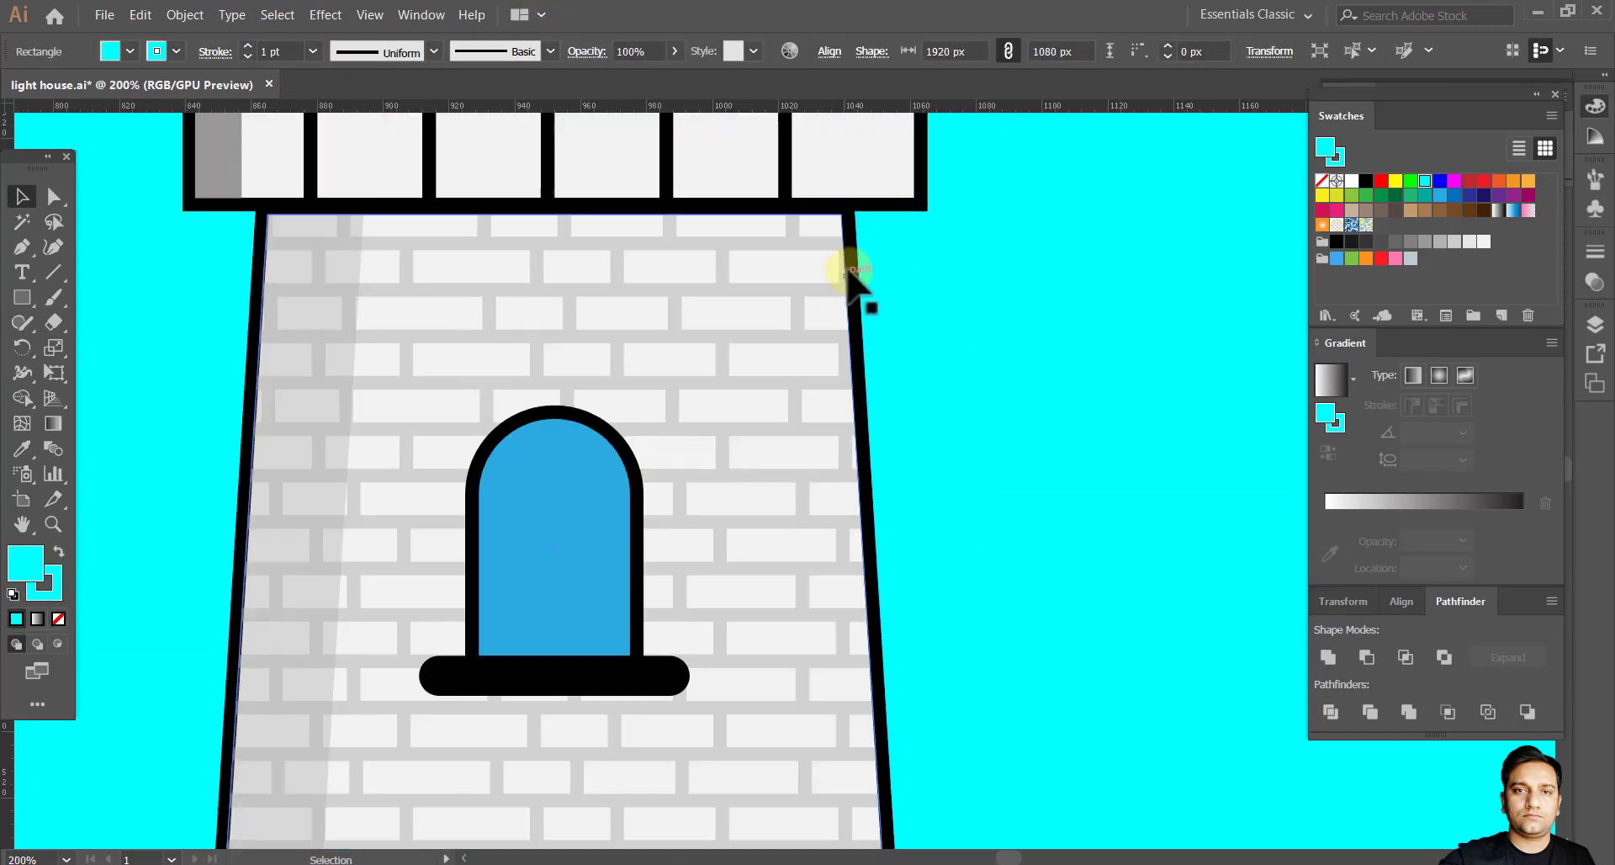
pyautogui.moveTo(849, 276); pyautogui.dragTo(1017, 244)
pyautogui.hotkey('ctrl', 'z')
pyautogui.moveTo(298, 52); pyautogui.dragTo(164, 7)
pyautogui.write('7')
pyautogui.press('Return')
pyautogui.hotkey('ctrl', 'z')
pyautogui.scroll(-4, 648, 324)
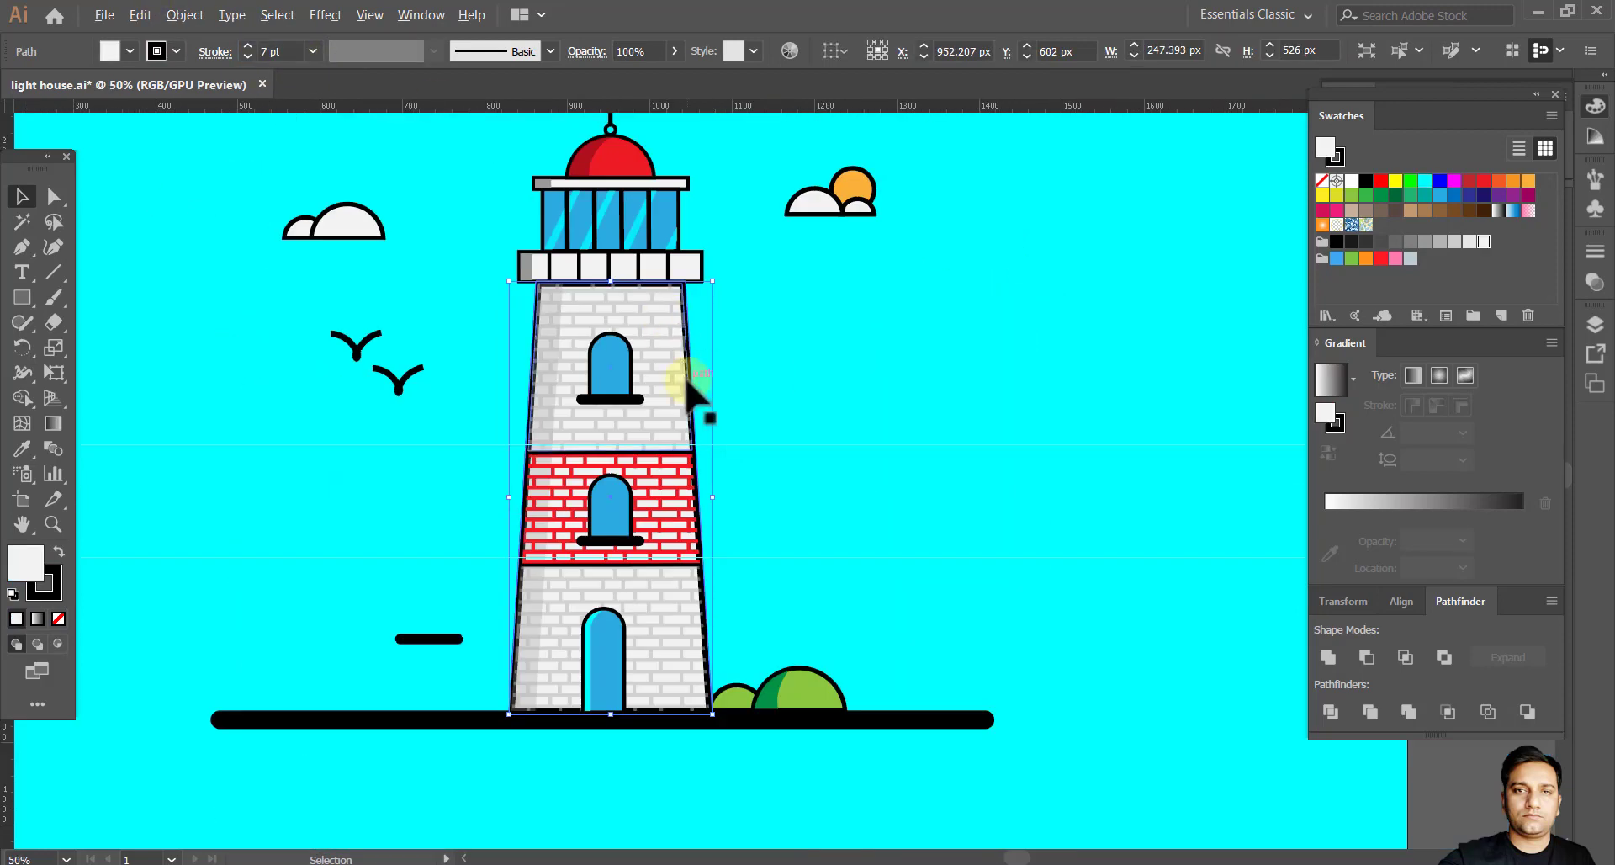
pyautogui.click(824, 391)
pyautogui.scroll(-1, 828, 392)
pyautogui.moveTo(828, 402); pyautogui.dragTo(830, 392)
pyautogui.scroll(1, 836, 415)
pyautogui.moveTo(955, 442)
pyautogui.mouseDown()
pyautogui.moveTo(941, 452)
pyautogui.moveTo(952, 475)
pyautogui.mouseUp()
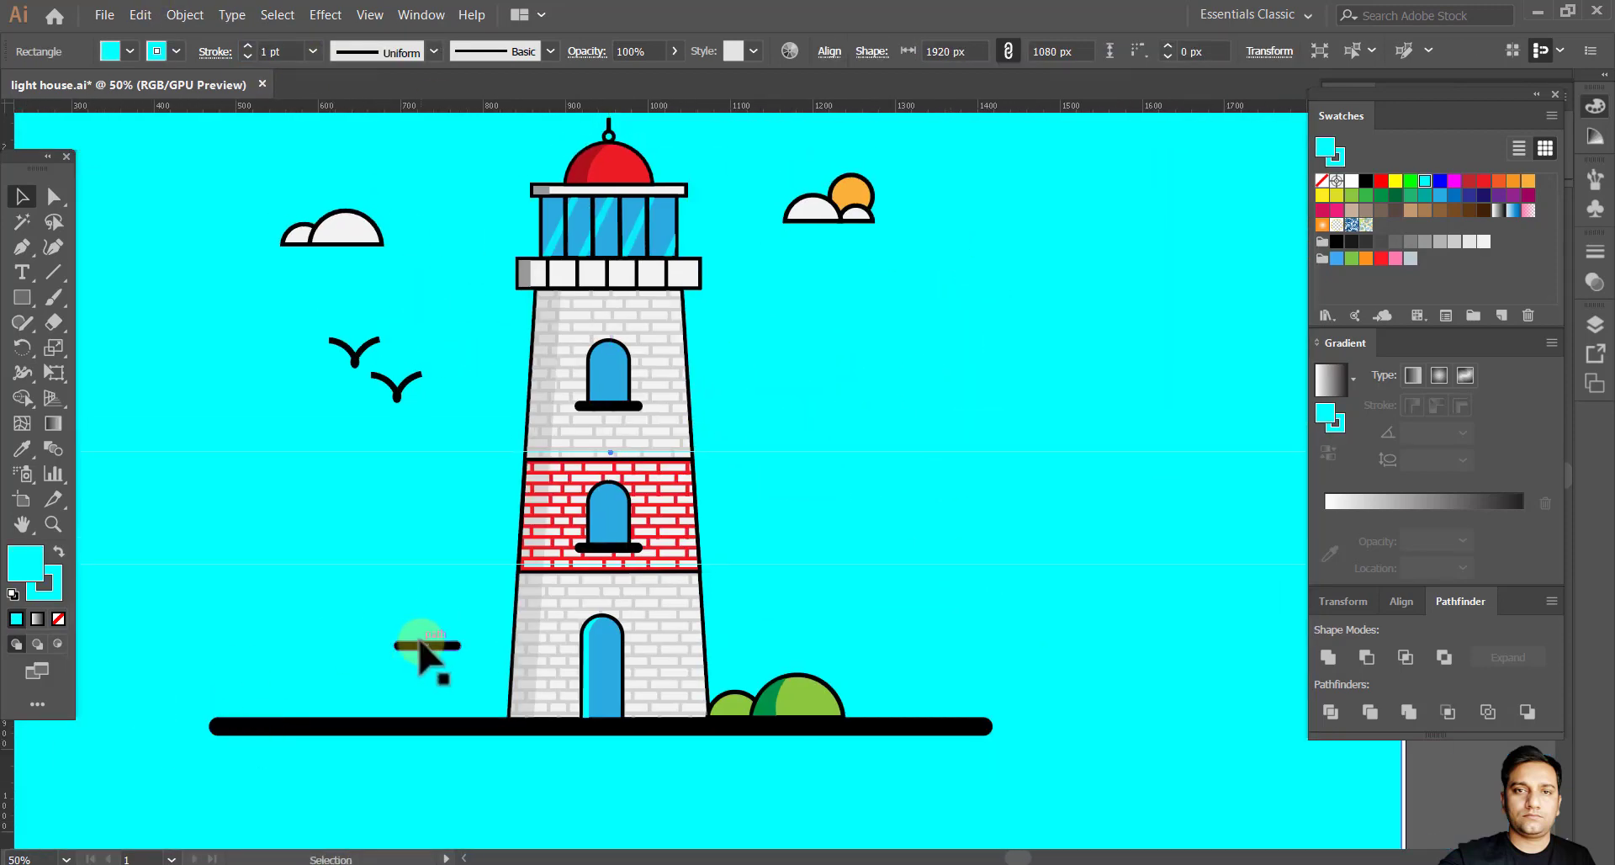
# Move the small black bar from beside the tower to the area below the ground bar at the lower right.
pyautogui.moveTo(361, 671); pyautogui.dragTo(1019, 420)
pyautogui.moveTo(1014, 434); pyautogui.dragTo(1048, 746)
pyautogui.scroll(-1, 1013, 437)
pyautogui.scroll(1, 805, 673)
# Resize the black ground bar under the lighthouse to 1360 × 40 px with 20 px corner radii.
pyautogui.click(738, 629)
pyautogui.moveTo(712, 637); pyautogui.dragTo(711, 633)
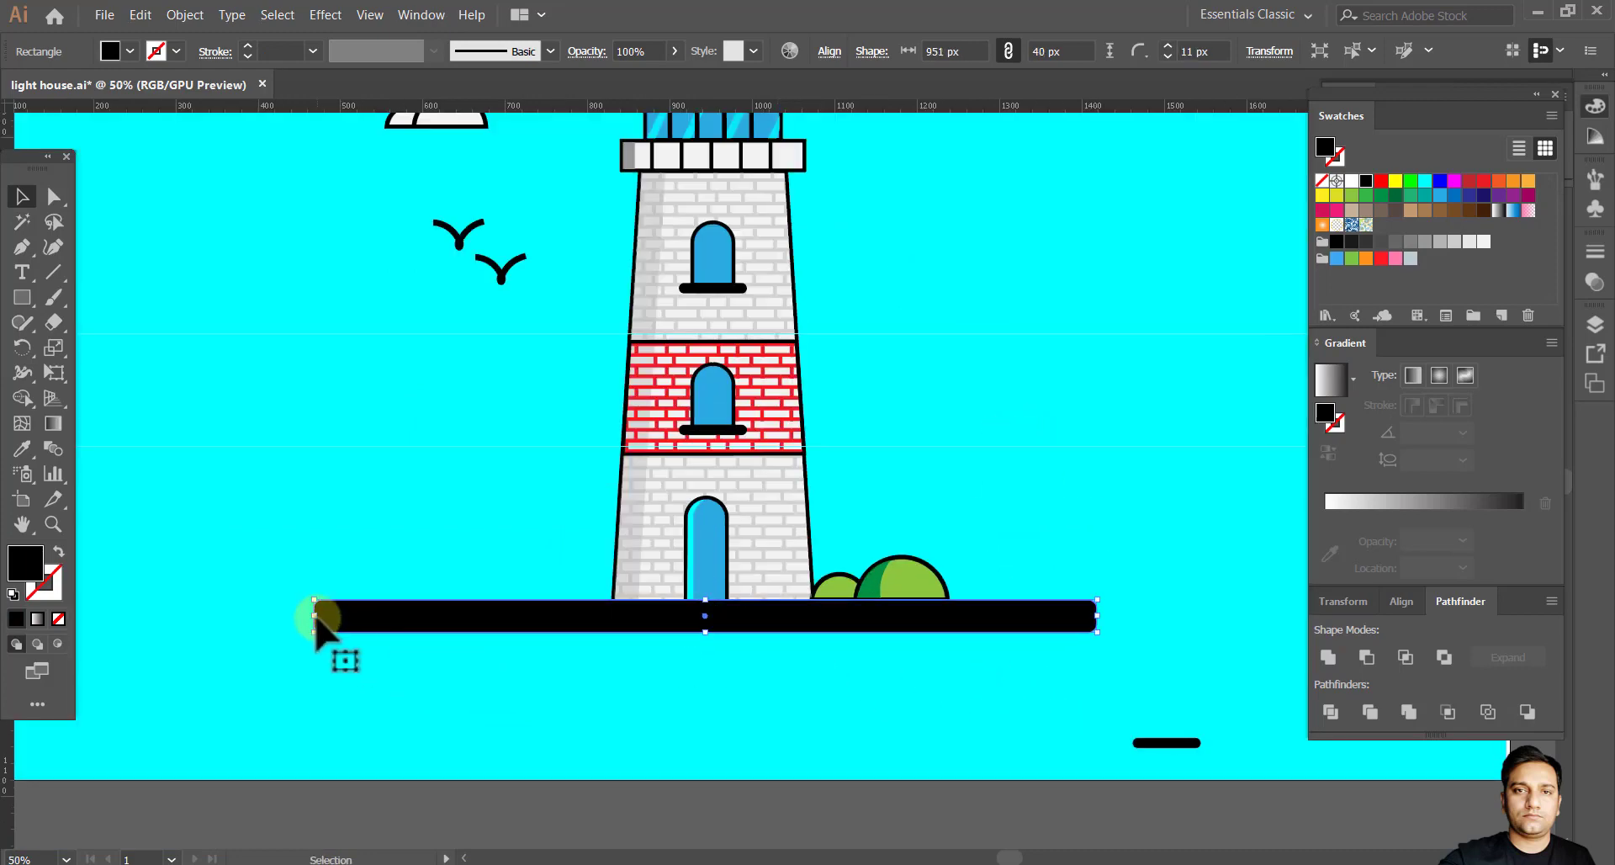
pyautogui.moveTo(312, 582); pyautogui.dragTo(321, 587)
pyautogui.press('a')
pyautogui.press('v')
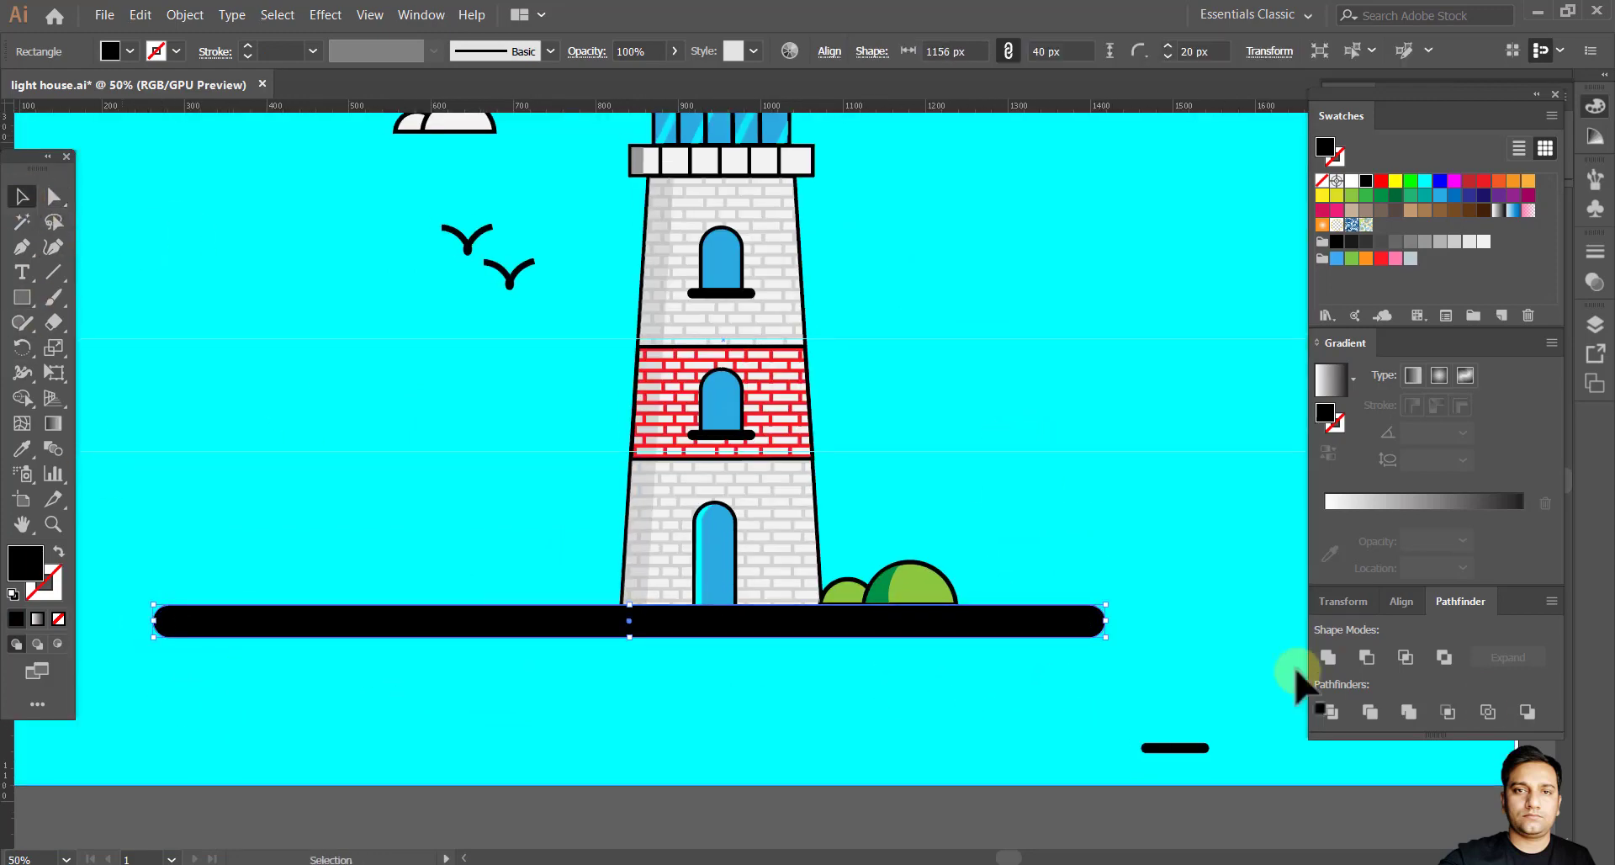
pyautogui.moveTo(1209, 637); pyautogui.dragTo(1253, 636)
pyautogui.hotkey('ctrl', '-')
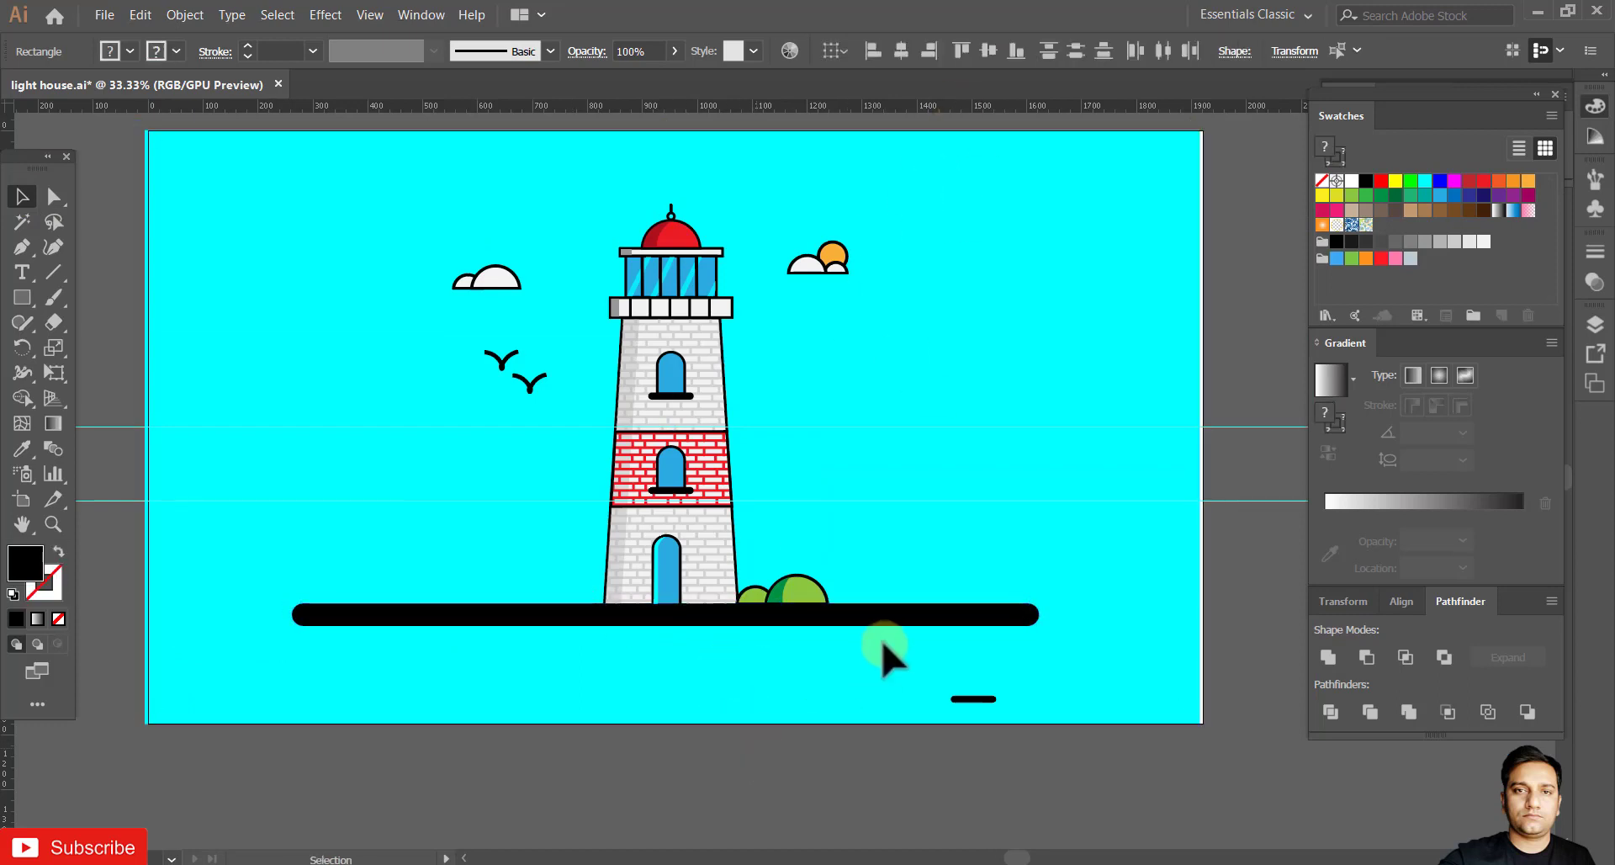
# Delete the small black bar below the ground.
pyautogui.click(968, 698)
pyautogui.press('Delete')
pyautogui.scroll(2, 944, 421)
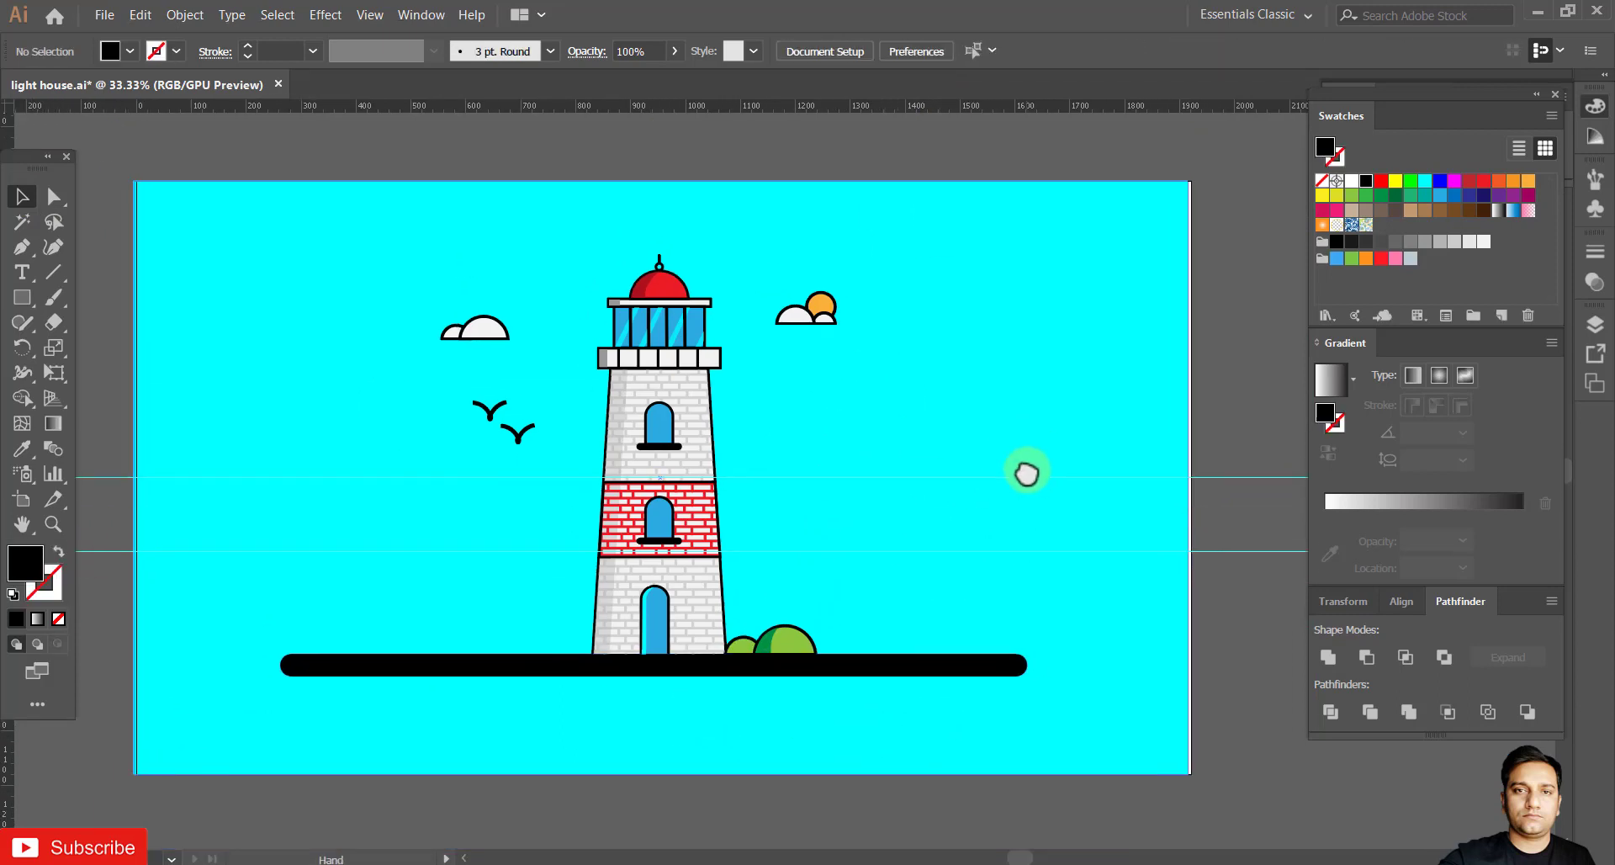
# Duplicate the ground bar upward across the tower and give the copy a light gray fill at 30% opacity.
pyautogui.moveTo(446, 668); pyautogui.dragTo(336, 479)
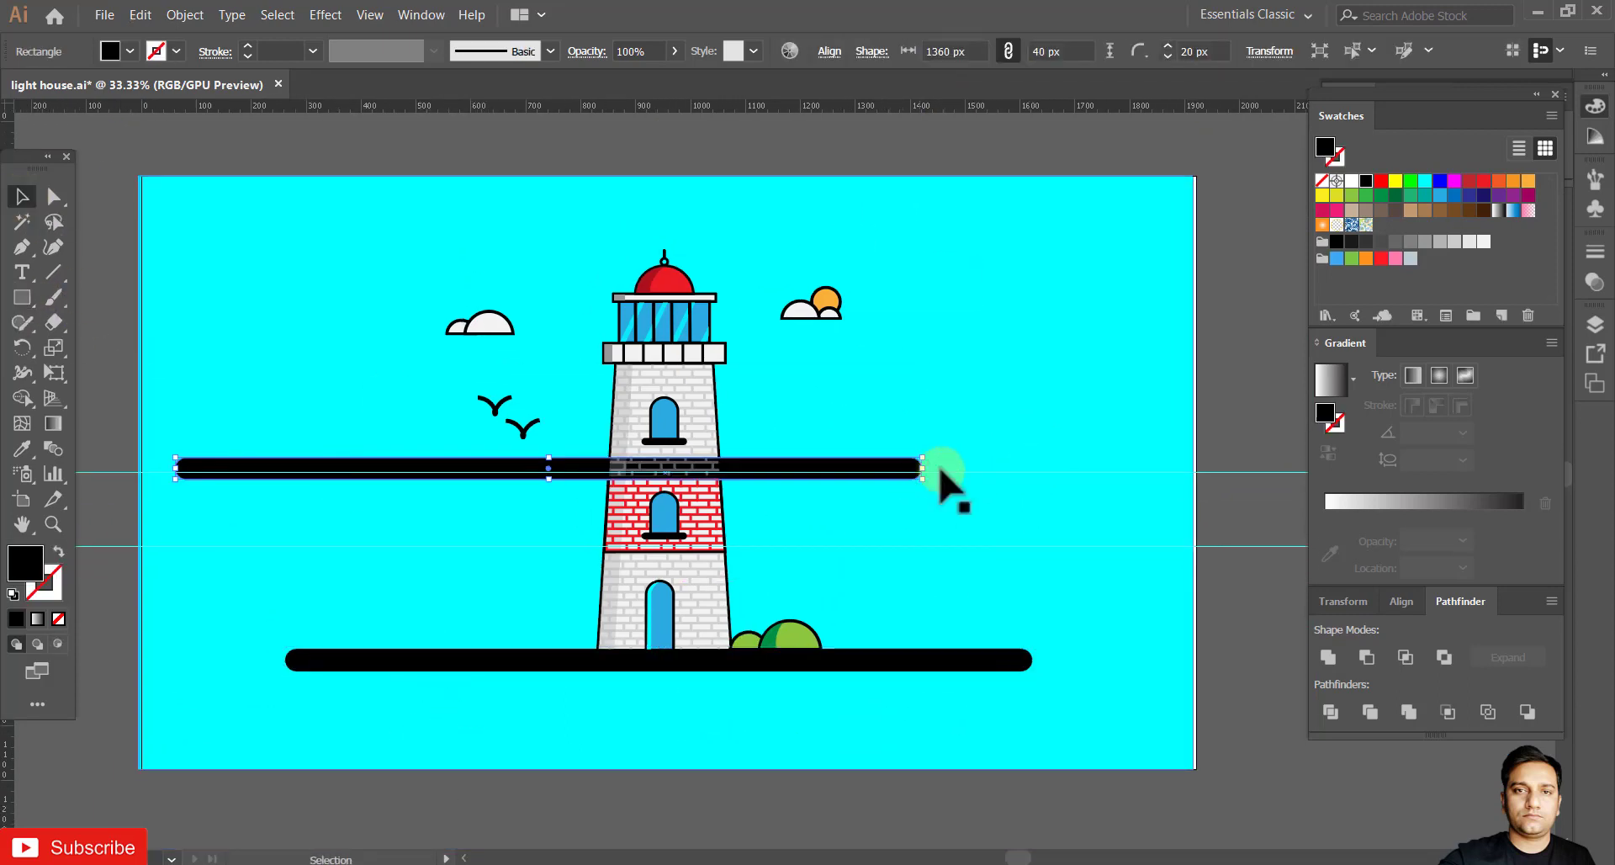
pyautogui.click(1439, 196)
pyautogui.click(1454, 196)
pyautogui.click(1411, 181)
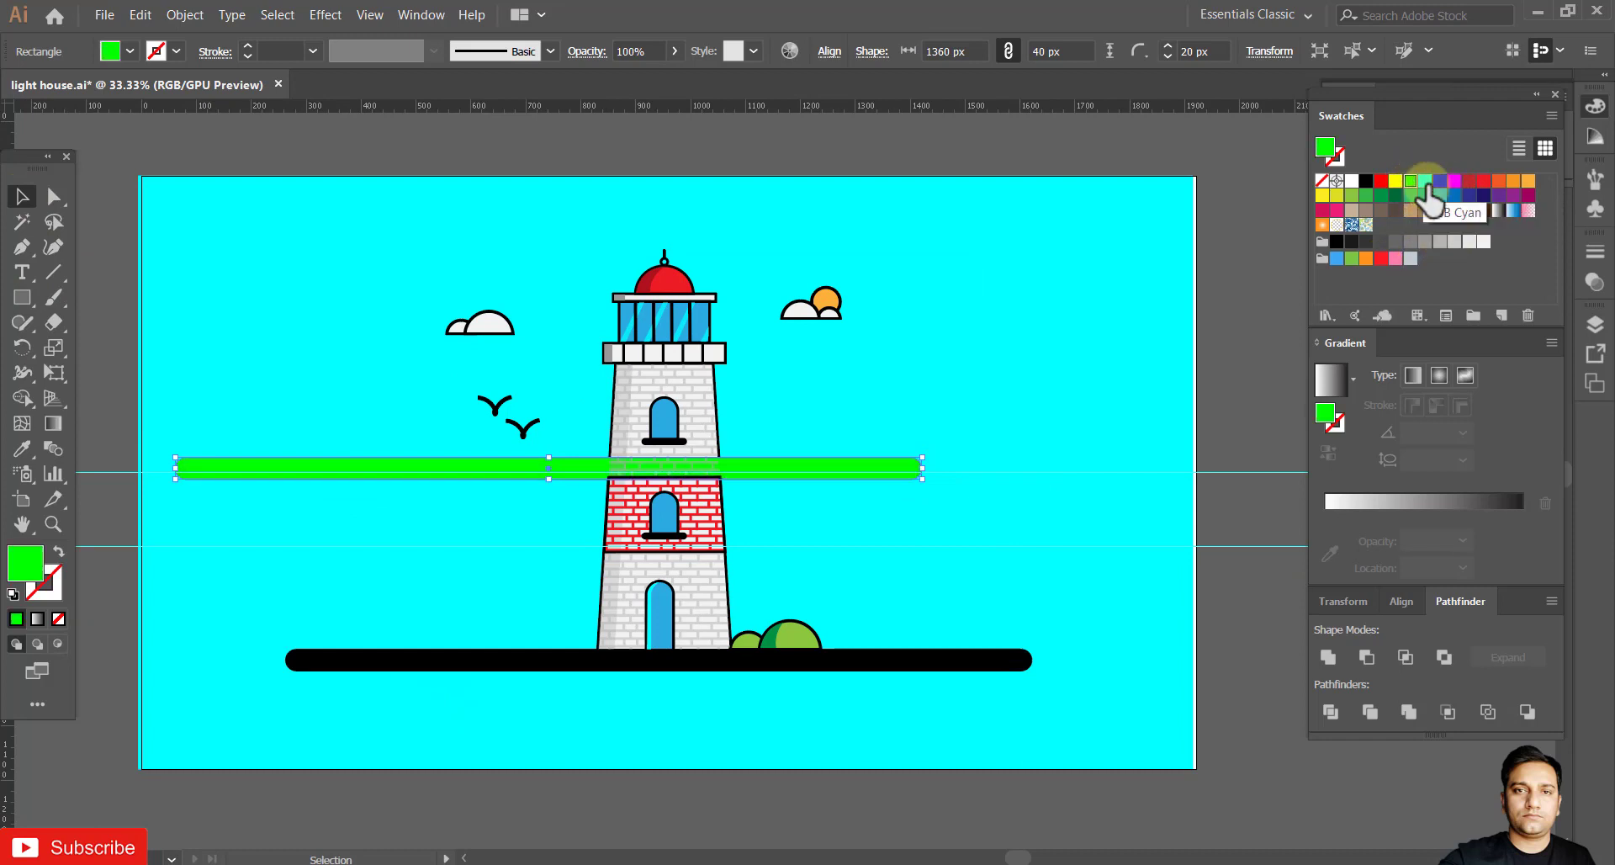
pyautogui.click(1425, 182)
pyautogui.click(1469, 241)
pyautogui.write('30')
pyautogui.press('Return')
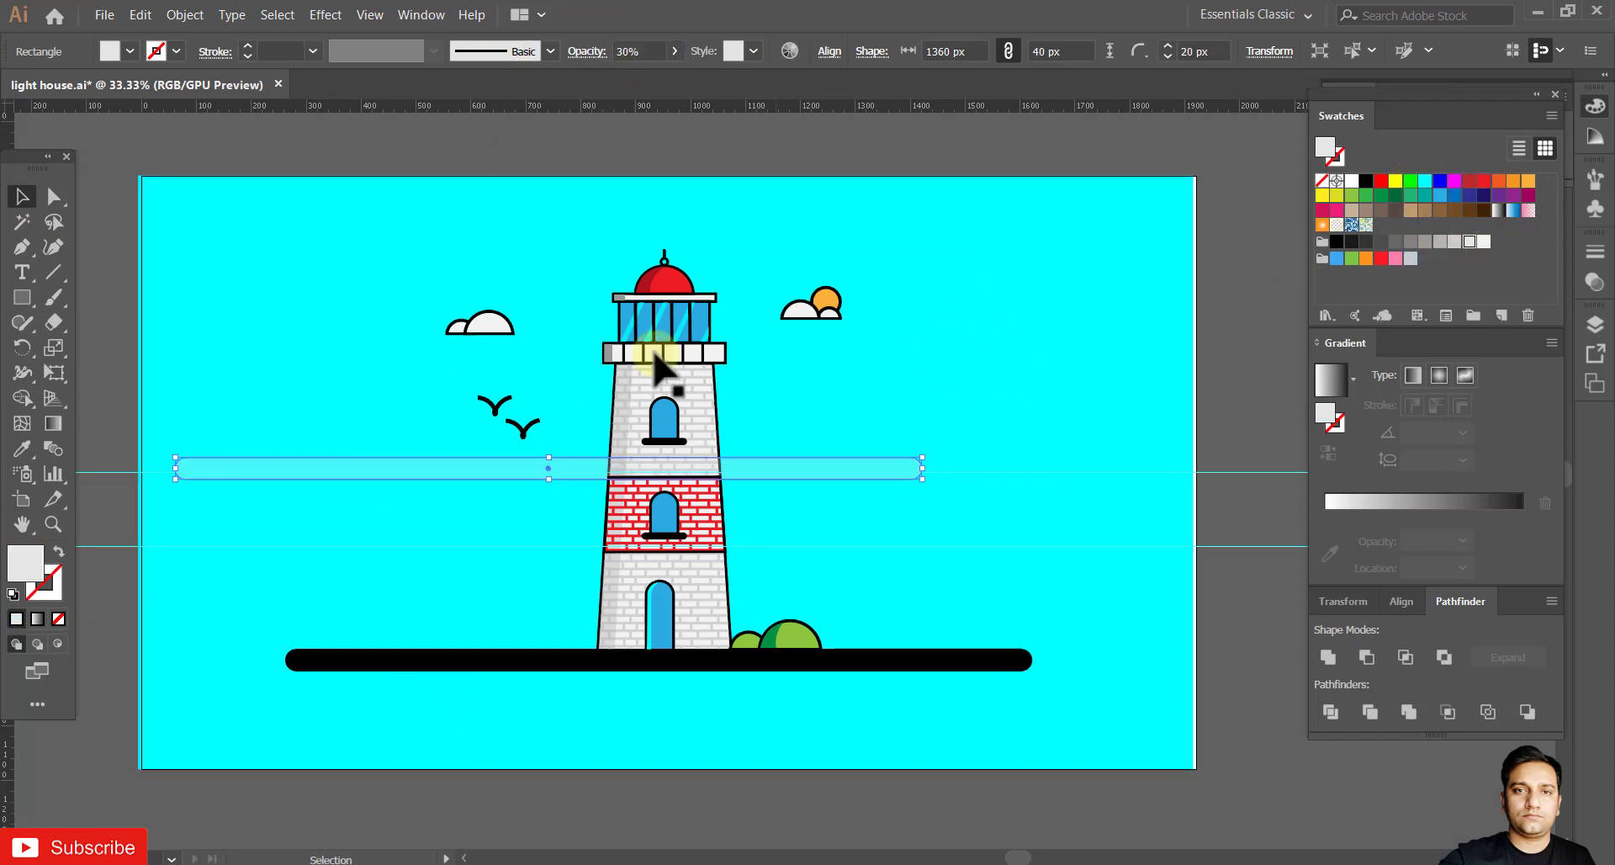
# Shorten the light gray bar to 216 px at 50% opacity and place it left of the birds with an offset copy below.
pyautogui.moveTo(922, 468); pyautogui.dragTo(475, 402)
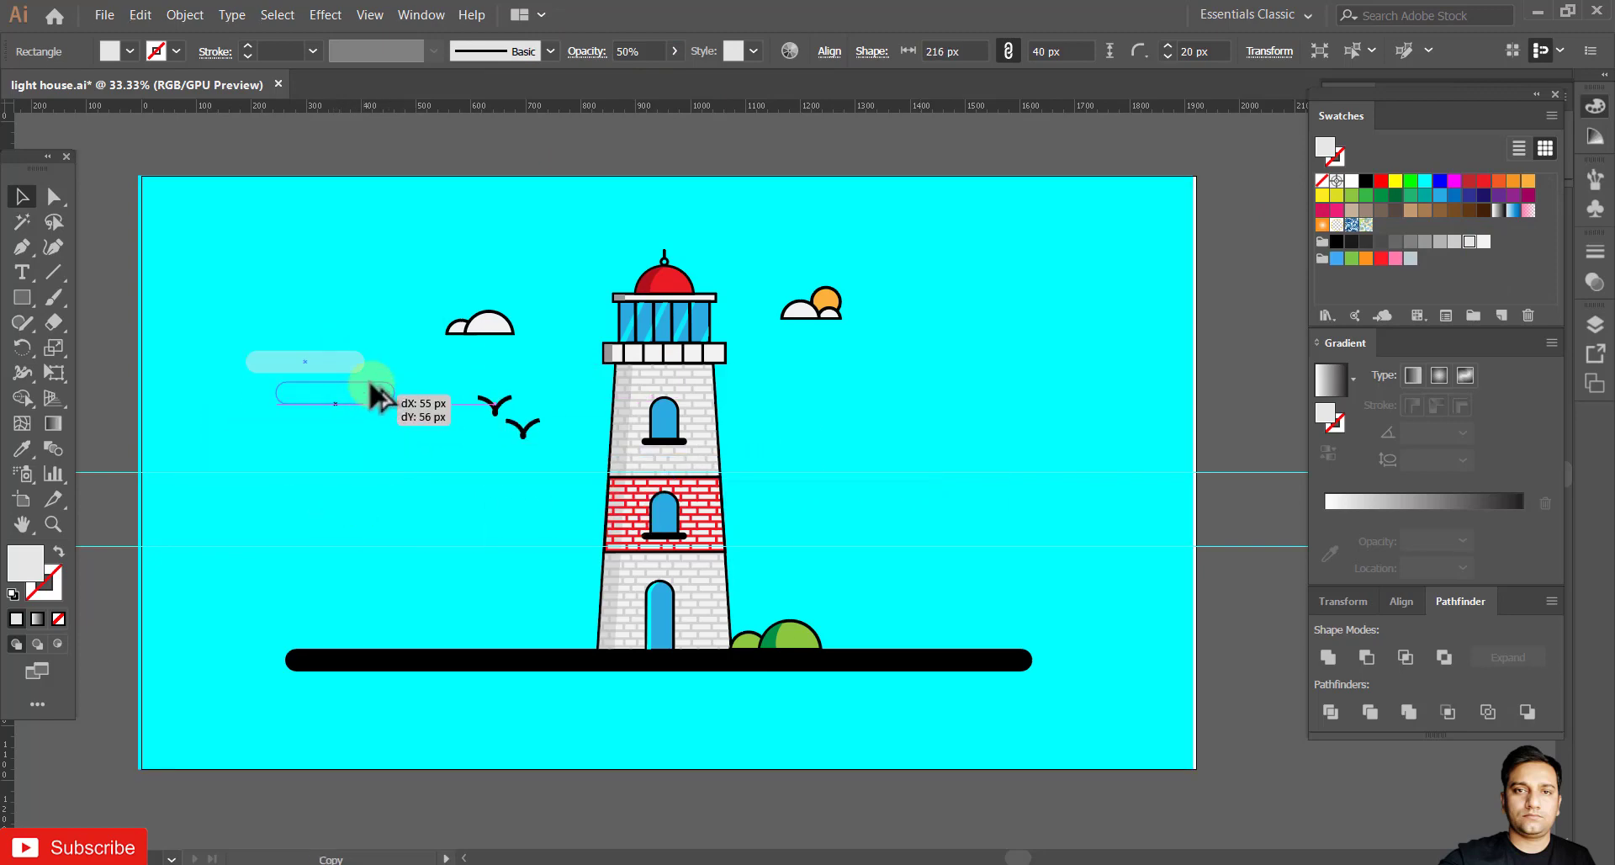
pyautogui.click(288, 415)
pyautogui.moveTo(370, 382); pyautogui.dragTo(758, 432)
# Set the opacity of both light gray rounded bars to 100%.
pyautogui.click(324, 363)
pyautogui.scroll(3, 392, 374)
pyautogui.keyDown('shift'); pyautogui.click(706, 463); pyautogui.keyUp('shift')
pyautogui.write('1')
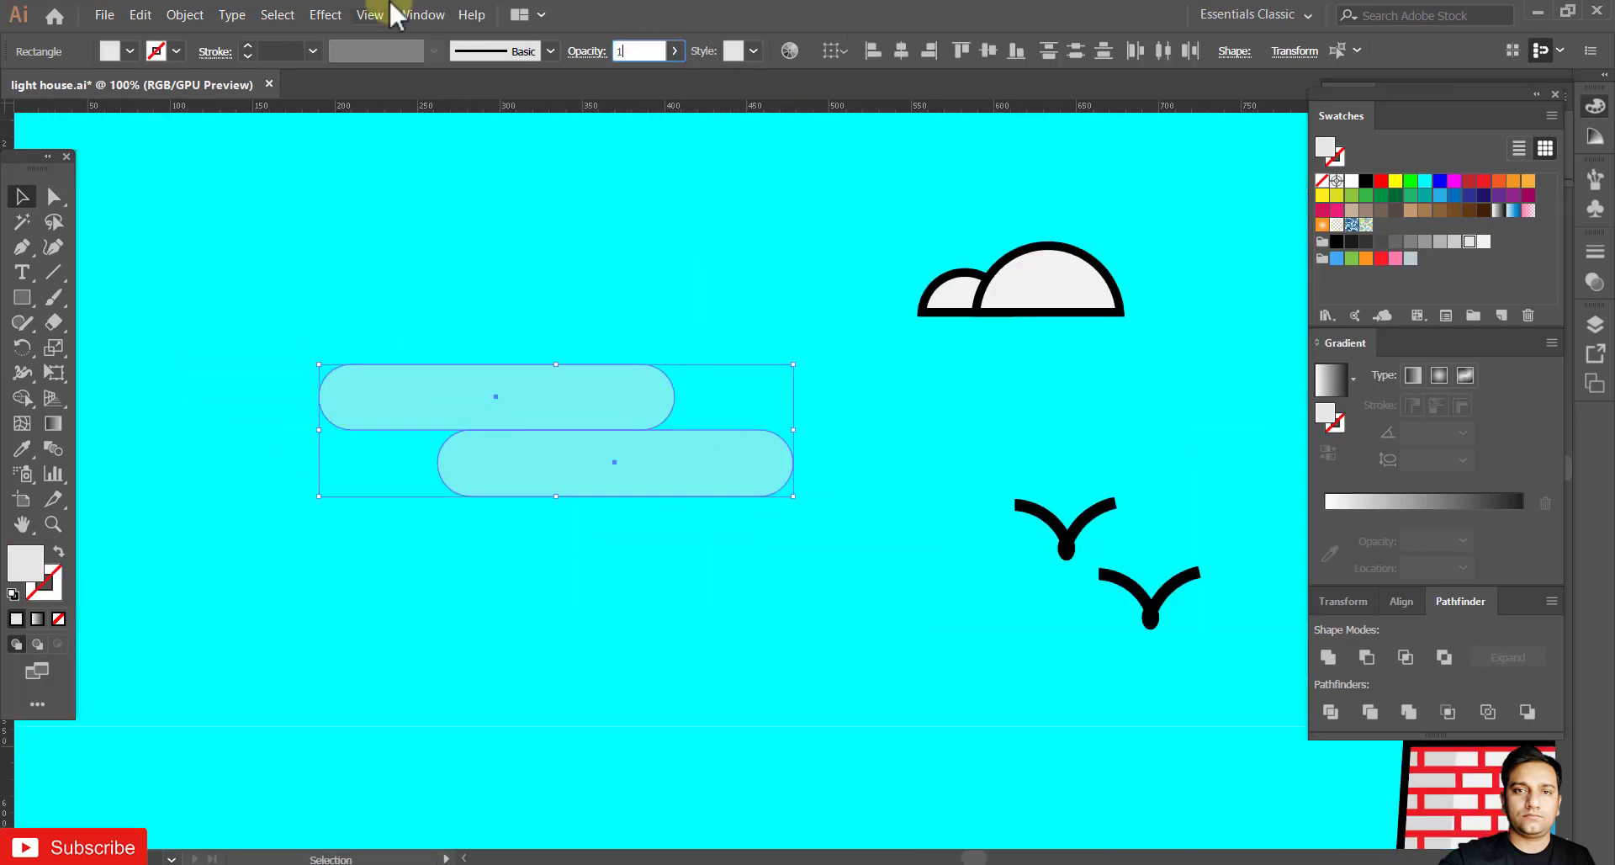
pyautogui.write('00')
pyautogui.press('Return')
# Build up a cloud from further copies of the light gray rounded bar, two full-length and two shortened to about 112 px.
pyautogui.click(595, 370)
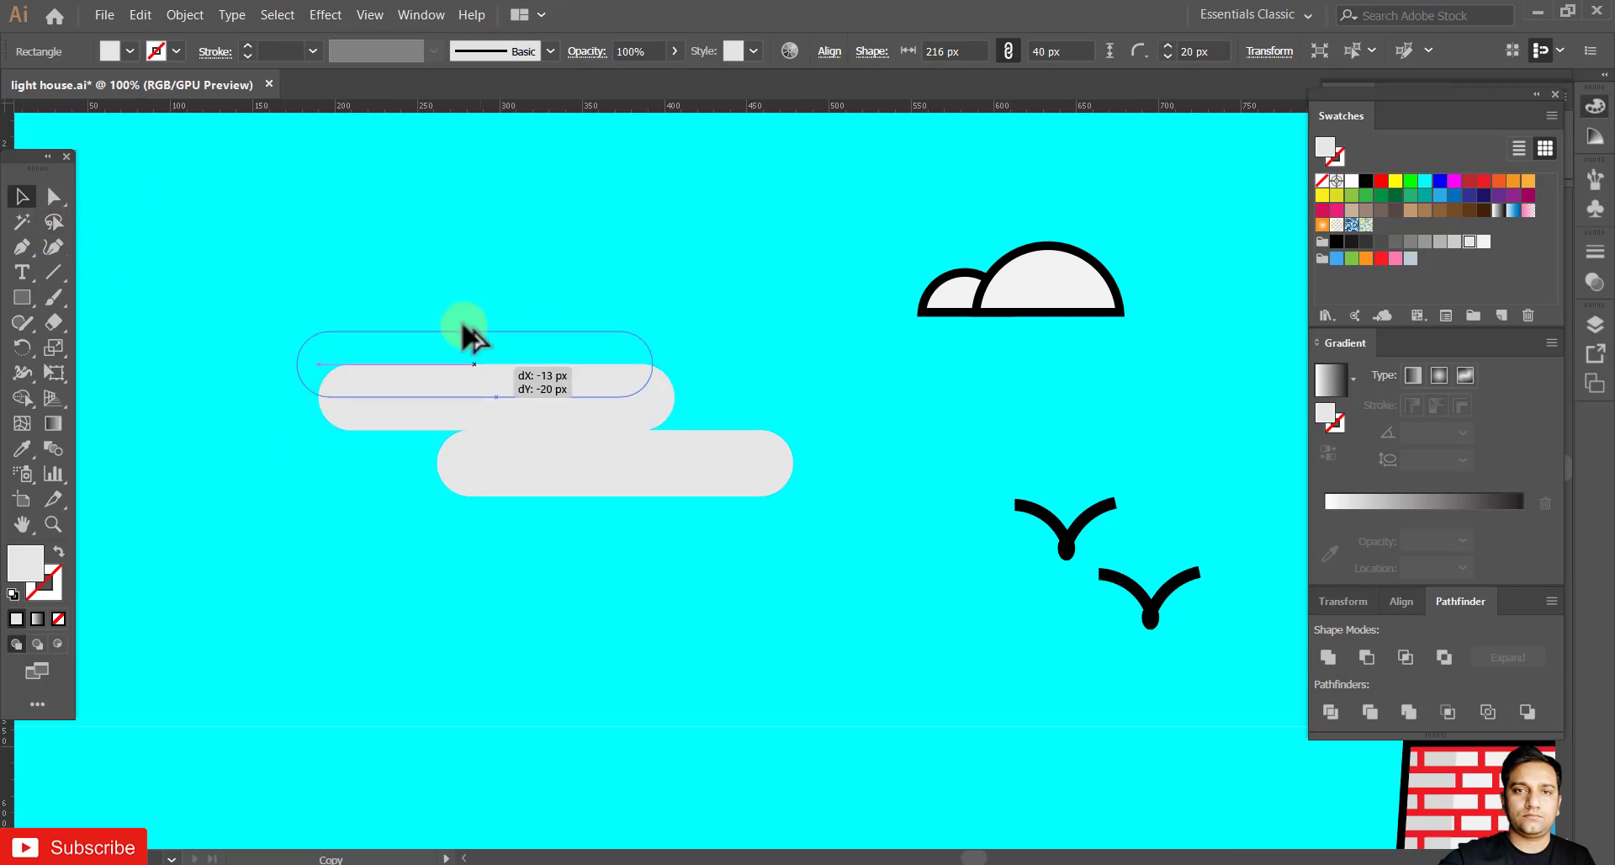
pyautogui.moveTo(463, 326); pyautogui.dragTo(449, 297)
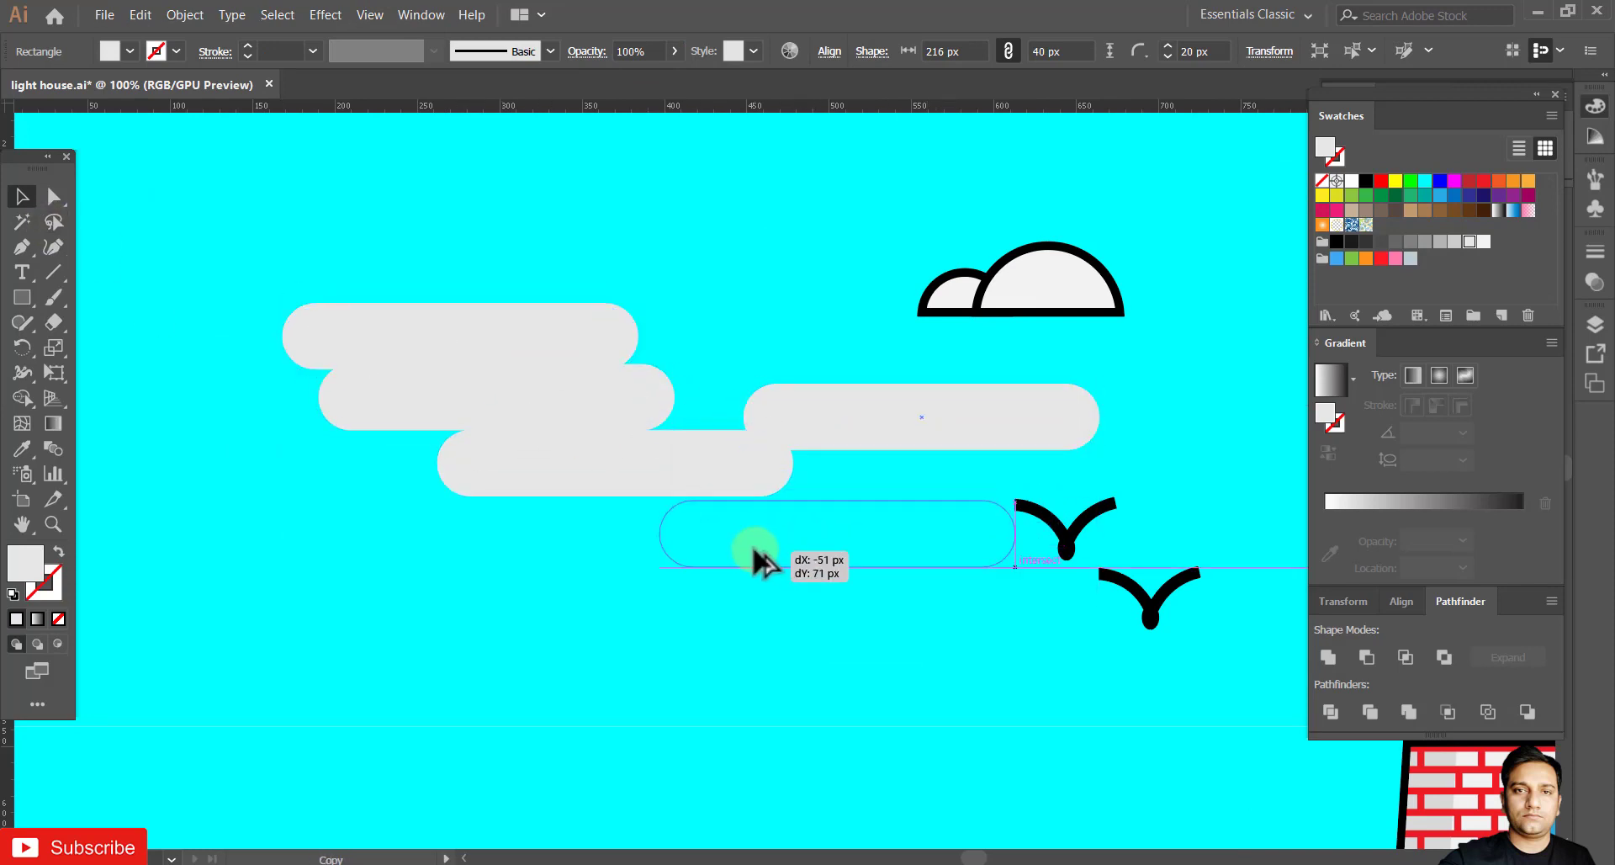
pyautogui.moveTo(761, 562); pyautogui.dragTo(660, 556)
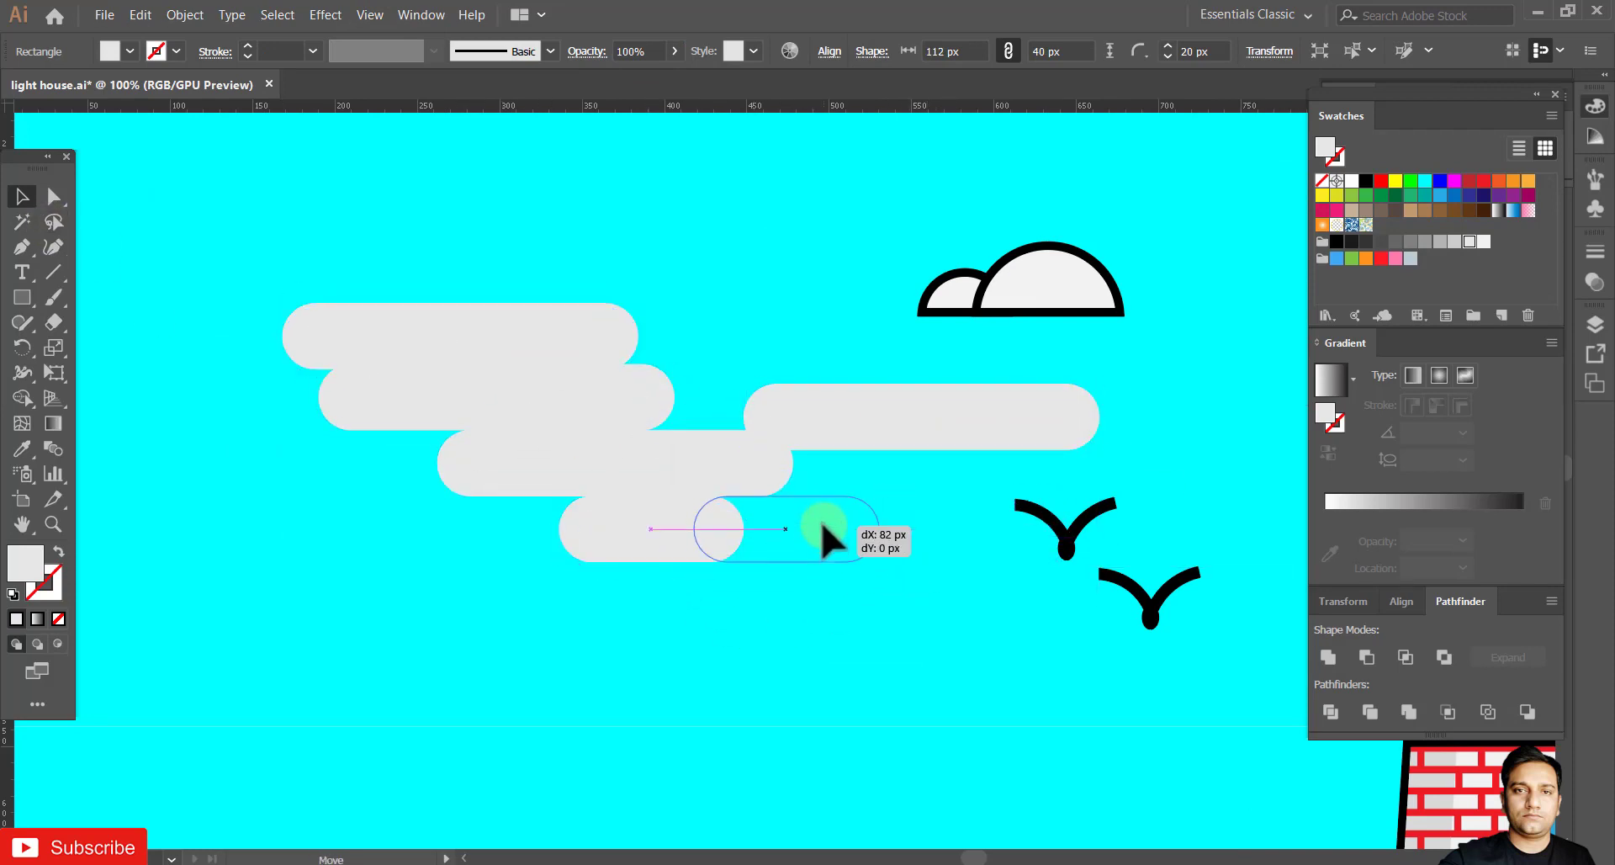
pyautogui.click(759, 658)
pyautogui.scroll(-5, 517, 572)
pyautogui.click(517, 576)
pyautogui.scroll(6, 517, 555)
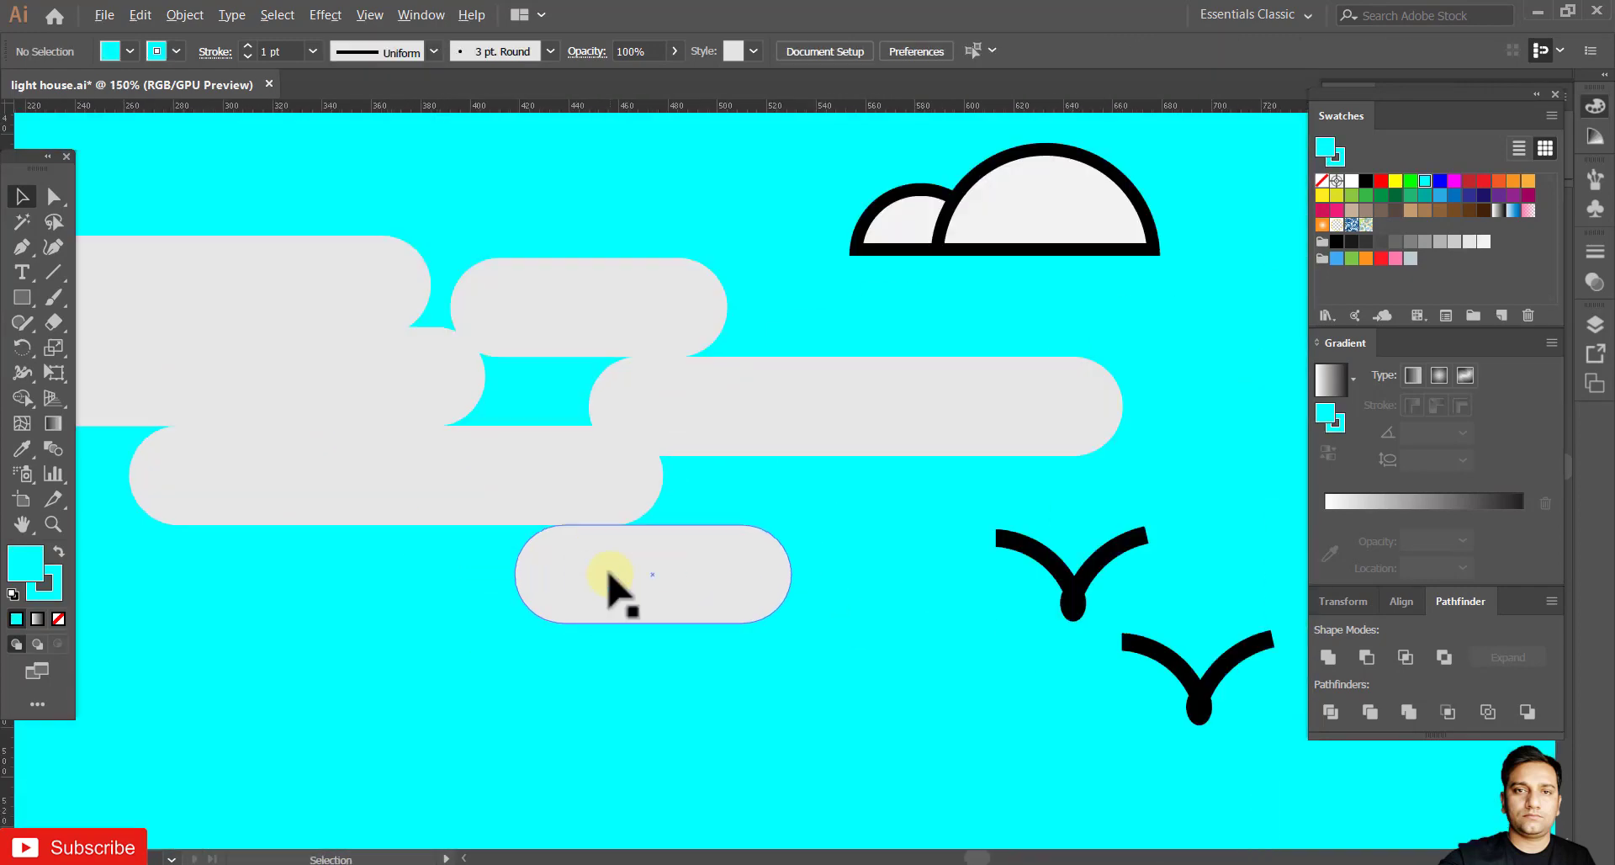
# Rearrange the six light gray bars of the cloud into staggered rows that touch one another.
pyautogui.moveTo(609, 576); pyautogui.dragTo(664, 622)
pyautogui.moveTo(414, 333); pyautogui.dragTo(564, 259)
pyautogui.scroll(1, 700, 515)
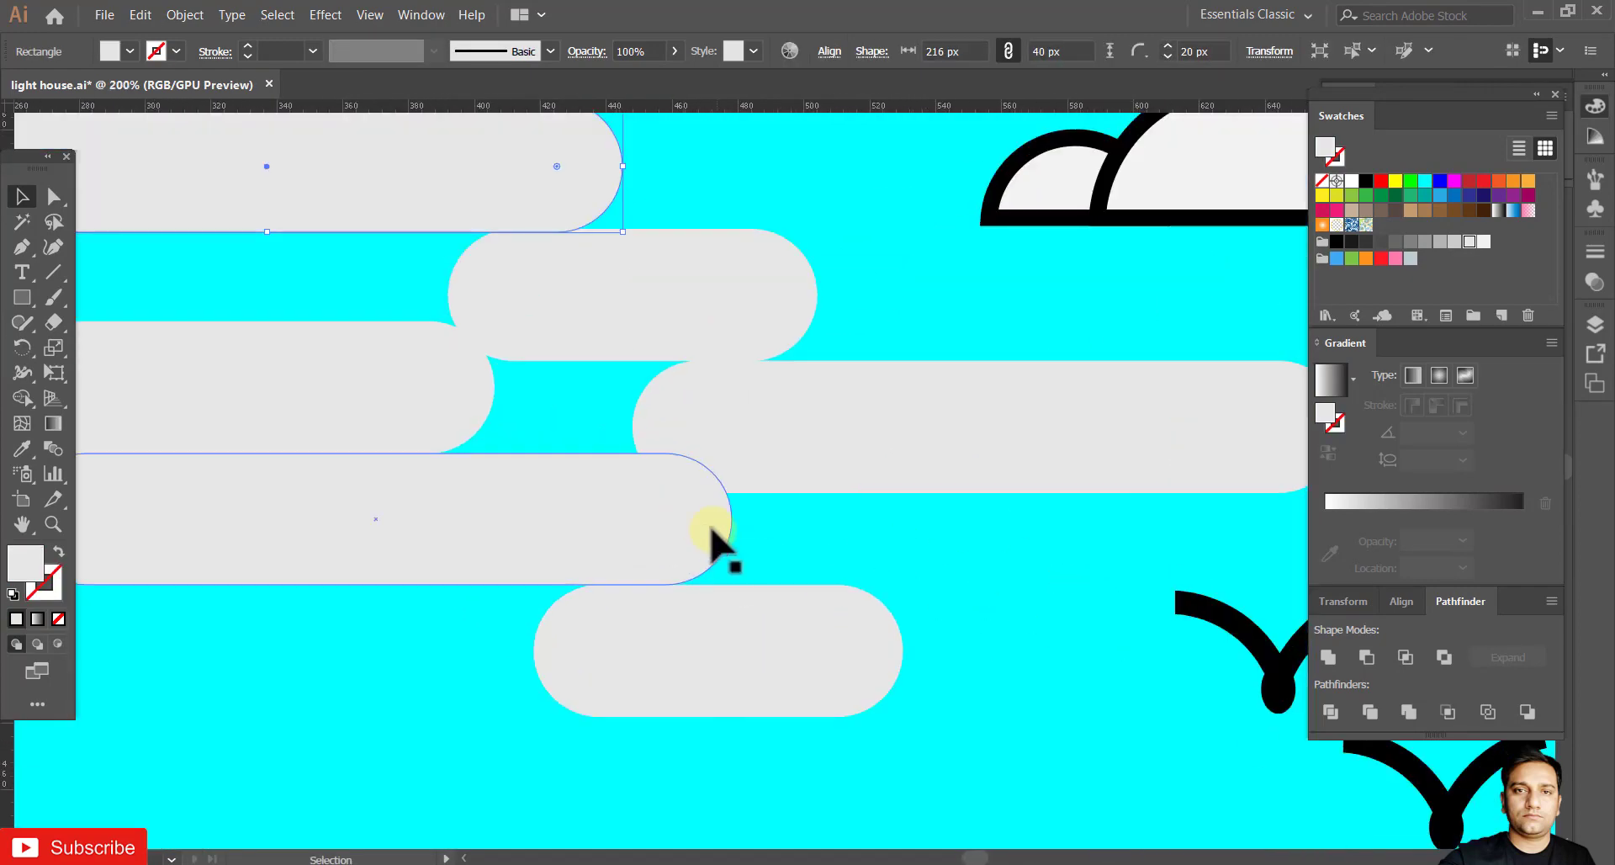
pyautogui.moveTo(800, 454); pyautogui.dragTo(785, 422)
pyautogui.moveTo(727, 450); pyautogui.dragTo(786, 635)
pyautogui.moveTo(678, 504); pyautogui.dragTo(732, 523)
pyautogui.moveTo(579, 637); pyautogui.dragTo(627, 637)
pyautogui.moveTo(589, 471); pyautogui.dragTo(661, 559)
pyautogui.moveTo(634, 504); pyautogui.dragTo(732, 469)
pyautogui.scroll(-3, 566, 583)
pyautogui.scroll(2, 235, 433)
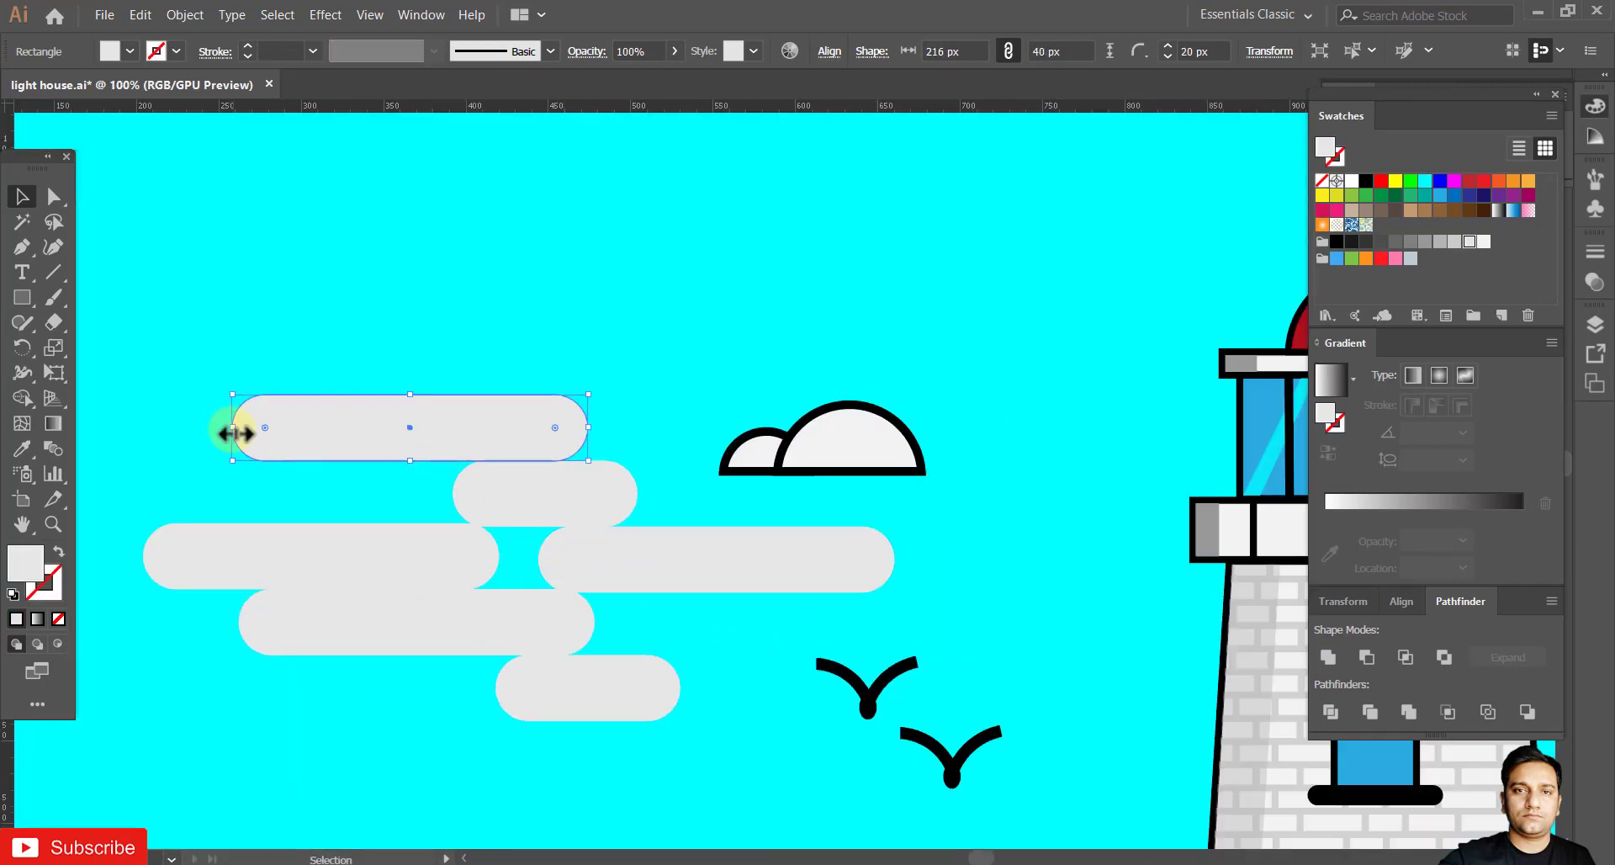
# Shorten the cloud's topmost bar and its rightmost bar to about three quarters of their length.
pyautogui.moveTo(648, 564); pyautogui.dragTo(651, 596)
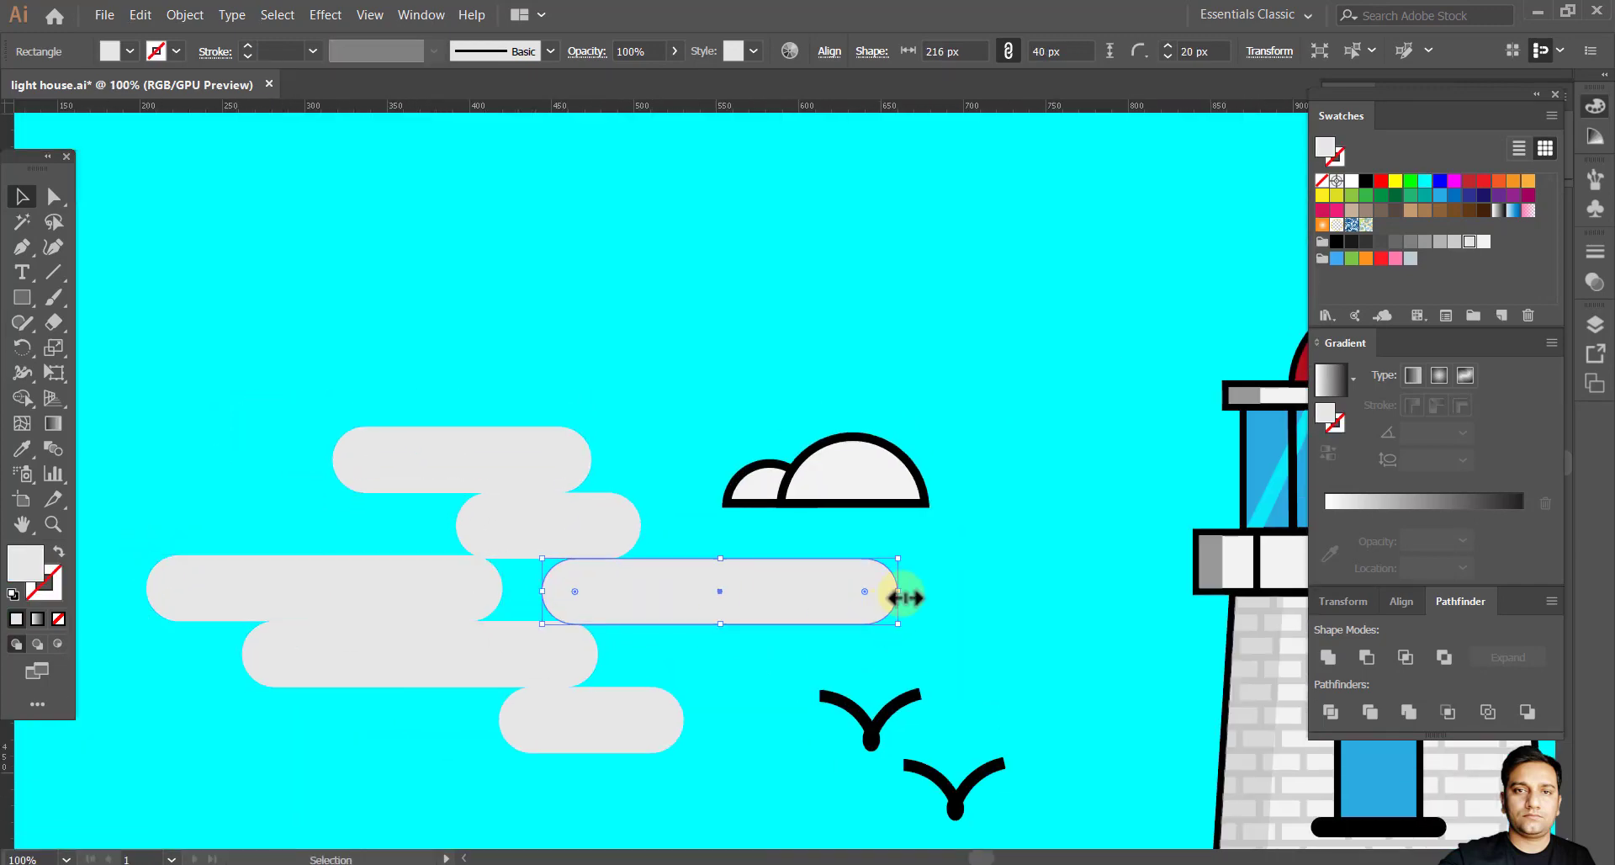
pyautogui.moveTo(903, 594); pyautogui.dragTo(809, 595)
pyautogui.click(789, 641)
# Squash all six cloud bars together to a total height of about 91 px and move them slightly left.
pyautogui.scroll(-4, 652, 568)
pyautogui.moveTo(623, 601); pyautogui.dragTo(533, 538)
pyautogui.scroll(3, 534, 539)
pyautogui.click(556, 534)
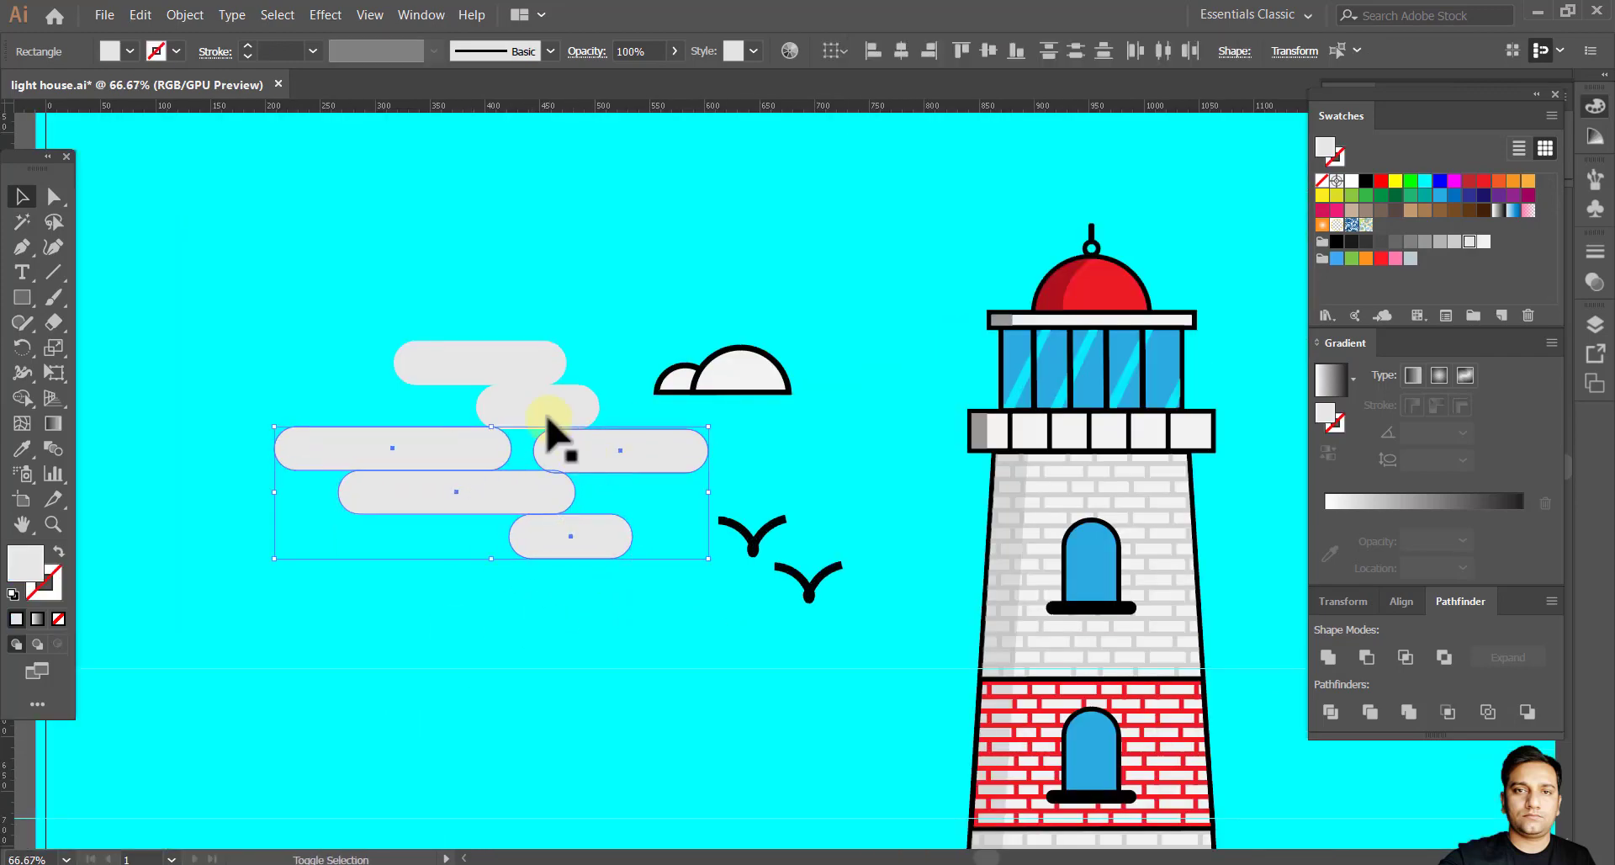
pyautogui.moveTo(494, 343); pyautogui.dragTo(495, 460)
pyautogui.moveTo(599, 512); pyautogui.dragTo(554, 473)
# Group the six flattened cloud bars into one object.
pyautogui.rightClick(556, 475)
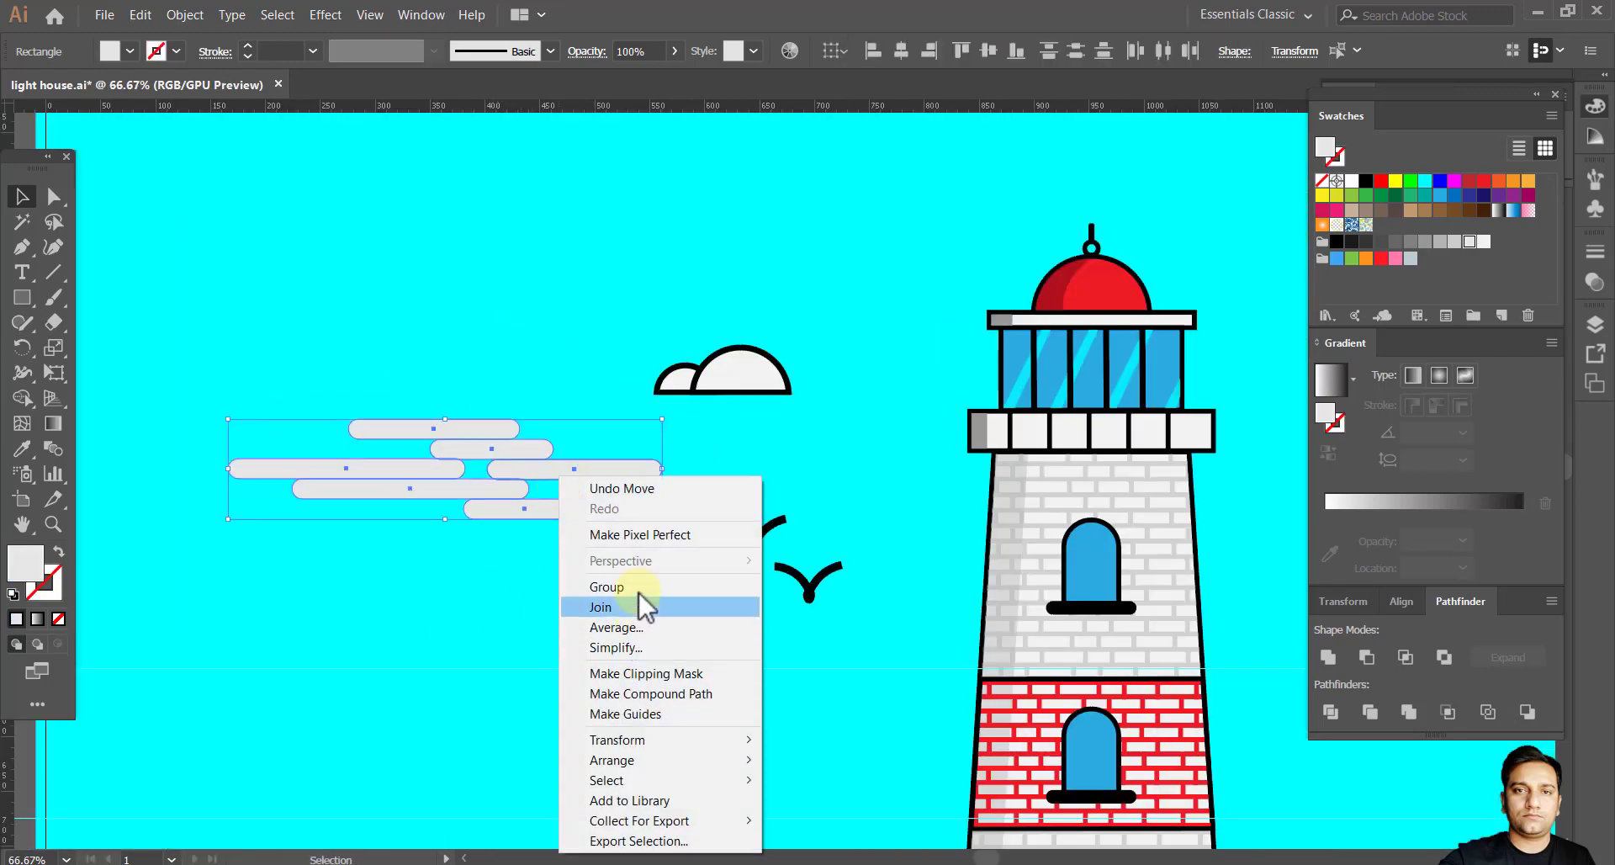
pyautogui.click(637, 589)
pyautogui.scroll(-2, 534, 533)
pyautogui.hotkey('ctrl', 'shift', 'a')
# Duplicate the cloud group to the right of the tower and place another copy in the upper-right sky.
pyautogui.moveTo(664, 574); pyautogui.dragTo(595, 527)
pyautogui.moveTo(441, 461); pyautogui.dragTo(935, 606)
pyautogui.click(998, 612)
pyautogui.moveTo(909, 564); pyautogui.dragTo(1059, 354)
pyautogui.rightClick(1061, 354)
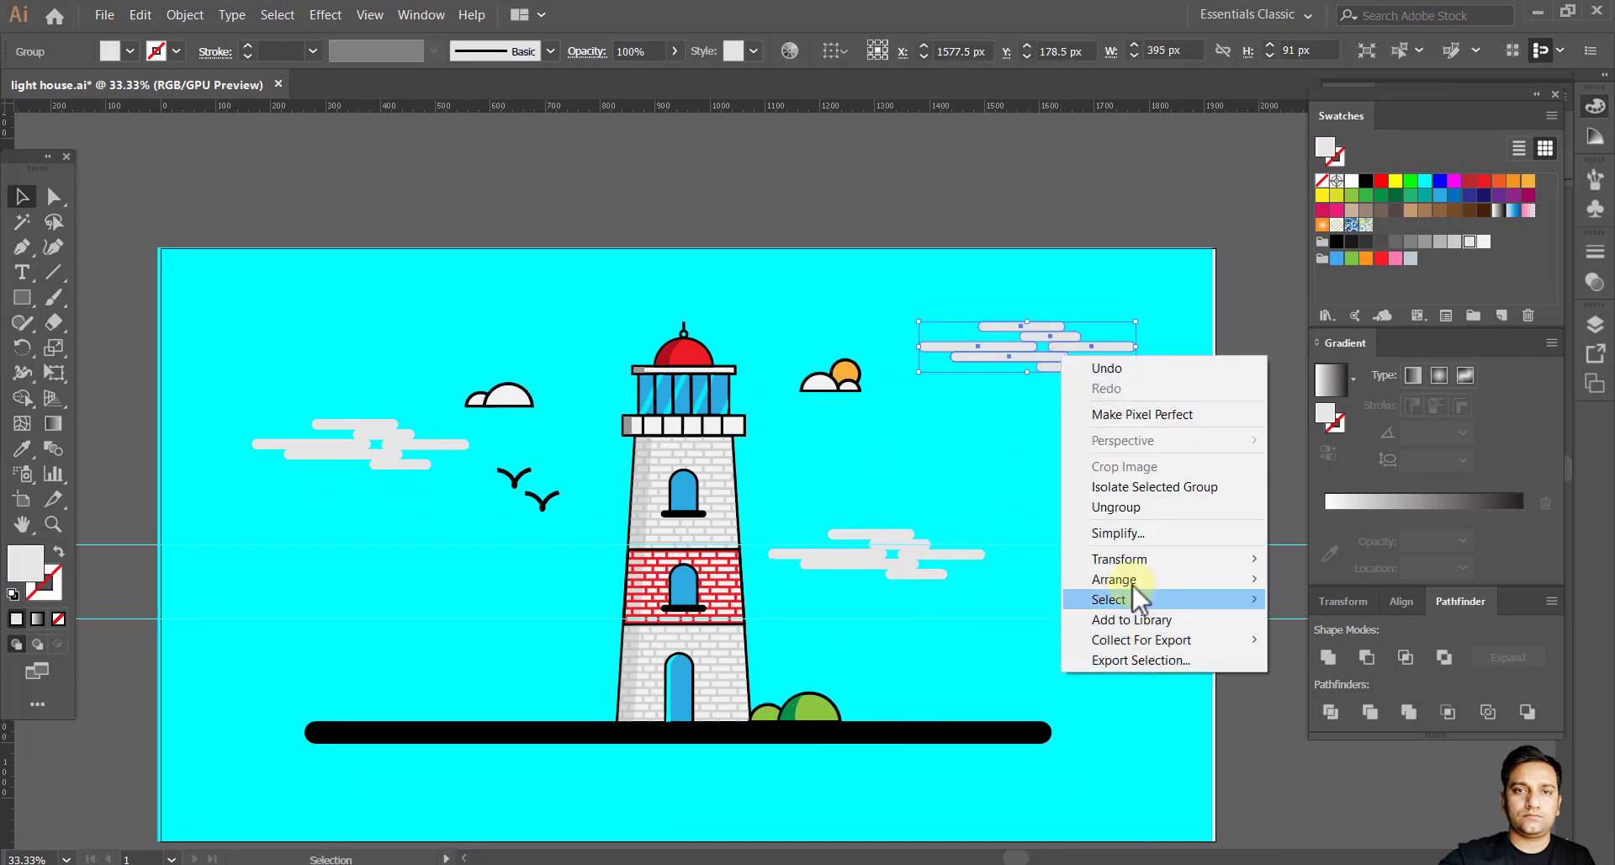
pyautogui.click(1031, 473)
pyautogui.hotkey('ctrl', 'shift', 'a')
# Ungroup the cloud copy in the upper-right sky into separate bars.
pyautogui.moveTo(1025, 468); pyautogui.dragTo(920, 541)
pyautogui.scroll(2, 967, 437)
pyautogui.rightClick(942, 445)
pyautogui.click(976, 422)
pyautogui.click(932, 406)
pyautogui.rightClick(933, 407)
pyautogui.click(1024, 561)
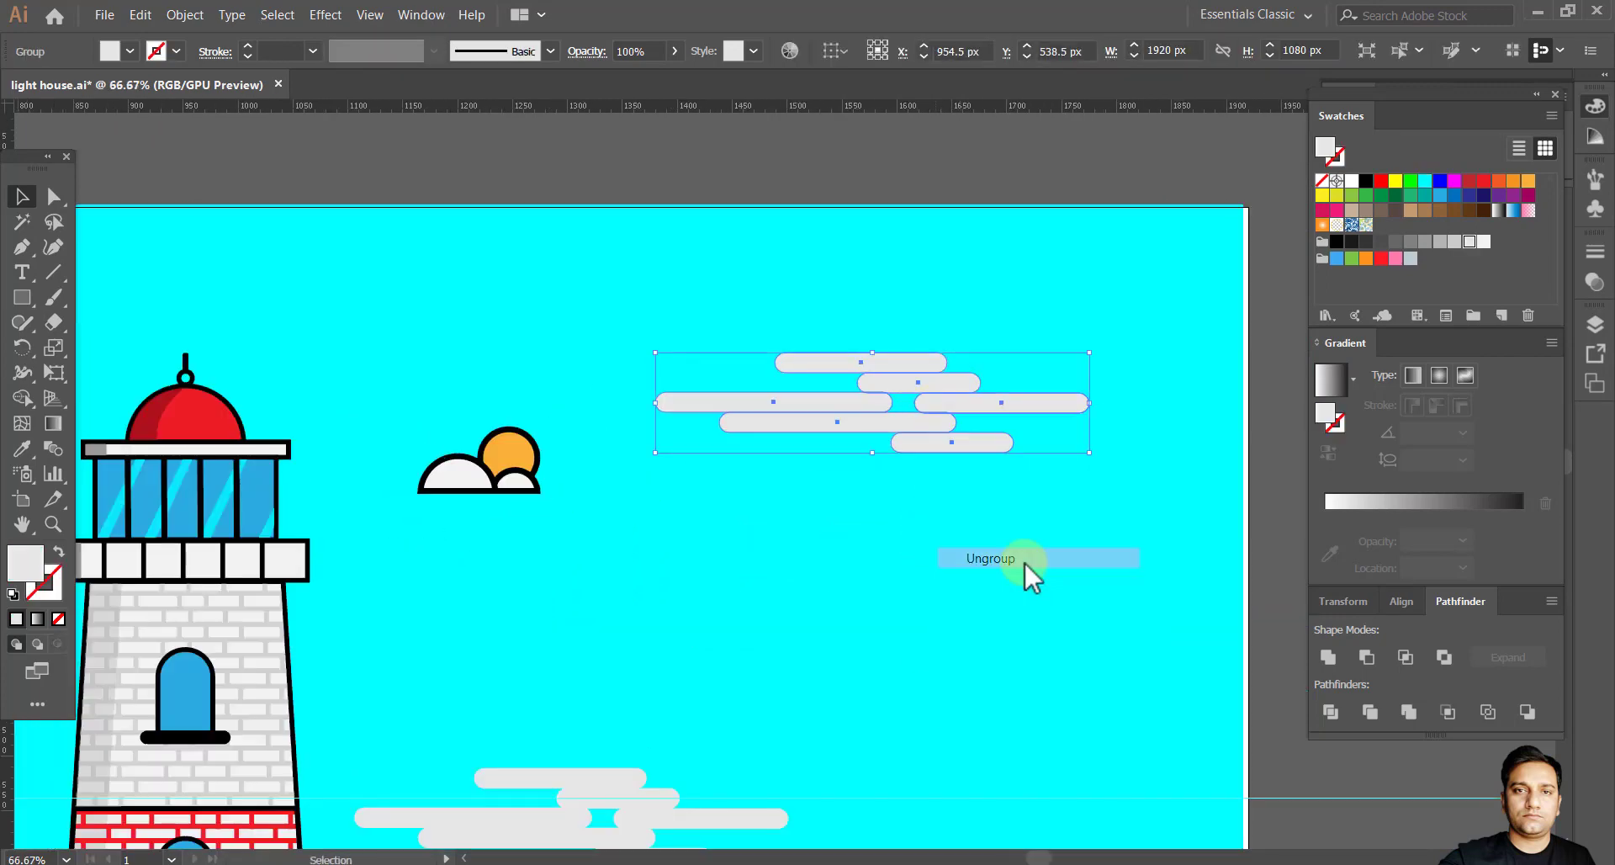
pyautogui.click(1018, 489)
# Delete the long left bar of the upper-right cloud and shift its remaining bars into a more compact staggered arrangement.
pyautogui.scroll(1, 925, 538)
pyautogui.scroll(1, 837, 482)
pyautogui.click(594, 480)
pyautogui.press('Delete')
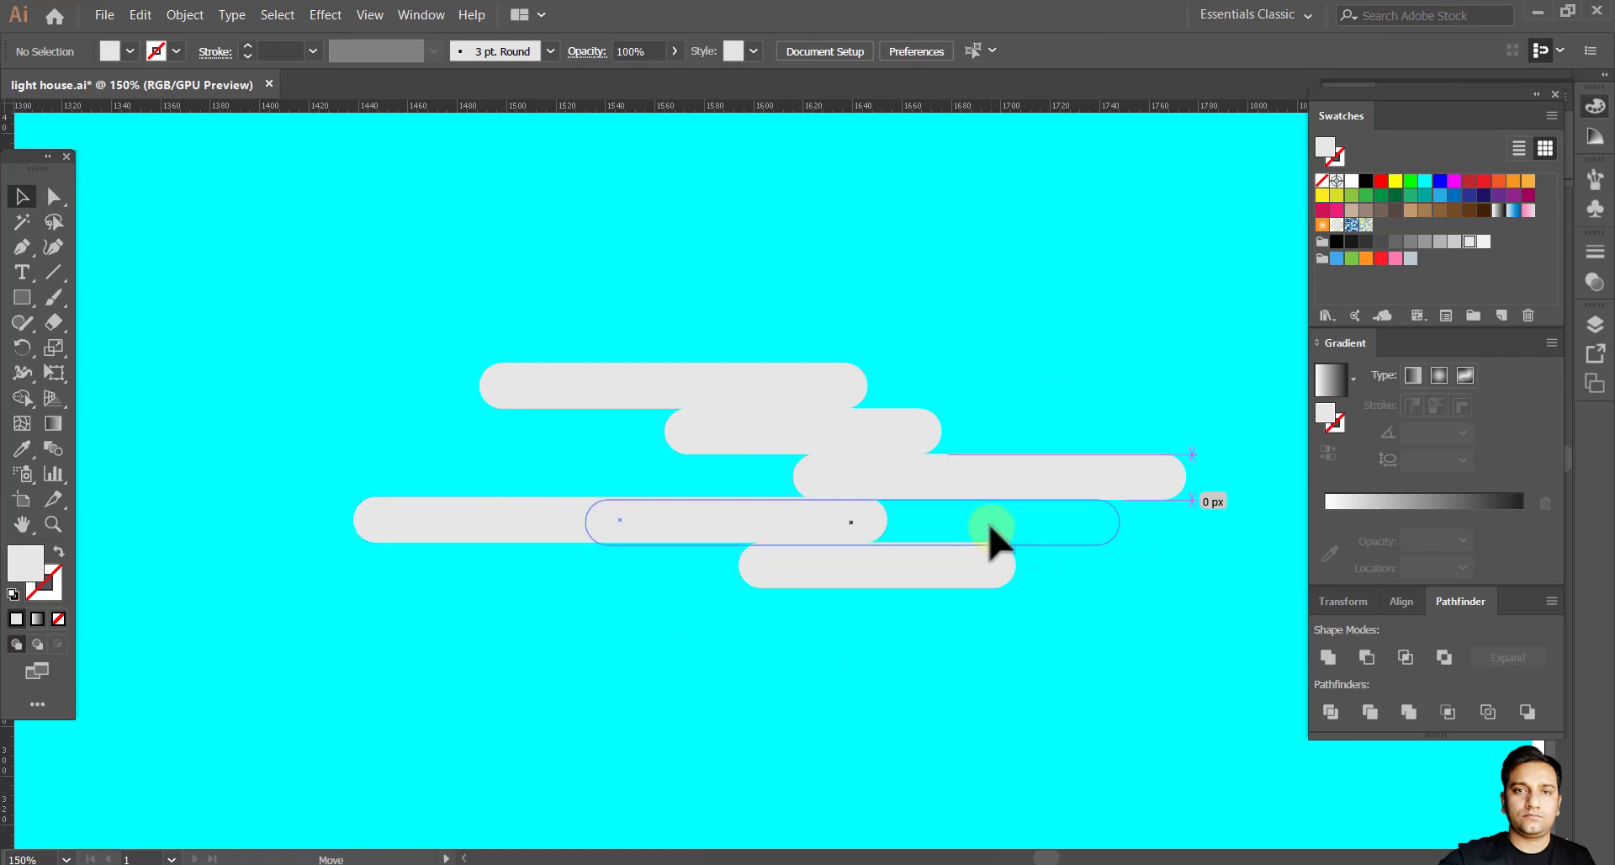
pyautogui.moveTo(992, 538); pyautogui.dragTo(871, 444)
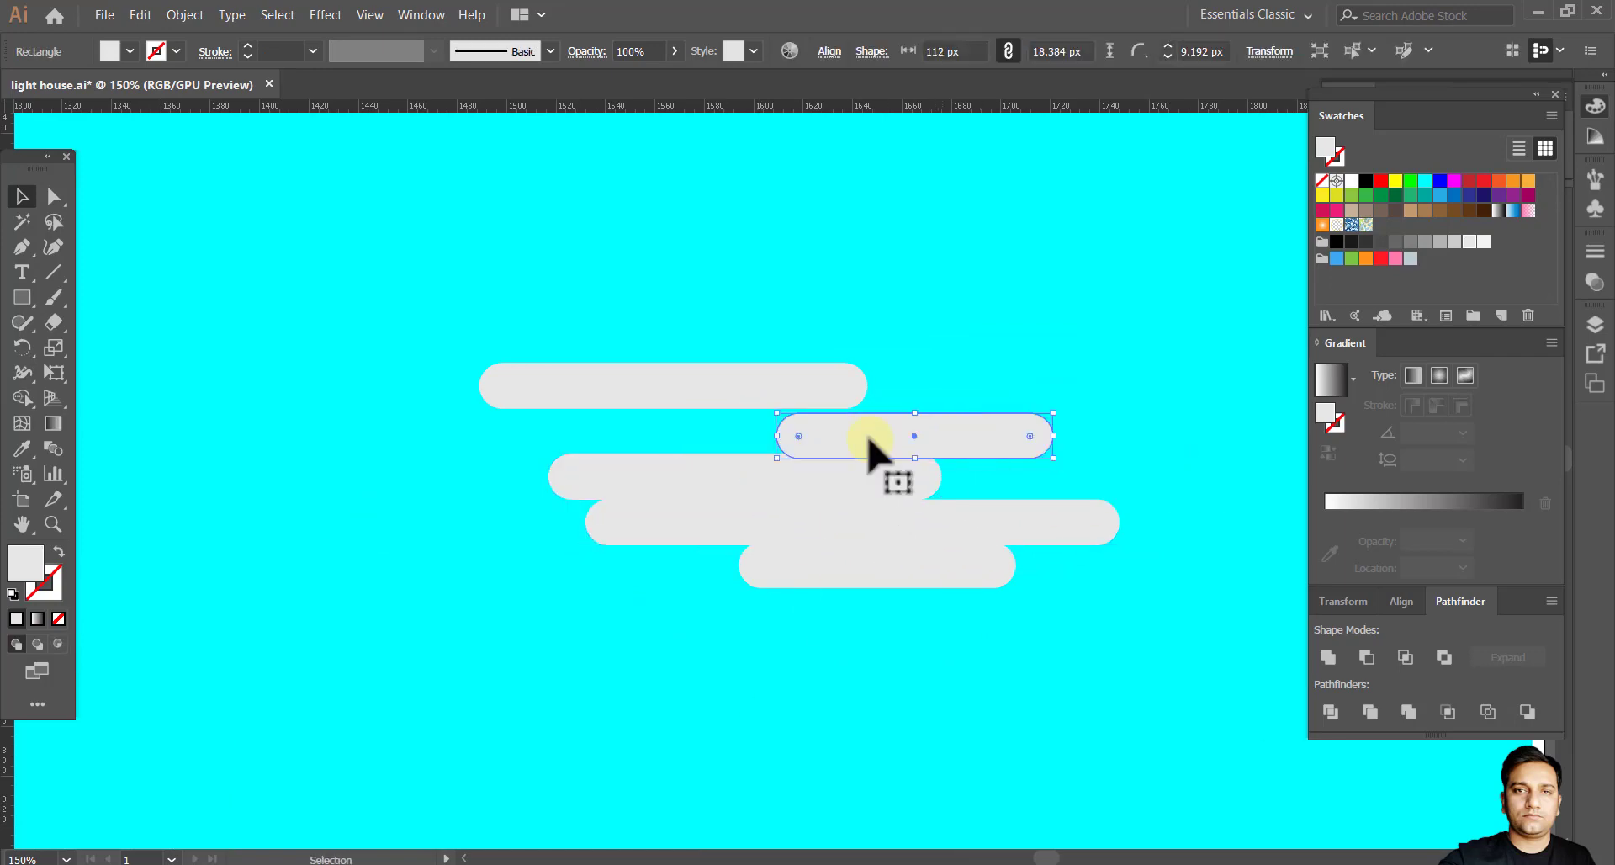
pyautogui.moveTo(944, 396); pyautogui.dragTo(944, 395)
pyautogui.click(1063, 326)
# Narrow the cloud group right of the tower by pulling its right side inward, keeping its height.
pyautogui.scroll(-5, 794, 618)
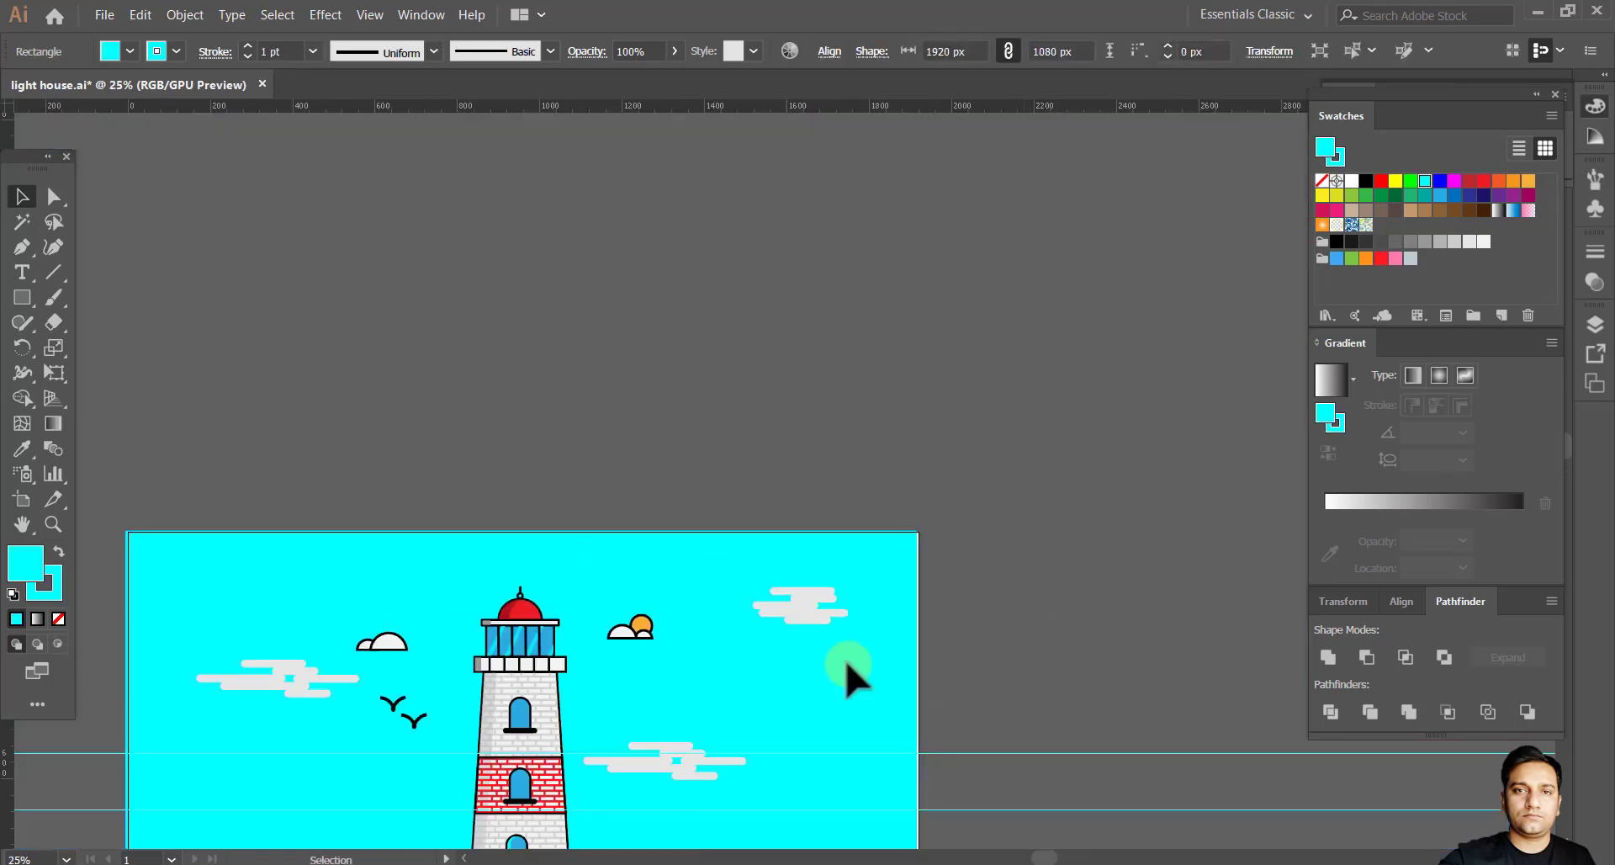
pyautogui.click(959, 673)
pyautogui.moveTo(959, 673); pyautogui.dragTo(998, 472)
pyautogui.scroll(3, 696, 572)
pyautogui.scroll(1, 822, 584)
pyautogui.moveTo(822, 584); pyautogui.dragTo(910, 633)
pyautogui.click(950, 593)
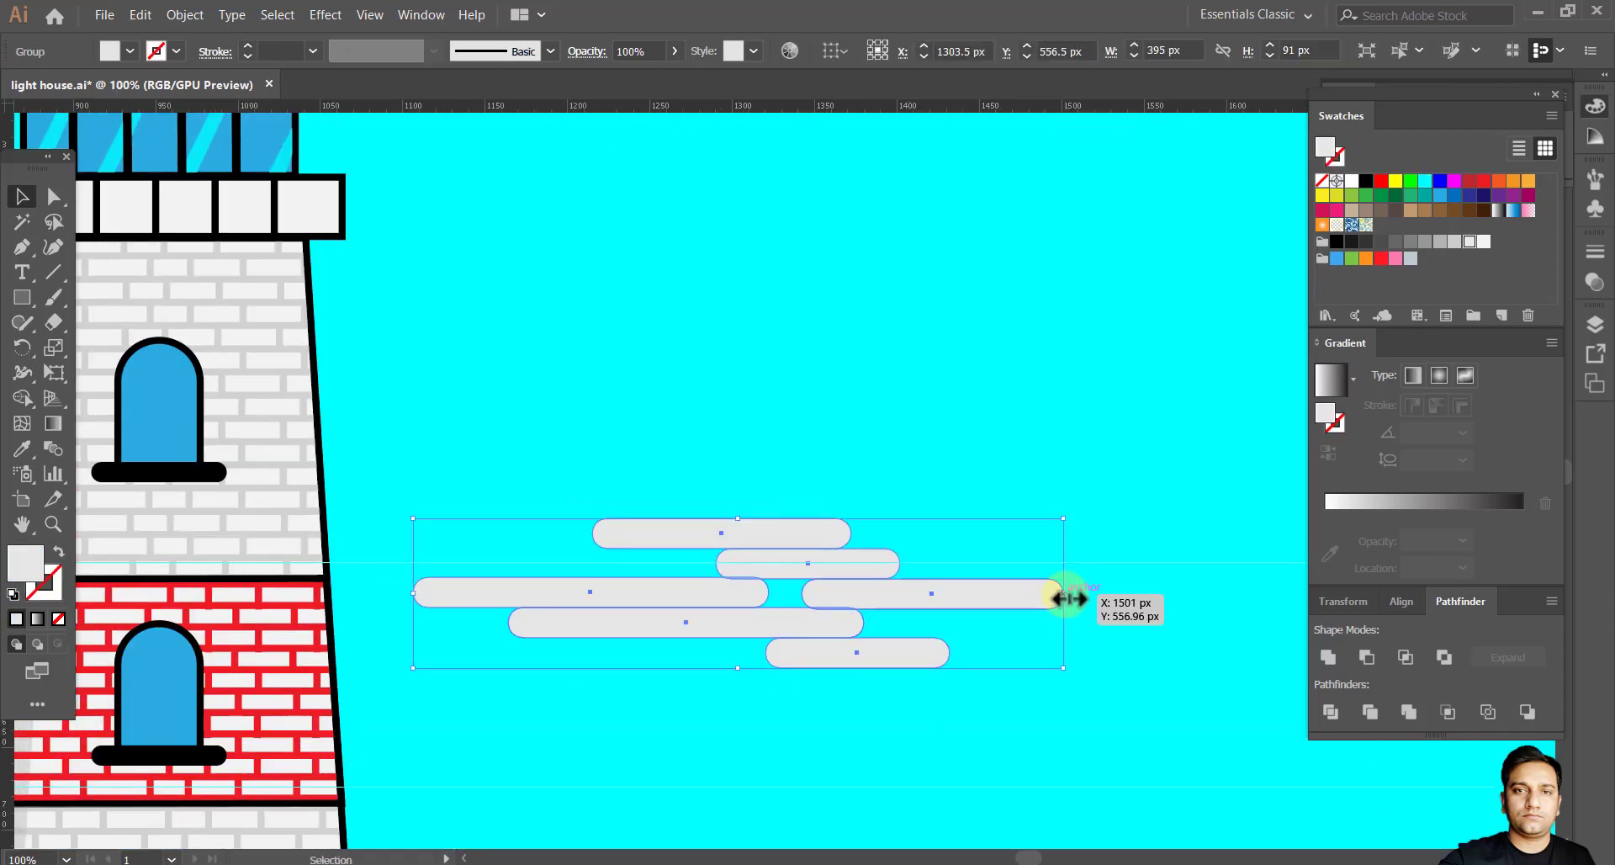
pyautogui.moveTo(1066, 595); pyautogui.dragTo(881, 595)
pyautogui.click(1093, 617)
# Align the cyan background rectangle with the lower-right corner of the artboard.
pyautogui.scroll(-4, 1093, 617)
pyautogui.scroll(1, 847, 616)
pyautogui.scroll(5, 1093, 803)
pyautogui.moveTo(1083, 791); pyautogui.dragTo(613, 753)
pyautogui.moveTo(916, 752); pyautogui.dragTo(936, 765)
pyautogui.click(1135, 785)
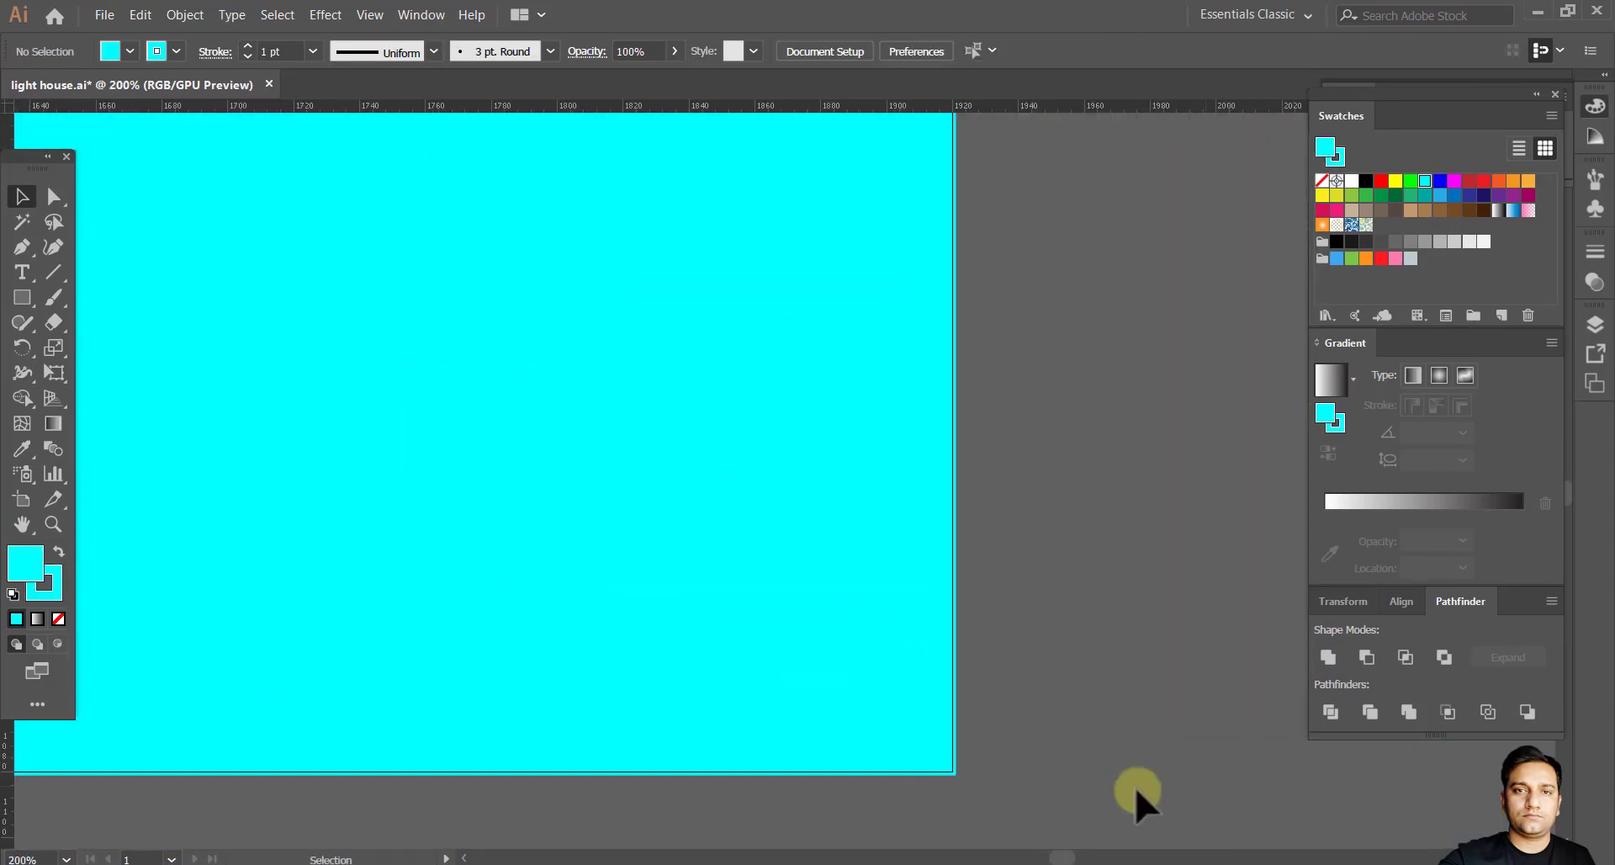
pyautogui.scroll(-5, 1136, 785)
pyautogui.moveTo(1055, 599); pyautogui.dragTo(1175, 612)
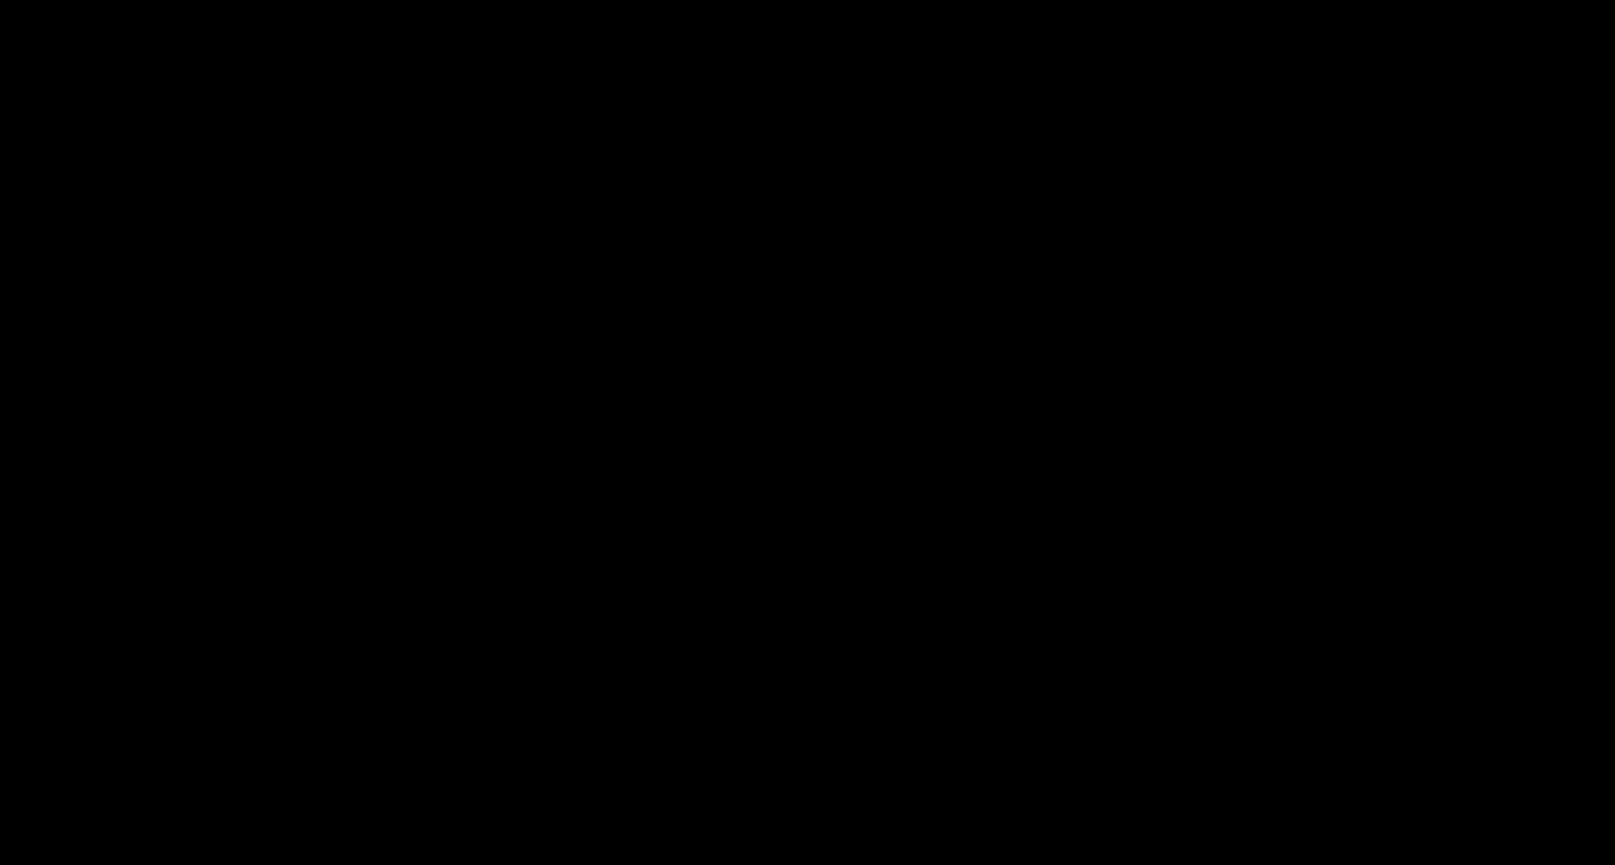